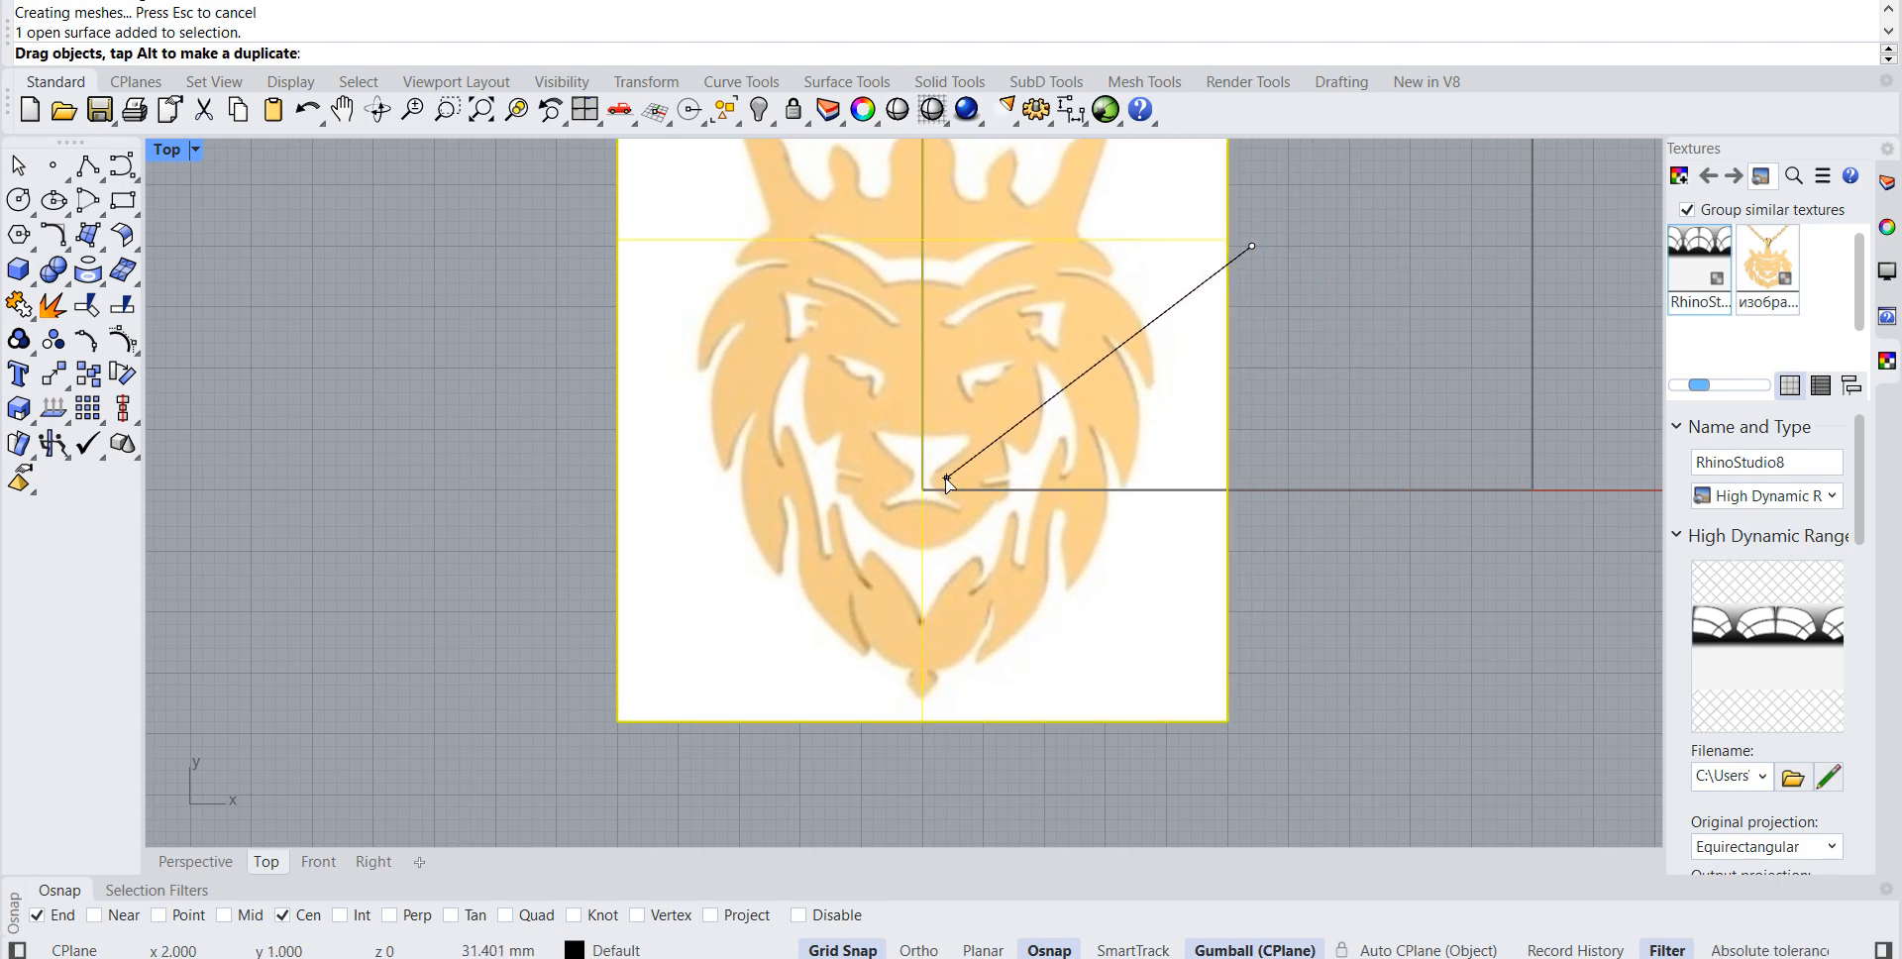
Step: Move the lion reference picture up so the pendant's bottom tip sits at the origin
left_click_drag(948, 482, 948, 270)
Step: Turn off grid snapping and start a degree 3 control-point curve at the pendant's bottom tip, tracing the small drop's left side
scroll(902, 480, "up", 8)
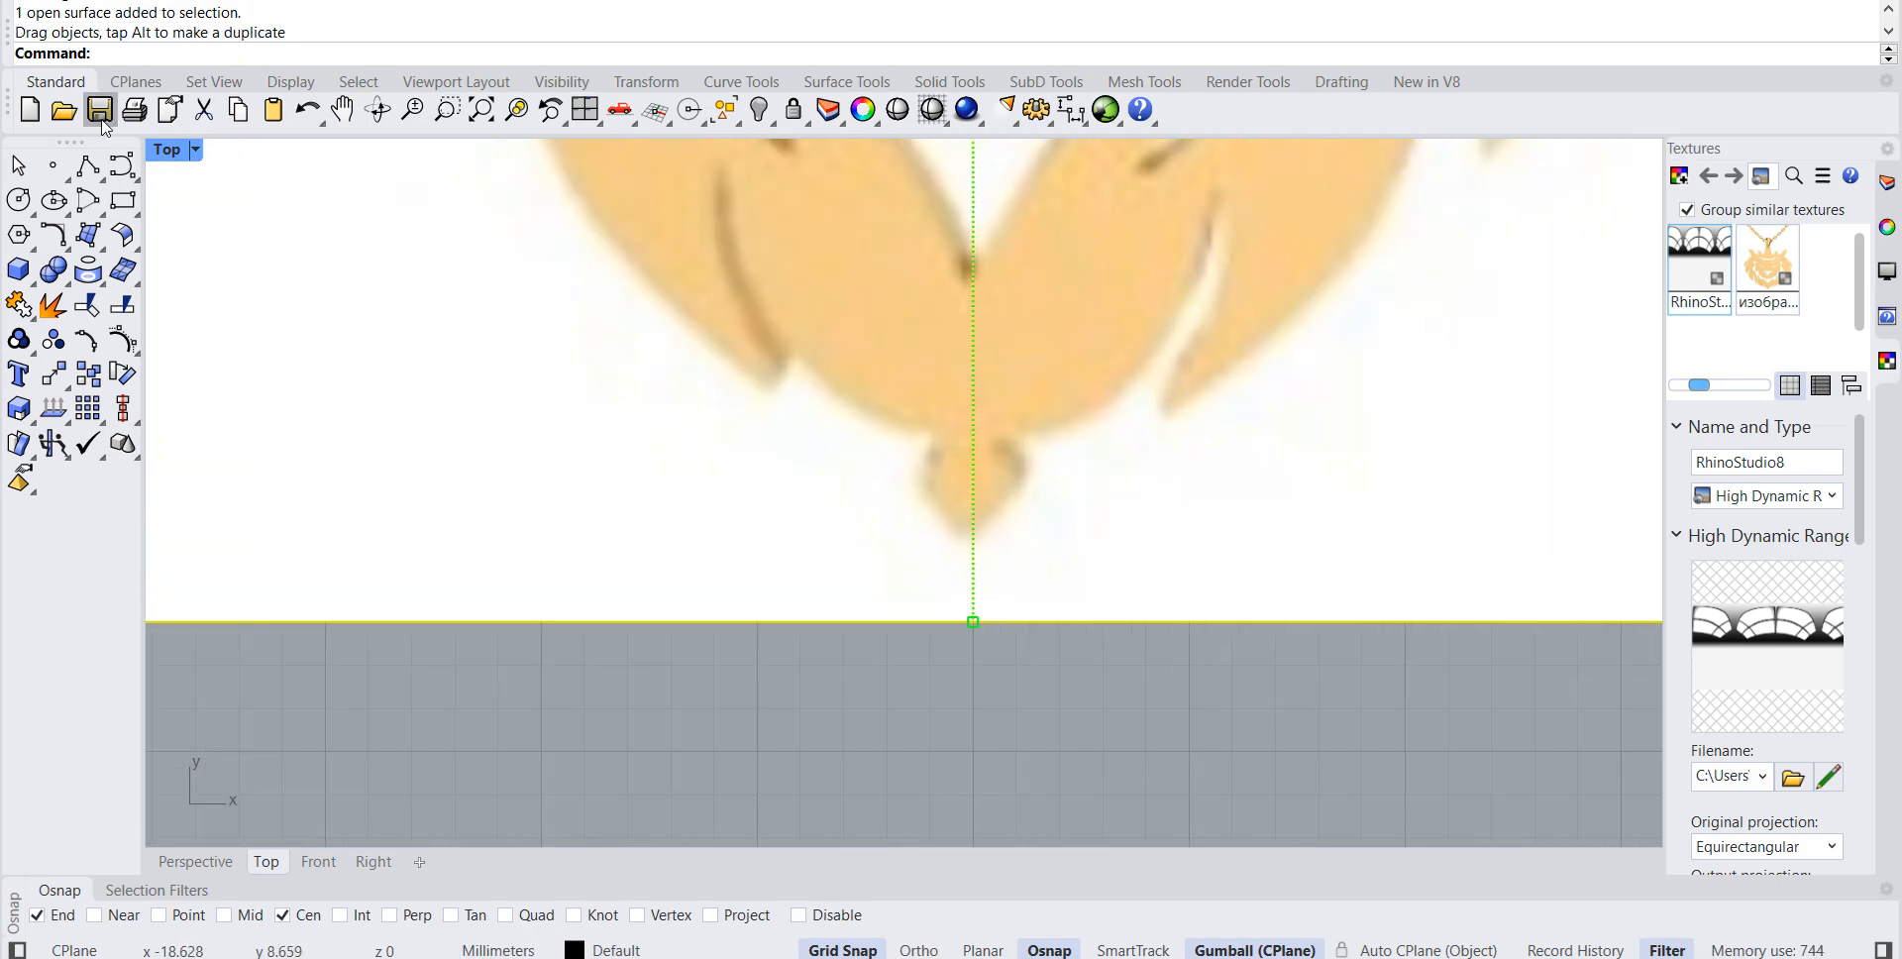
left_click(122, 165)
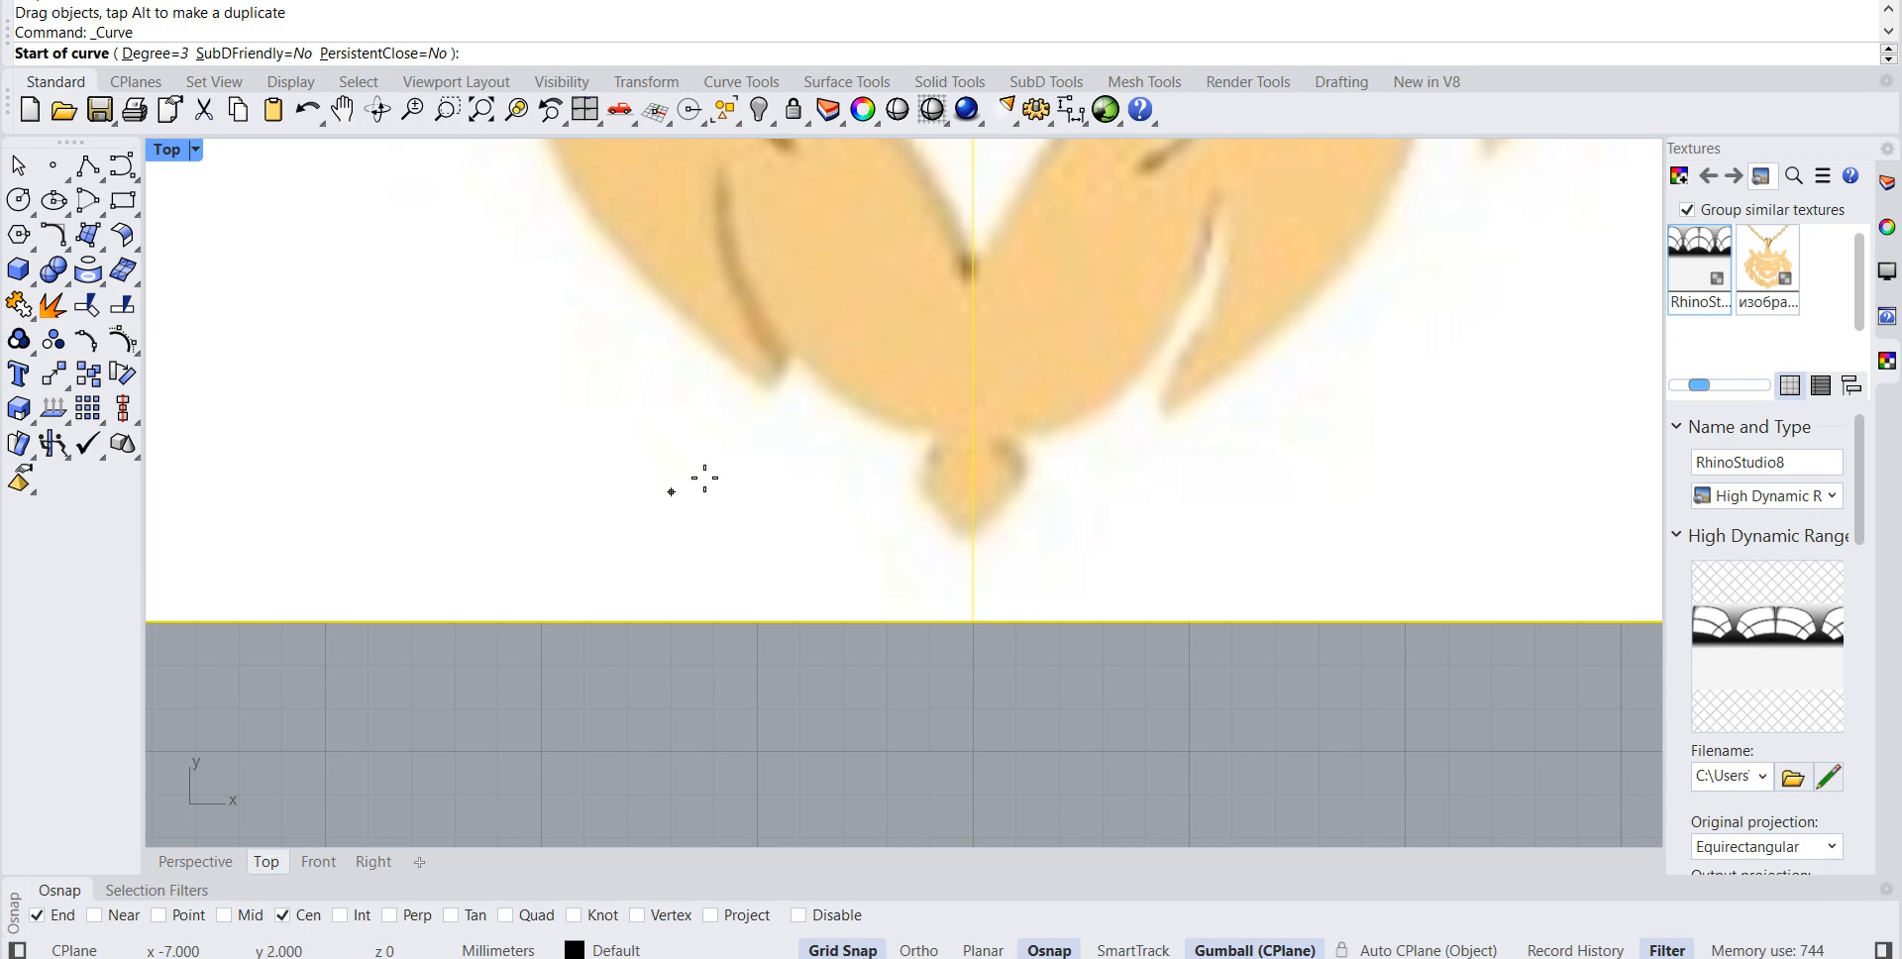
scroll(990, 574, "up", 3)
left_click(856, 950)
scroll(1075, 557, "up", 4)
left_click(967, 546)
left_click(969, 544)
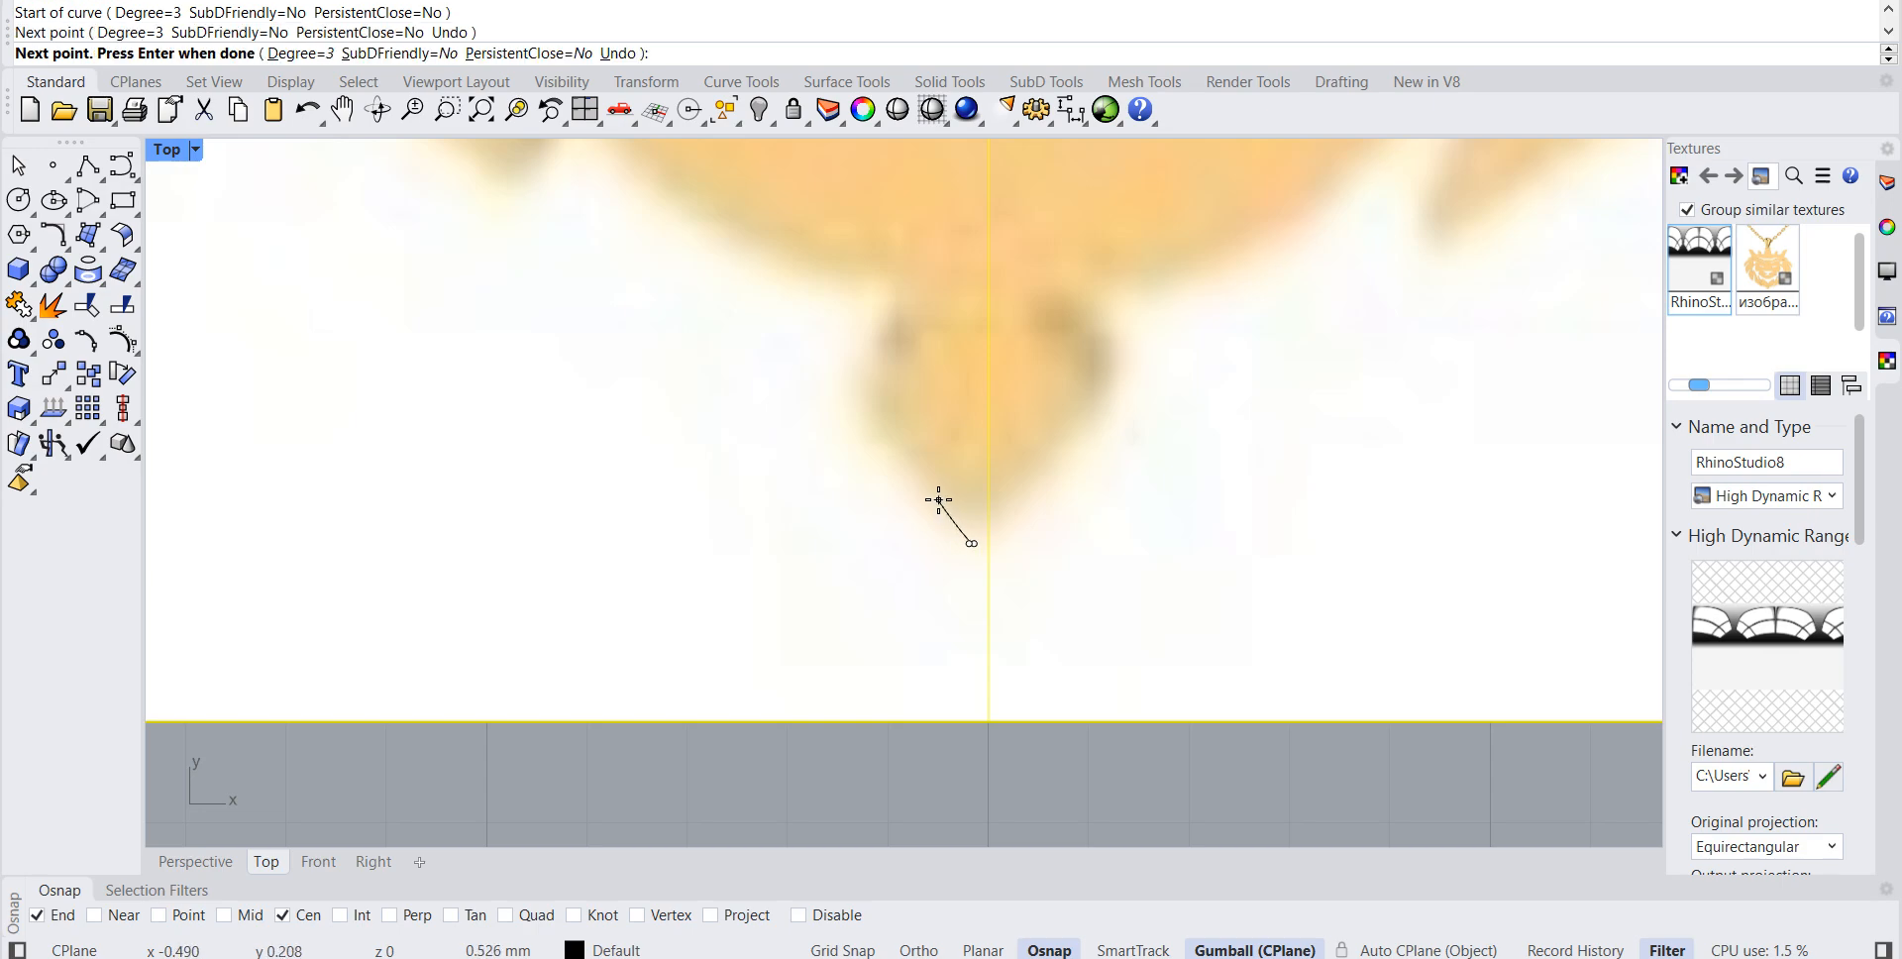
left_click(913, 482)
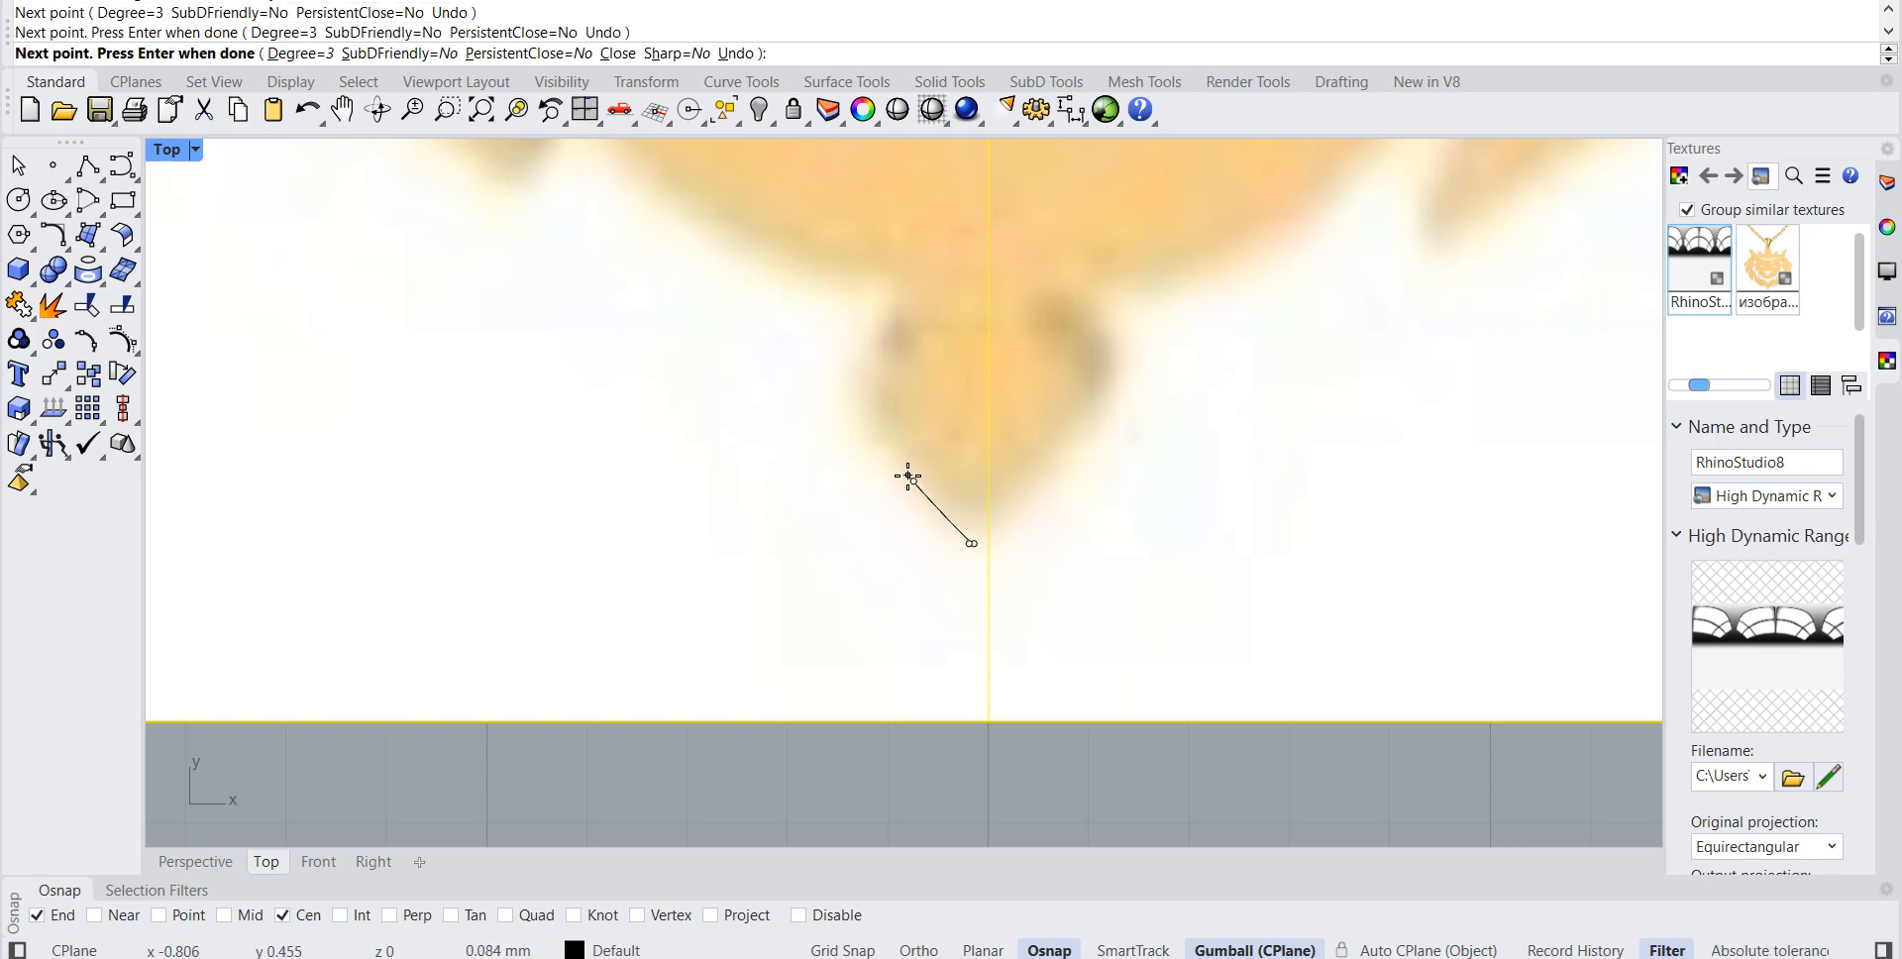
left_click(878, 442)
left_click(862, 414)
left_click(867, 392)
left_click(880, 375)
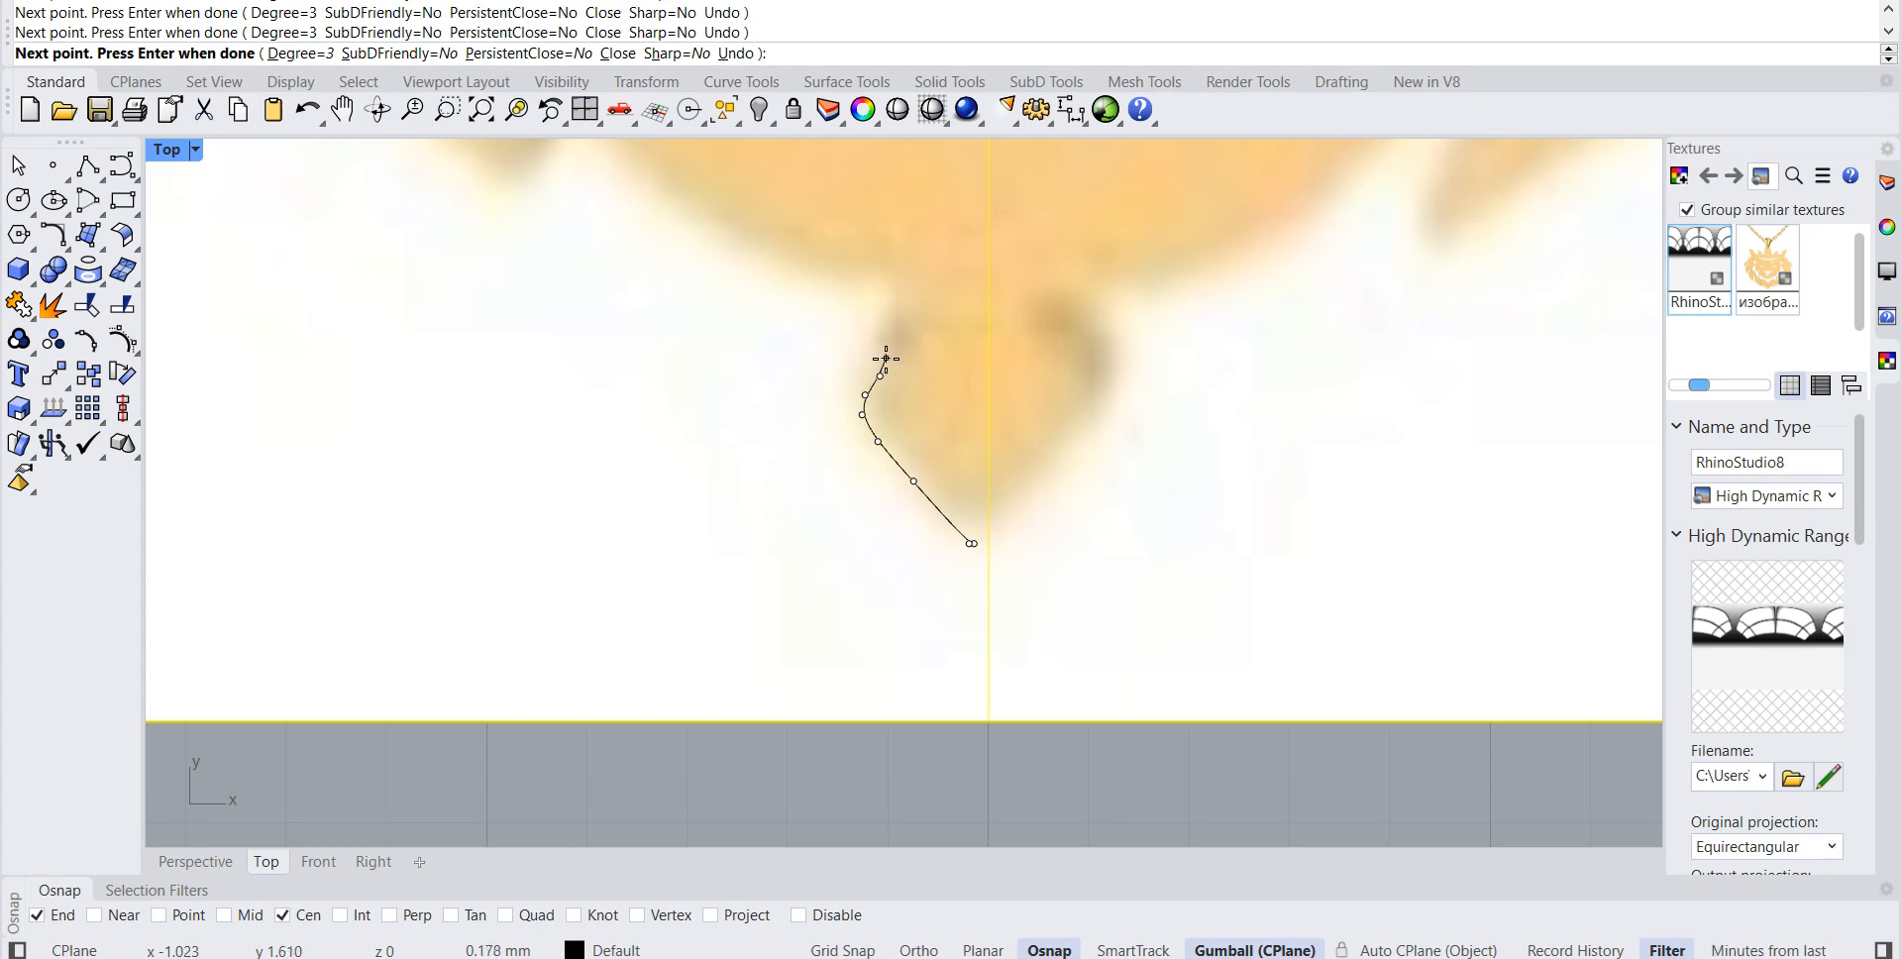
Step: Continue the curve from the drop along the lower-left edge of the mane to the mouth of the first slit
left_click(825, 298)
left_click(798, 286)
left_click(741, 256)
right_click_drag(690, 217, 986, 650)
left_click(994, 654)
left_click(944, 615)
left_click(912, 570)
left_click(870, 534)
Step: Trace up the first slit's inner edge, around its closed upper end, and back down its outer edge
left_click(795, 427)
left_click(768, 377)
right_click_drag(756, 347, 799, 539)
left_click(775, 502)
left_click(771, 453)
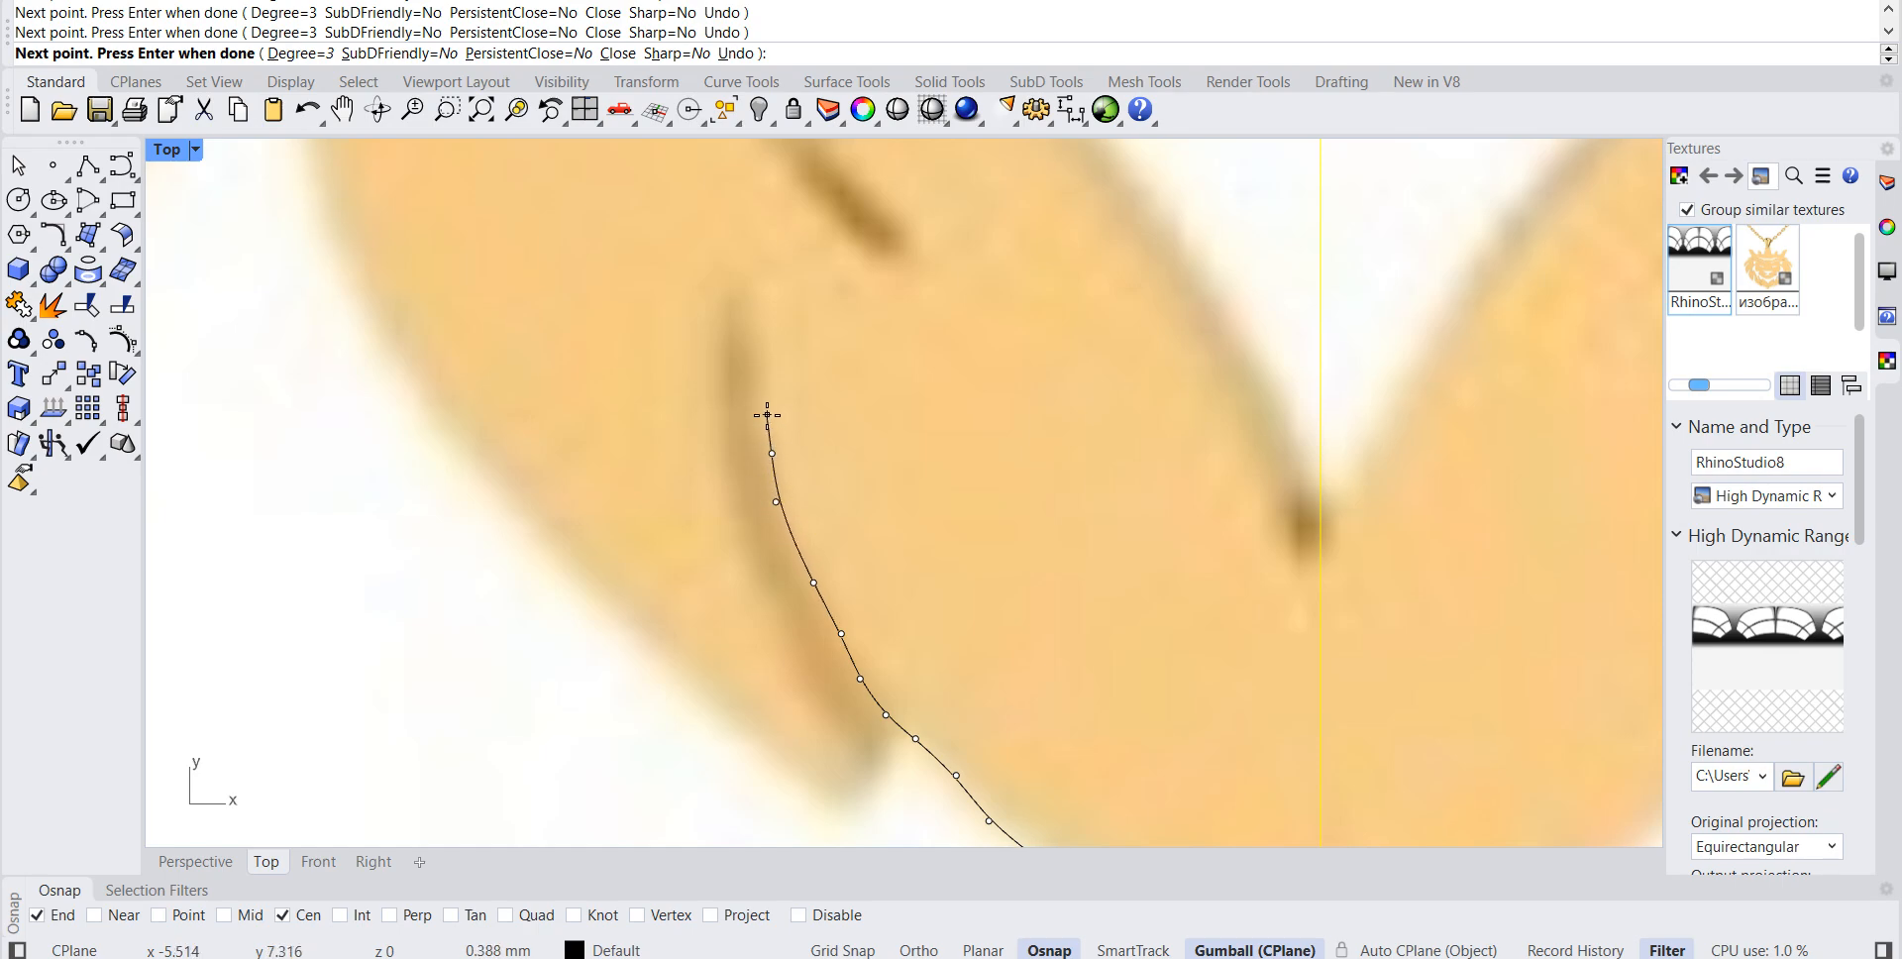
left_click(756, 322)
left_click(731, 377)
left_click(731, 417)
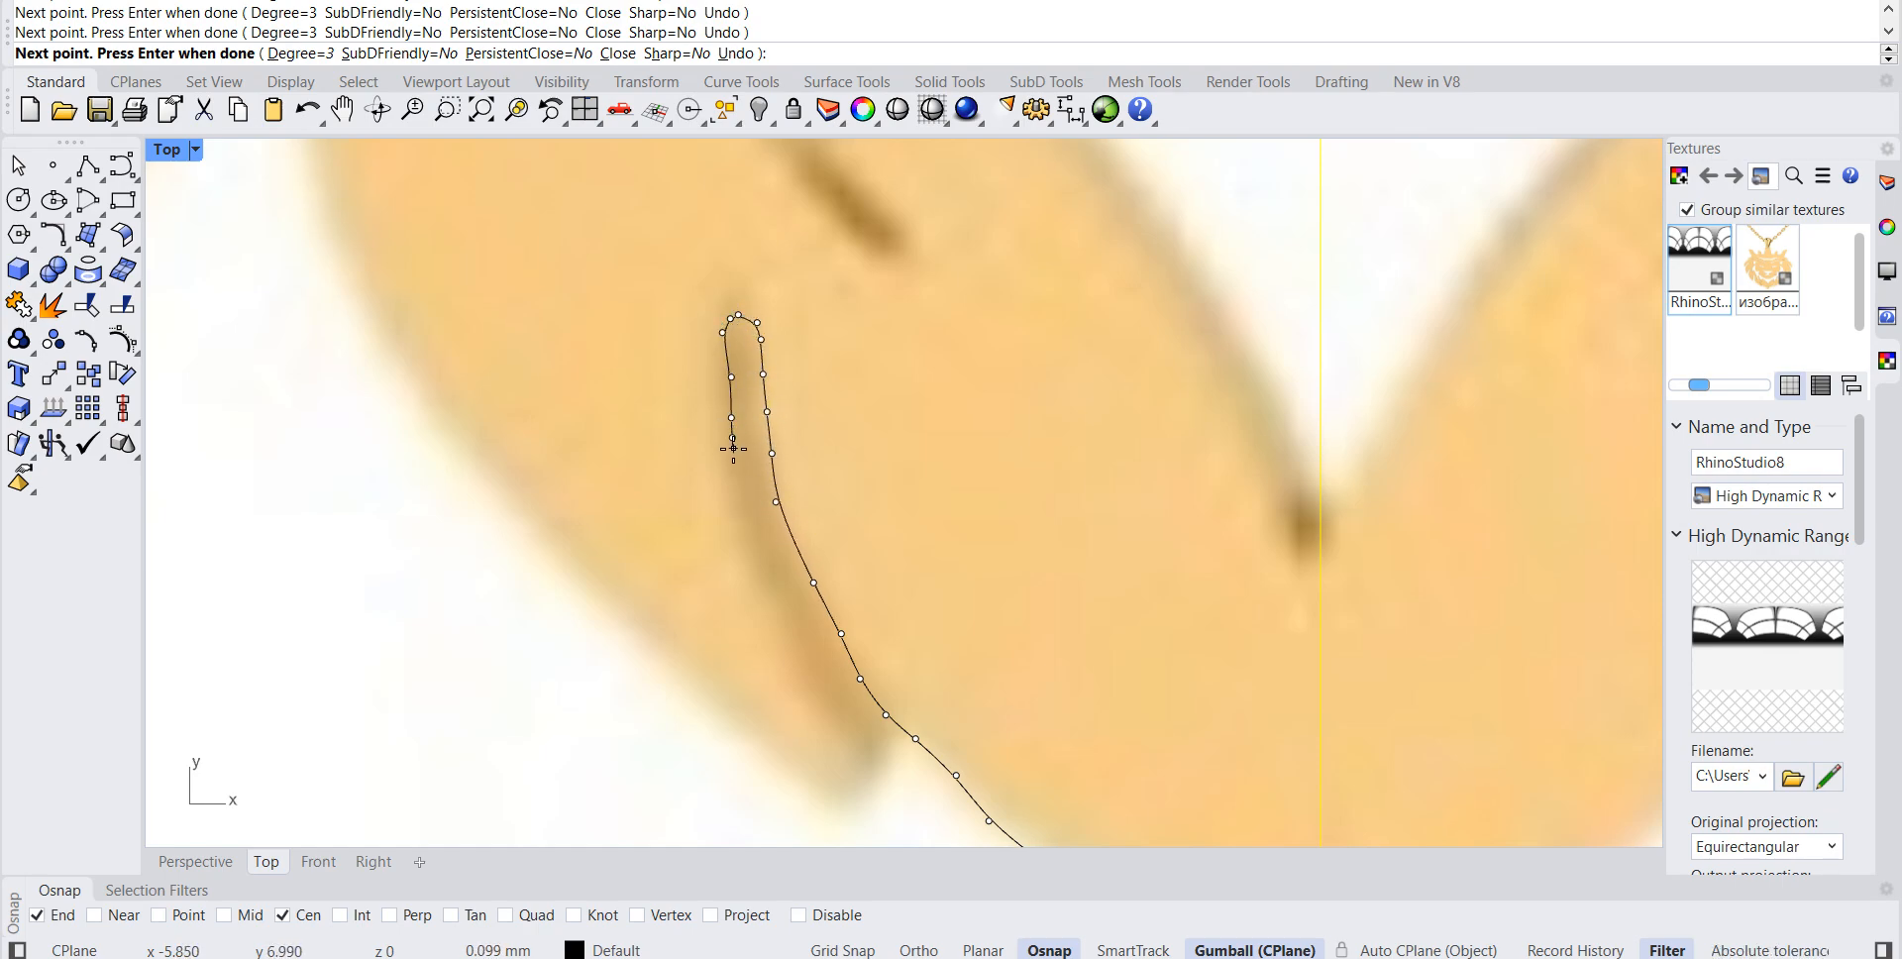
left_click(763, 566)
left_click(782, 594)
left_click(803, 631)
left_click(830, 673)
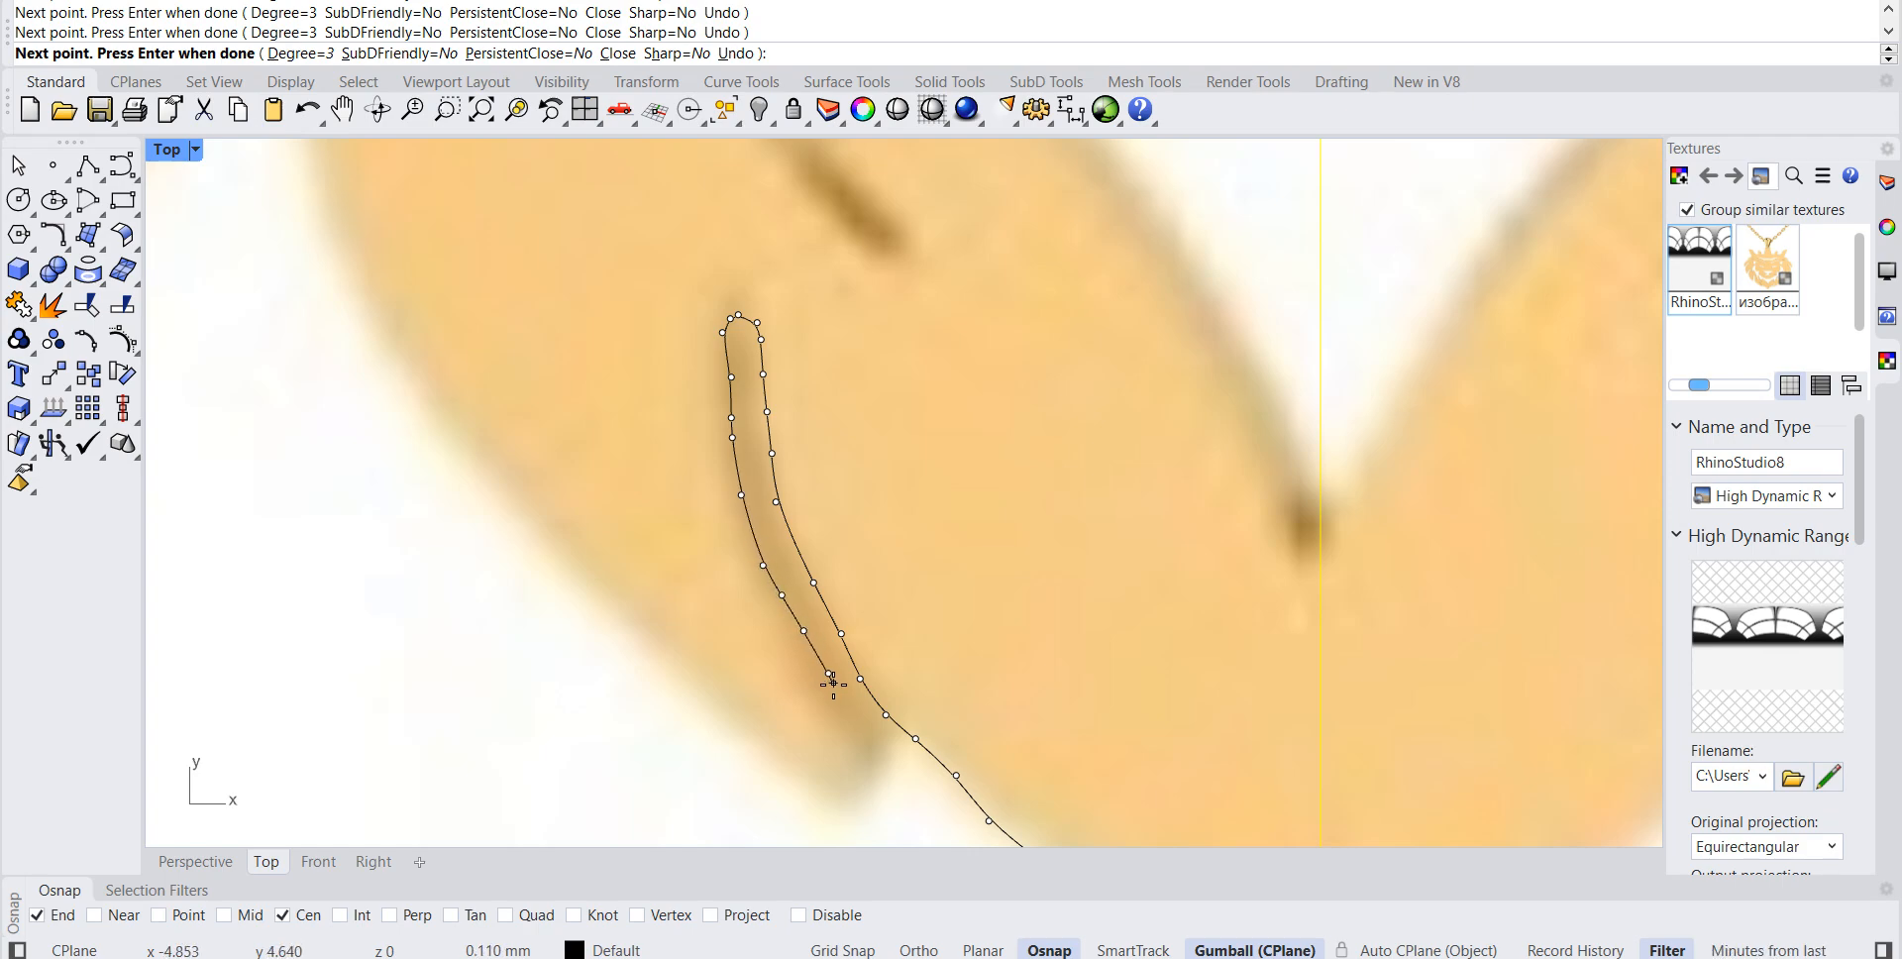
Step: Extend the curve past the lower lock's tip and up along the mane's outer left edge
left_click(809, 800)
left_click(777, 766)
left_click(750, 737)
left_click(721, 706)
left_click(688, 666)
left_click(655, 631)
left_click(593, 574)
left_click(546, 523)
left_click(504, 469)
left_click(451, 401)
Step: Continue the curve up the lower lock's outer edge and around the closed top of the wide gap beside it
right_click_drag(428, 383, 614, 642)
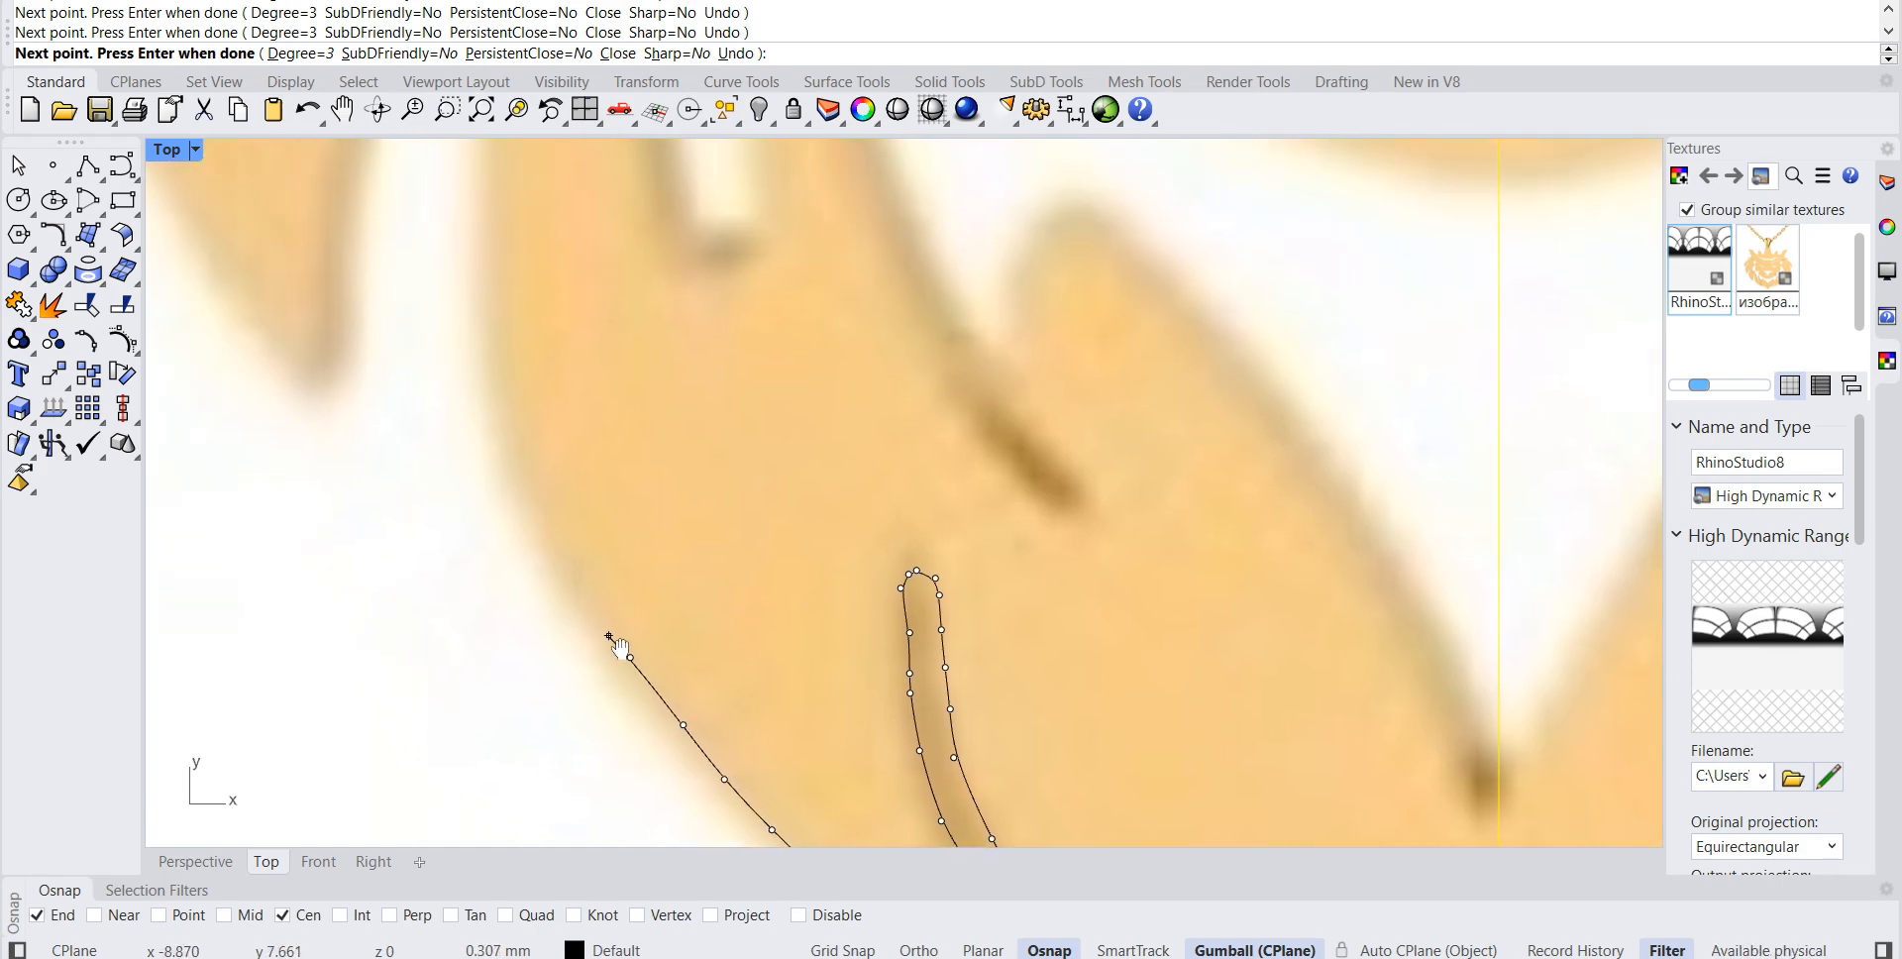
scroll(705, 750, "down", 3)
left_click(658, 675)
left_click(647, 623)
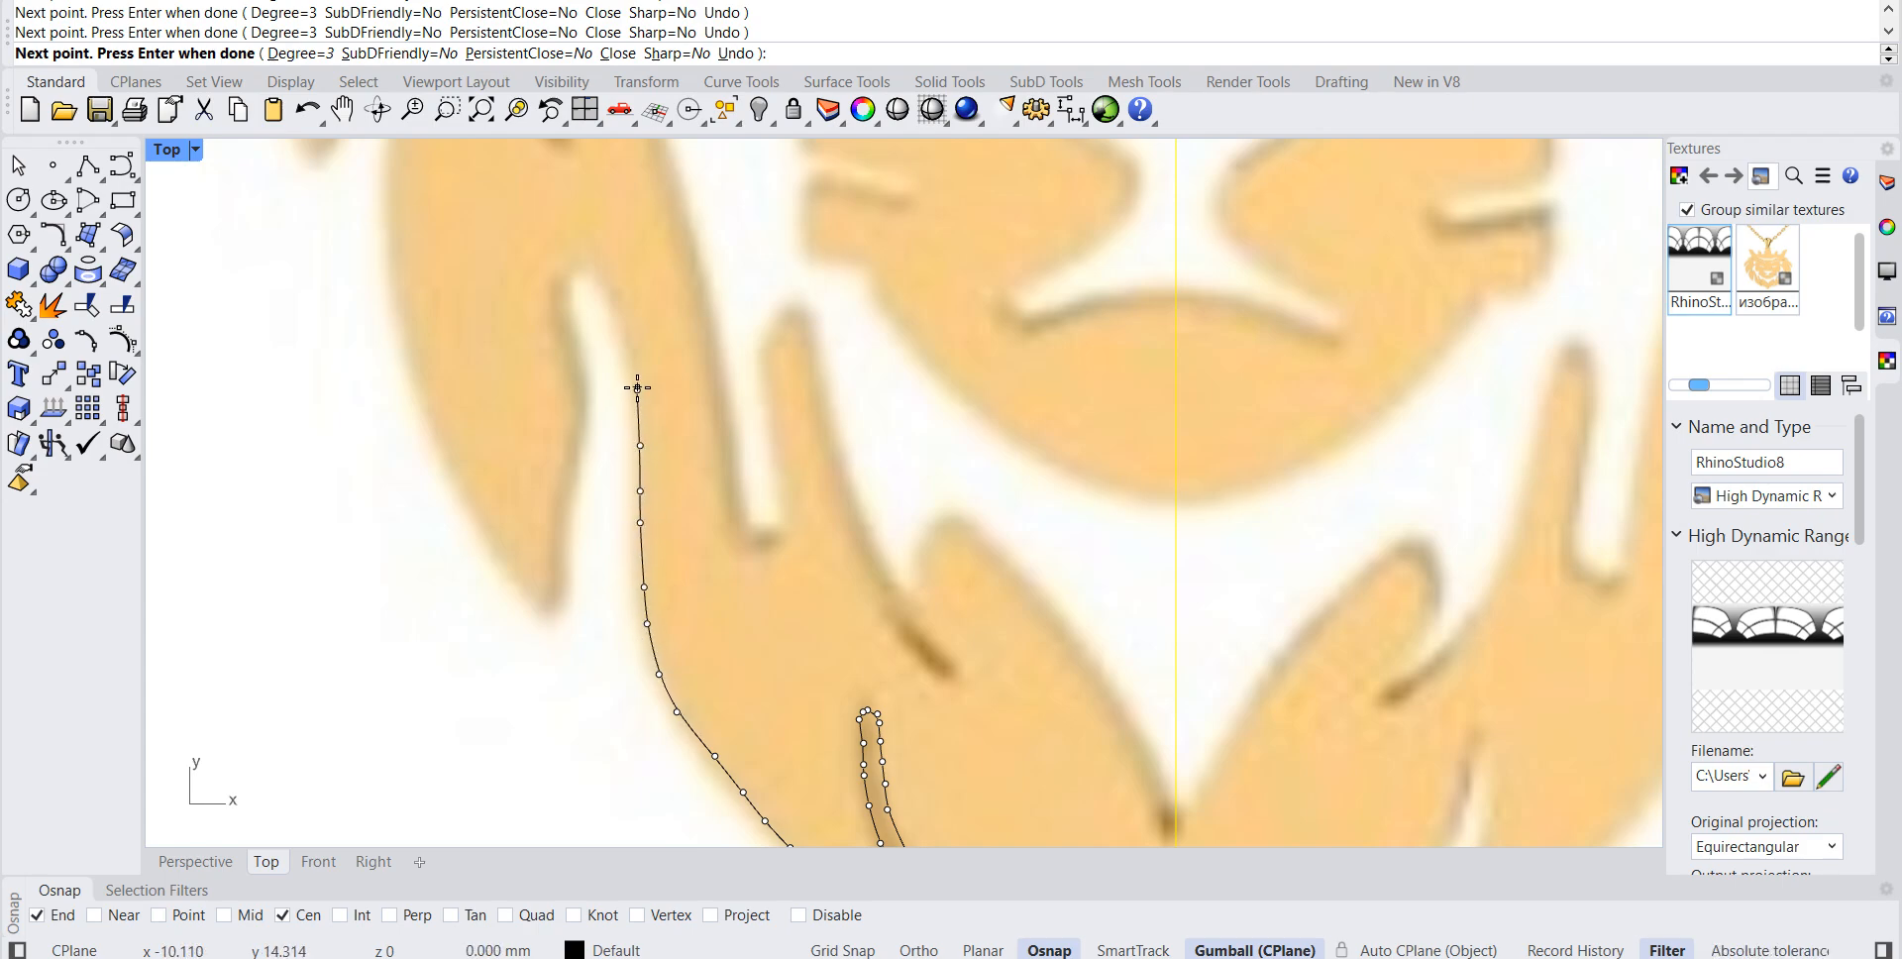
left_click(628, 345)
left_click(560, 276)
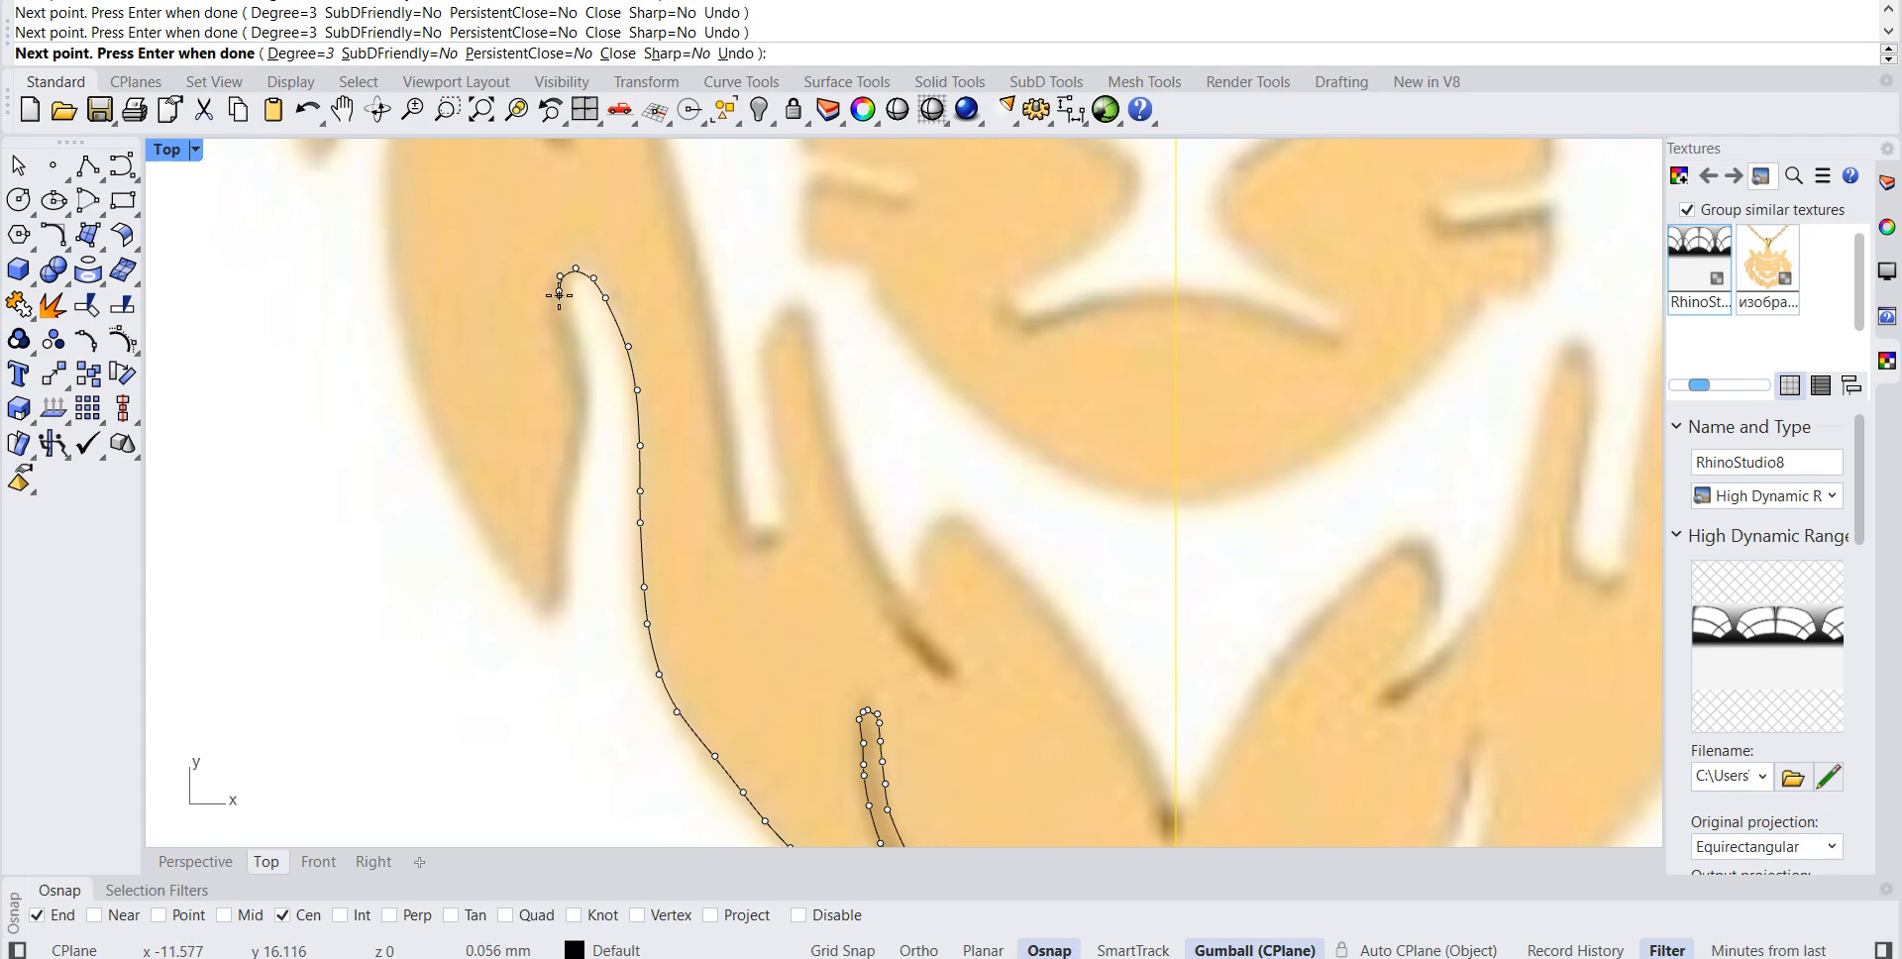
Step: Trace down the outer side of the wide gap and around the second lock's pointed tip
left_click(580, 398)
left_click(577, 439)
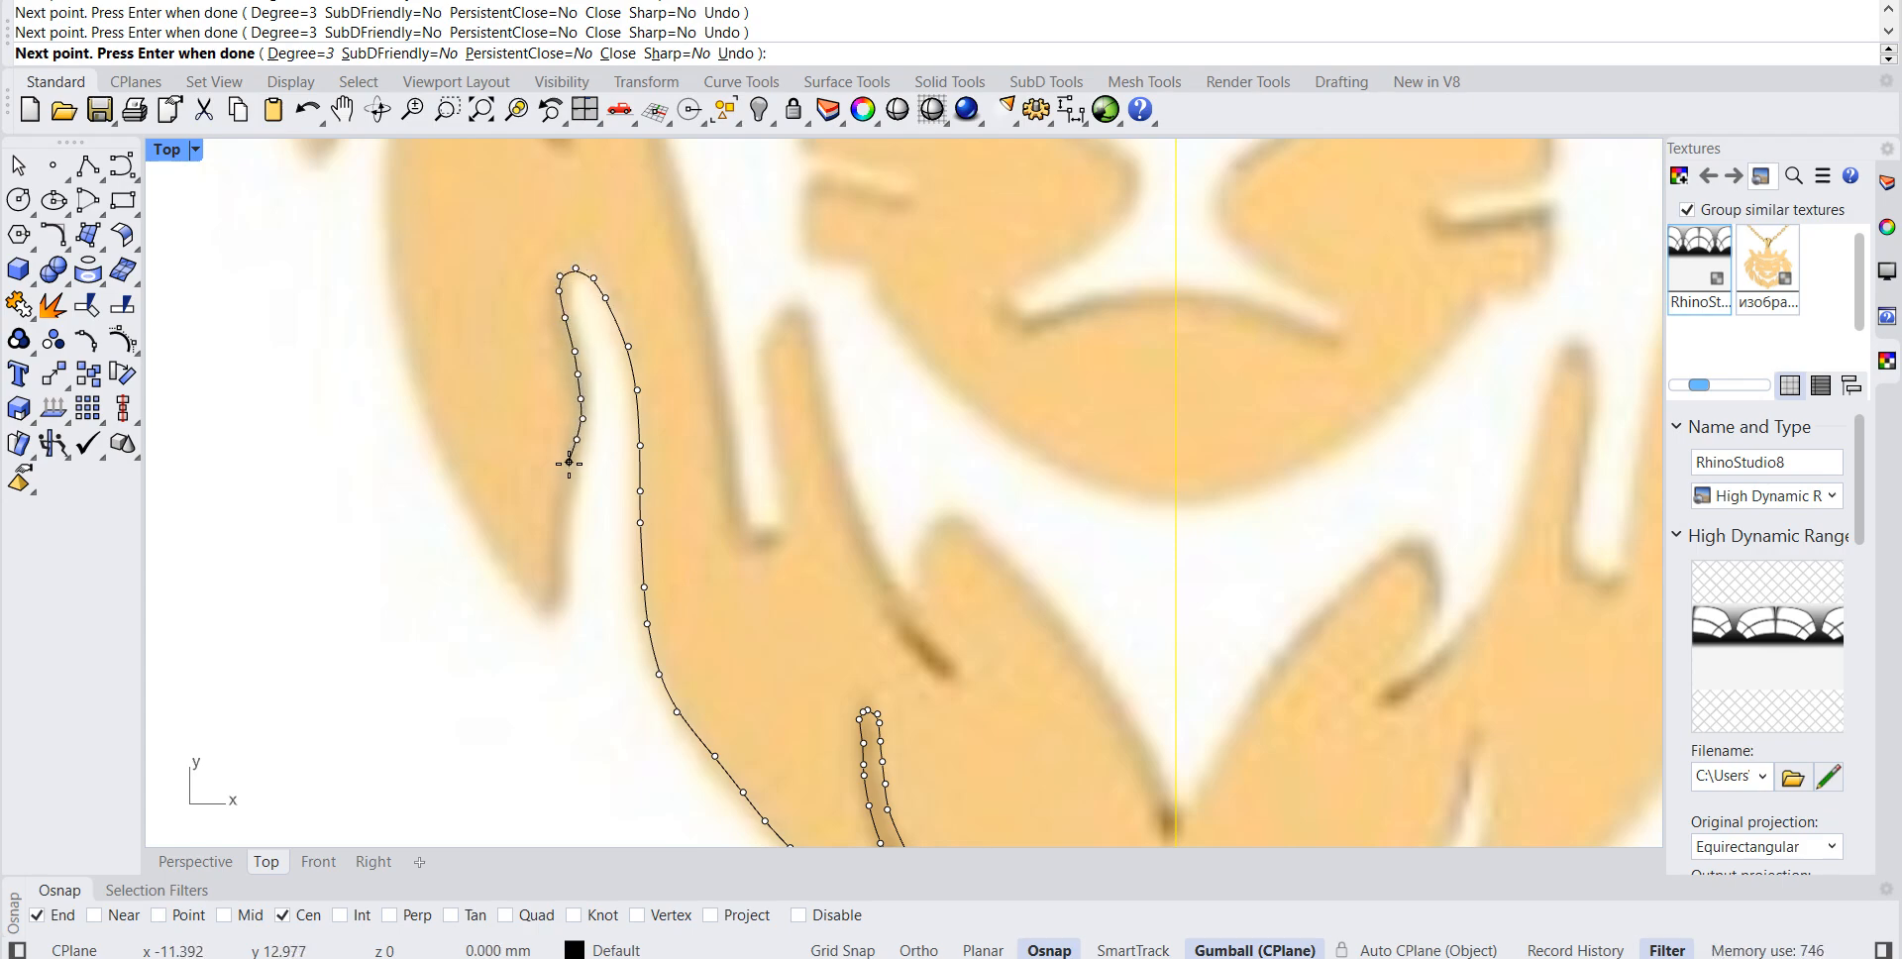
left_click(561, 562)
left_click(564, 616)
left_click(540, 624)
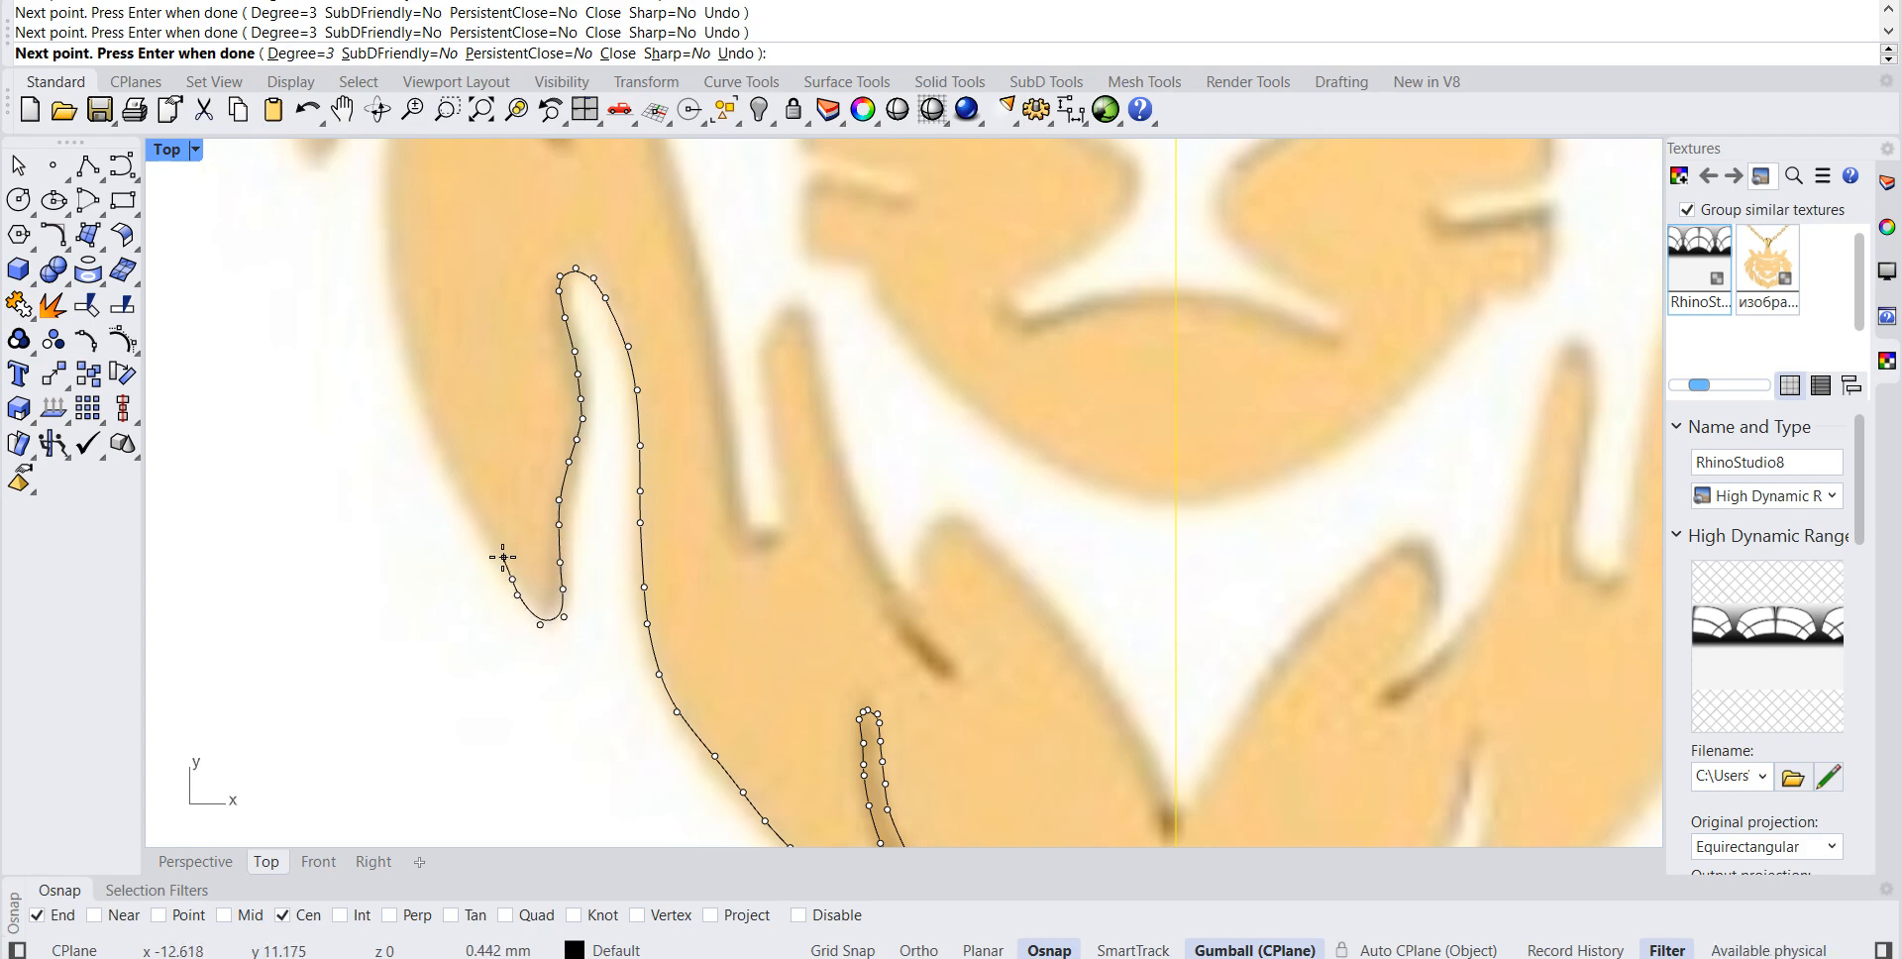
Step: Extend the curve up the second lock's outer left edge toward the next gap
left_click(469, 511)
left_click(447, 476)
left_click(420, 404)
right_click_drag(413, 377, 671, 665)
left_click(631, 530)
left_click(631, 463)
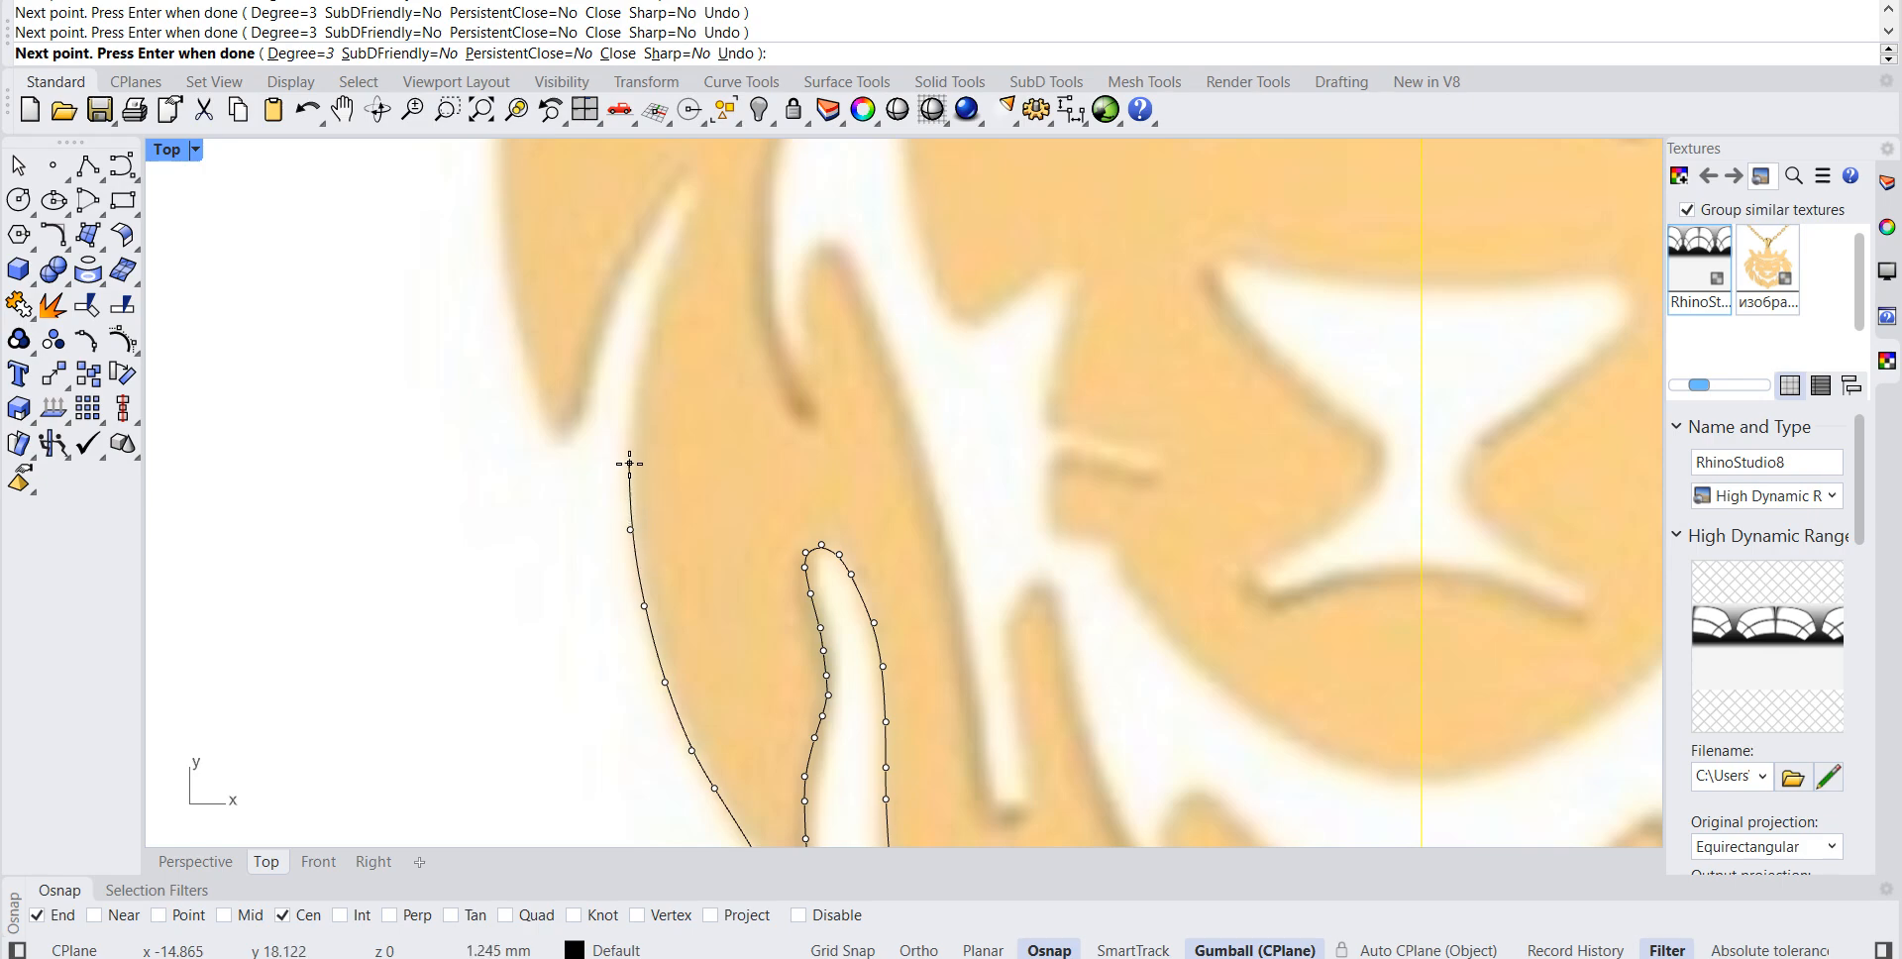
left_click(642, 372)
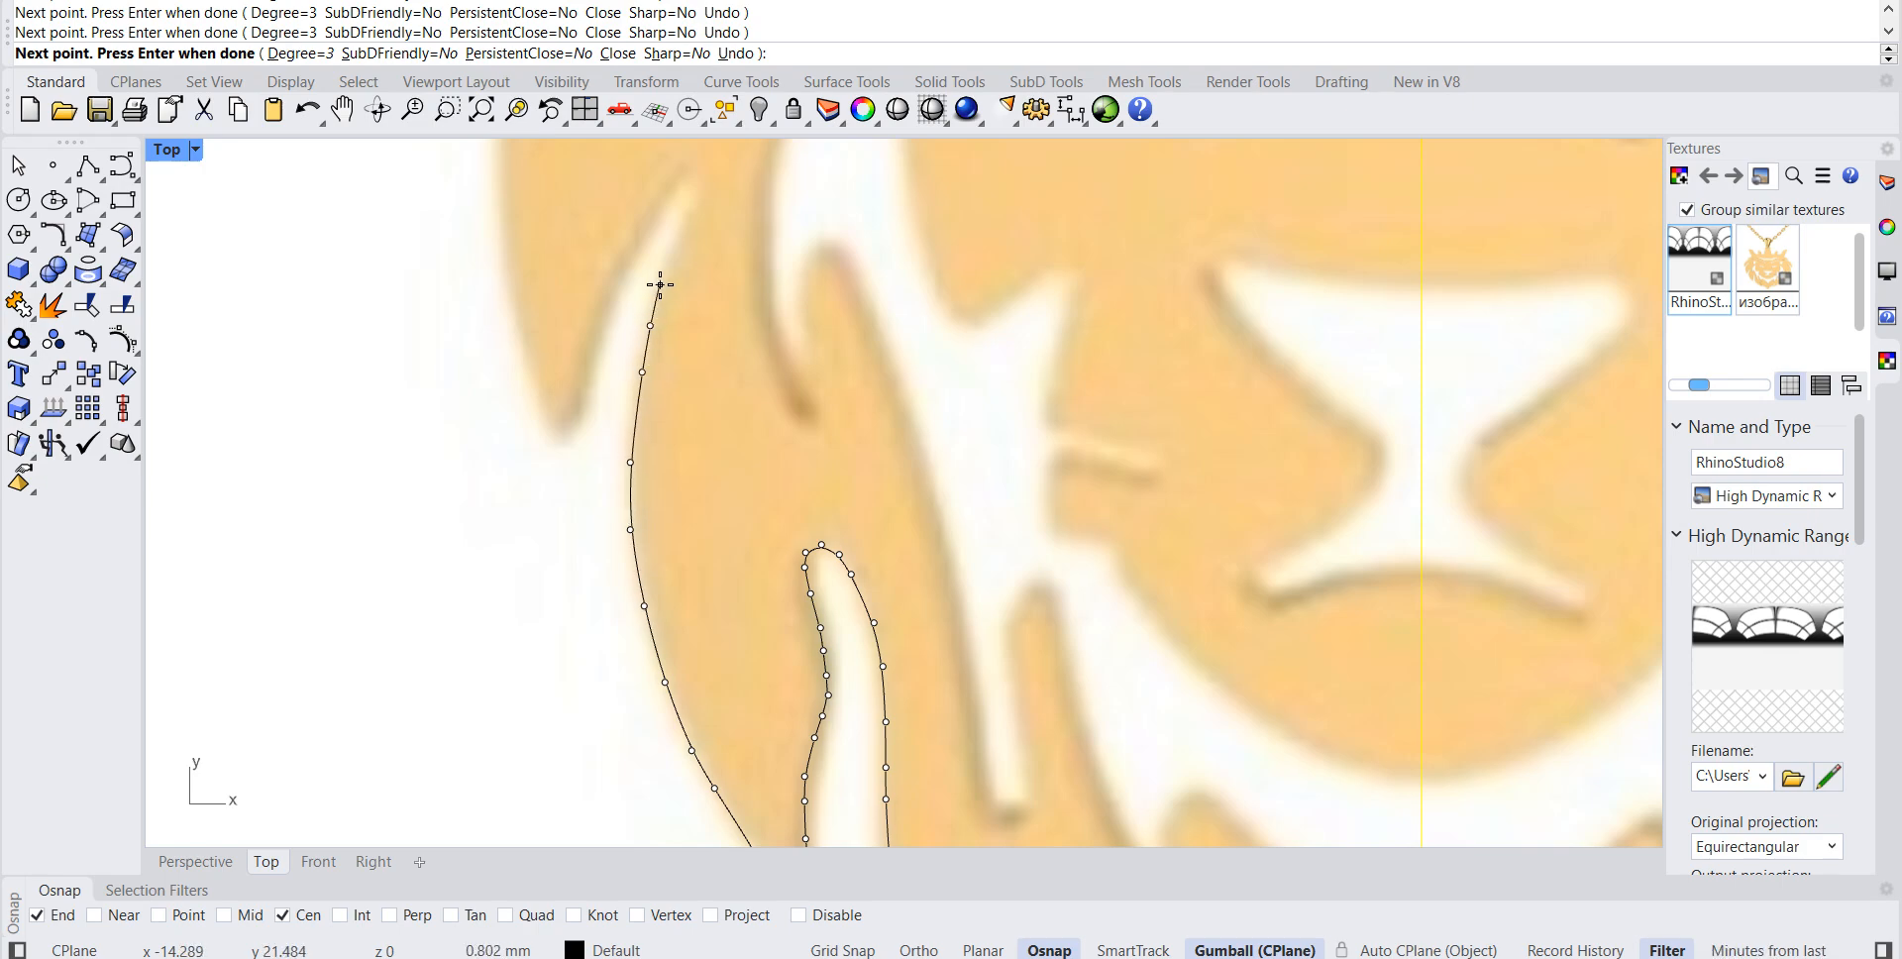
Step: Trace around the upper end of the gap above the second lock and start down its outer side
left_click(663, 251)
left_click(678, 228)
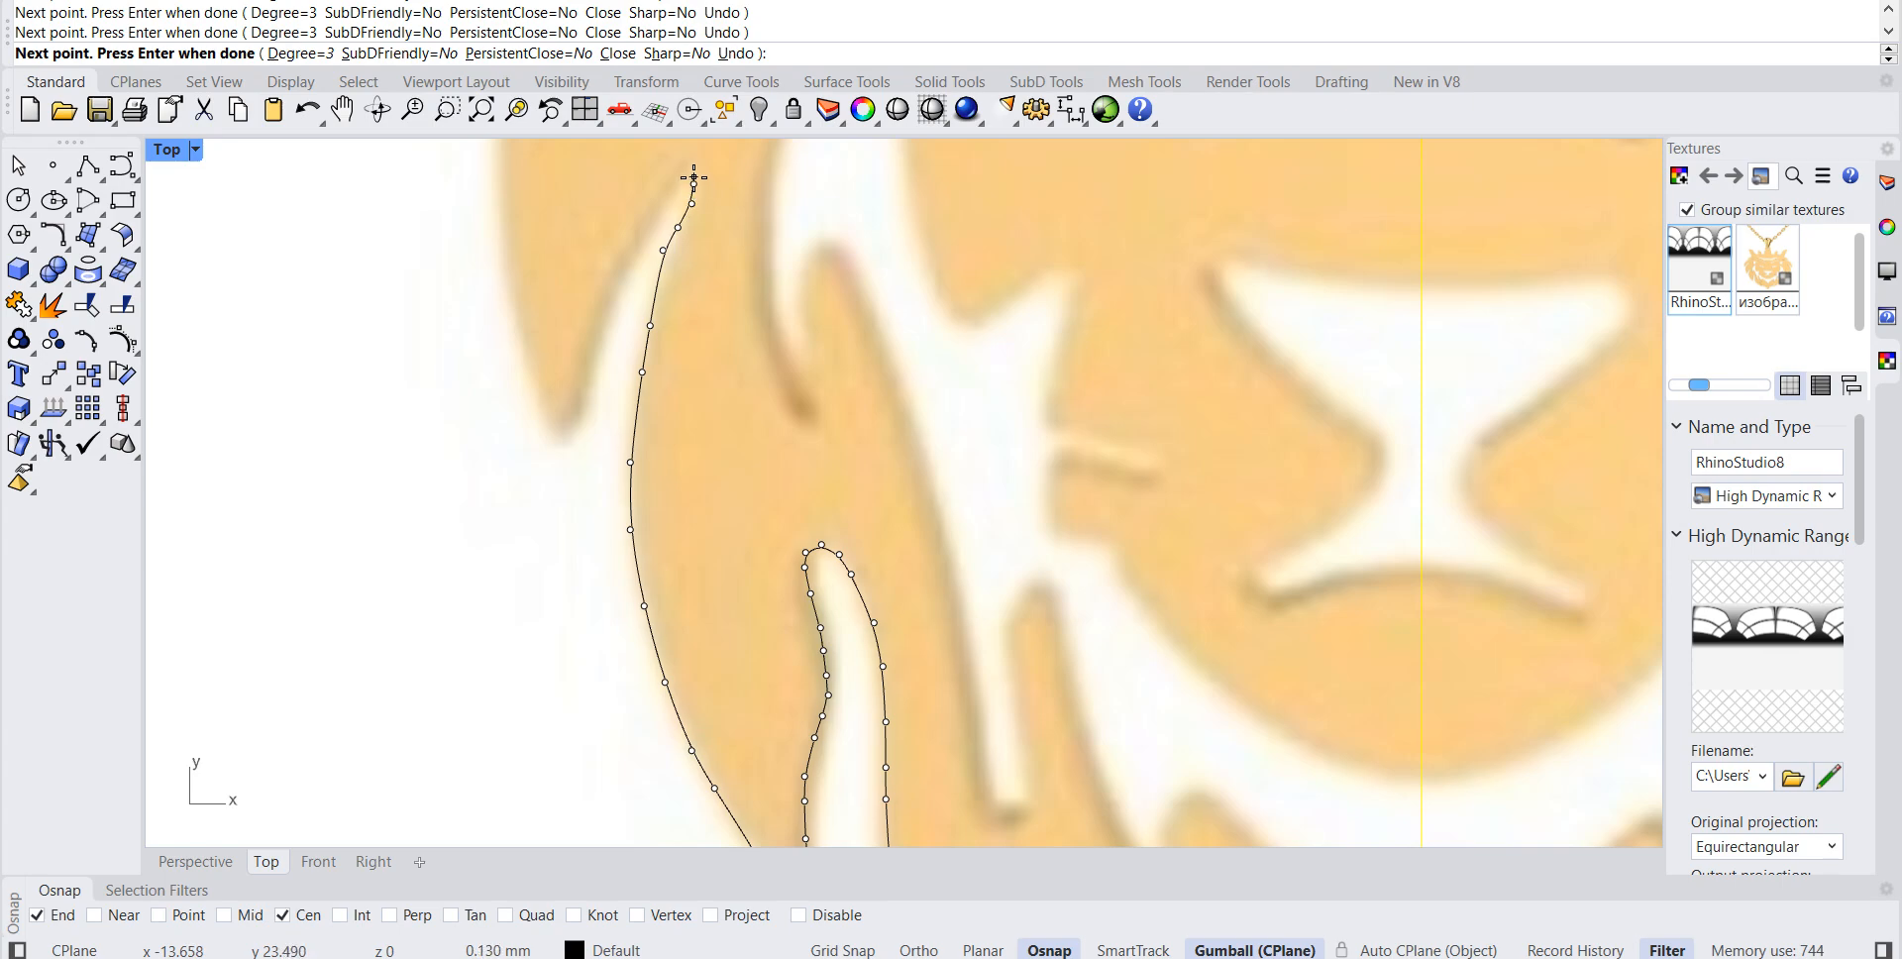
left_click(642, 253)
left_click(625, 278)
left_click(611, 307)
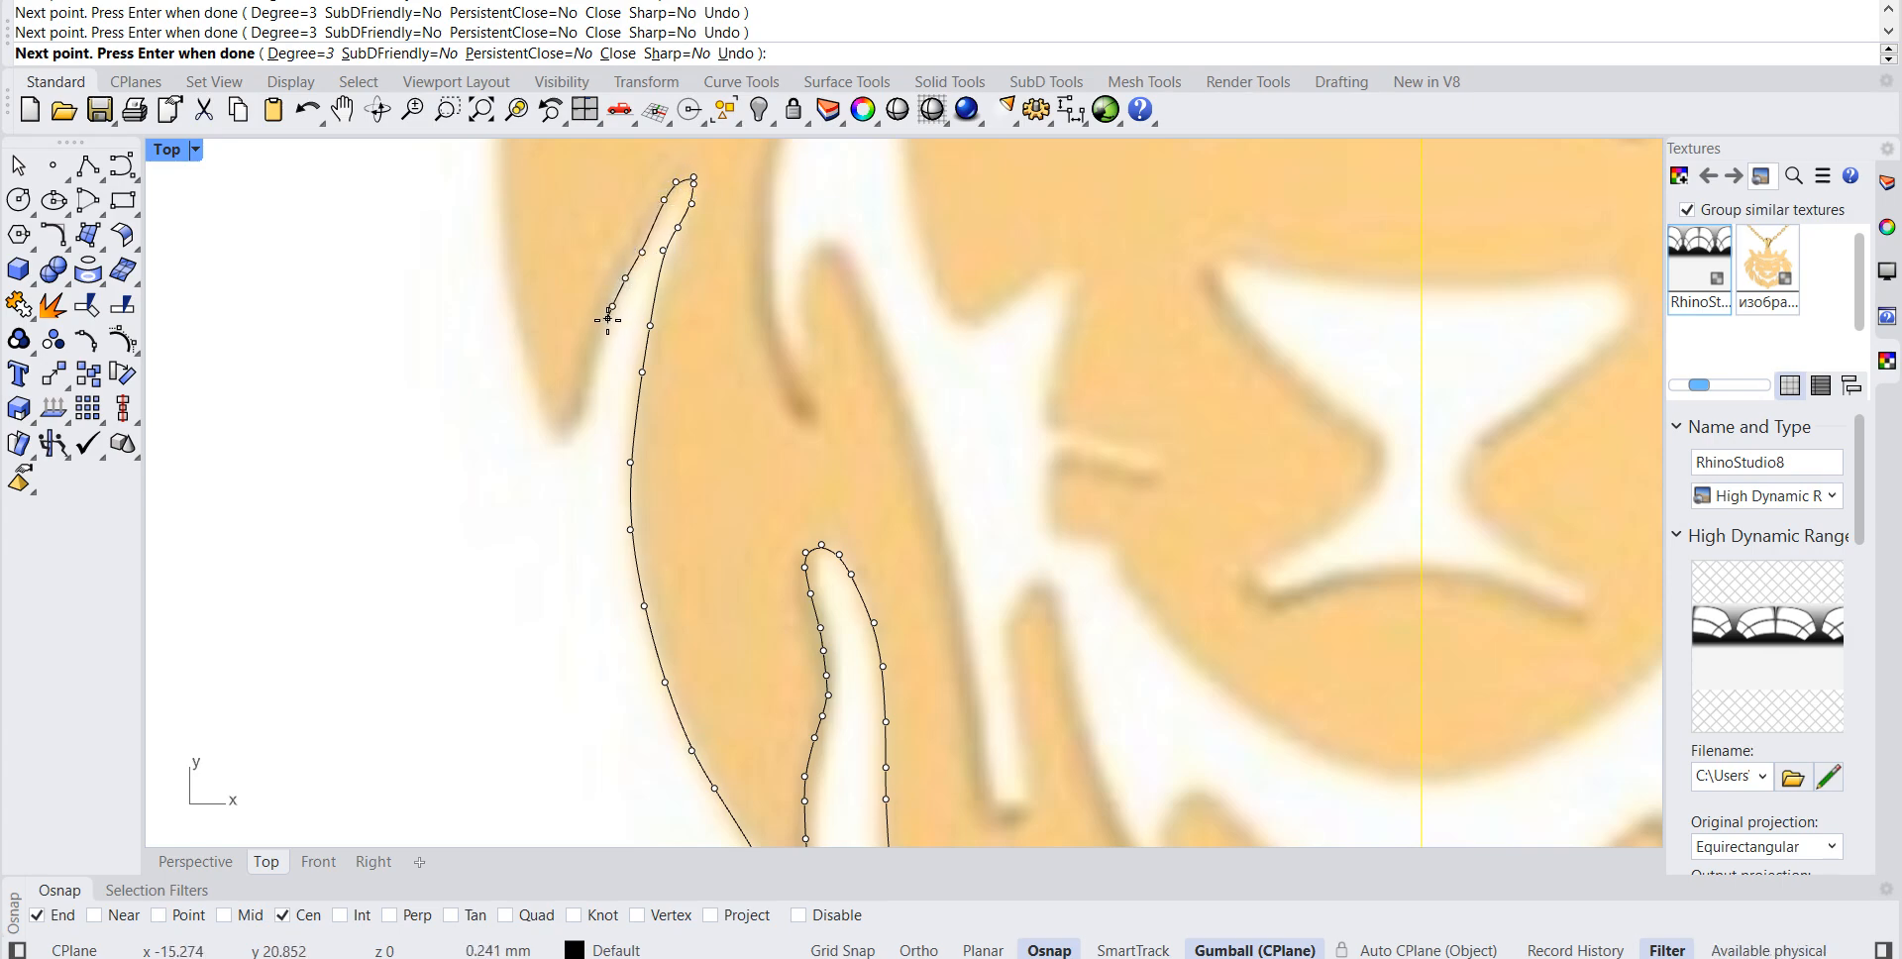
Step: Carry the curve around the third lock's tip and end it on that lock's outer edge
left_click(571, 432)
left_click(522, 354)
right_click_drag(522, 336, 645, 586)
key("Return")
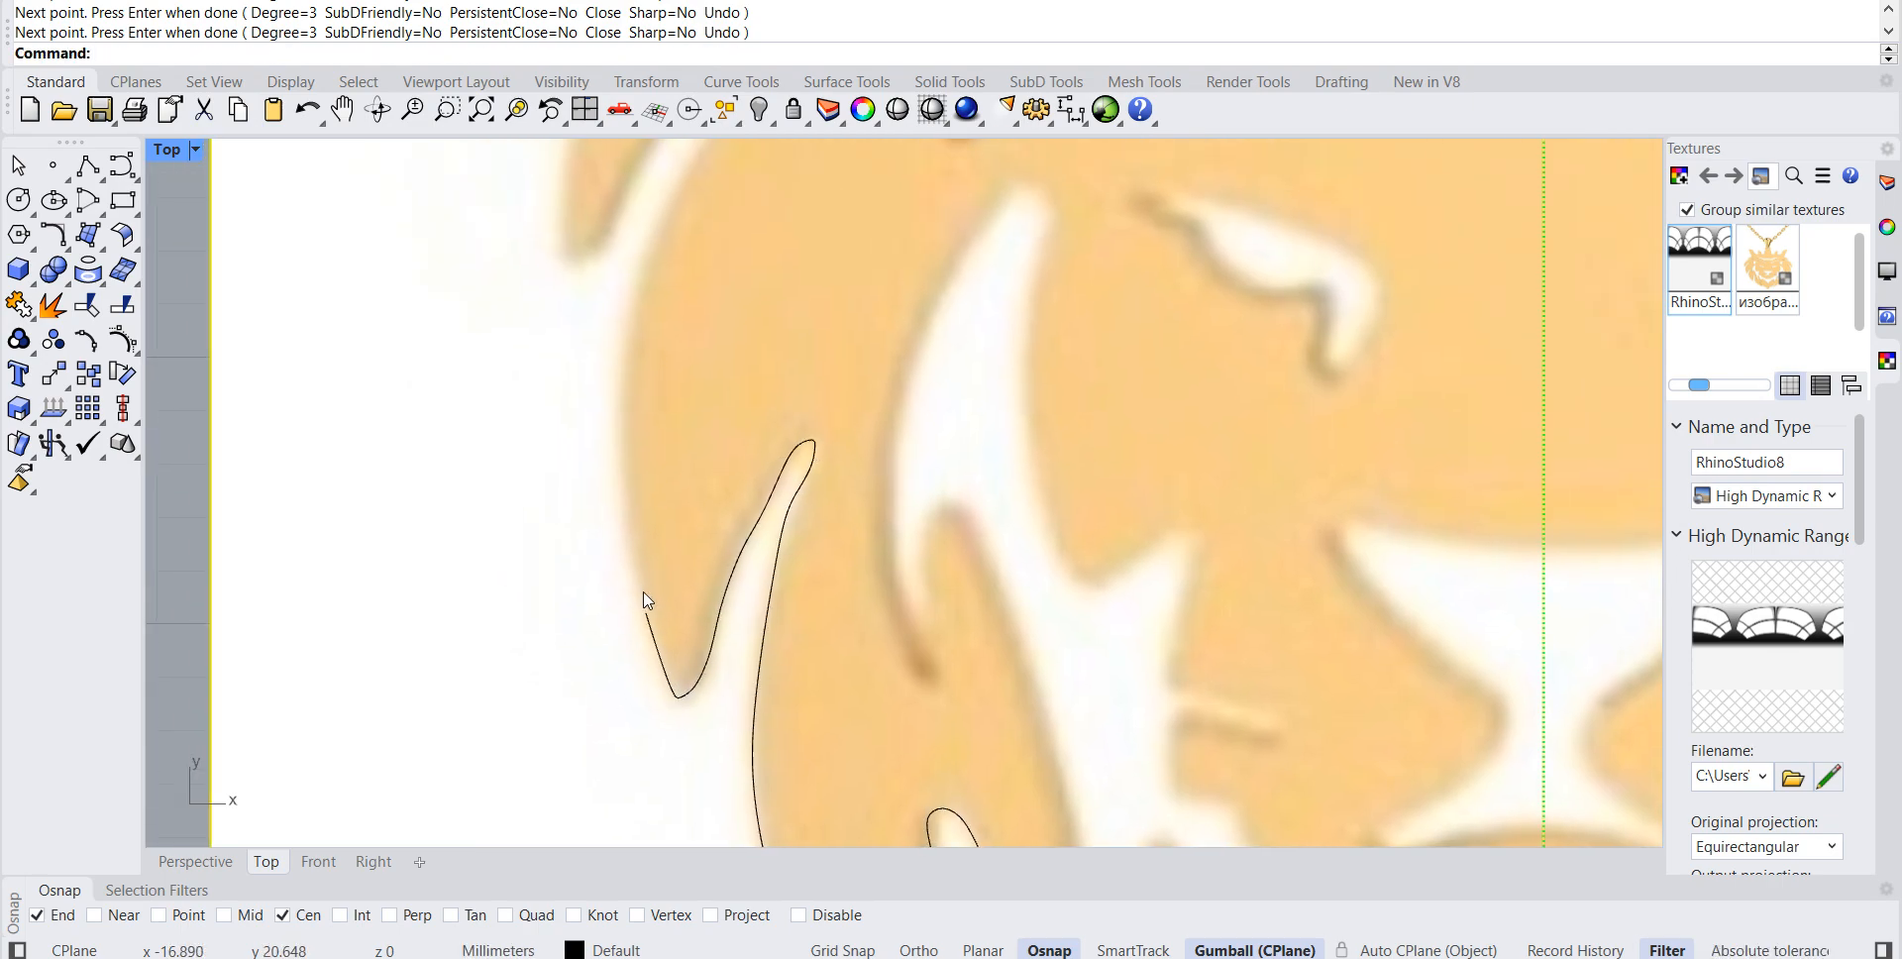
Step: Start a second control-point curve at the first curve's end and trace up the third lock's outer edge
left_click(121, 167)
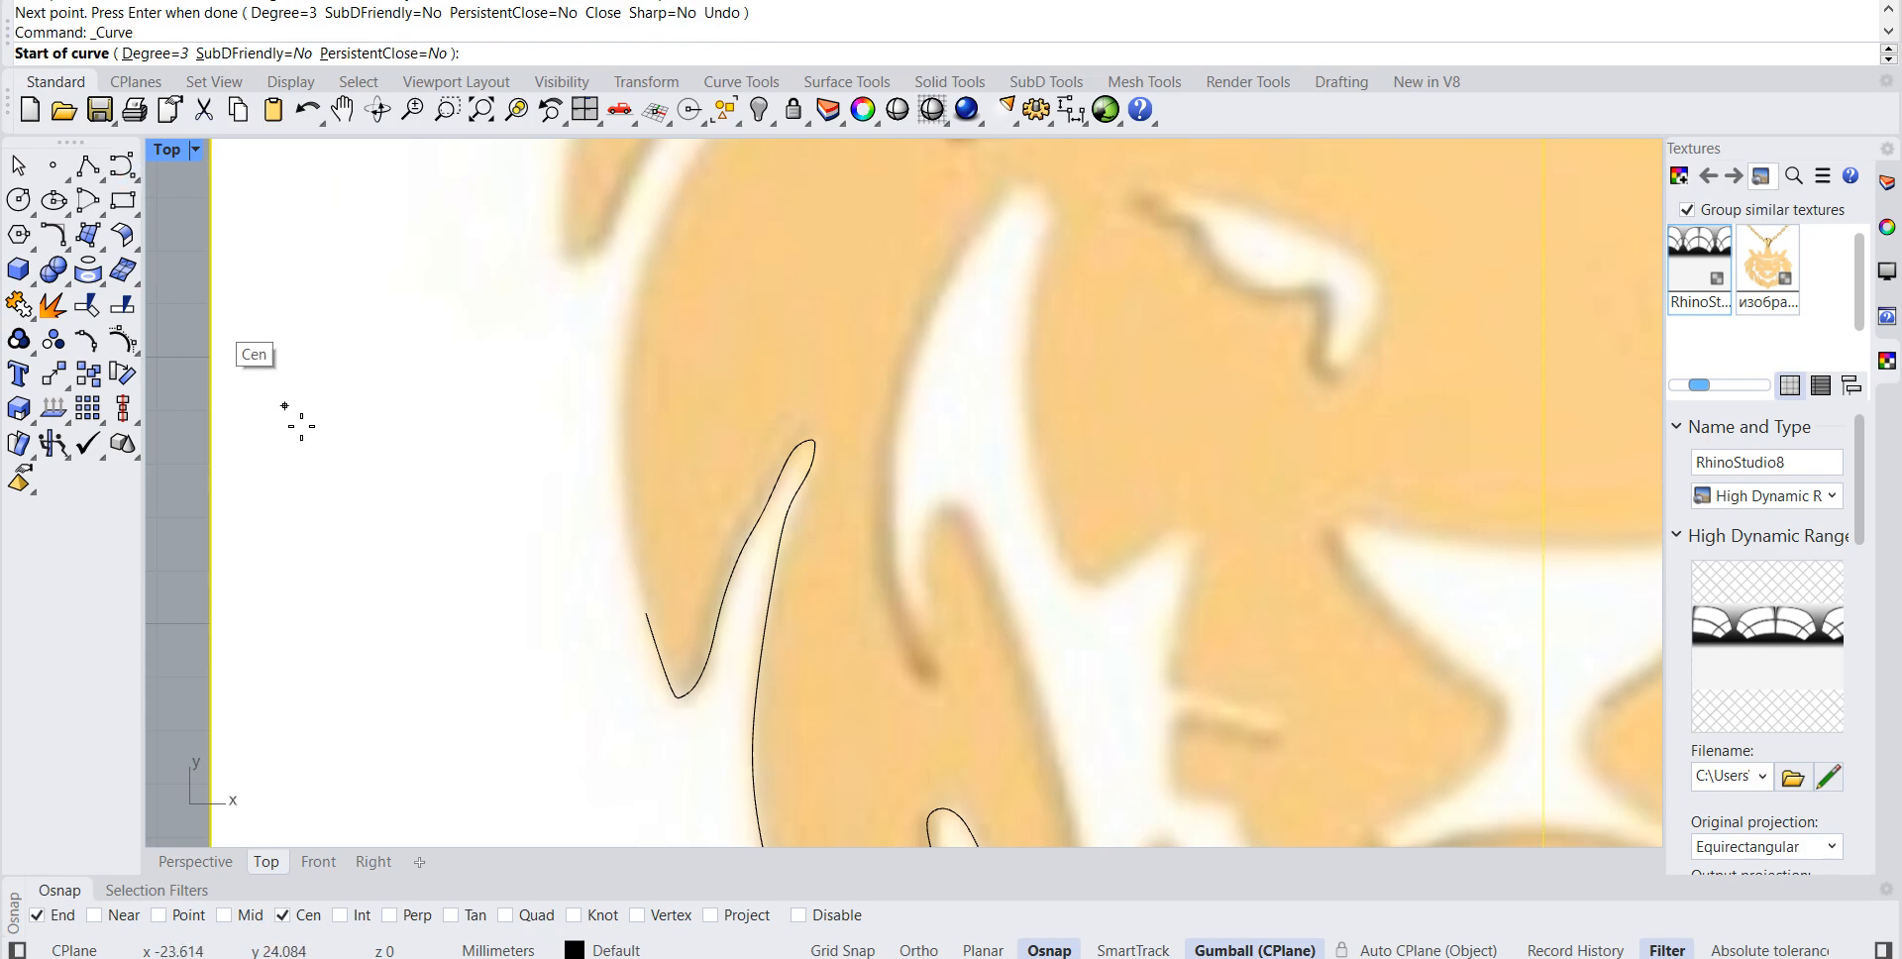
left_click(640, 613)
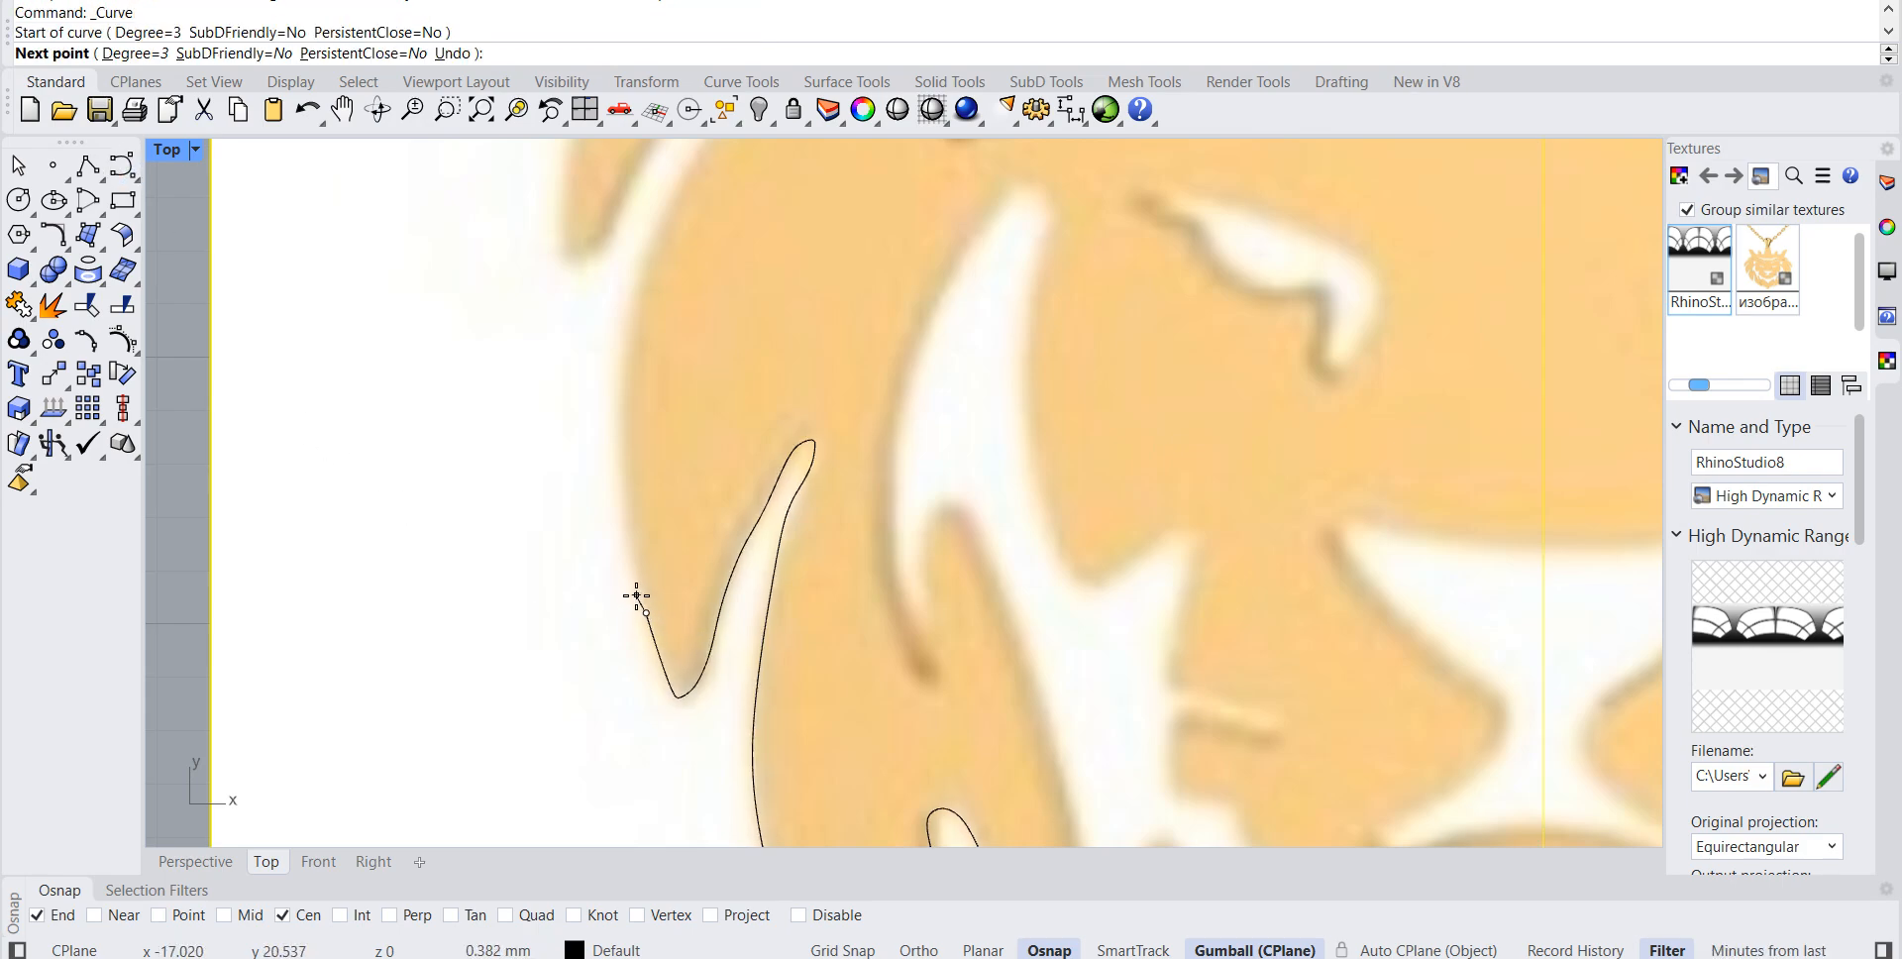
left_click(632, 556)
left_click(622, 496)
left_click(619, 415)
left_click(631, 318)
Step: Extend the second curve along the third lock's upper edge to the closed end of the next gap
right_click_drag(633, 315, 649, 566)
left_click(659, 463)
left_click(698, 393)
left_click(730, 351)
left_click(752, 323)
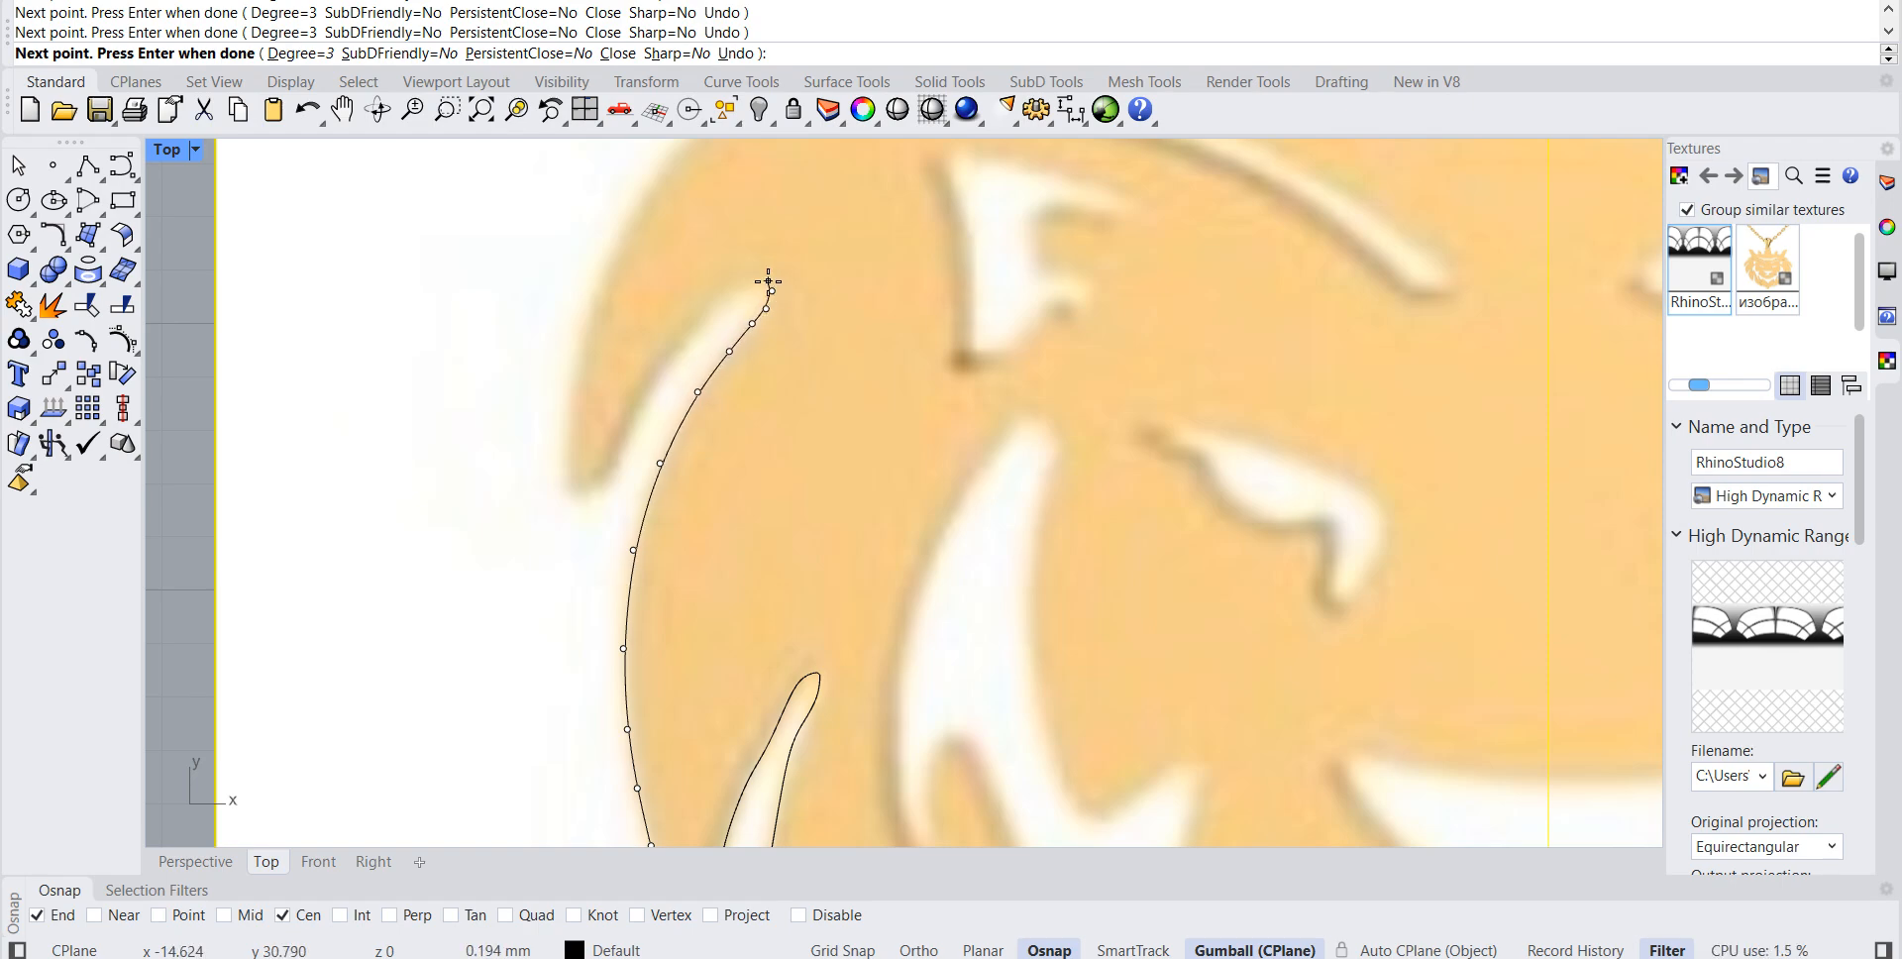
Step: Trace back down the other side of that gap and around the fourth lock's lower tip
left_click(726, 301)
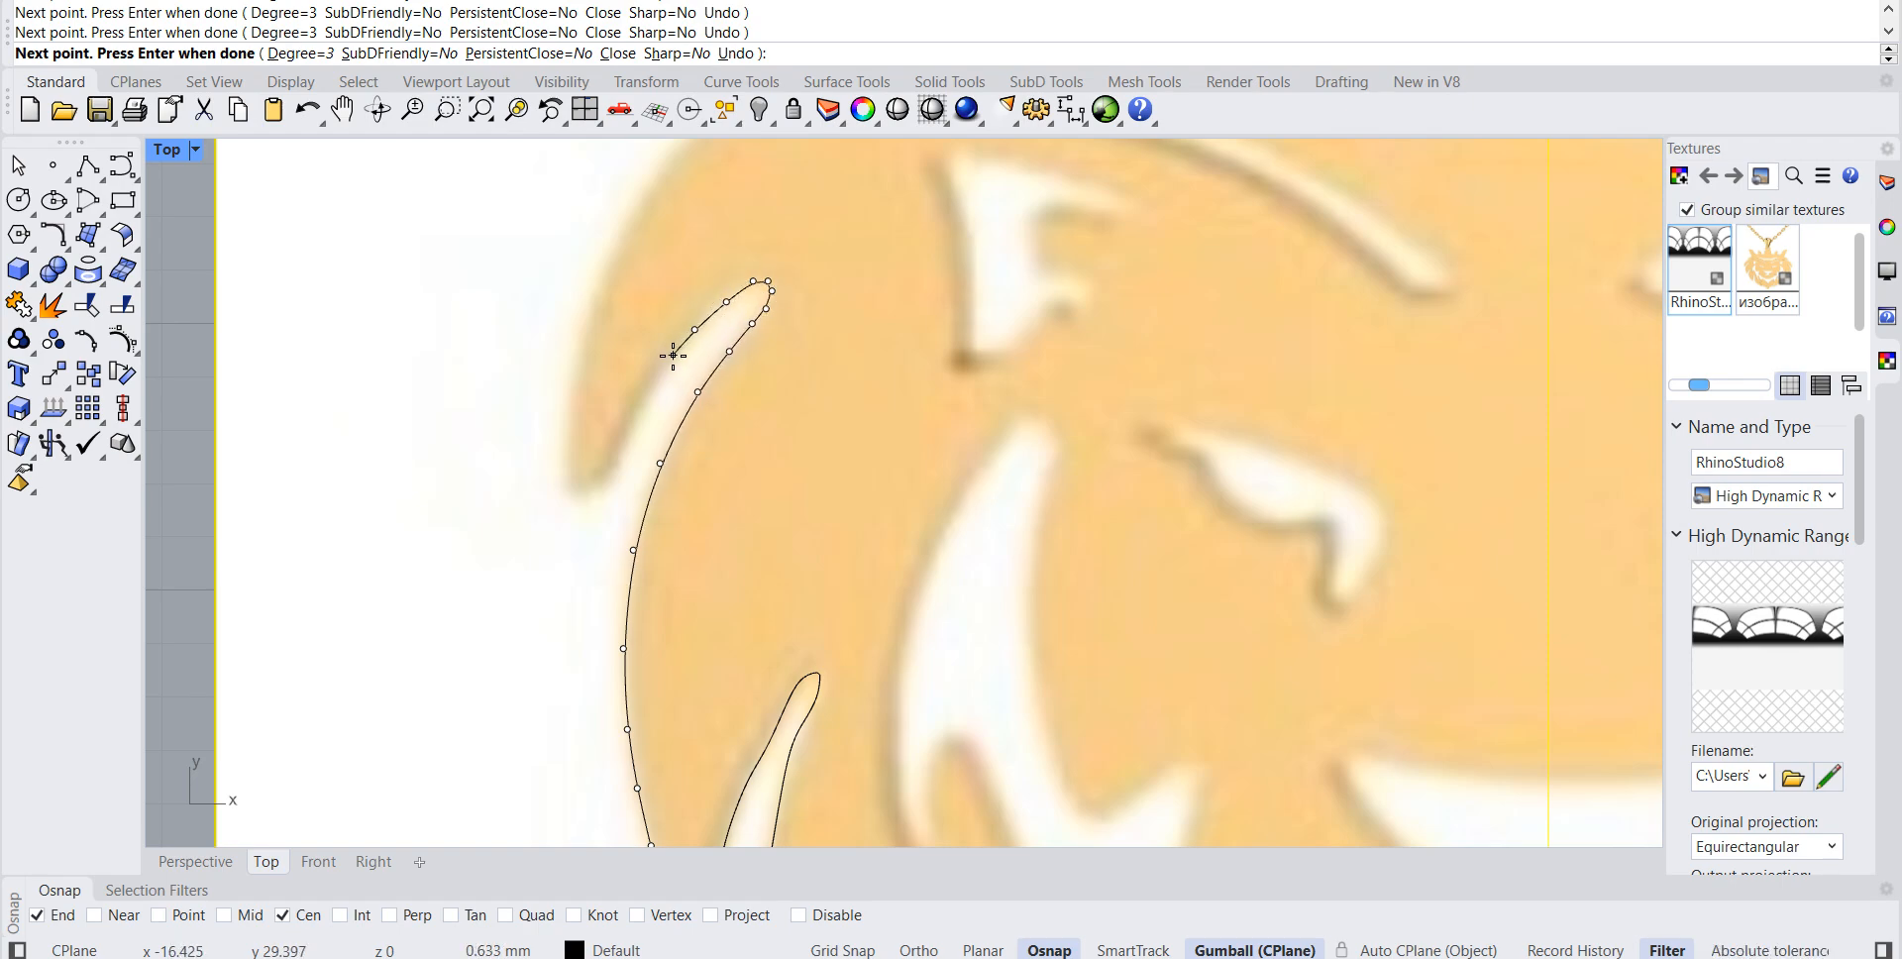
left_click(646, 398)
left_click(625, 441)
left_click(606, 484)
left_click(590, 499)
left_click(563, 451)
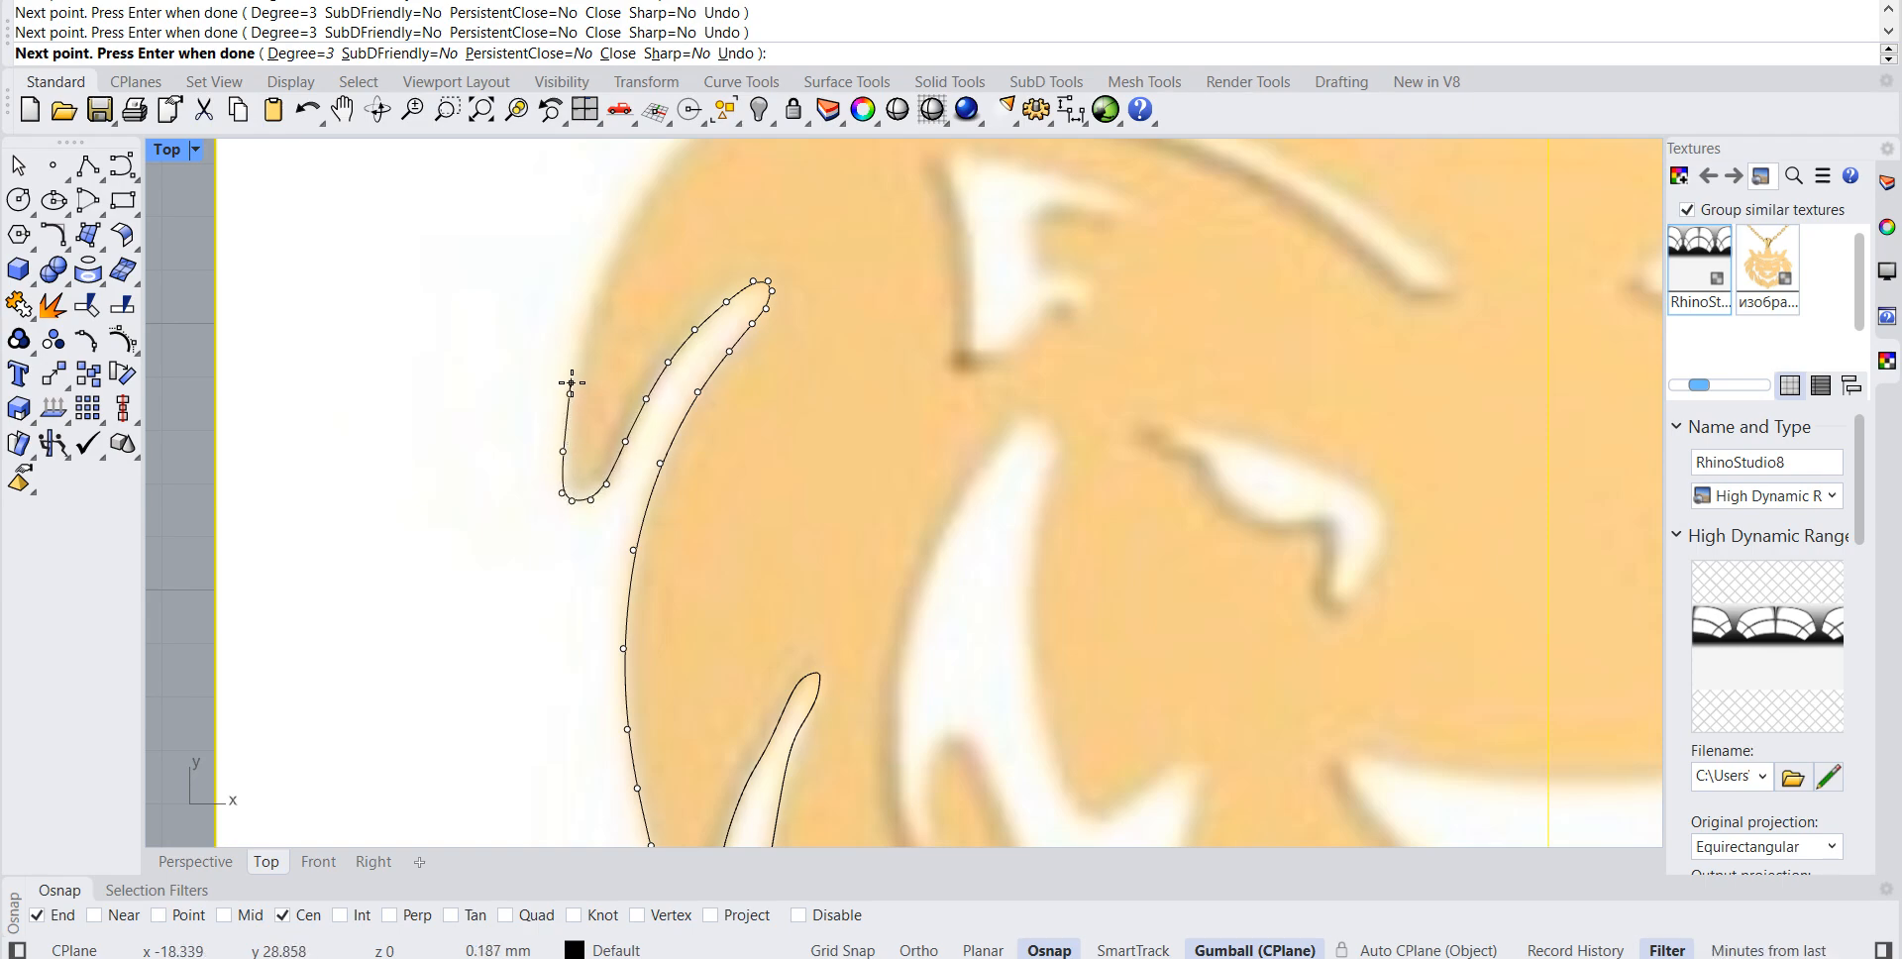
Step: Continue the curve up the fourth lock's outer edge toward the slit below the crown
left_click(603, 268)
right_click_drag(603, 267, 525, 524)
left_click(560, 452)
left_click(589, 410)
left_click(625, 375)
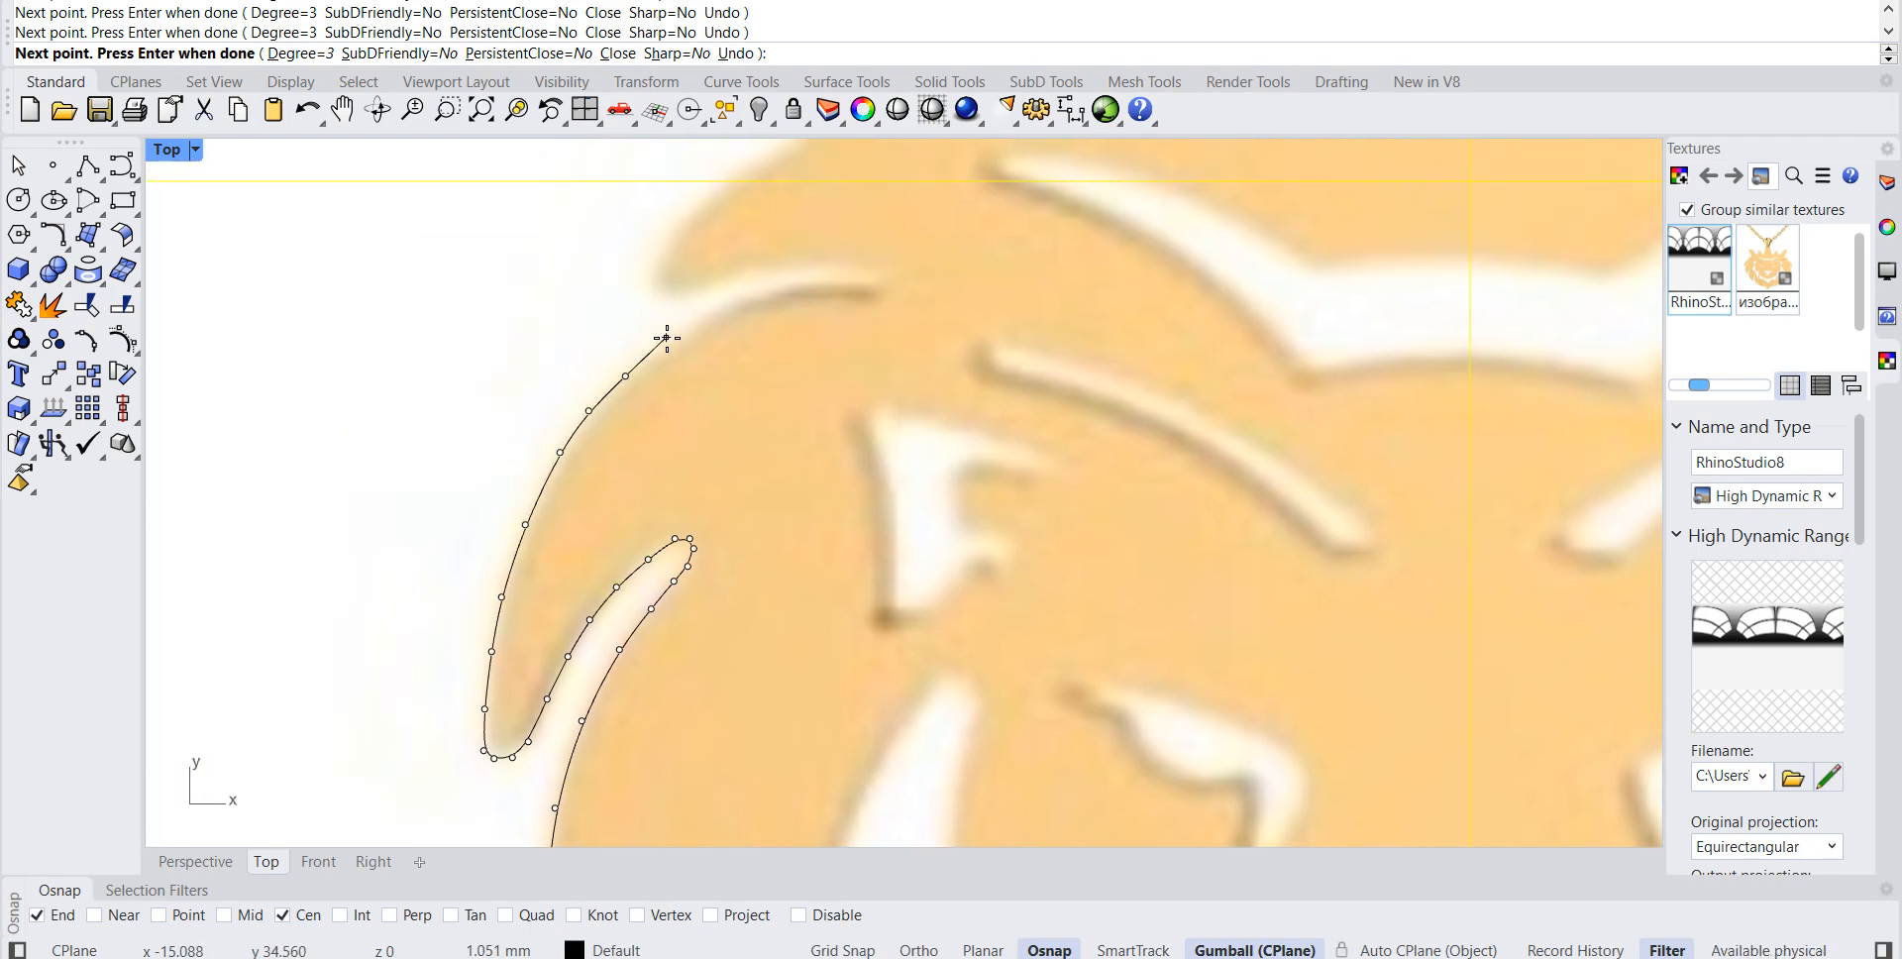
Step: Trace the lower edge of the narrow slit below the crown to its closed inner end
left_click(675, 337)
left_click(711, 315)
left_click(767, 294)
left_click(813, 289)
left_click(840, 286)
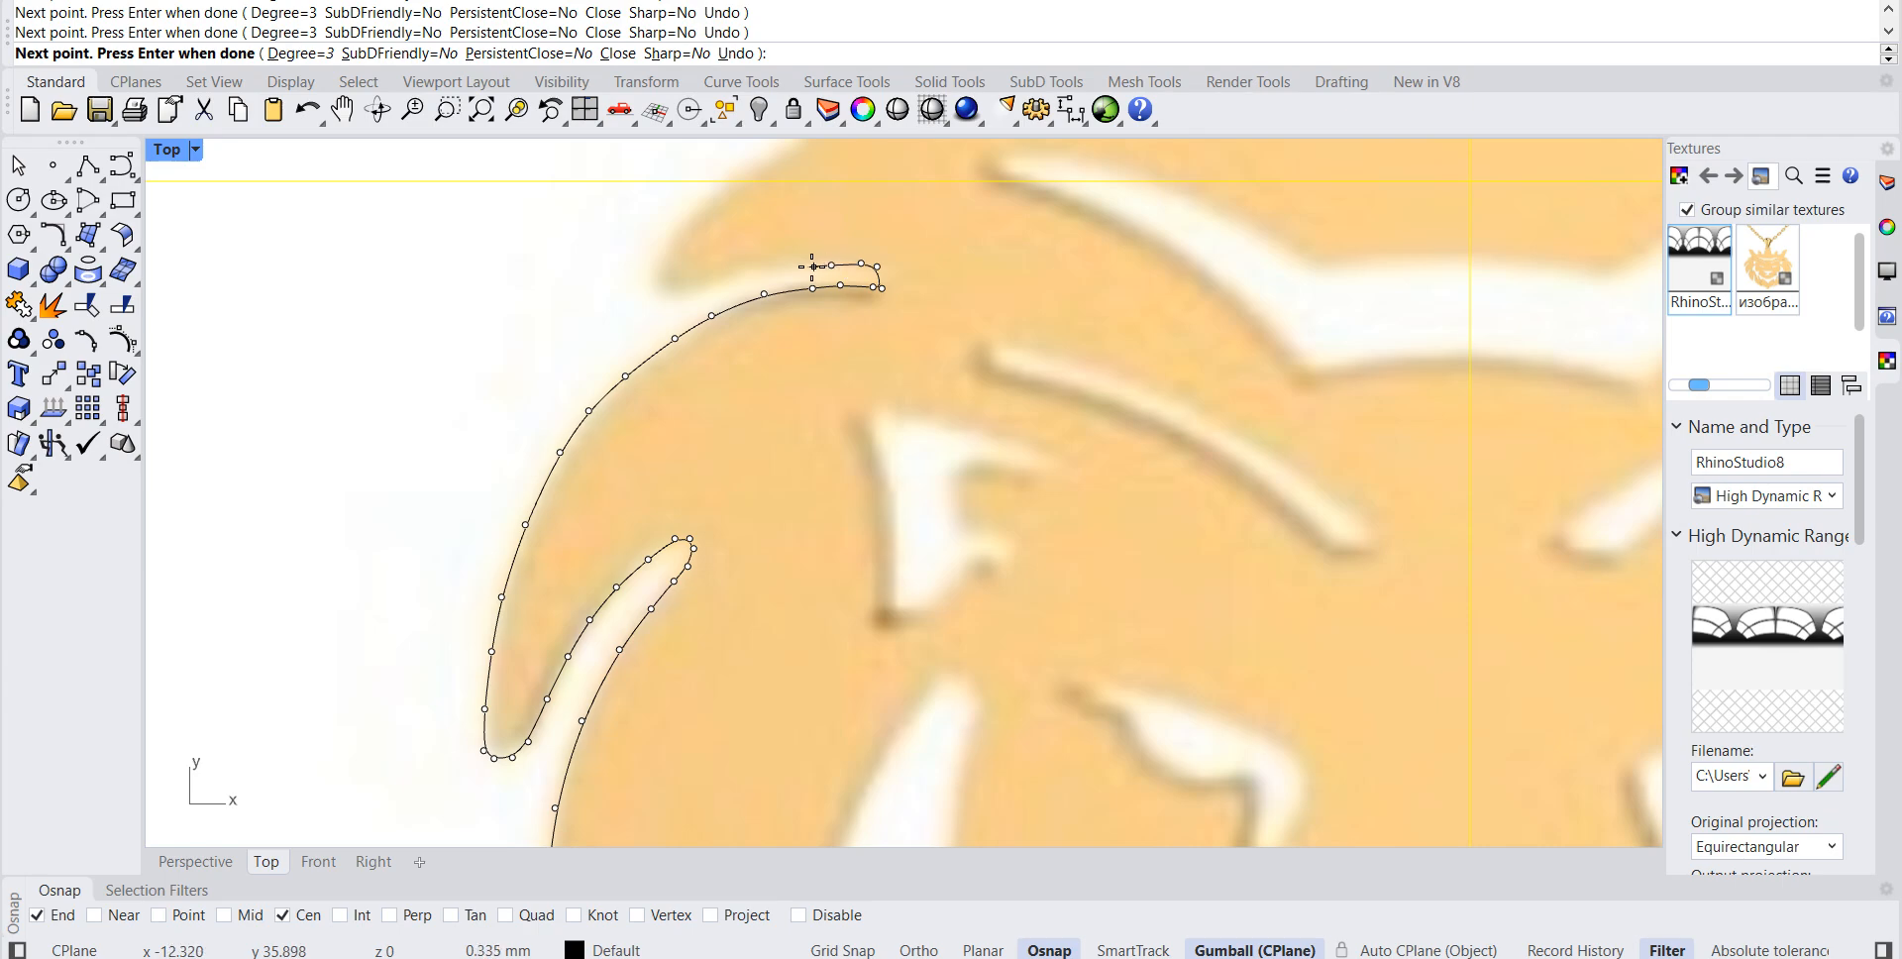
Step: Trace back along that slit's upper edge and around the rounded tip of the topmost lock
left_click(758, 273)
left_click(703, 286)
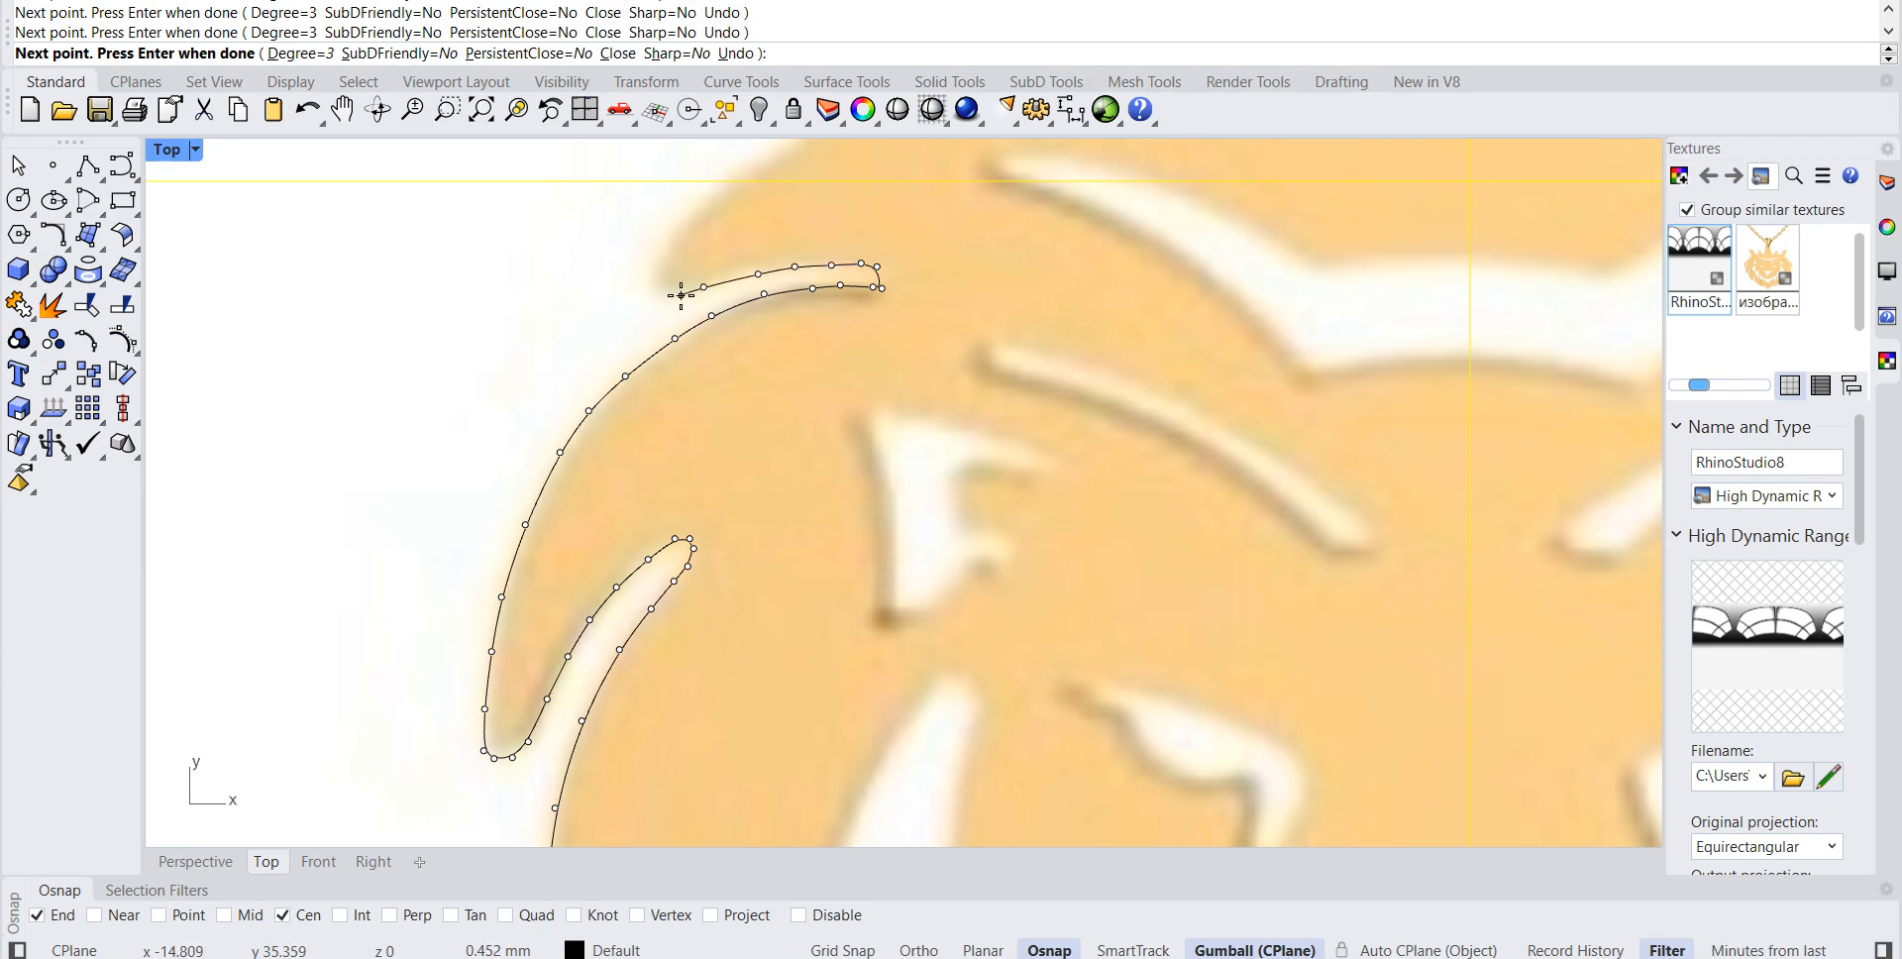
left_click(652, 298)
left_click(645, 270)
left_click(658, 240)
left_click(692, 215)
Step: Extend the curve up the topmost lock's outer edge and around the inner corner where it meets the crown
right_click_drag(707, 224, 565, 509)
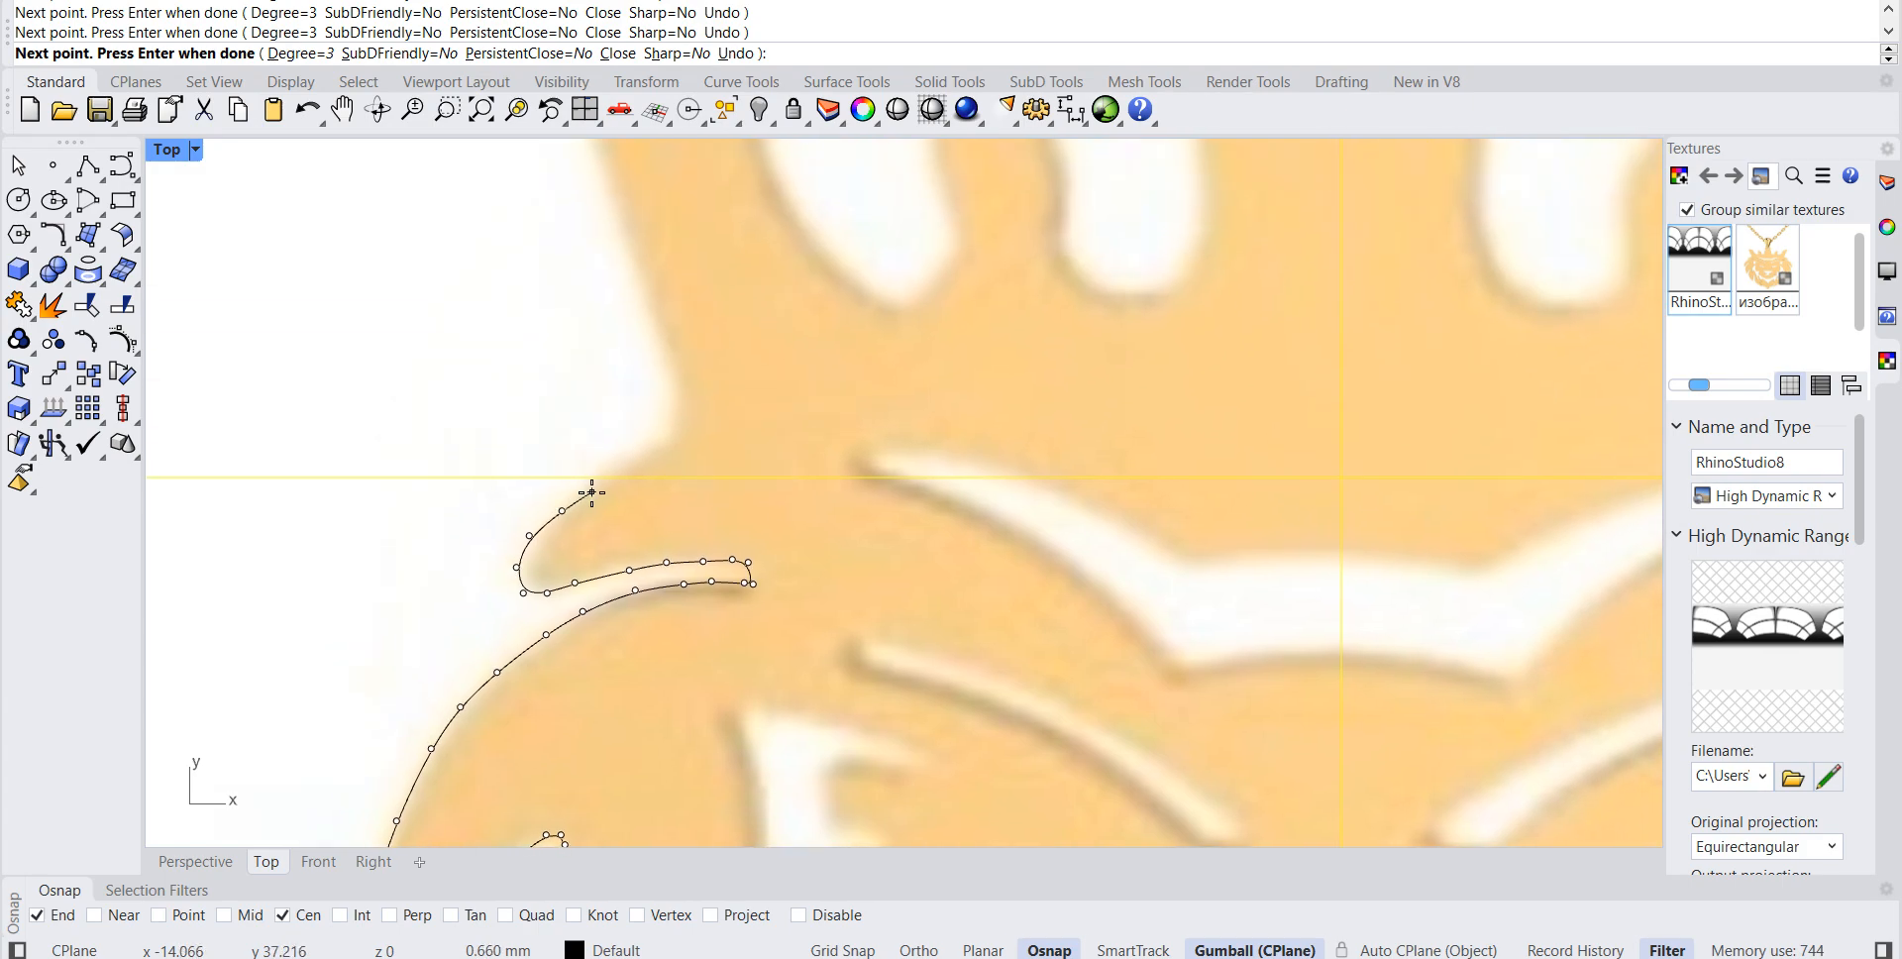
left_click(611, 473)
left_click(643, 452)
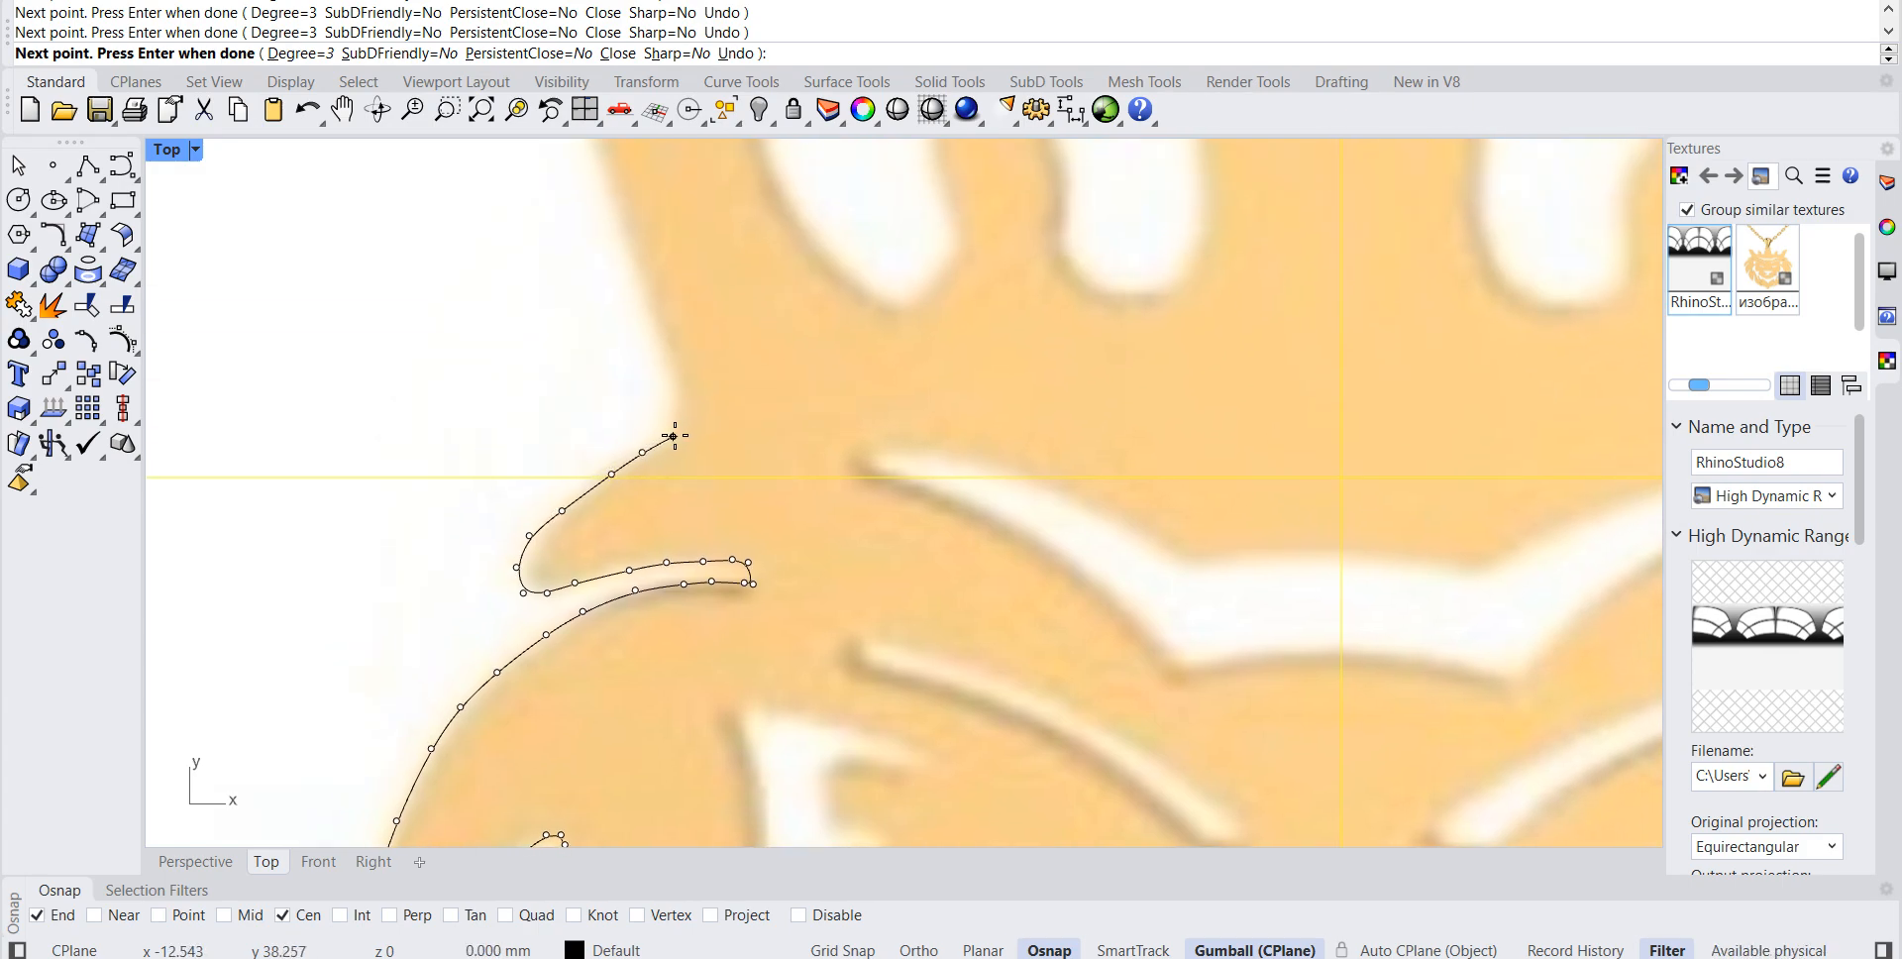
left_click(679, 417)
left_click(680, 394)
Step: Trace the crown's outer left side upward to just below the top of its left spike
left_click(660, 348)
left_click(643, 306)
right_click_drag(634, 277, 713, 519)
left_click(692, 464)
left_click(679, 411)
left_click(665, 369)
left_click(644, 304)
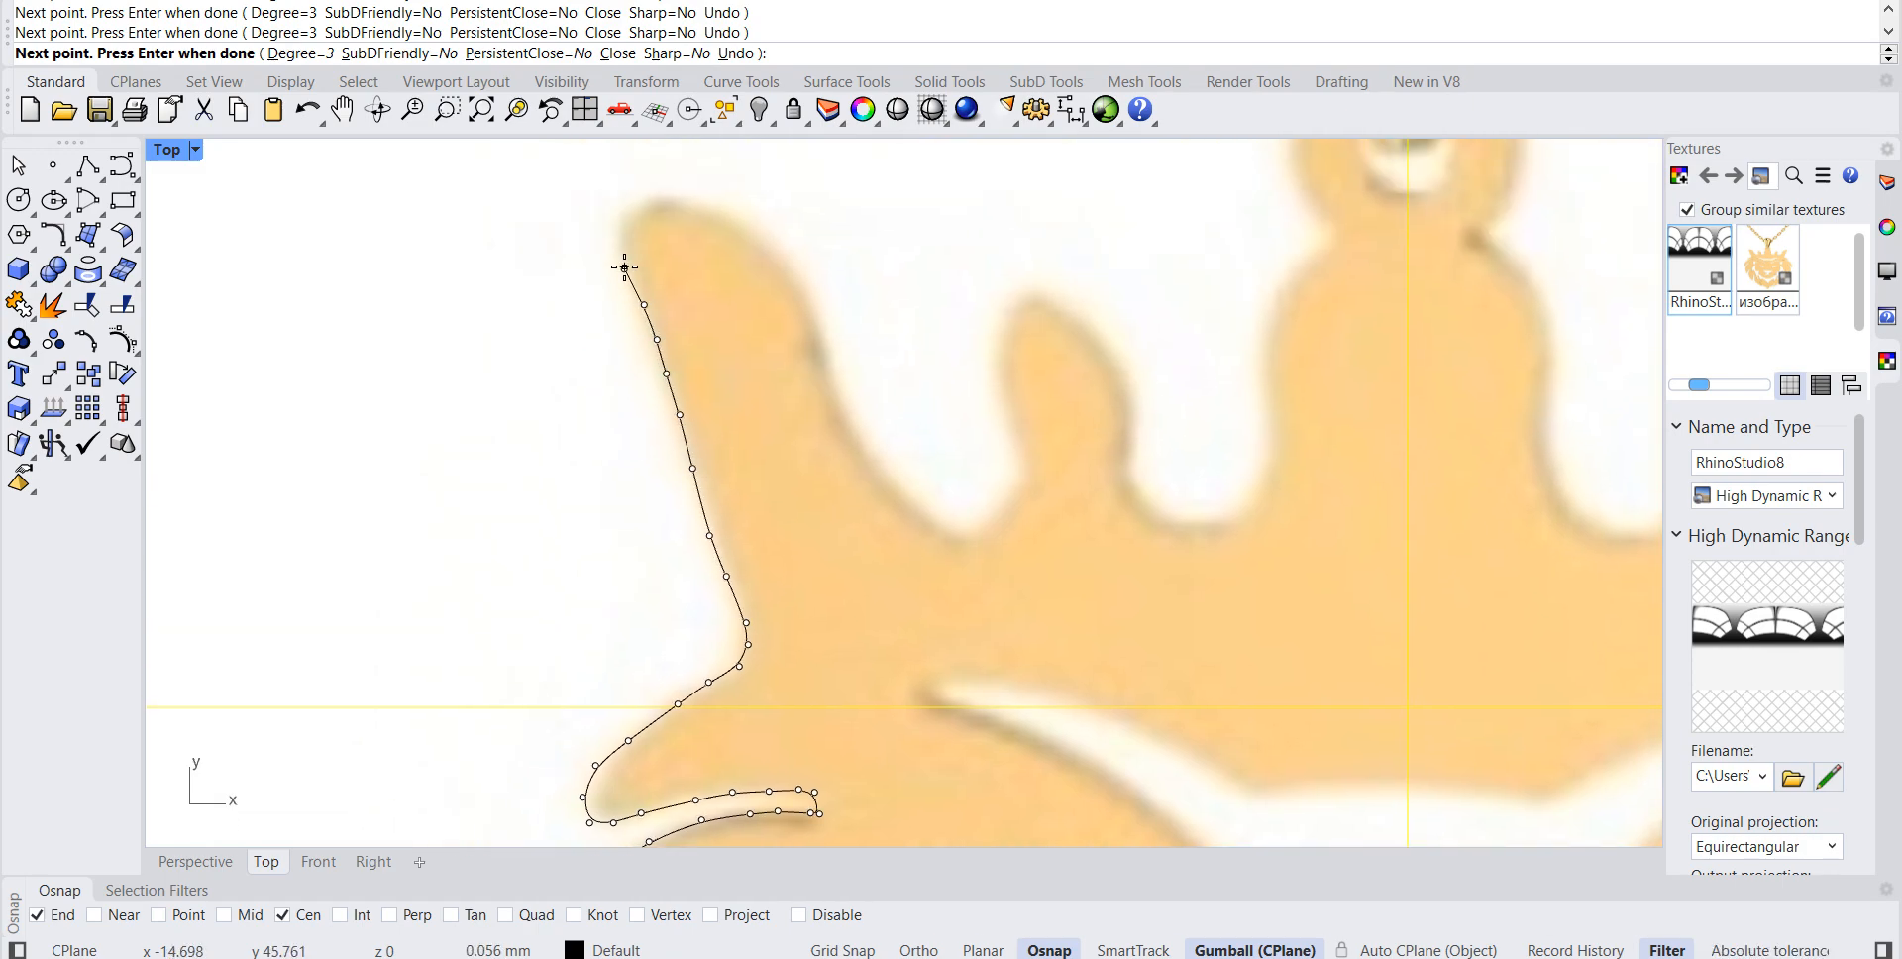
Step: Trace the curve around the rounded top of the crown's left spike
left_click(614, 239)
left_click(620, 212)
left_click(662, 197)
left_click(699, 198)
left_click(741, 216)
left_click(773, 240)
left_click(801, 278)
Step: Trace down the left spike's inner side and through the valley before the crown's second spike
left_click(813, 304)
left_click(827, 348)
left_click(828, 369)
left_click(834, 405)
left_click(855, 439)
left_click(874, 466)
left_click(894, 492)
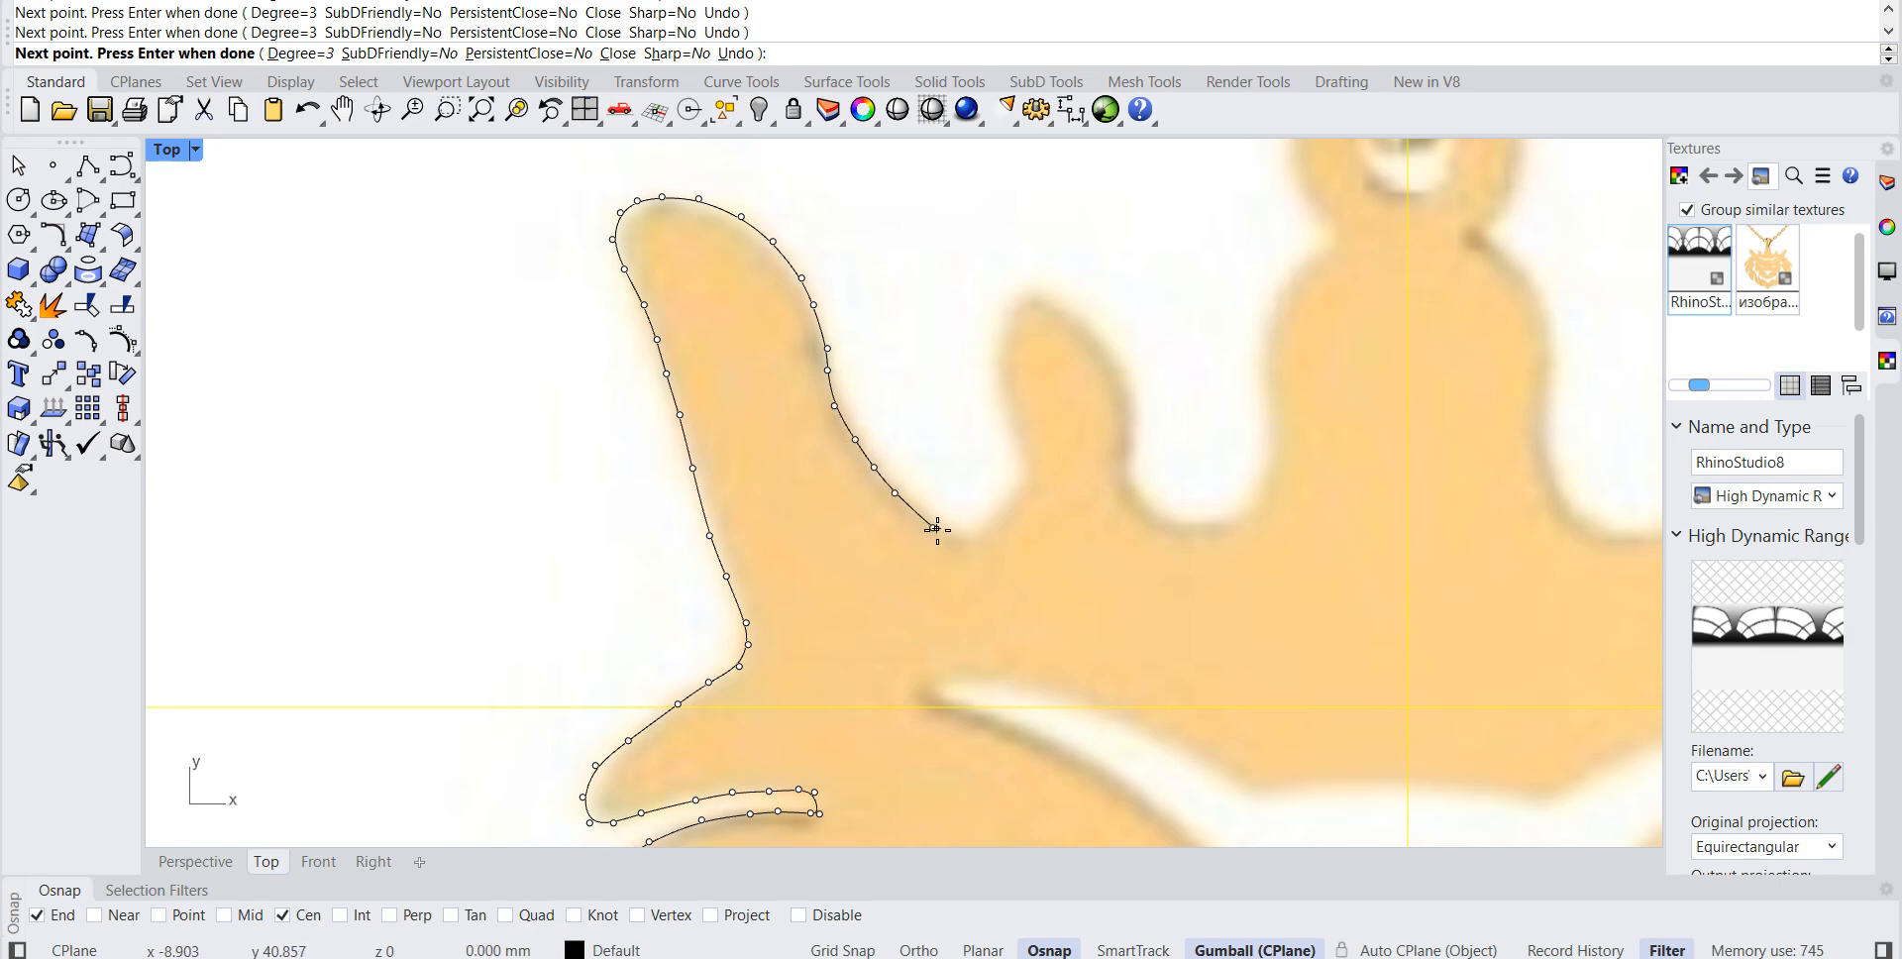
left_click(933, 527)
left_click(969, 539)
left_click(1001, 527)
Step: Continue the curve up the left side of the crown's second spike and over its rounded top
left_click(1017, 492)
left_click(1025, 467)
left_click(1009, 437)
left_click(999, 393)
left_click(991, 364)
left_click(998, 317)
left_click(1010, 296)
left_click(1029, 292)
left_click(1045, 292)
Step: Trace down the second spike's right side and through the valley before the central spike
left_click(1096, 332)
left_click(1127, 379)
left_click(1136, 403)
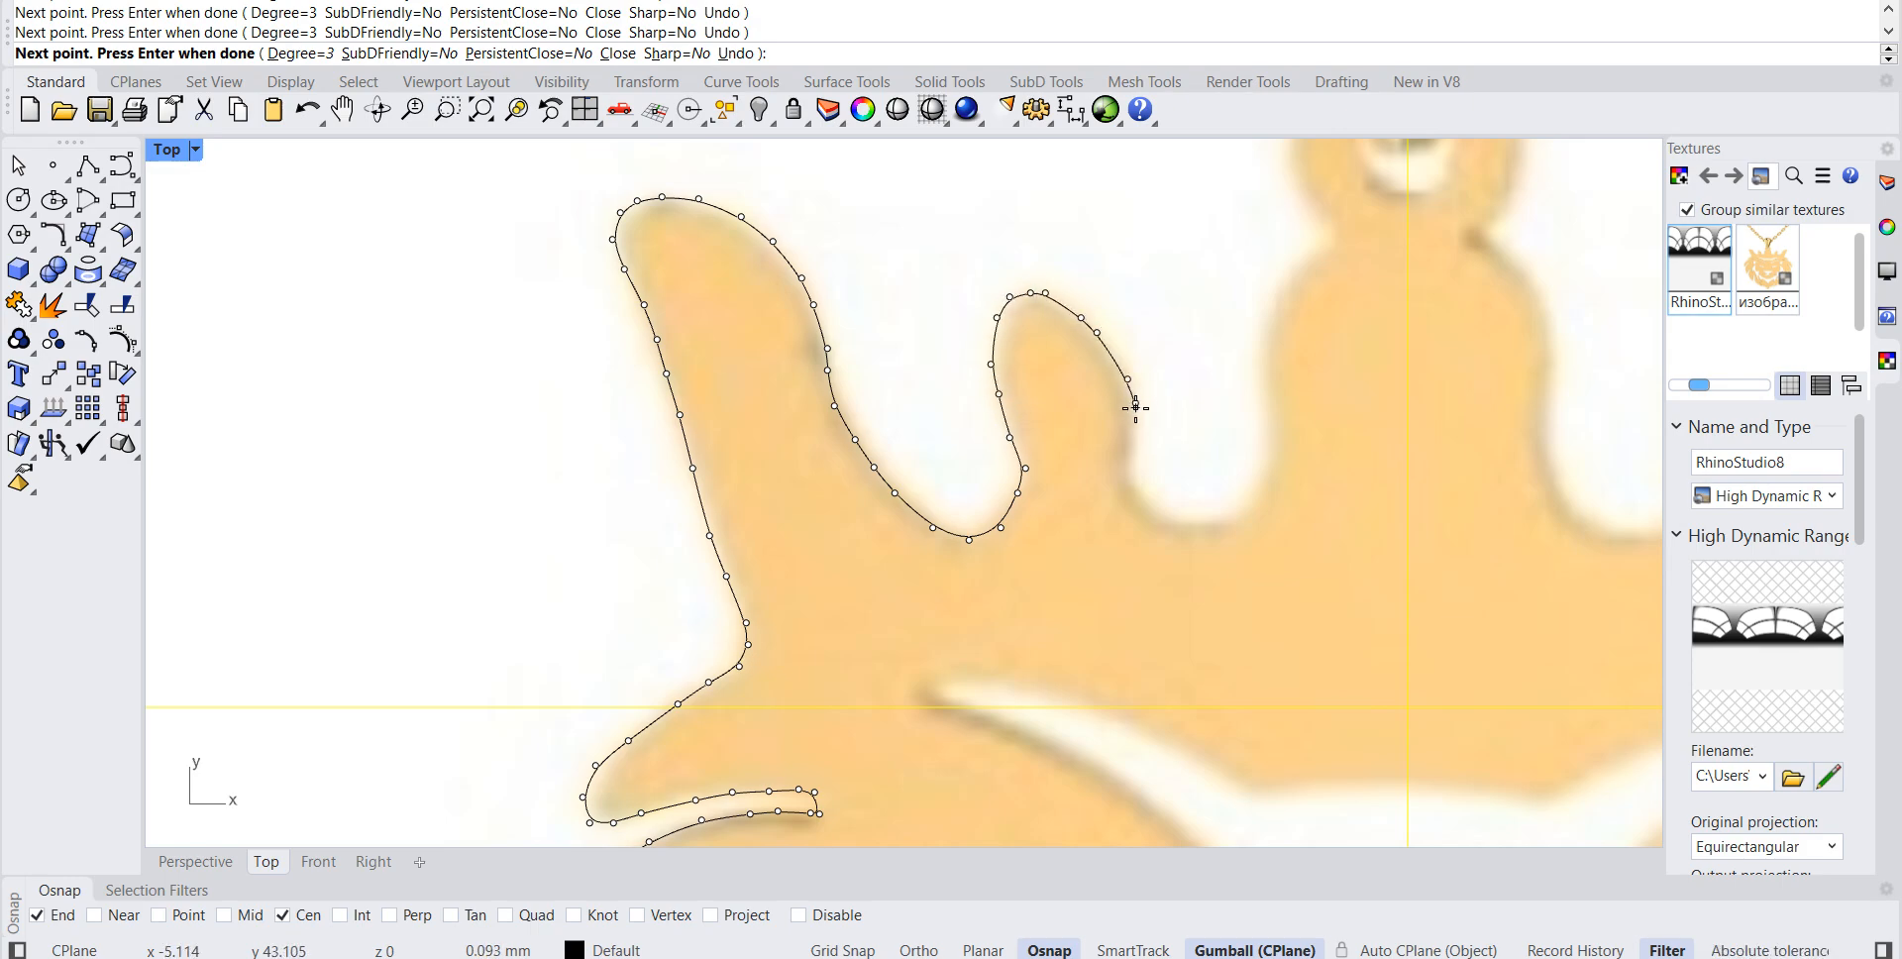
left_click(1138, 490)
left_click(1174, 517)
left_click(1192, 524)
left_click(1236, 515)
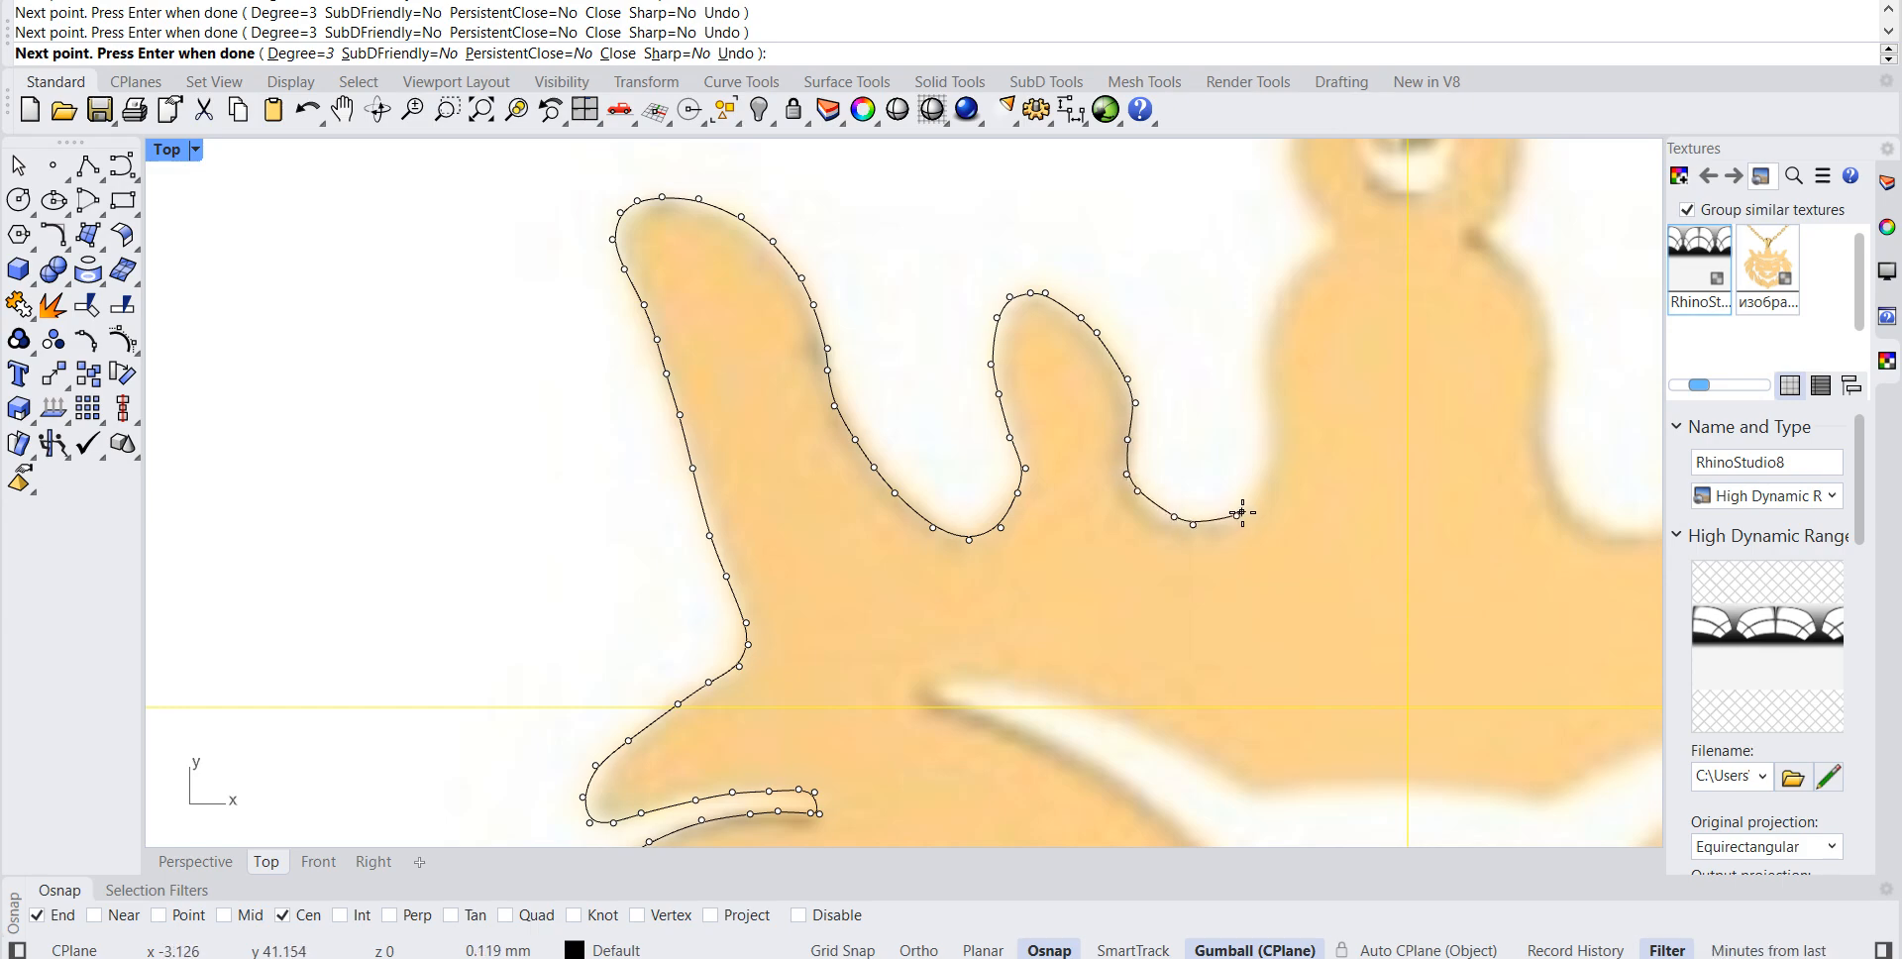
Step: Trace the curve up the left side of the crown's central spike to the base of the hanging loop and finish it
left_click(1260, 493)
left_click(1271, 447)
left_click(1266, 404)
left_click(1254, 367)
left_click(1255, 342)
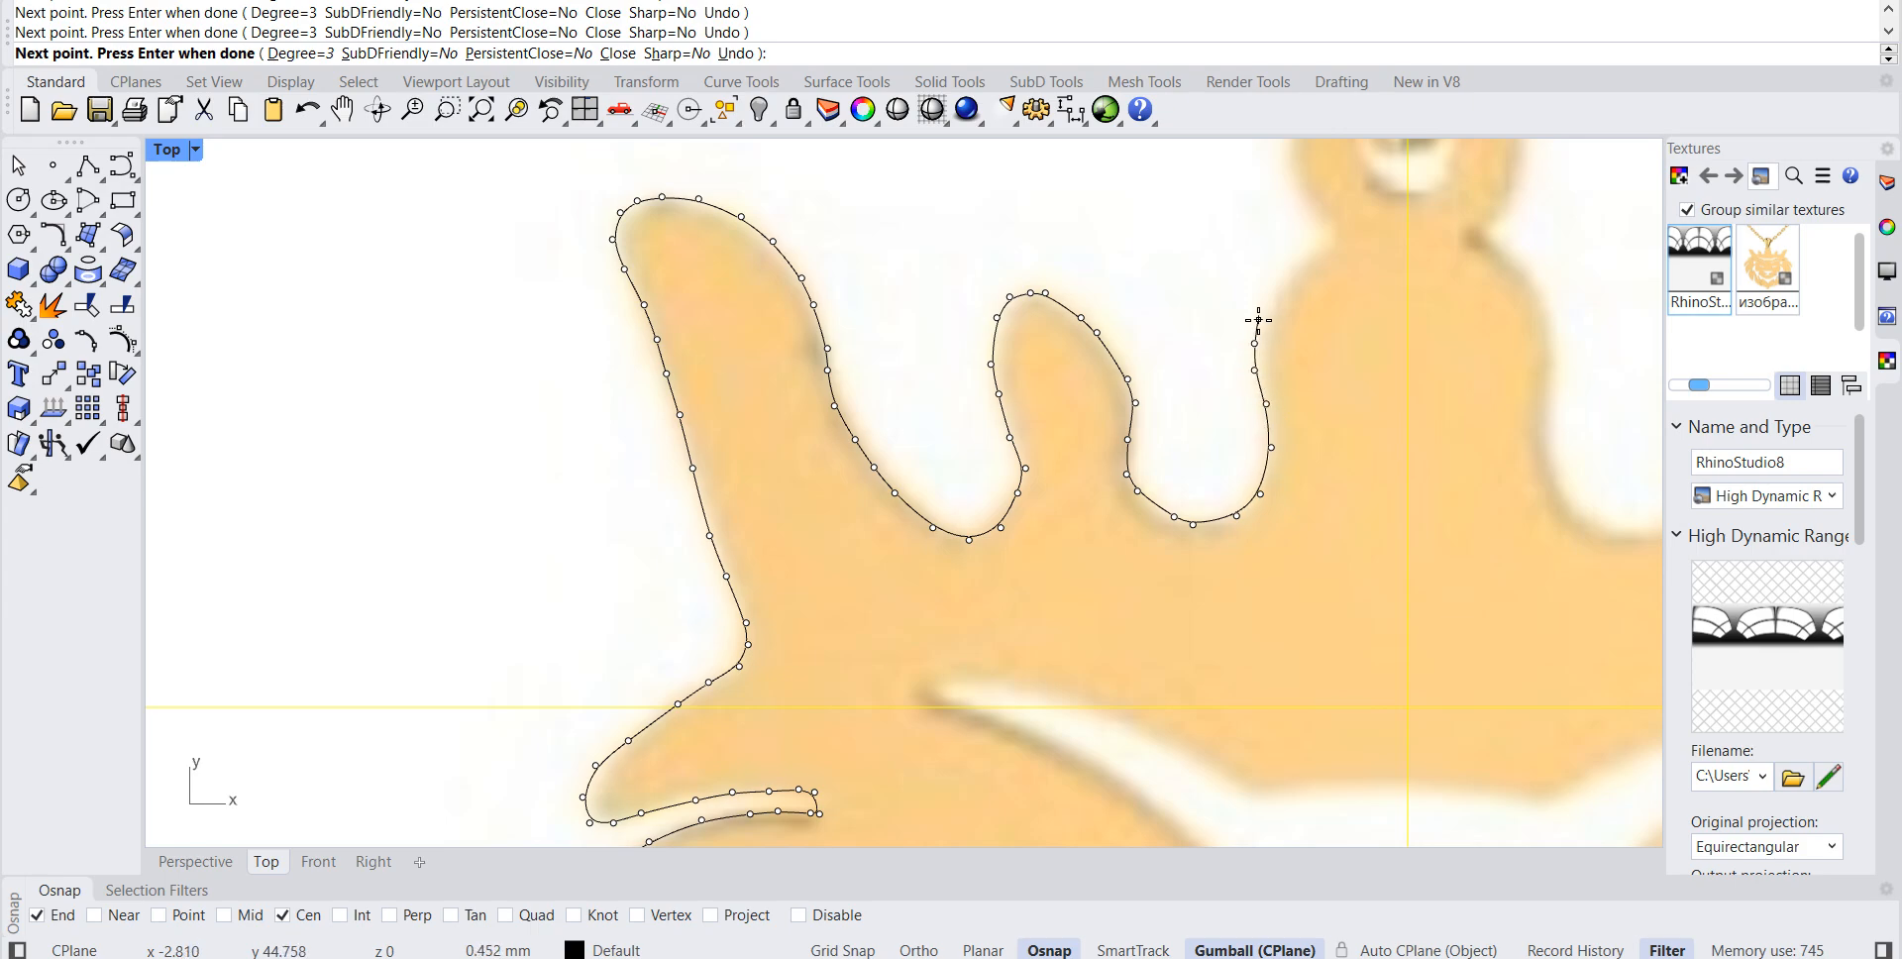
left_click(1278, 278)
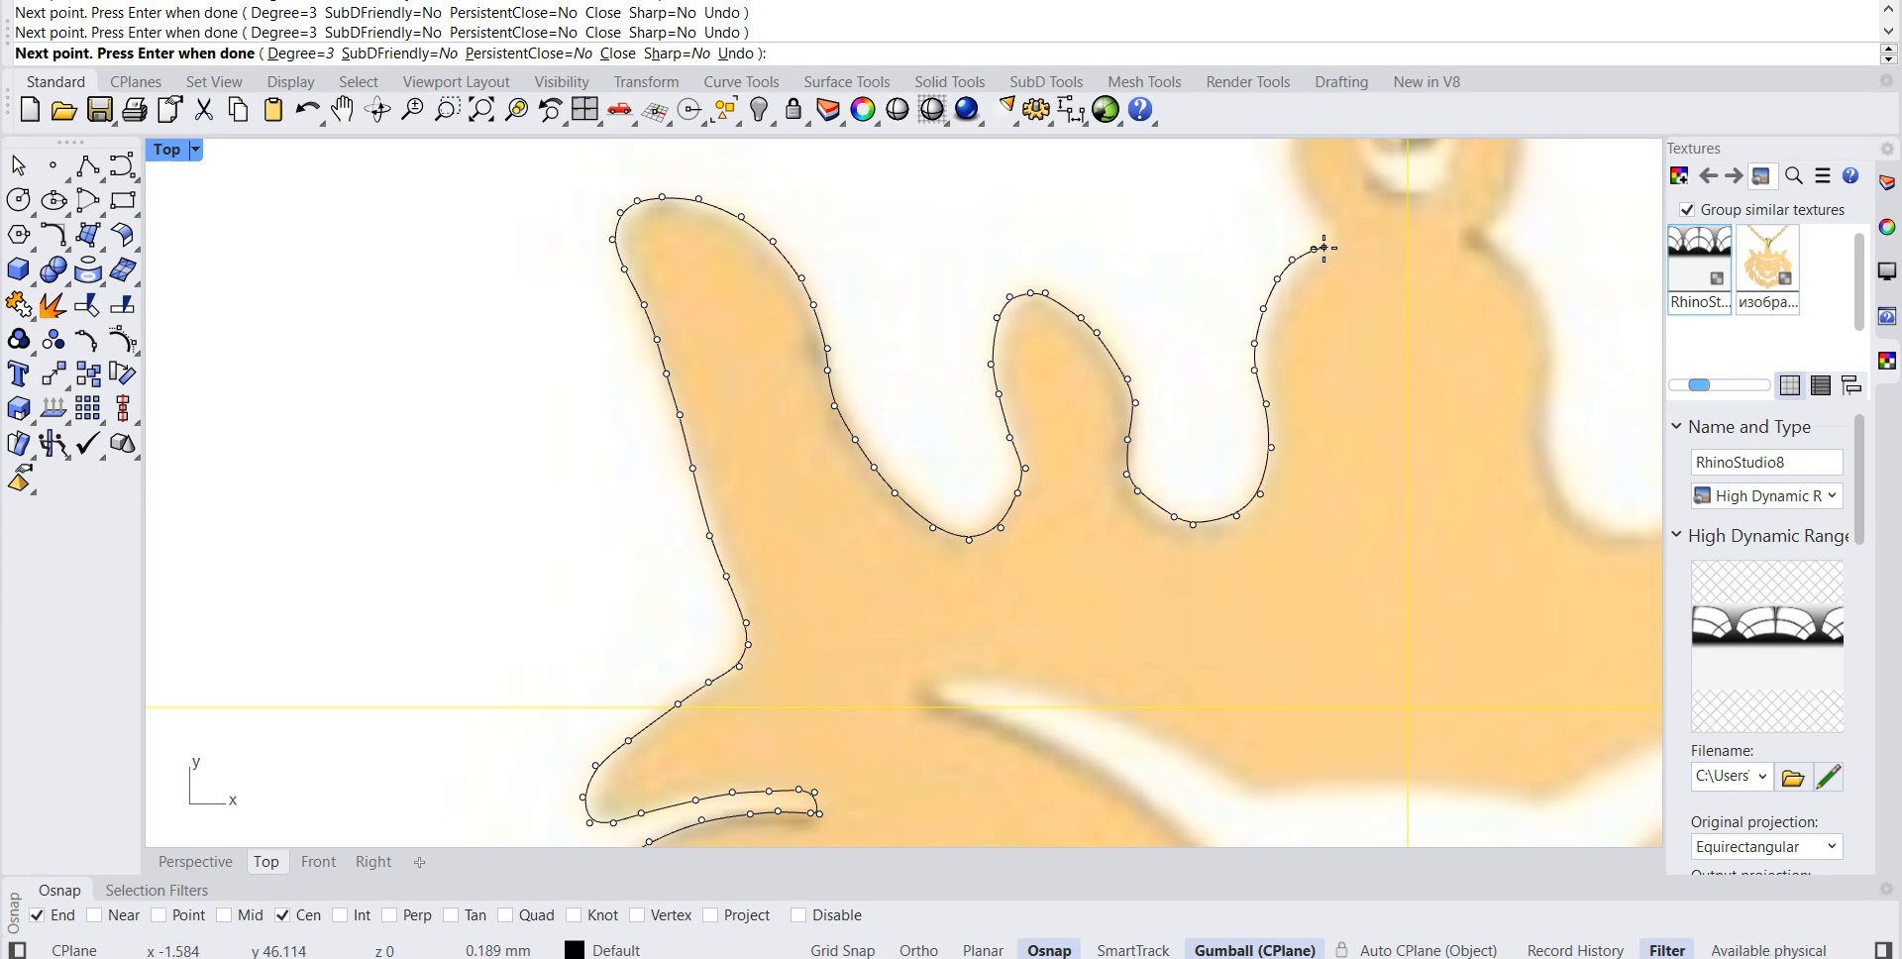
scroll(1322, 249, "up", 2)
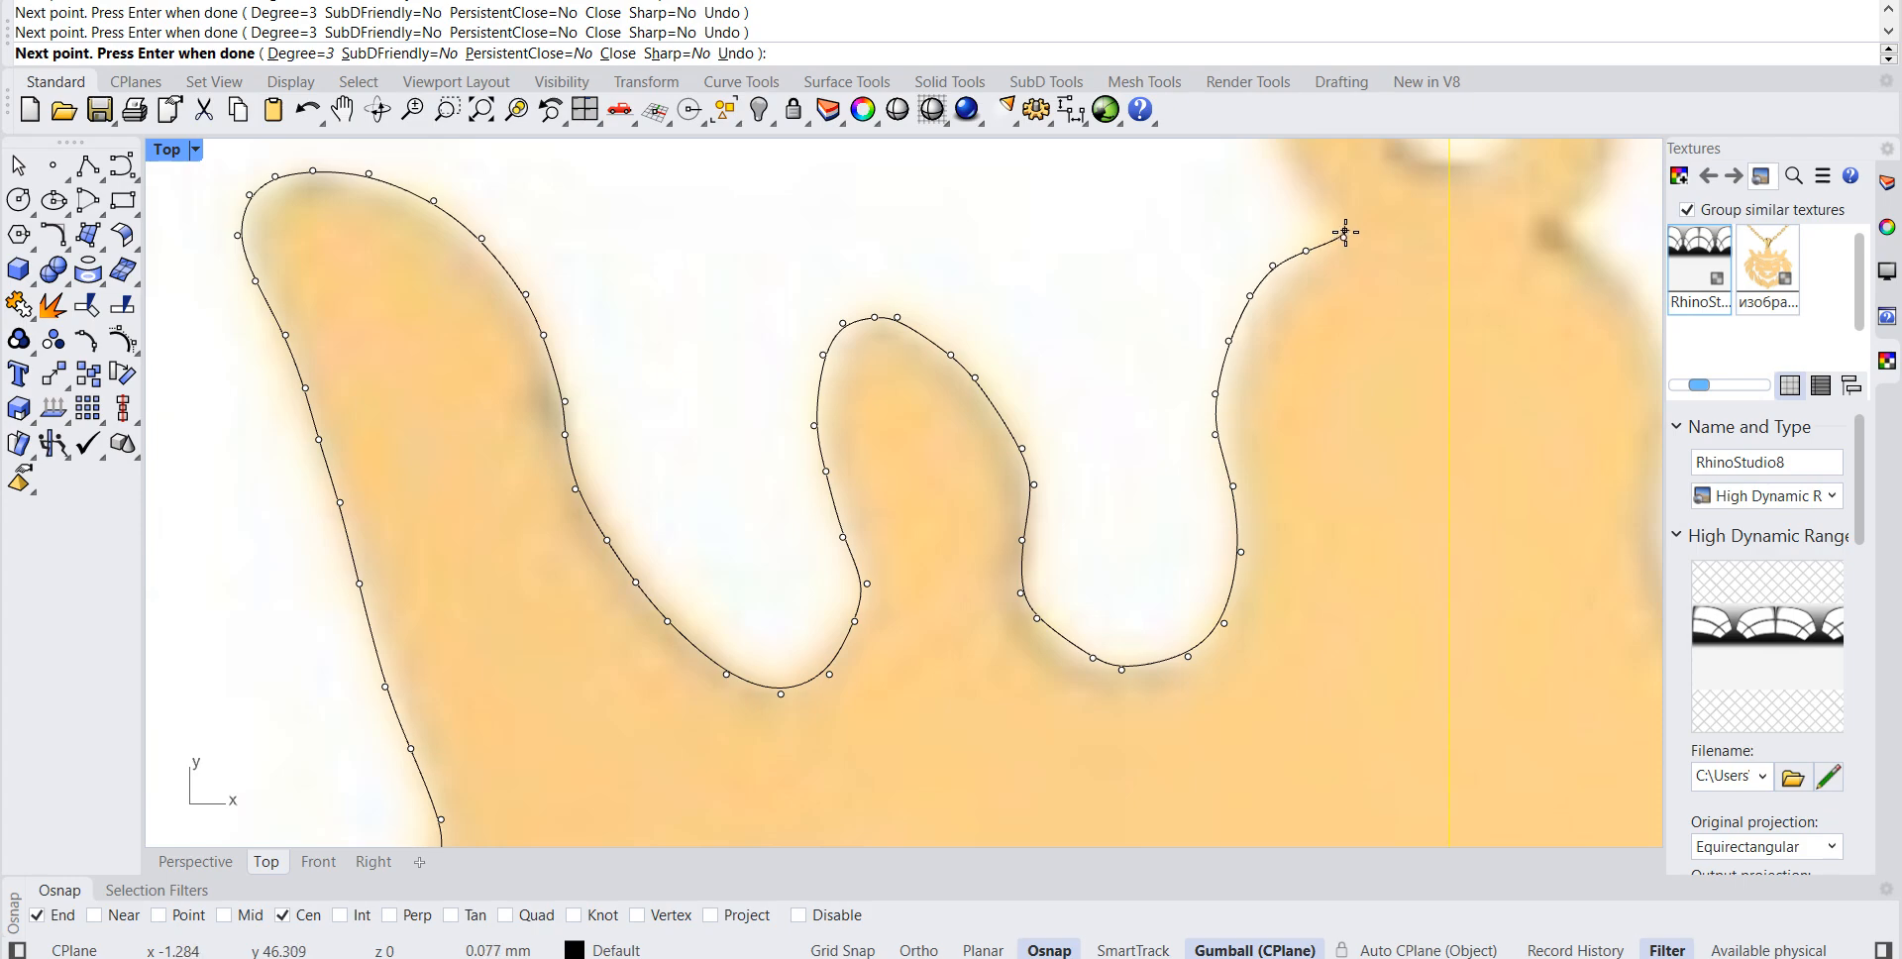
key("Return")
Step: Draw an arc around the hanging loop's outer edge, centred on the loop and starting at the end of the crown curve
scroll(1202, 400, "down", 3)
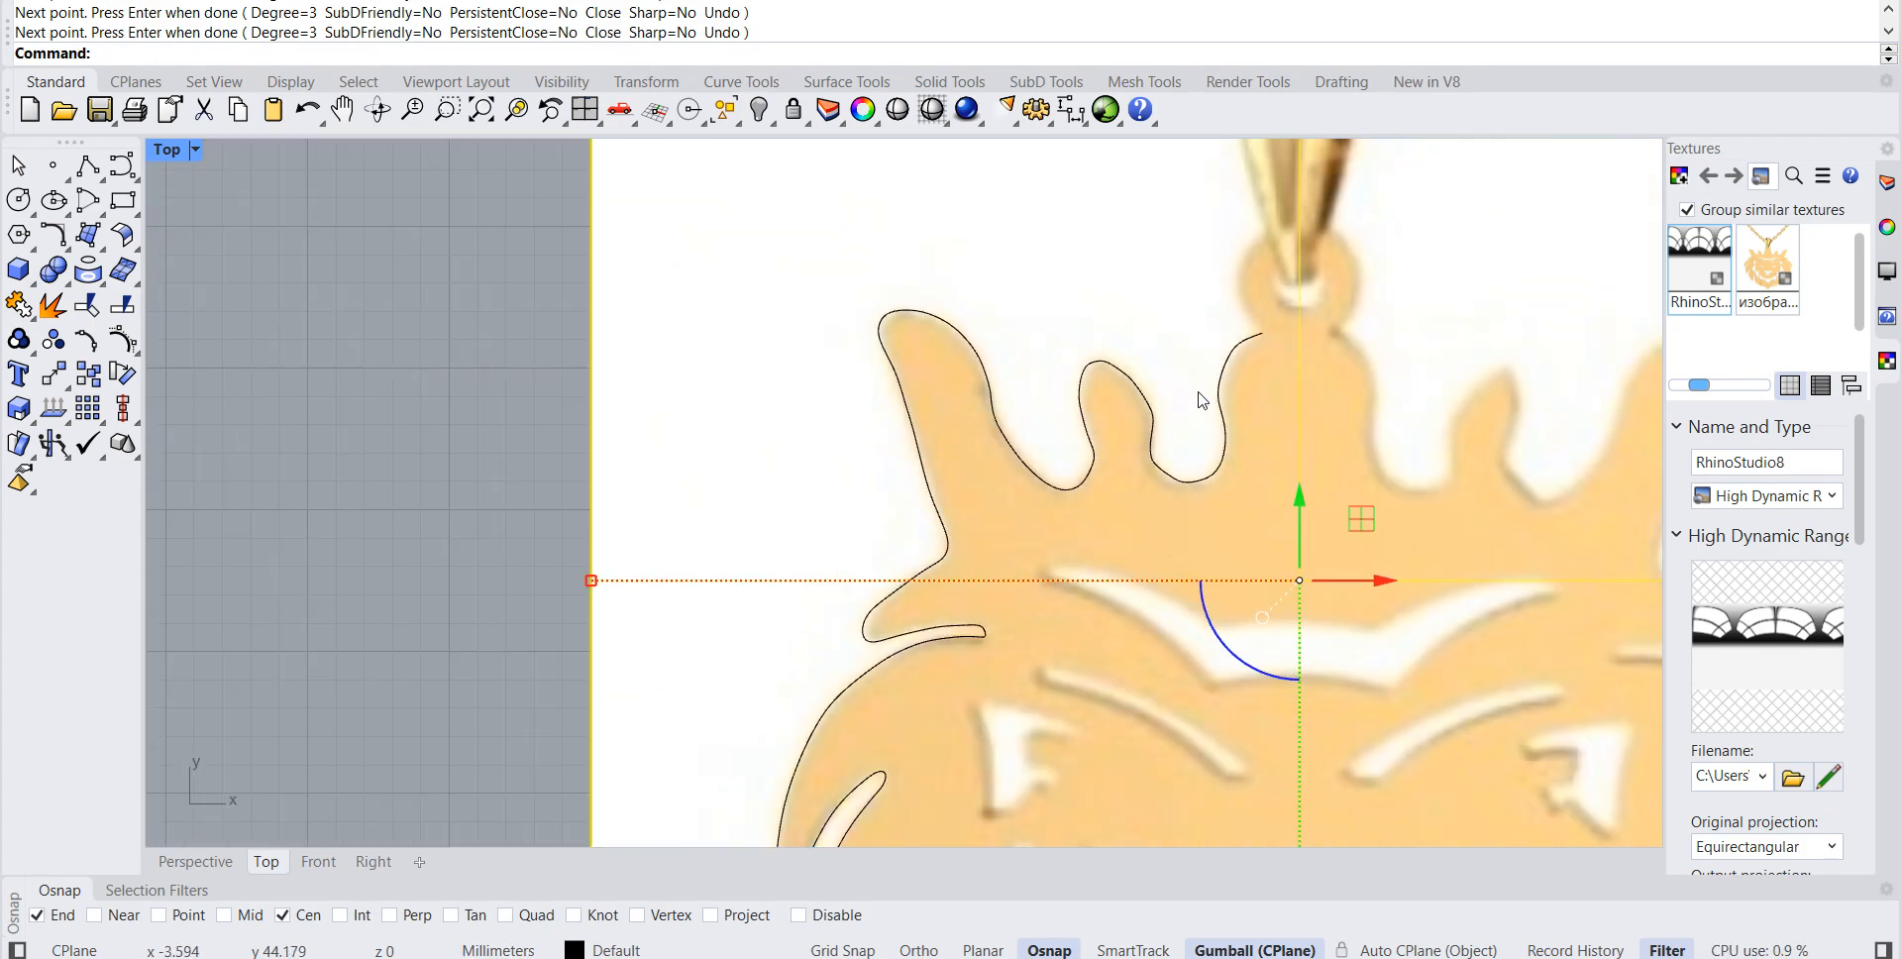
left_click(87, 201)
scroll(1346, 237, "up", 5)
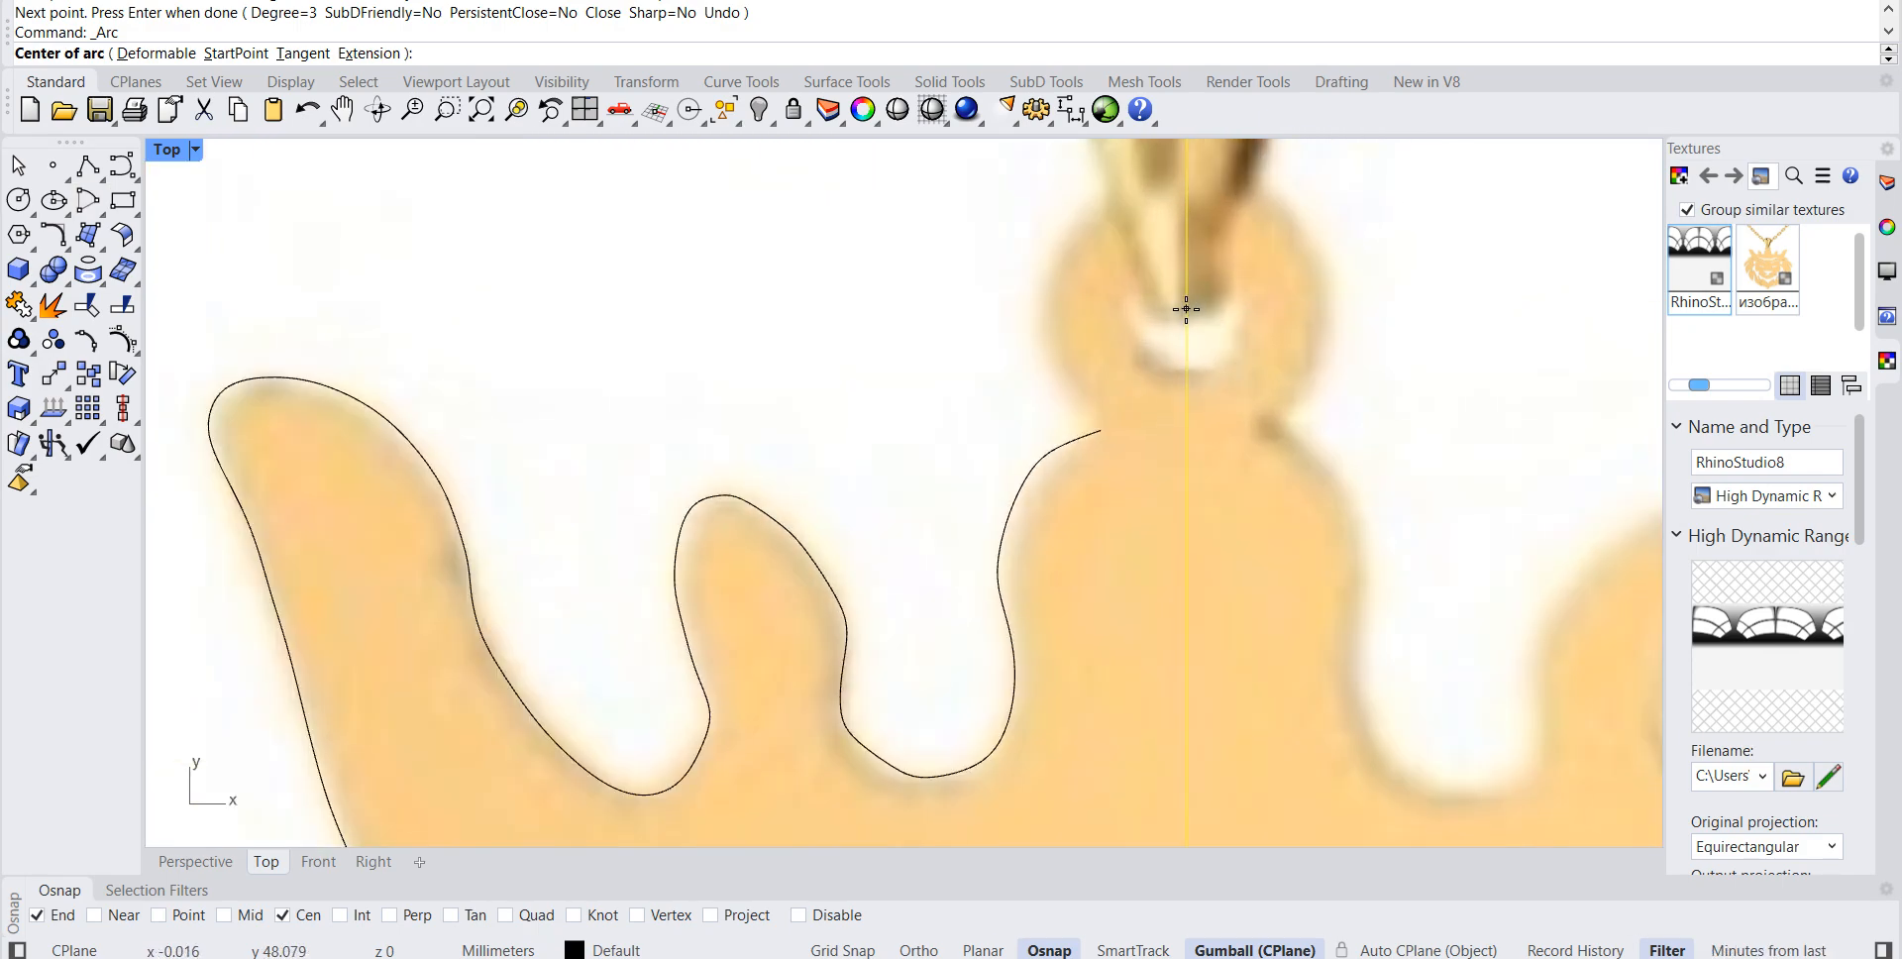
left_click(1187, 312)
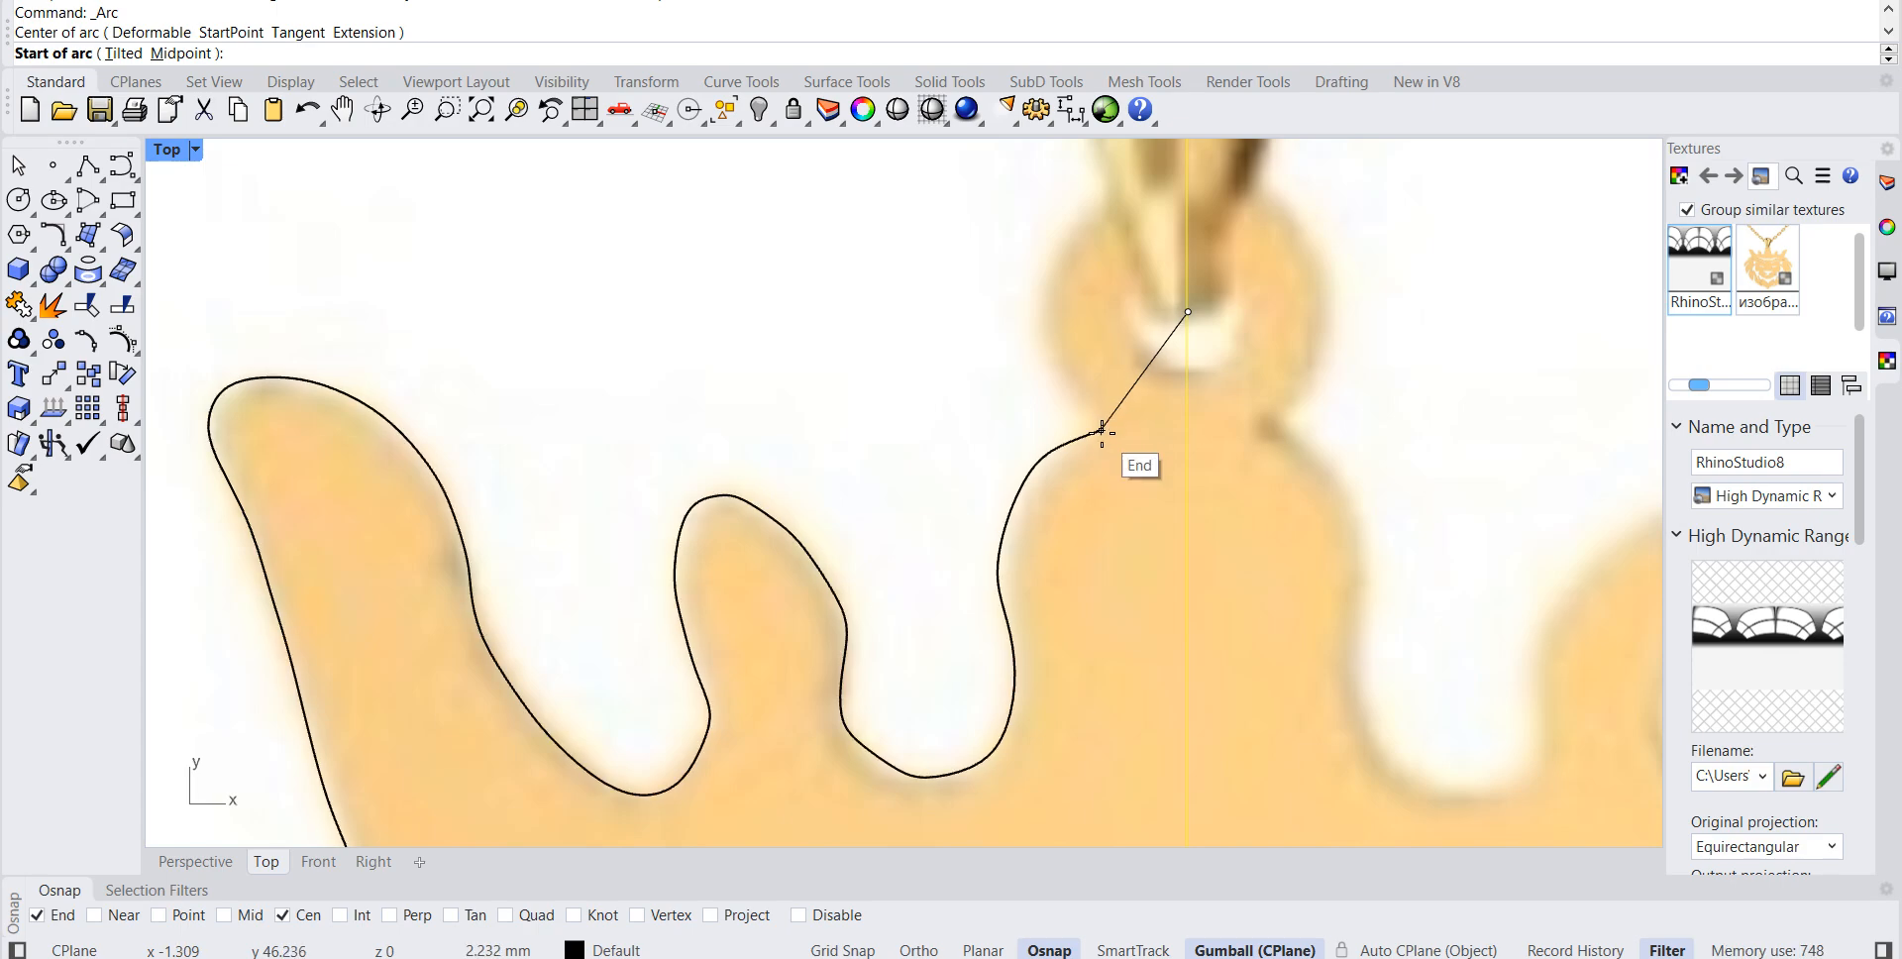
left_click(1101, 430)
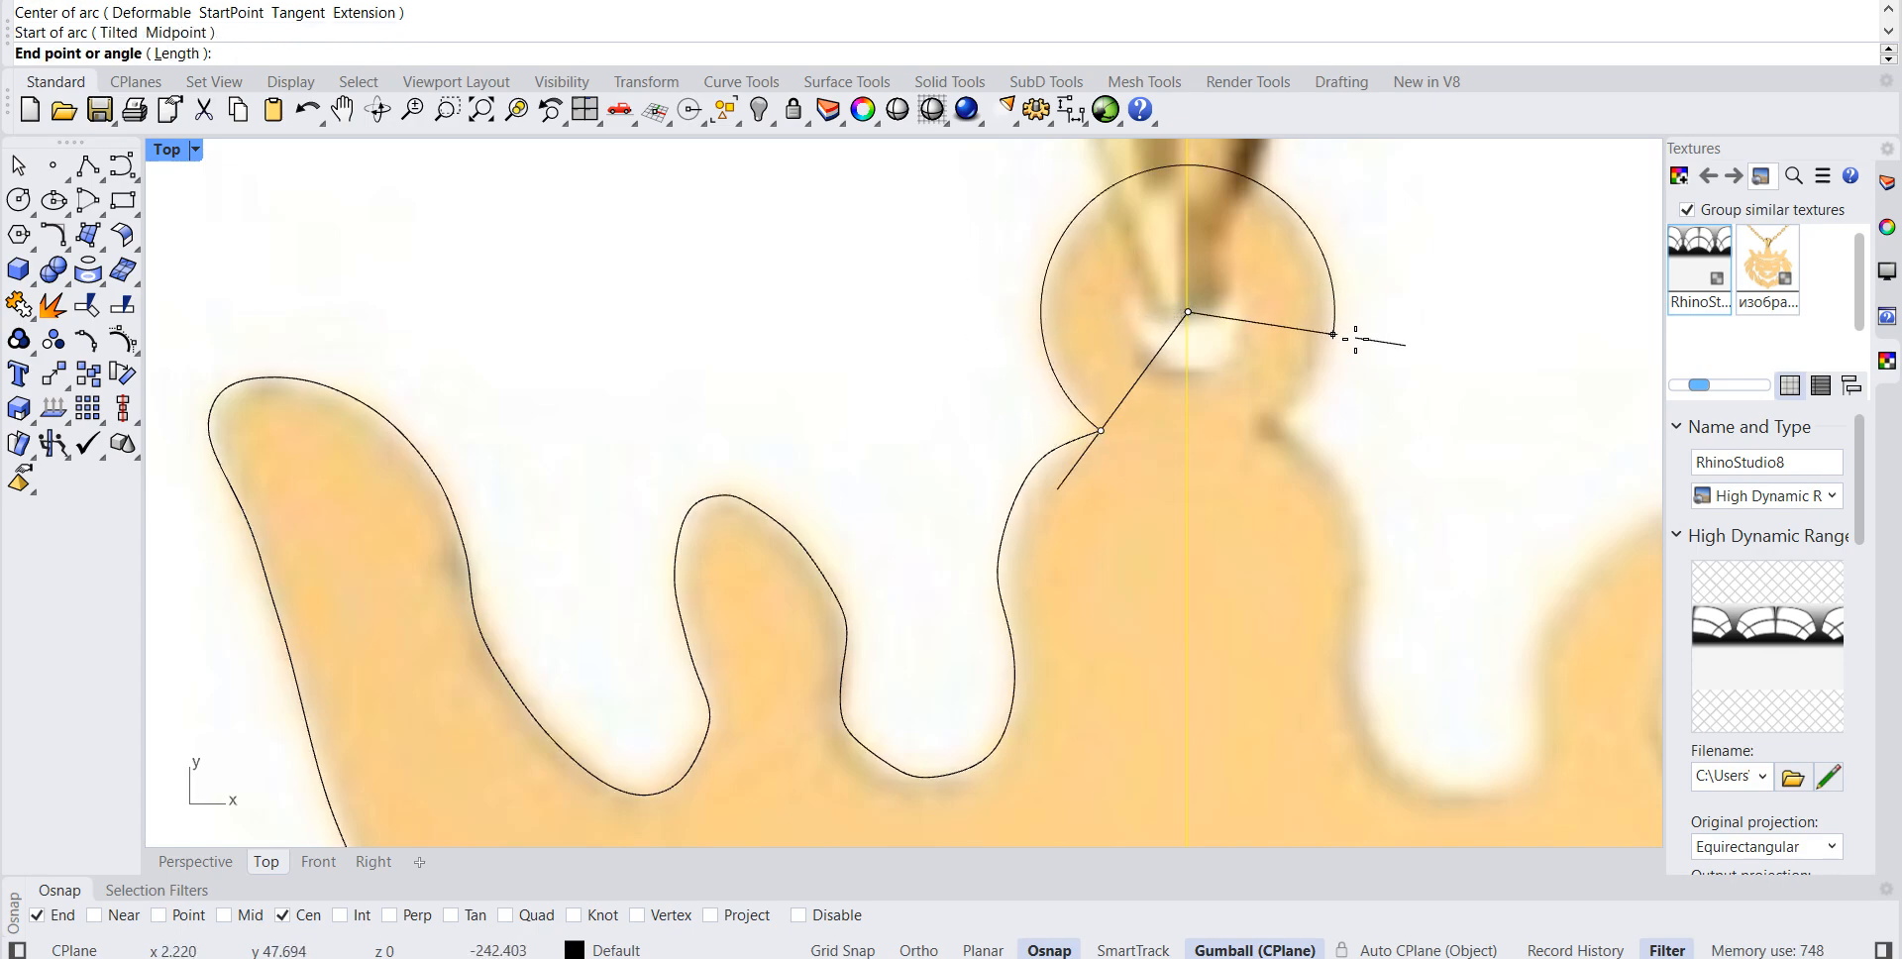
left_click(1291, 457)
scroll(1103, 528, "down", 5)
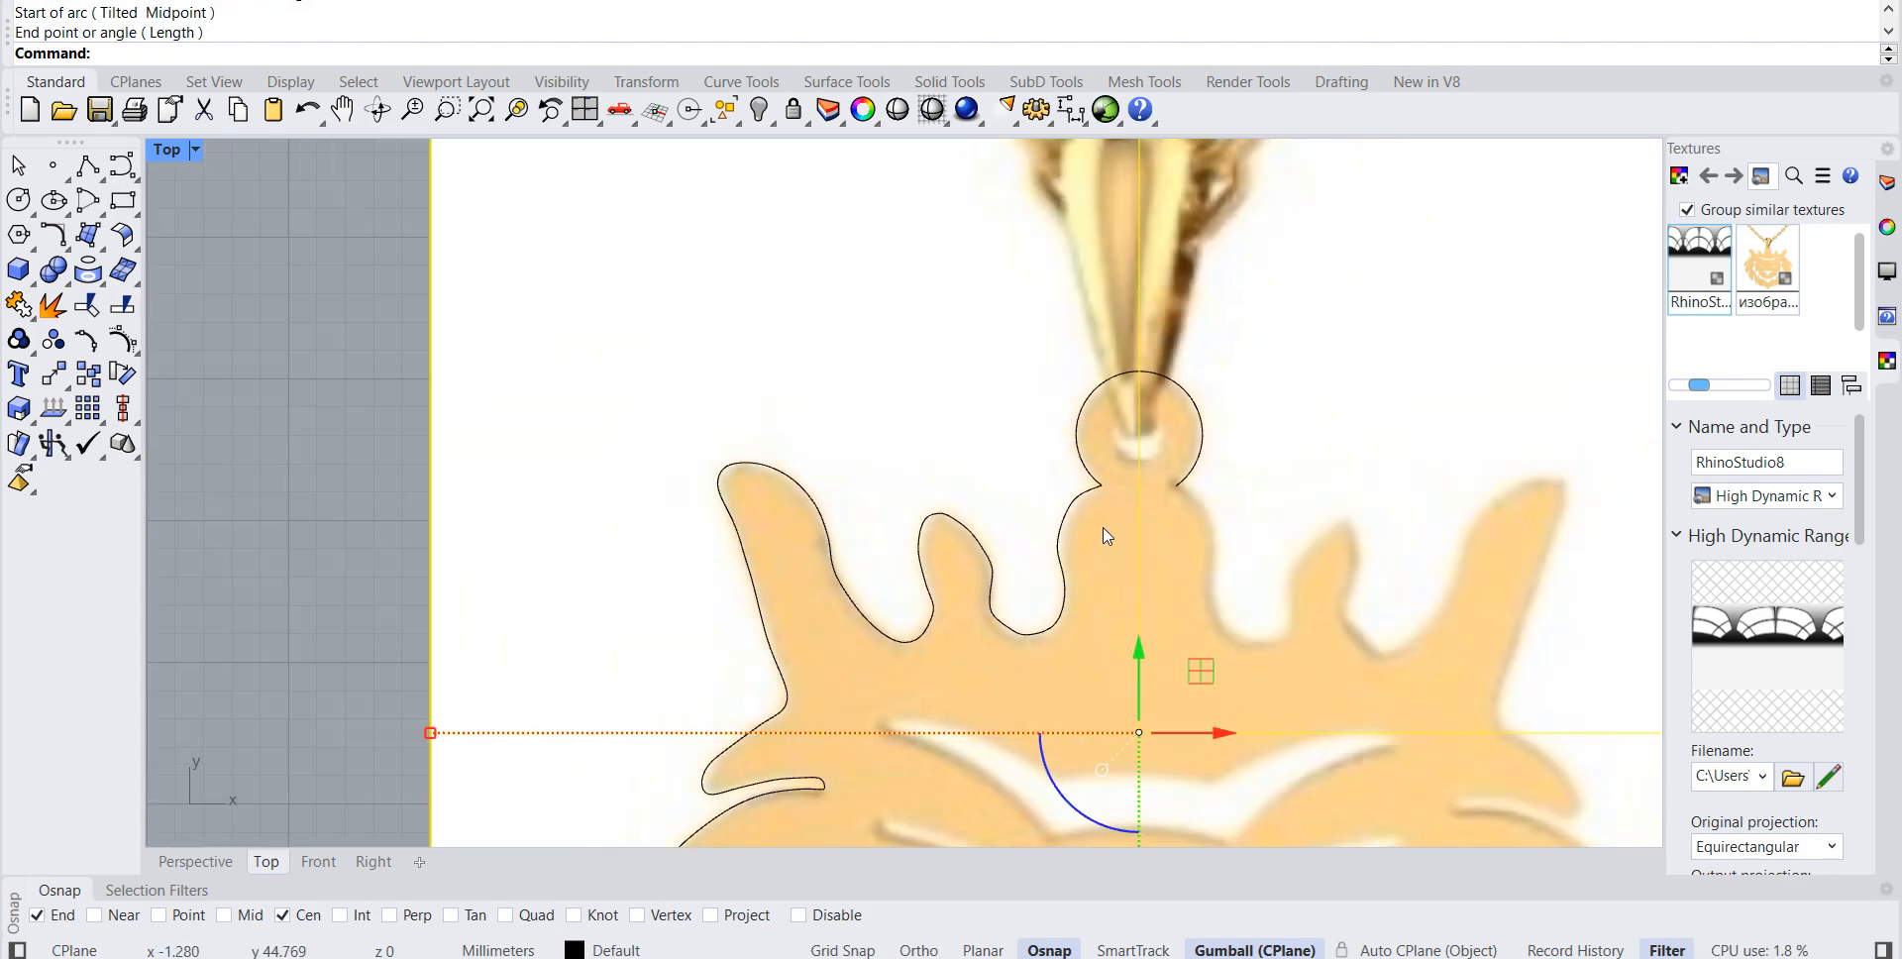
Step: Draw a smaller circle inside the hanging loop, concentric with the arc, for the loop's hole
left_click(22, 200)
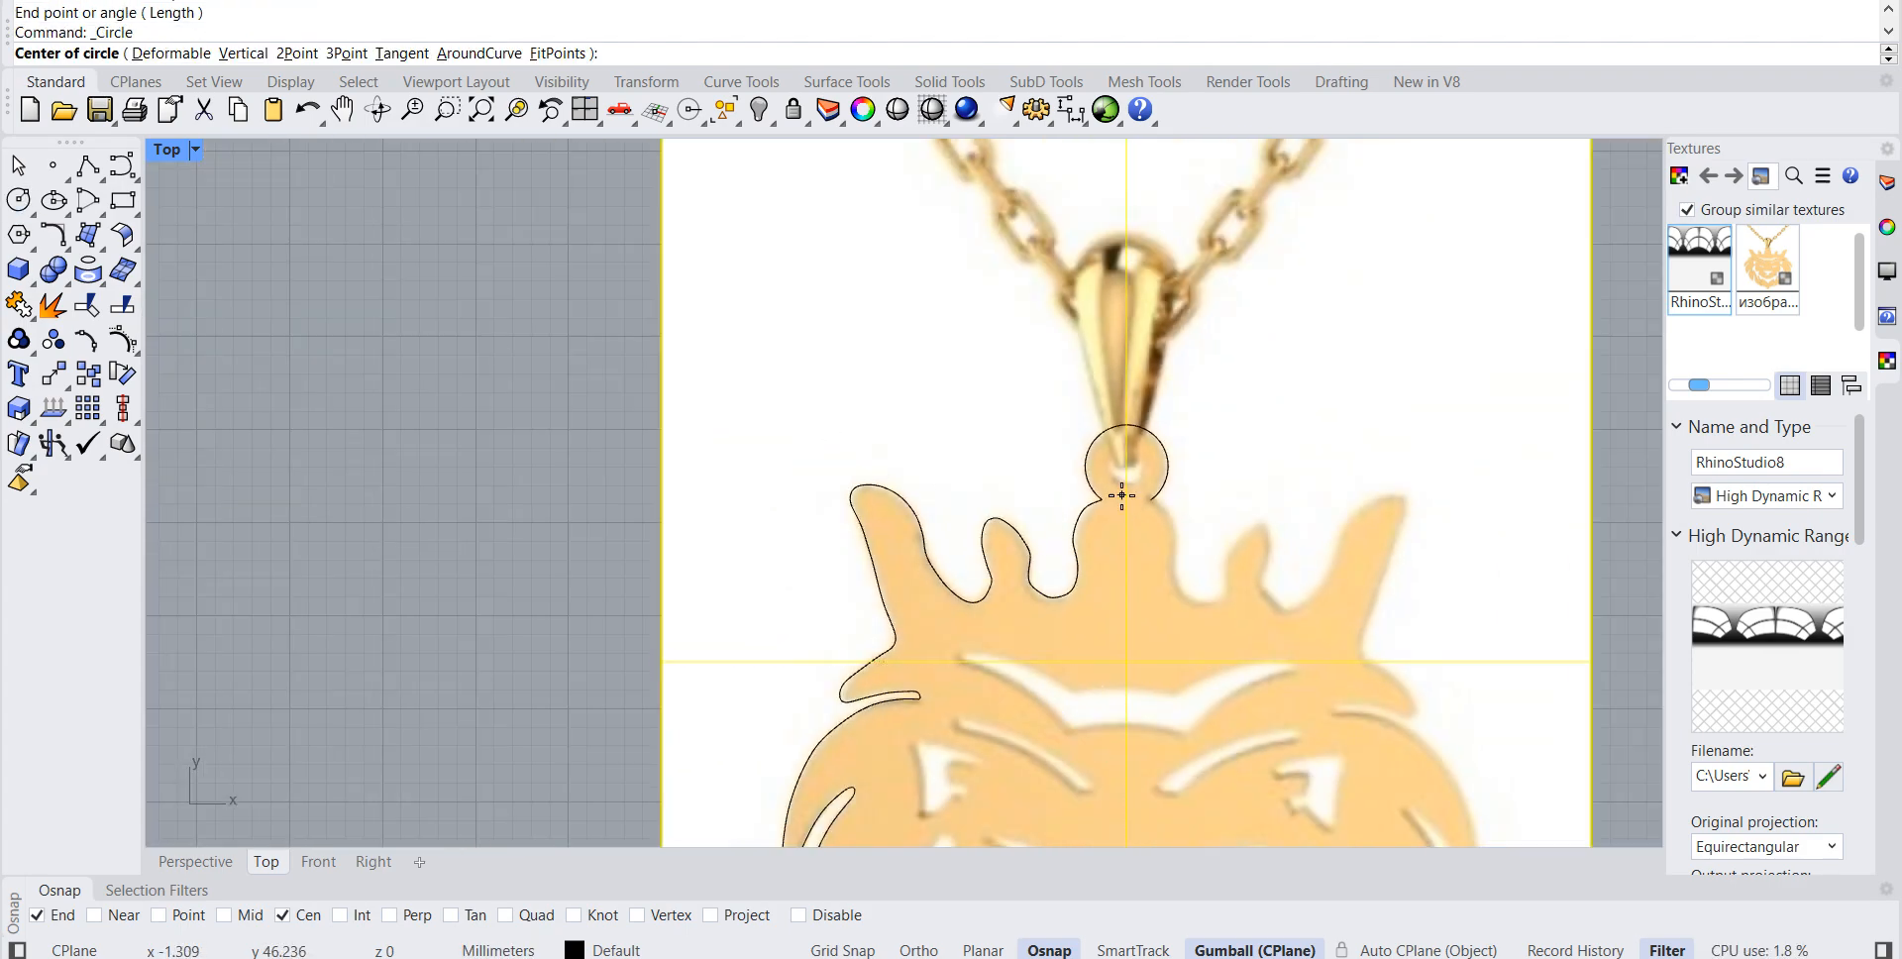
scroll(1104, 486, "up", 5)
left_click(875, 449)
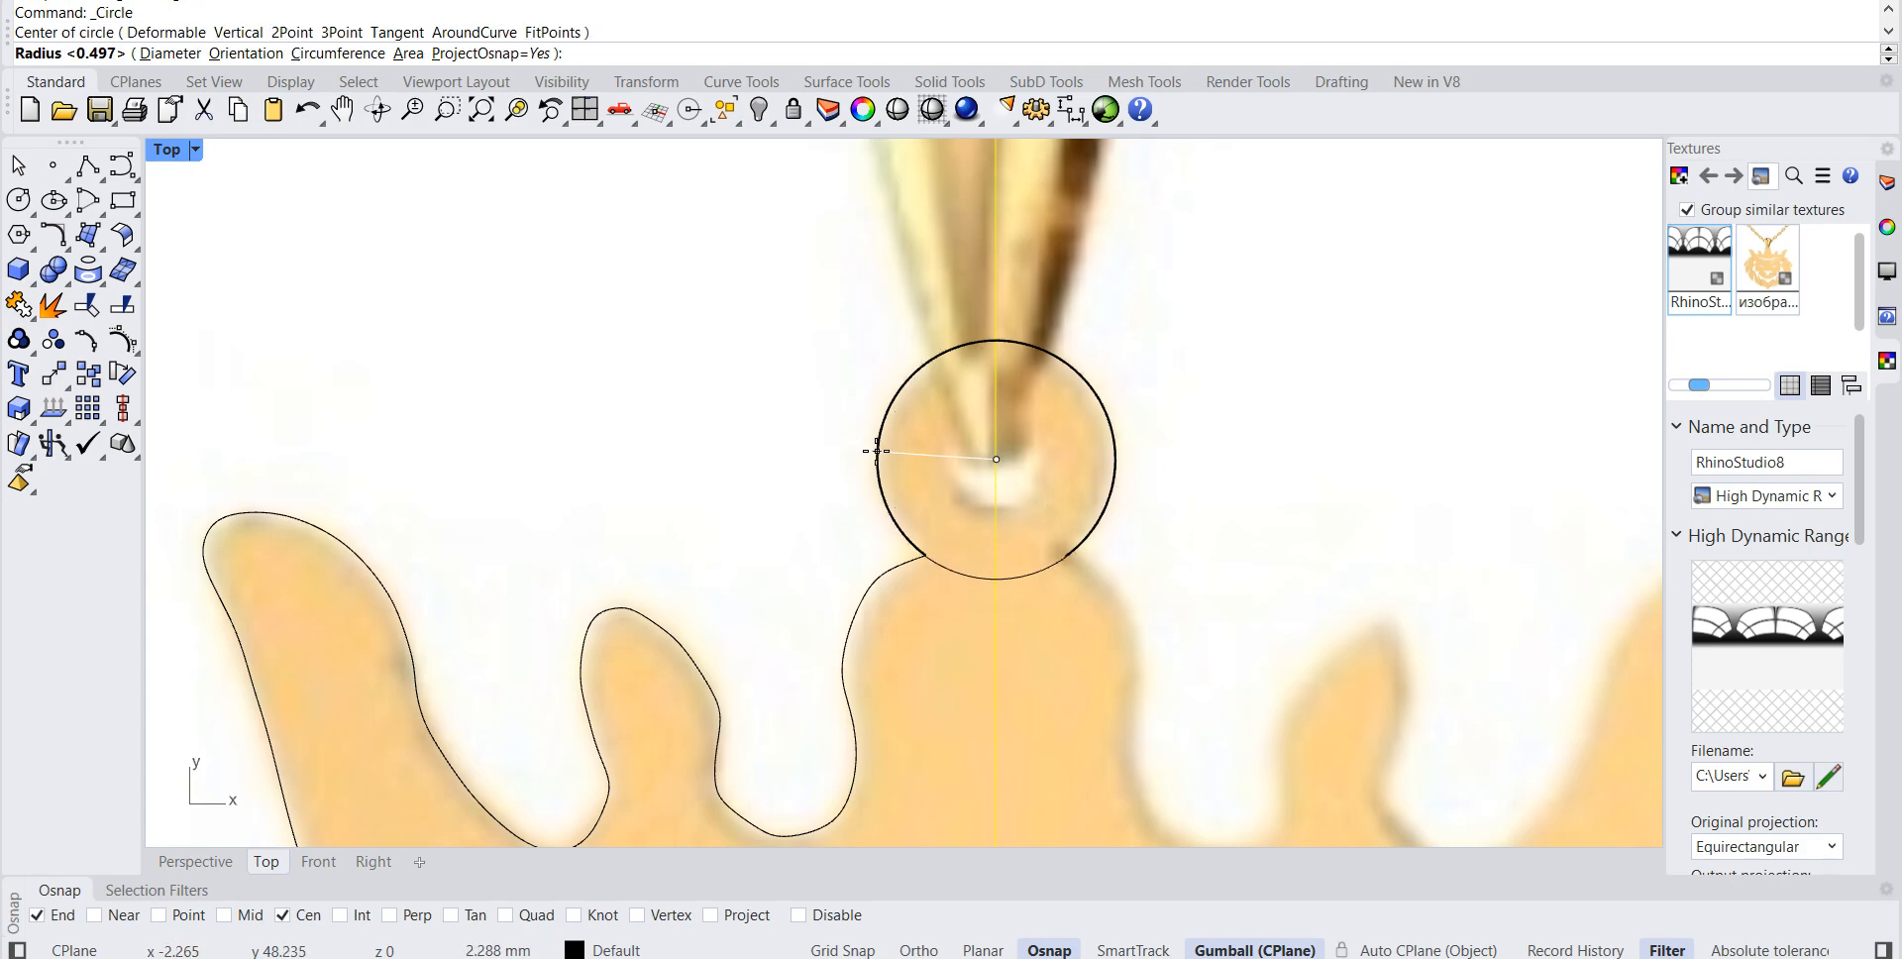
left_click(951, 488)
scroll(962, 553, "down", 3)
Step: Start a new control-point curve at the V under the chin on the centre line and trace up the left beard tuft's inner edge
right_click_drag(1373, 527, 1368, 715)
left_click(120, 168)
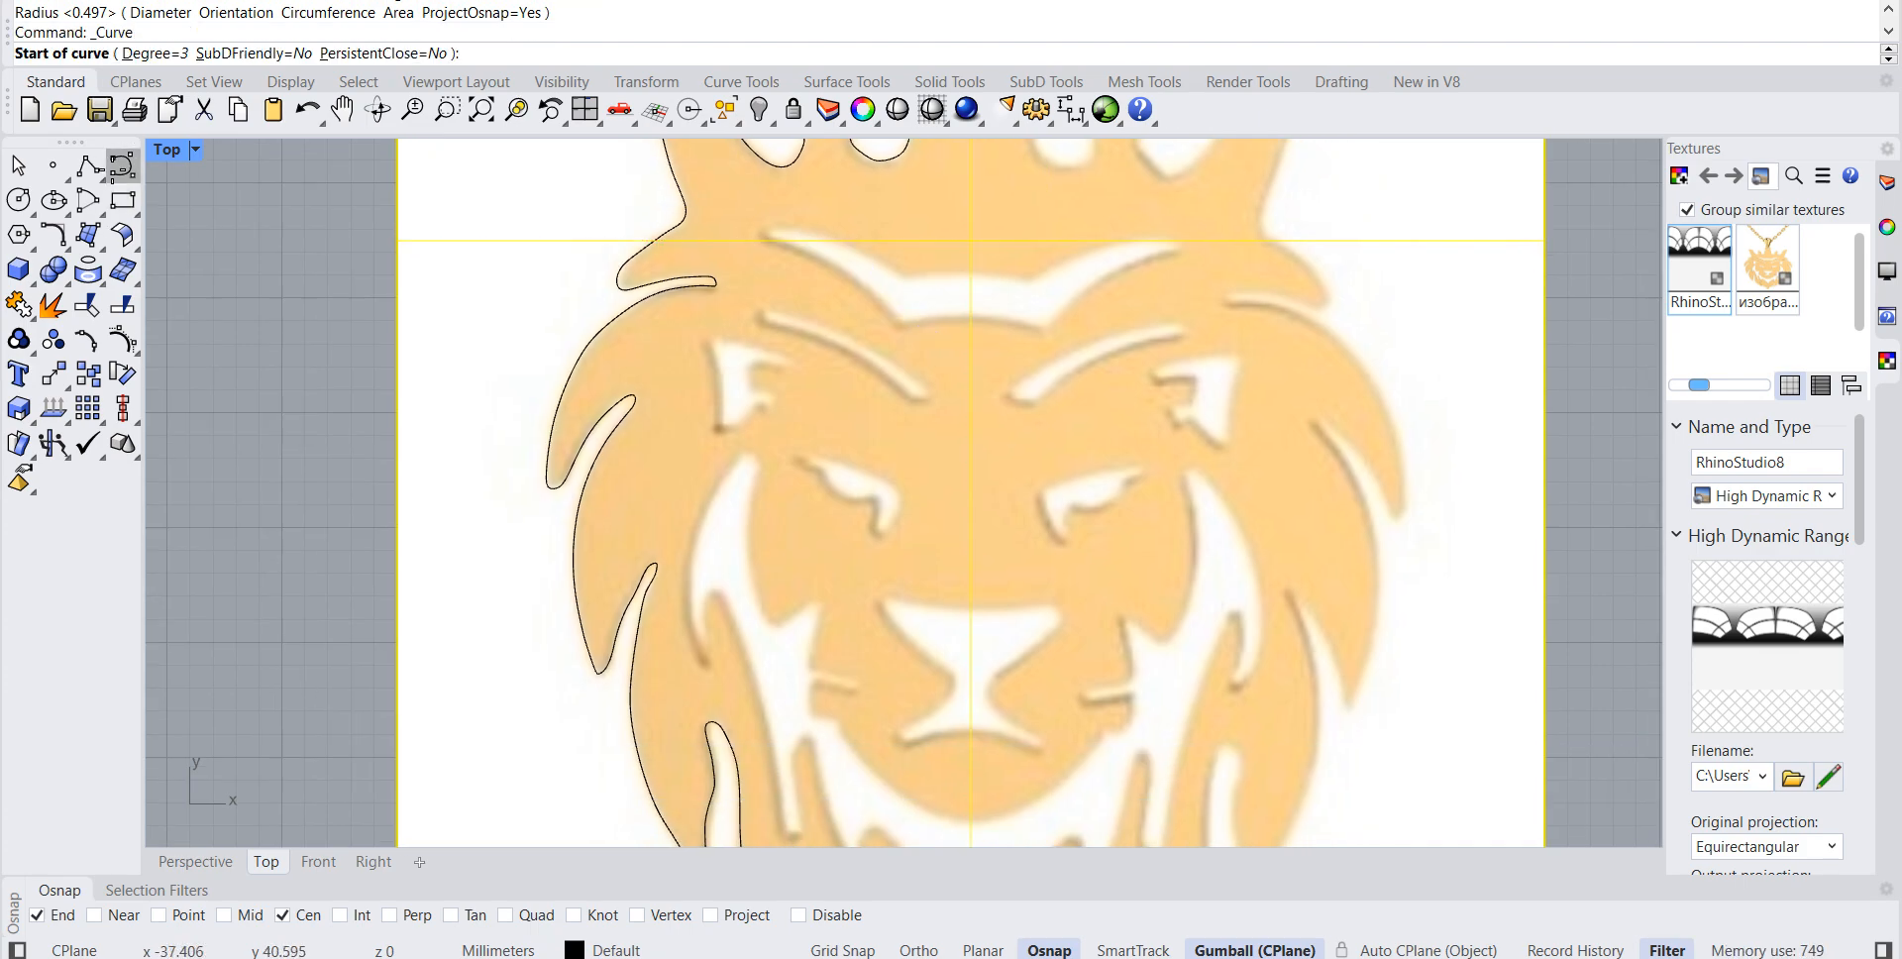
scroll(465, 723, "down", 2)
right_click_drag(340, 700, 325, 314)
scroll(875, 501, "up", 8)
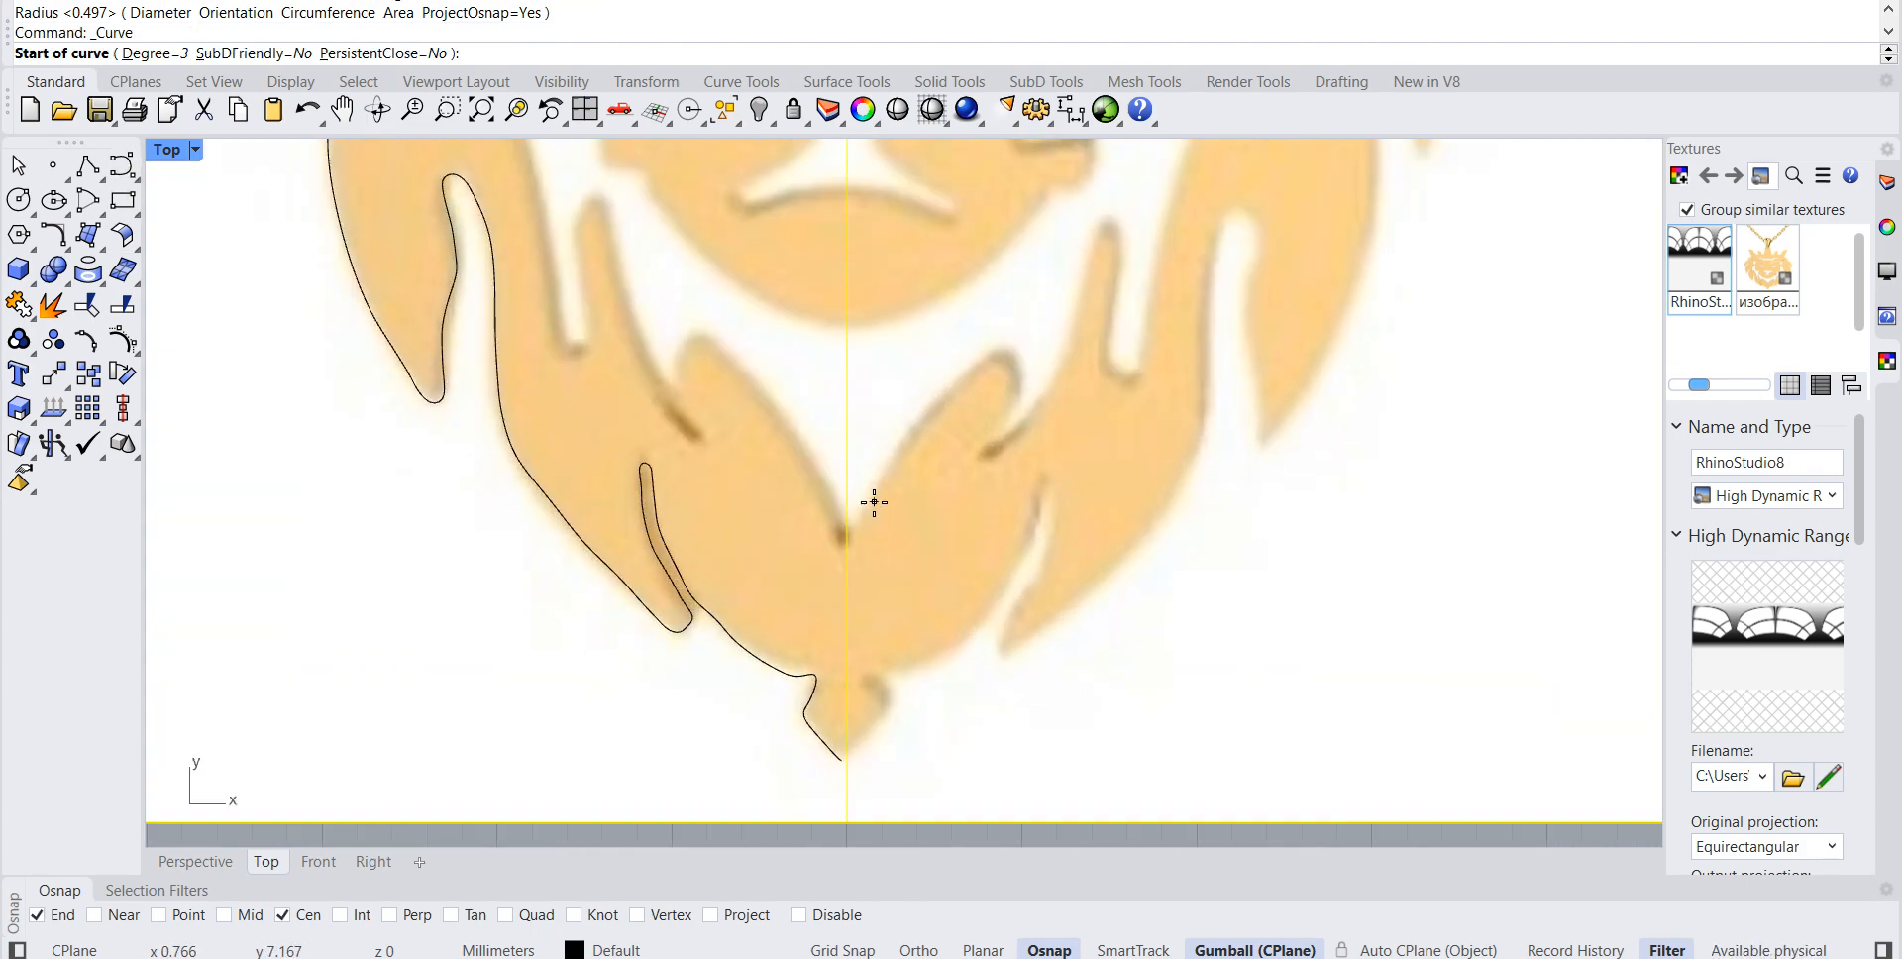
scroll(842, 557, "up", 3)
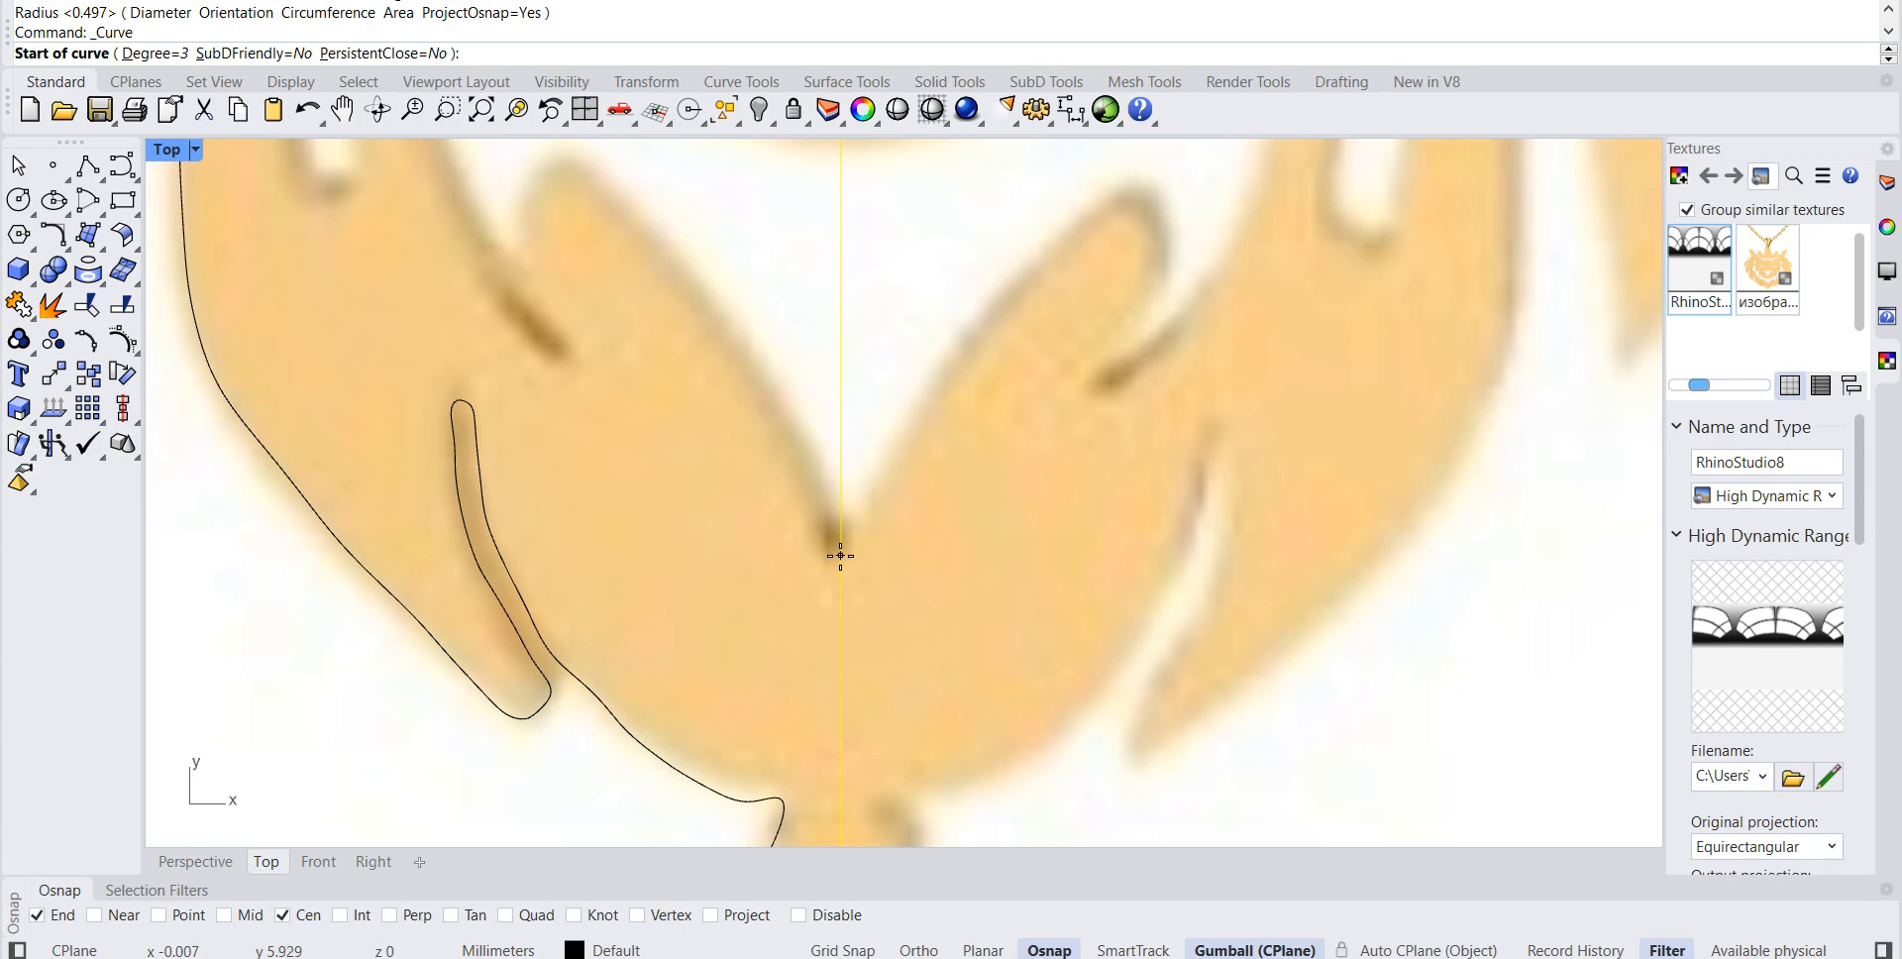
left_click(837, 553)
left_click(814, 481)
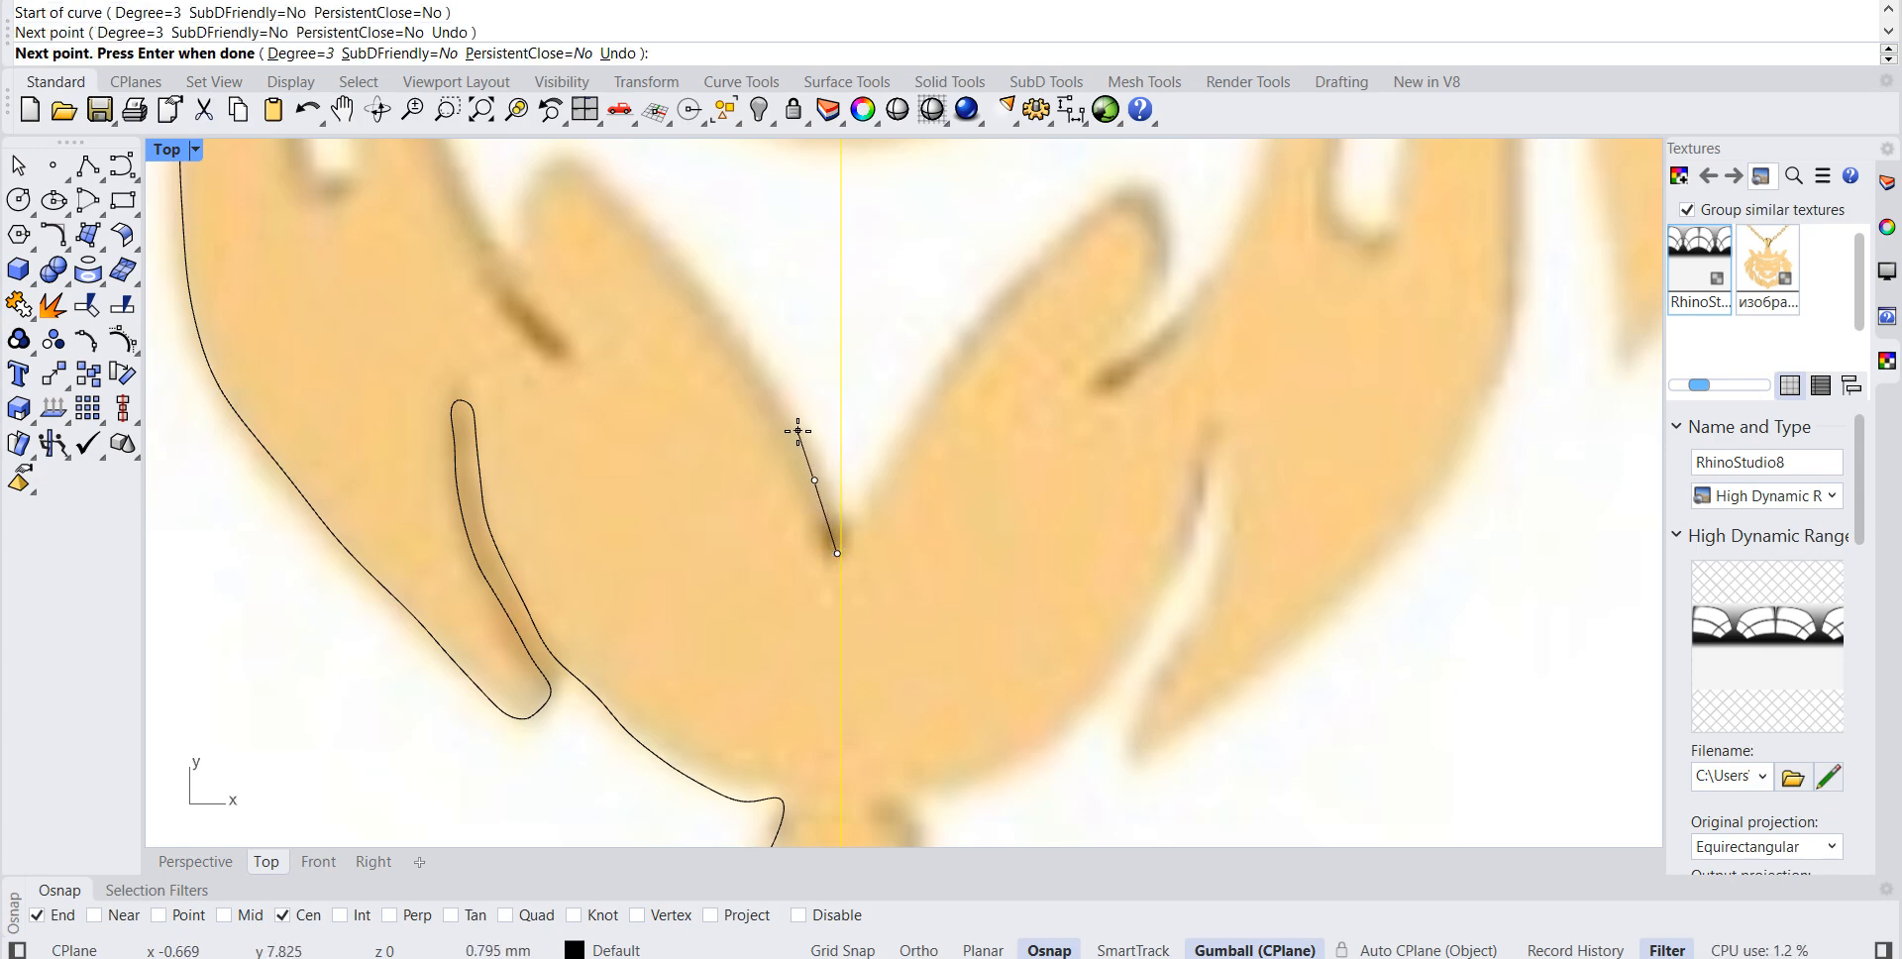
left_click(786, 410)
left_click(746, 339)
left_click(701, 290)
left_click(647, 229)
Step: Continue the curve around the beard tuft's rounded tip and down its outer side to the end of the narrow notch
left_click(603, 180)
left_click(581, 158)
left_click(532, 170)
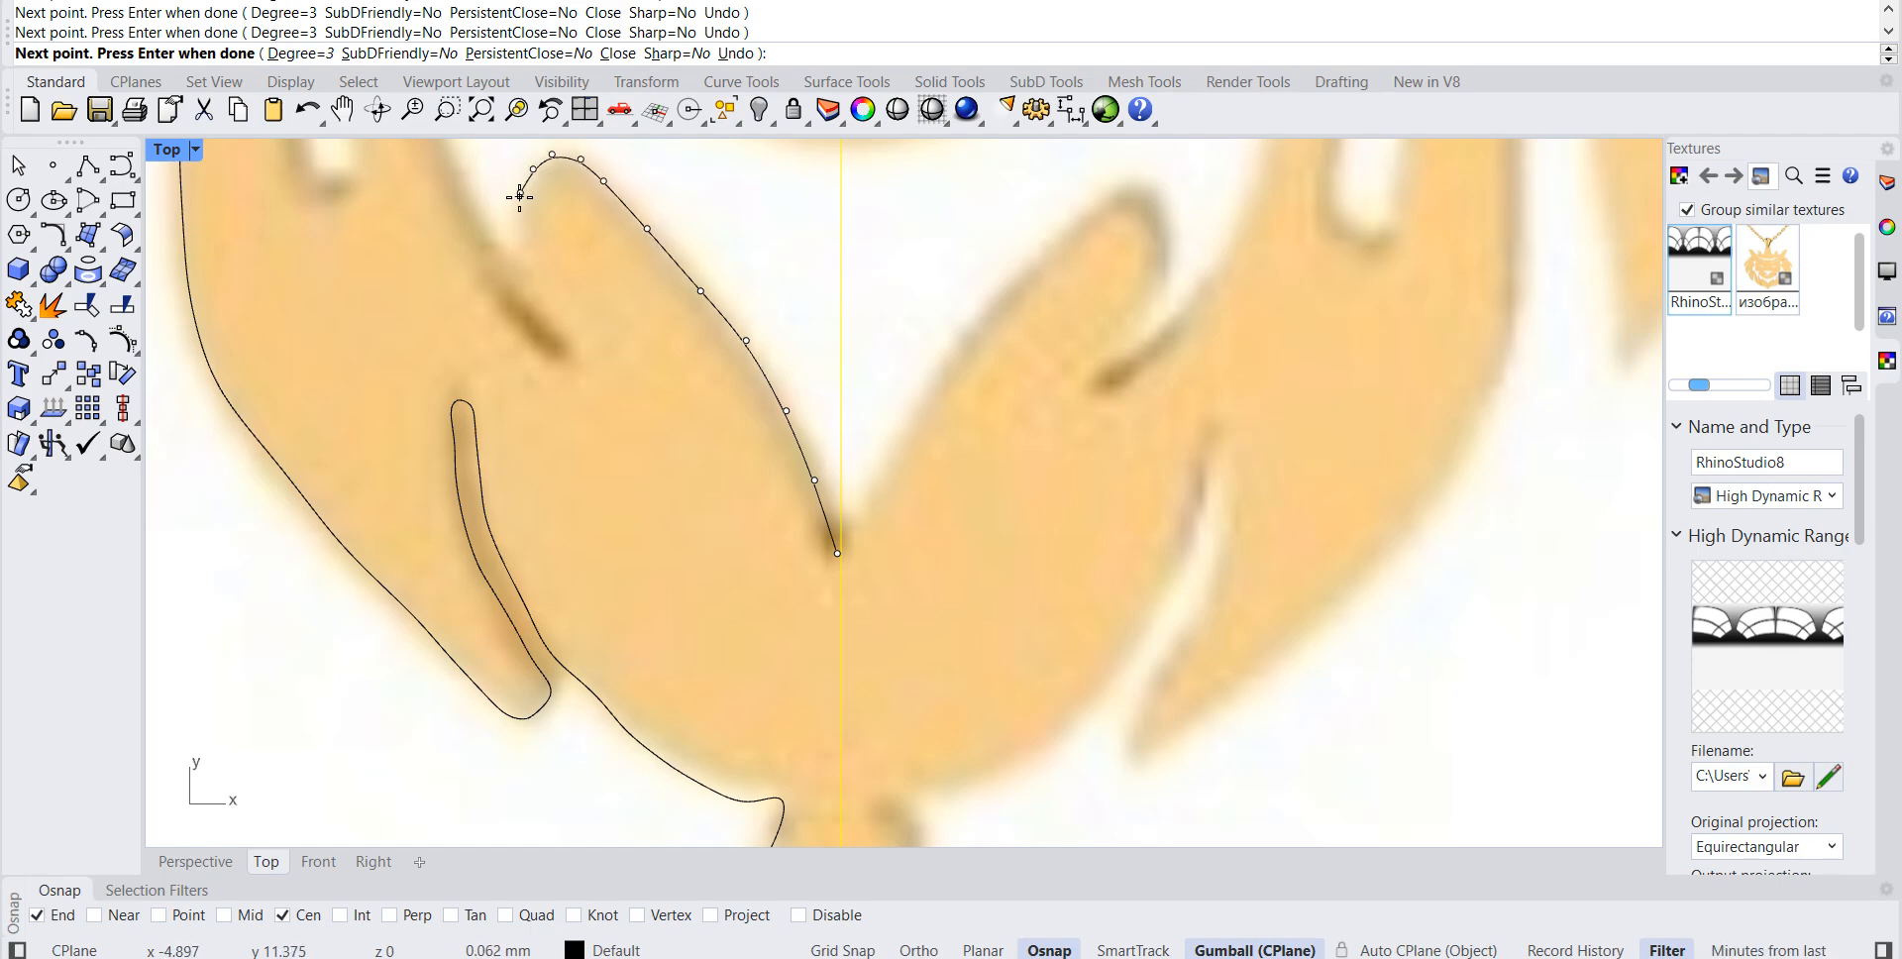
left_click(535, 272)
left_click(554, 297)
left_click(568, 353)
left_click(544, 353)
Step: Trace back up the notch's left side along the inner edge of the next mane strand
left_click(523, 315)
left_click(496, 278)
right_click_drag(484, 260, 713, 552)
left_click(699, 518)
left_click(659, 402)
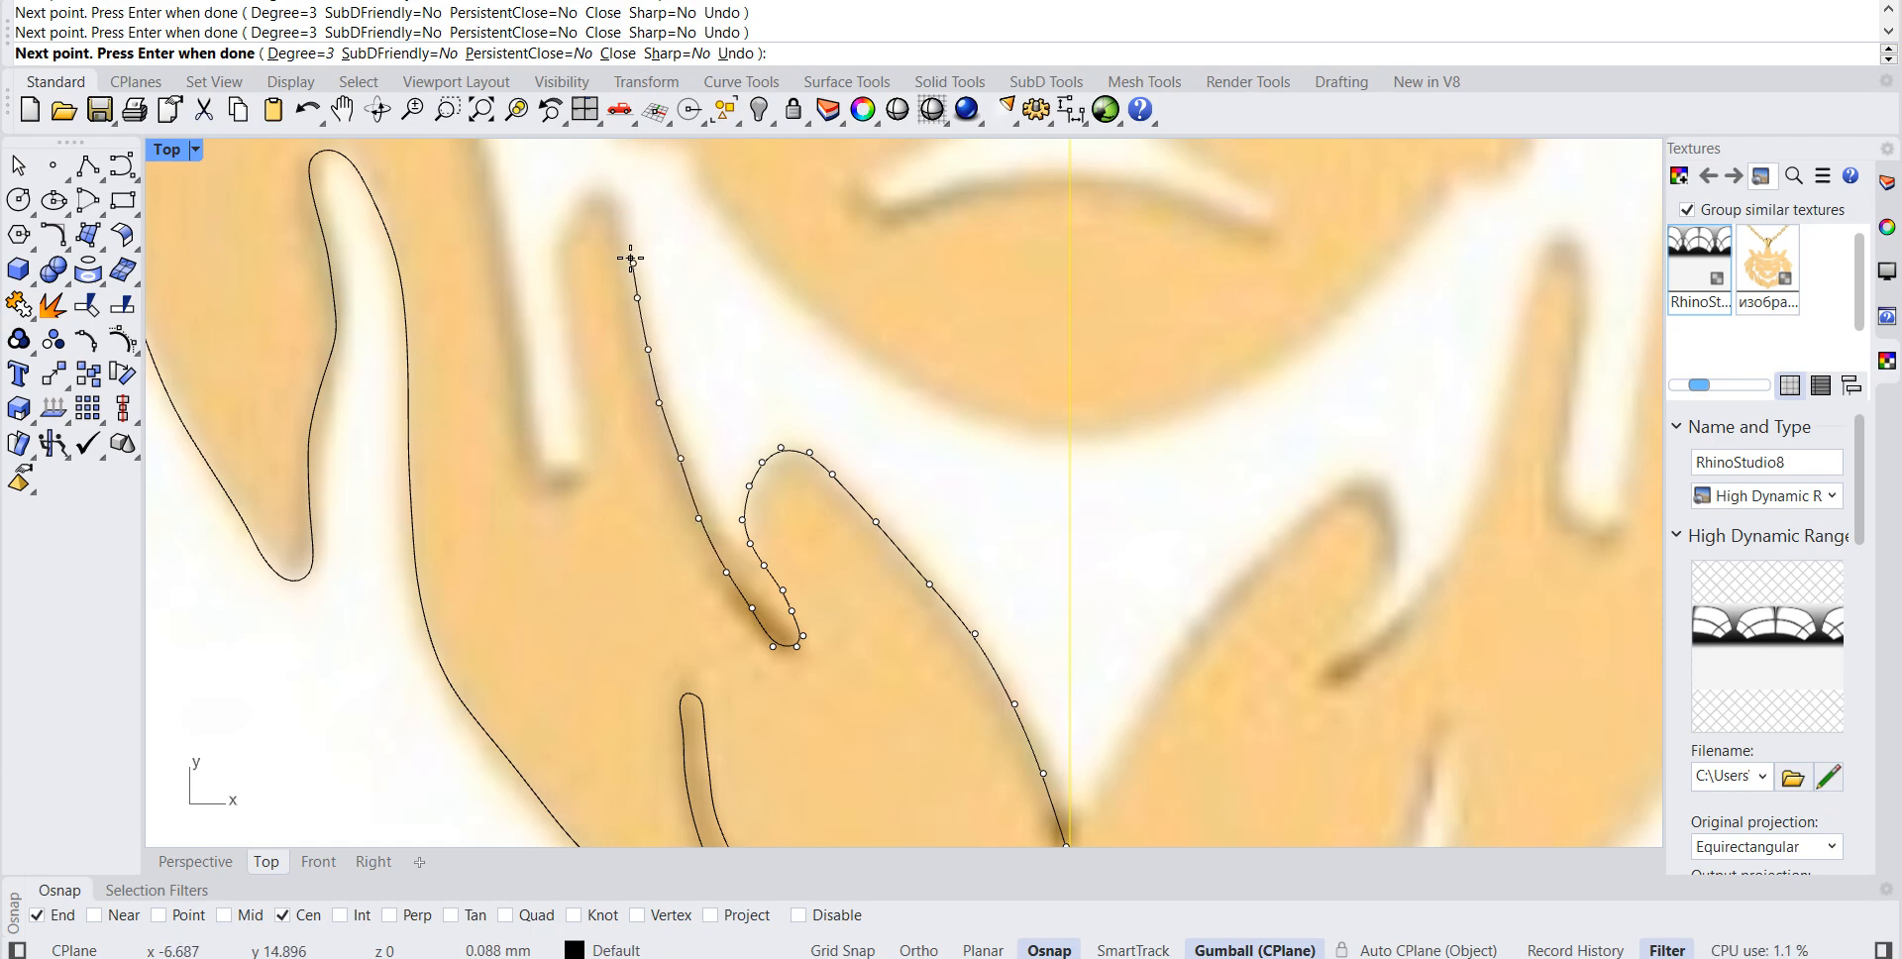
Step: Trace over the mane strand's tip, down its left side and around the bottom of the narrow slot
left_click(573, 210)
left_click(563, 238)
left_click(562, 260)
left_click(575, 371)
left_click(588, 463)
left_click(537, 481)
left_click(536, 396)
Step: Continue the curve up the slot's left side along the inner edge of the long mane strand
right_click_drag(535, 370, 687, 680)
scroll(691, 670, "down", 1)
left_click(673, 634)
left_click(659, 565)
left_click(637, 488)
left_click(620, 410)
left_click(595, 314)
left_click(574, 269)
Step: Trace around the long strand's rounded tip and down into the pointed slot on its left
left_click(545, 207)
left_click(527, 193)
left_click(506, 192)
left_click(496, 278)
left_click(500, 307)
left_click(505, 344)
mouse_move(476, 337)
right_mouse_down()
mouse_move(501, 416)
mouse_move(629, 608)
right_mouse_up()
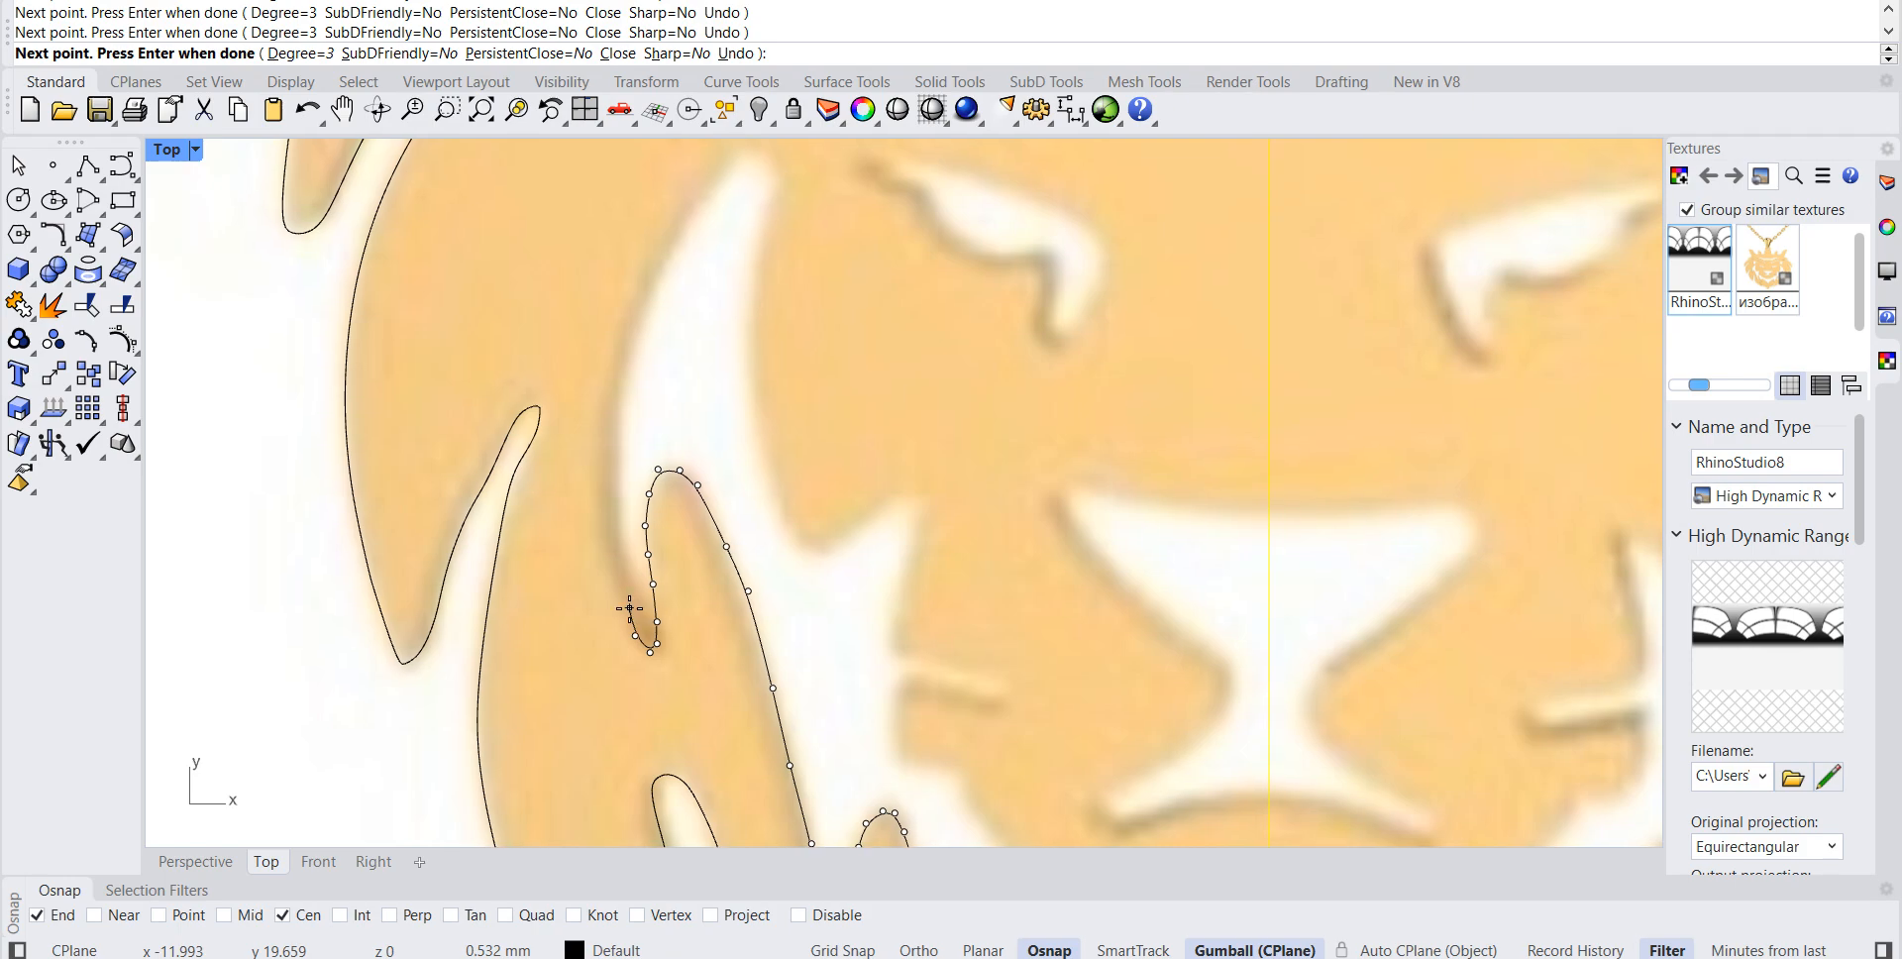
Step: Trace up the outer edge of the large cheek opening and around its rounded upper end
left_click(622, 591)
left_click(604, 479)
left_click(630, 334)
left_click(659, 275)
left_click(683, 234)
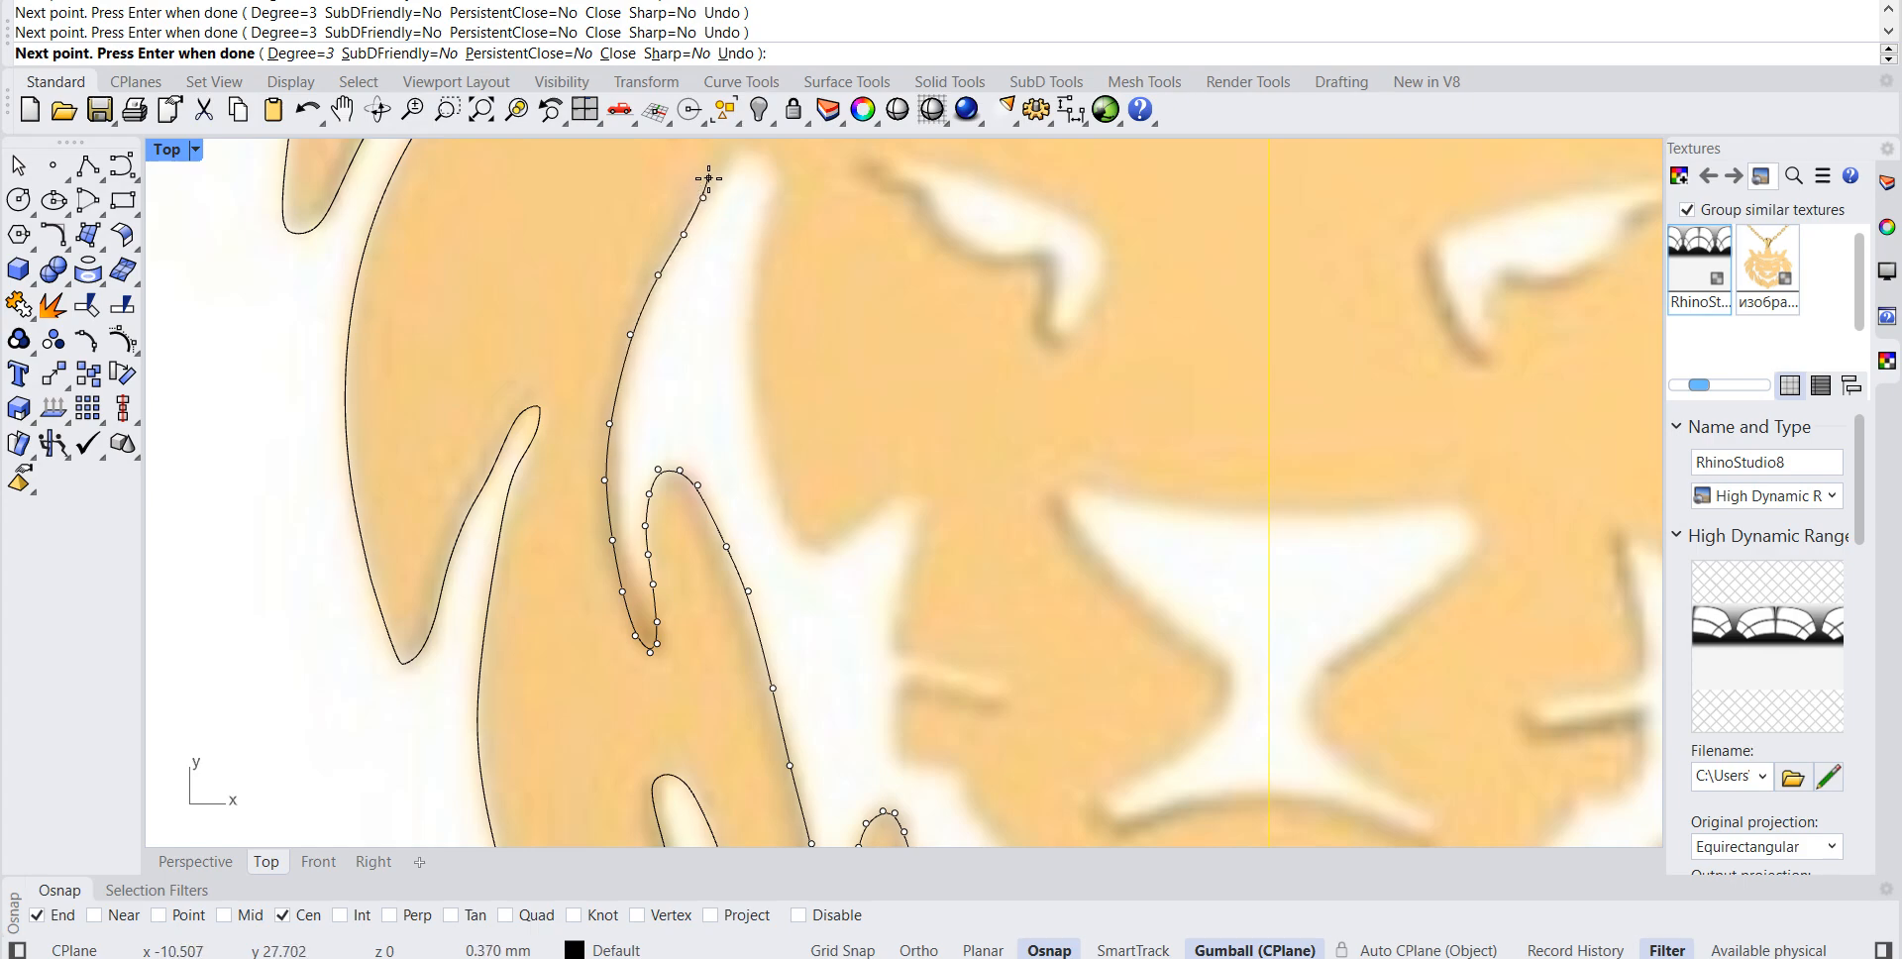
left_click(731, 158)
left_click(753, 157)
left_click(773, 179)
left_click(771, 203)
Step: Trace down the cheek opening's inner edge, through the dip and out toward the pointed tip on the cheek
left_click(749, 337)
left_click(749, 388)
left_click(756, 443)
left_click(774, 487)
left_click(788, 521)
left_click(801, 549)
left_click(814, 555)
left_click(835, 539)
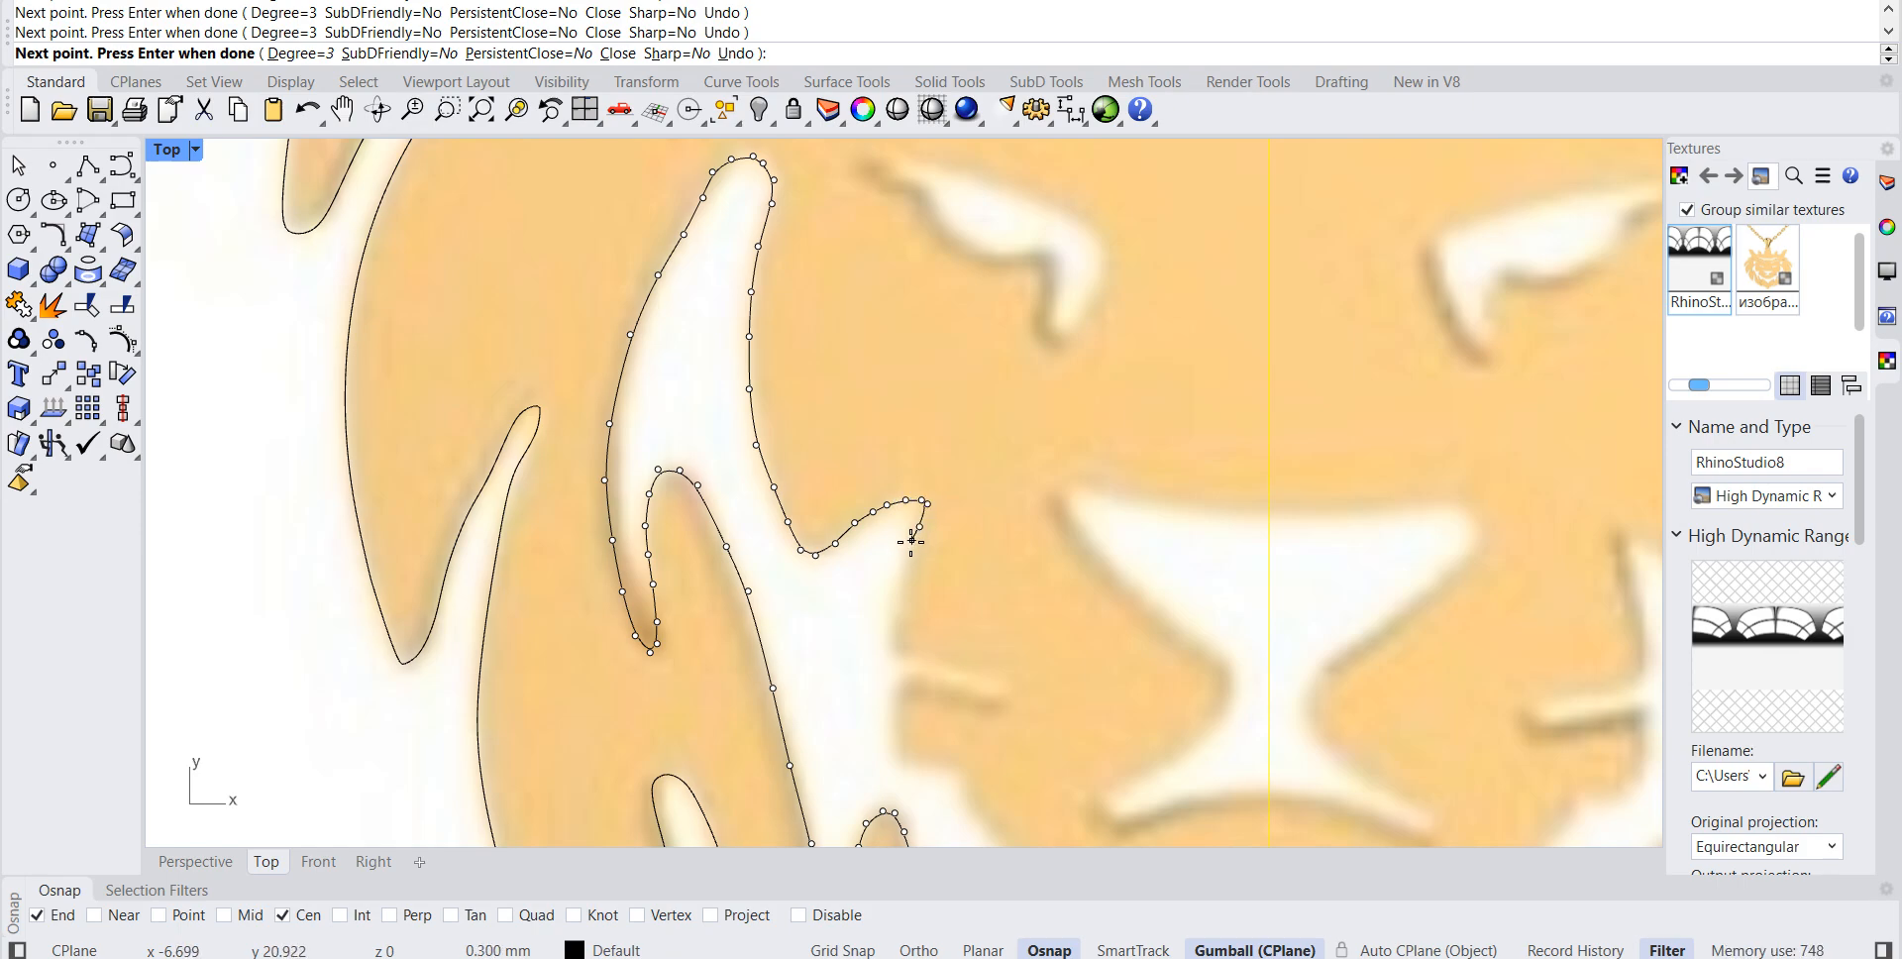
Step: Trace down from the pointed cheek tip and around the horizontal whisker slot
left_click(909, 543)
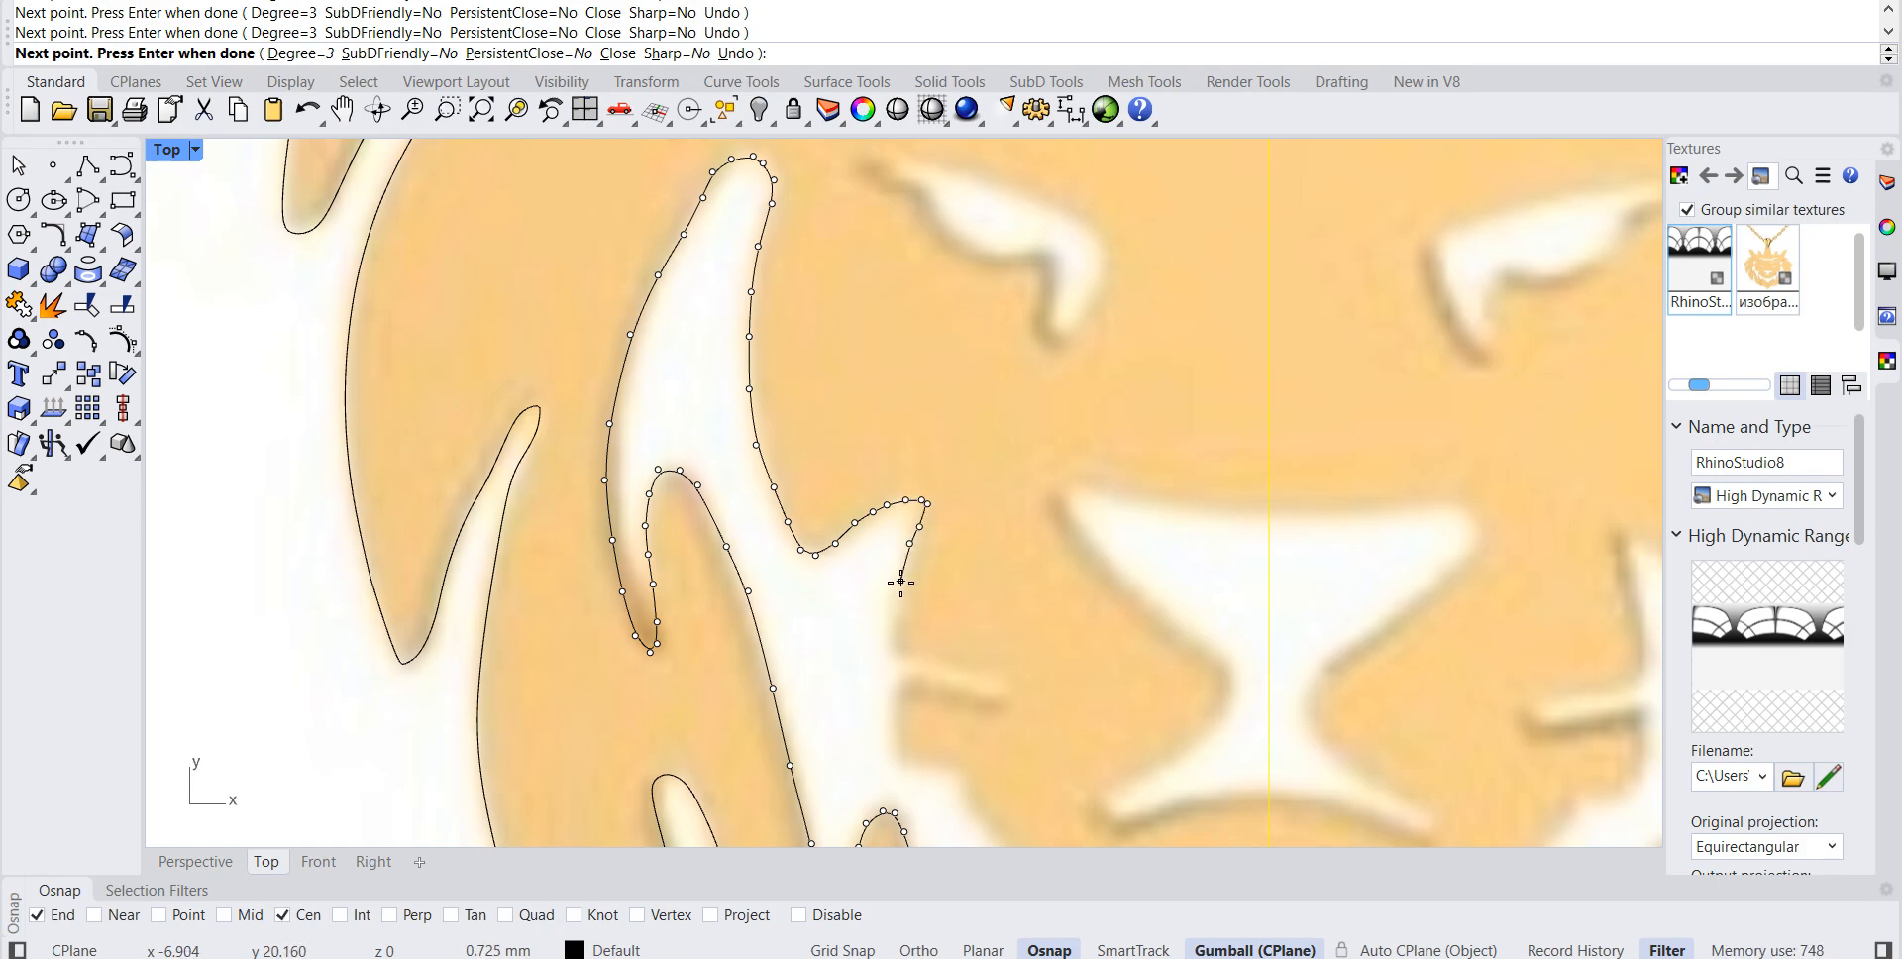
left_click(886, 651)
left_click(899, 658)
left_click(972, 670)
left_click(1007, 685)
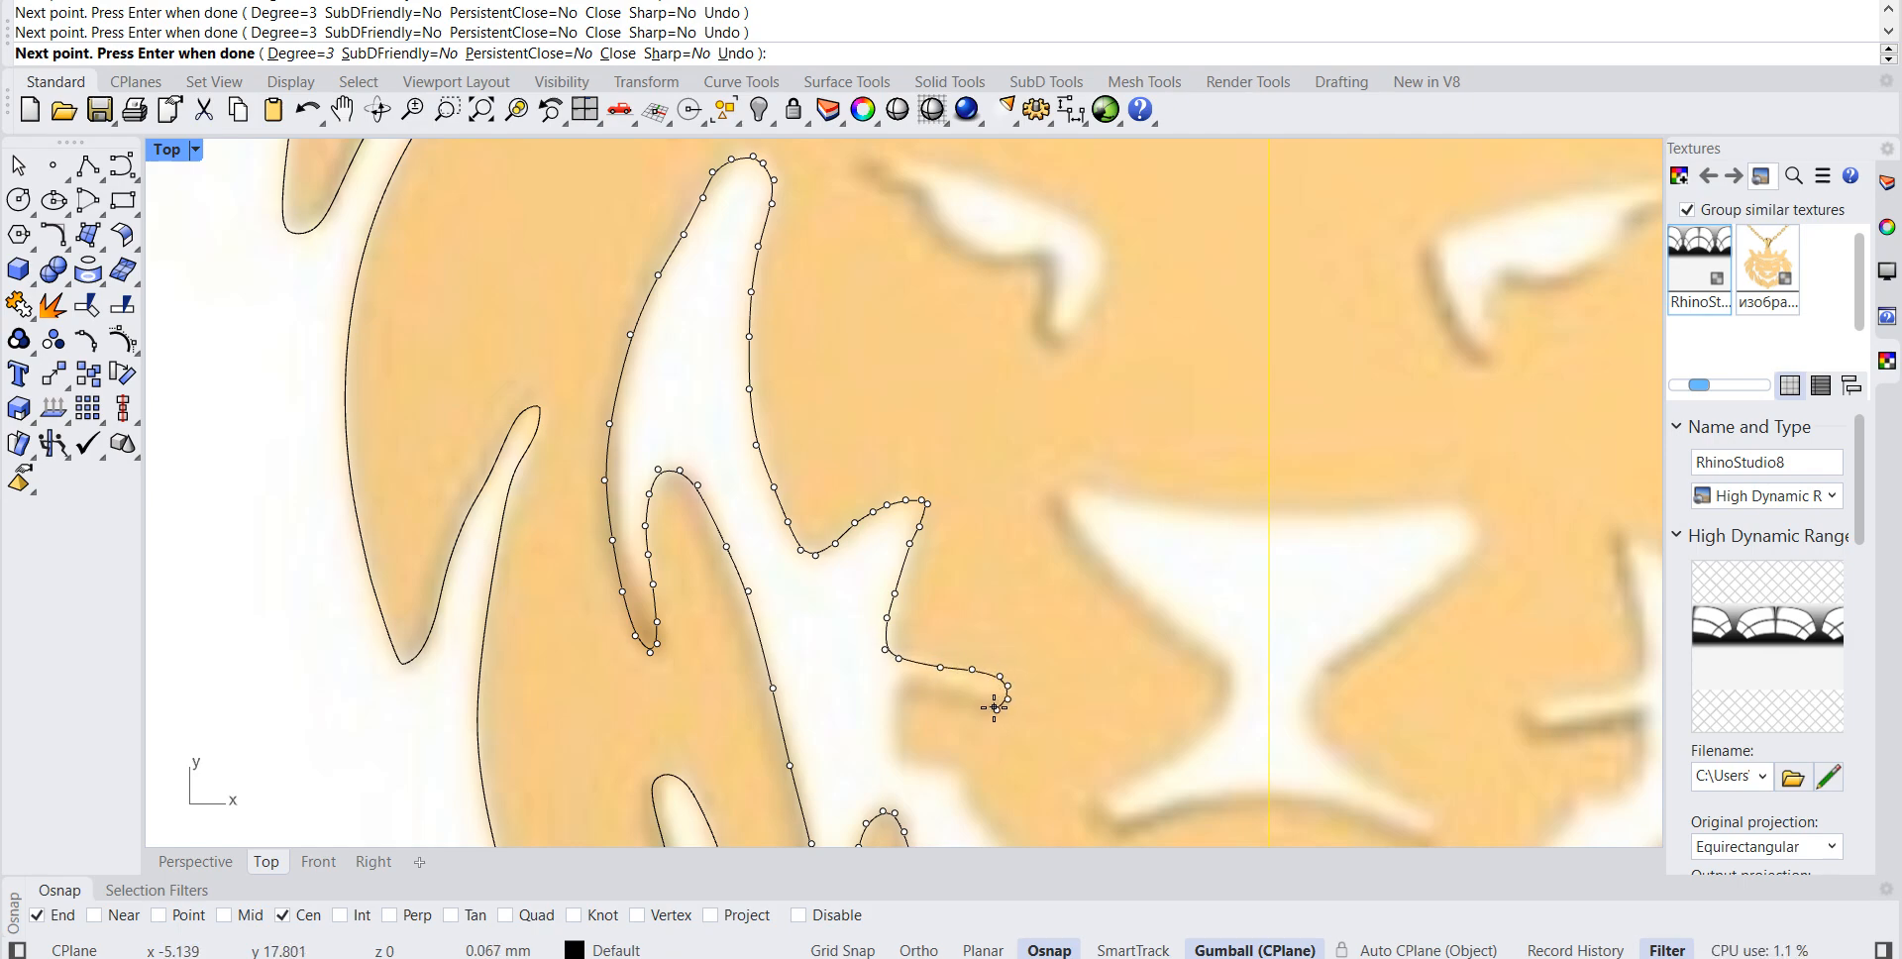
left_click(885, 710)
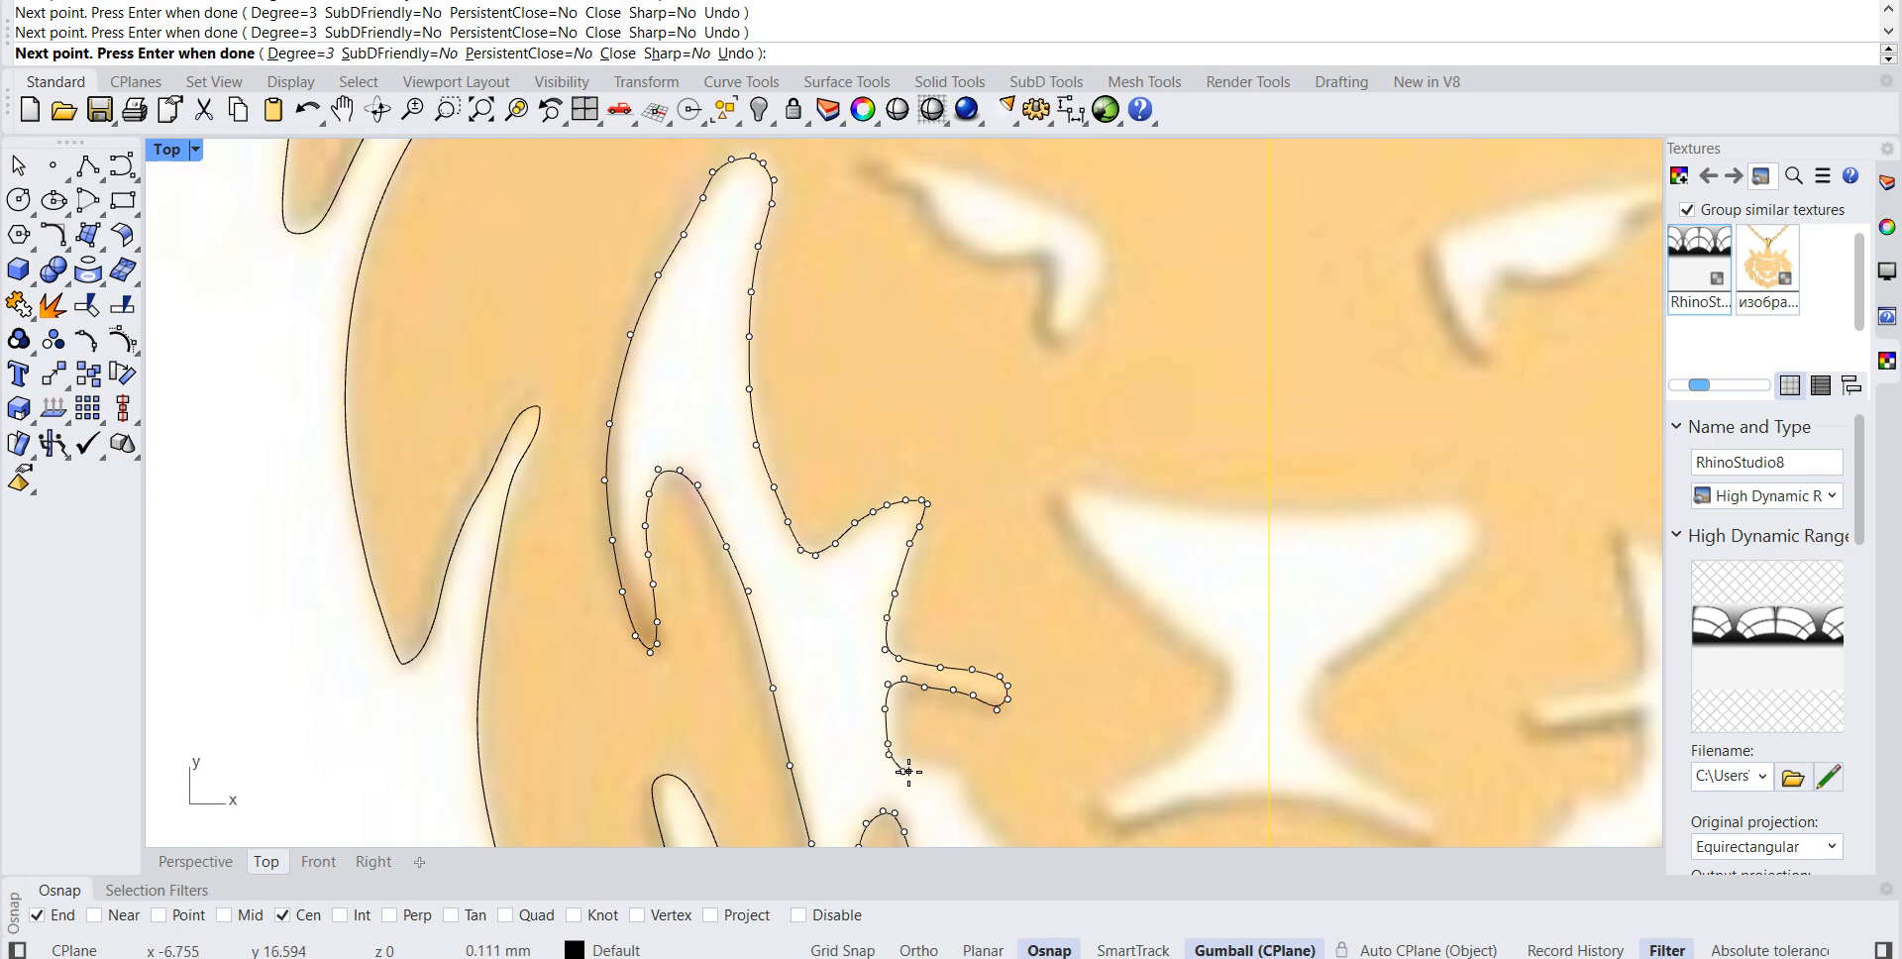
Step: Trace the step below the whisker slot, follow the chin's lower edge to the centre line and finish the curve
left_click(957, 786)
right_click_drag(957, 797, 727, 380)
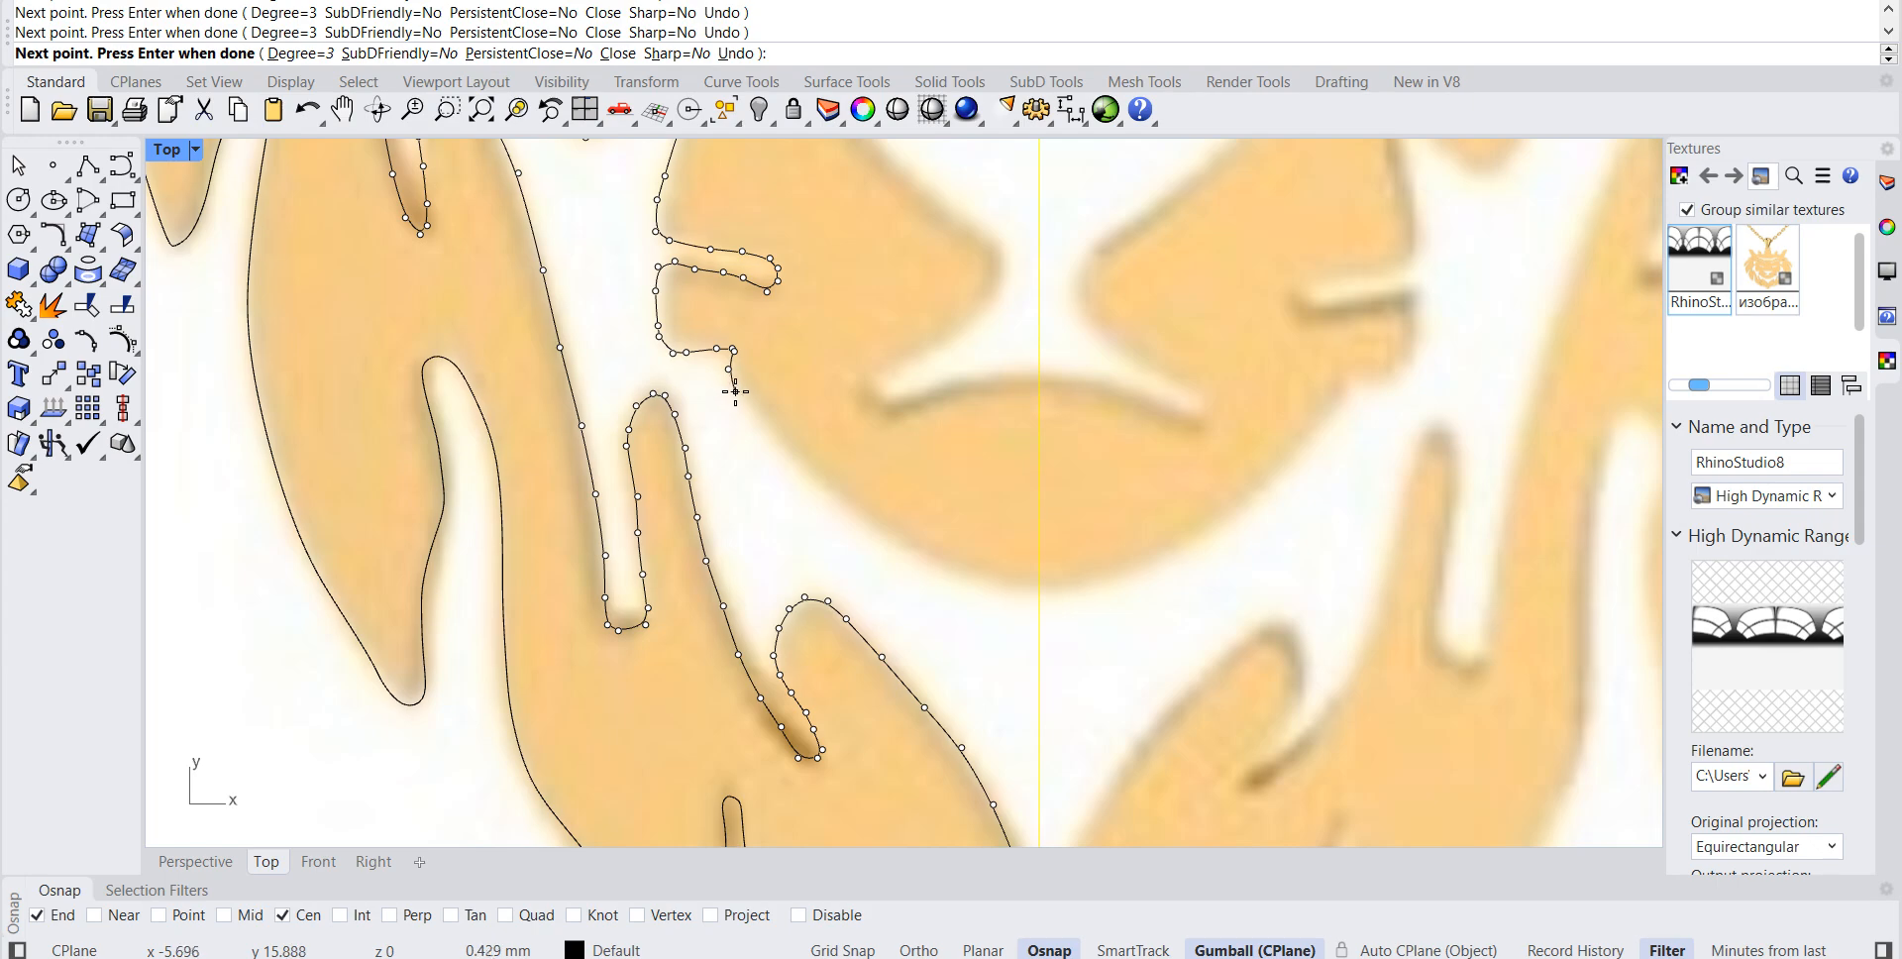
left_click(747, 399)
left_click(776, 432)
left_click(804, 471)
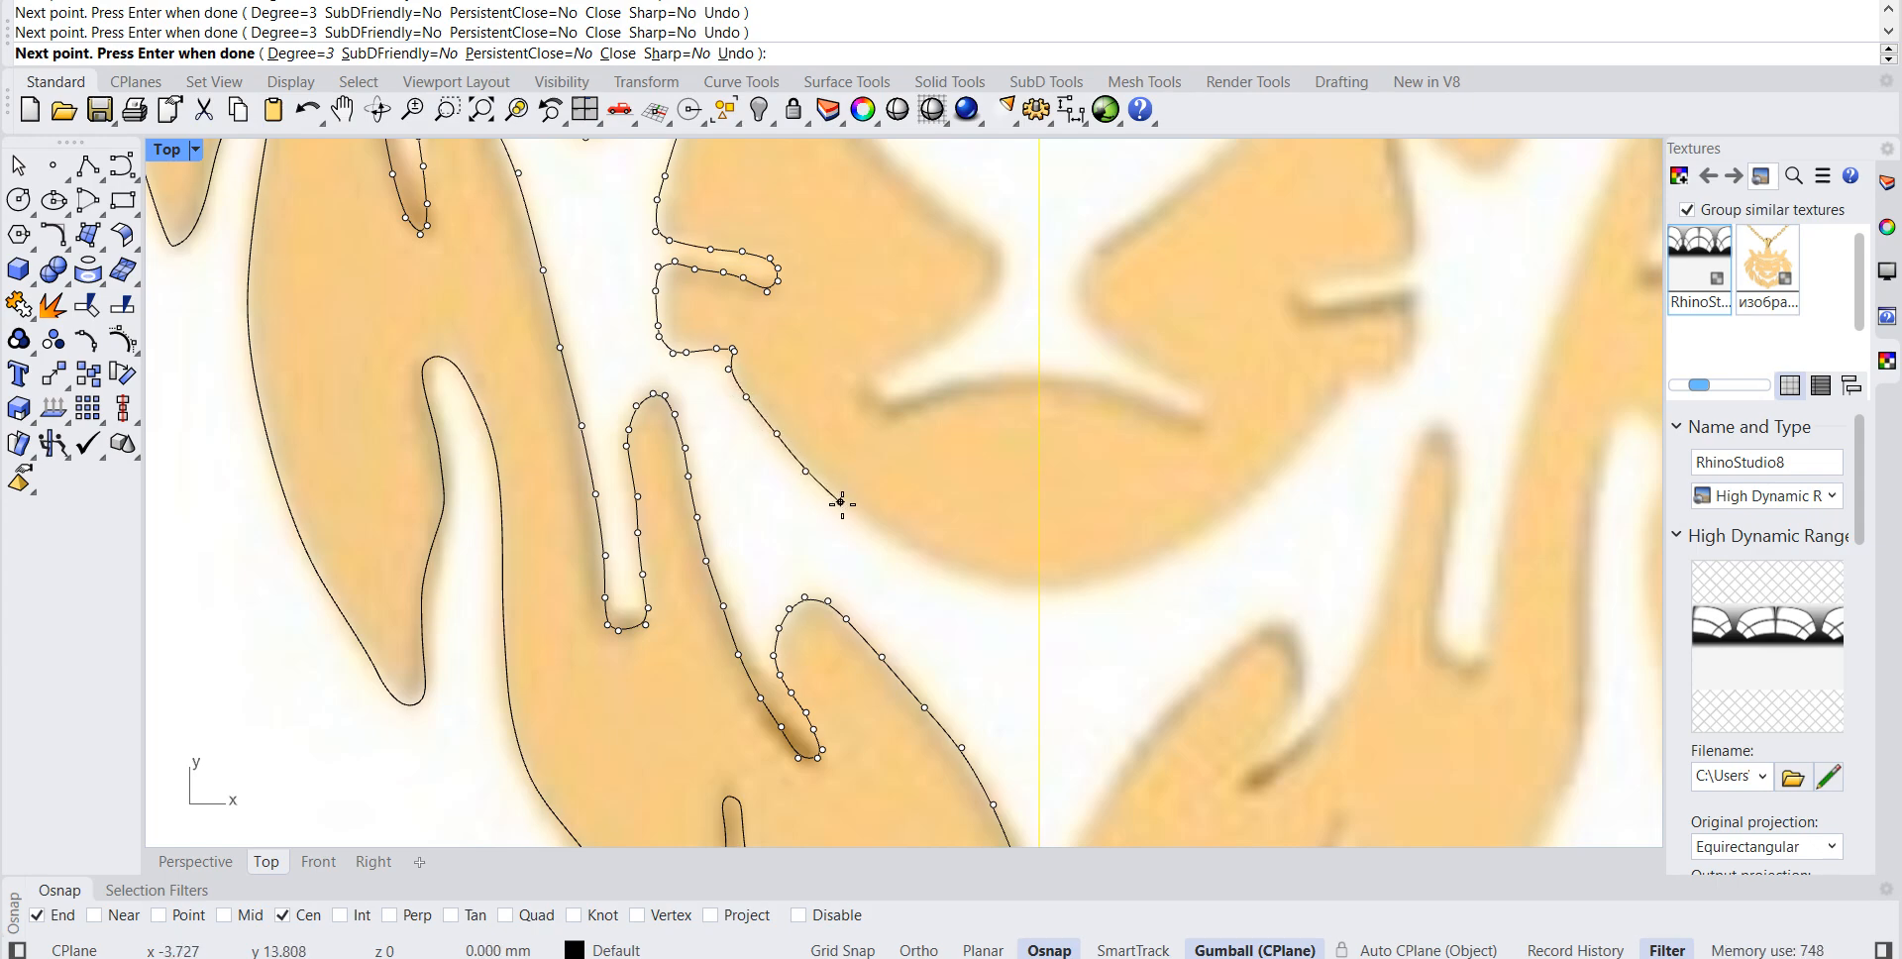
left_click(918, 560)
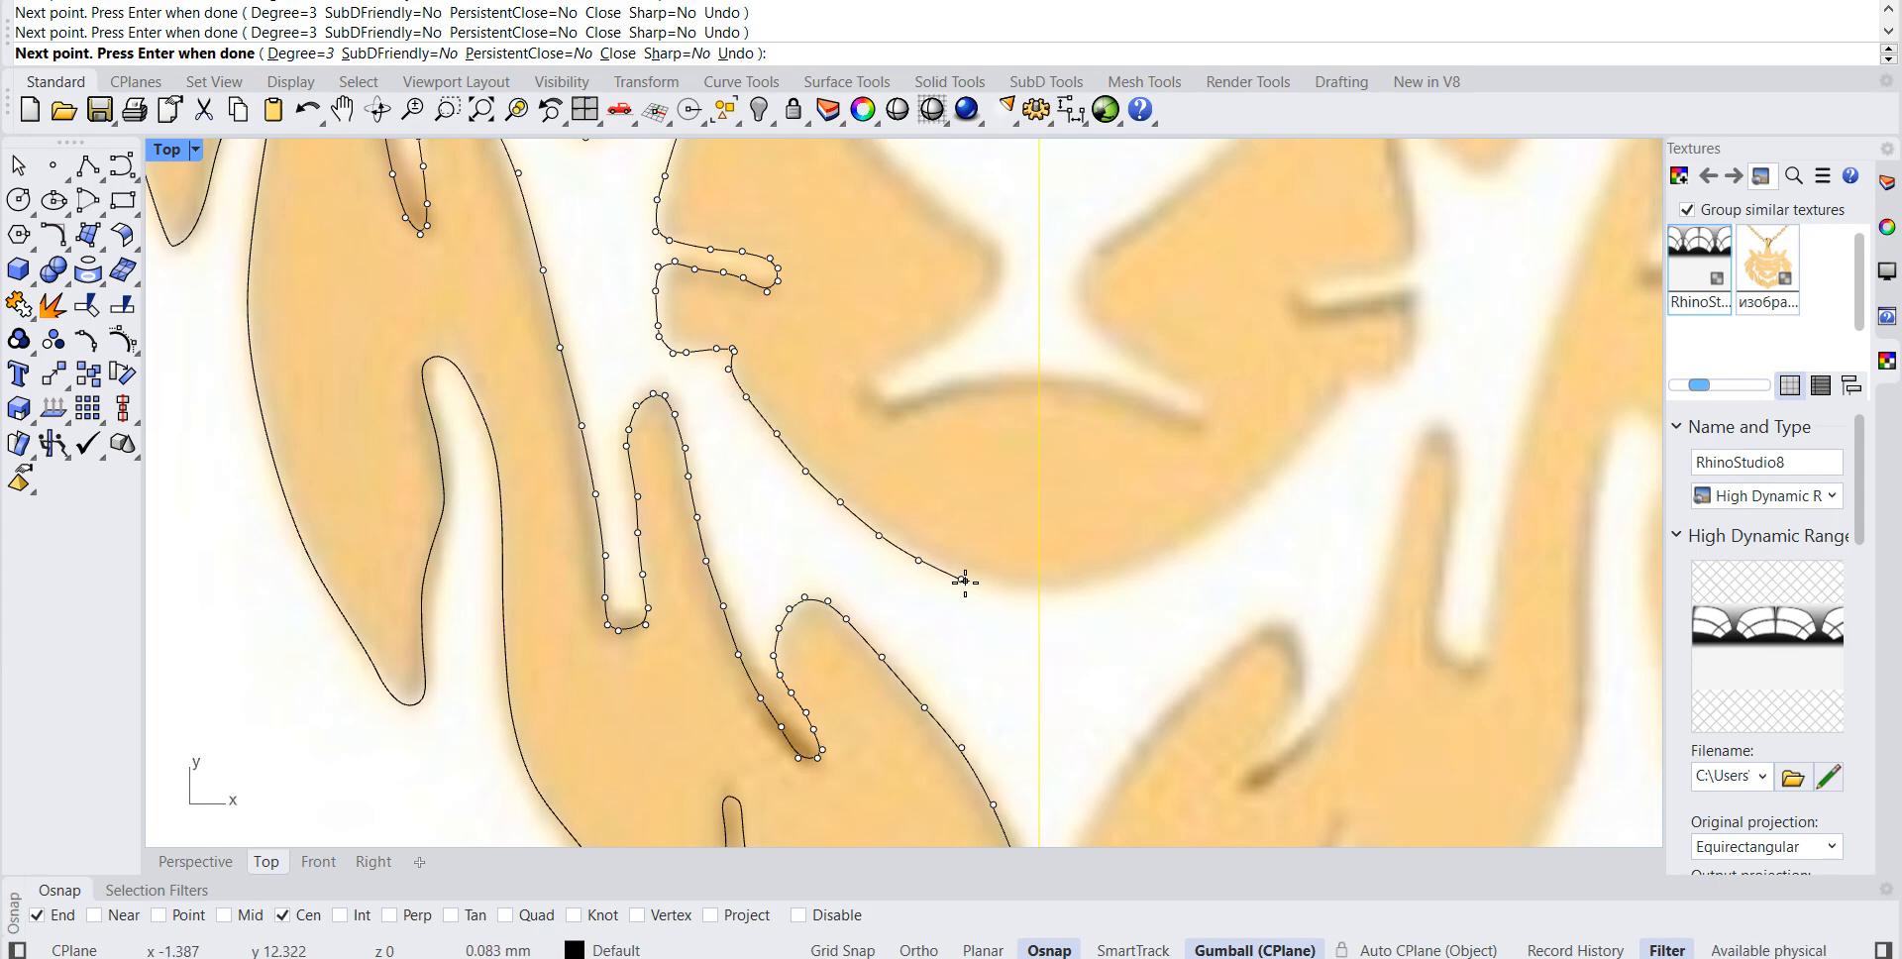
left_click(1038, 596)
right_click(1039, 595)
scroll(1031, 602, "down", 5)
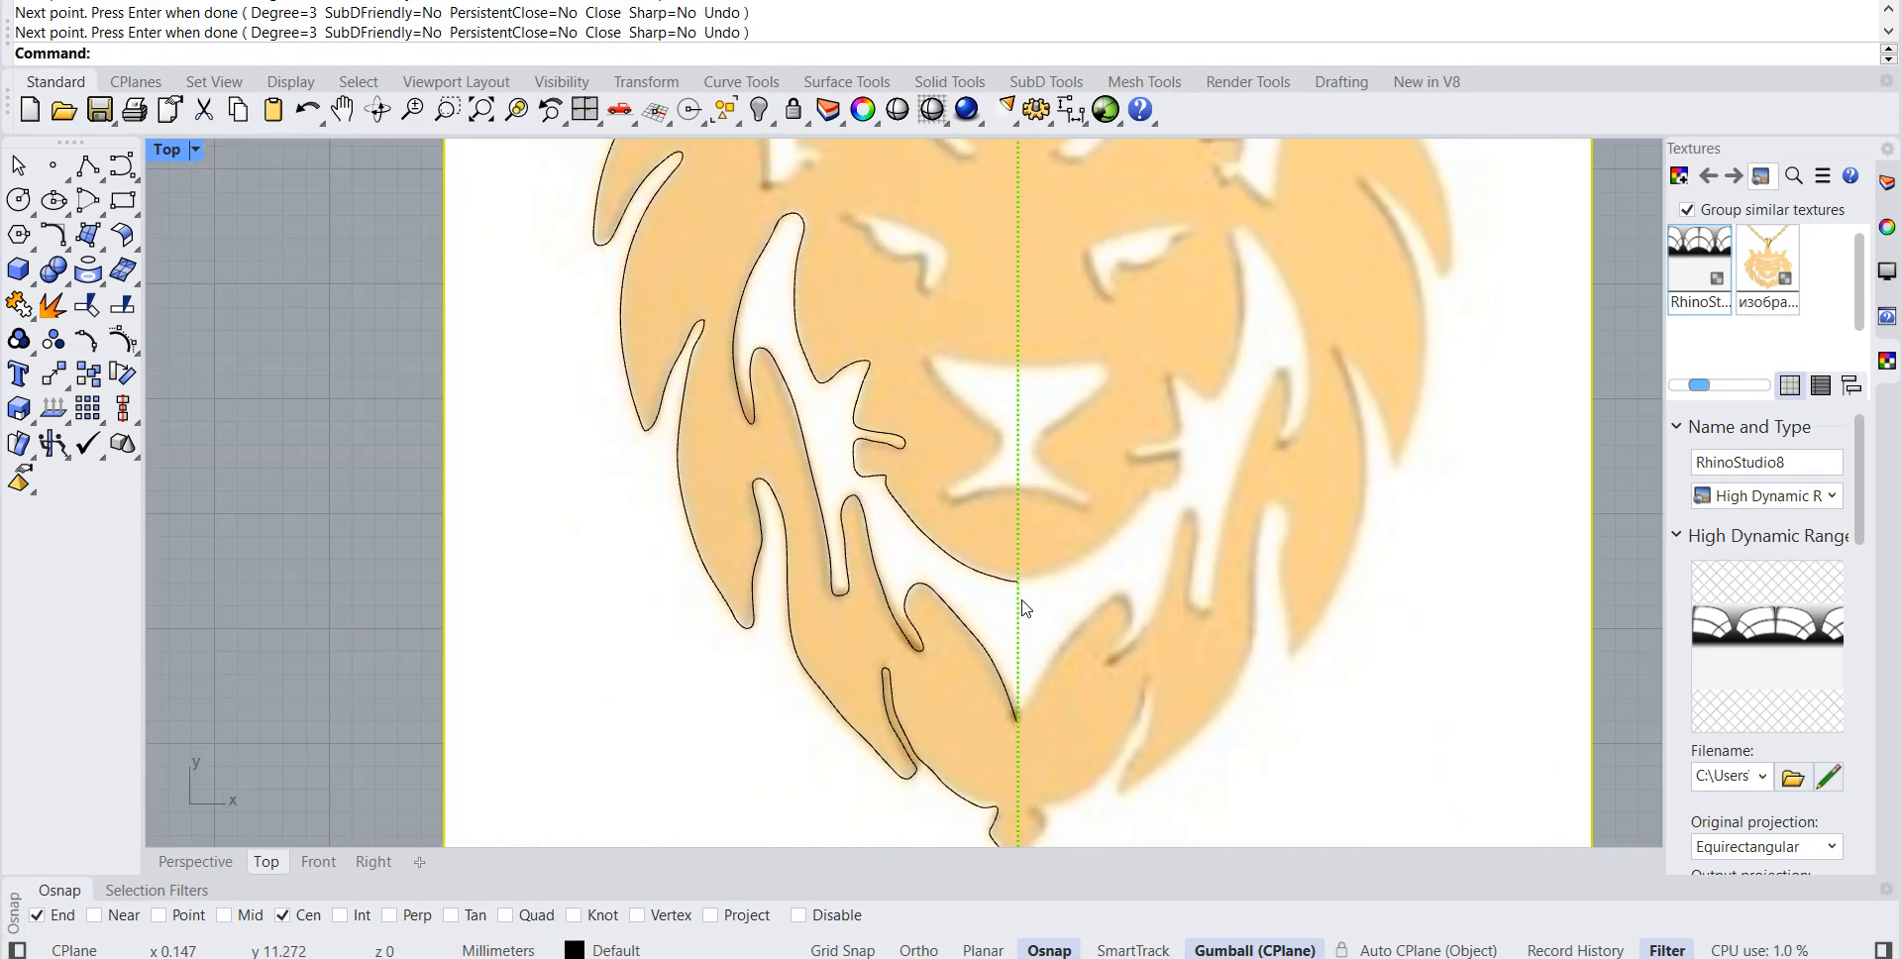
Step: Start a new control-point curve at the mouth's lower edge on the centre line and trace it around the left mouth corner
right_click_drag(1107, 387, 1087, 590)
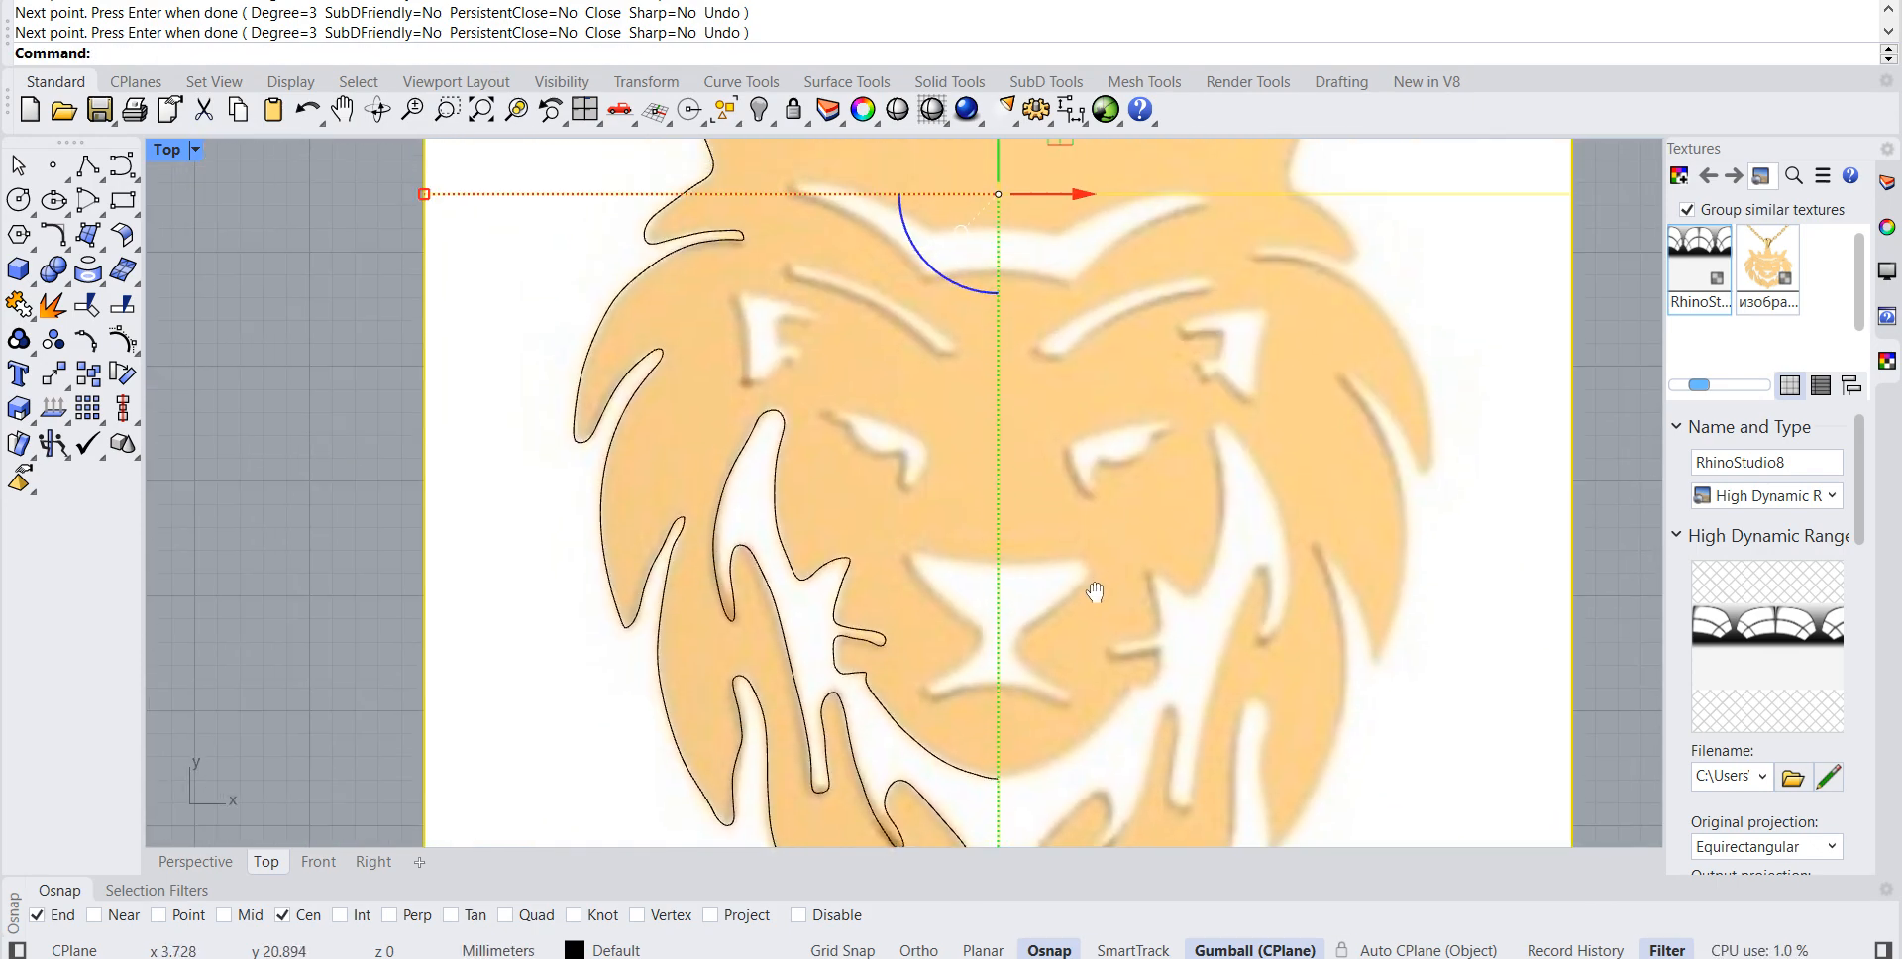
left_click(123, 166)
scroll(990, 688, "up", 5)
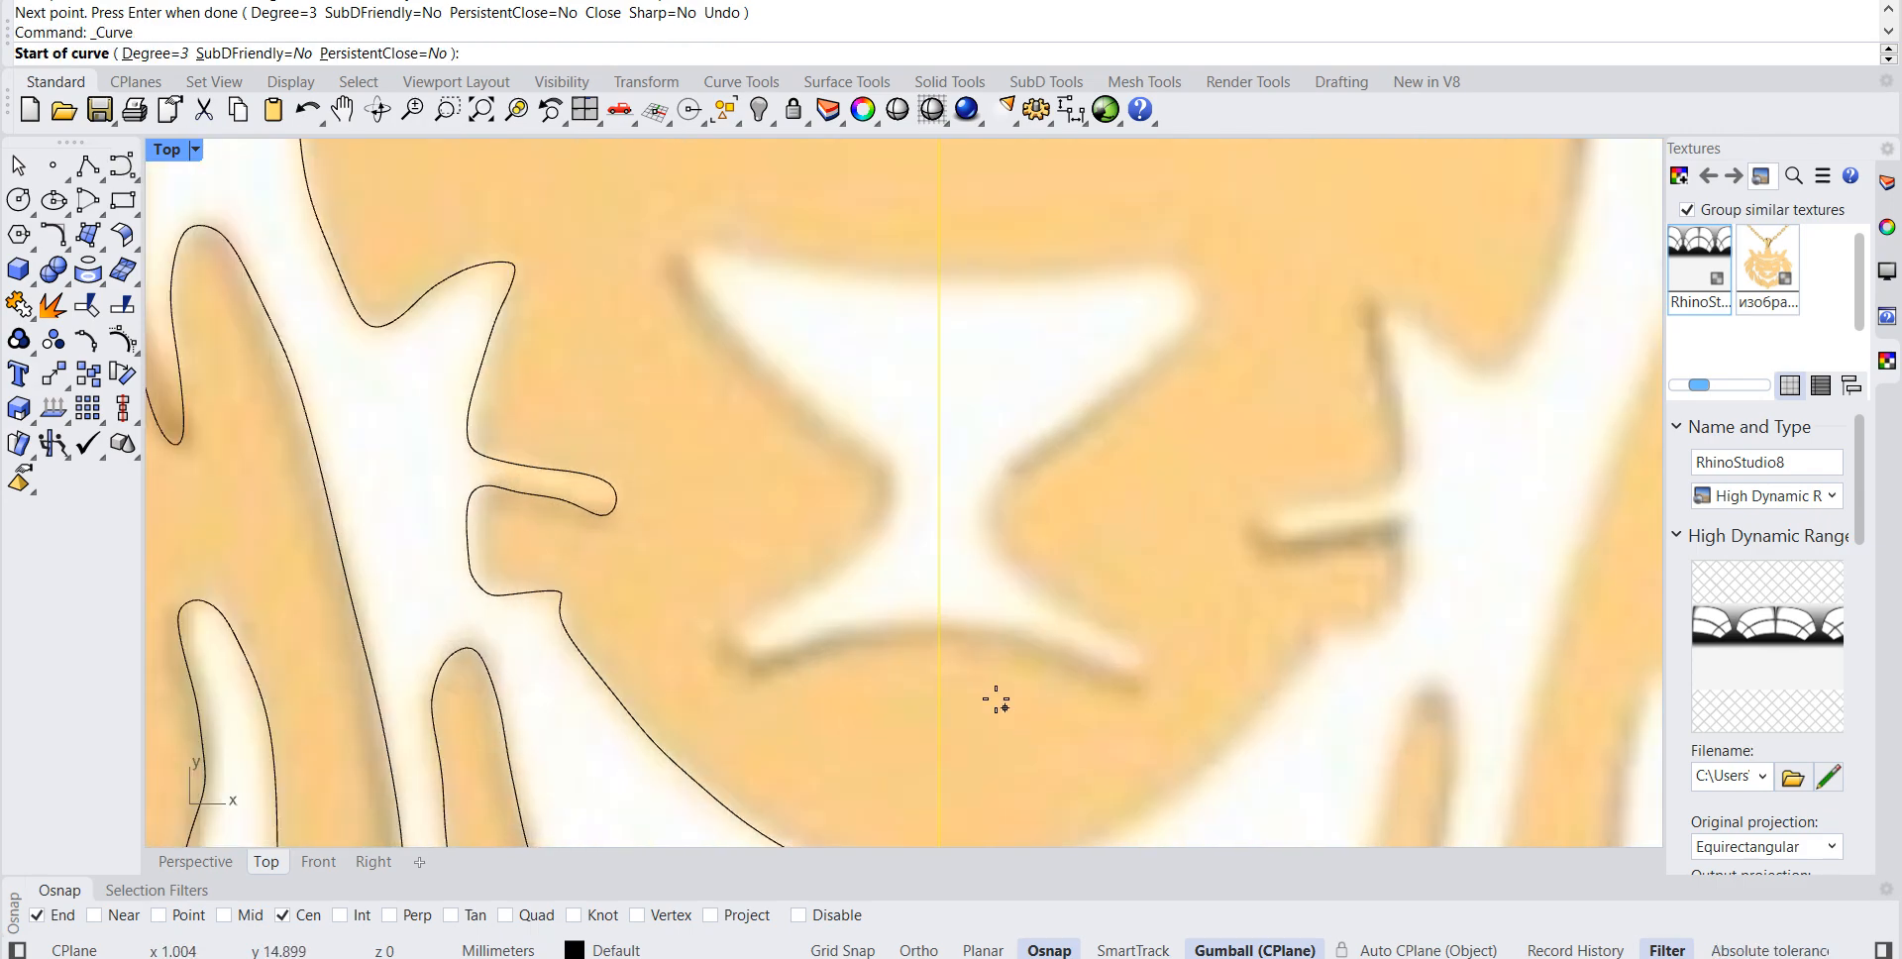
left_click(938, 624)
left_click(896, 629)
left_click(851, 632)
left_click(816, 649)
left_click(774, 664)
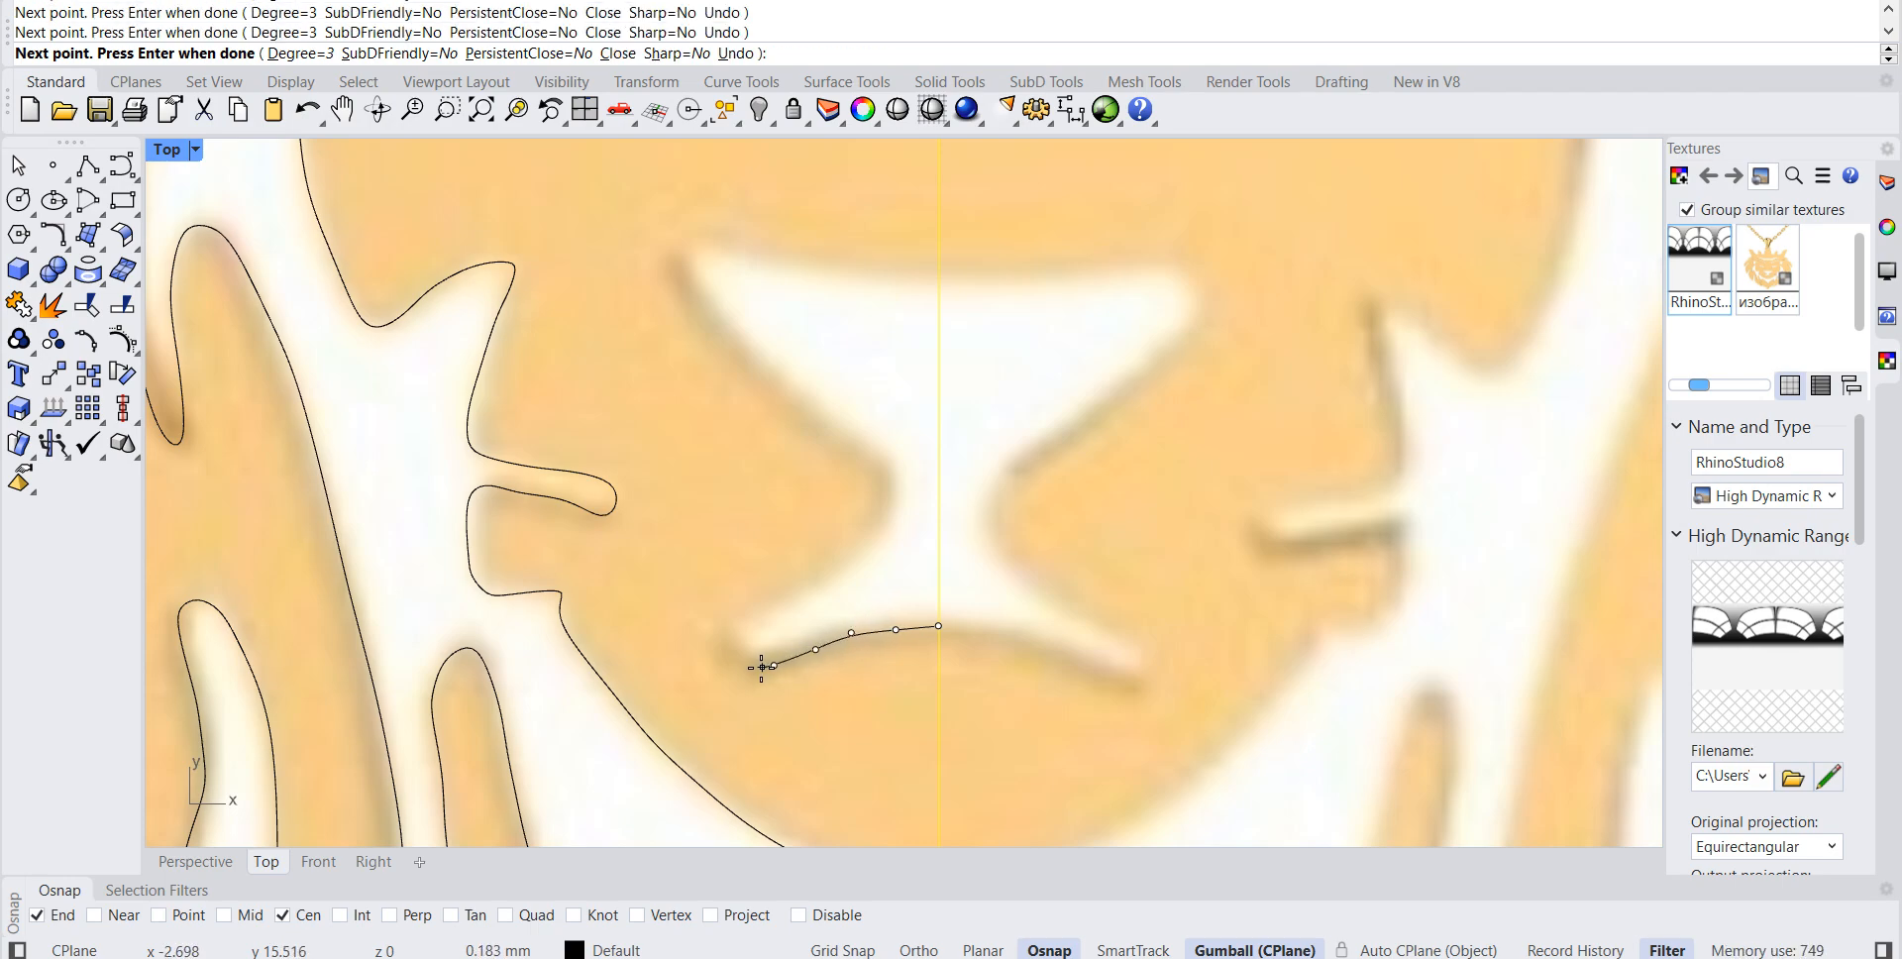
left_click(749, 659)
left_click(735, 642)
Step: Trace the mouth's upper edge from the left corner up through the narrow waist below the nose
left_click(756, 619)
left_click(795, 597)
left_click(834, 571)
left_click(853, 552)
left_click(883, 462)
Step: Continue the curve up the nose's slanted left side toward its upper left corner
left_click(851, 445)
left_click(812, 422)
left_click(777, 401)
left_click(746, 369)
left_click(723, 341)
left_click(706, 308)
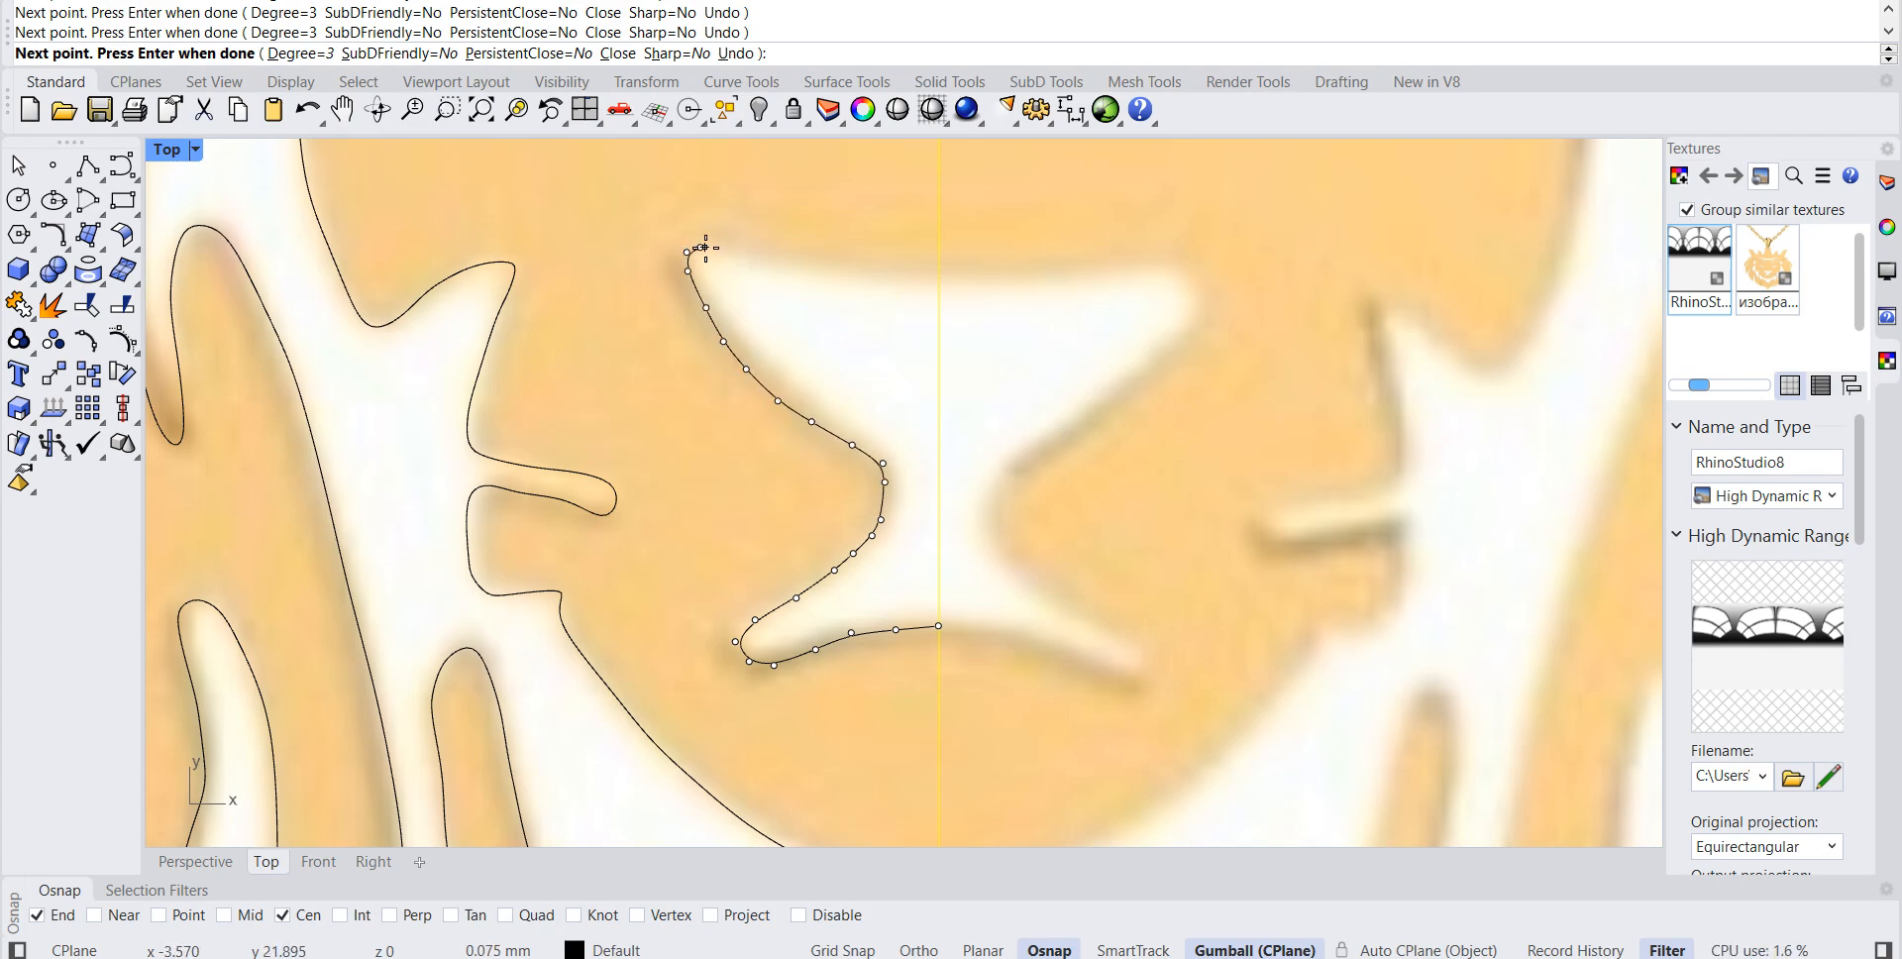
Step: Trace the nose's upper edge to the centre line and finish the curve
left_click(802, 268)
left_click(837, 275)
left_click(858, 277)
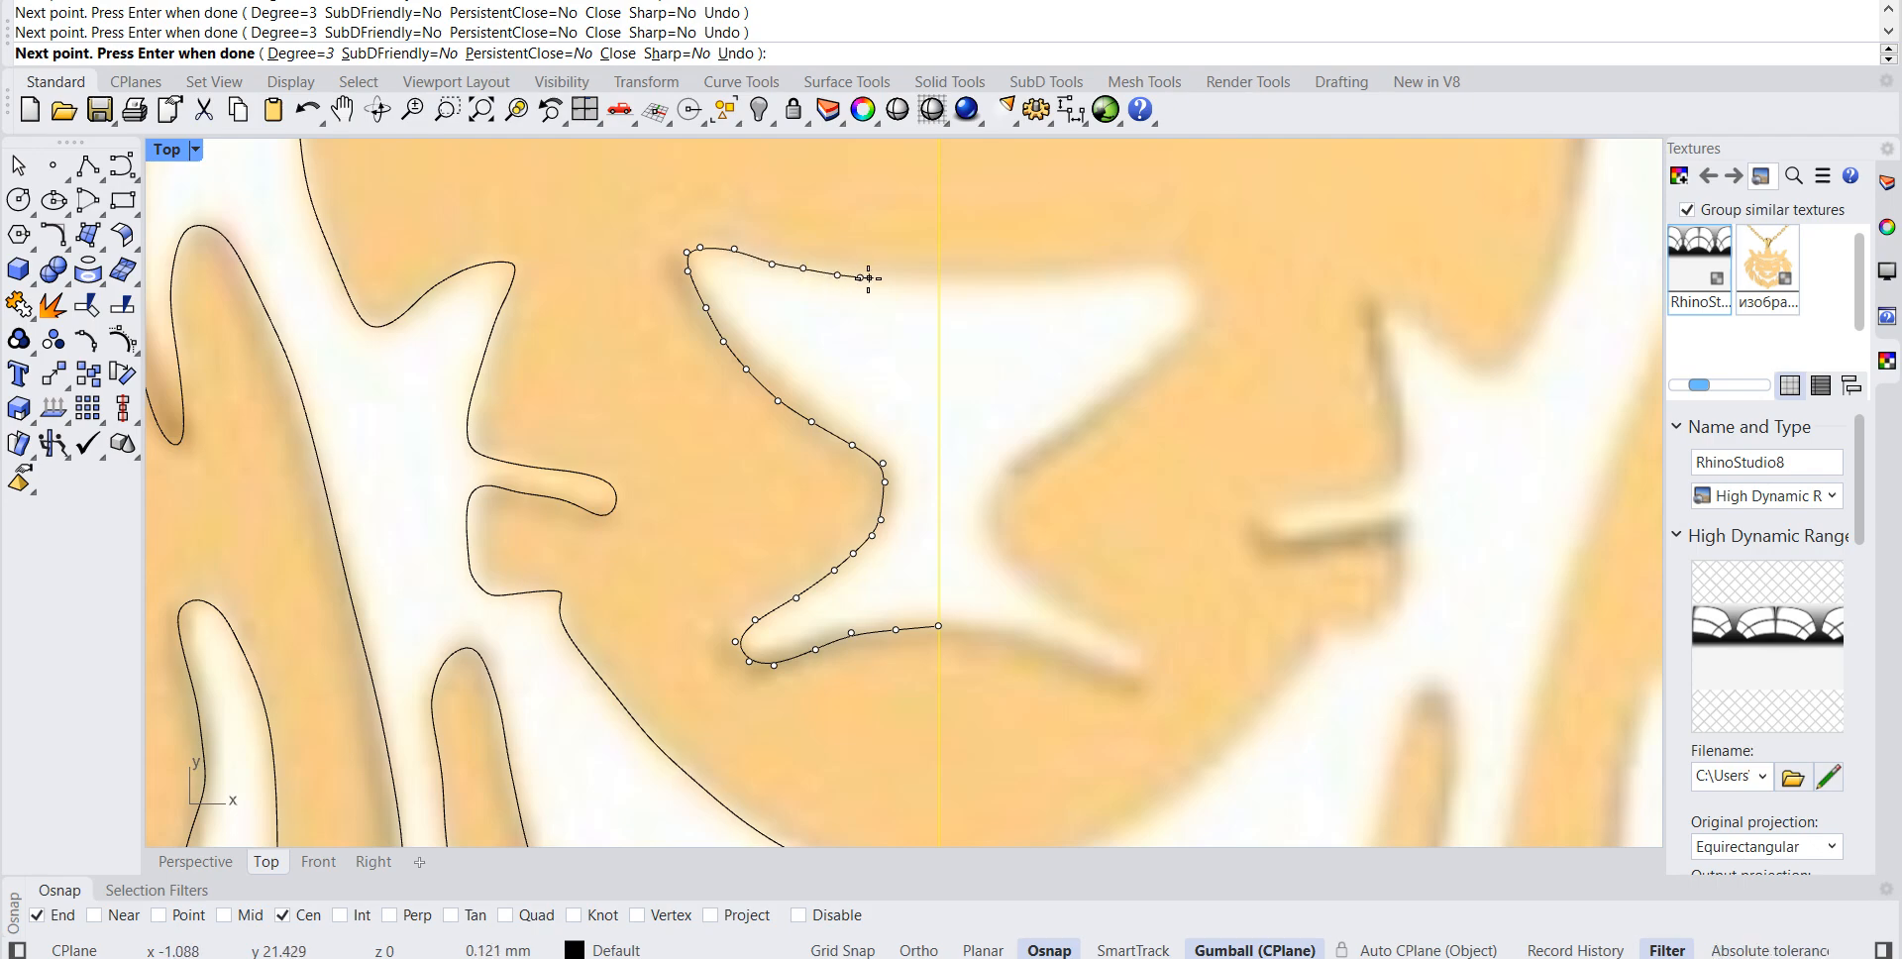
left_click(892, 277)
left_click(937, 276)
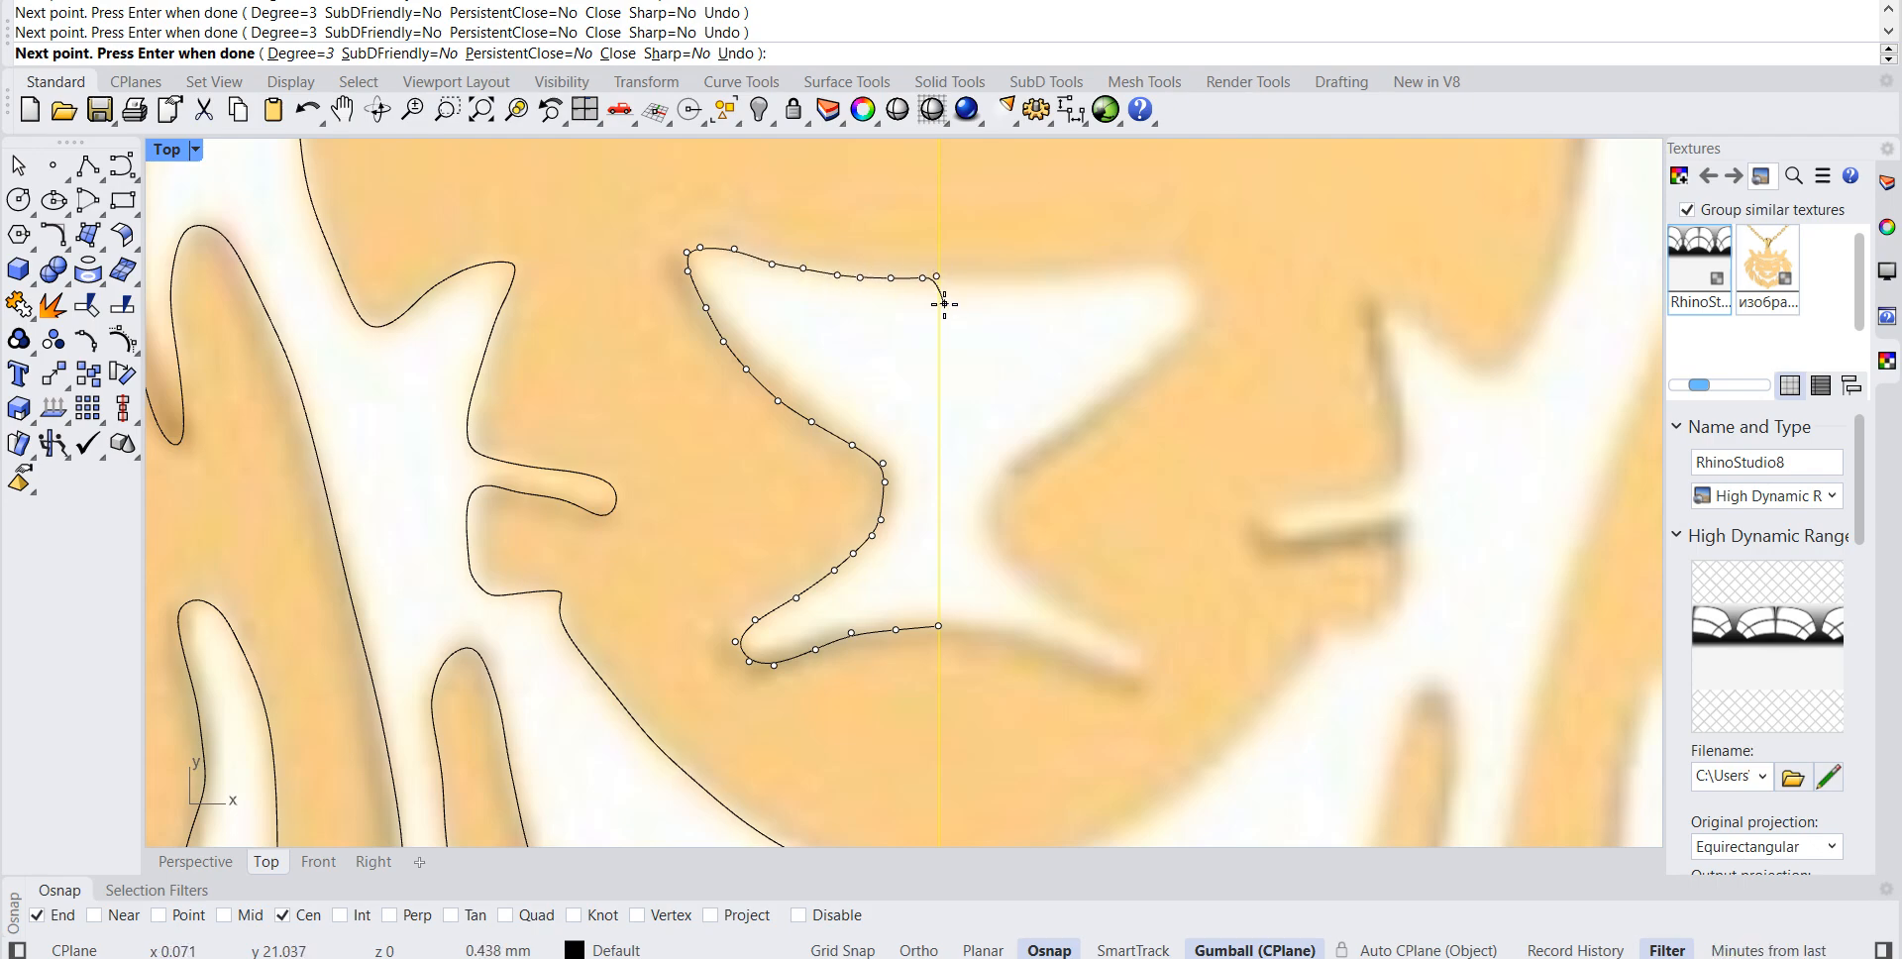
key("Return")
Step: Show the nose curve's control points and adjust the position of its upper end point near the centre line
scroll(946, 278, "up", 6)
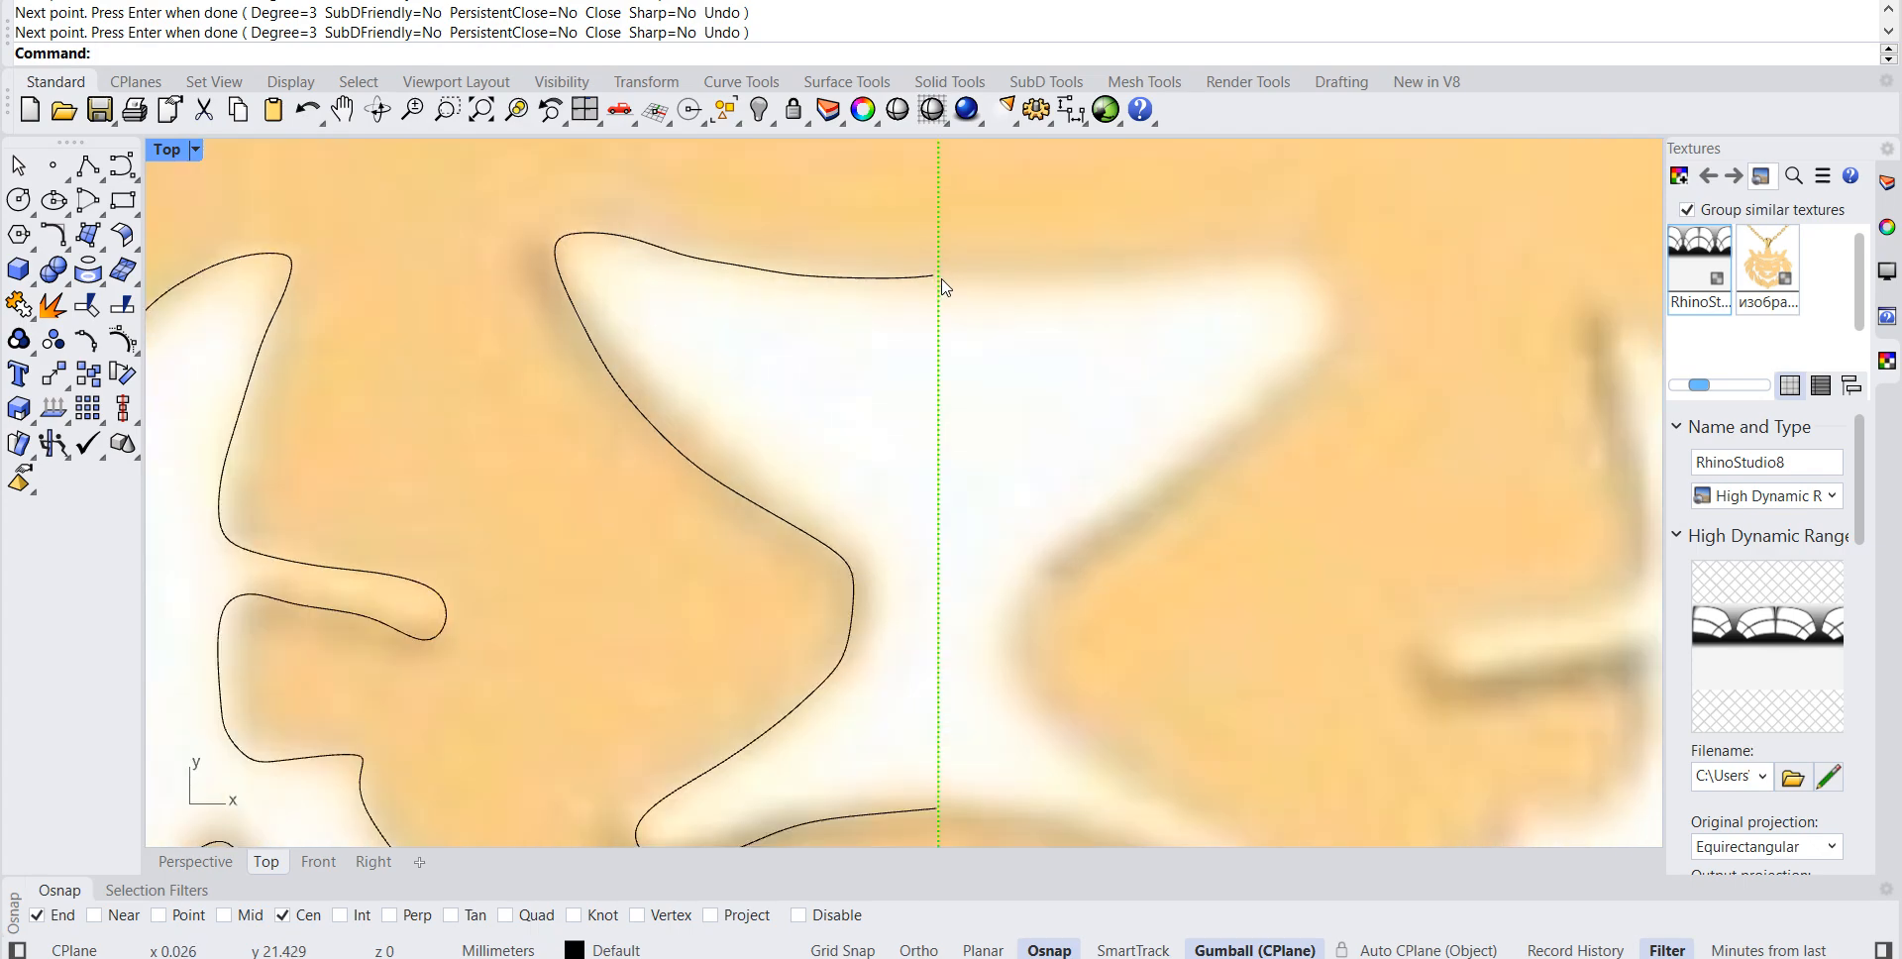
left_click(939, 299)
left_click(971, 339)
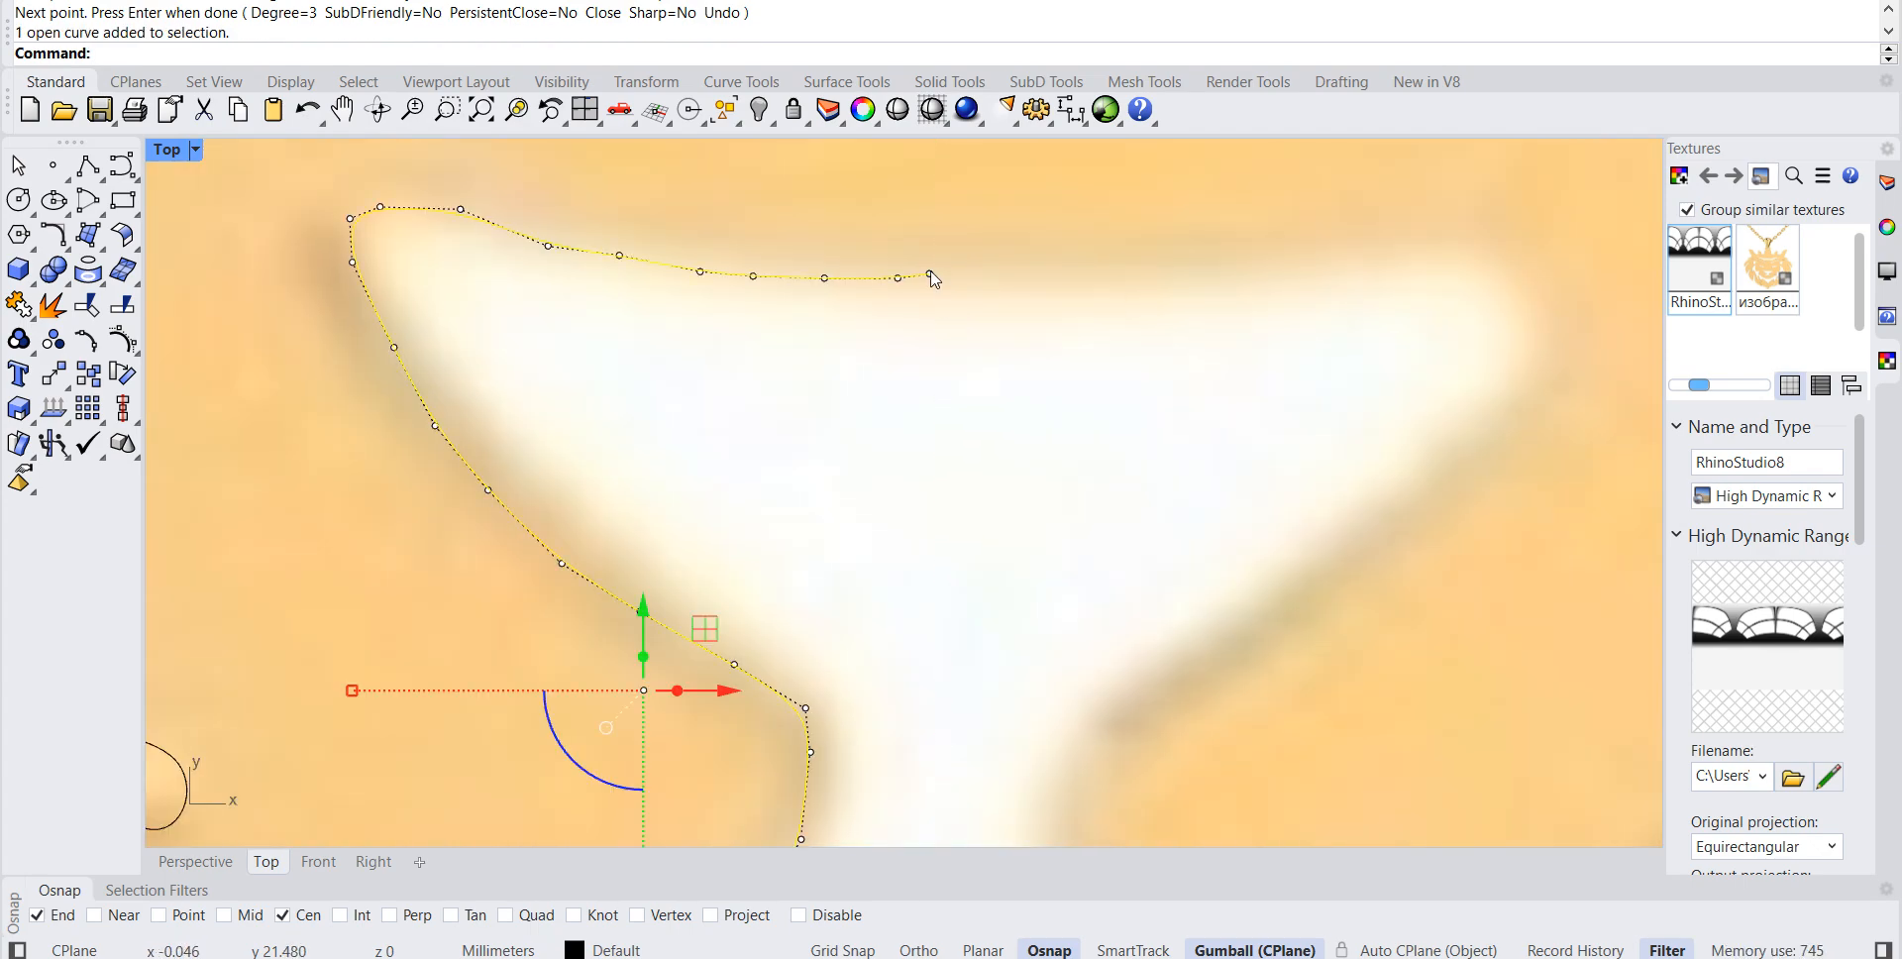
left_click(930, 274)
left_click(991, 332)
left_click_drag(937, 232, 946, 246)
scroll(901, 326, "down", 3)
left_click(912, 386)
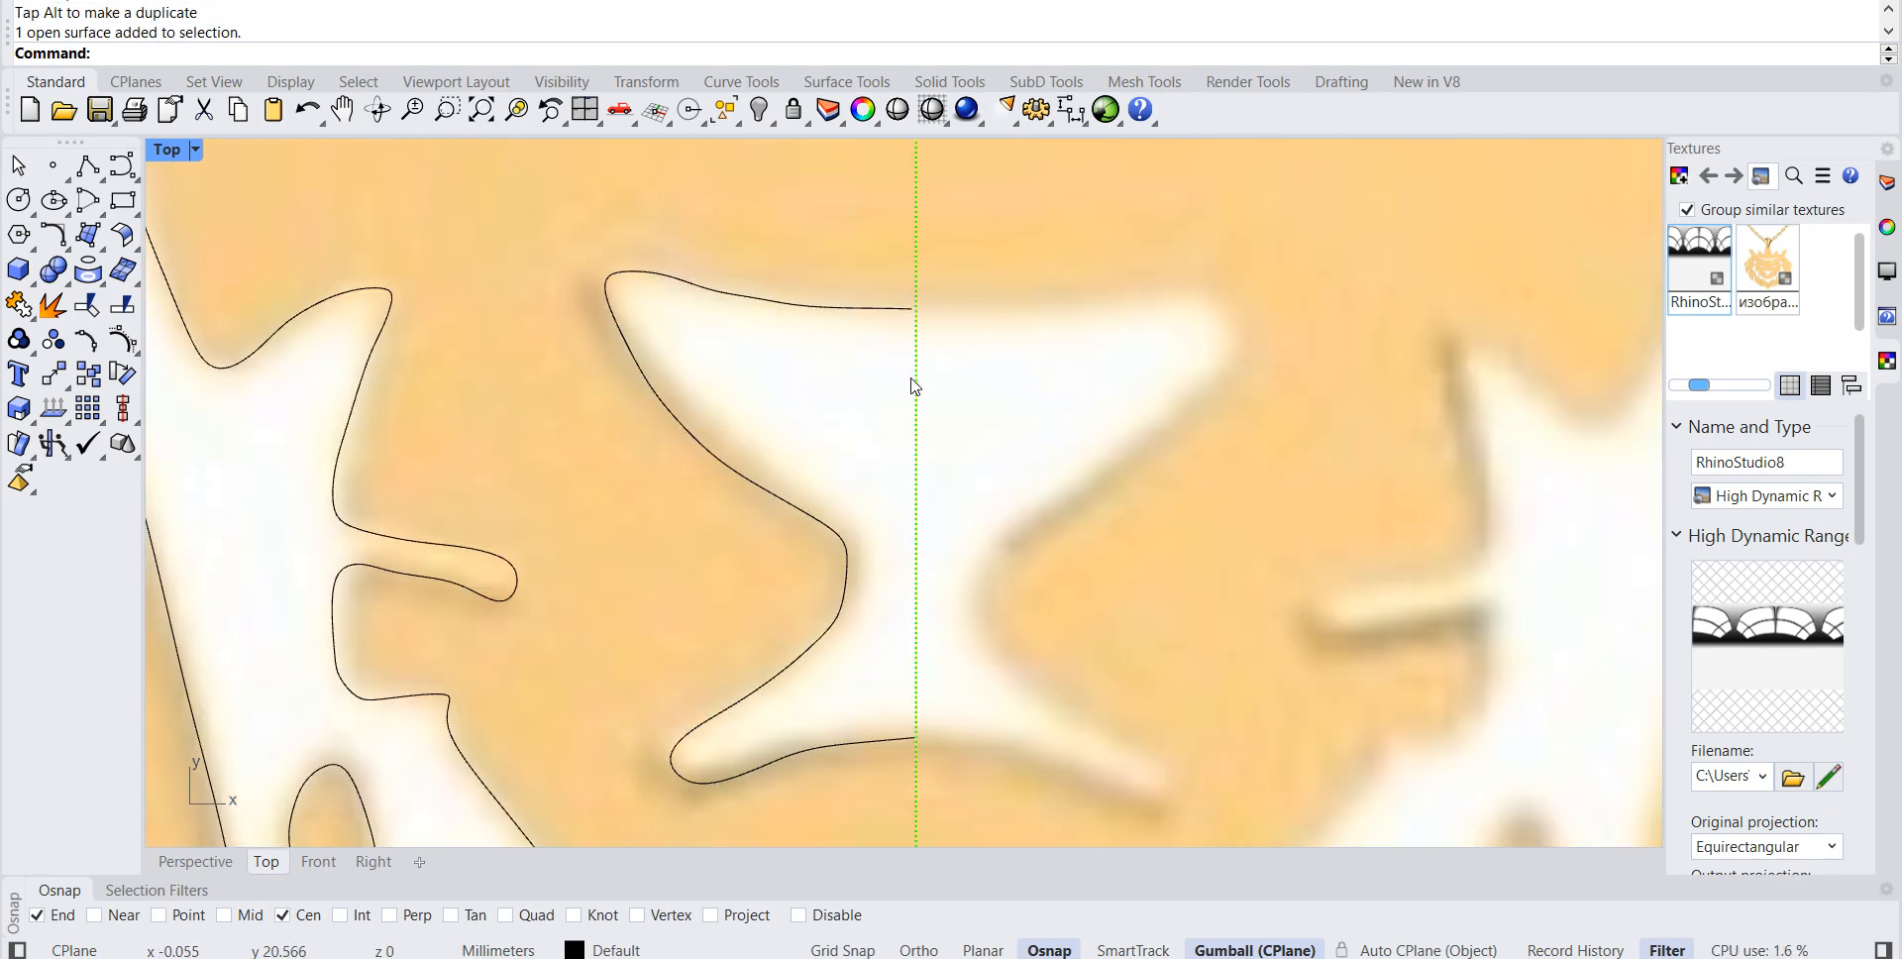
Step: Start a curve at the left eye's inner bend and trace around its downward tip up the side facing the centre line
scroll(1001, 440, "down", 2)
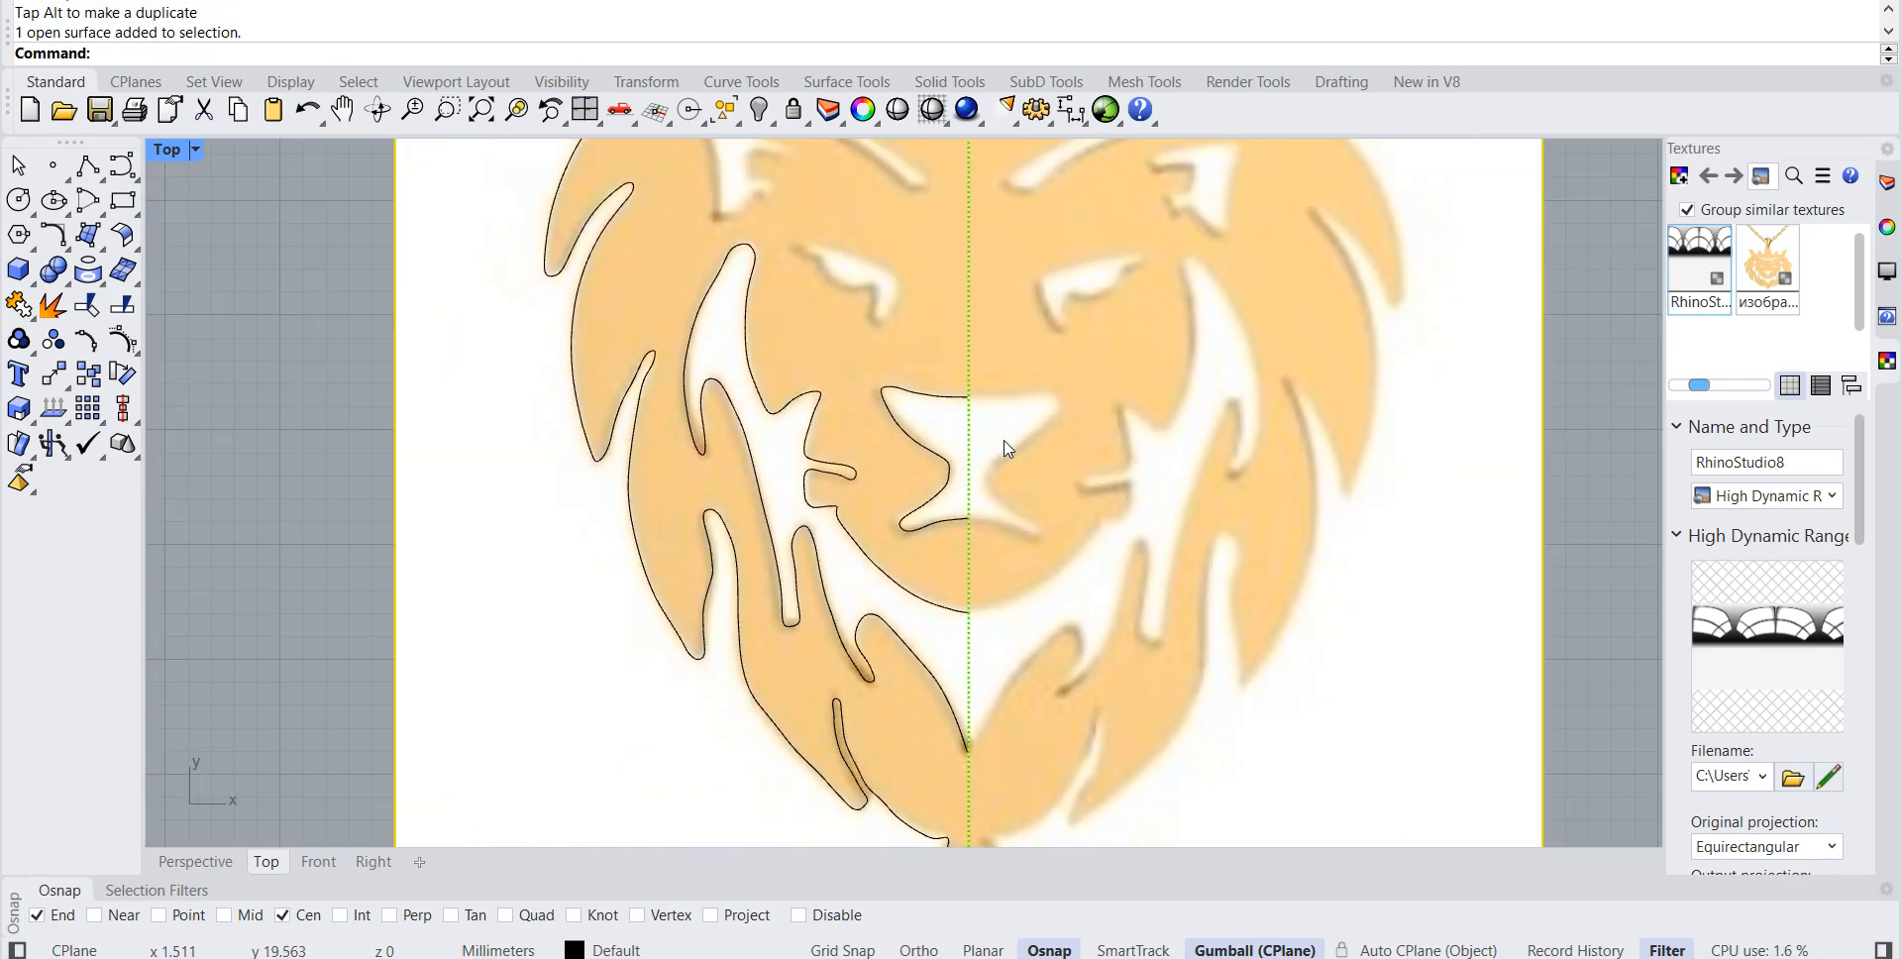
left_click(123, 169)
scroll(819, 327, "up", 6)
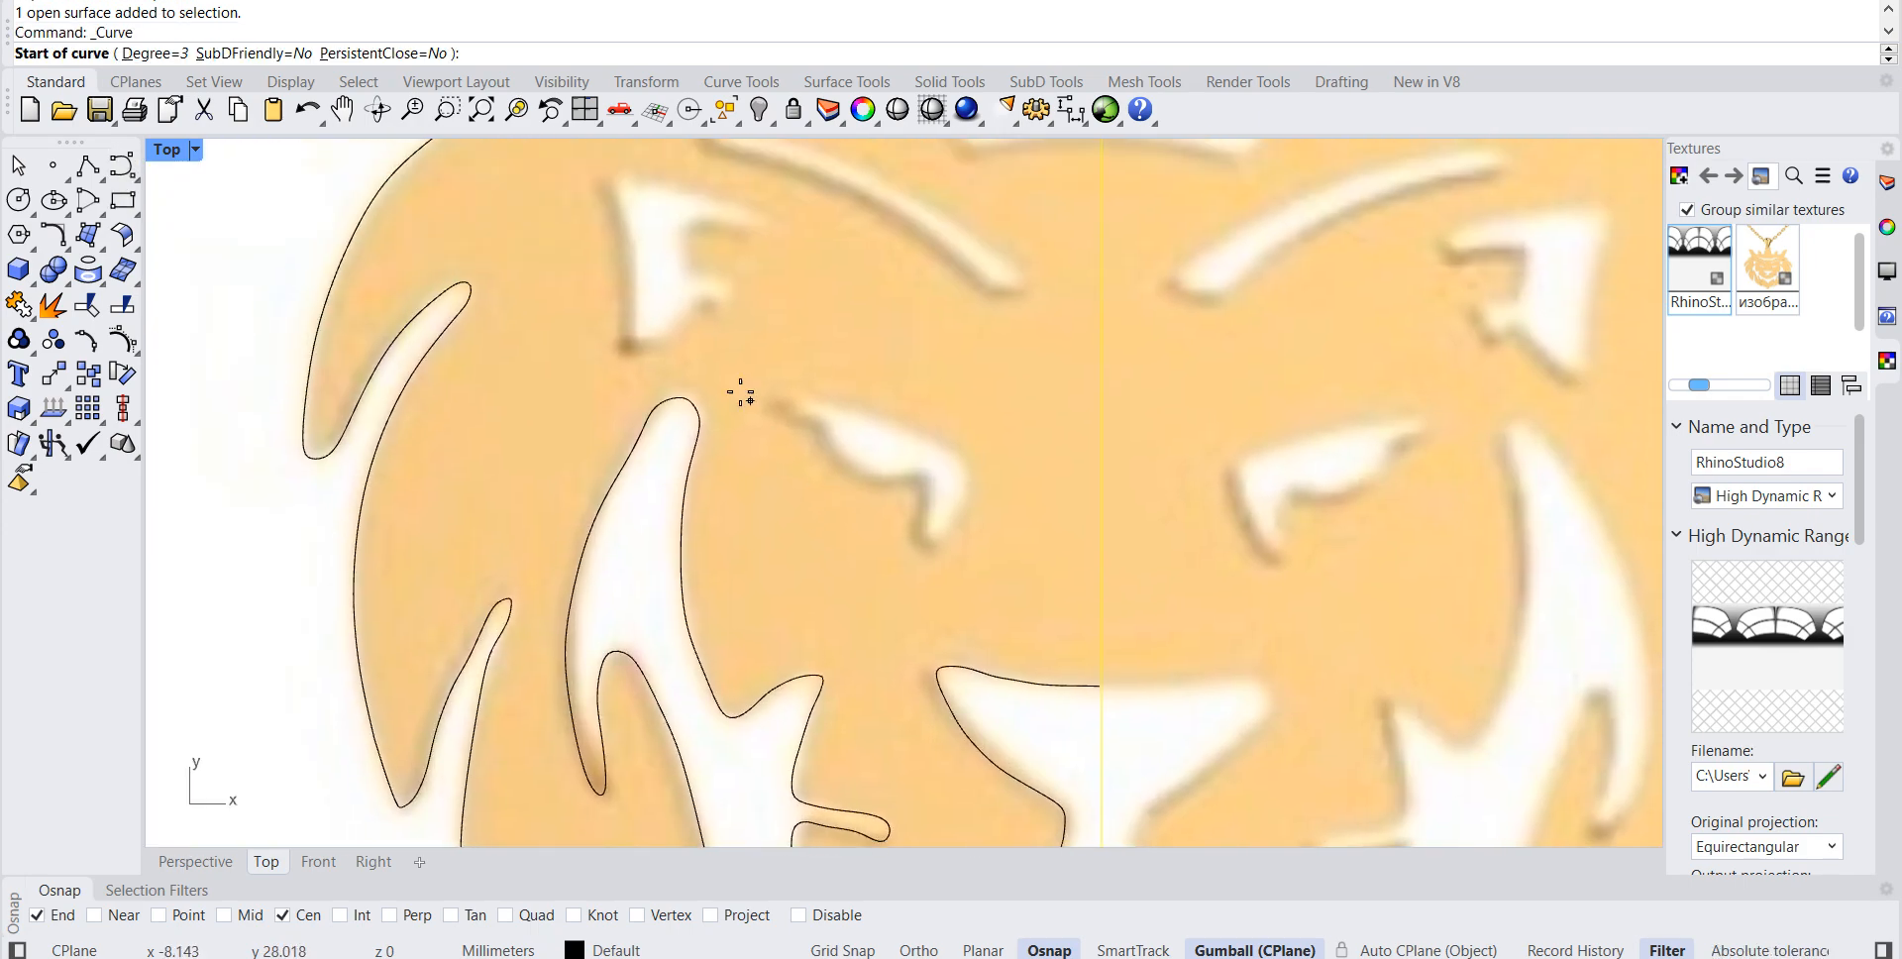
scroll(892, 572, "up", 6)
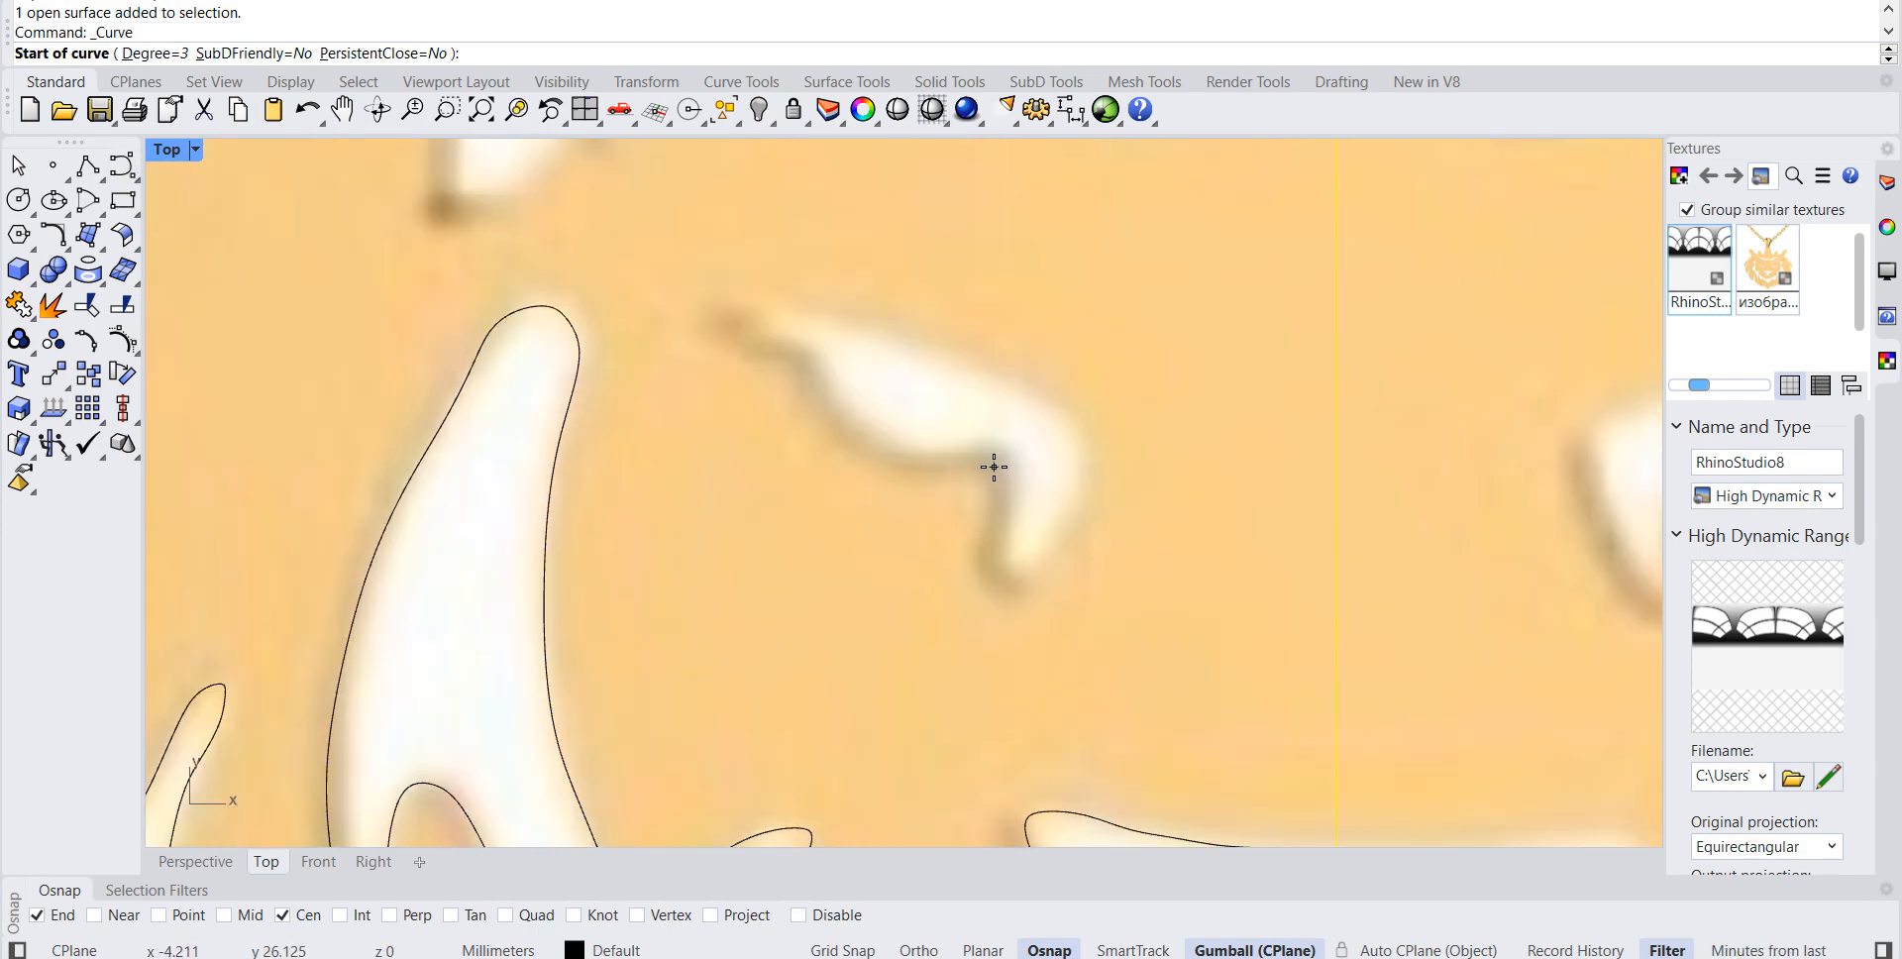
left_click(999, 462)
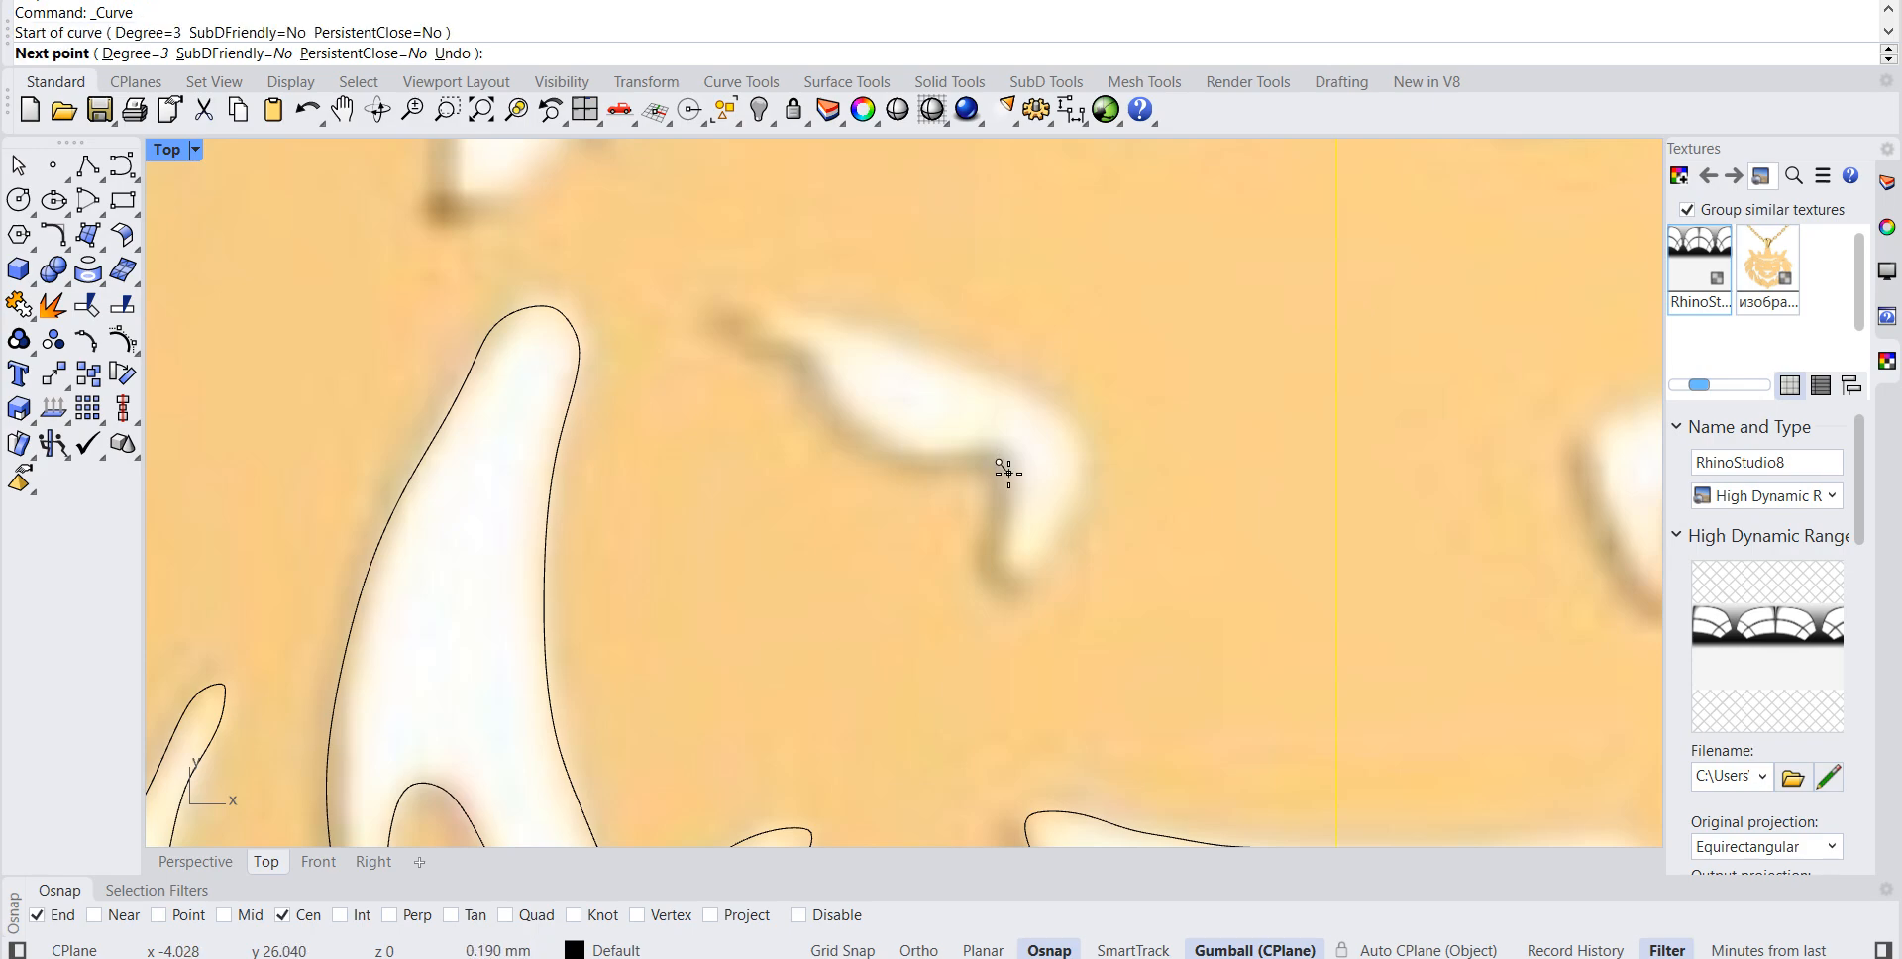
left_click(991, 530)
left_click(987, 562)
left_click(1045, 546)
left_click(1075, 495)
left_click(1084, 457)
Step: Trace the left eye's upper edge out to its pointed outer corner
left_click(1049, 400)
left_click(1011, 383)
left_click(964, 368)
left_click(889, 336)
left_click(852, 318)
left_click(782, 301)
left_click(752, 301)
left_click(731, 313)
Step: Trace around the eye's outer corner and along its lower edge, closing the curve at its start point
left_click(730, 325)
left_click(747, 341)
left_click(764, 345)
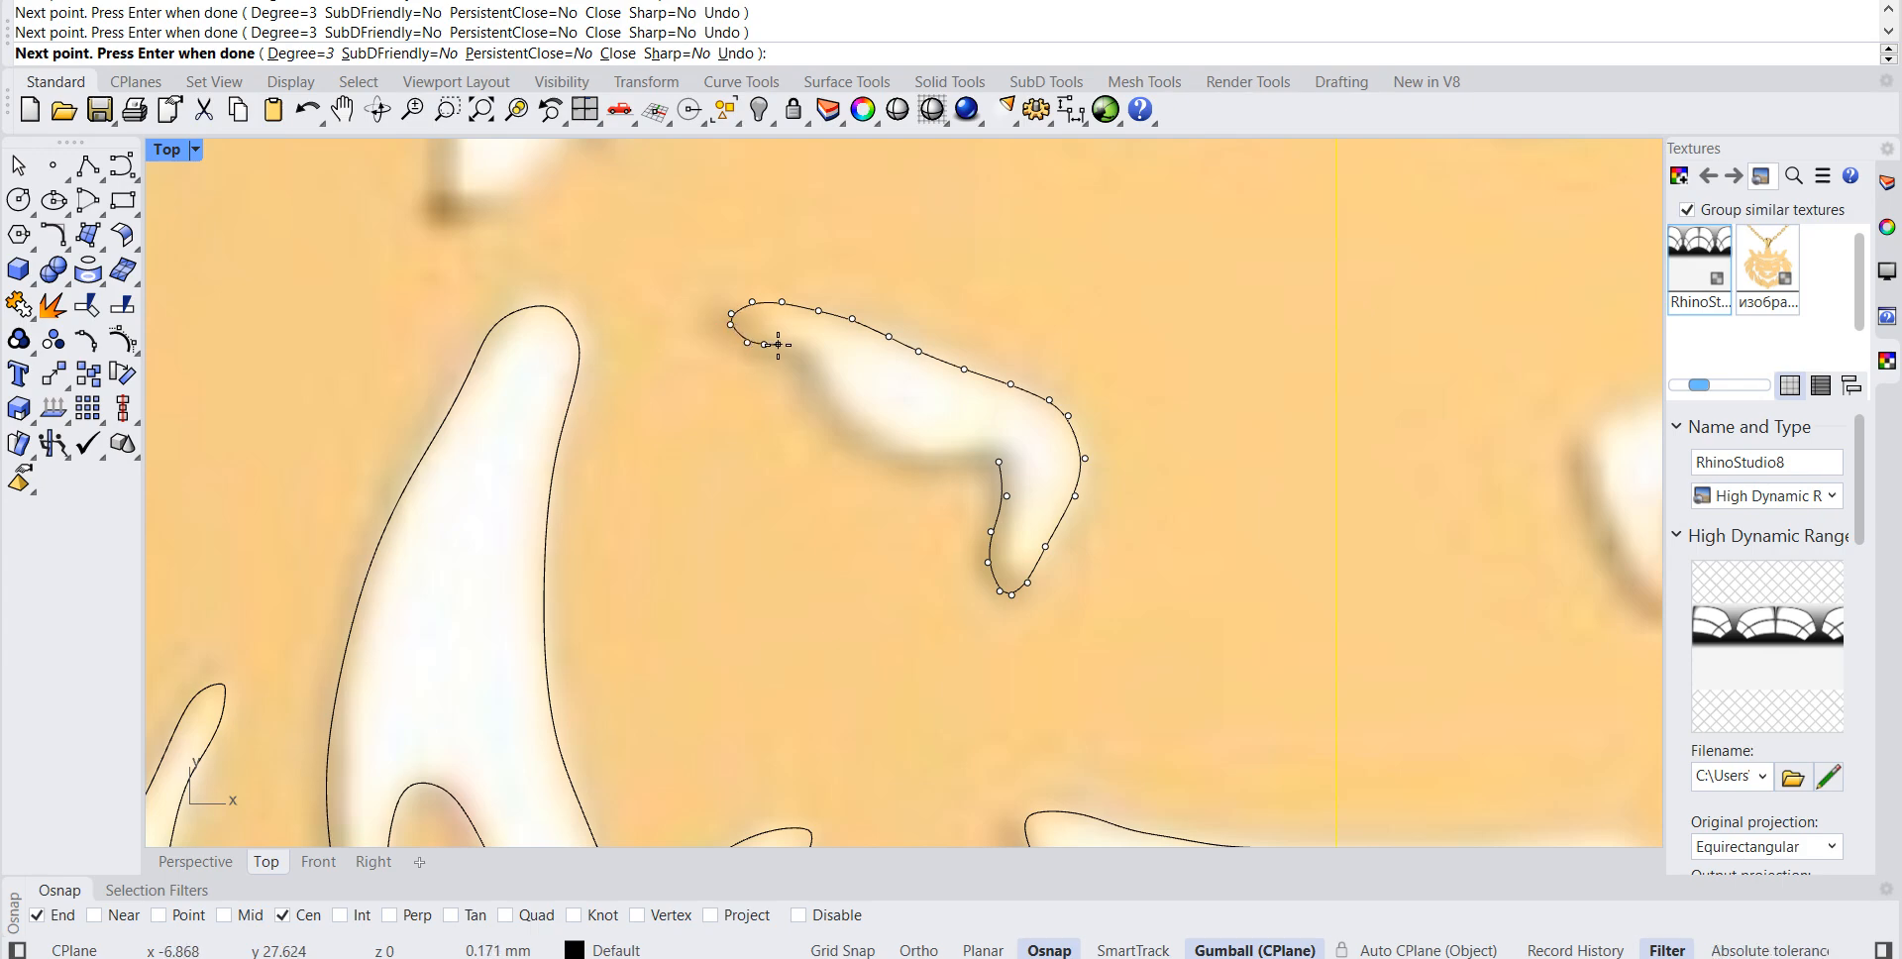
left_click(814, 379)
left_click(816, 417)
left_click(829, 428)
left_click(846, 445)
left_click(885, 456)
left_click(905, 459)
left_click(929, 460)
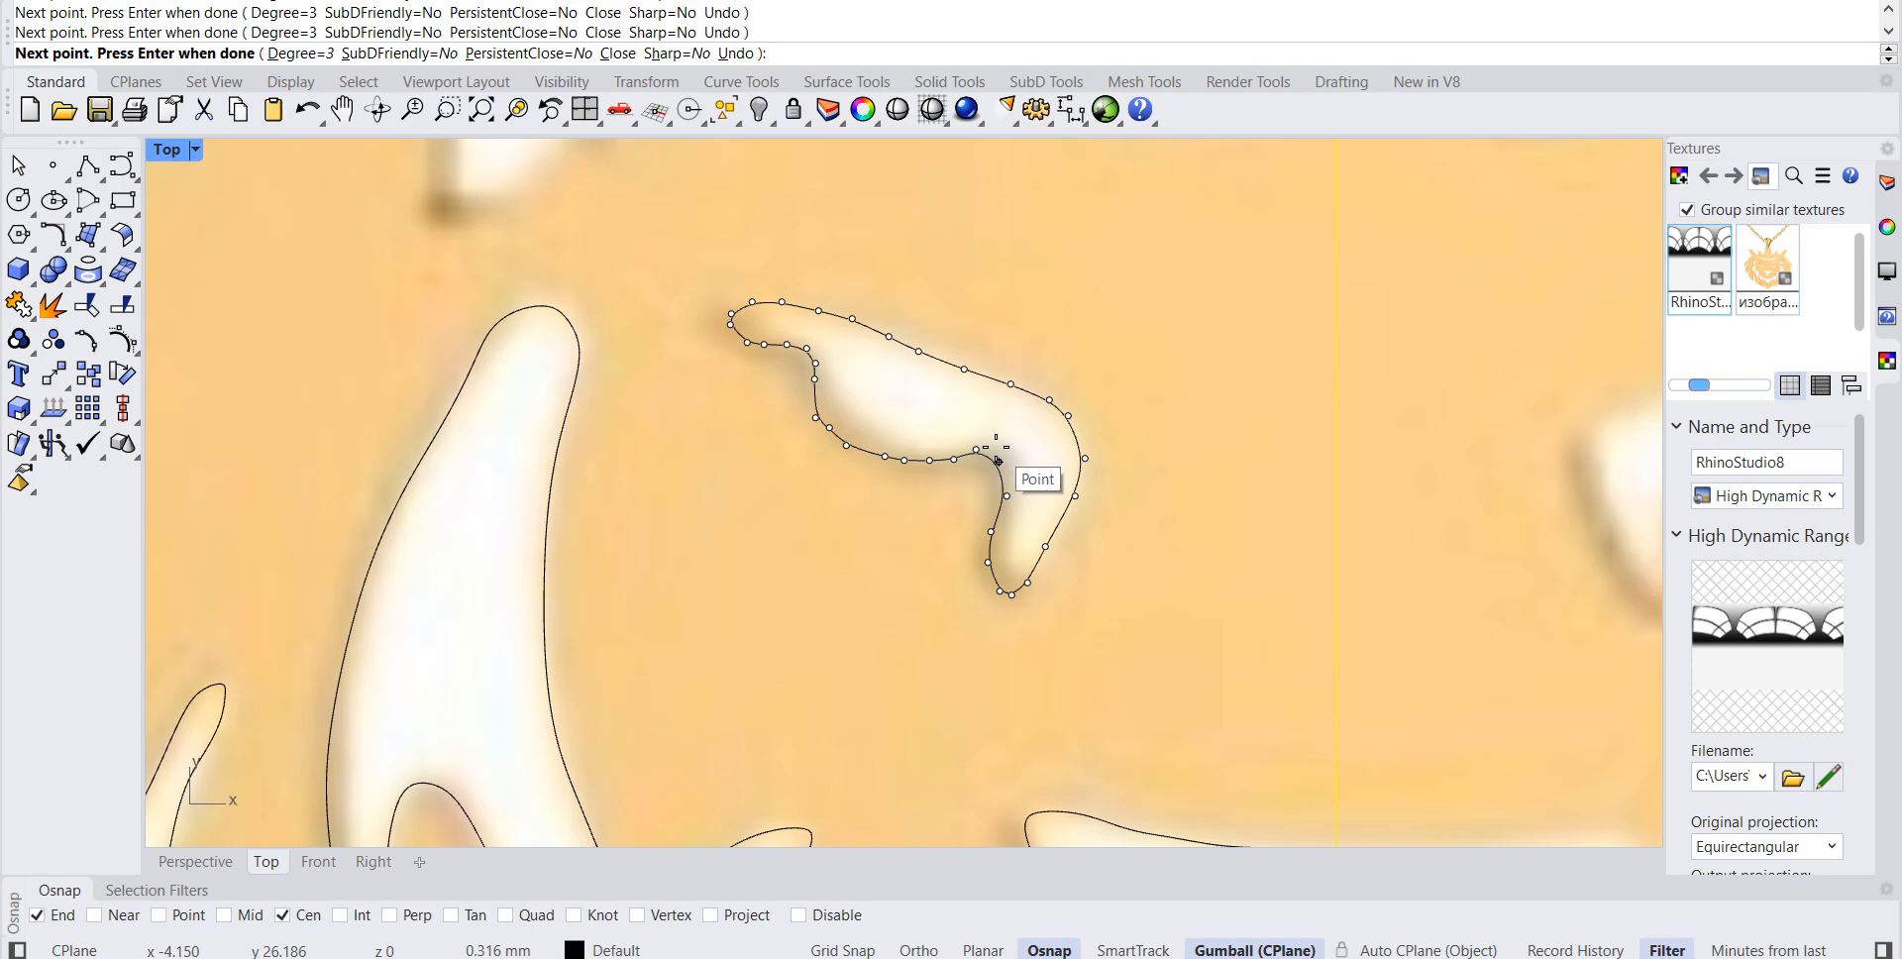
left_click(996, 457)
Step: Start a curve at the lower corner of the F-shaped opening above the left eye and trace up around its lower prong
right_click_drag(653, 246, 877, 653)
left_click(122, 166)
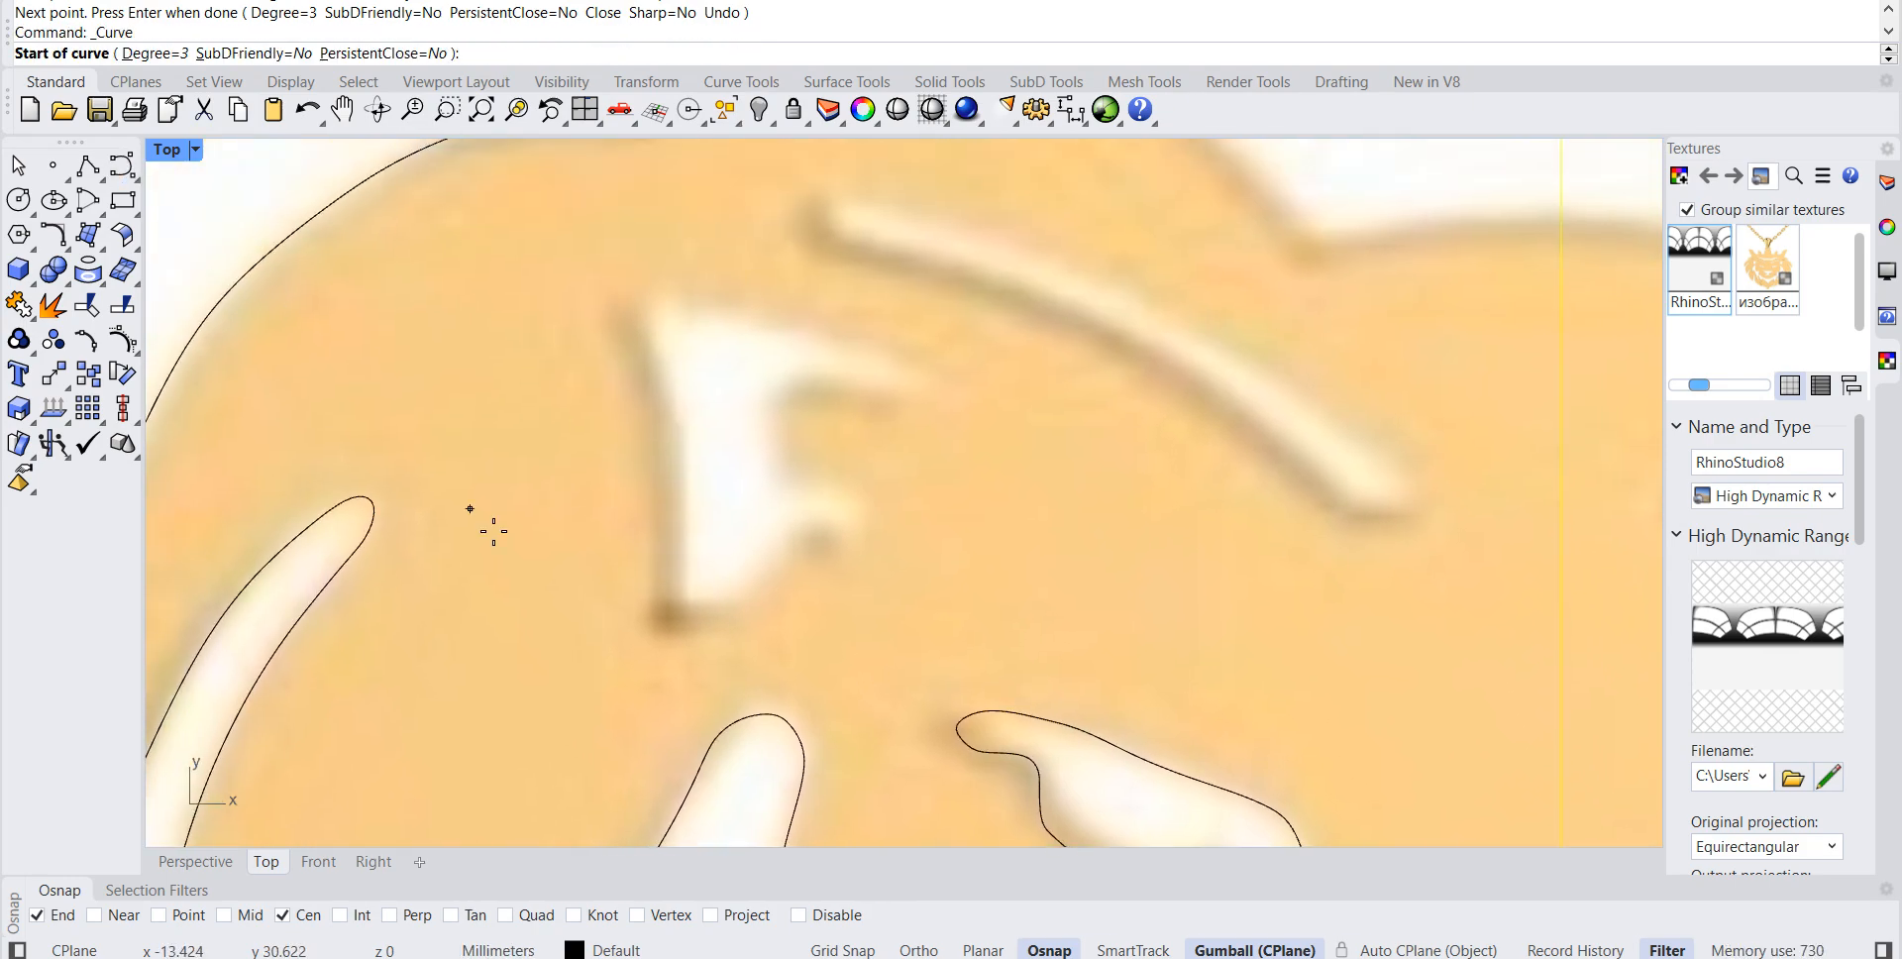
left_click(672, 623)
left_click(701, 611)
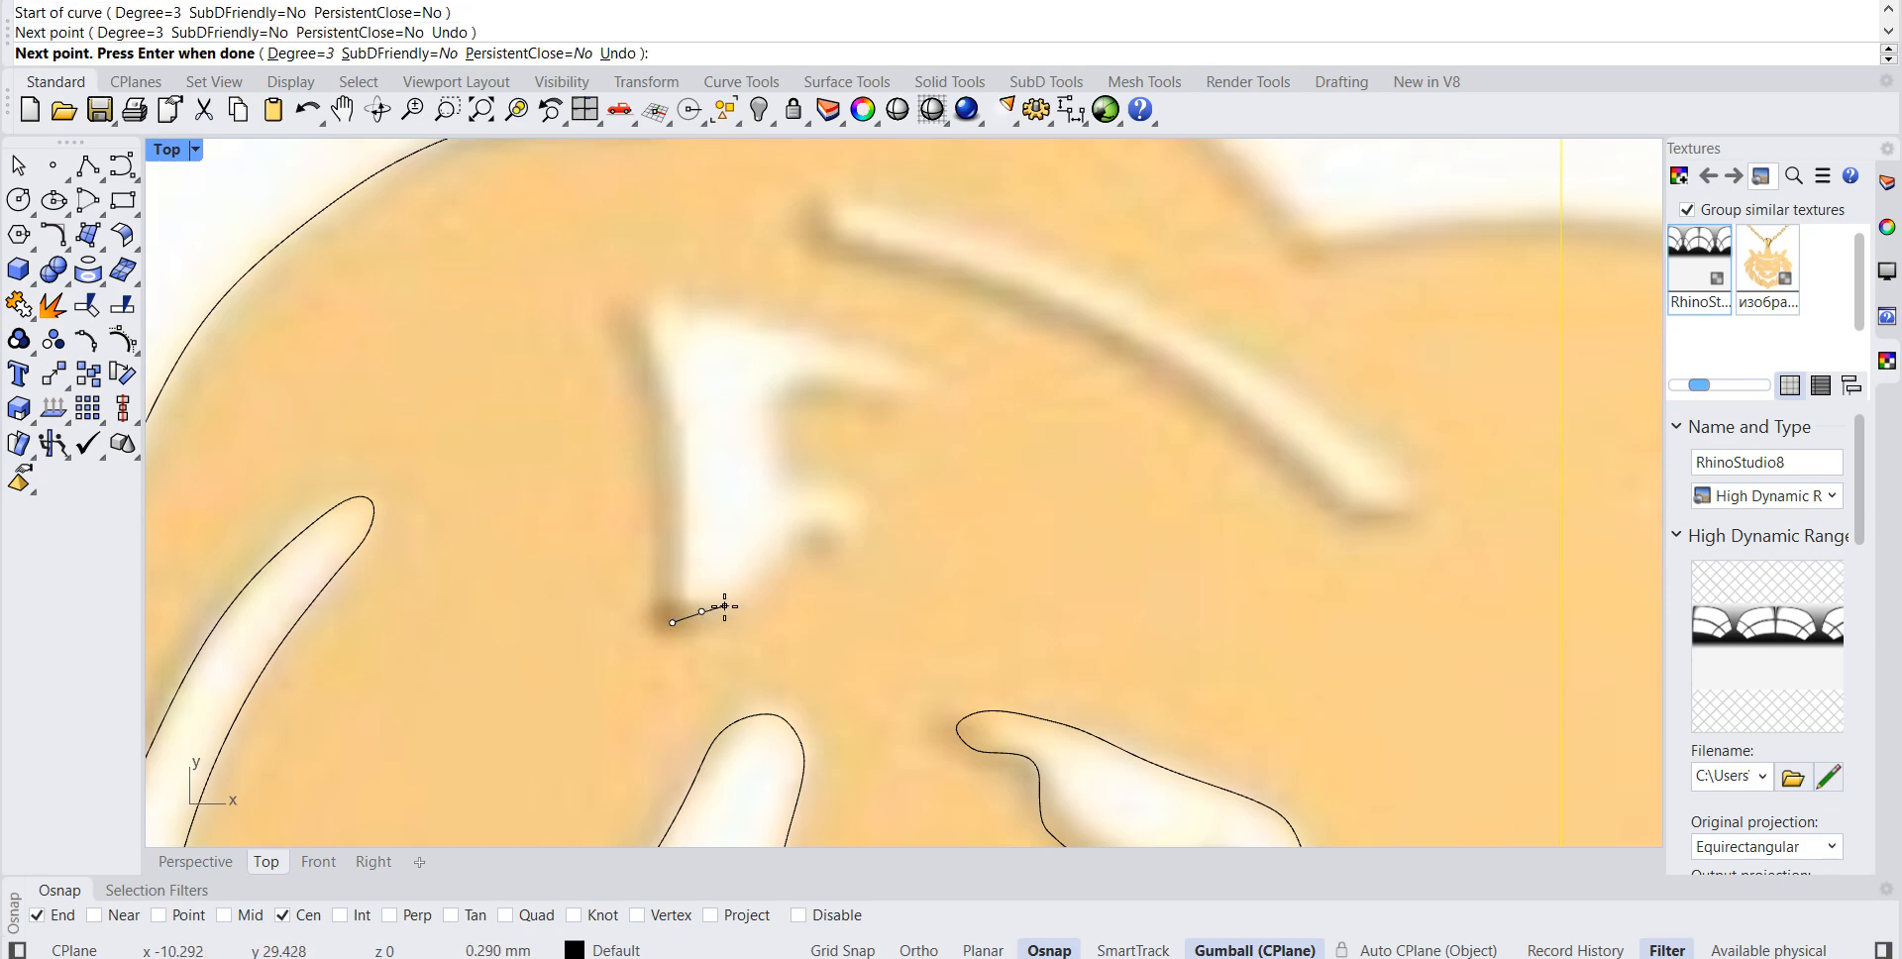
left_click(728, 605)
left_click(746, 594)
left_click(759, 570)
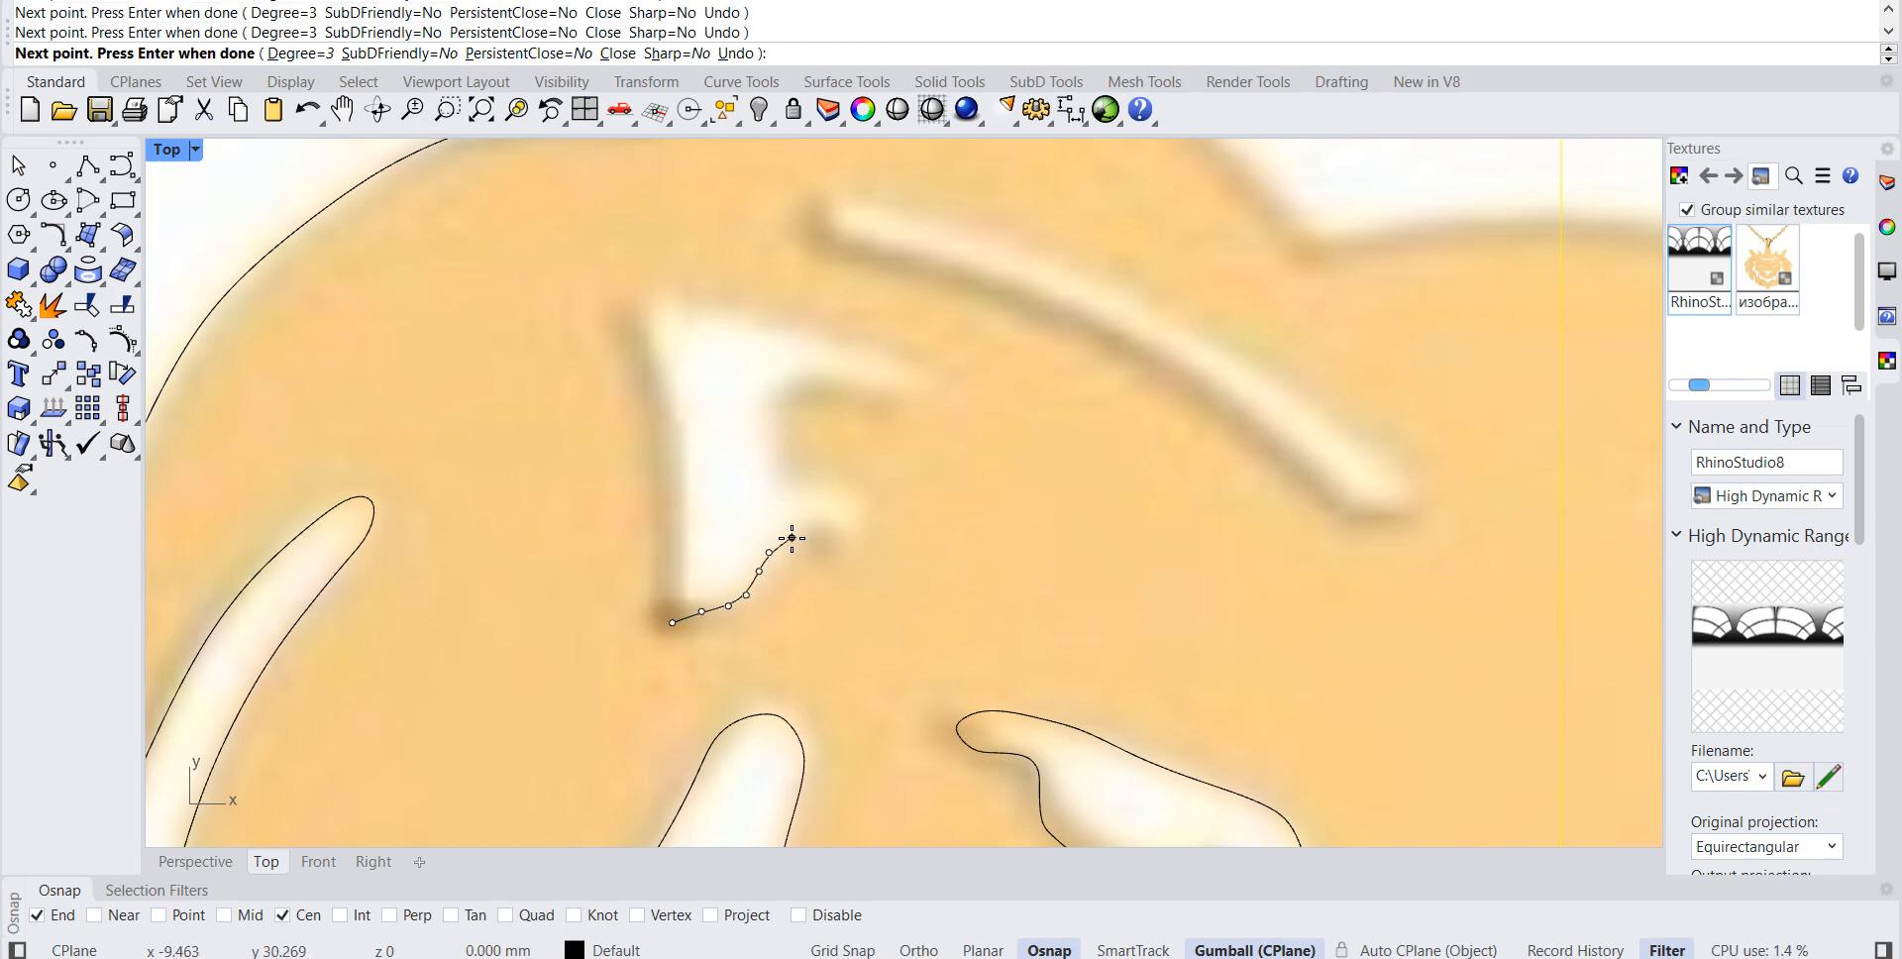
left_click(835, 556)
left_click(857, 558)
left_click(864, 520)
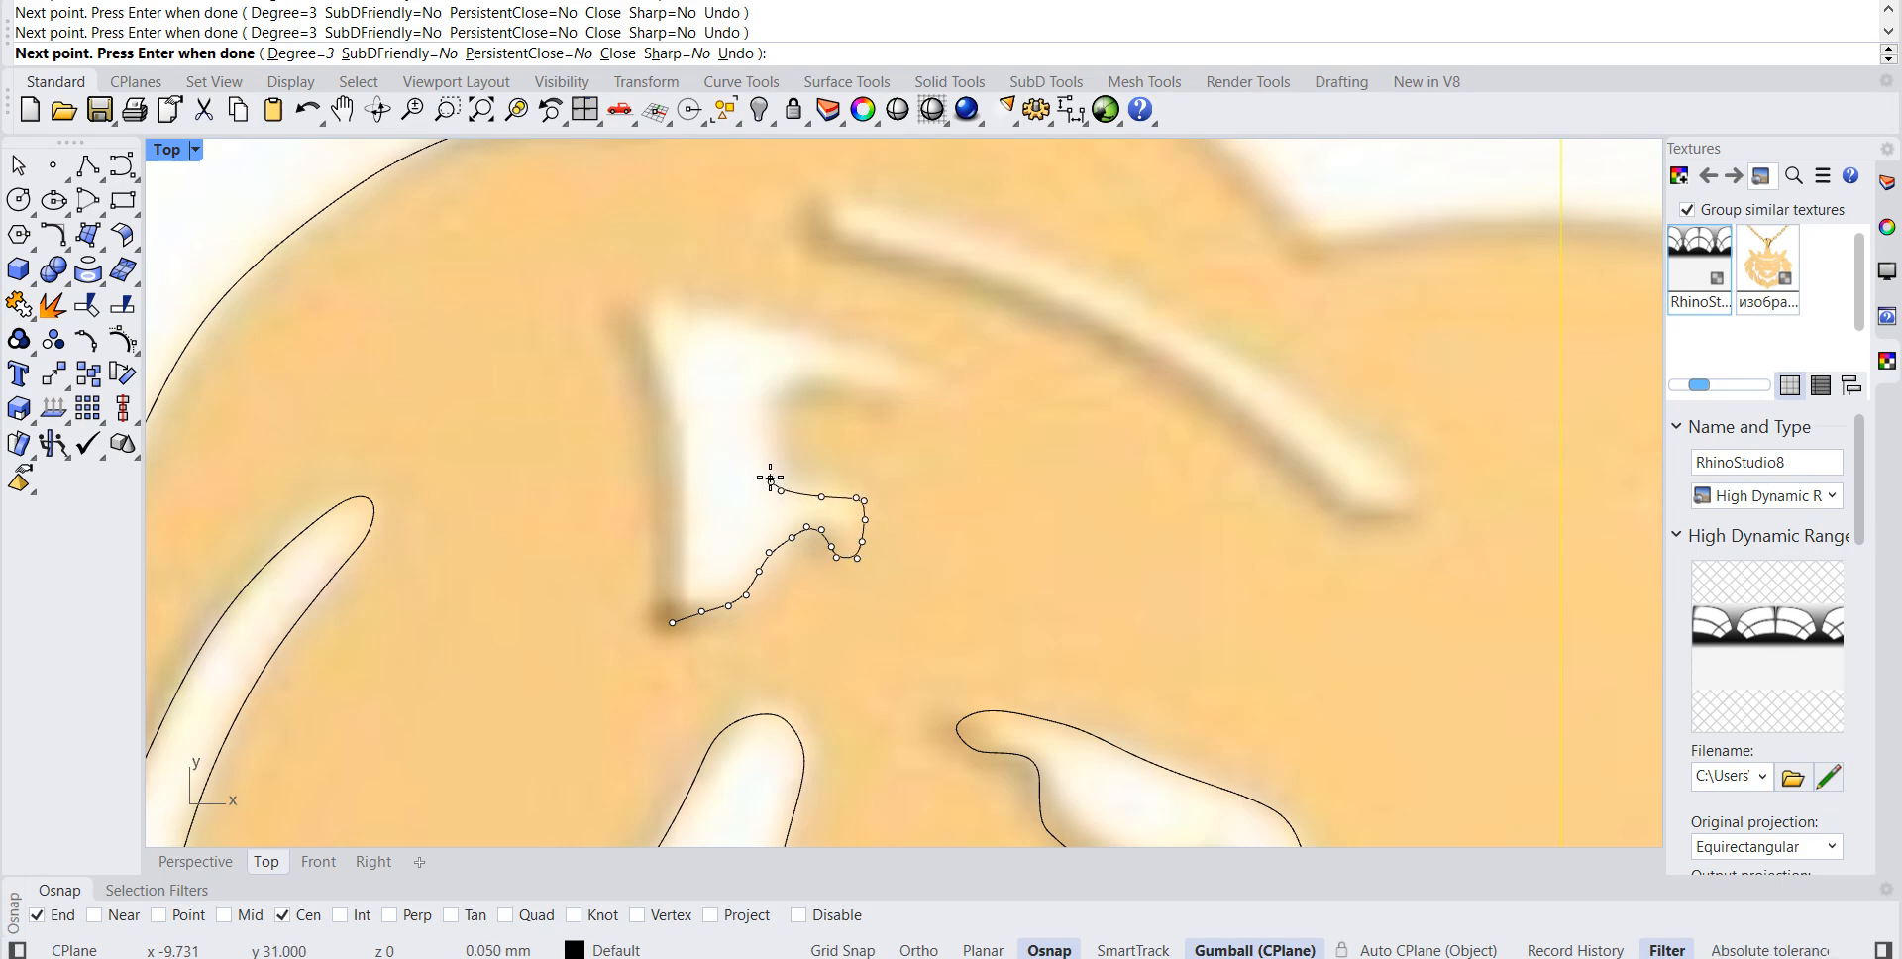
Step: Trace the notch between the F-shaped opening's two prongs and continue around the tip of the upper prong
left_click(766, 435)
left_click(793, 374)
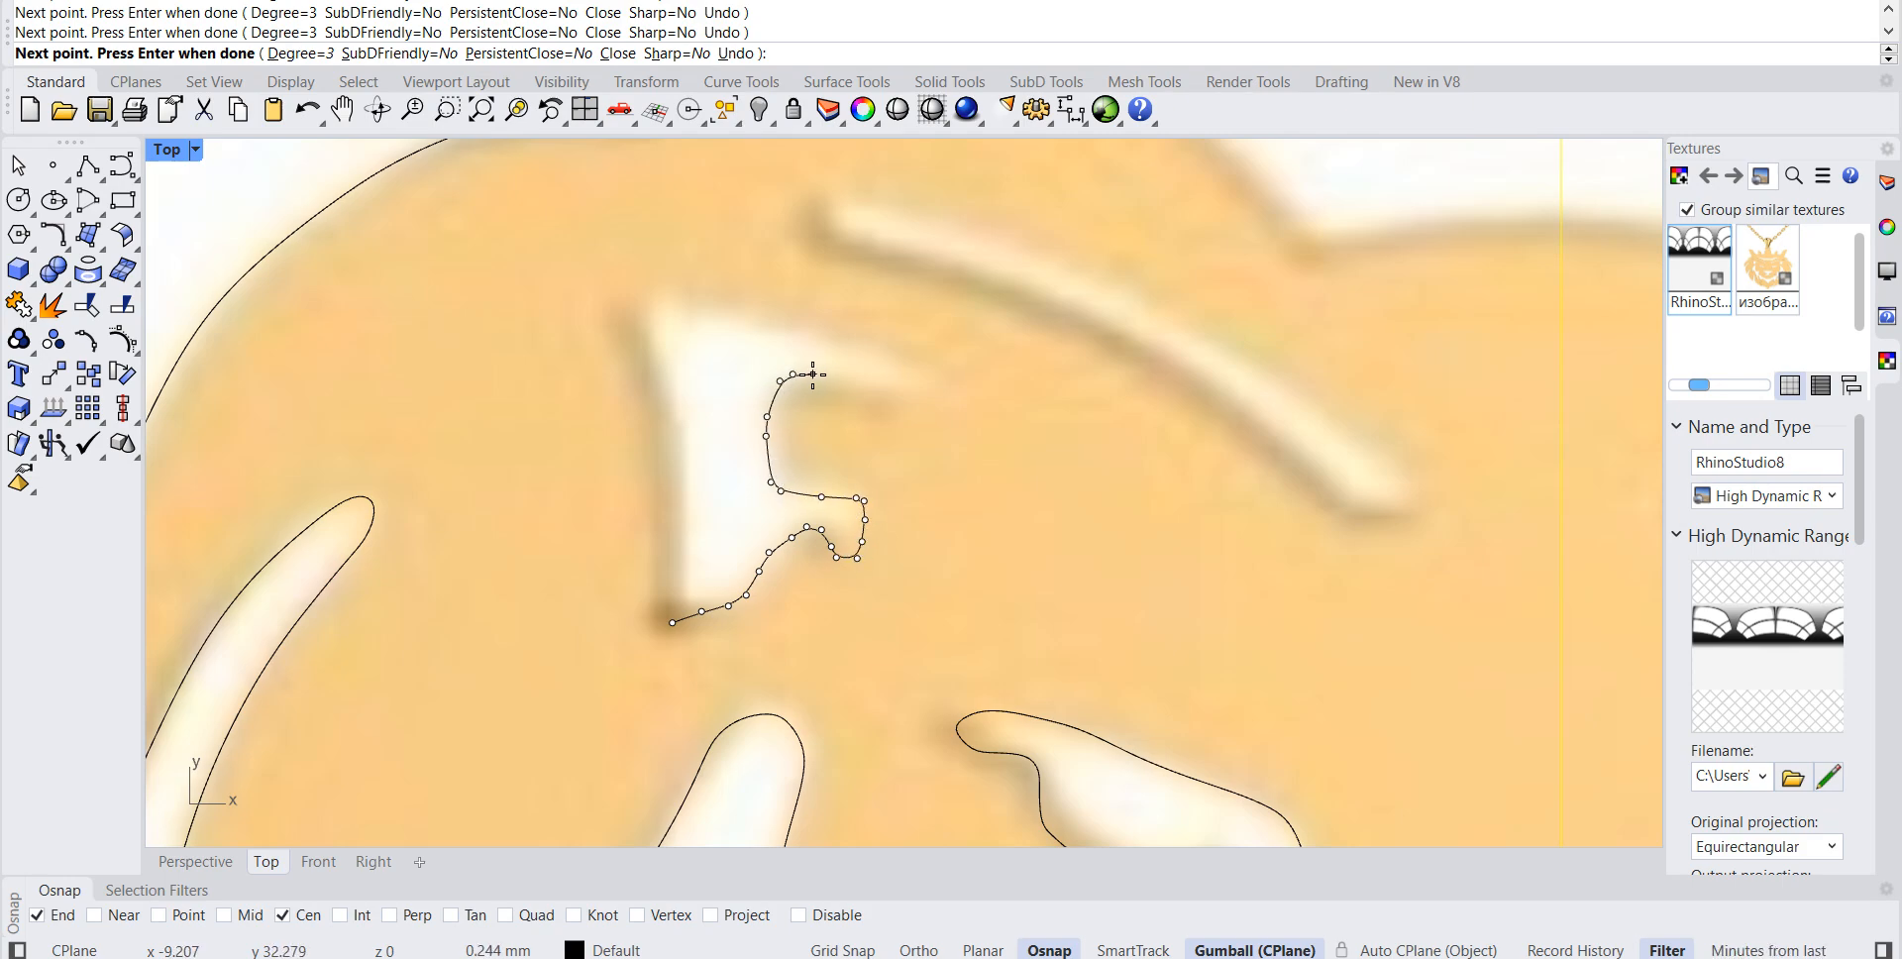
left_click(909, 393)
left_click(935, 393)
left_click(935, 378)
Step: Trace the F-shaped opening's upper edge and outer side down to the start point to close the curve
left_click(910, 348)
left_click(865, 343)
left_click(823, 341)
left_click(782, 329)
left_click(732, 317)
left_click(700, 311)
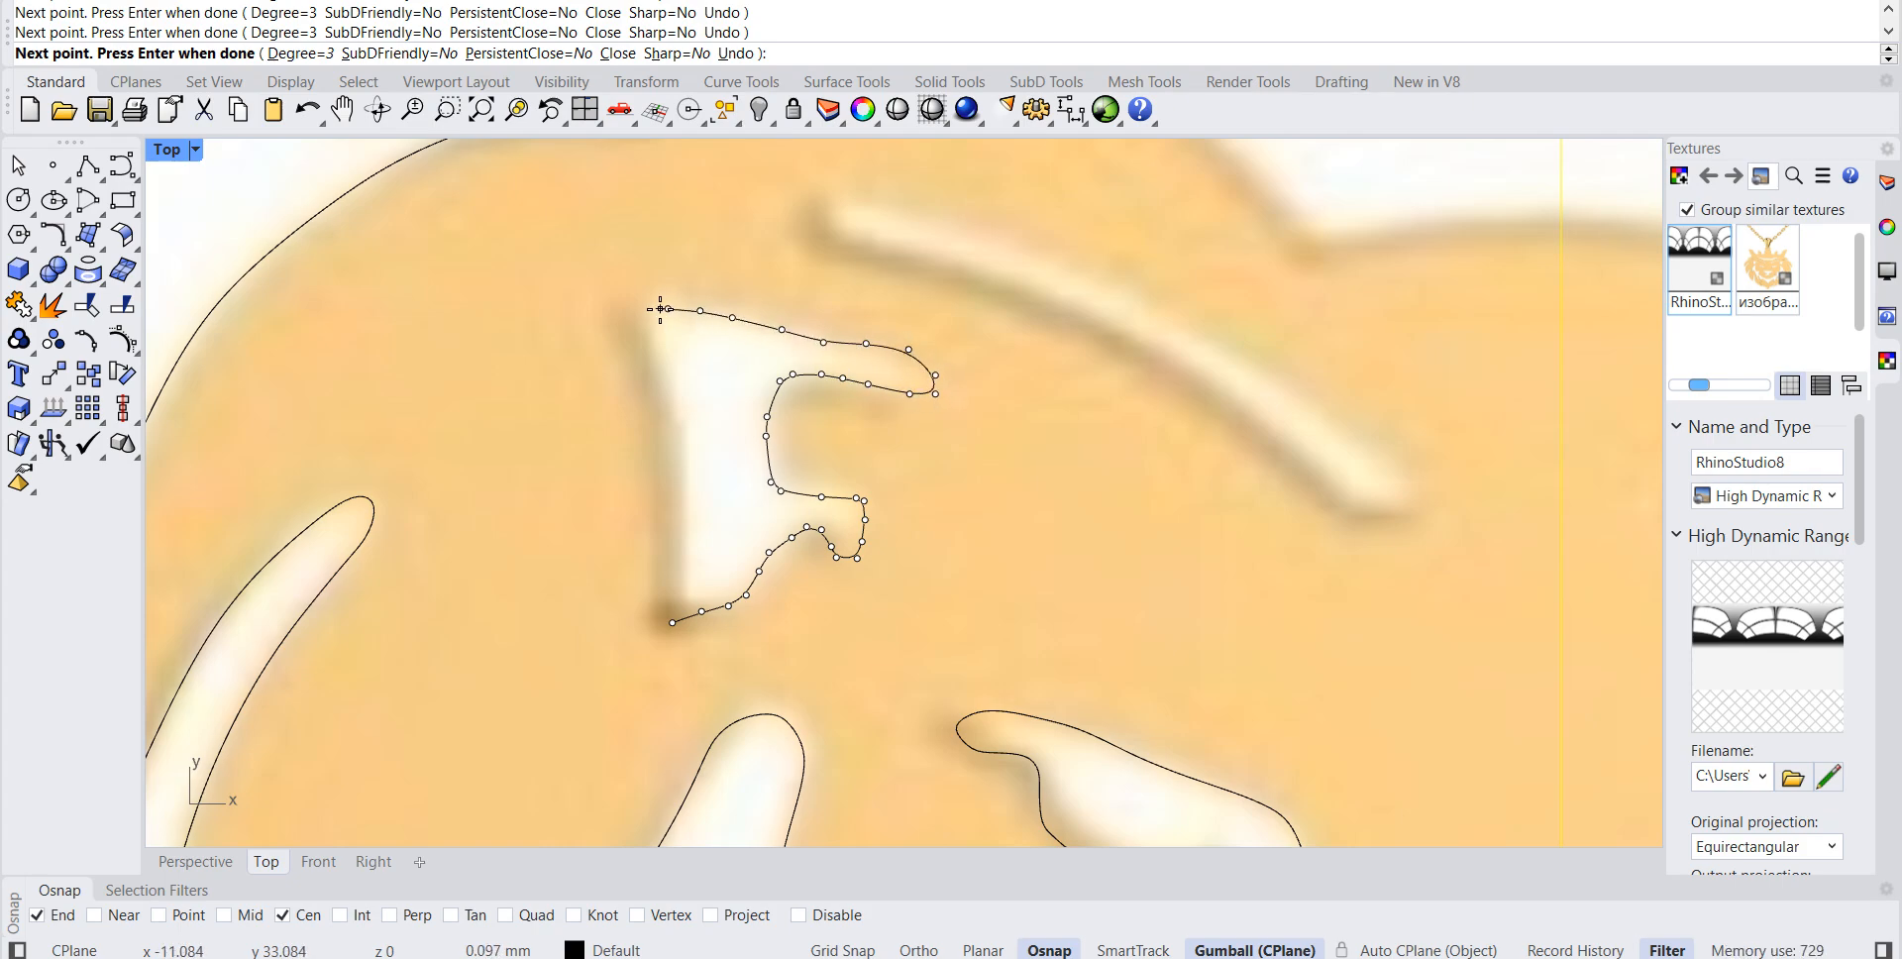
left_click(654, 416)
left_click(669, 454)
left_click(678, 484)
left_click(678, 532)
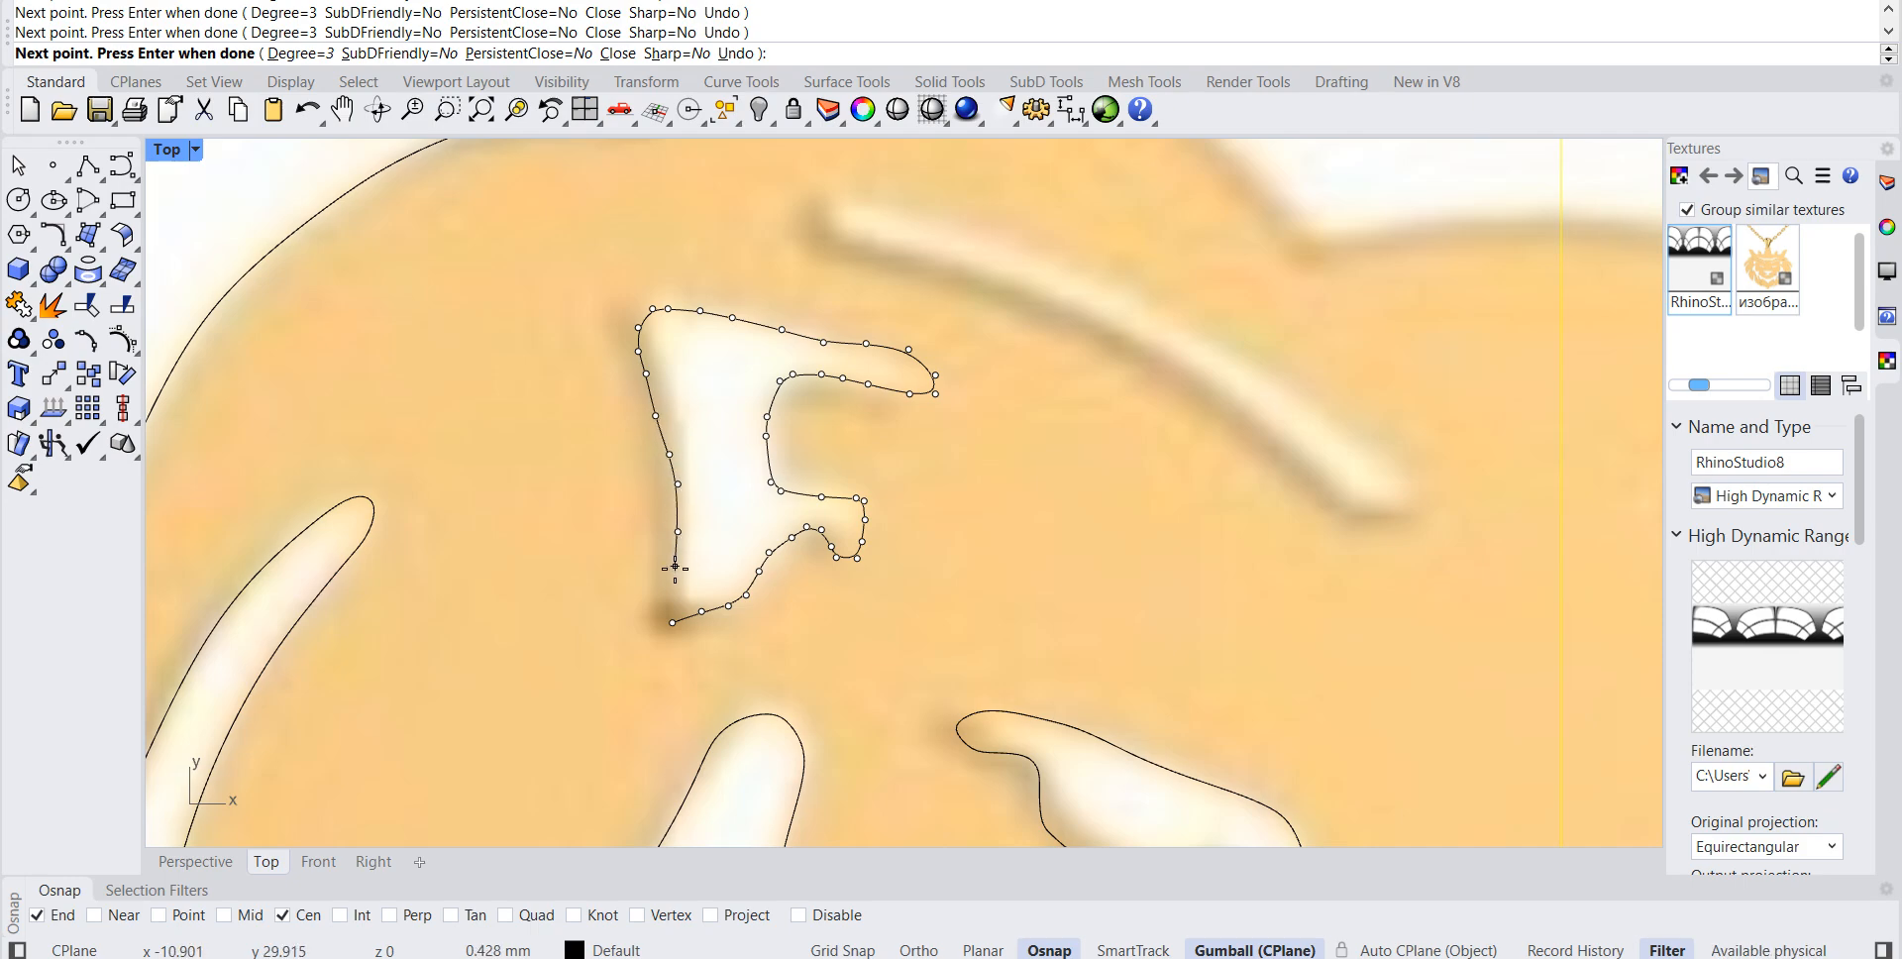
left_click(672, 621)
Step: Start a curve at the left eyebrow slot's outer end and trace its lower edge to the inner end near the centre line
right_click_drag(1203, 389, 843, 437)
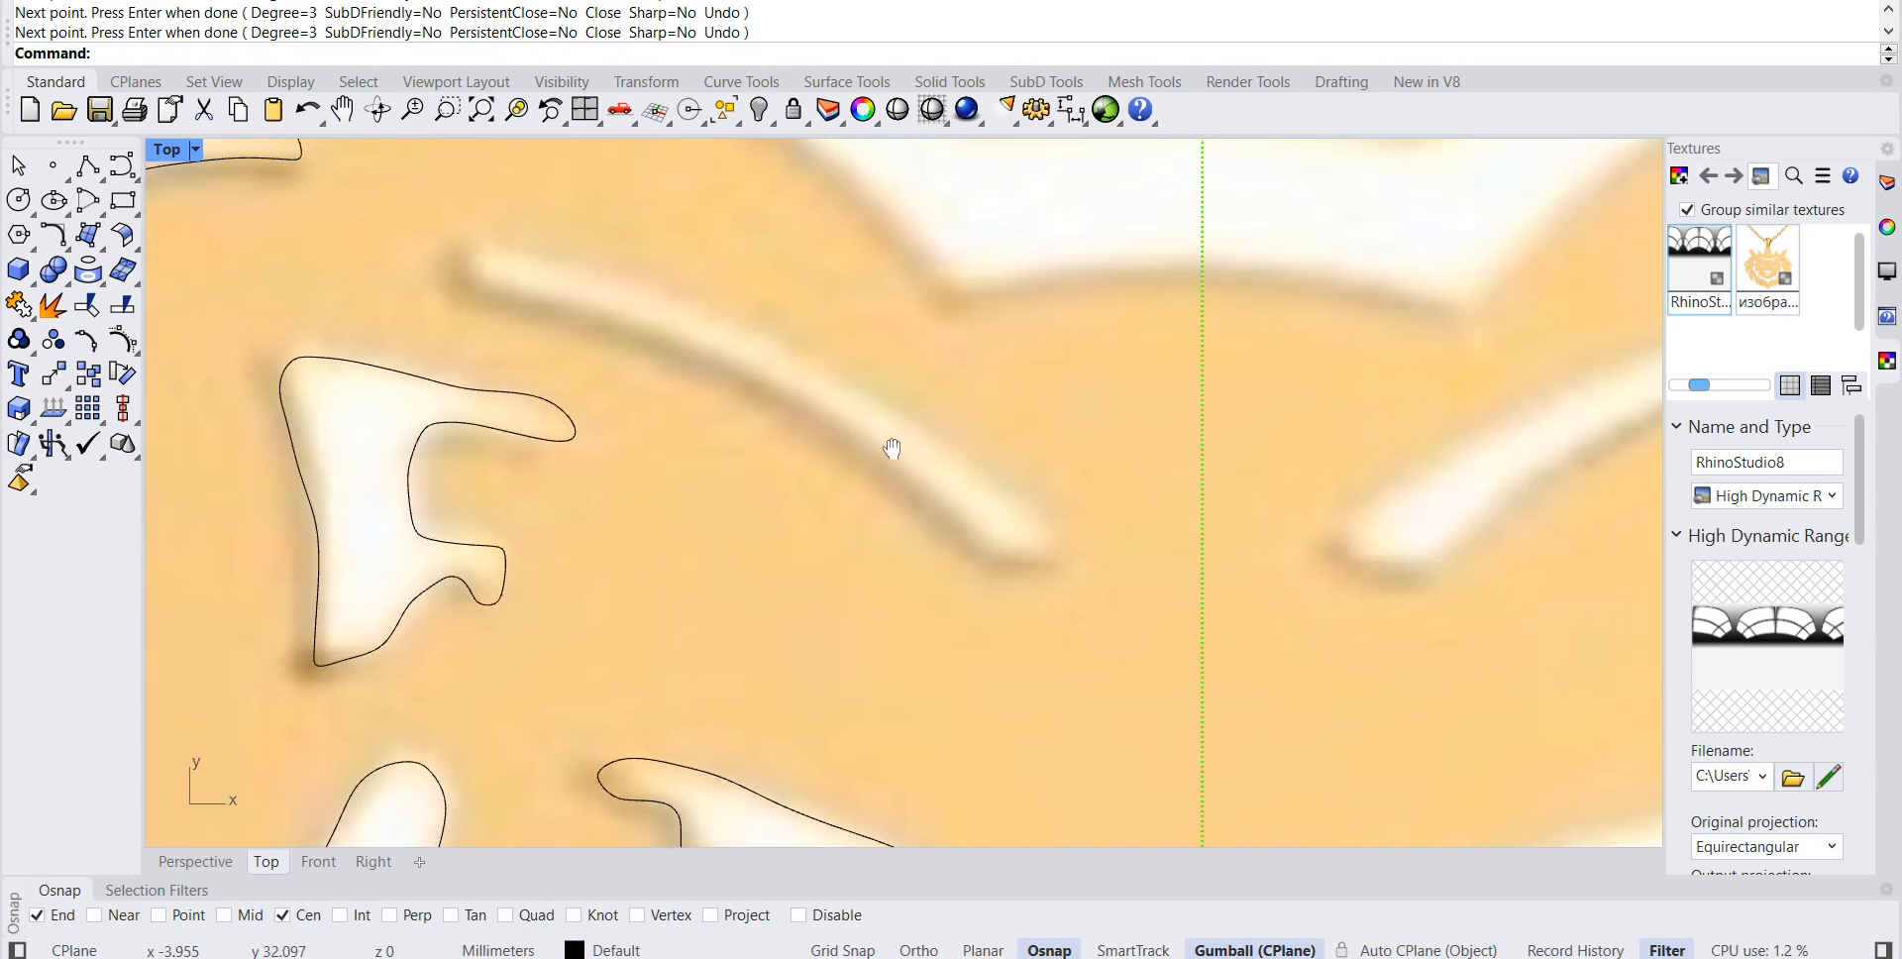
left_click(133, 170)
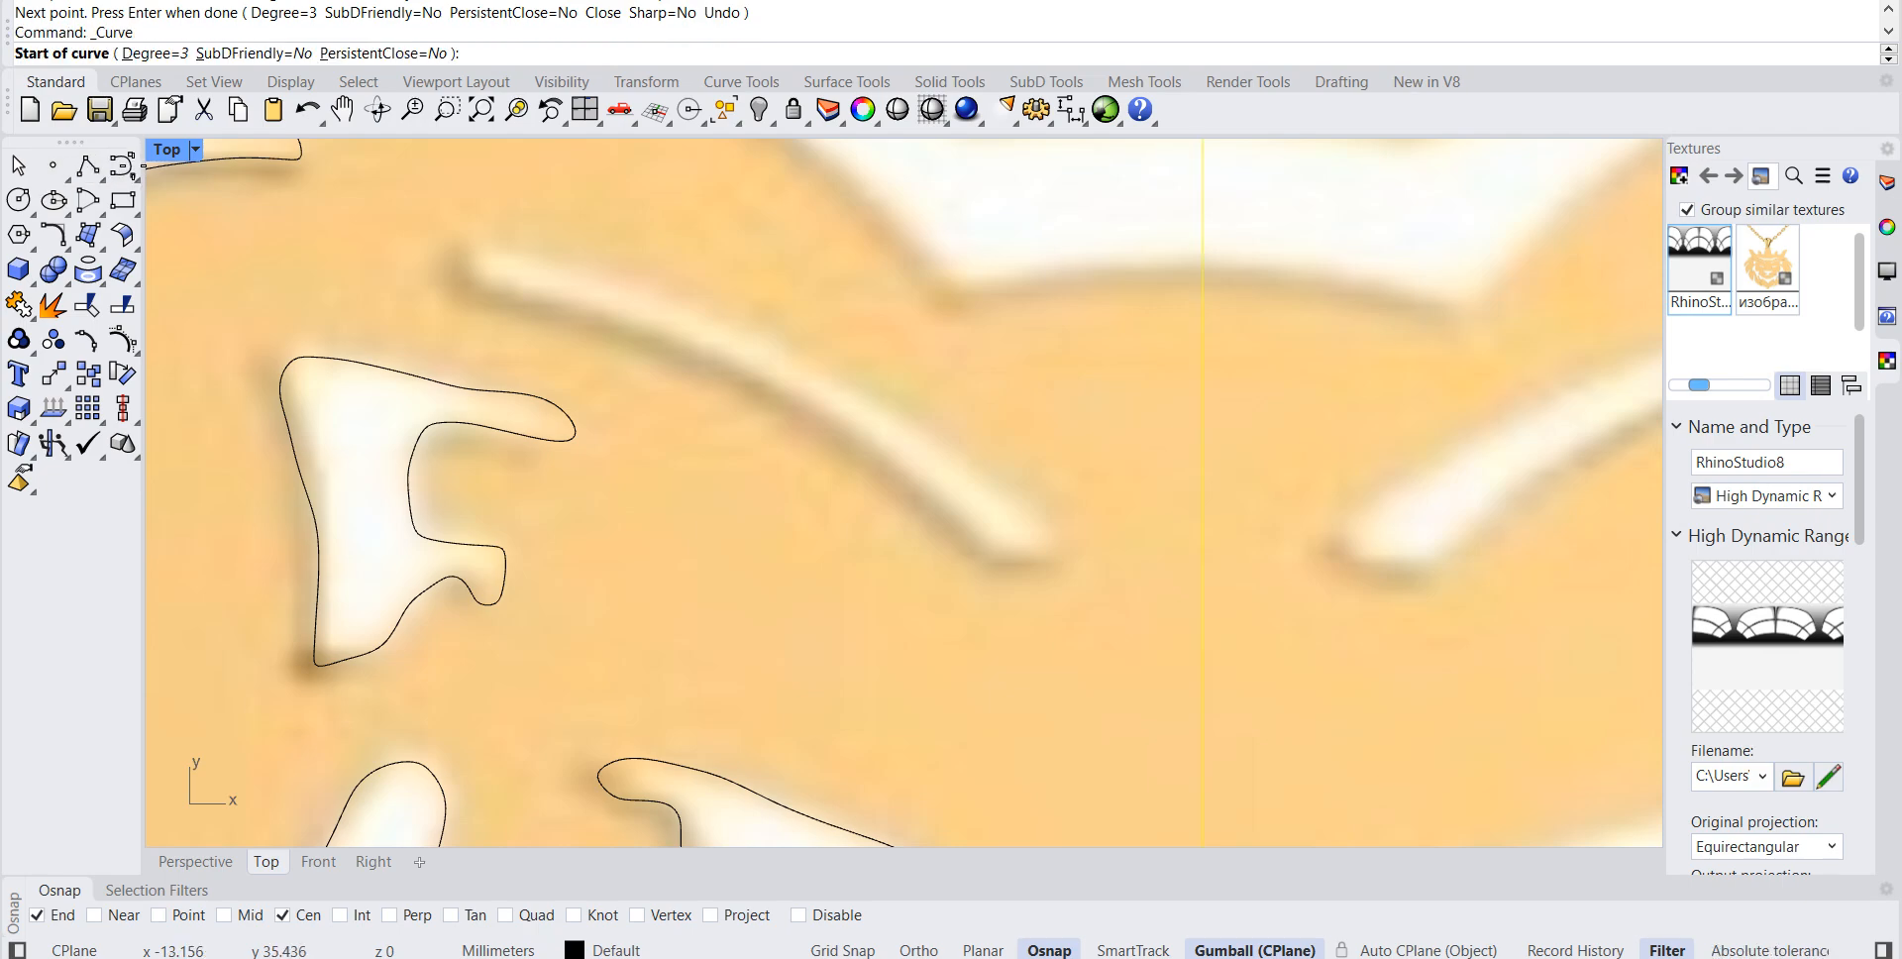
left_click(461, 253)
left_click(474, 301)
left_click(489, 302)
left_click(522, 306)
left_click(572, 318)
left_click(614, 329)
left_click(709, 364)
left_click(760, 389)
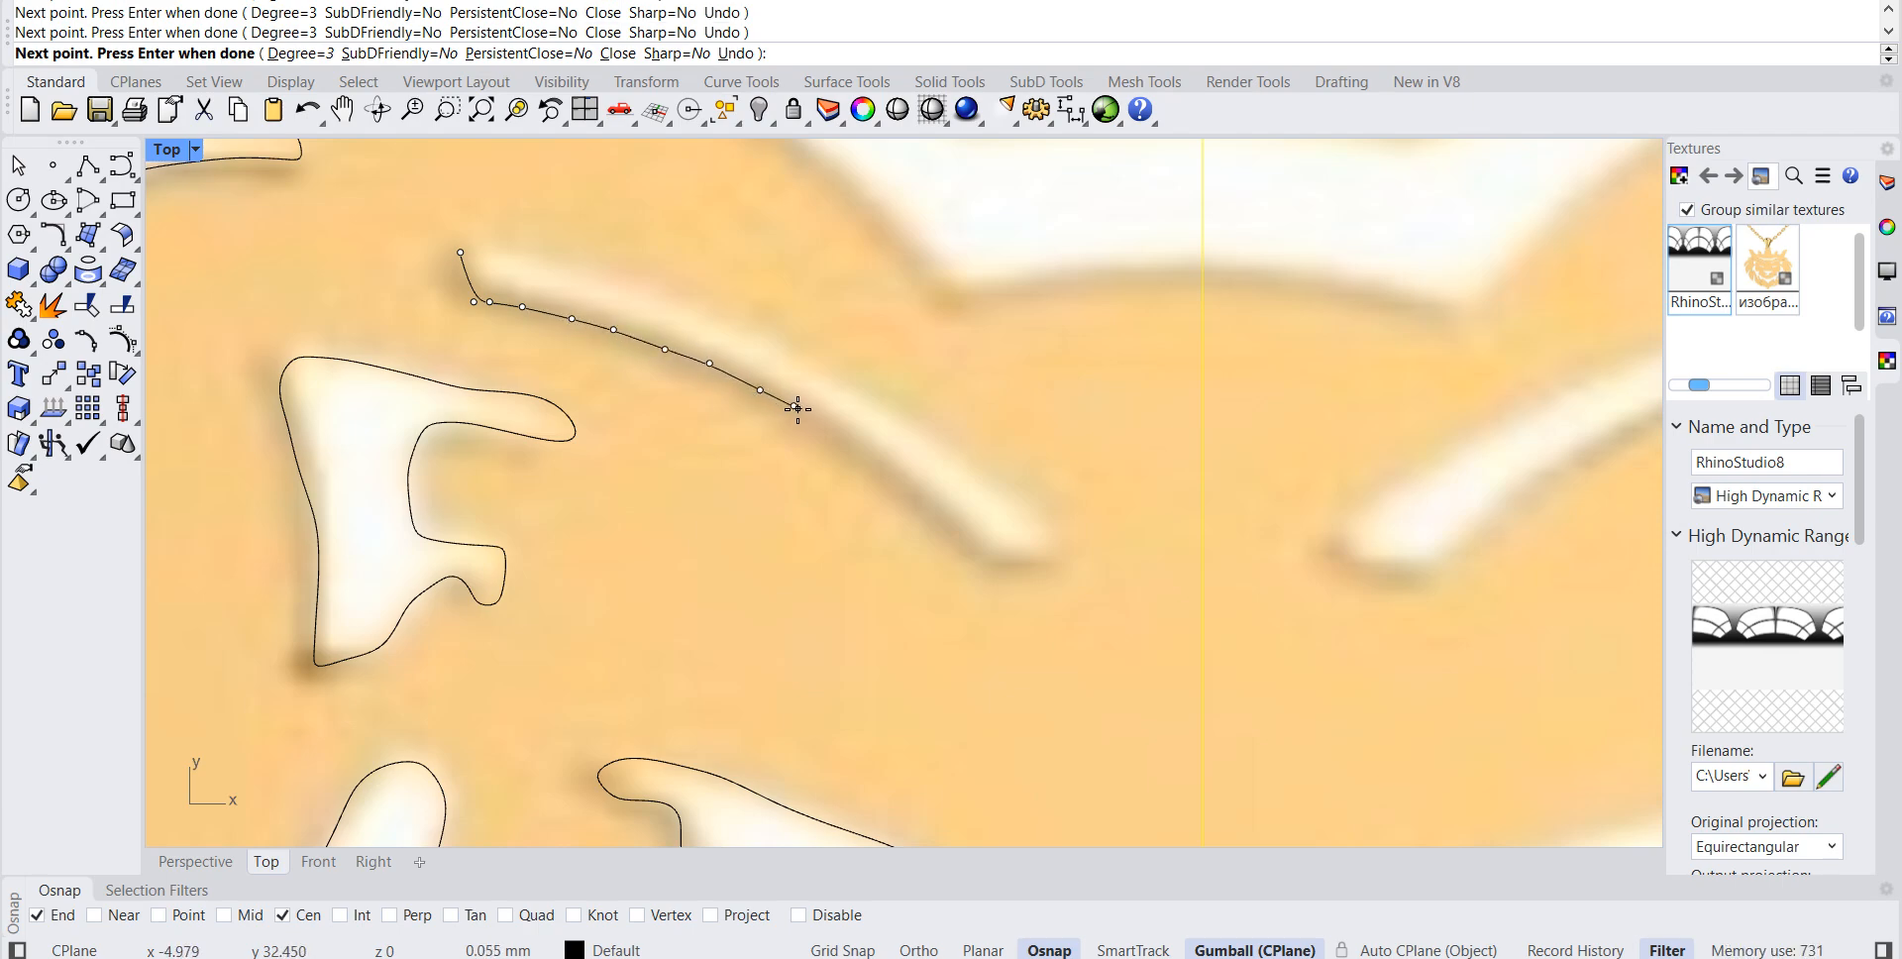
left_click(857, 450)
left_click(956, 535)
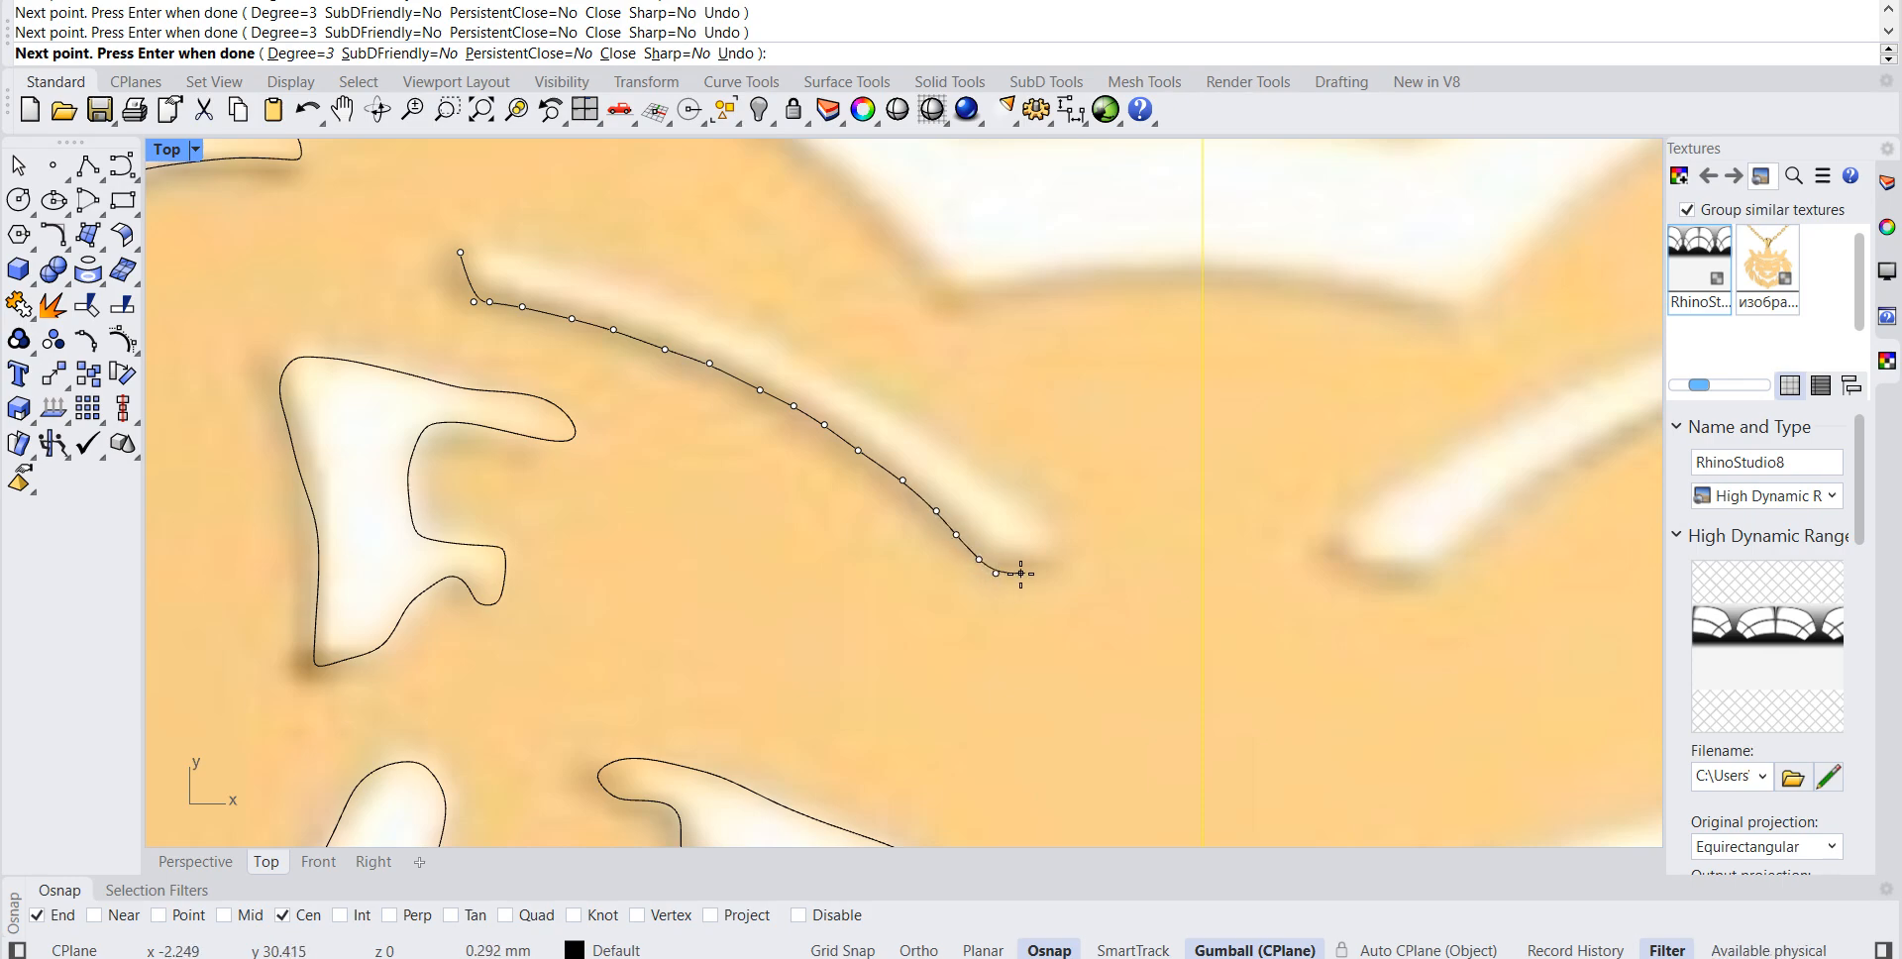
Step: Trace around the eyebrow slot's inner end and back along its upper edge, closing the curve at its start point
left_click(1061, 559)
left_click(1054, 536)
left_click(1026, 501)
left_click(1002, 481)
left_click(969, 459)
left_click(927, 432)
left_click(902, 411)
left_click(876, 393)
left_click(817, 356)
left_click(775, 334)
left_click(729, 314)
left_click(701, 301)
left_click(662, 284)
left_click(461, 252)
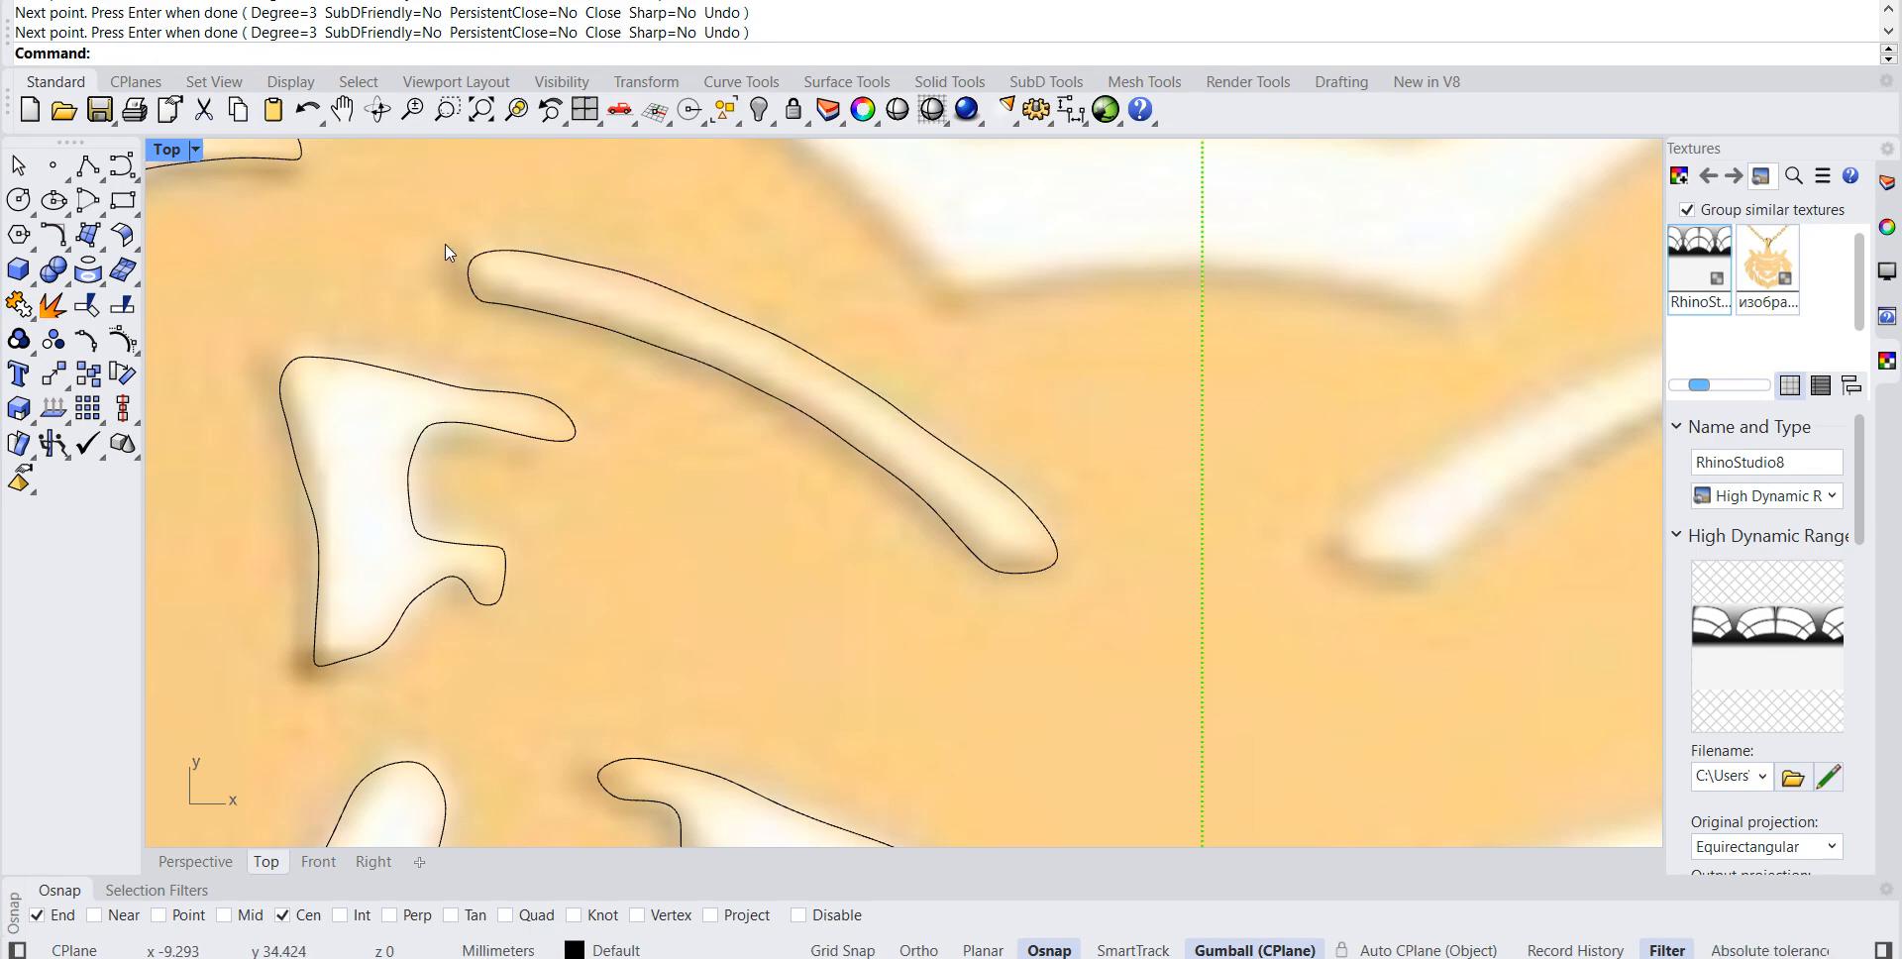
Step: Start a curve on the centre line at the forehead opening's lower edge and trace it to the lower left corner
scroll(564, 396, "down", 6)
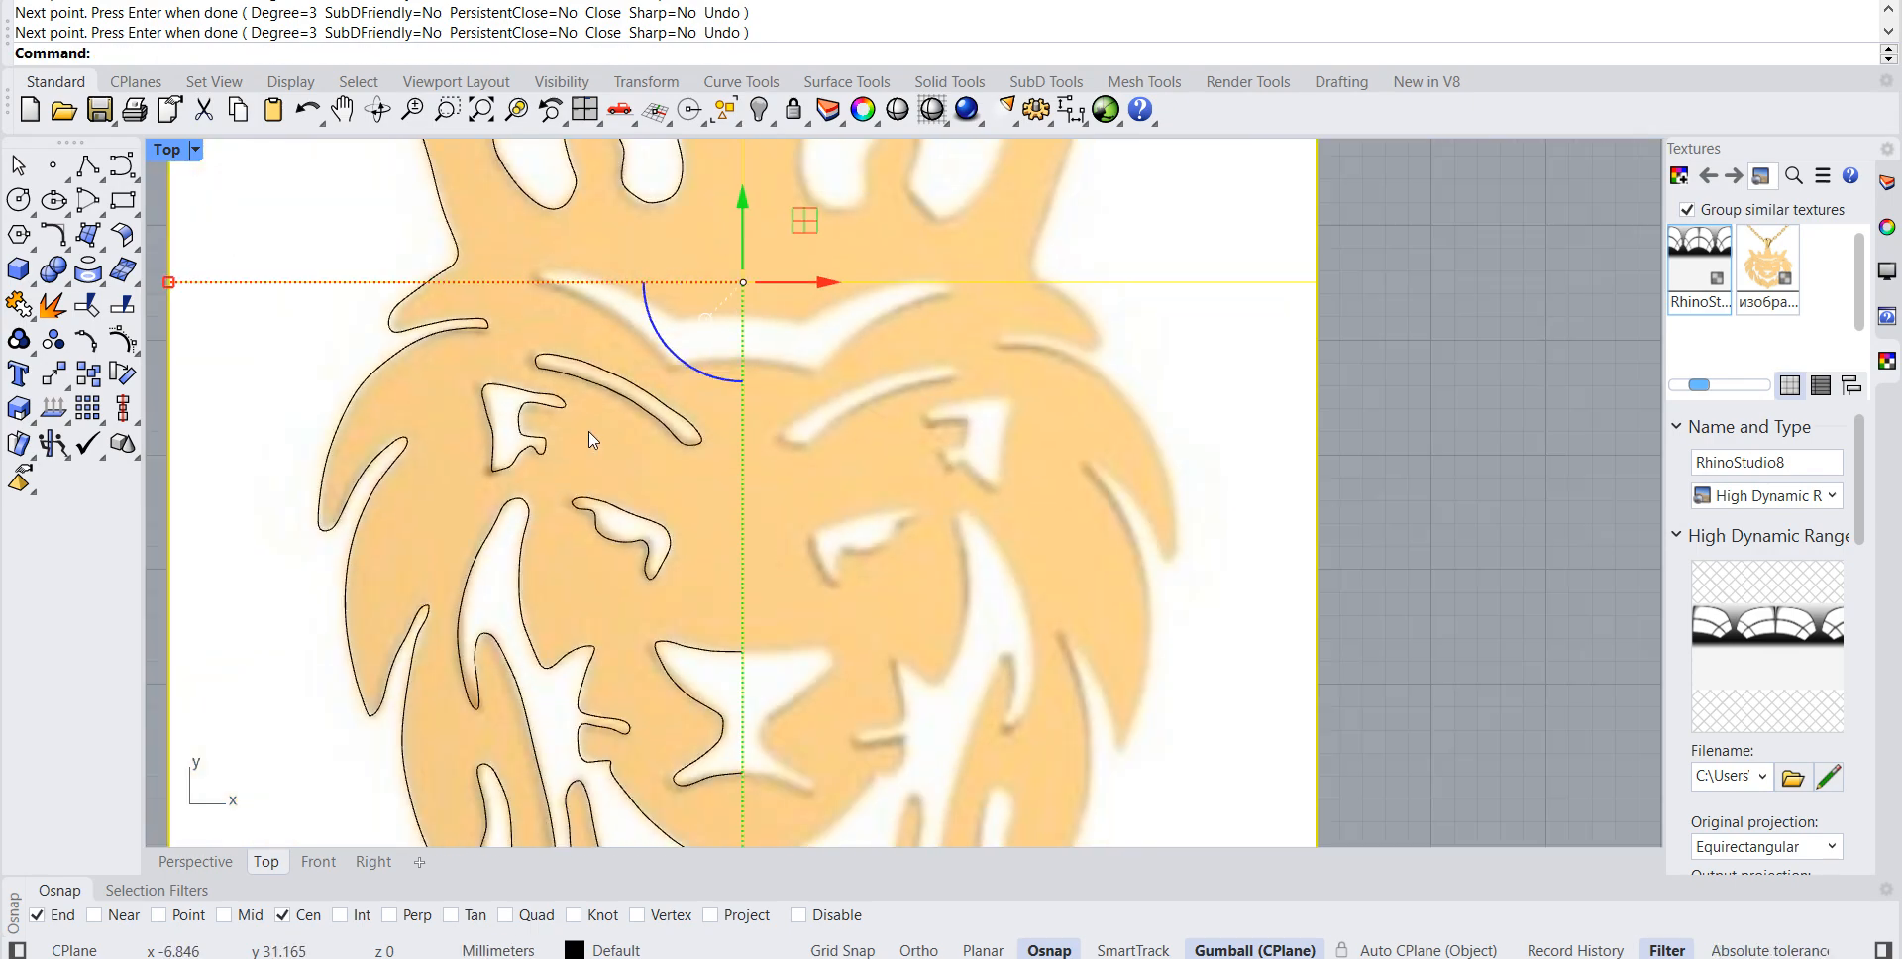
left_click(122, 166)
scroll(644, 312, "up", 5)
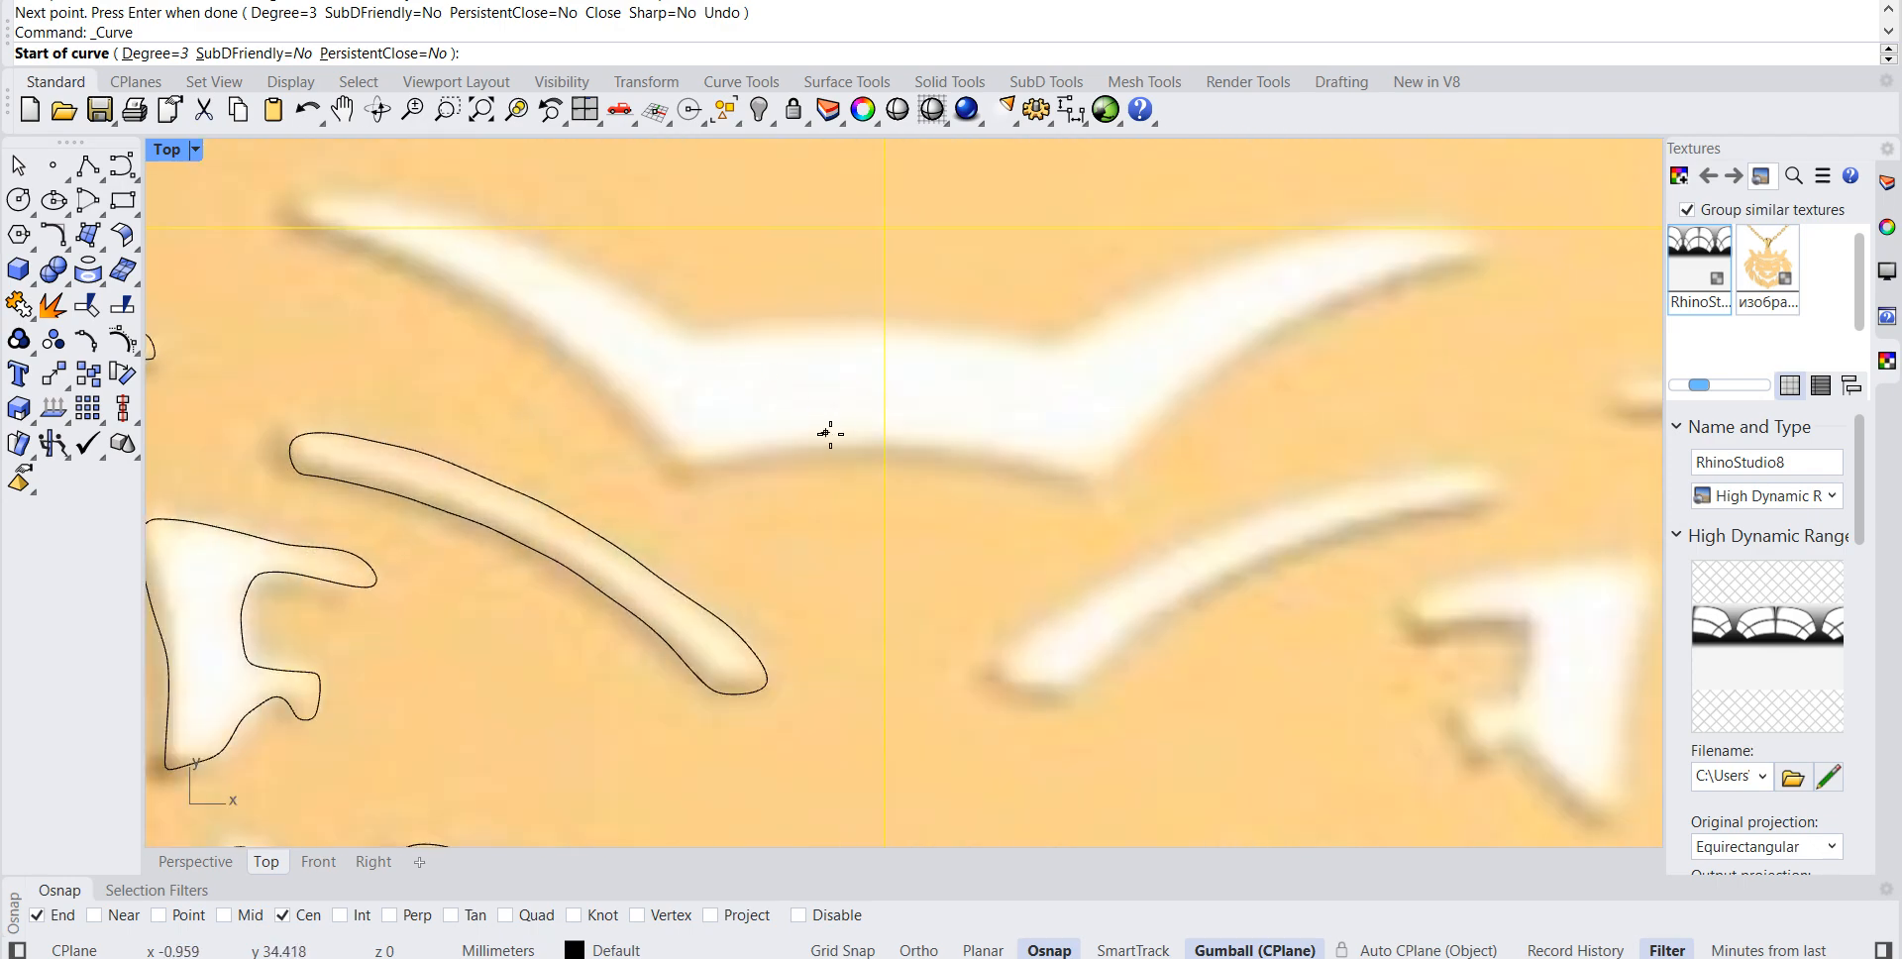
left_click(882, 451)
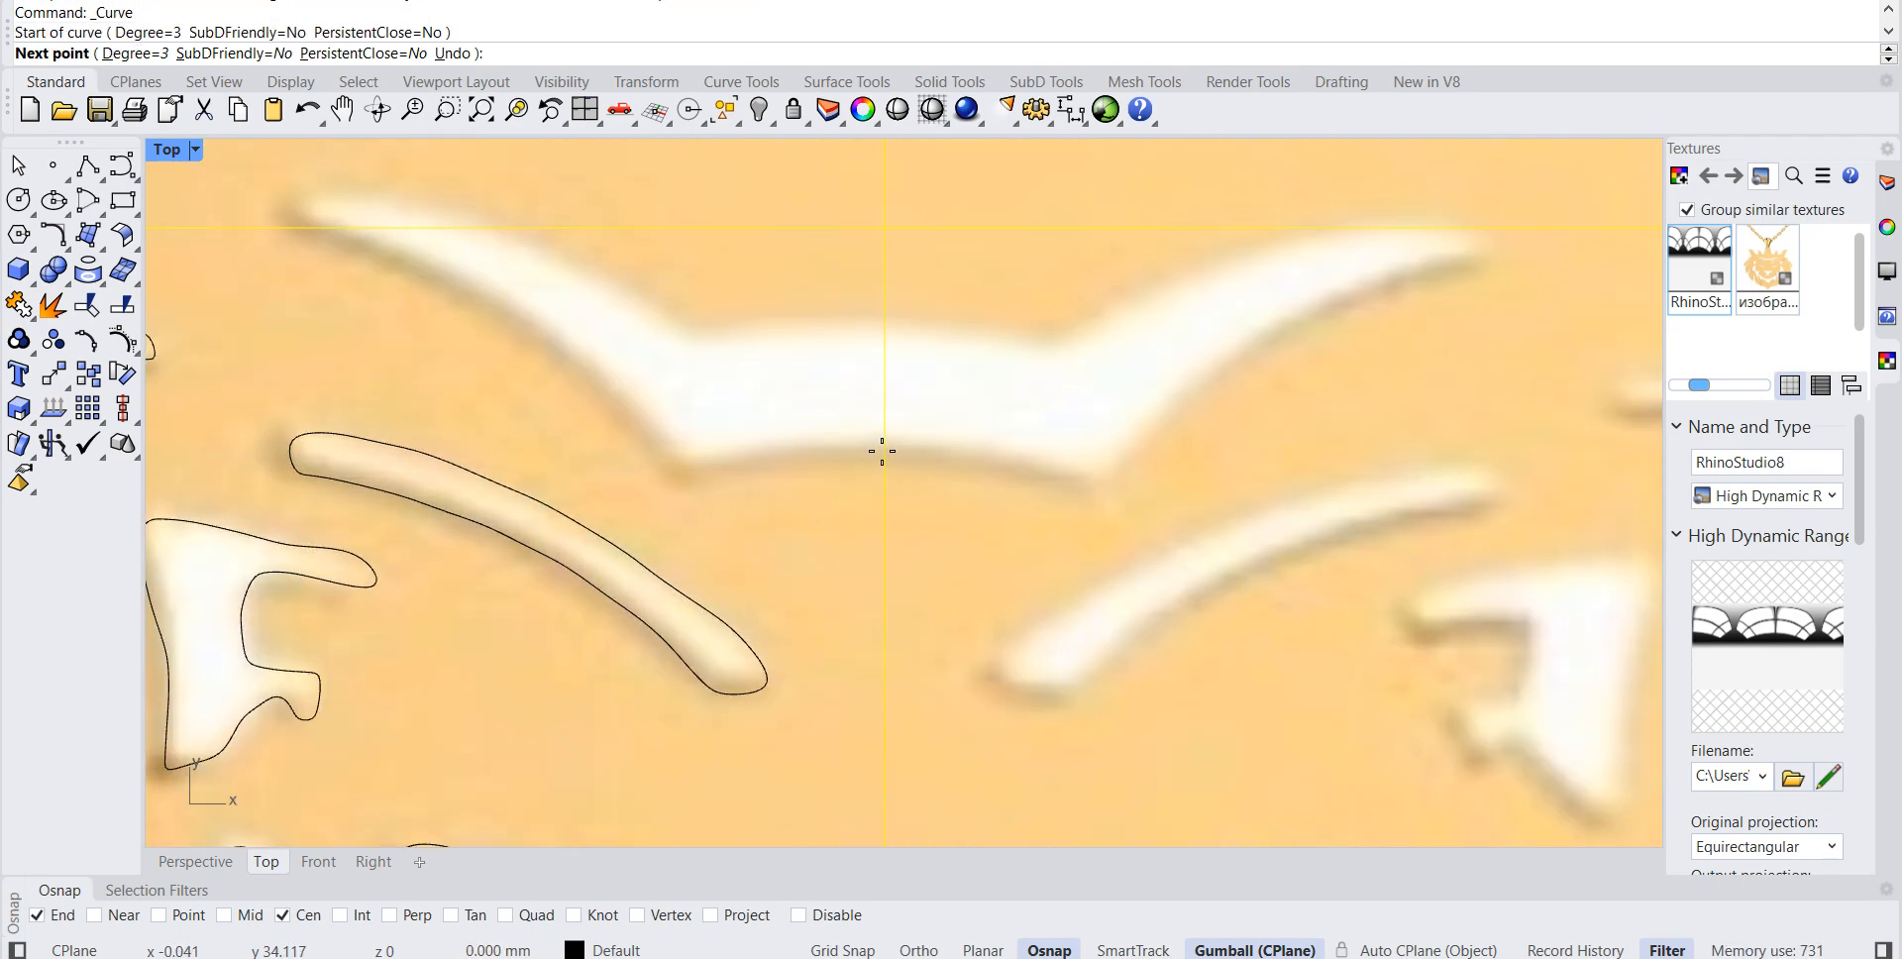
left_click(830, 453)
left_click(782, 461)
left_click(722, 467)
left_click(693, 477)
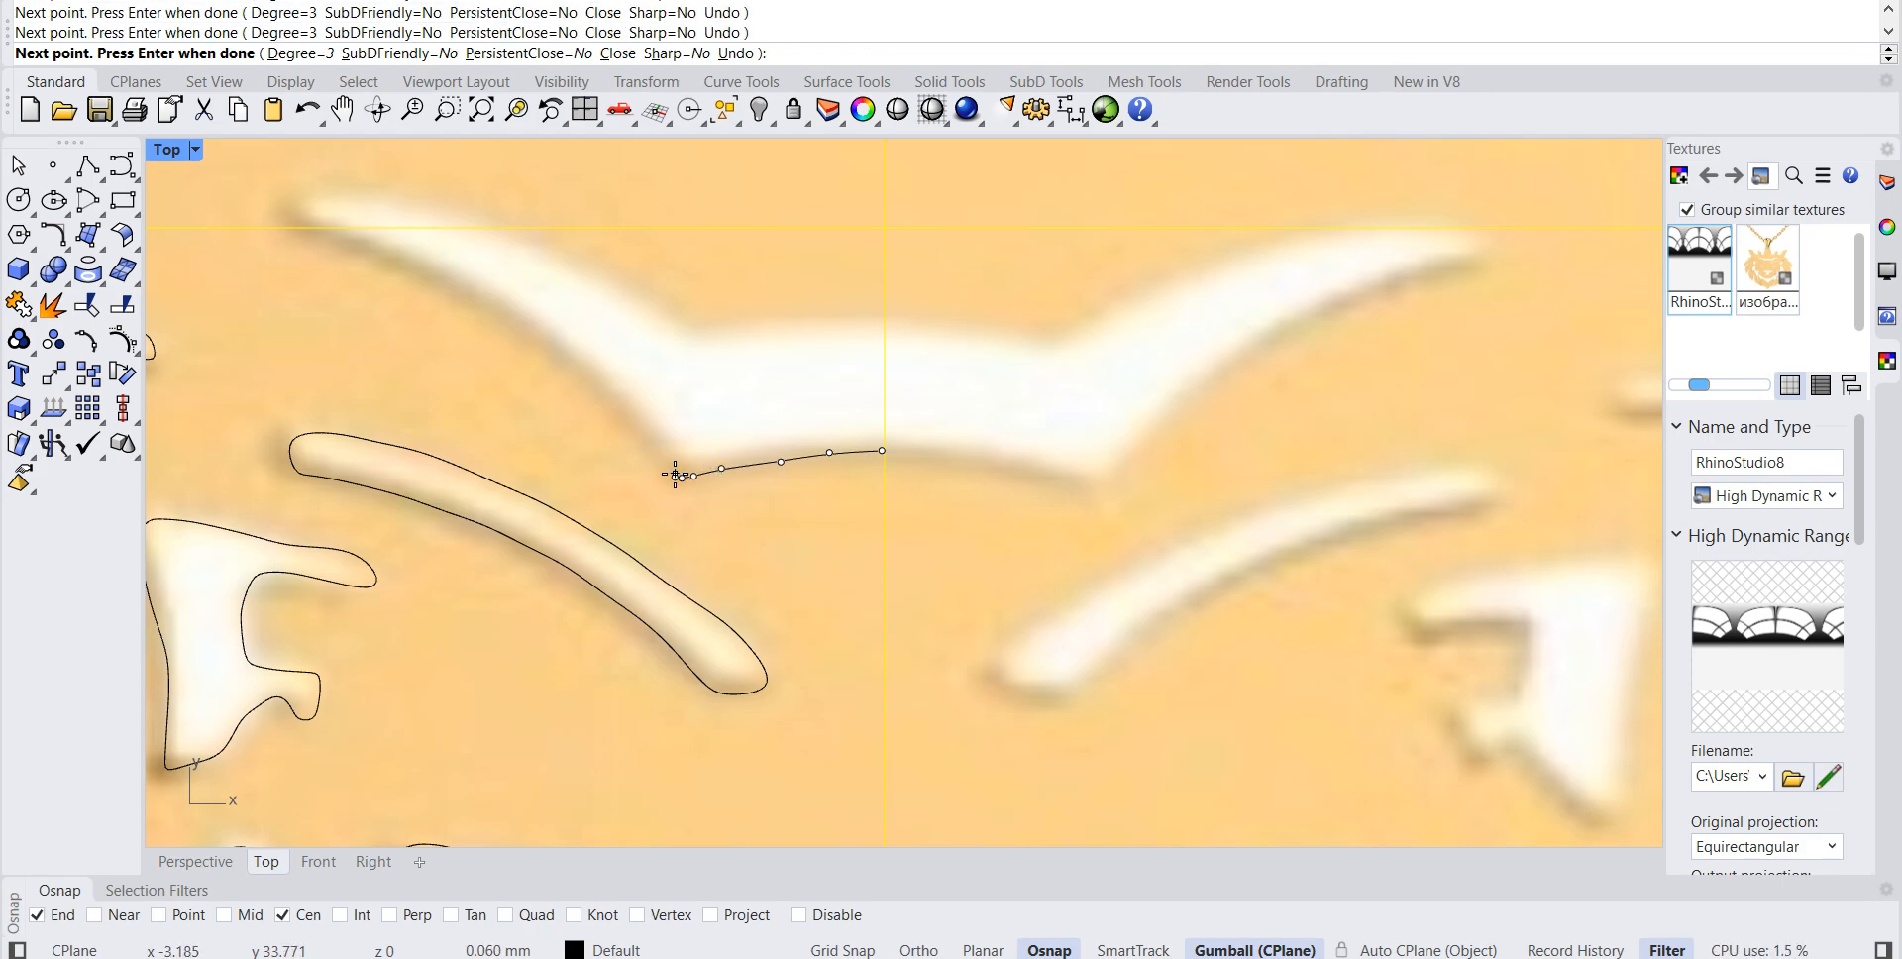
Step: Continue the forehead curve along the lower edge of the opening's left arm to its outer tip
left_click(642, 425)
left_click(614, 394)
left_click(550, 340)
left_click(489, 311)
left_click(417, 268)
left_click(362, 242)
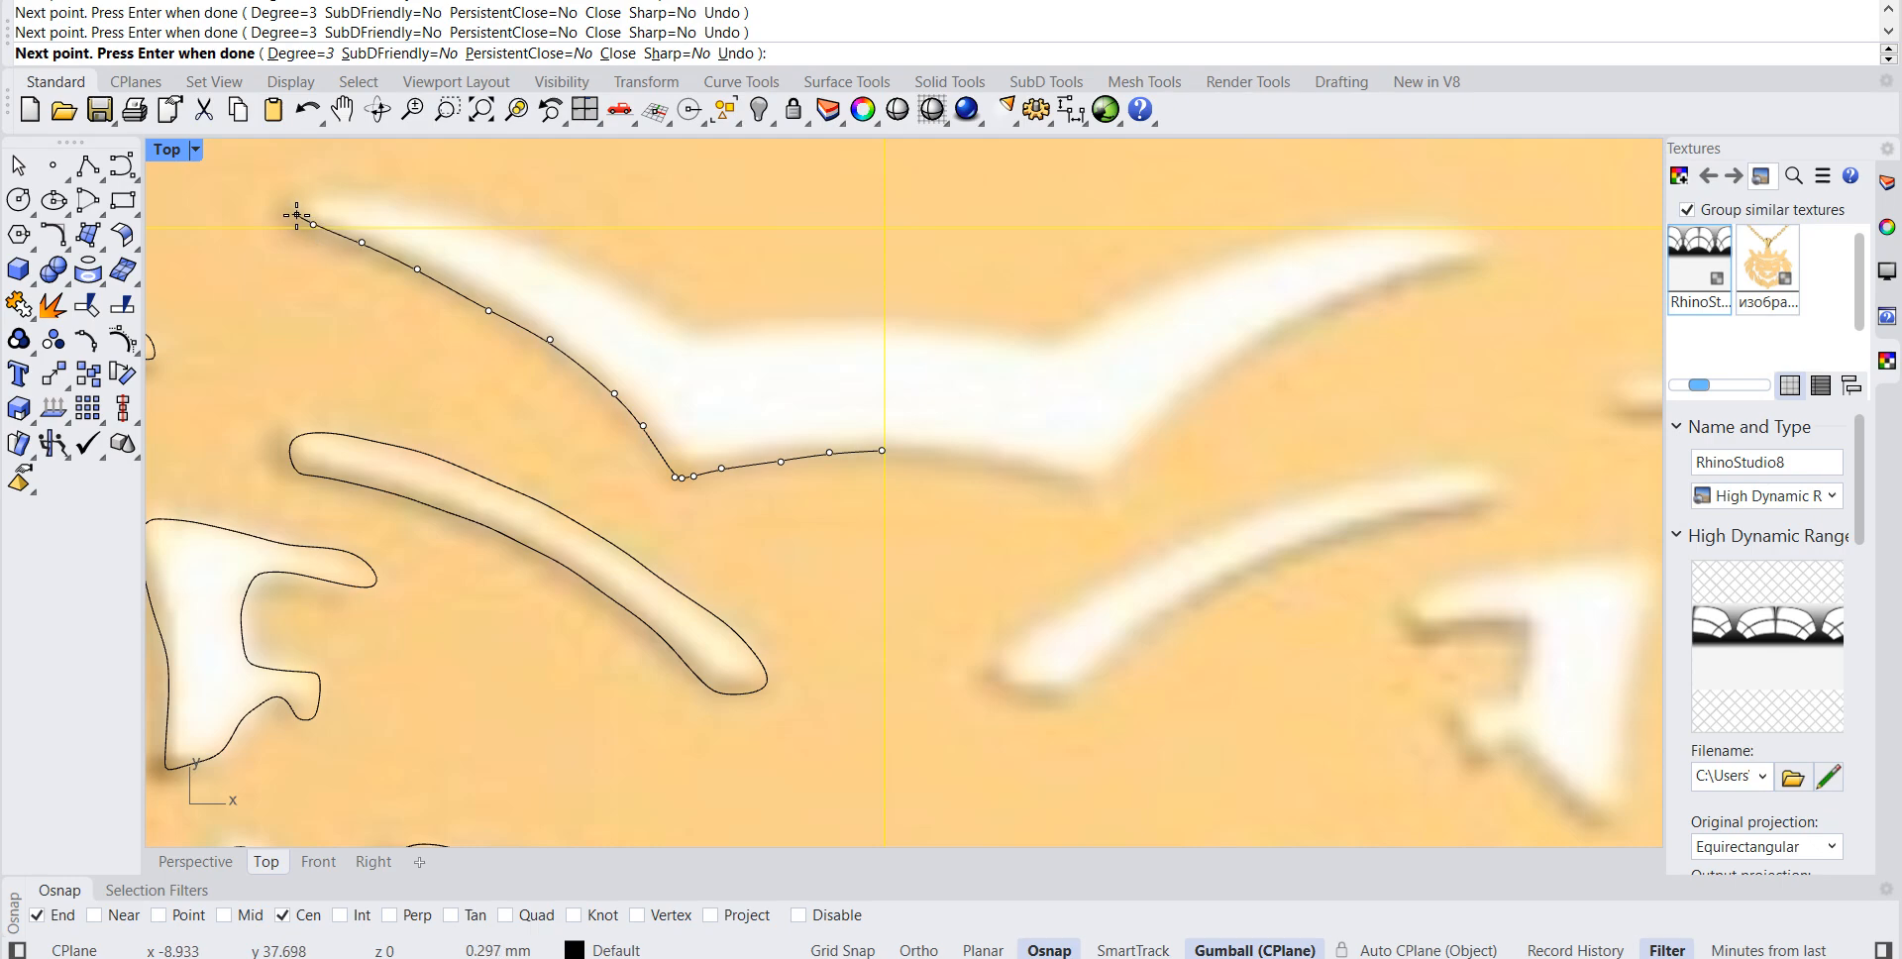
Step: Trace around the arm's tip and along the forehead opening's upper edge to the centre line, then finish the curve
left_click(393, 196)
left_click(434, 209)
left_click(488, 225)
left_click(531, 244)
left_click(571, 260)
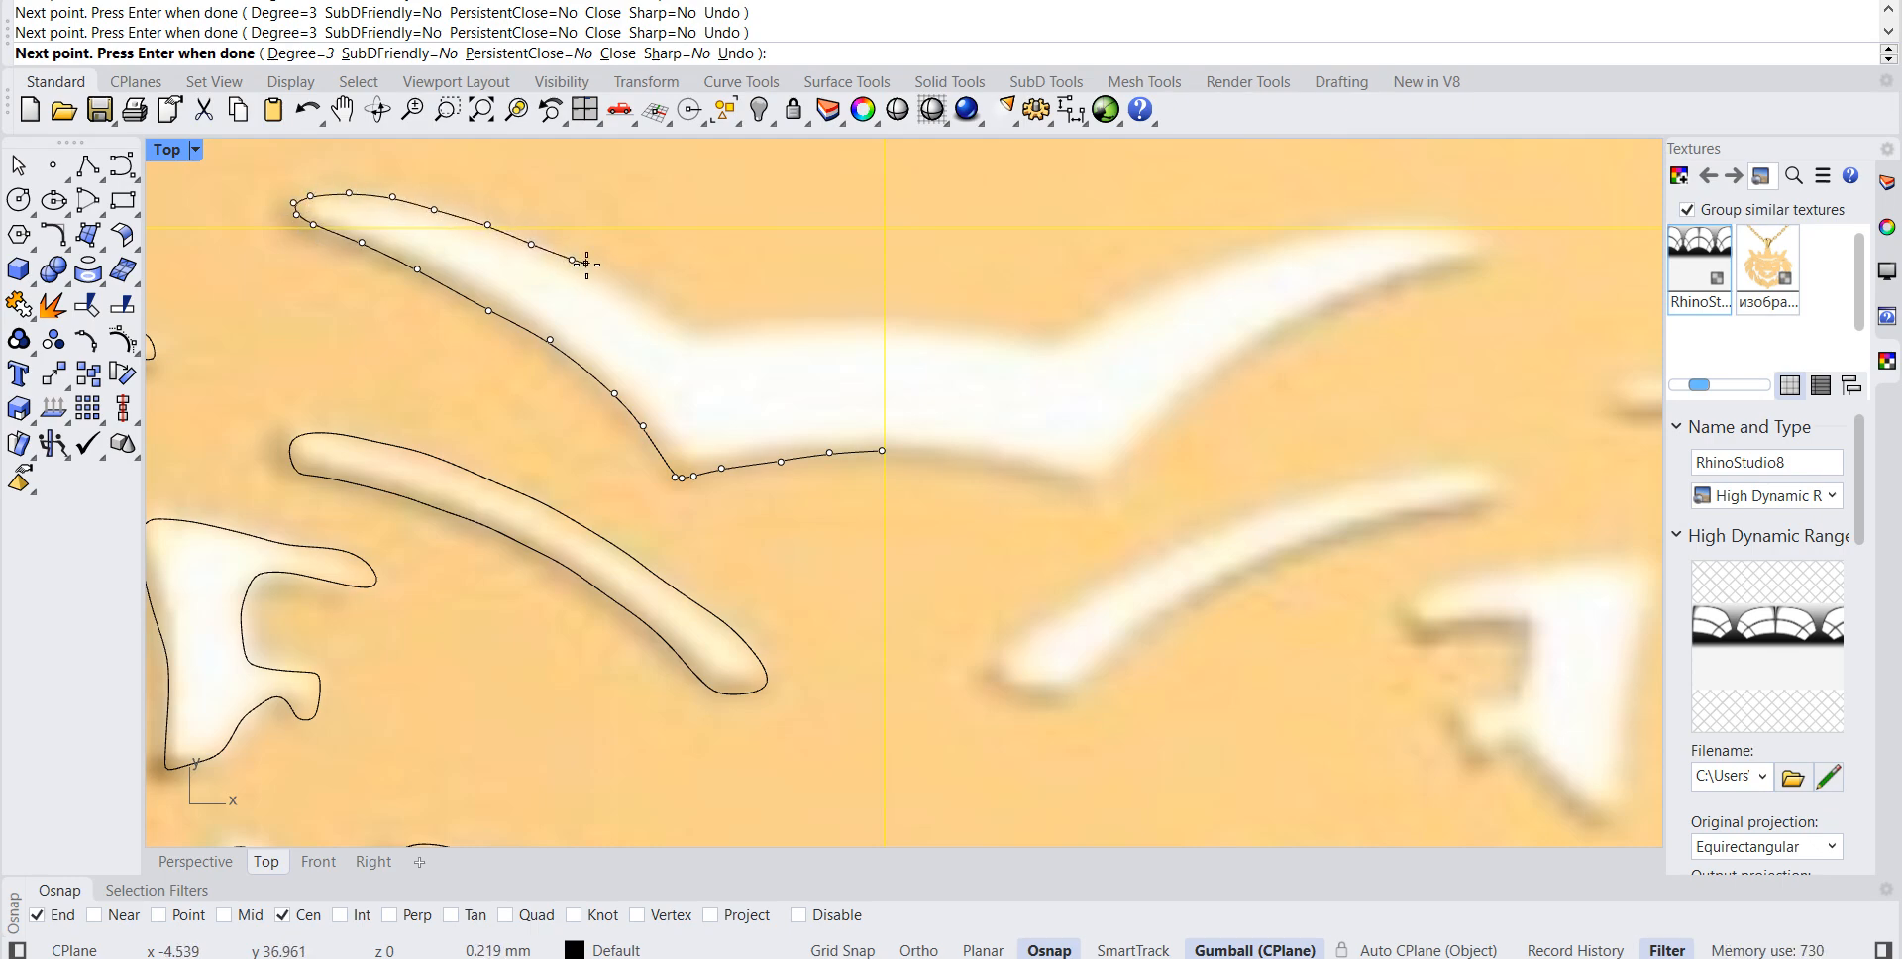
left_click(632, 297)
left_click(665, 321)
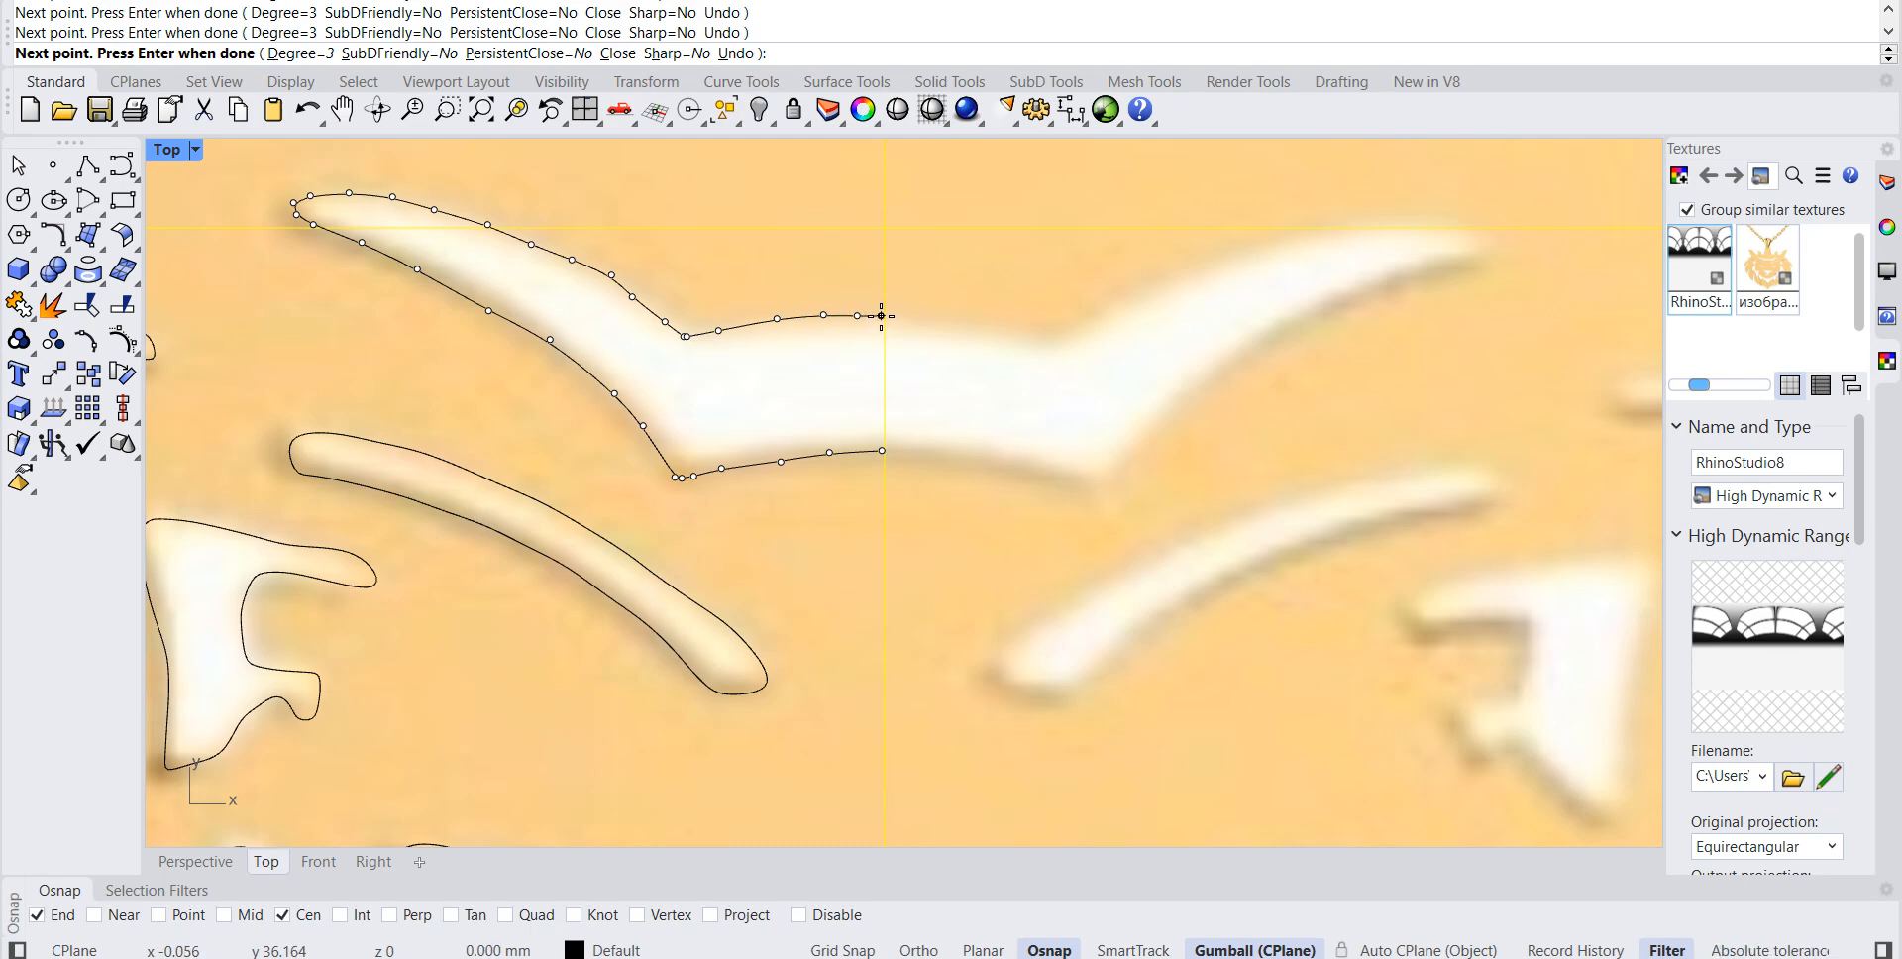
key("Return")
Step: Deselect the reference picture and join the two curves of the left outer contour into one
scroll(691, 234, "down", 5)
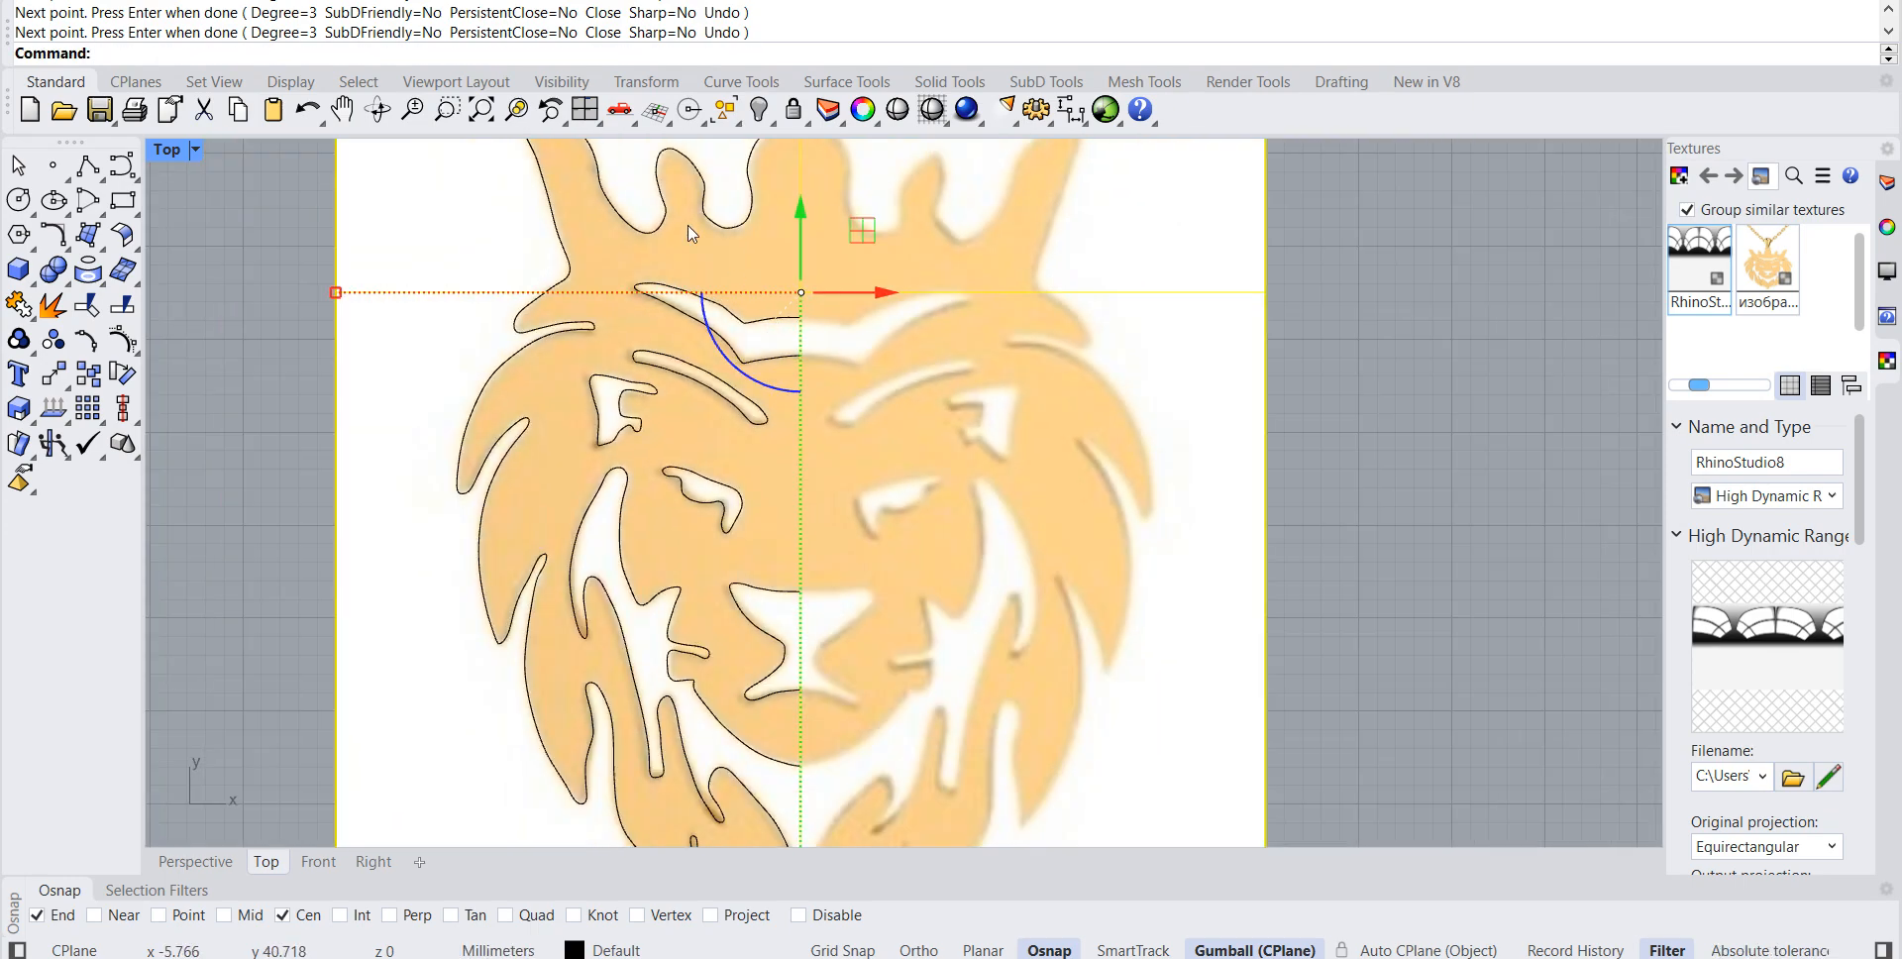
scroll(1117, 292, "down", 5)
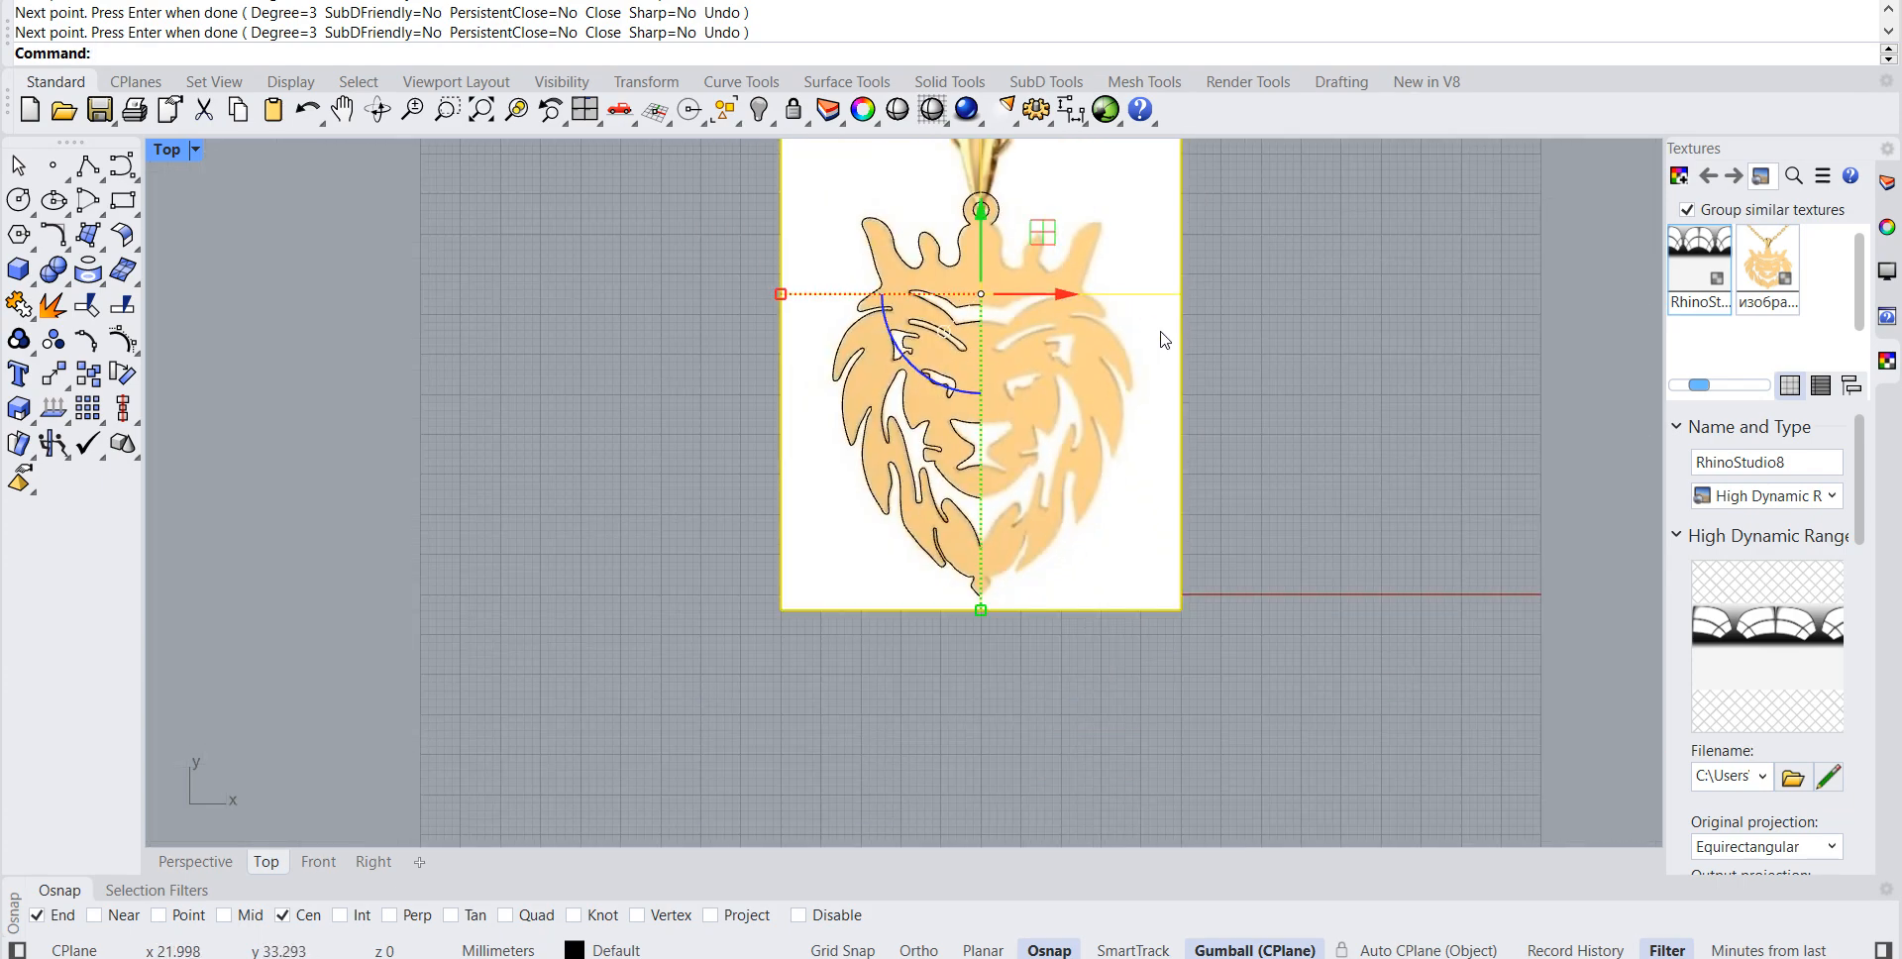
scroll(1164, 340, "up", 3)
left_click(1322, 472)
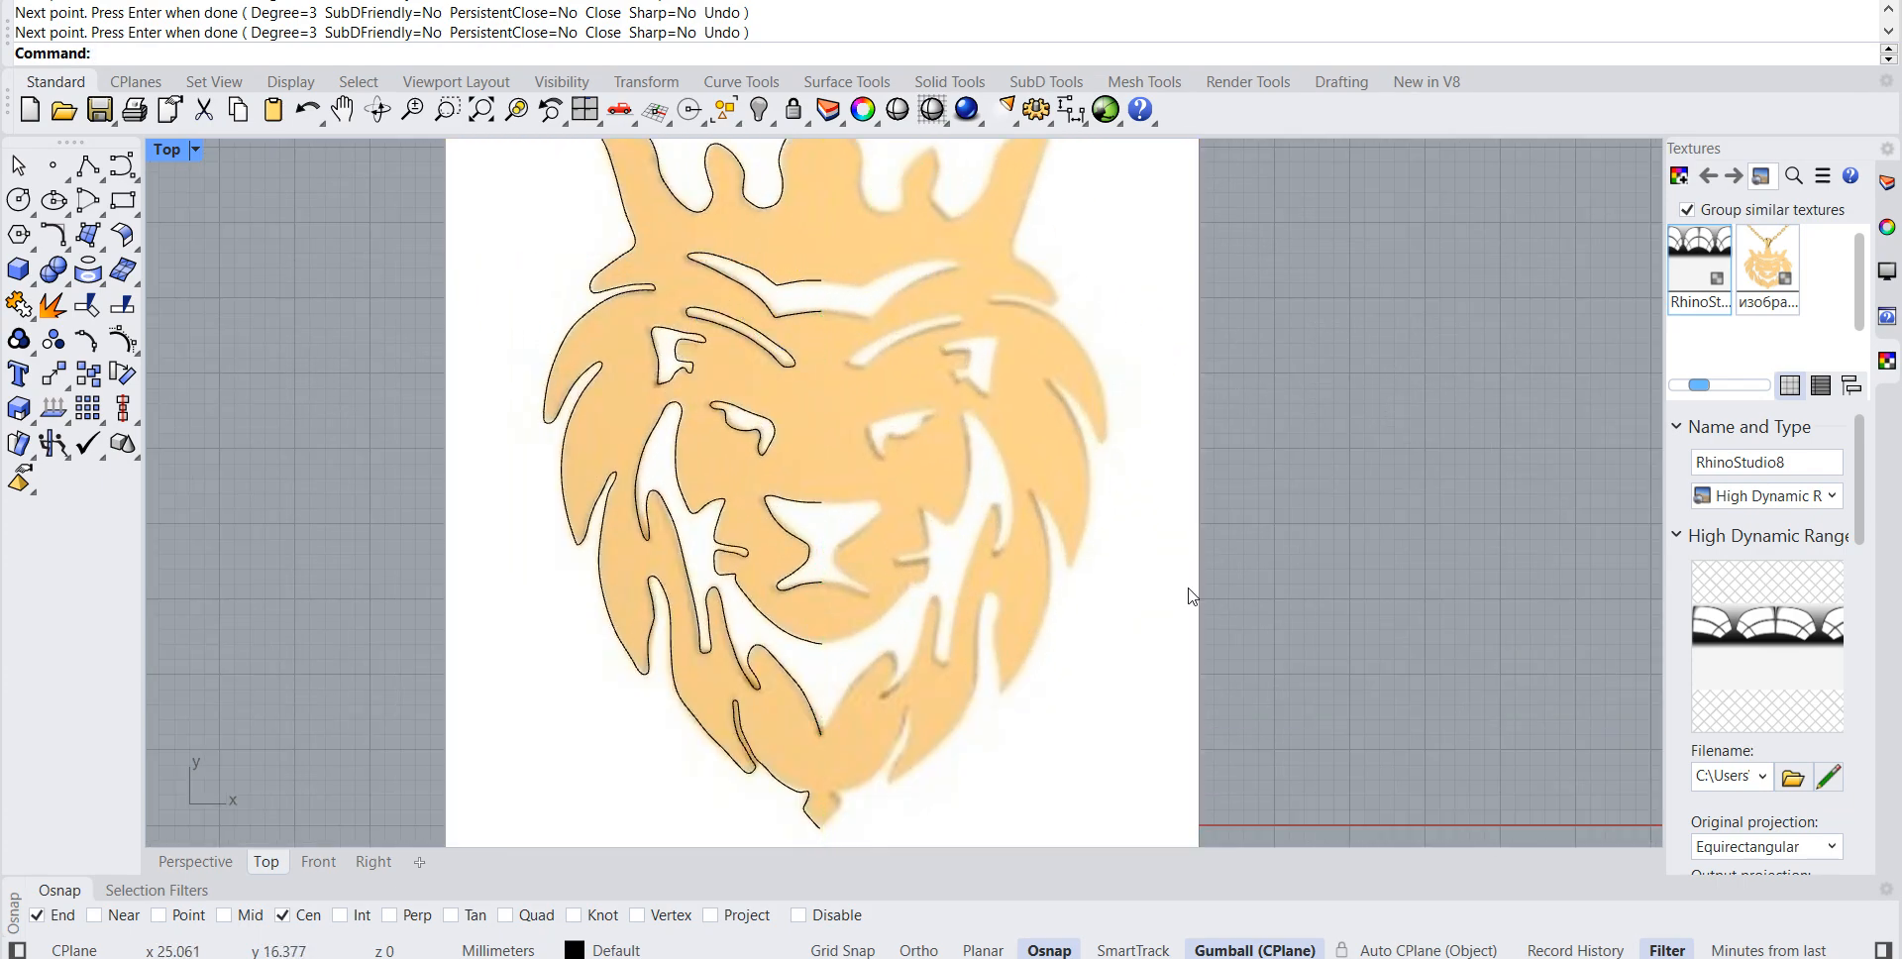
left_click(789, 782)
left_click(862, 833)
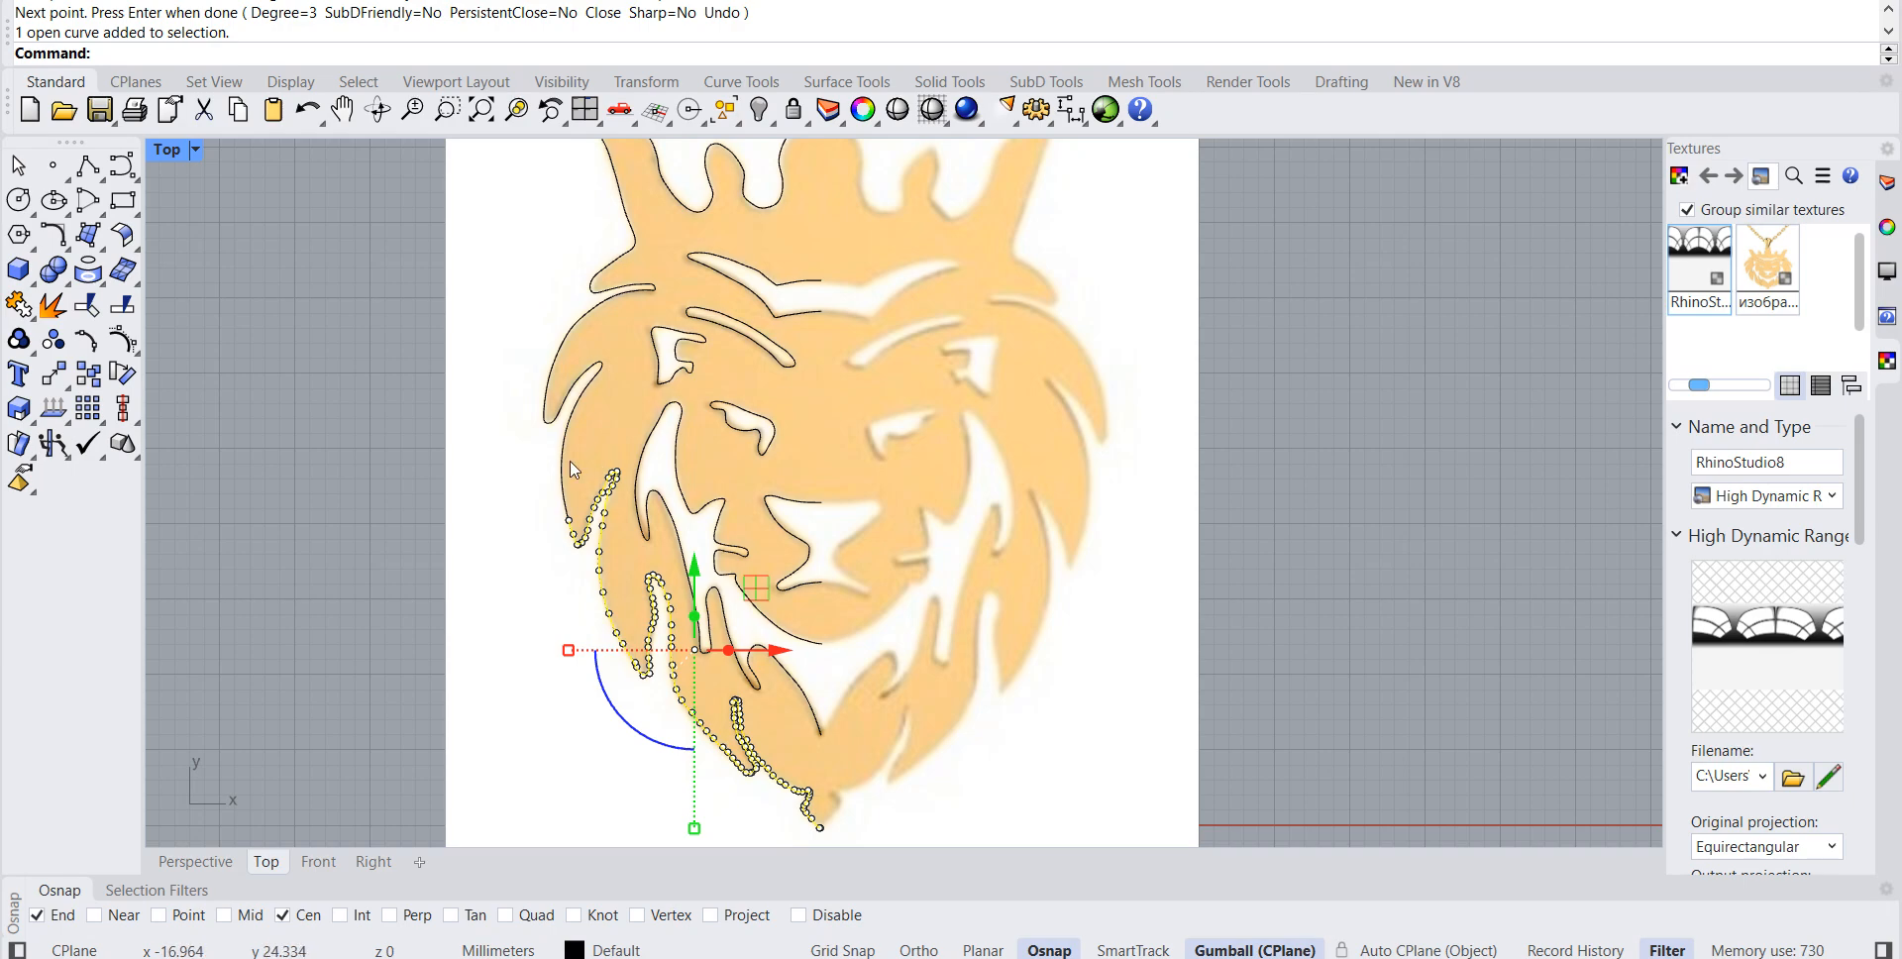
left_click(591, 475)
left_click(616, 526)
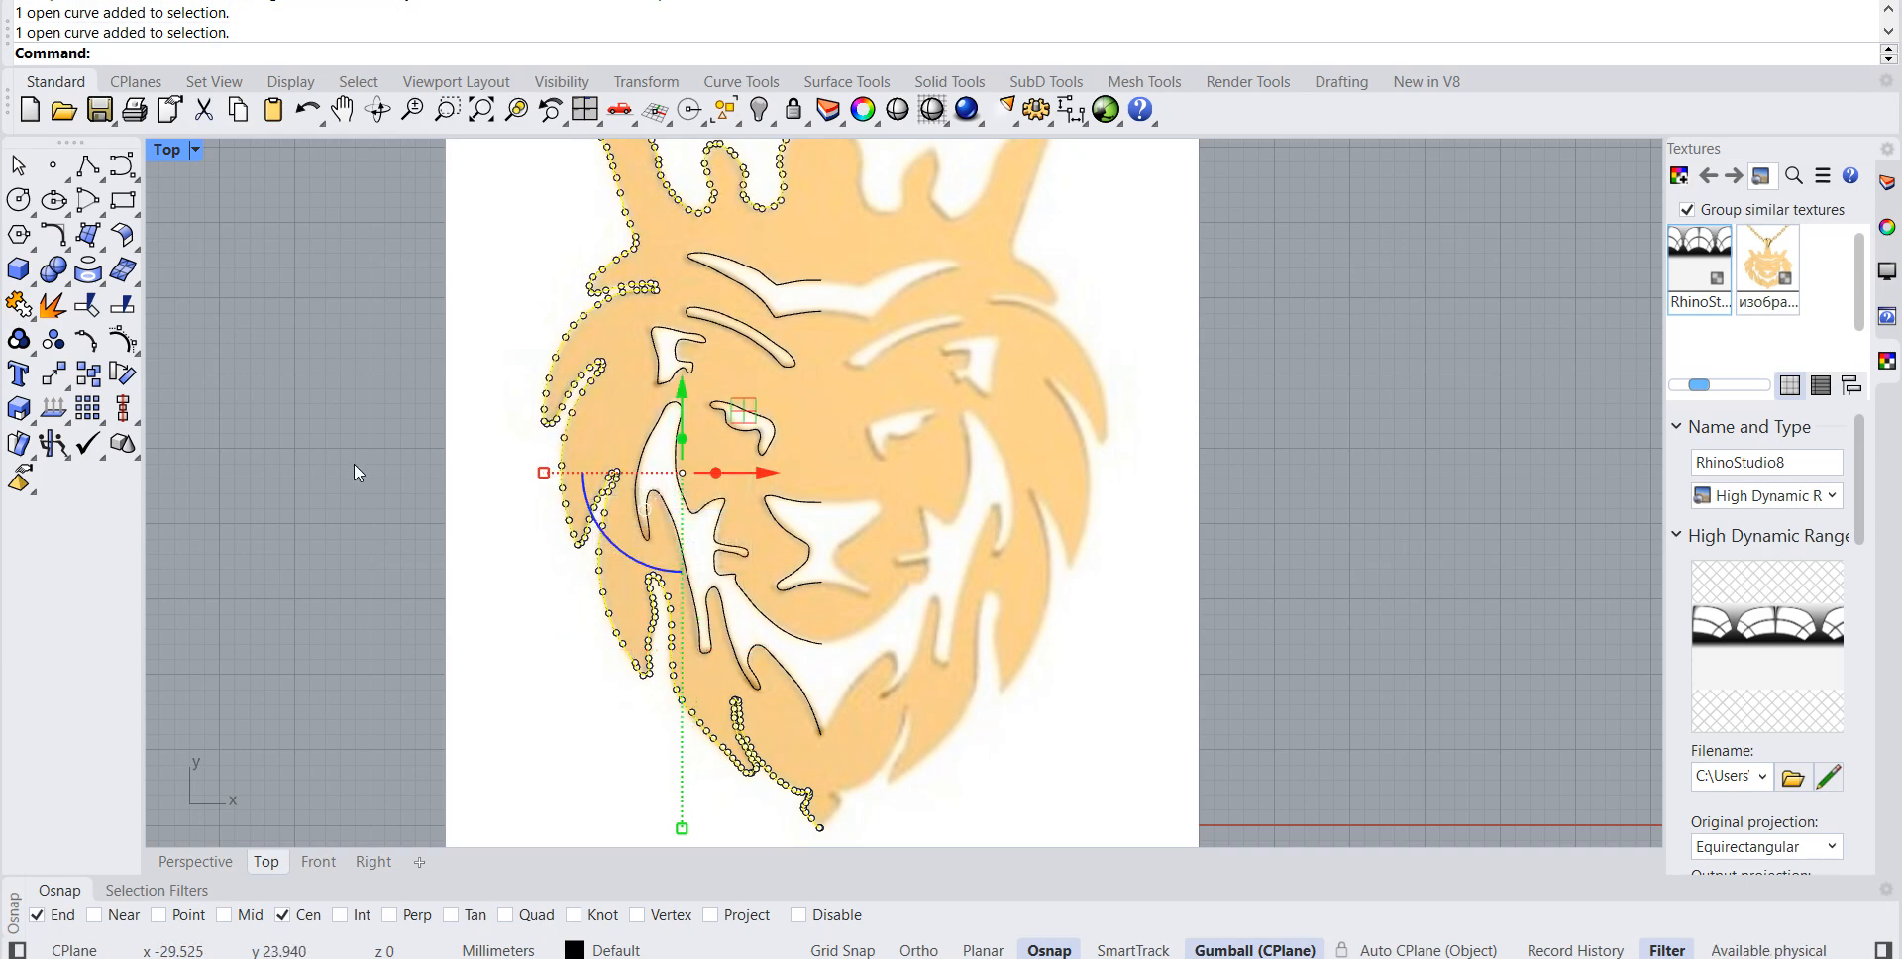
left_click(20, 305)
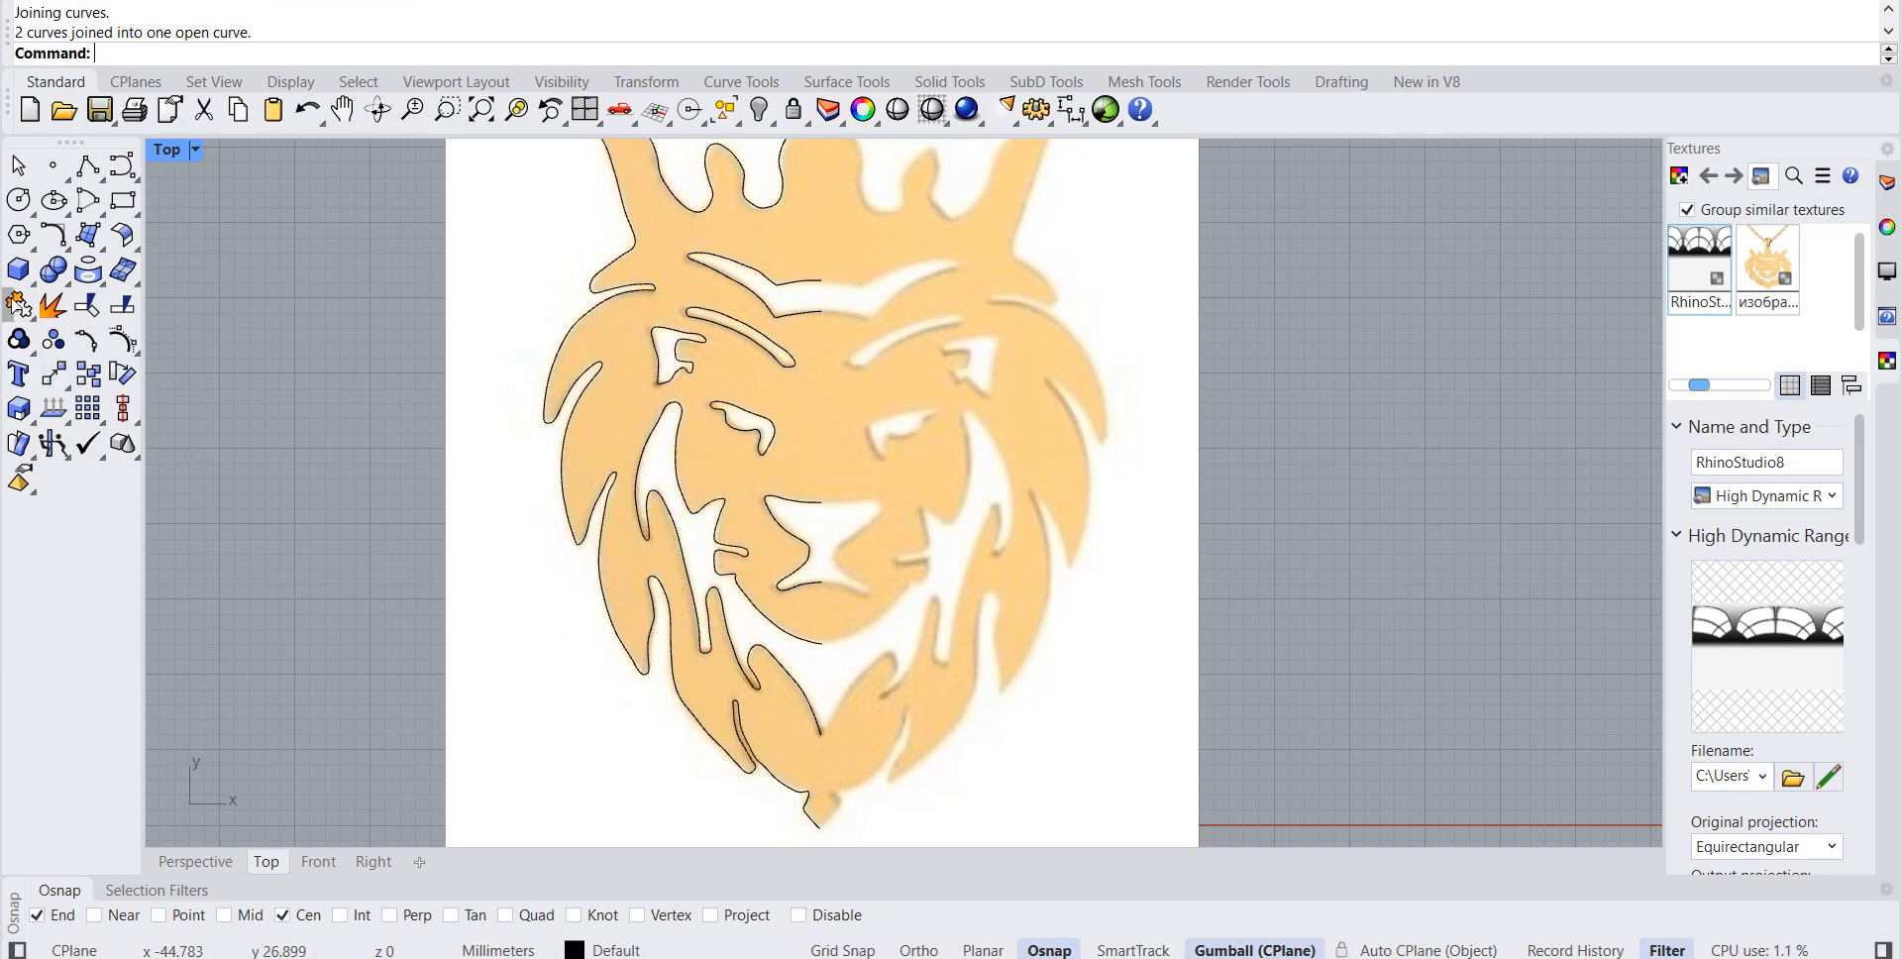
Step: Mirror the left outer contour, mane, muzzle, eye, ear, brow and forehead curves across the Y axis, keeping the originals
type("Mirror")
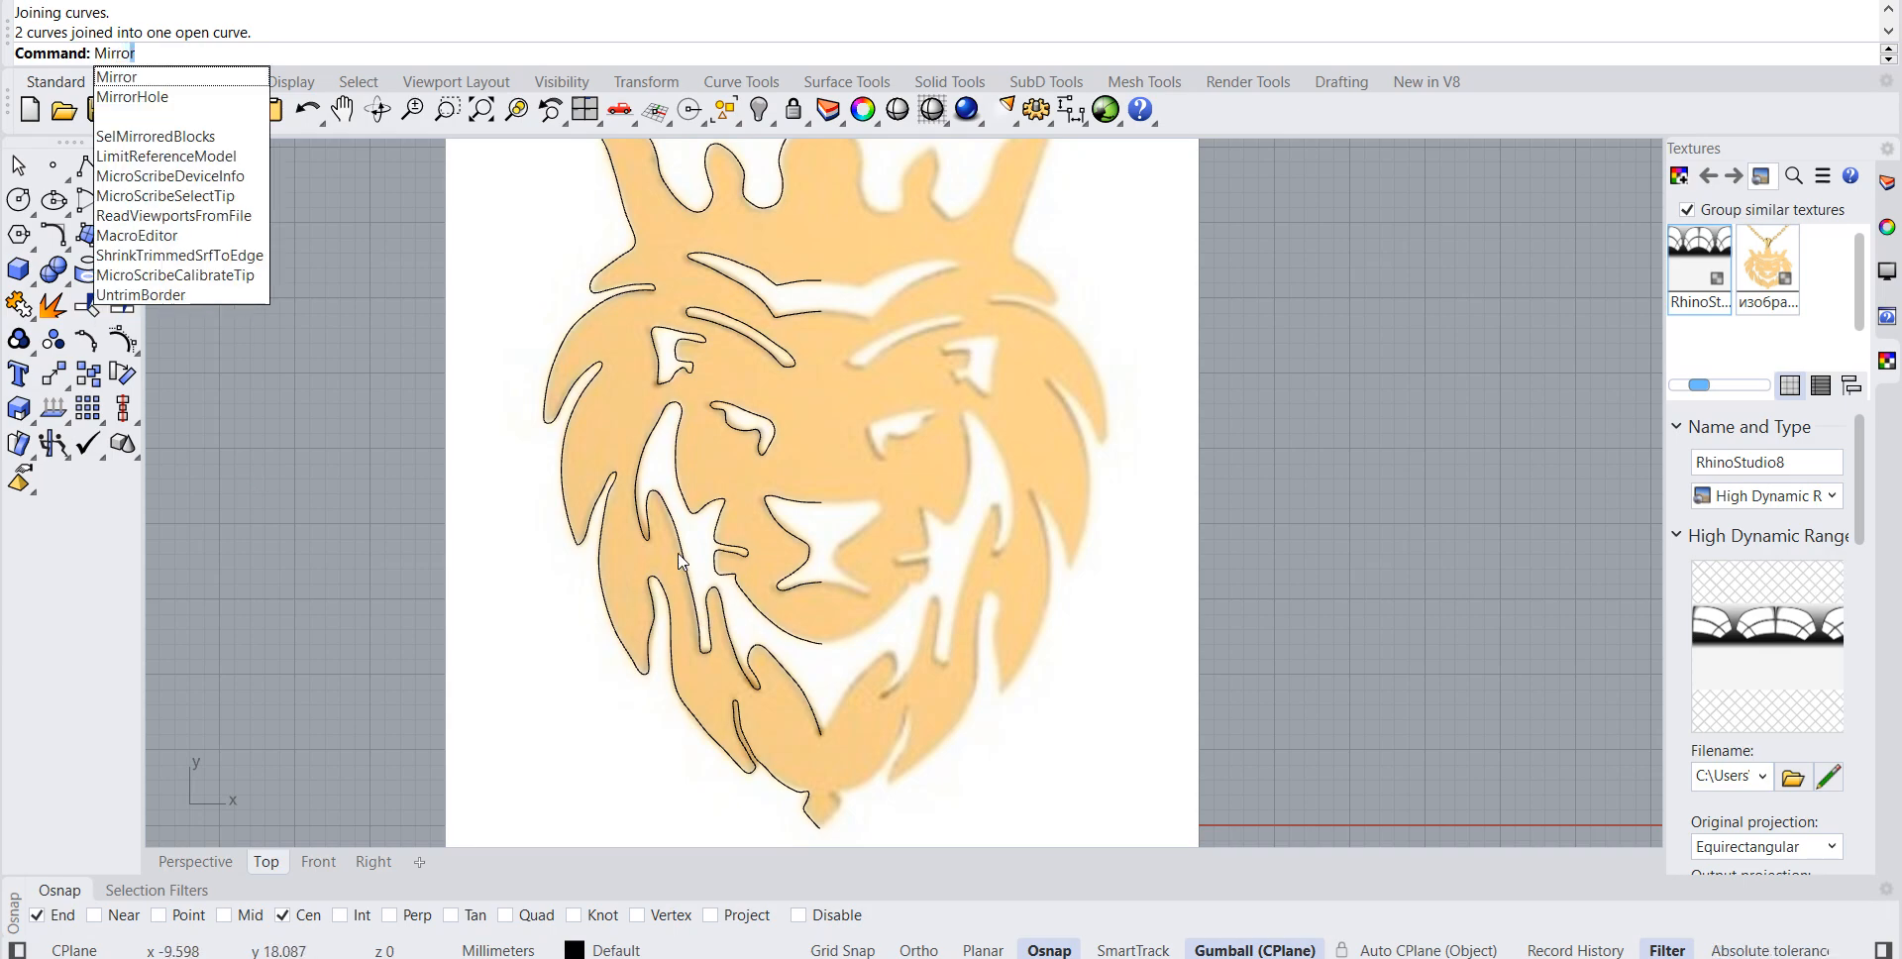
left_click(663, 622)
left_click(721, 681)
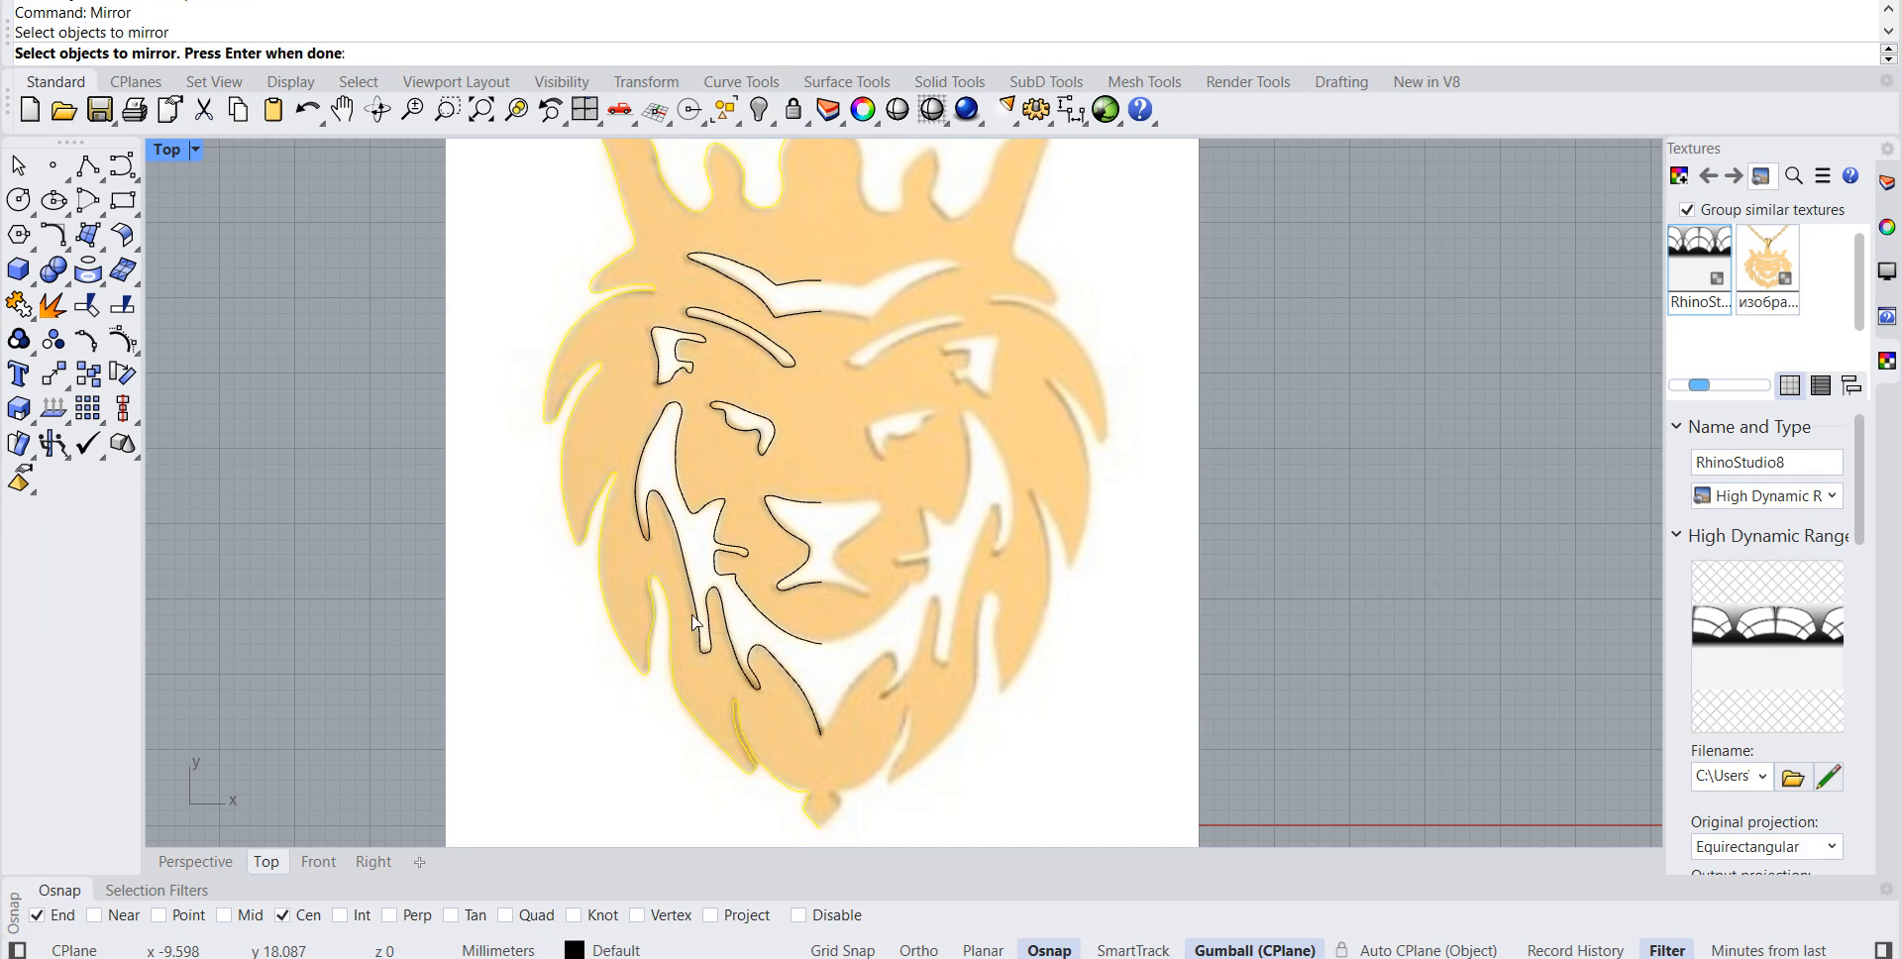
left_click(686, 567)
left_click(747, 631)
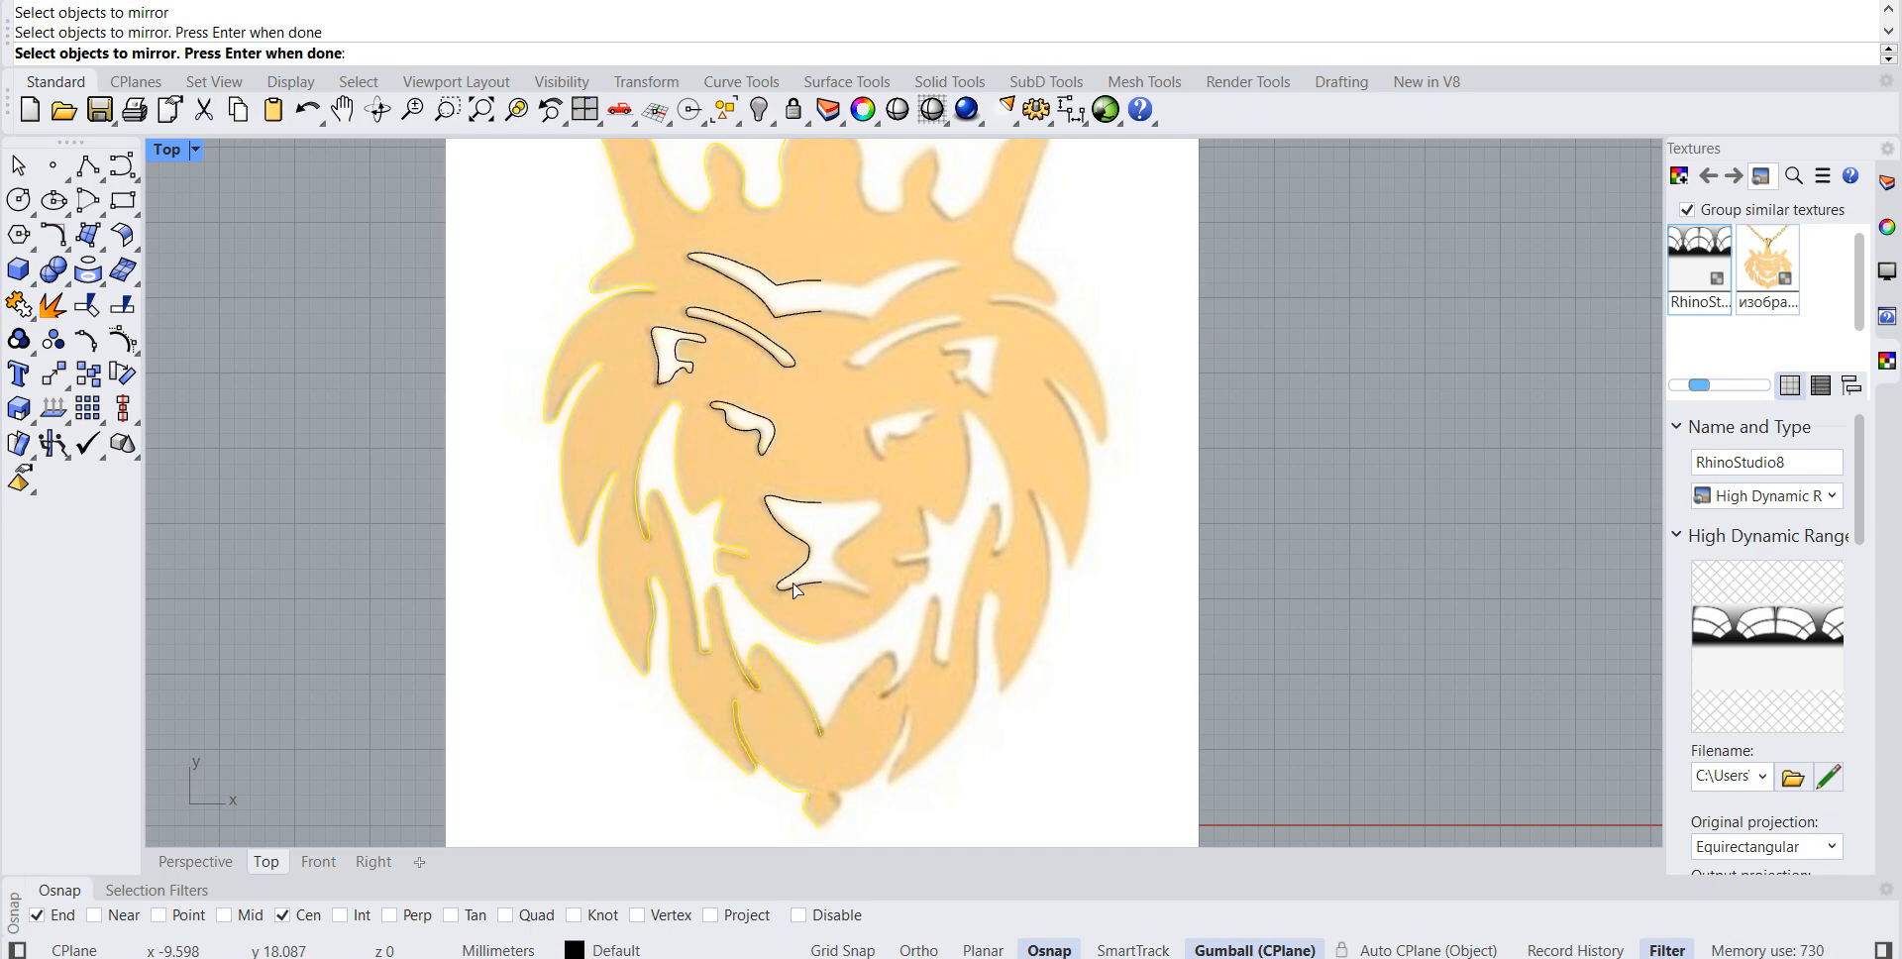
left_click(795, 585)
left_click(859, 644)
left_click(768, 446)
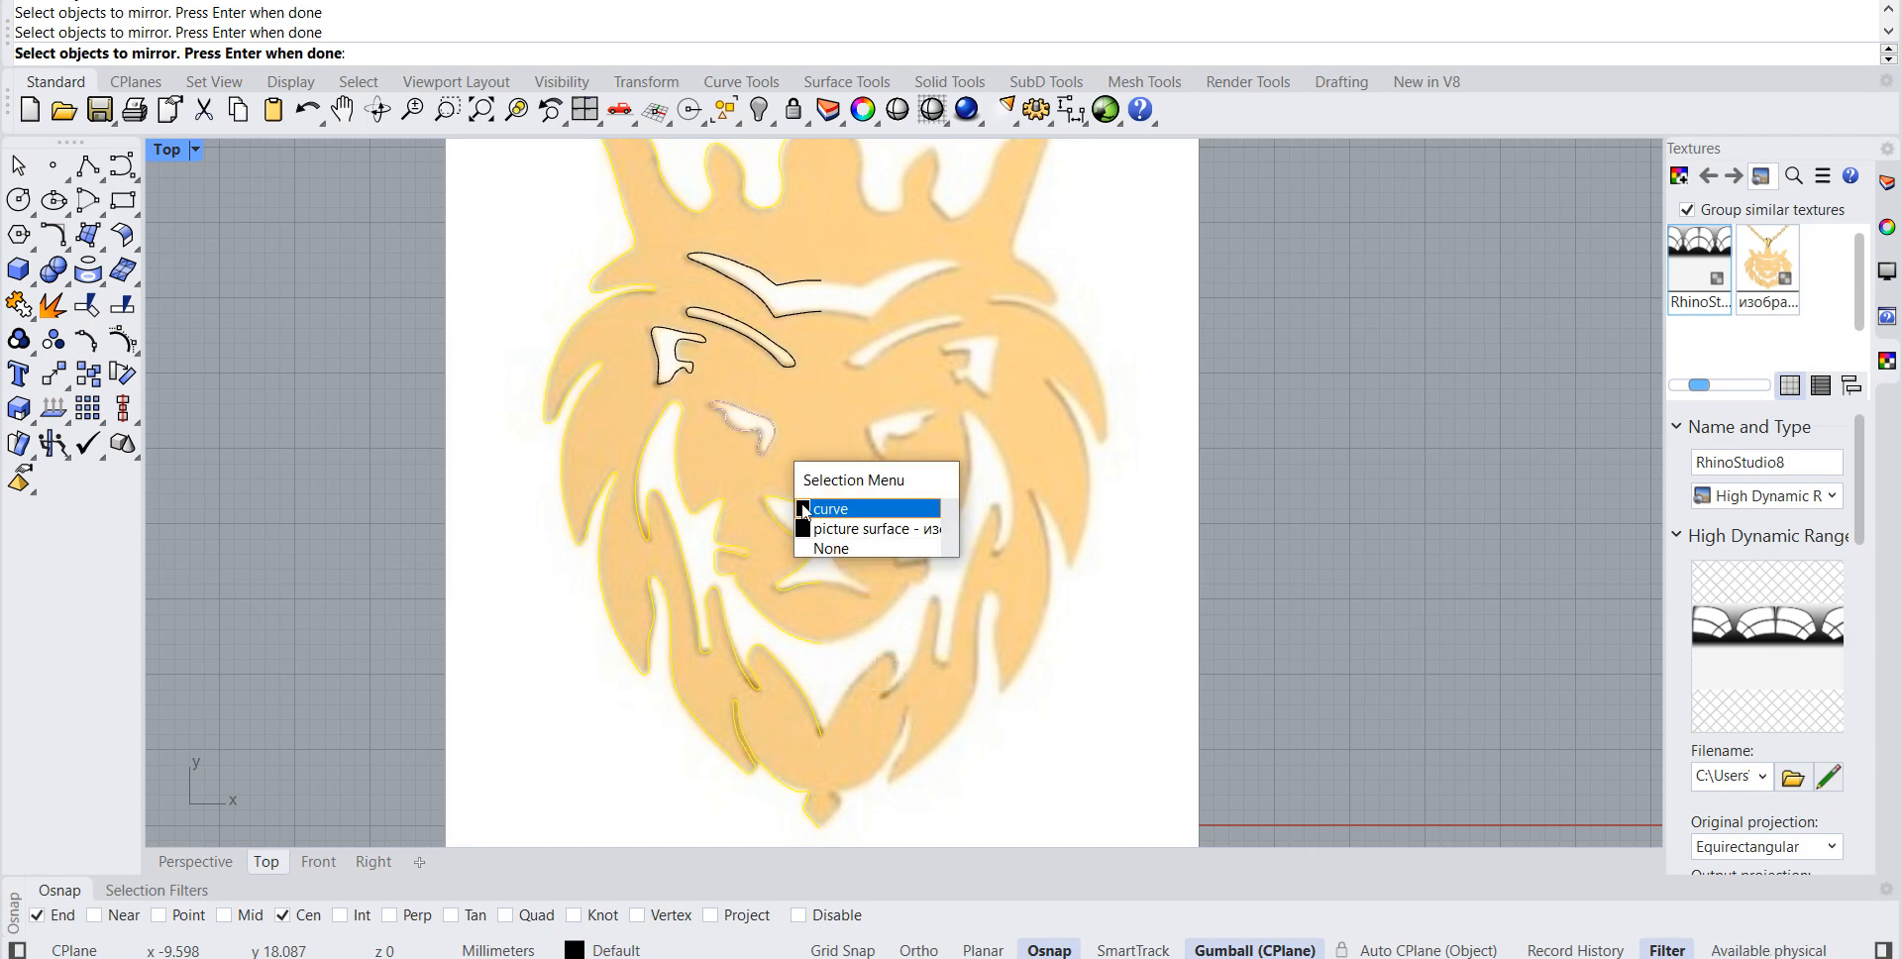
left_click(830, 509)
left_click(679, 388)
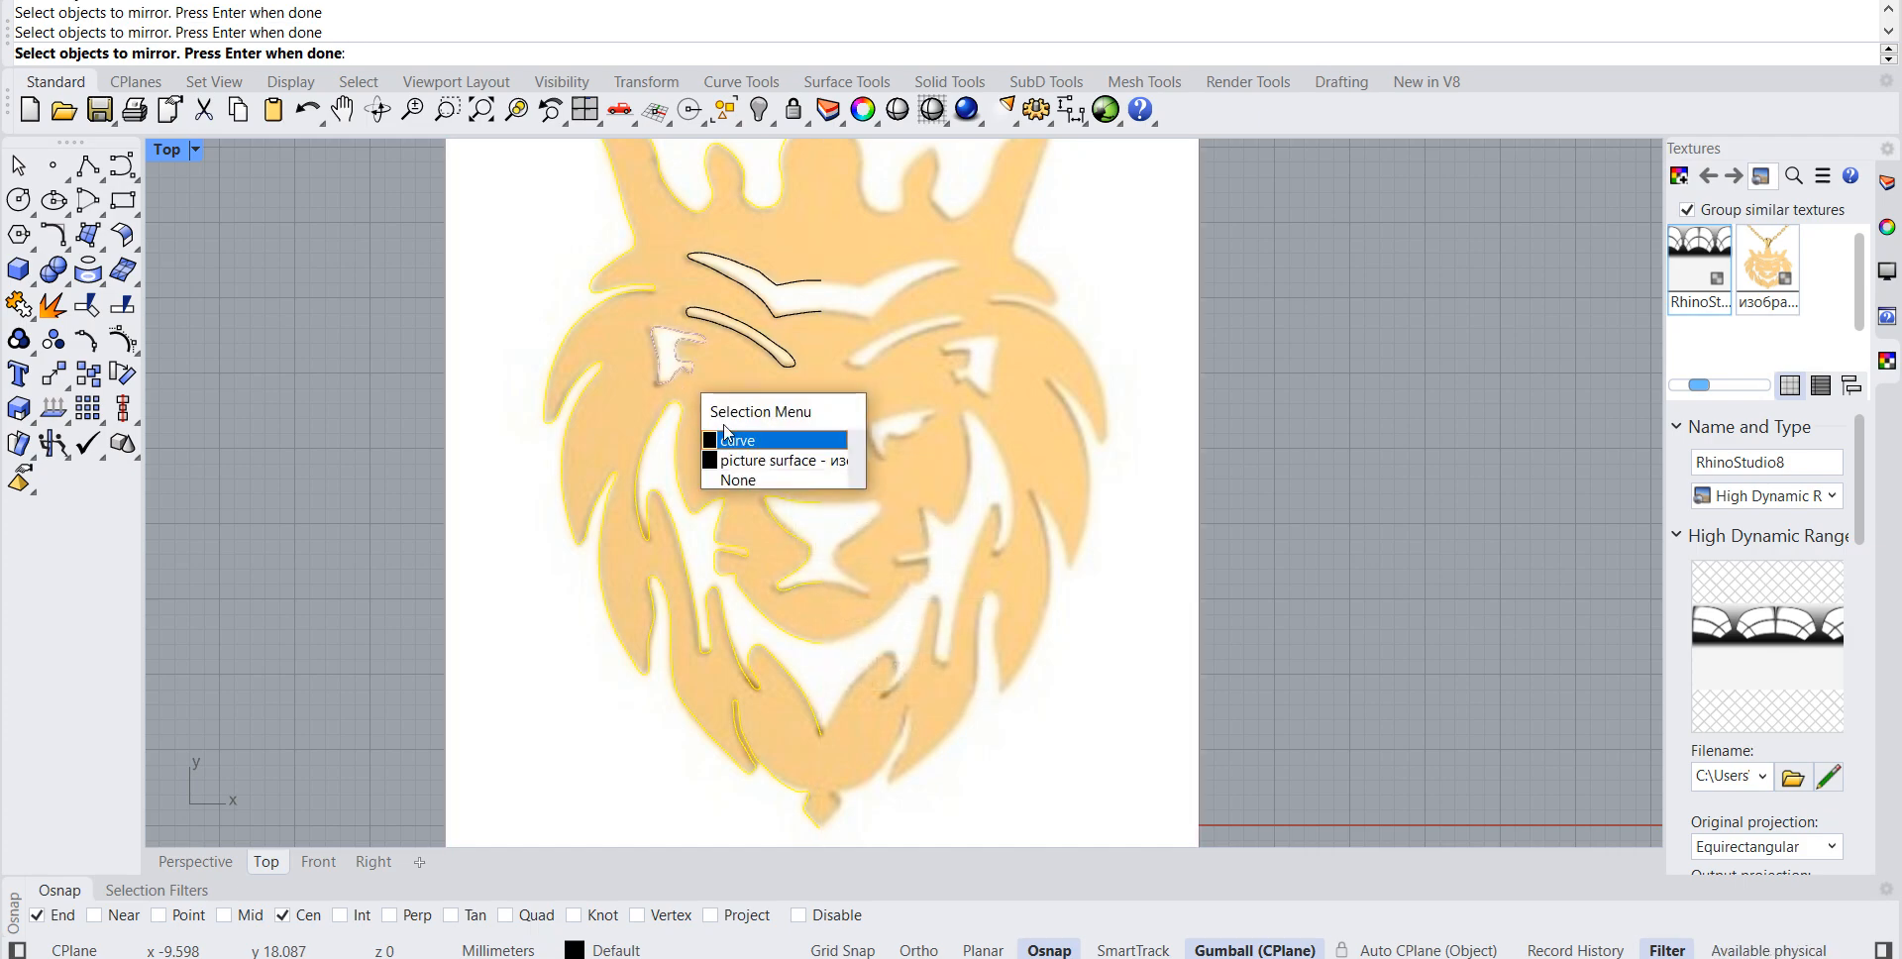
left_click(731, 437)
left_click(797, 361)
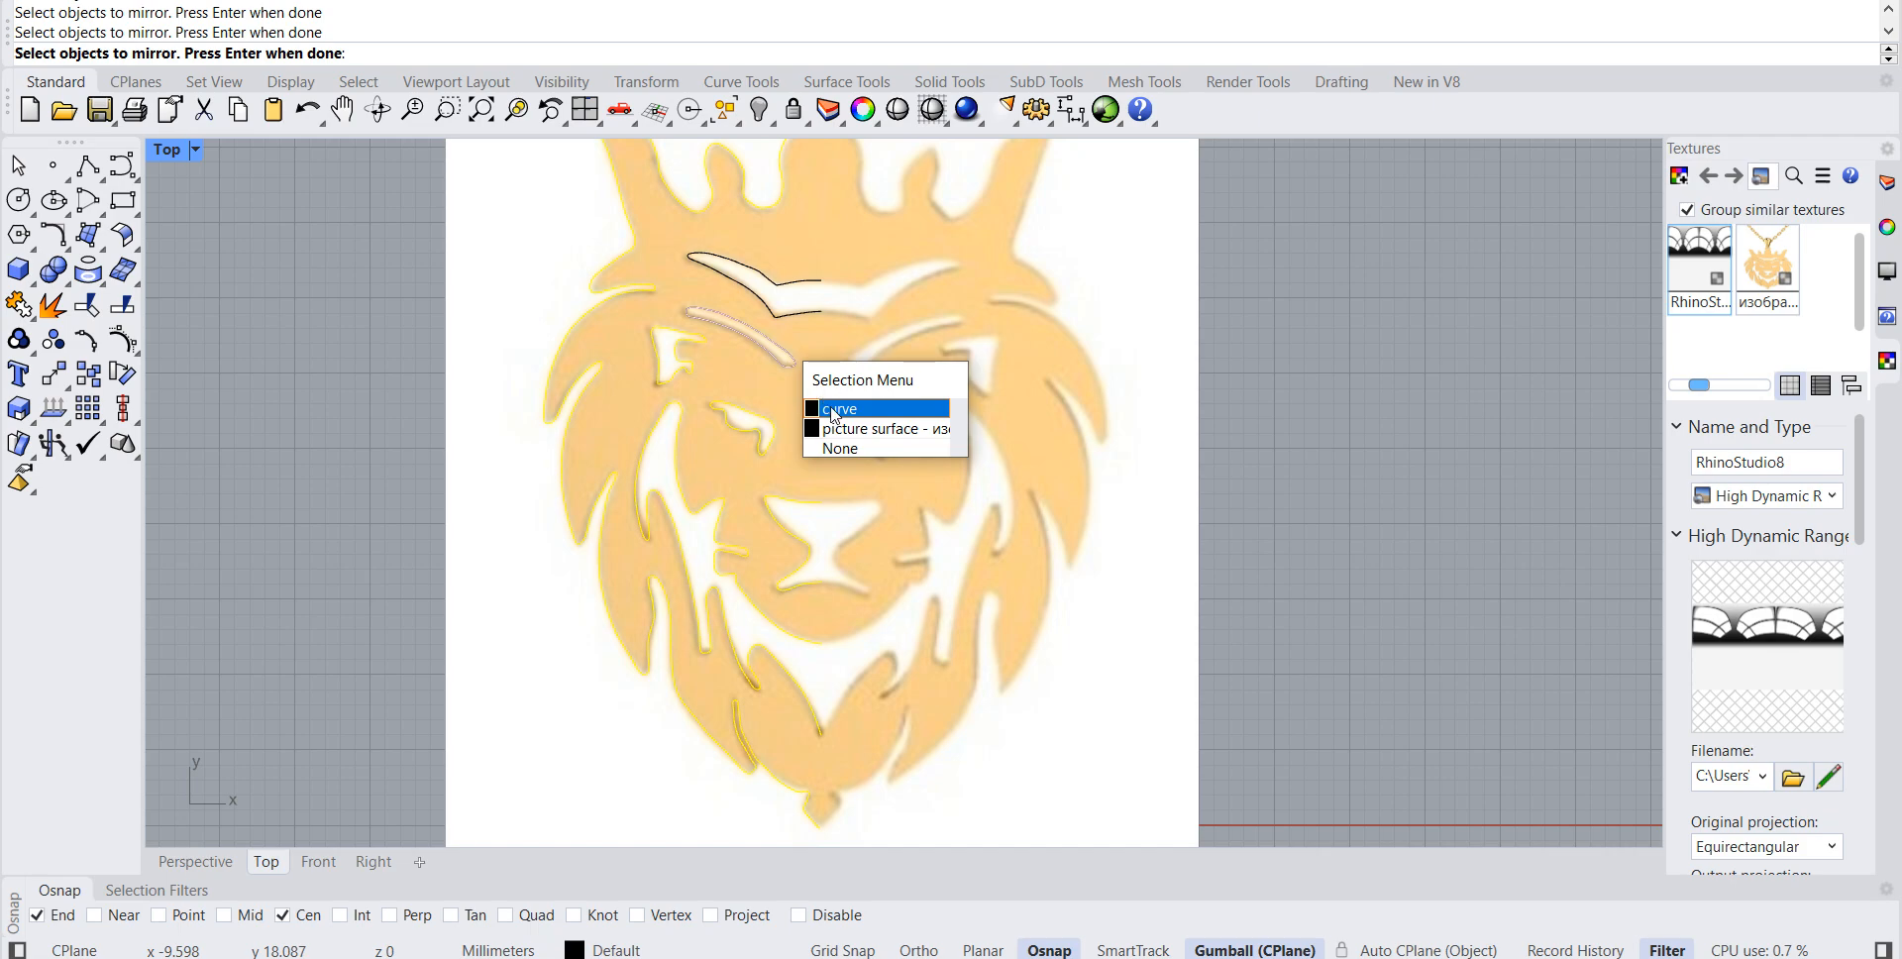
left_click(835, 410)
left_click(771, 323)
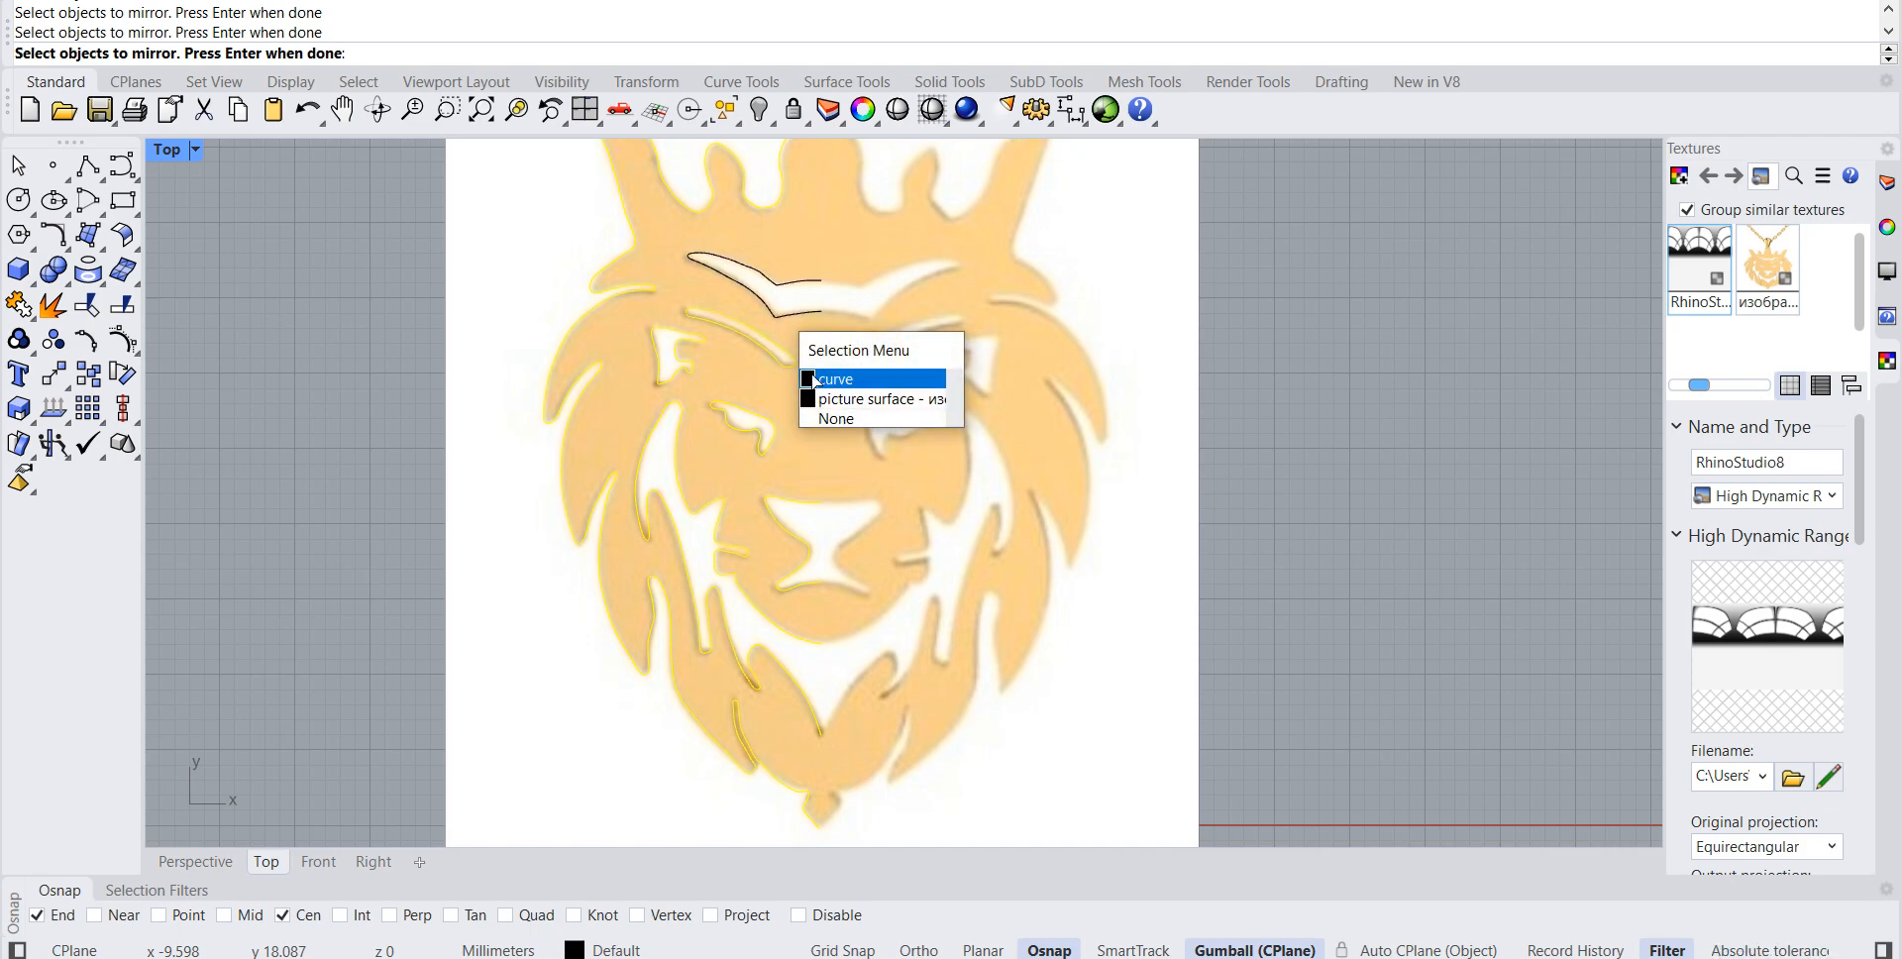
left_click(813, 379)
mouse_move(1226, 283)
right_mouse_down()
mouse_move(1240, 364)
mouse_move(1214, 296)
right_mouse_up()
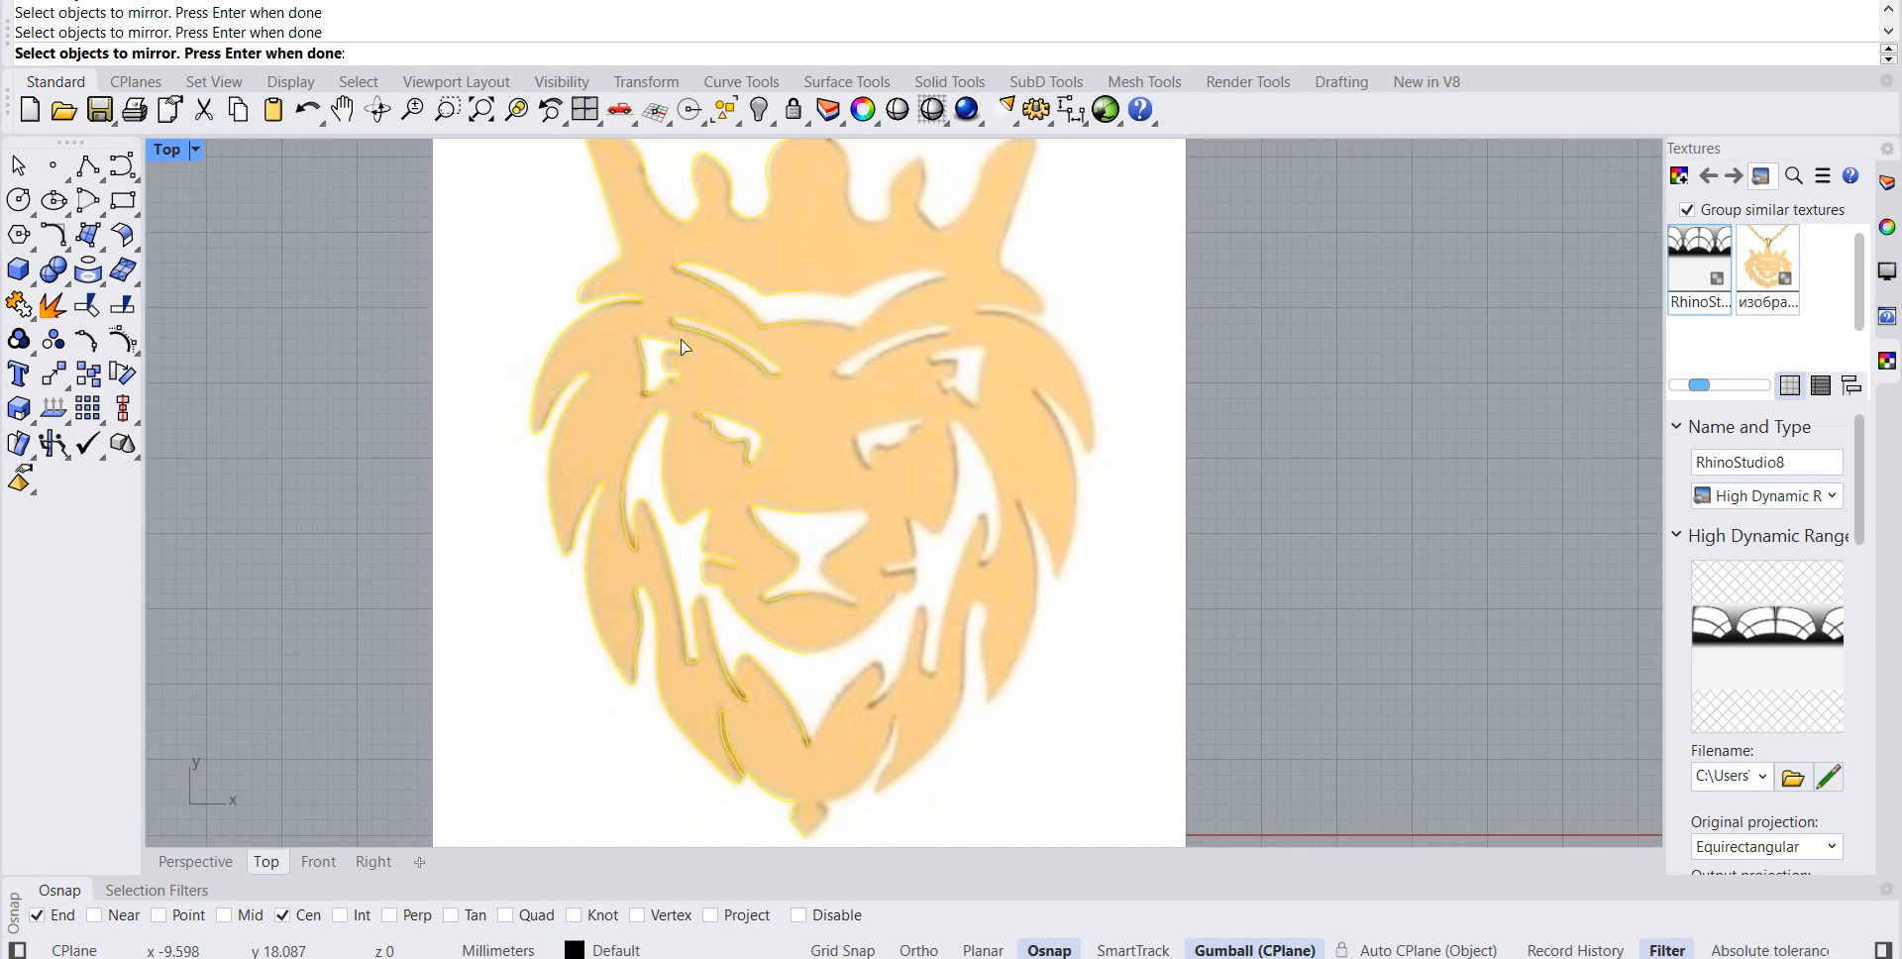
key("Return")
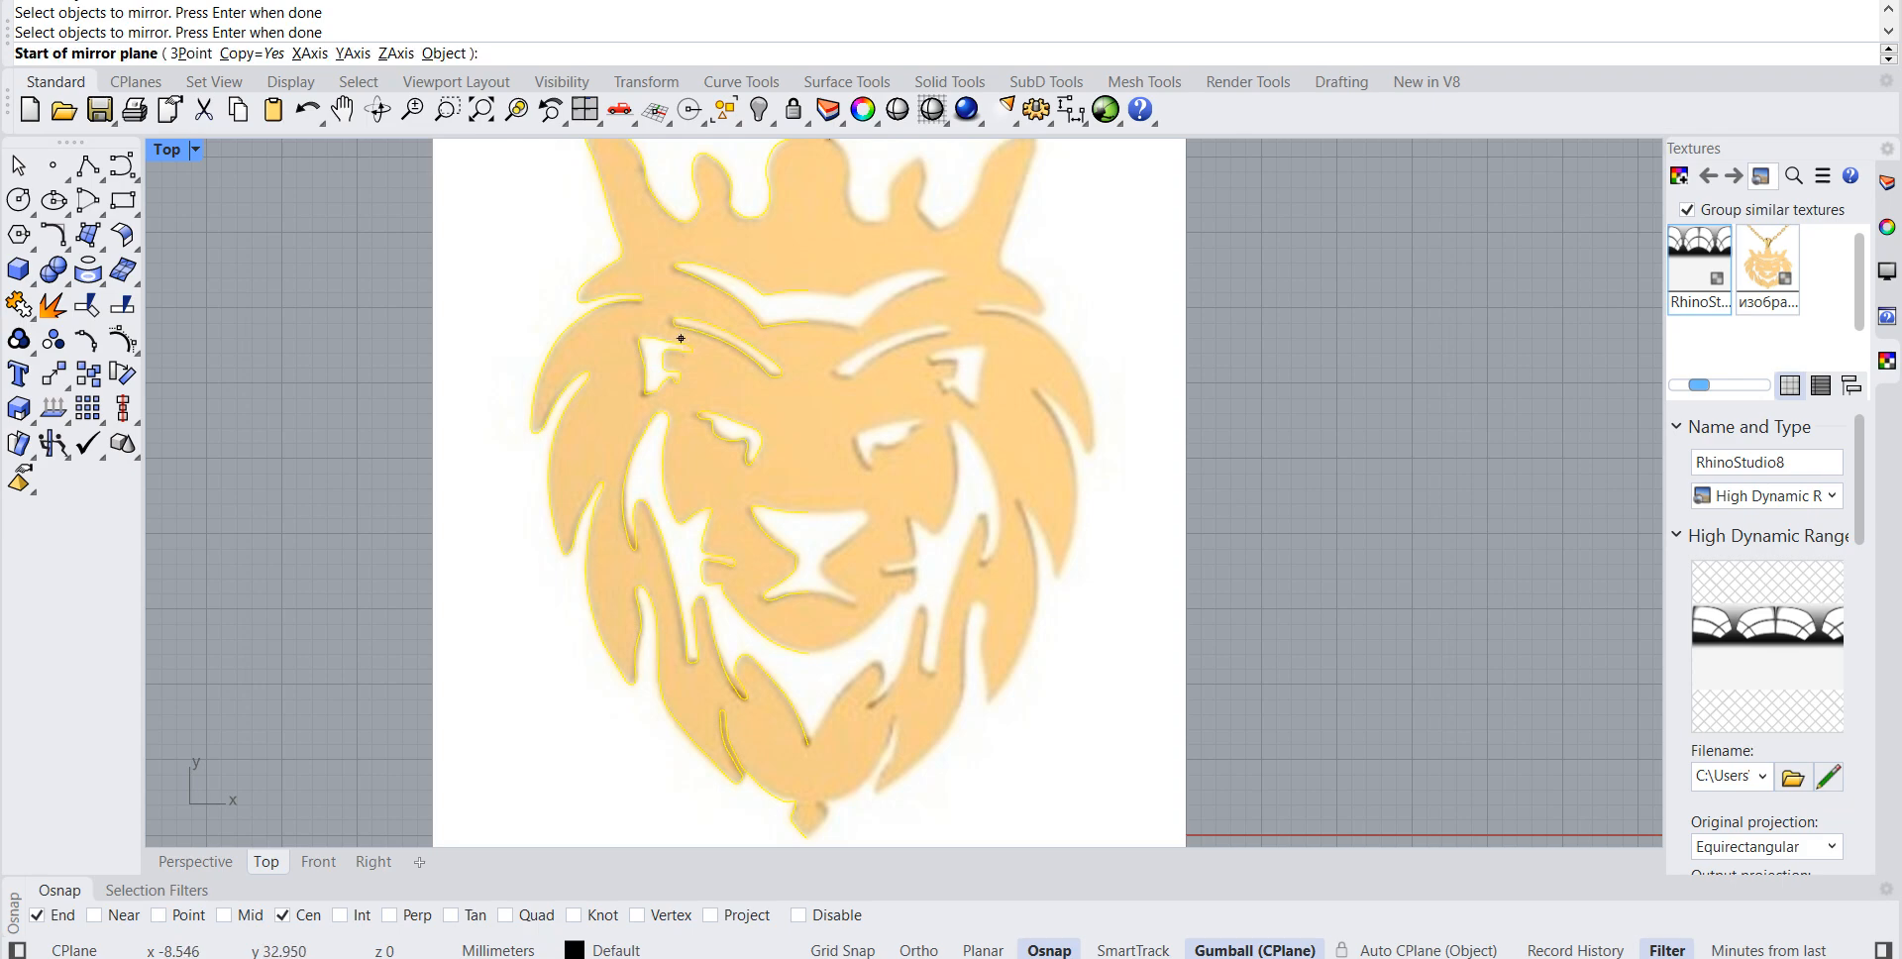
type("y")
key("Return")
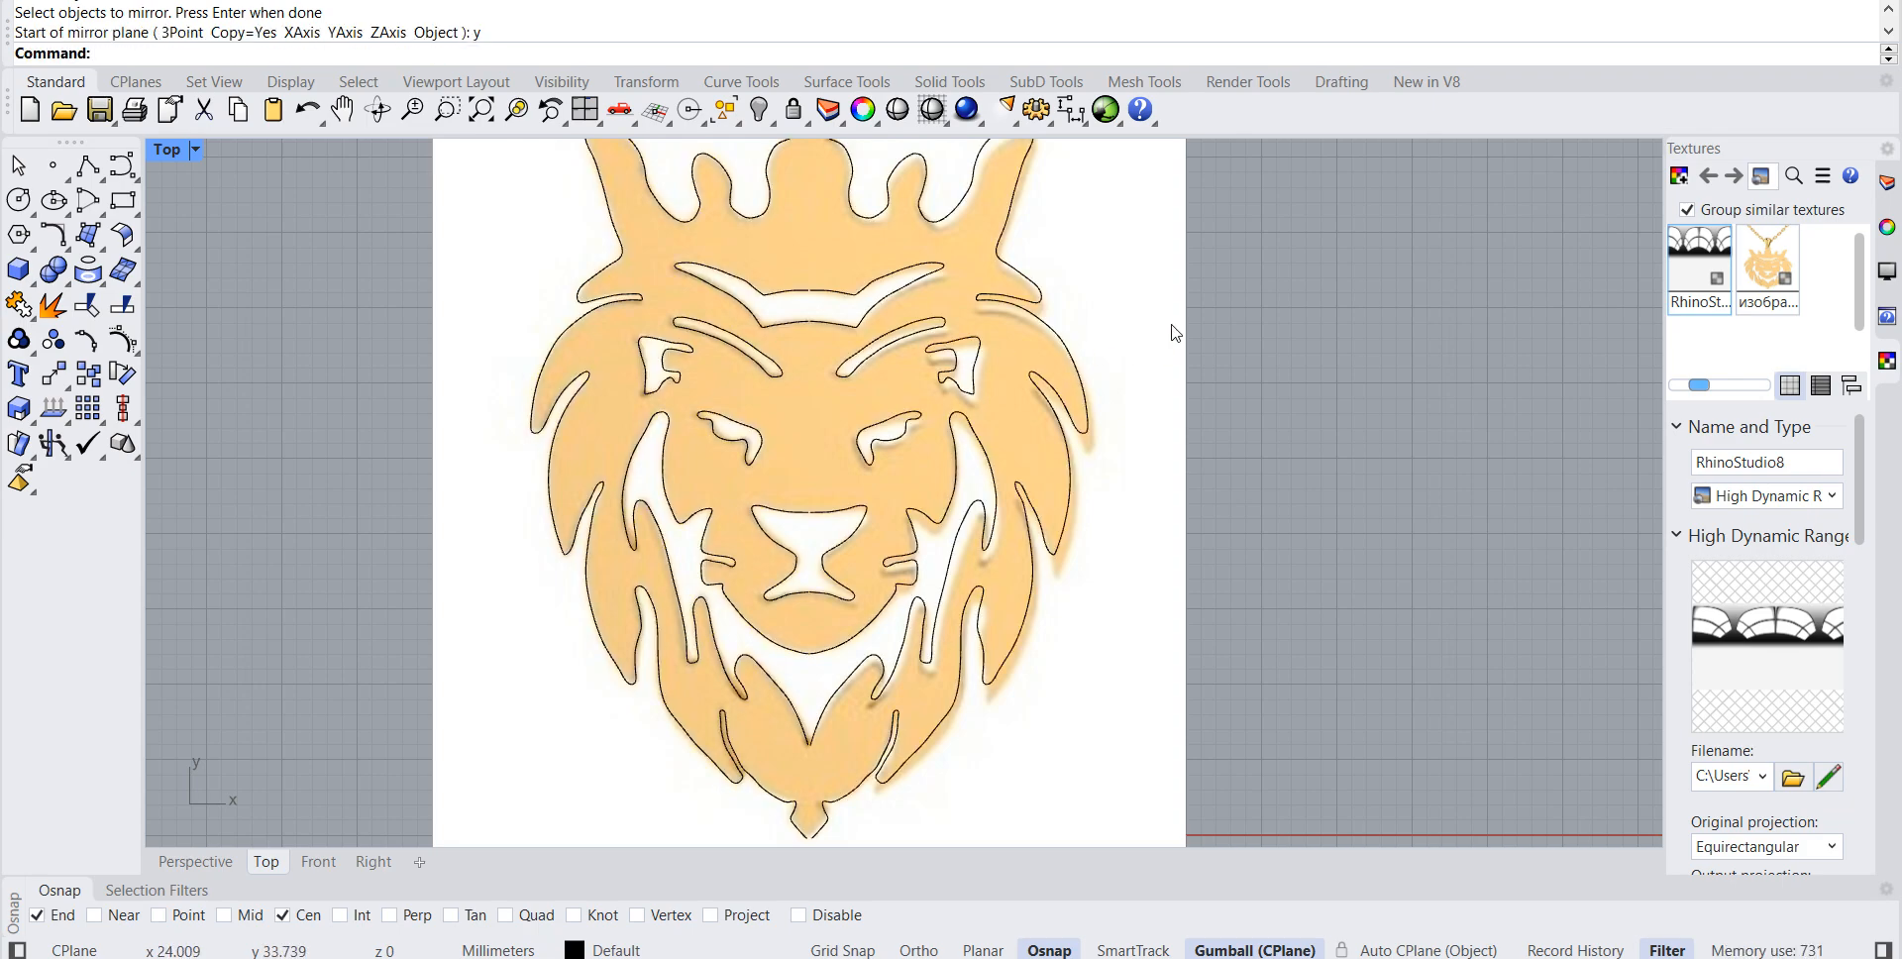
Step: Show the mirrored outer contour's control points and move its upper end point onto the end of the hanging ring's arc
right_click_drag(1201, 276, 1185, 475)
scroll(888, 366, "up", 8)
scroll(776, 446, "down", 3)
scroll(782, 471, "up", 6)
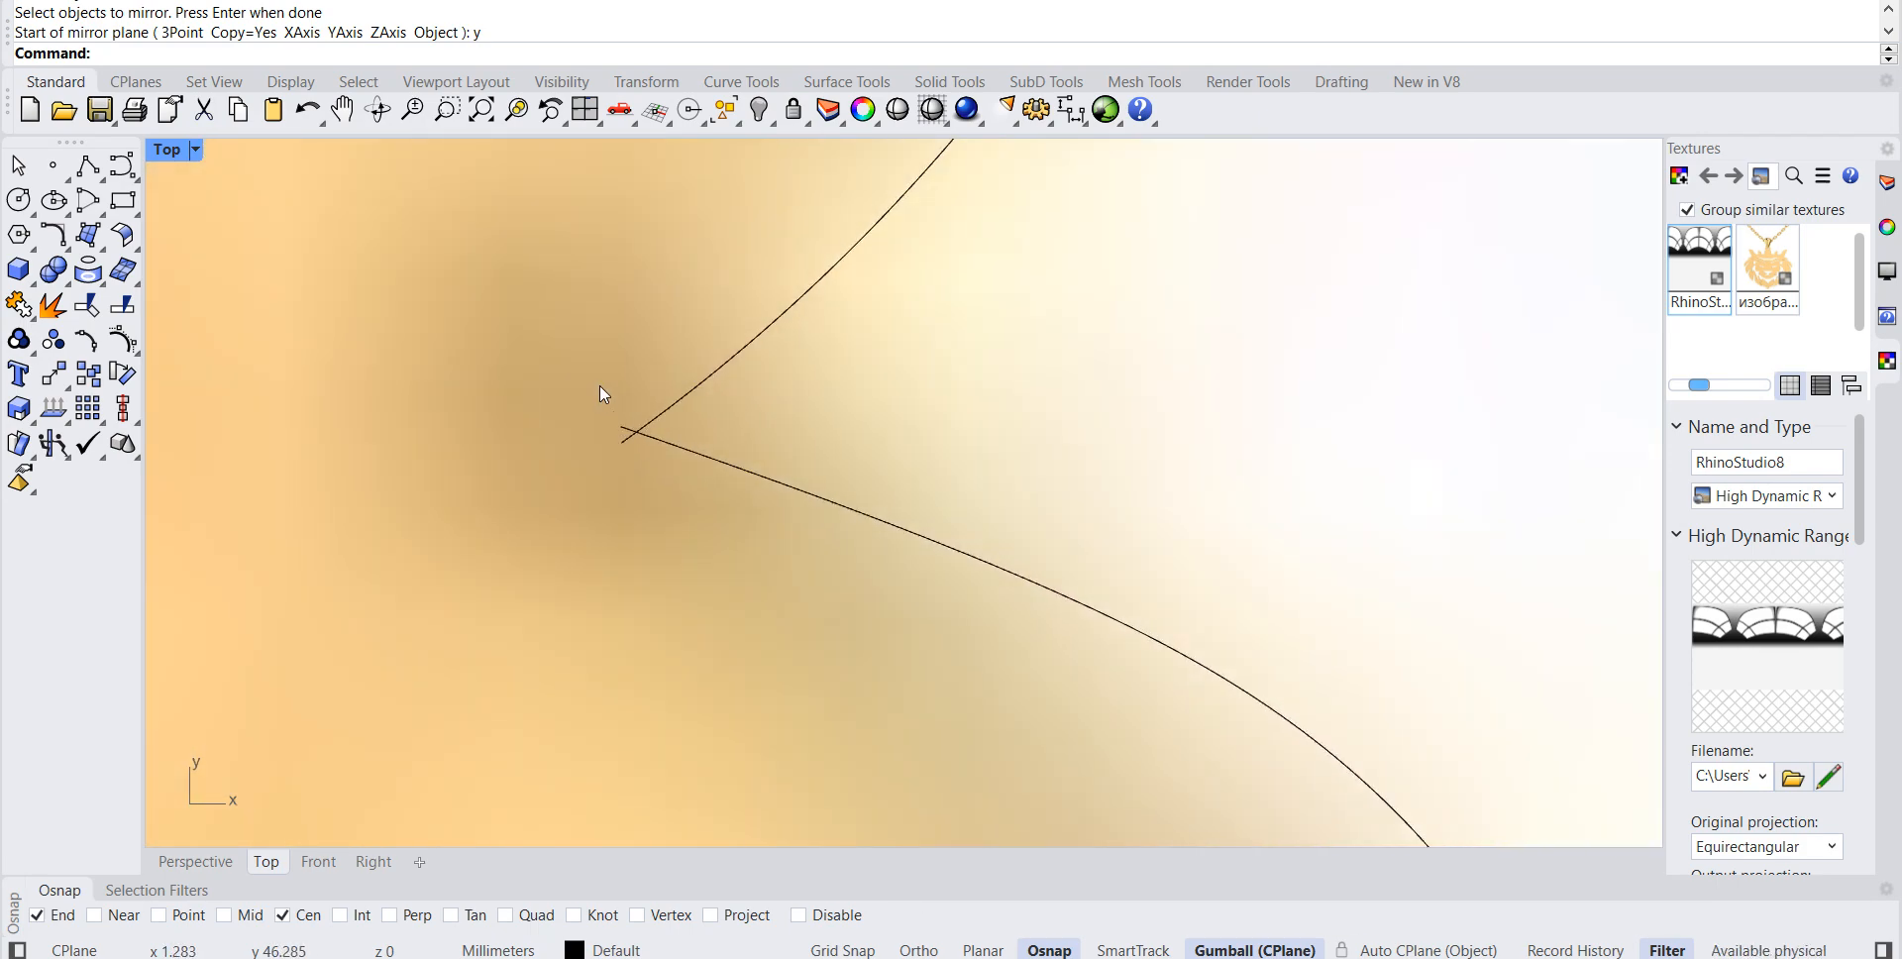
left_click(622, 430)
key("Return")
key("F10")
left_click(621, 426)
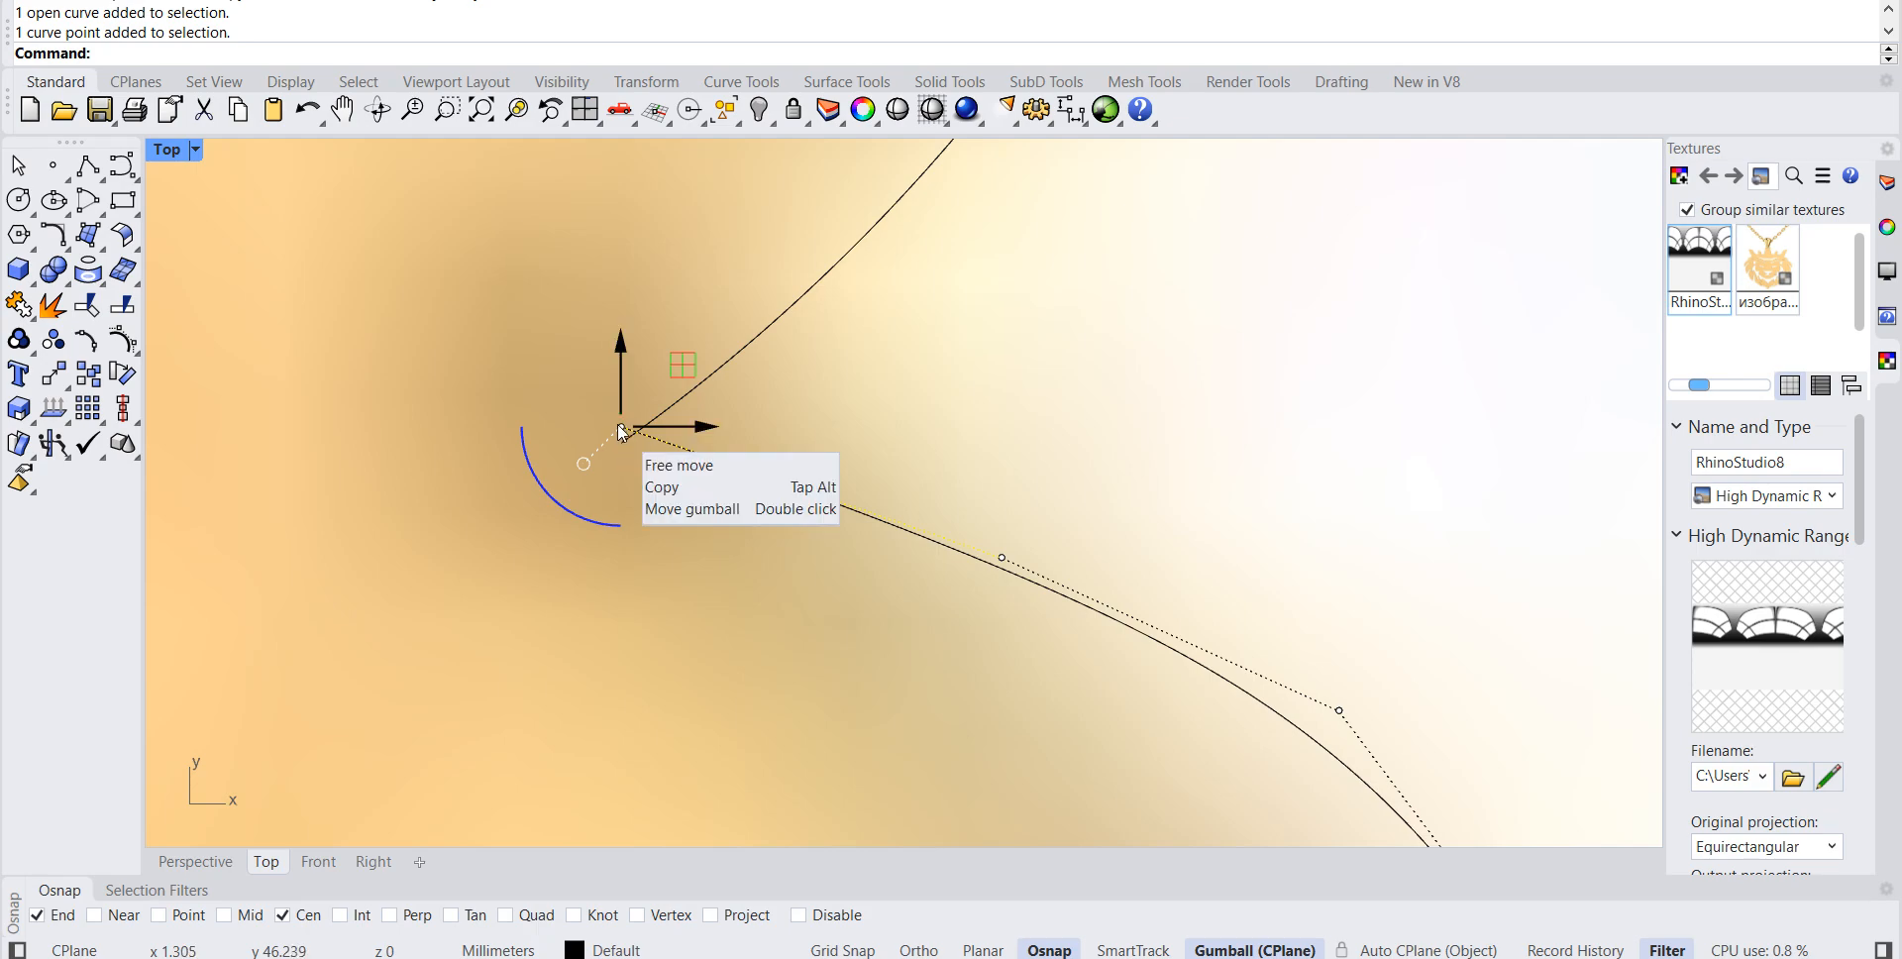
key("ctrl")
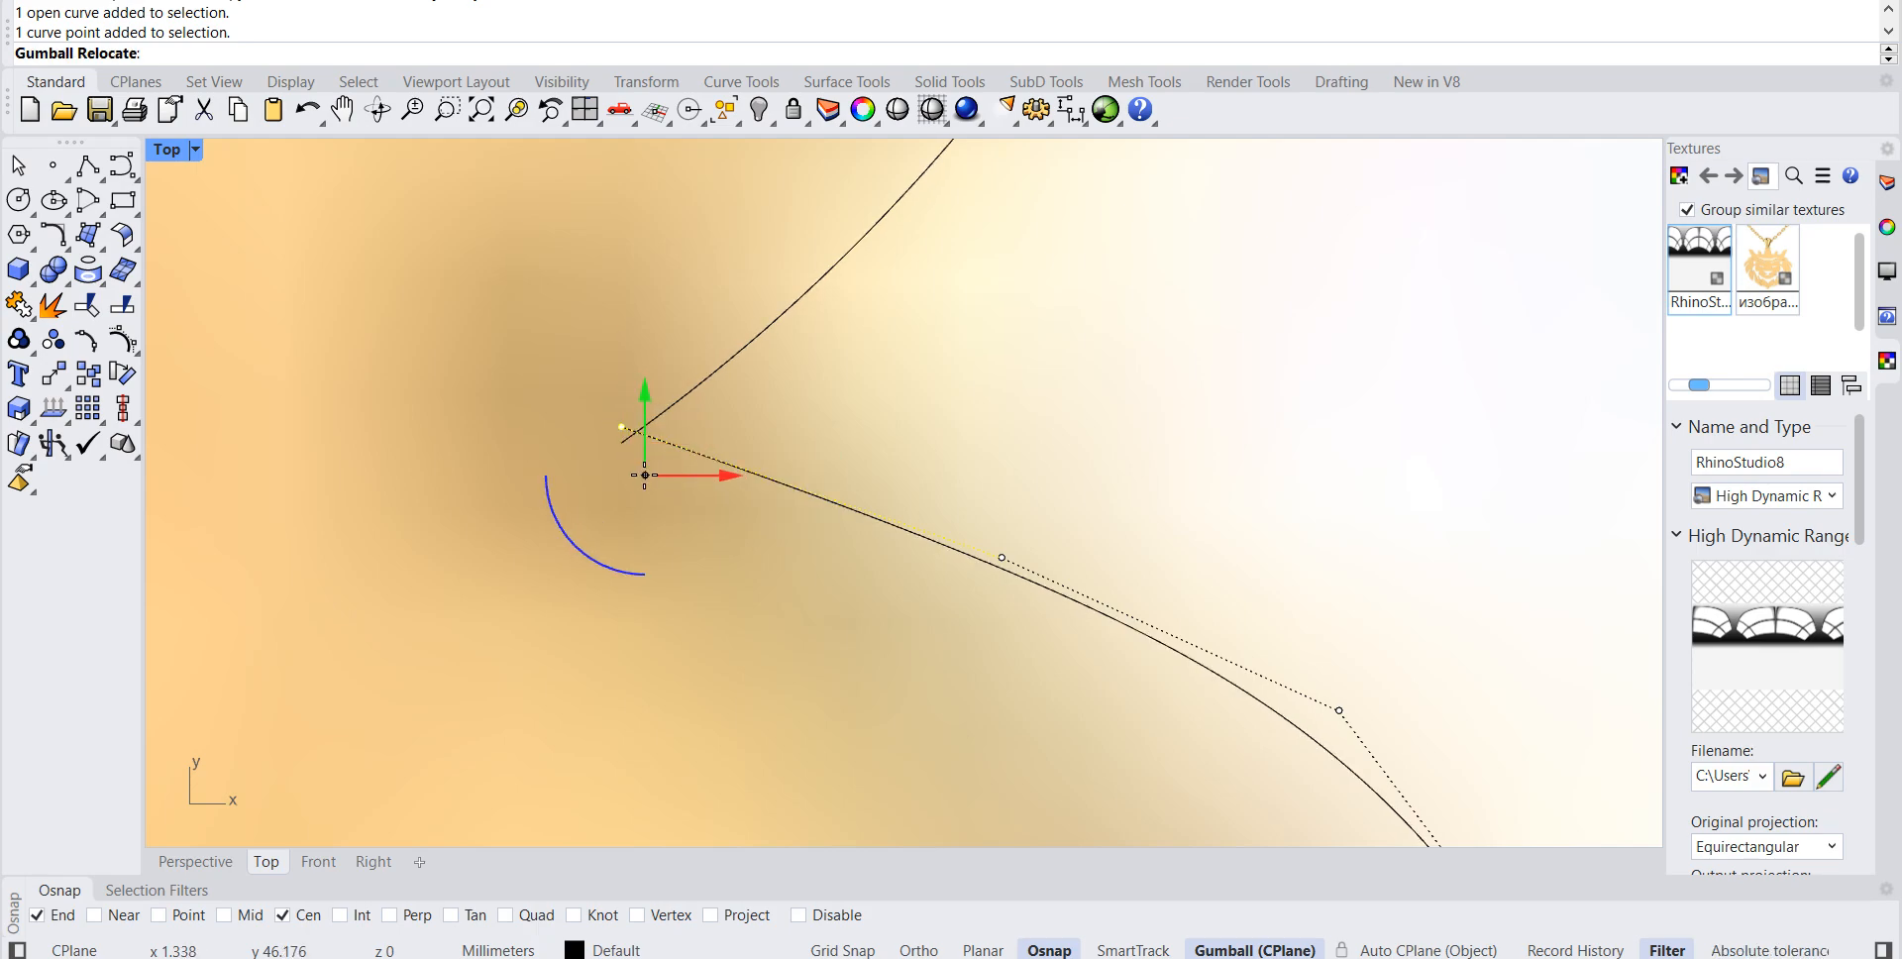
left_click(1004, 444)
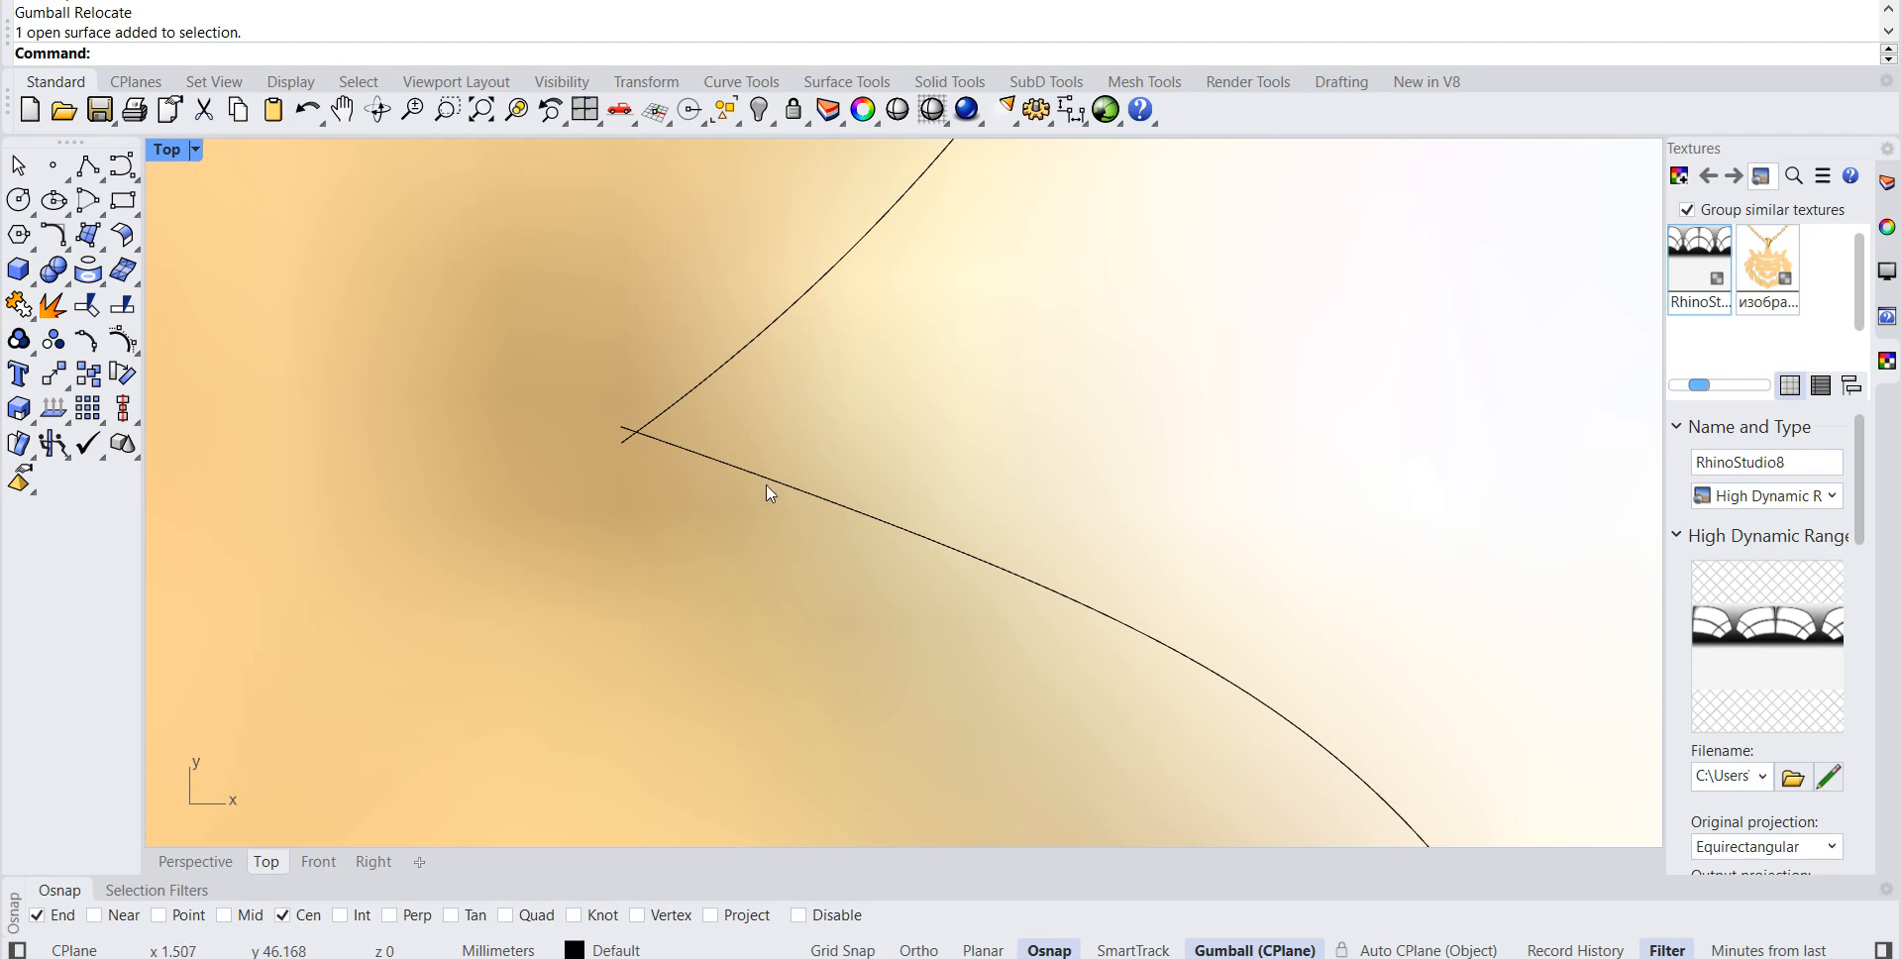
left_click(621, 426)
left_click(673, 484)
left_click(622, 428)
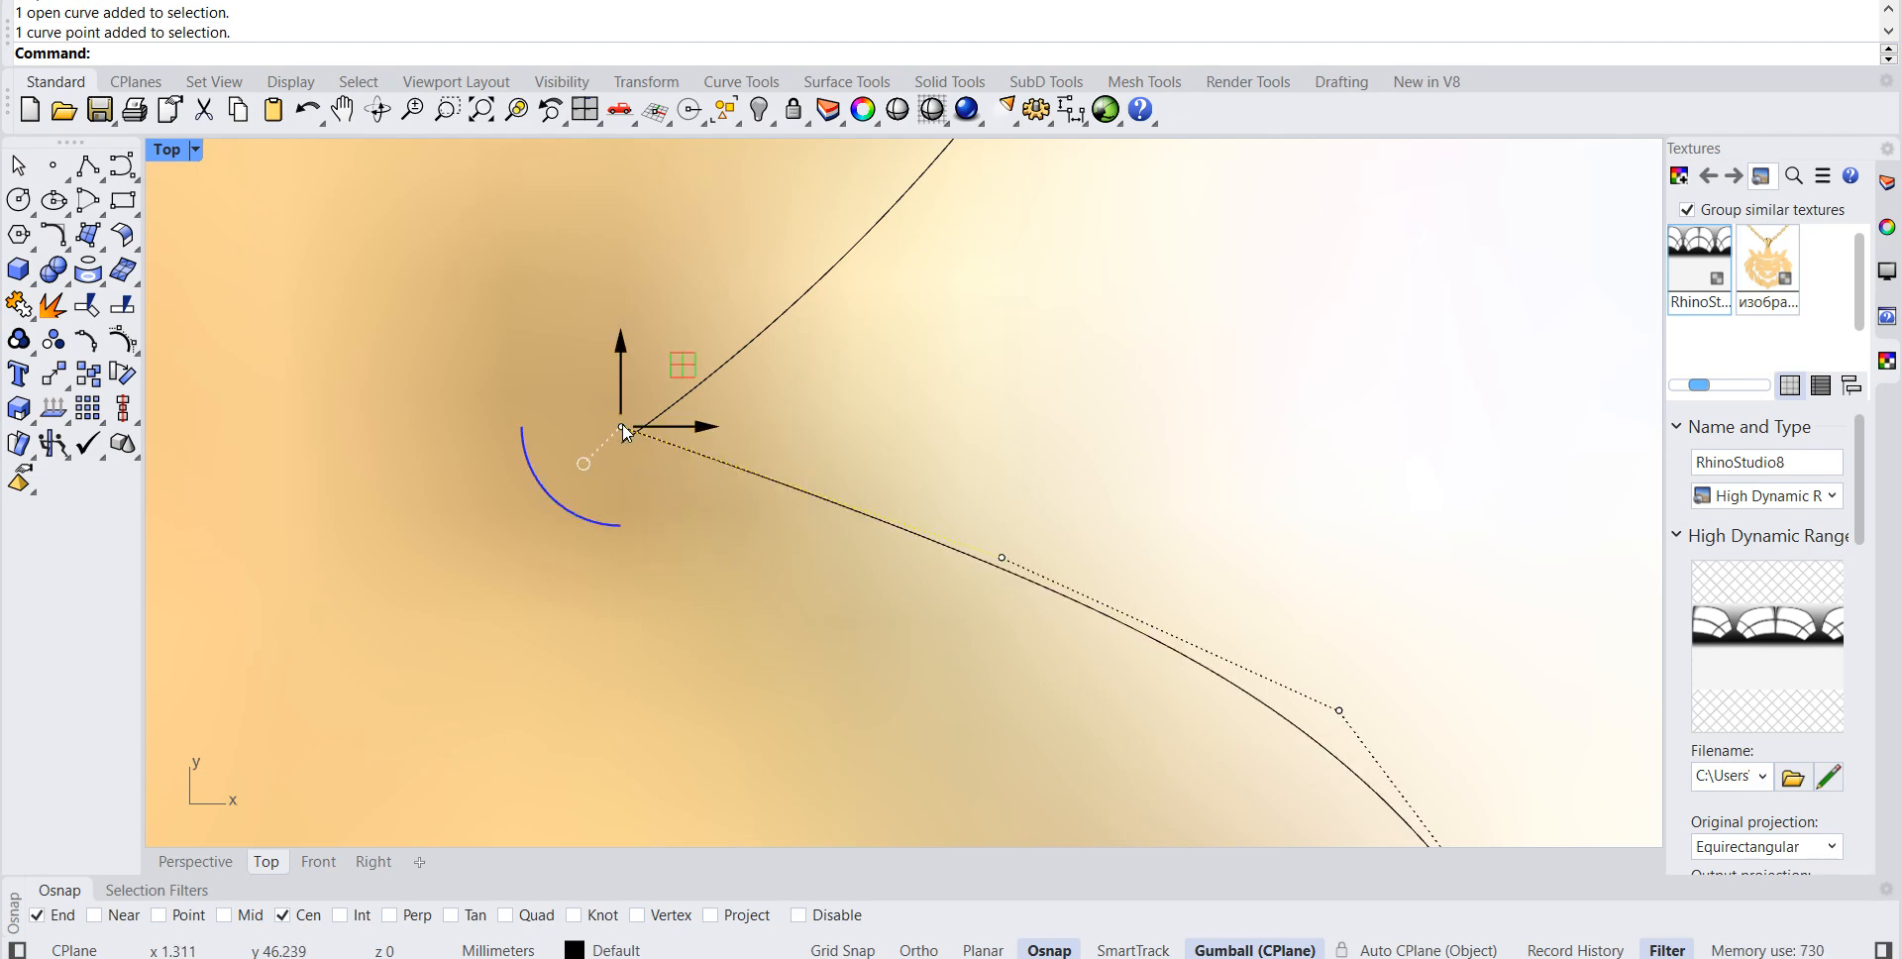
left_click_drag(624, 431, 626, 447)
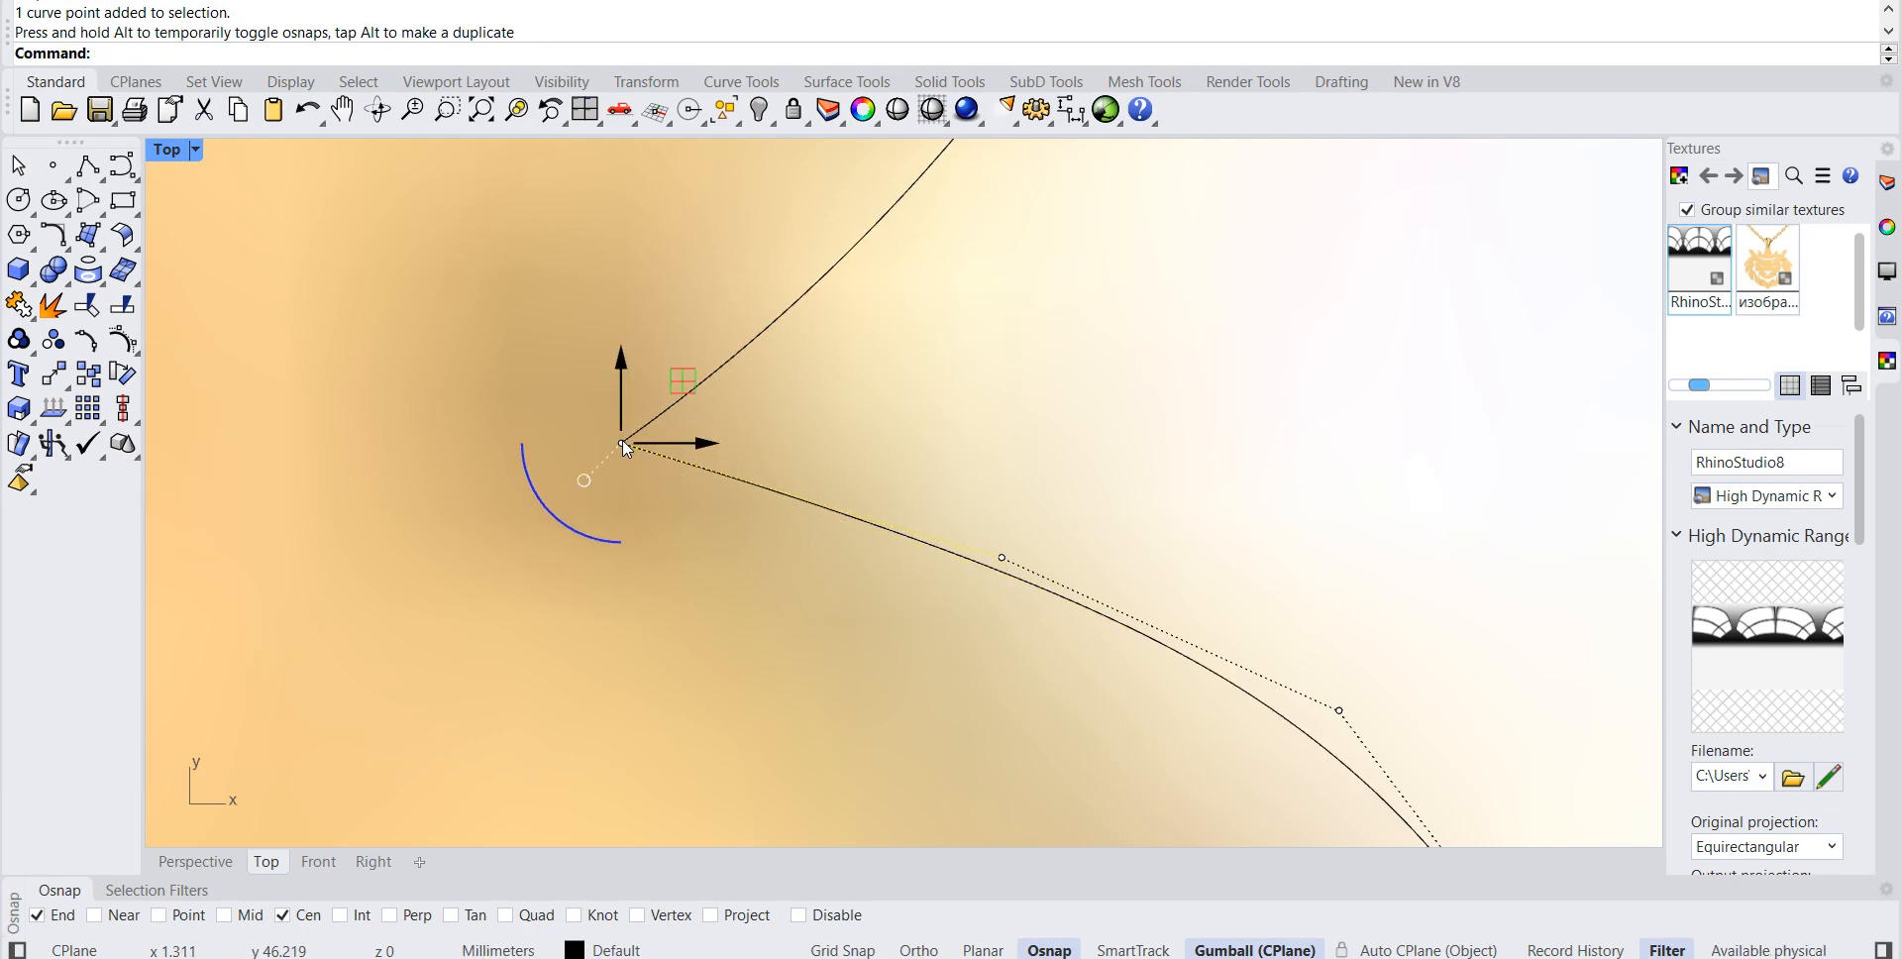
scroll(626, 449, "down", 5)
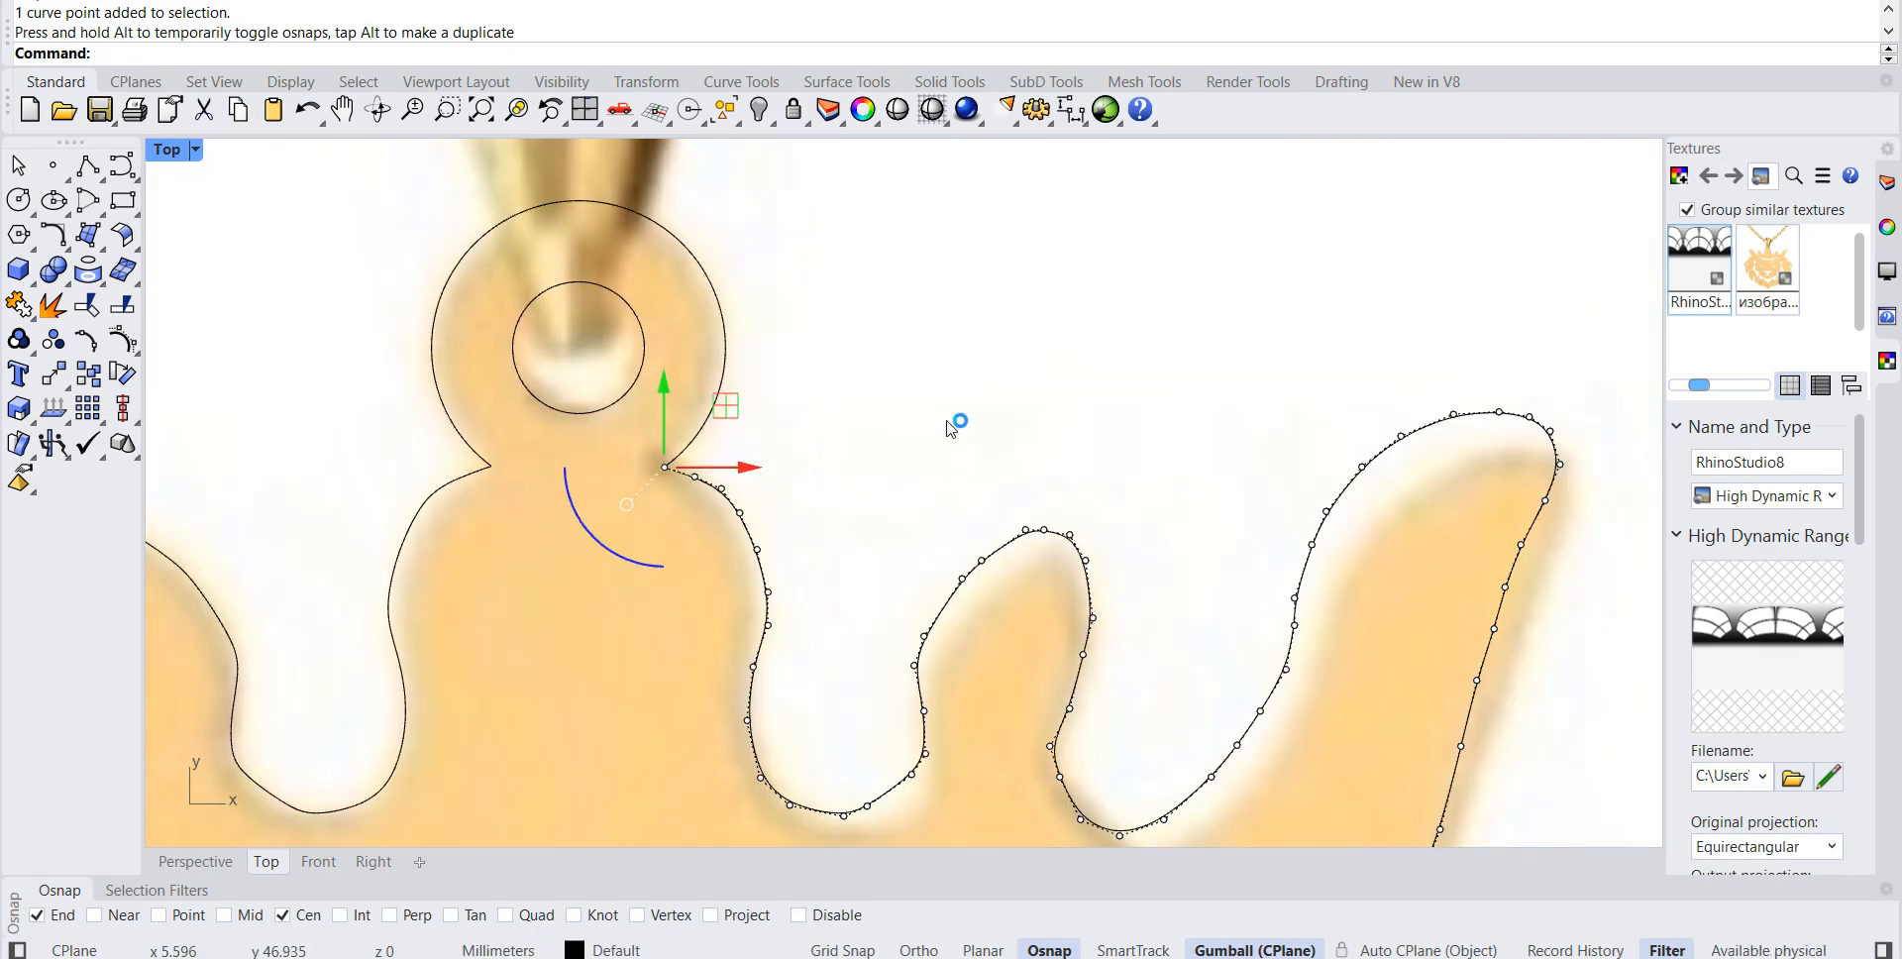
right_click(949, 426)
left_click(981, 433)
scroll(1248, 338, "down", 5)
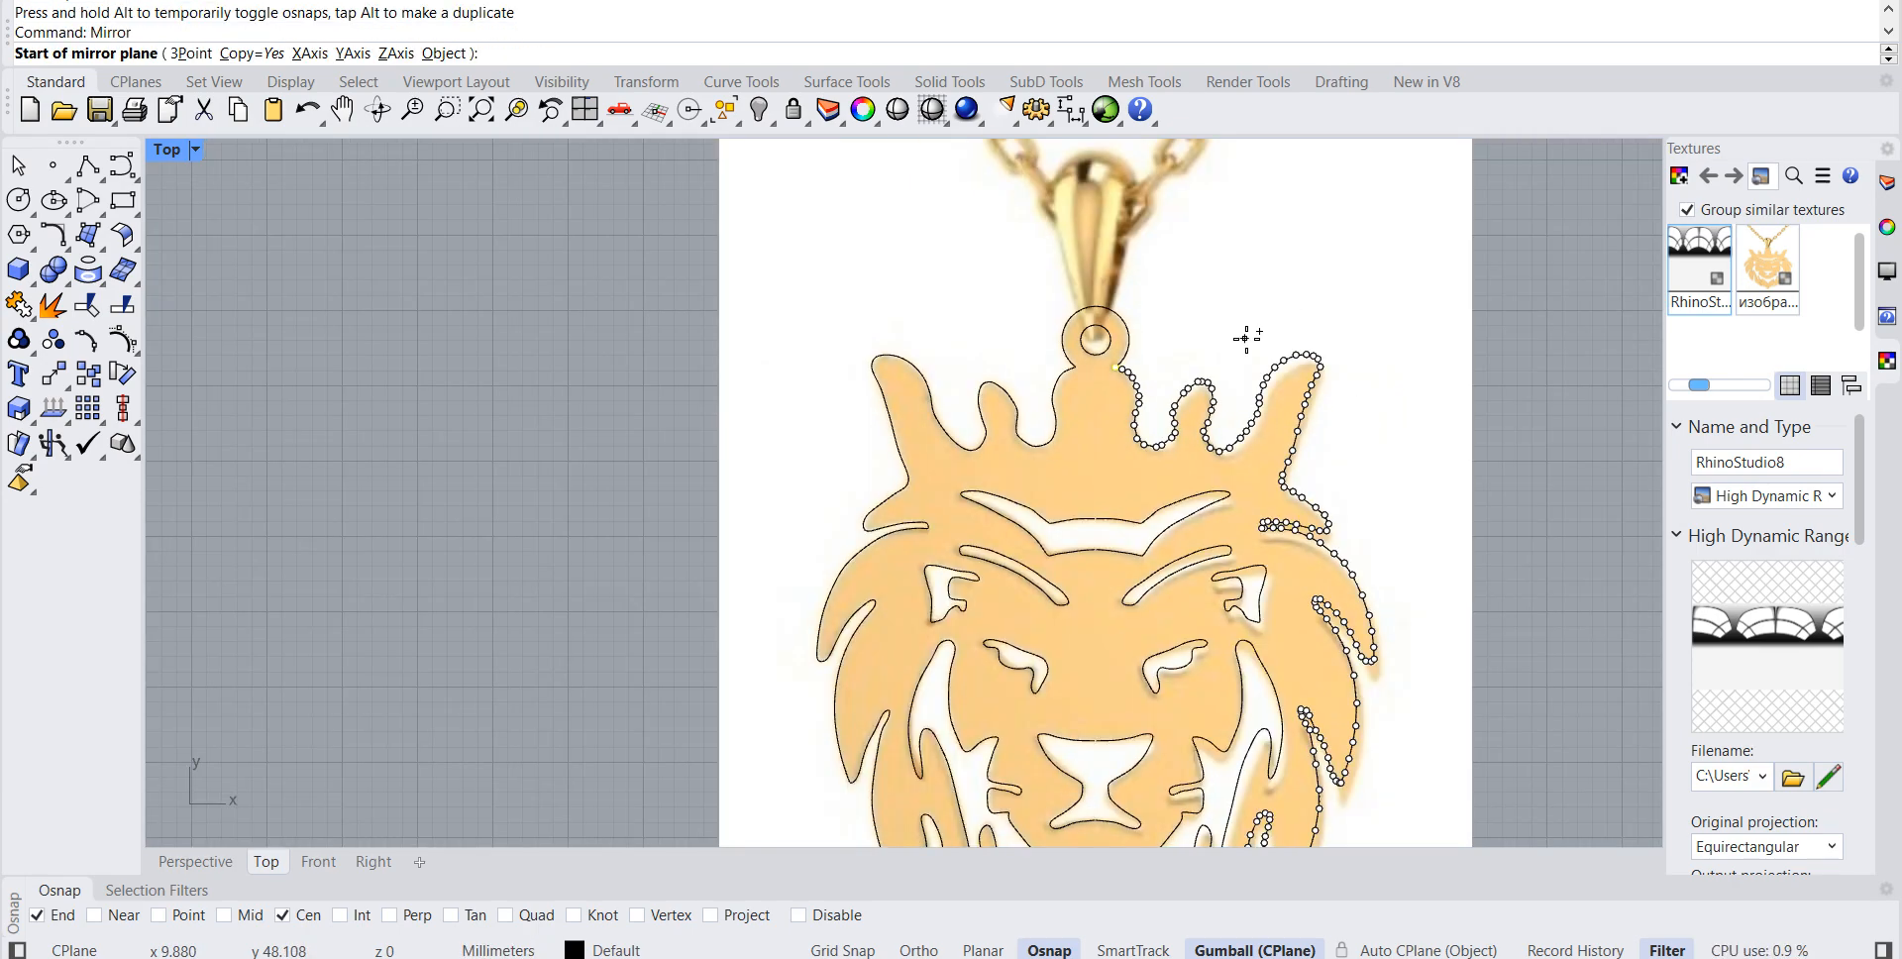
left_click(1553, 580)
left_click(1550, 644)
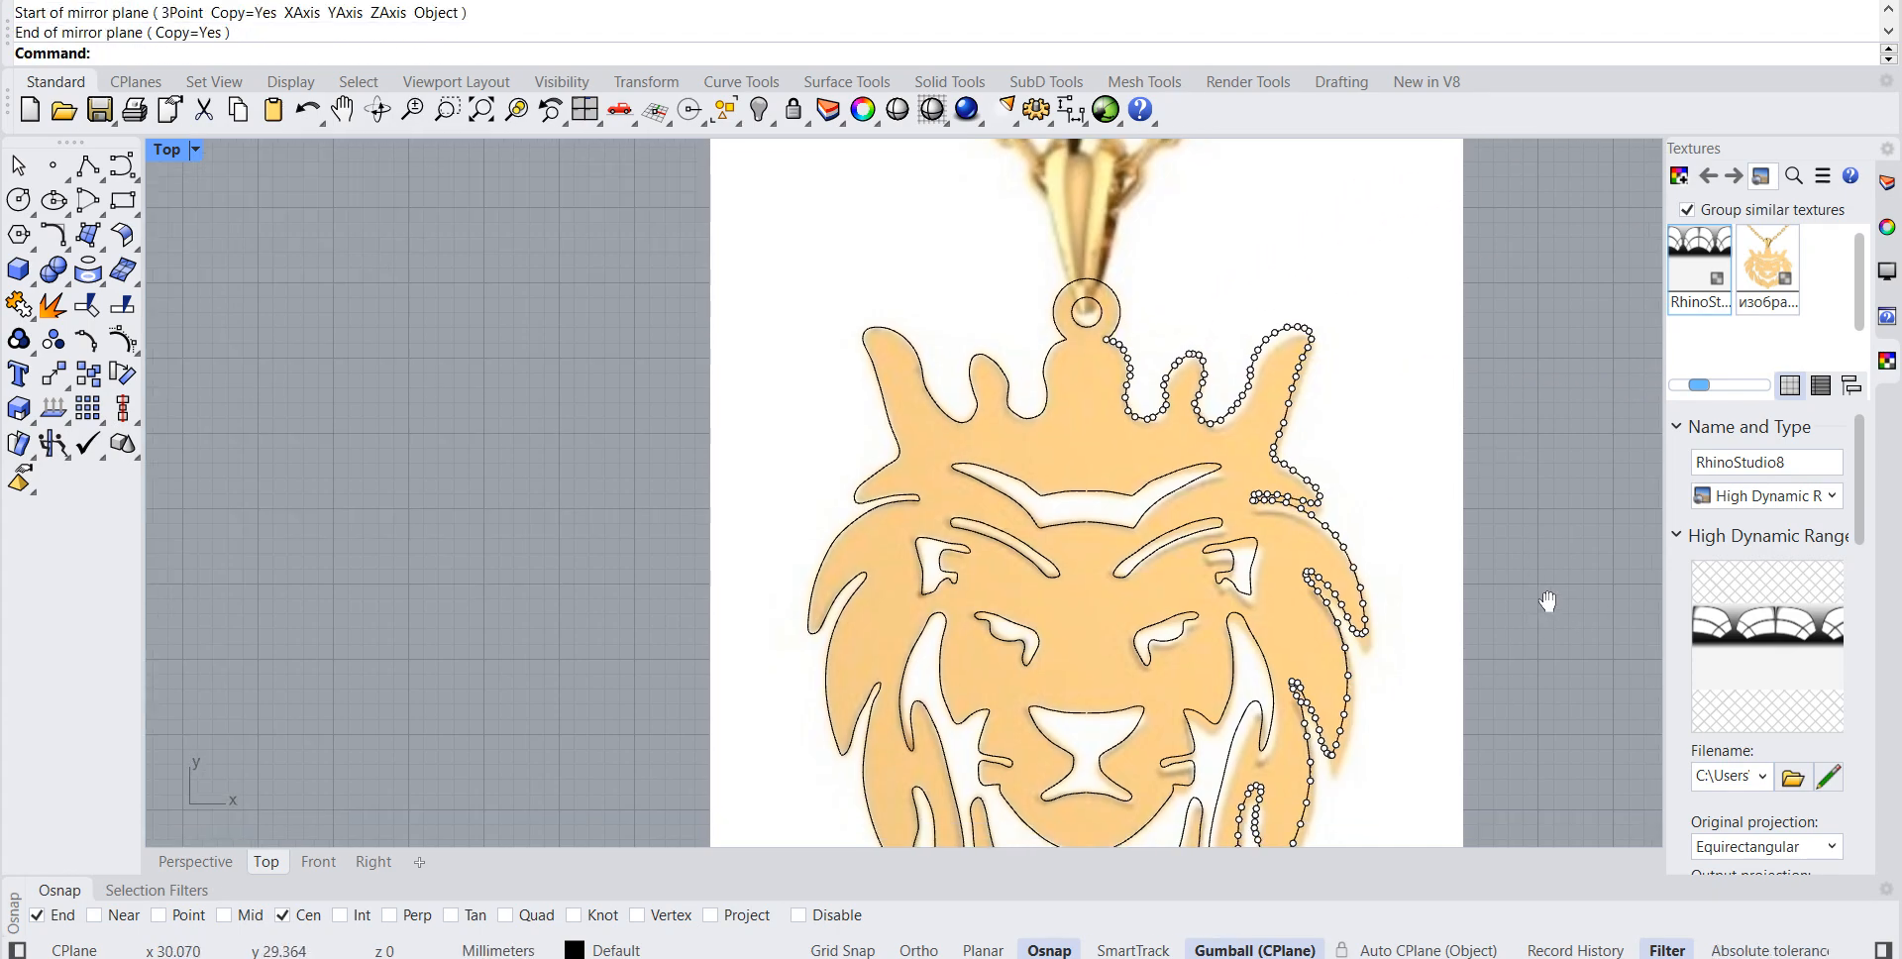
Step: Bridge the gap at the chin opening's lower tip with a V-shaped polyline between the left and mirrored curve ends
right_click_drag(1555, 624, 1275, 251)
scroll(921, 543, "up", 6)
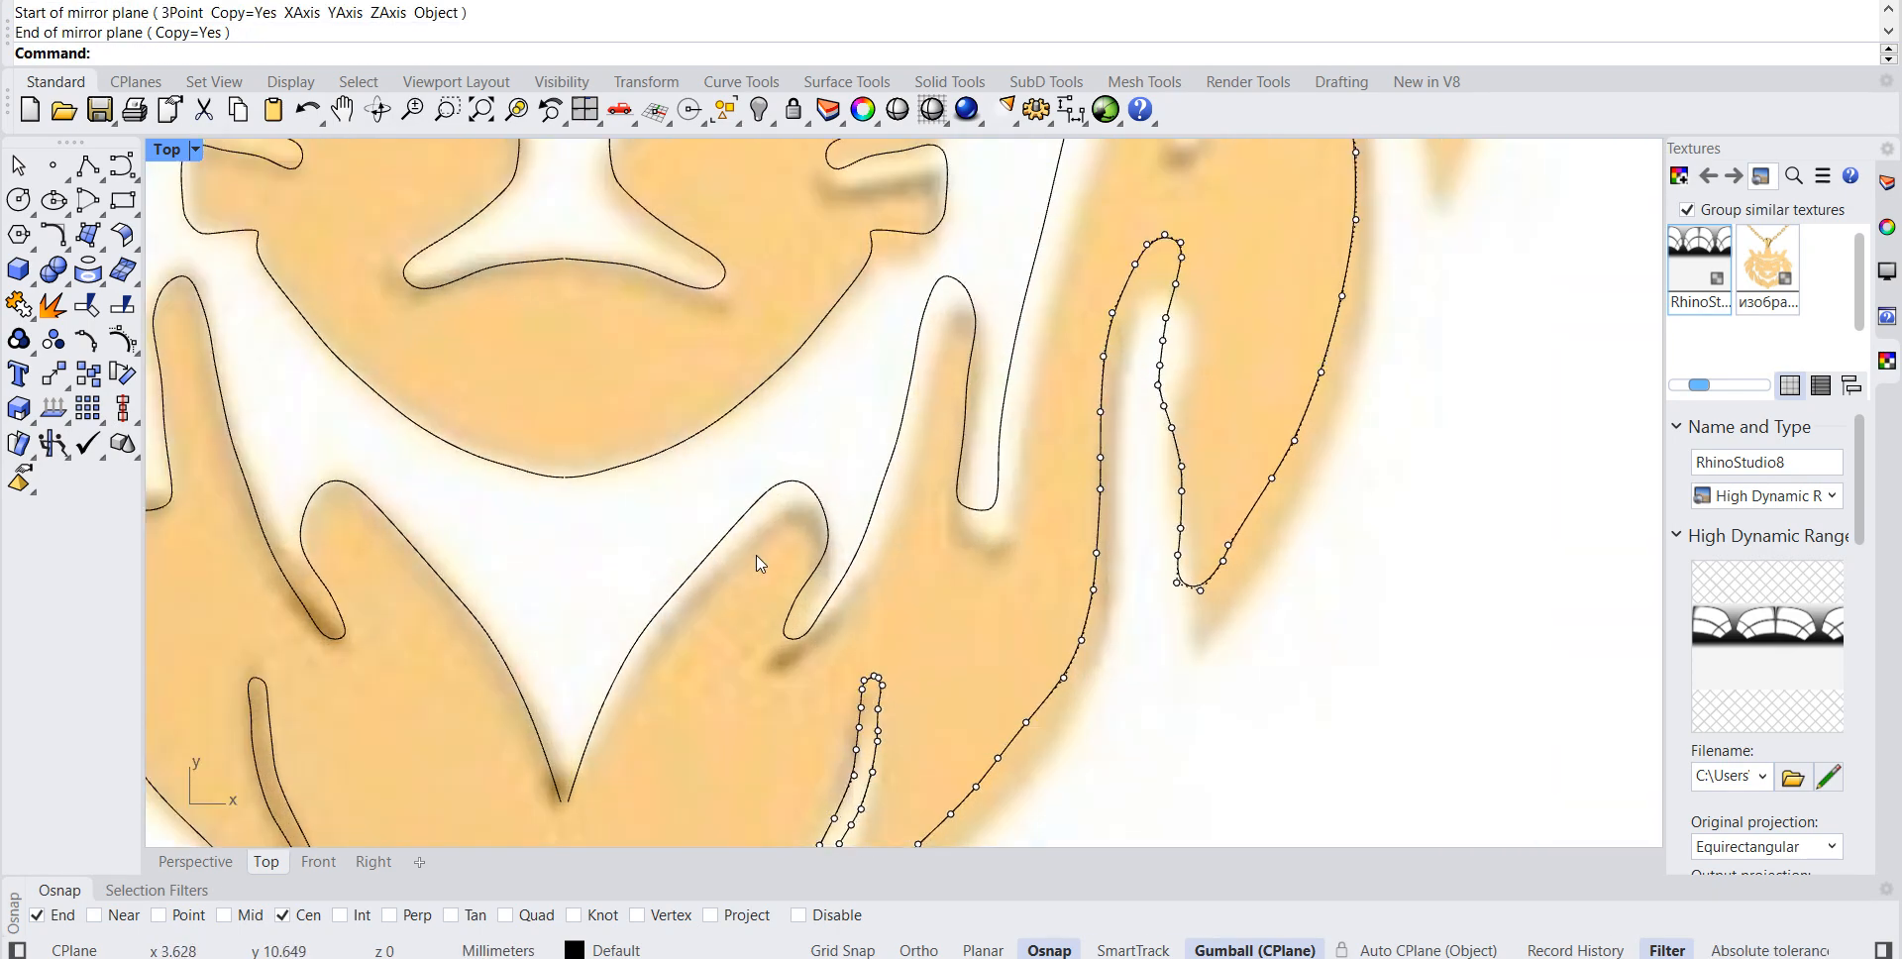
scroll(584, 558, "up", 10)
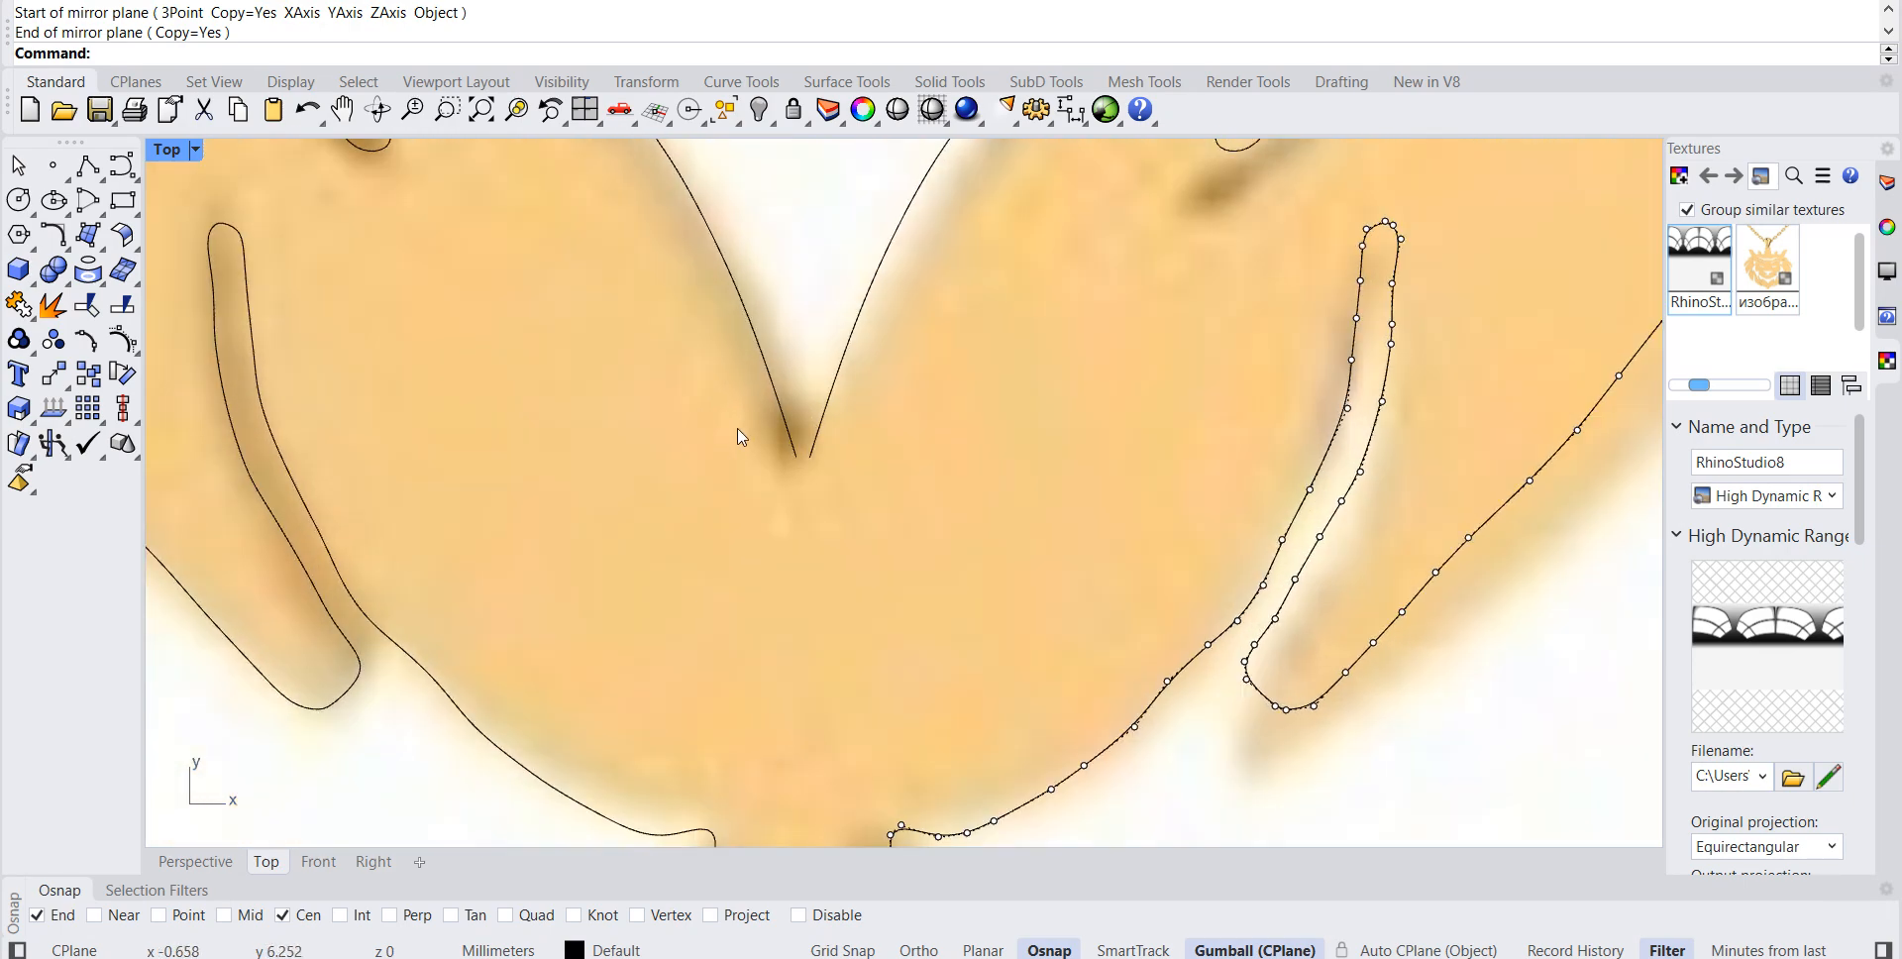
left_click(834, 466)
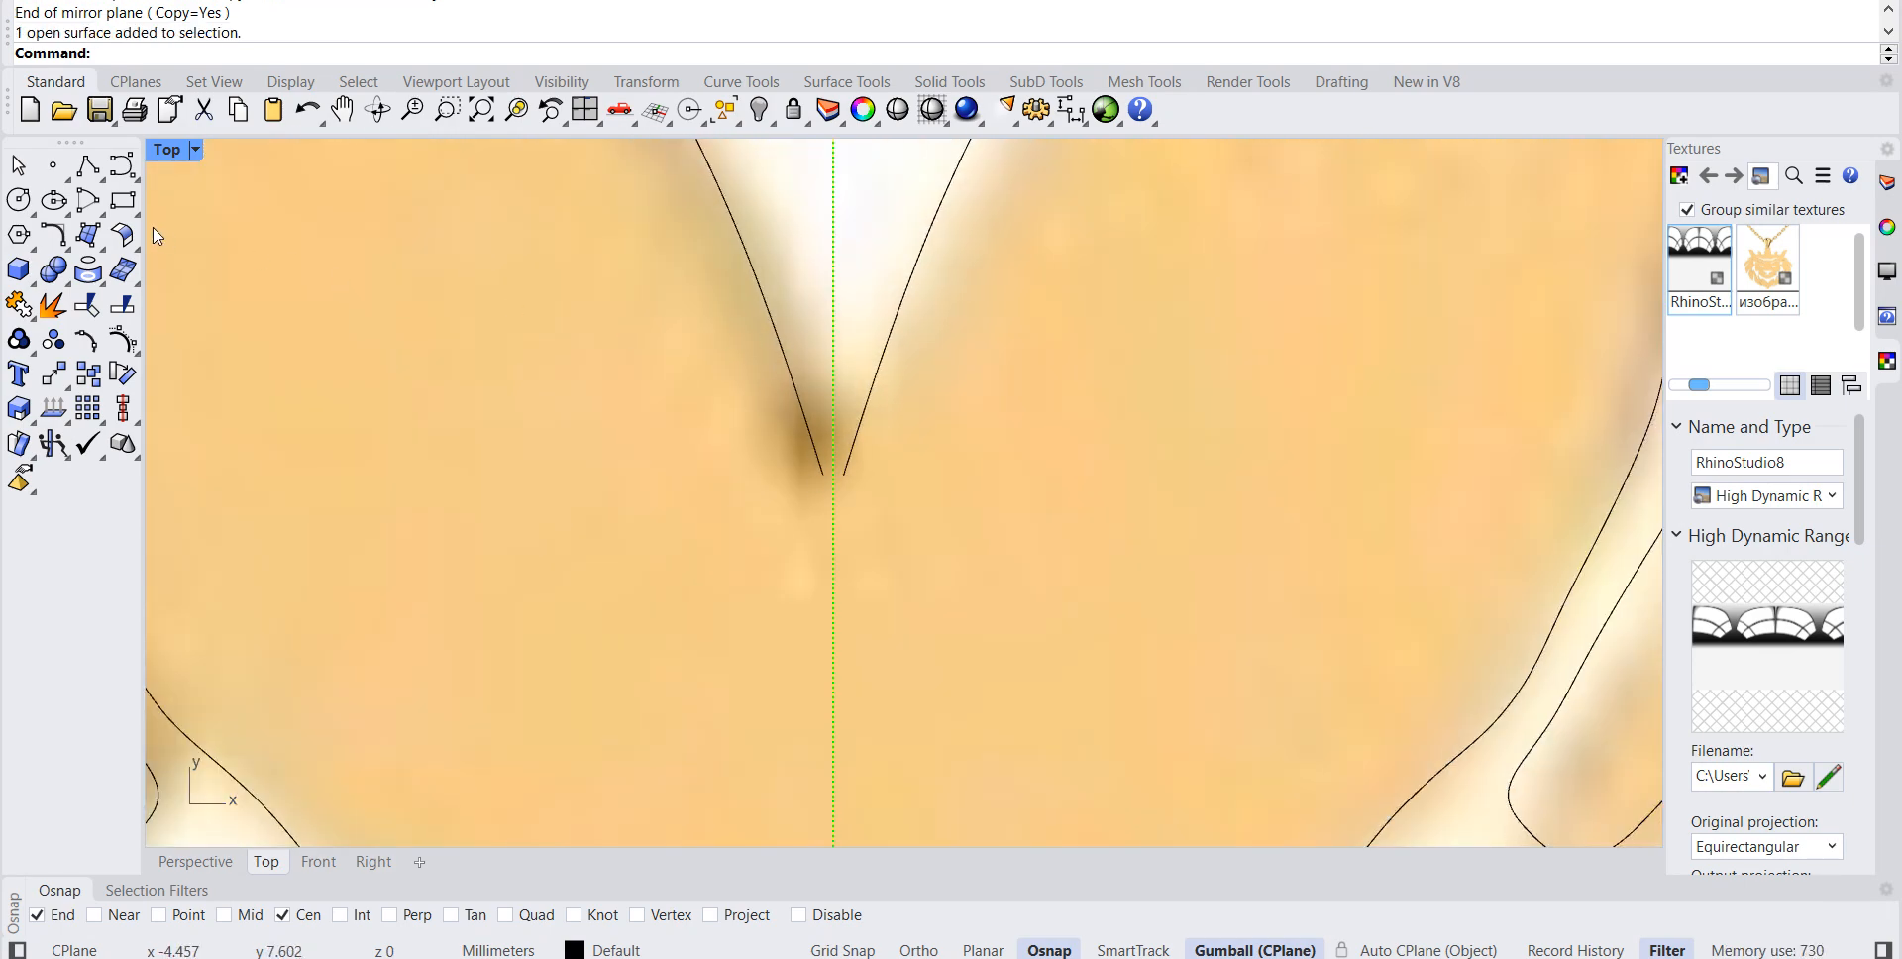
left_click(90, 168)
scroll(822, 515, "up", 3)
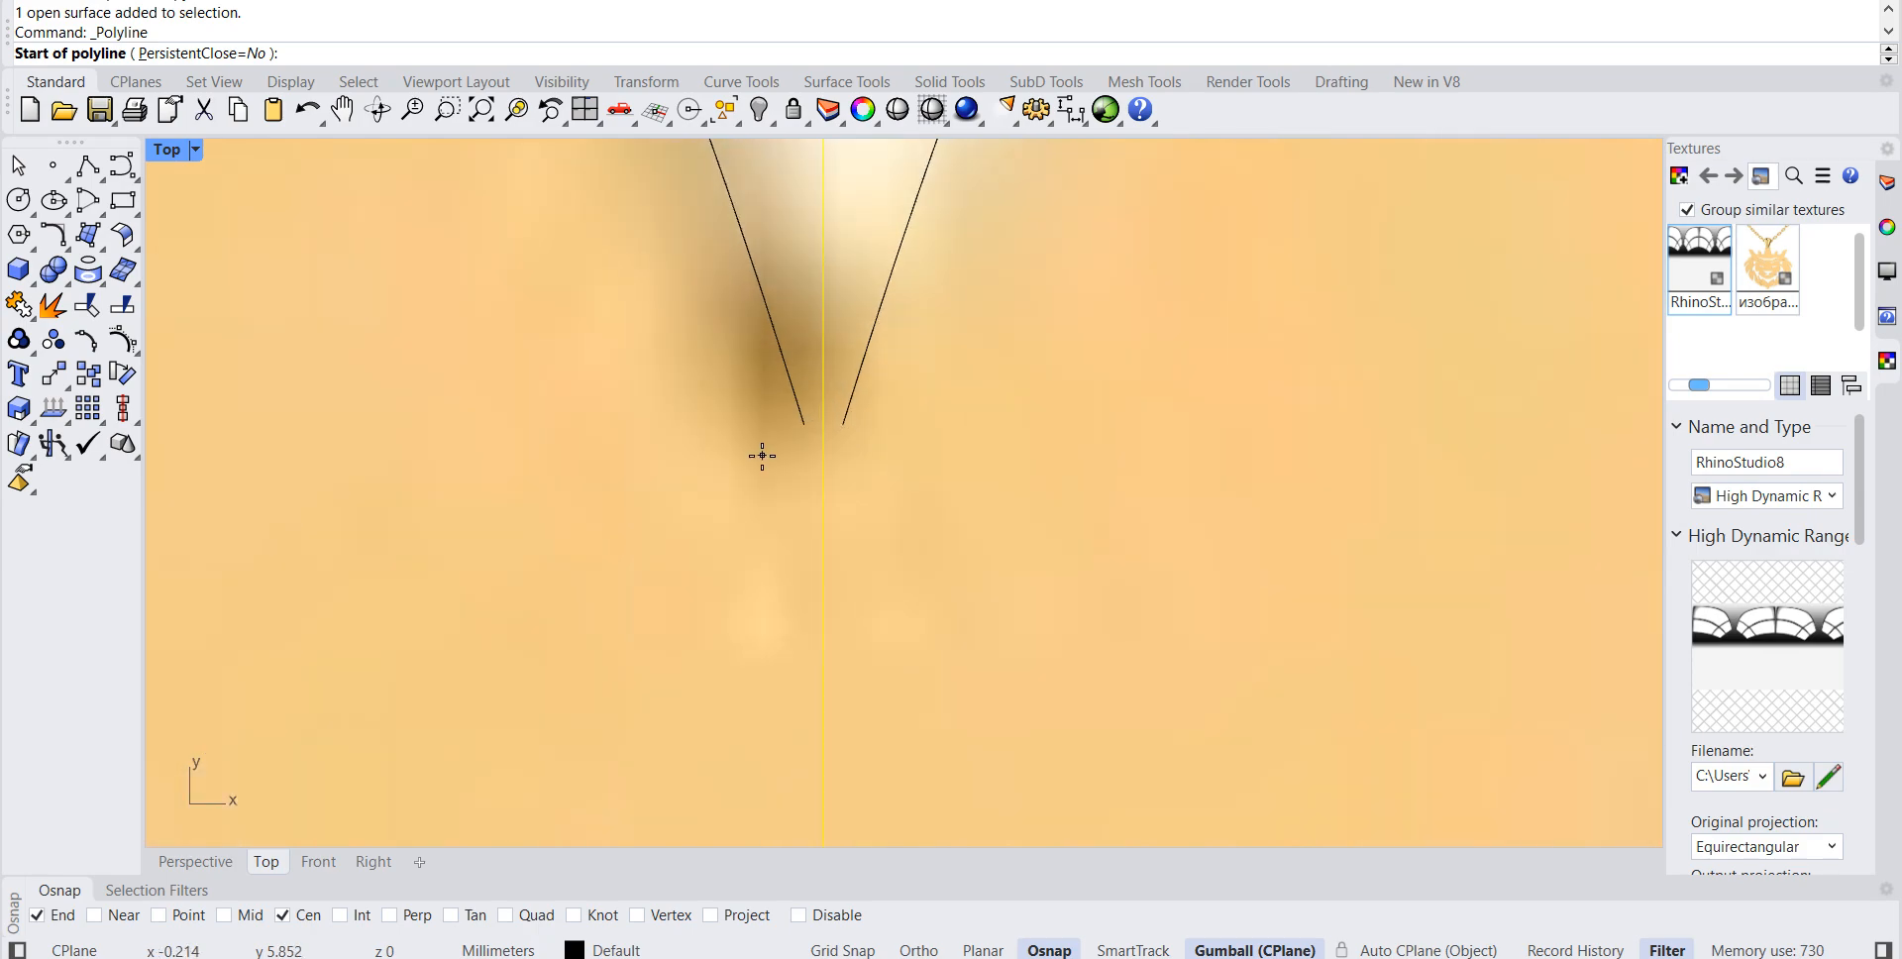
left_click(799, 425)
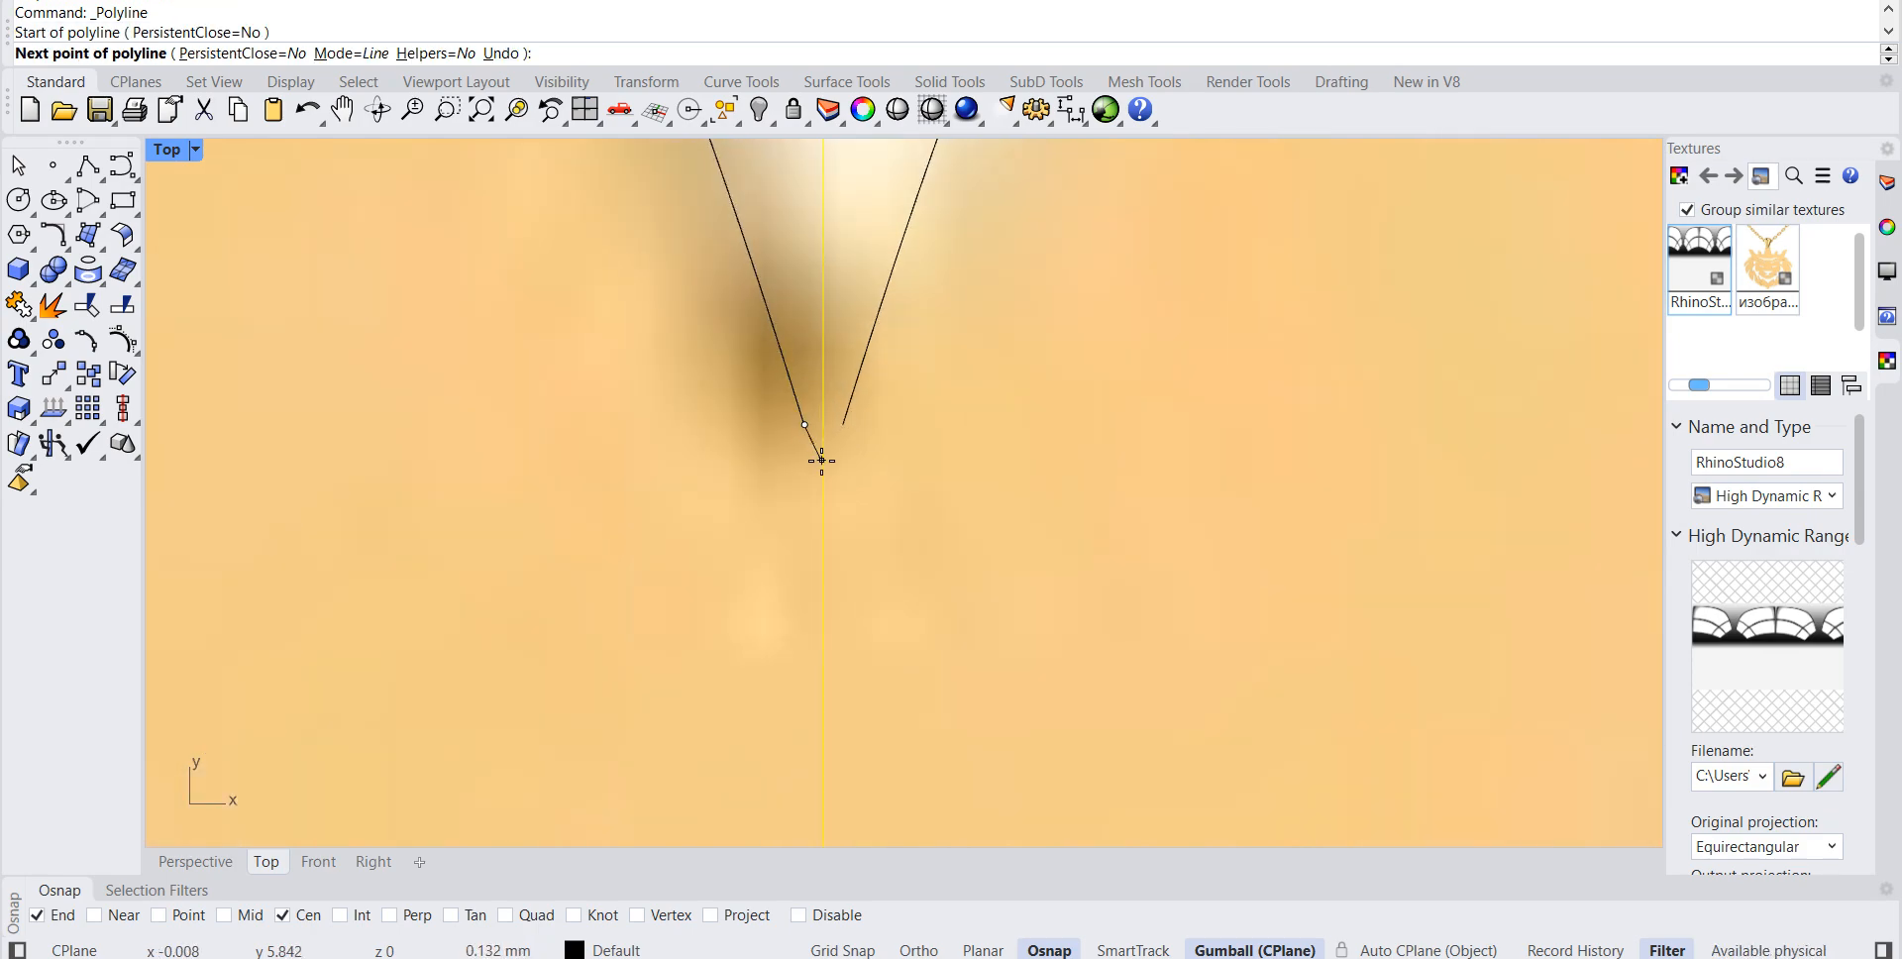
left_click(821, 466)
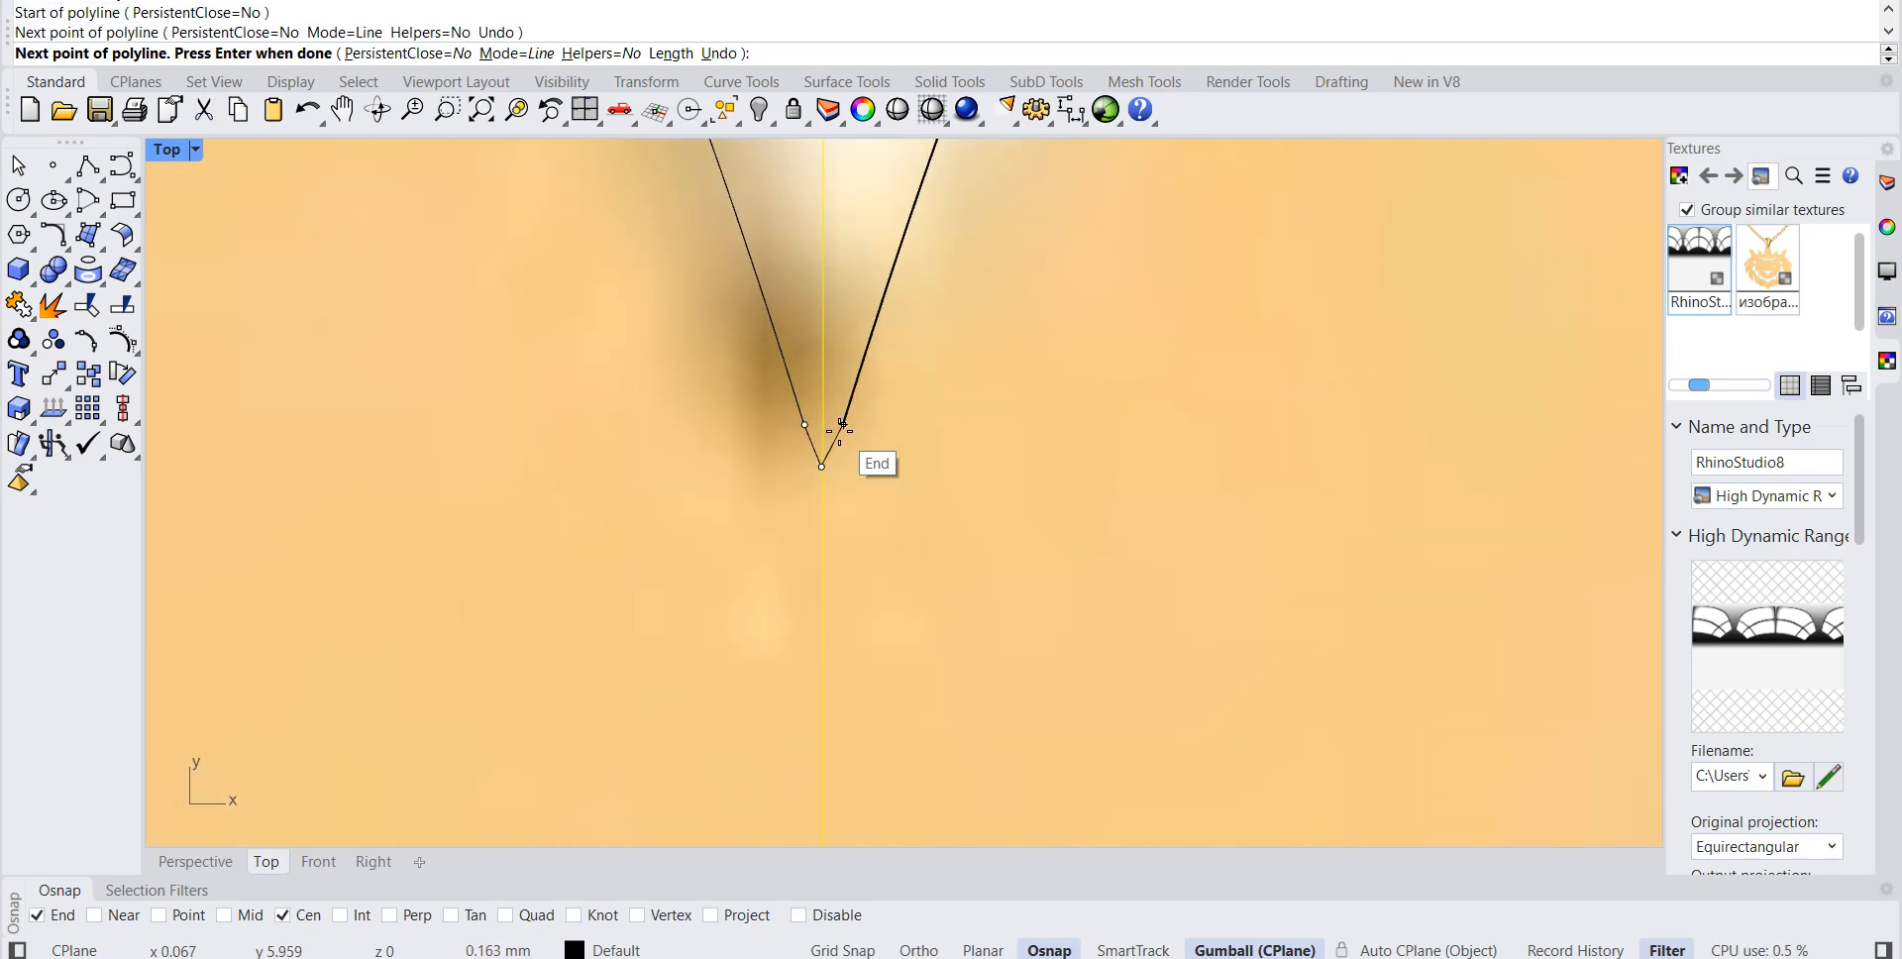
left_click(841, 425)
key("Return")
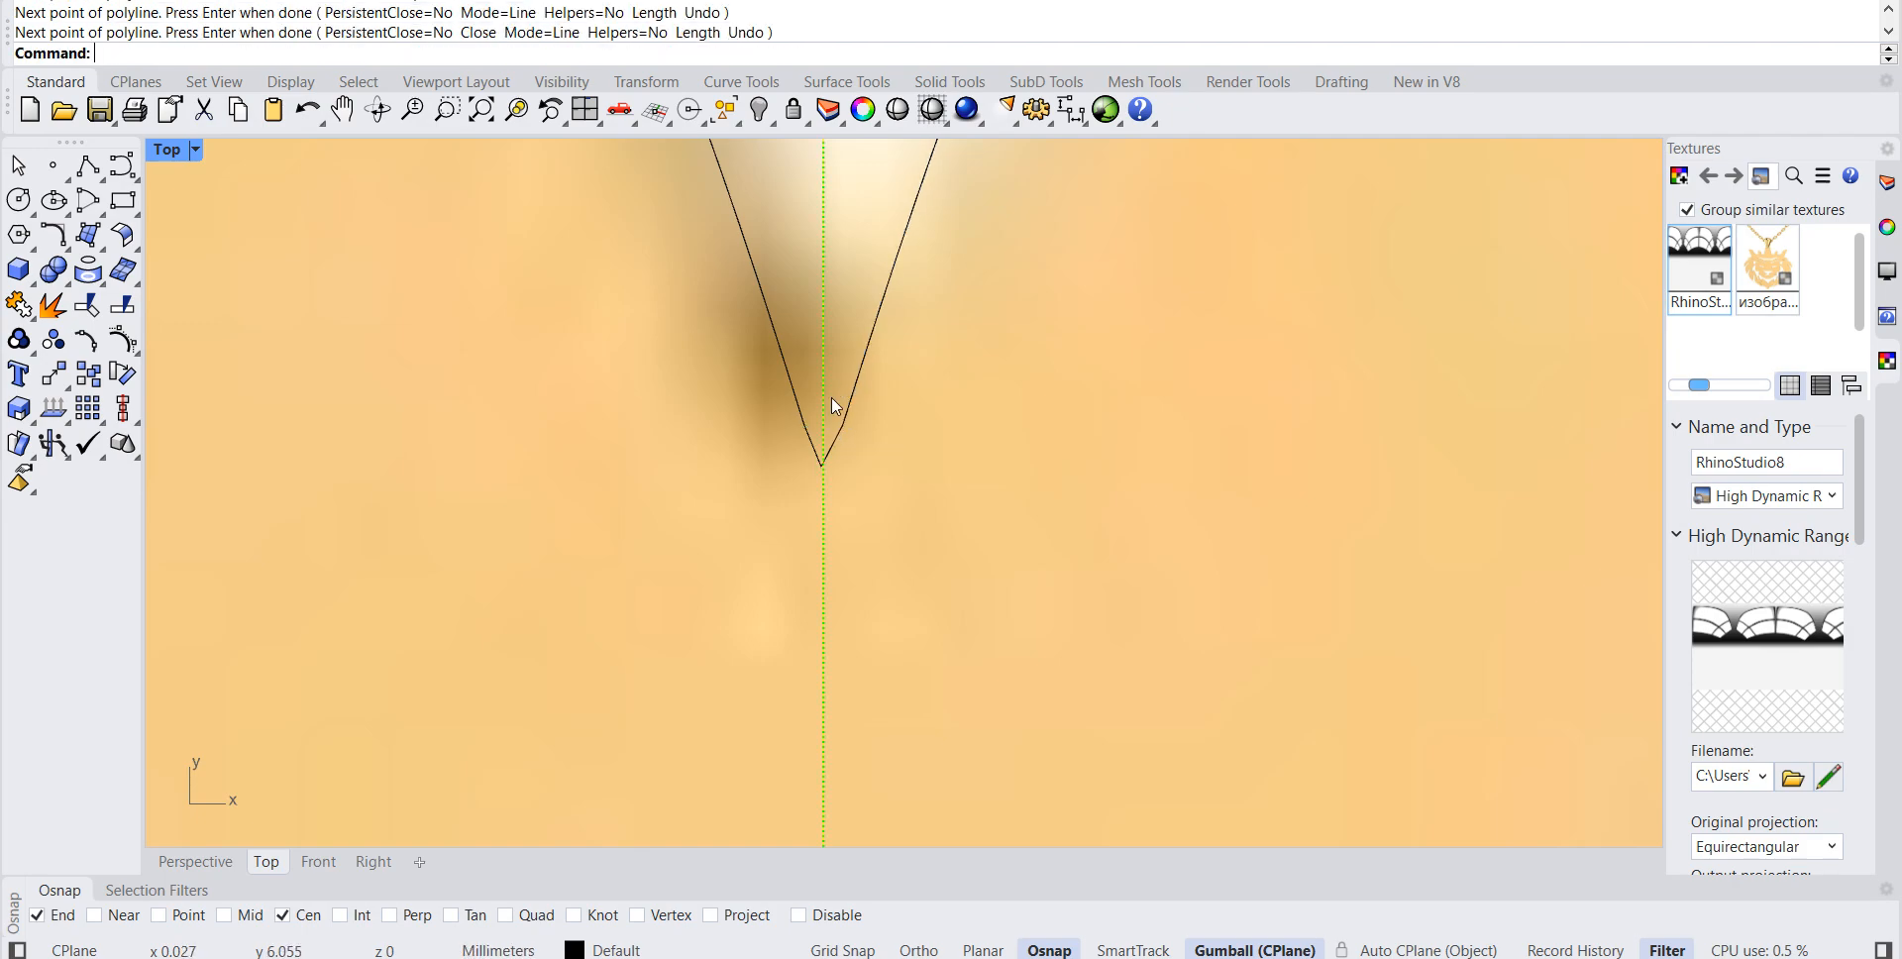
Step: Join the V-shaped polyline to the left curve of the chin opening
left_click(828, 441)
left_click(894, 502)
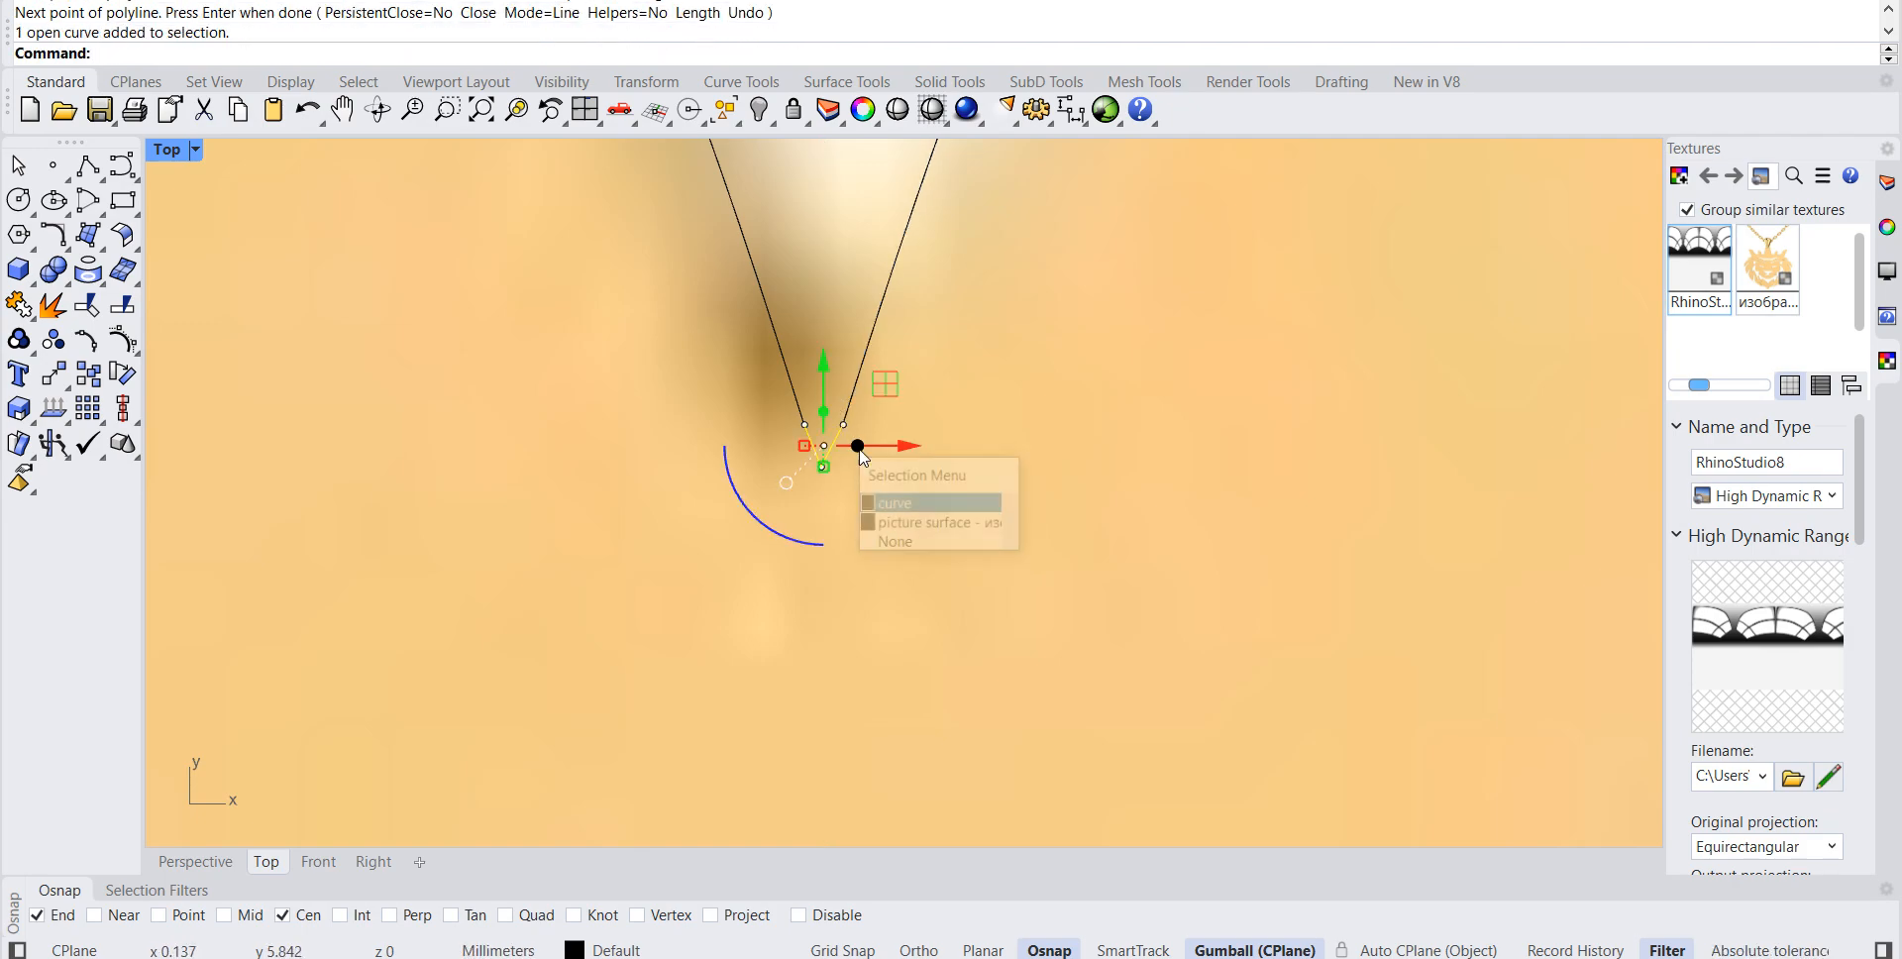
left_click(799, 396)
left_click(872, 446)
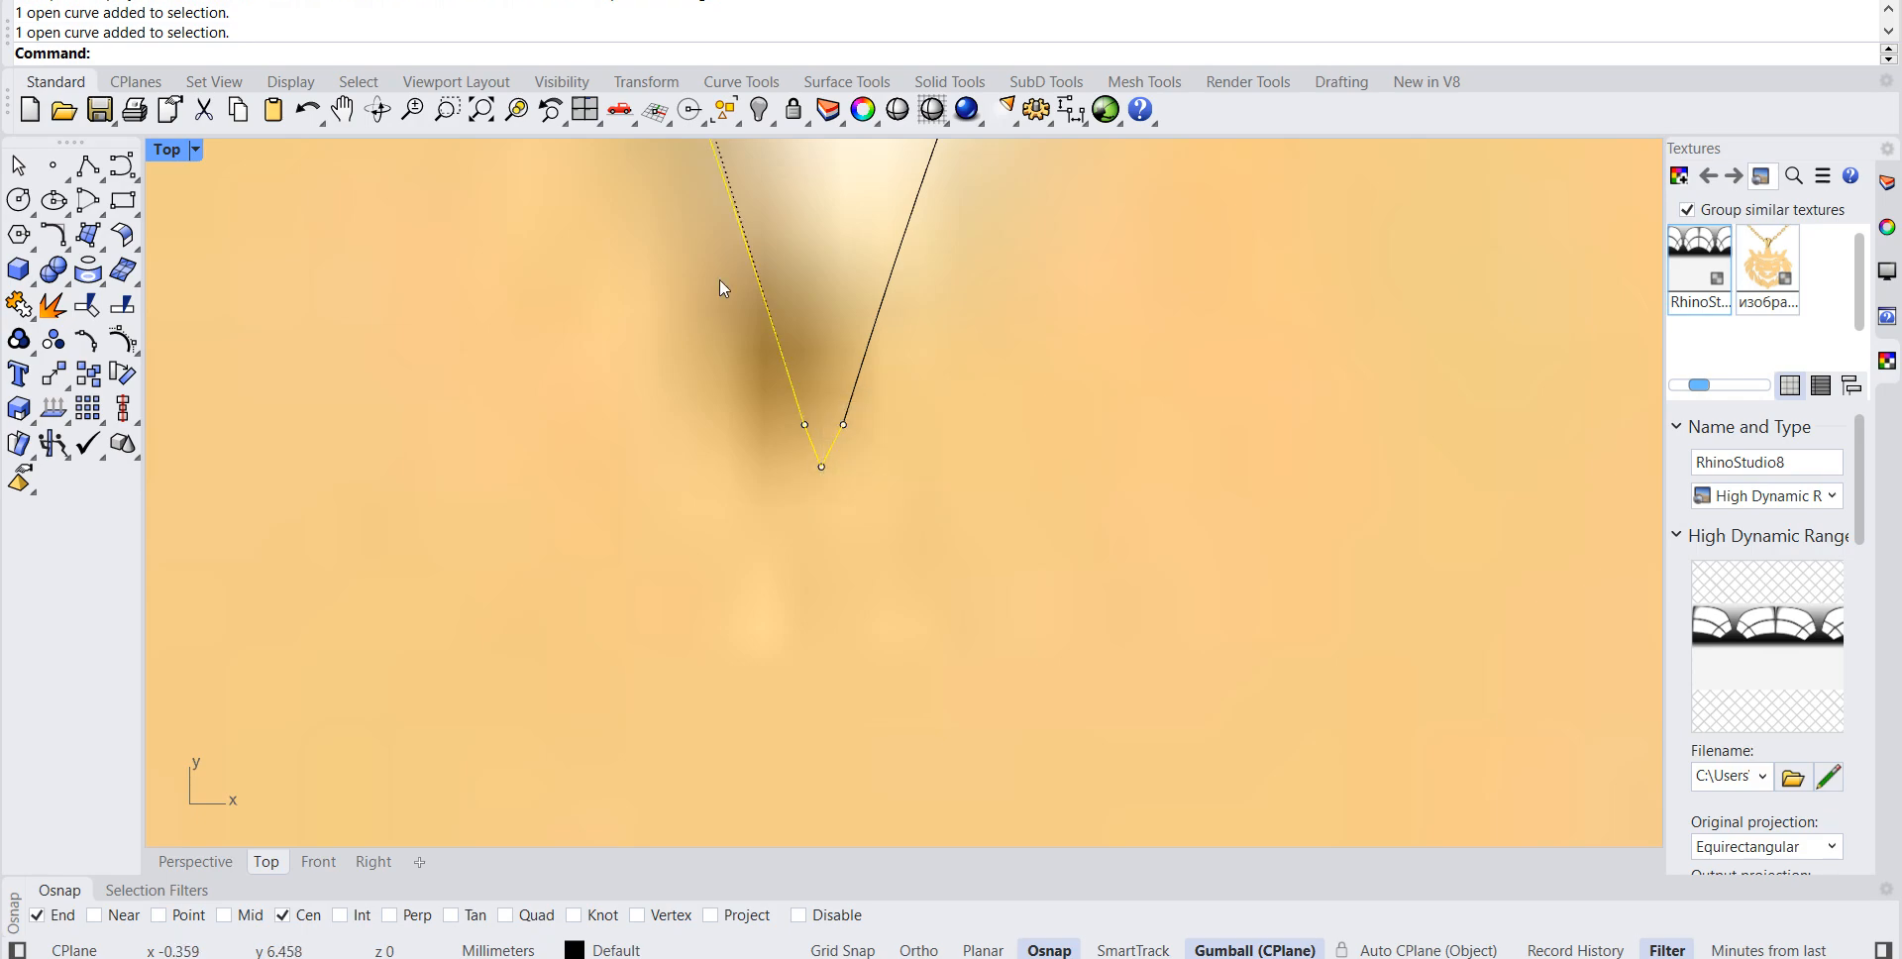
scroll(694, 285, "down", 5)
left_click(16, 309)
scroll(264, 331, "down", 5)
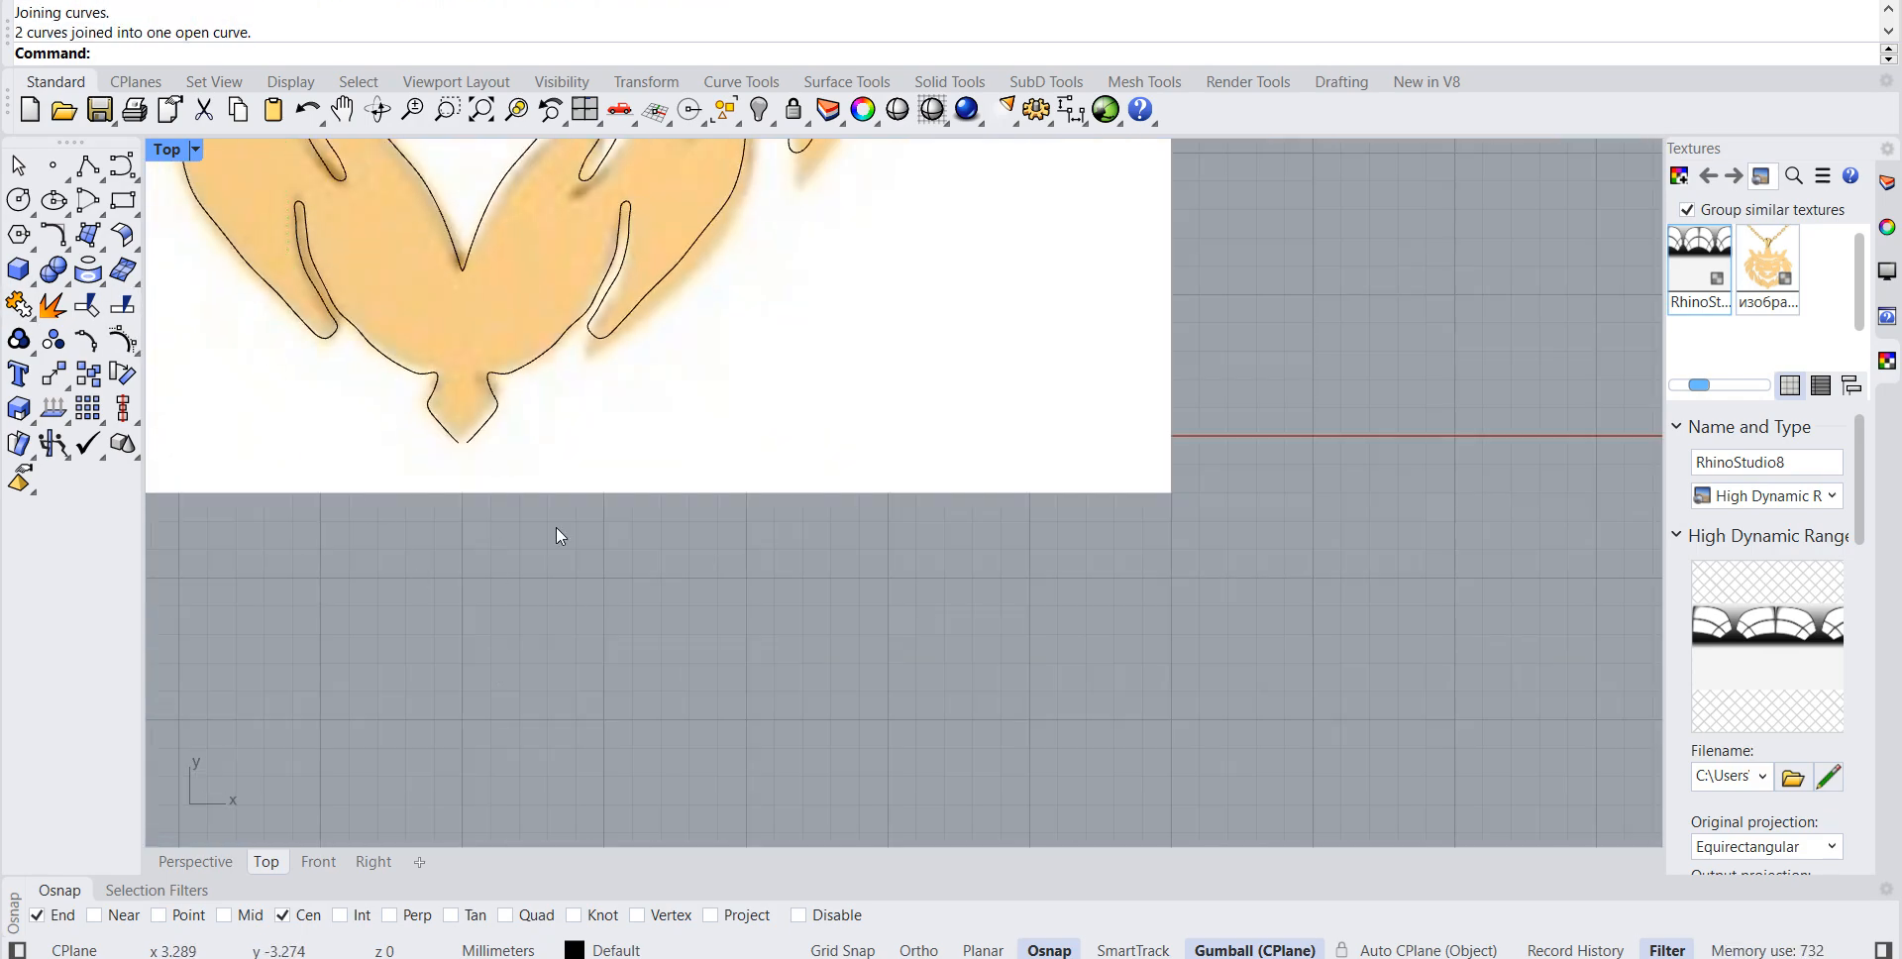
scroll(397, 427, "up", 5)
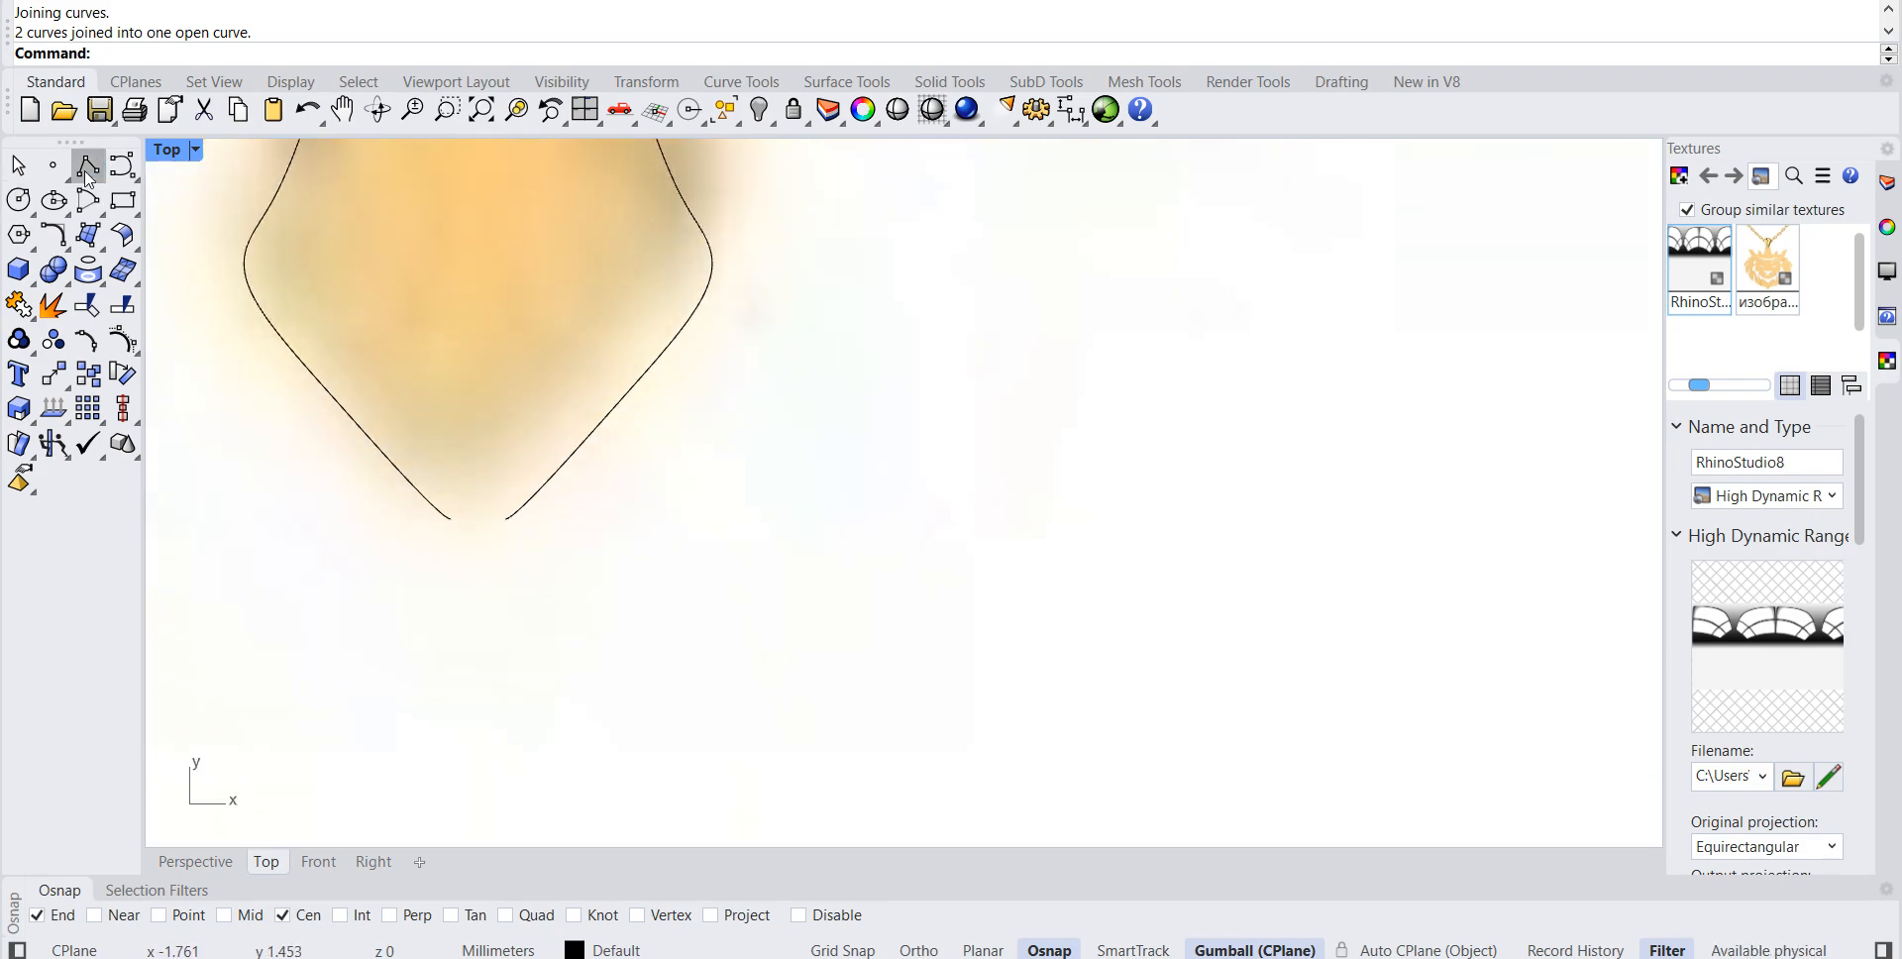
left_click(88, 166)
left_click(453, 517)
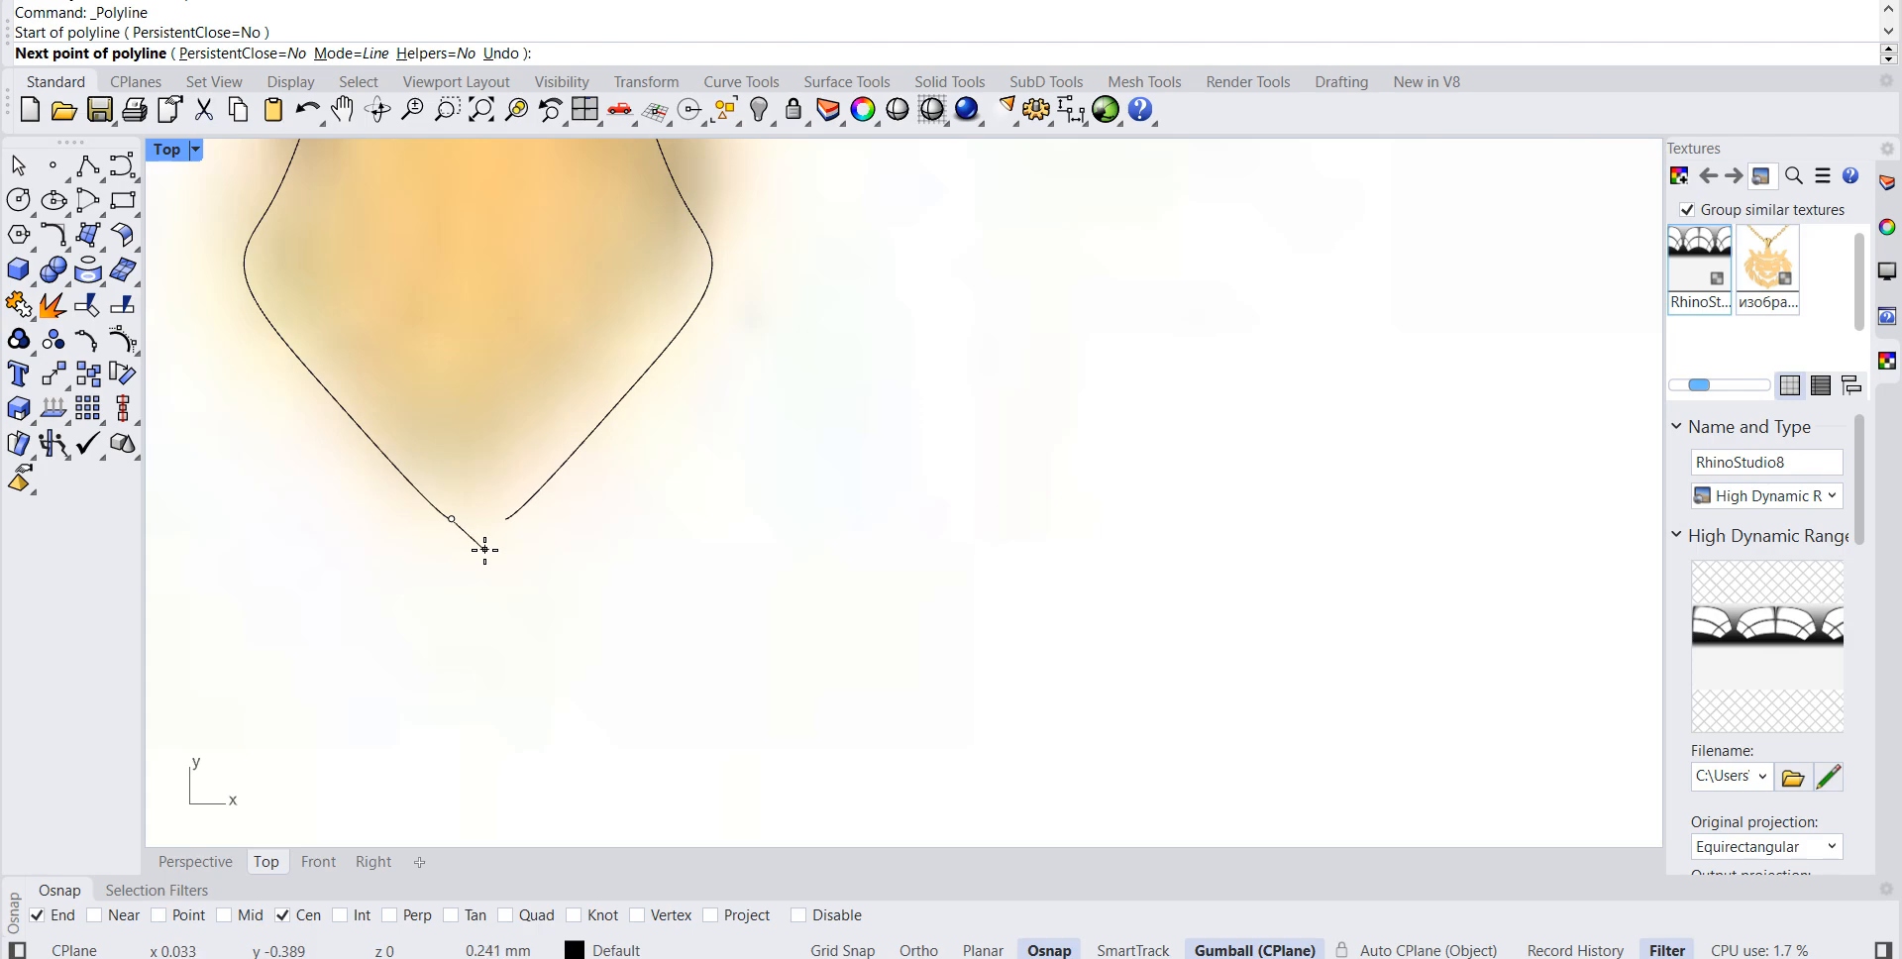
left_click(482, 544)
left_click(503, 522)
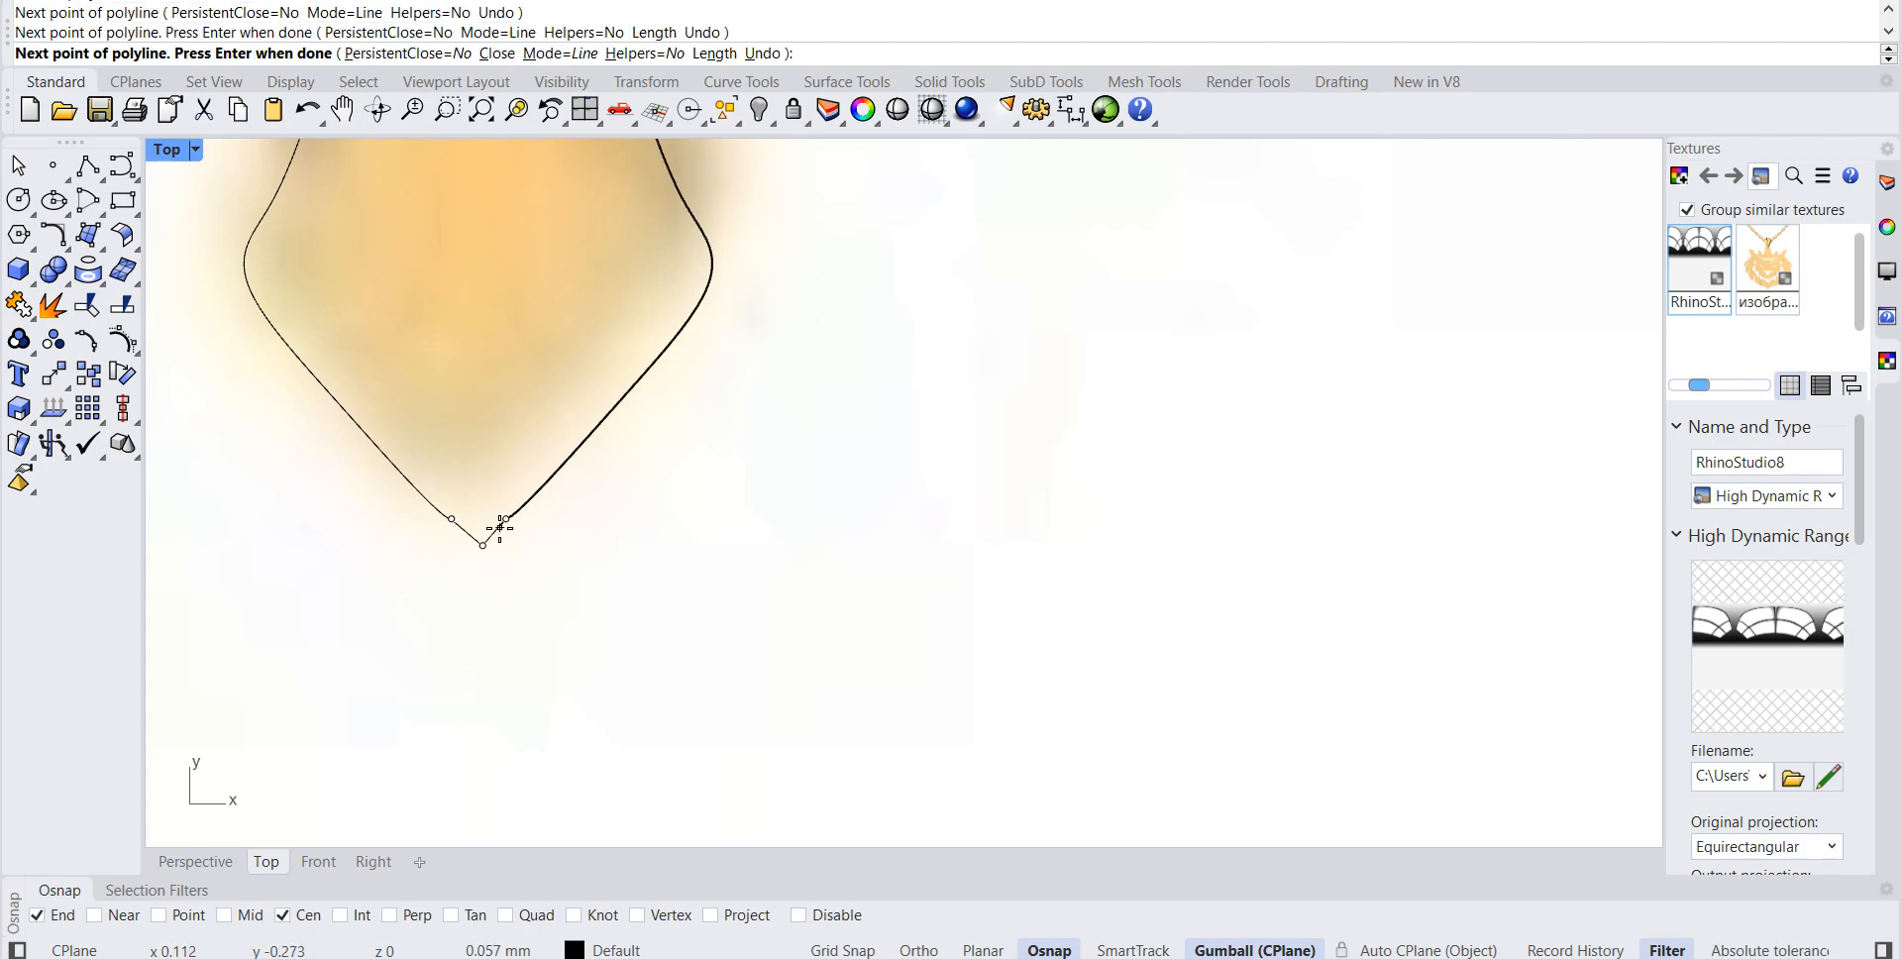
key("Escape")
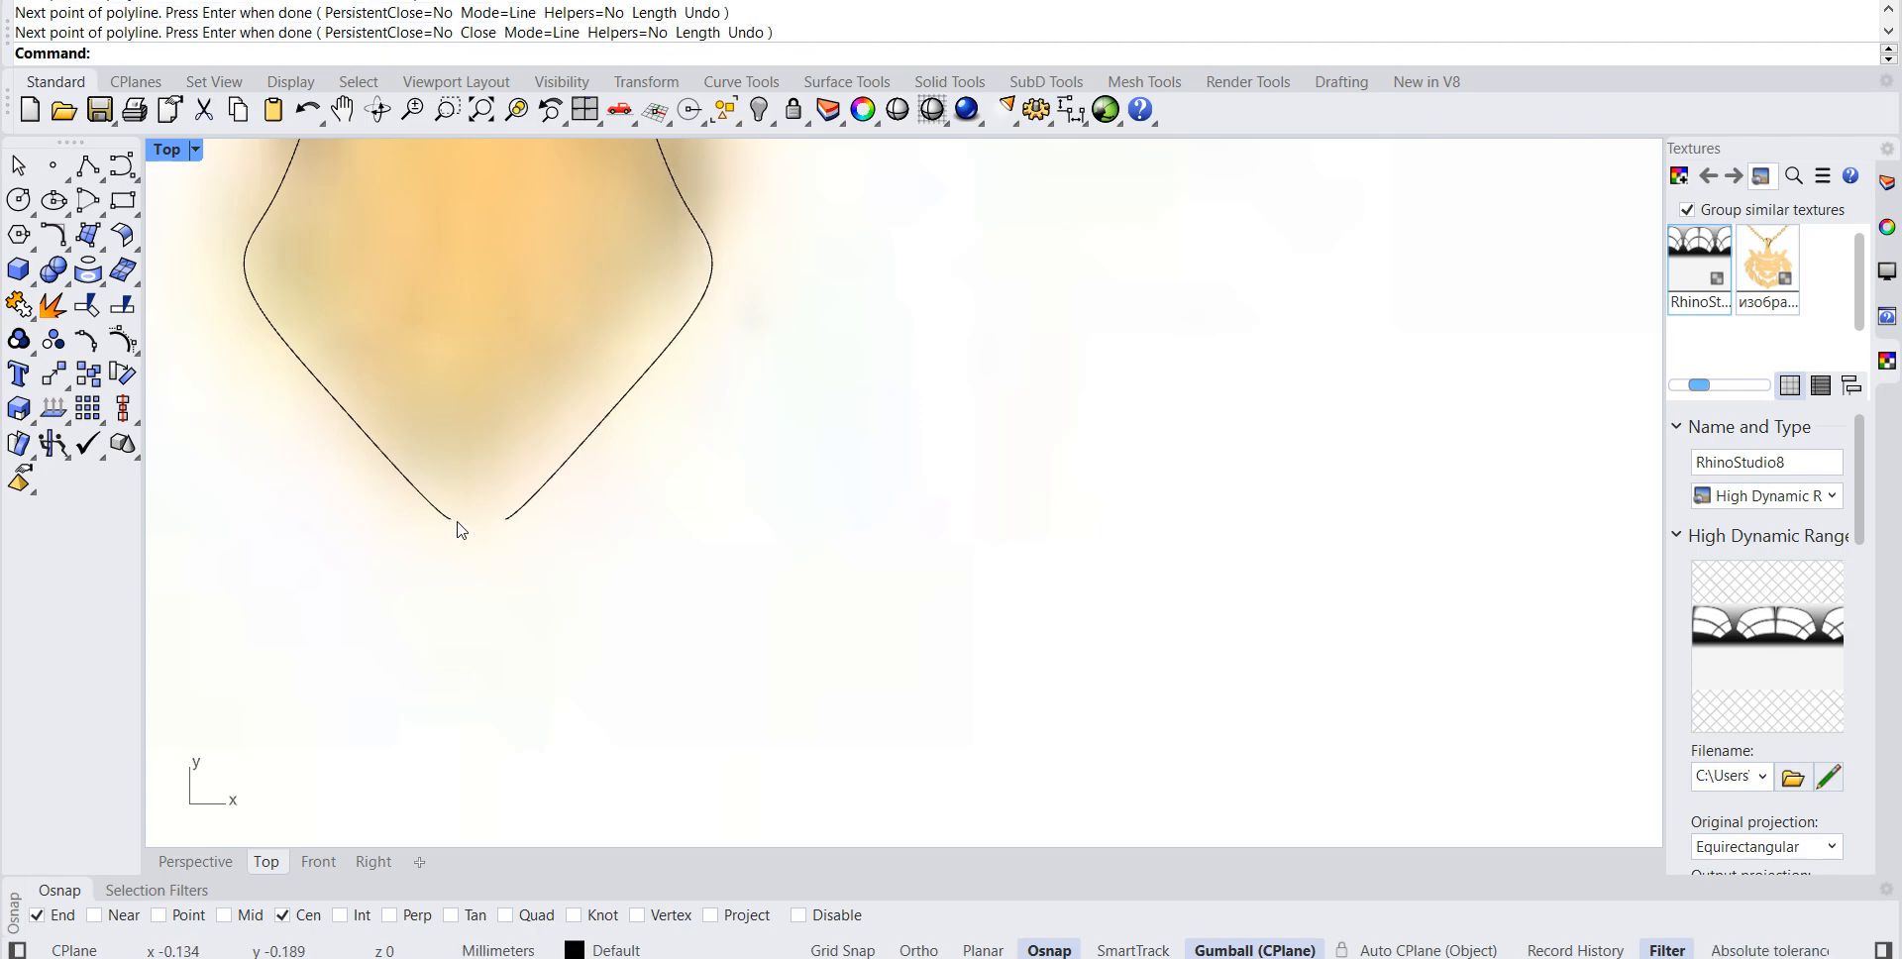
Step: Close the gap at the pendant outline's lowest tip with a V-shaped polyline between the left and mirrored contour ends
left_click(89, 166)
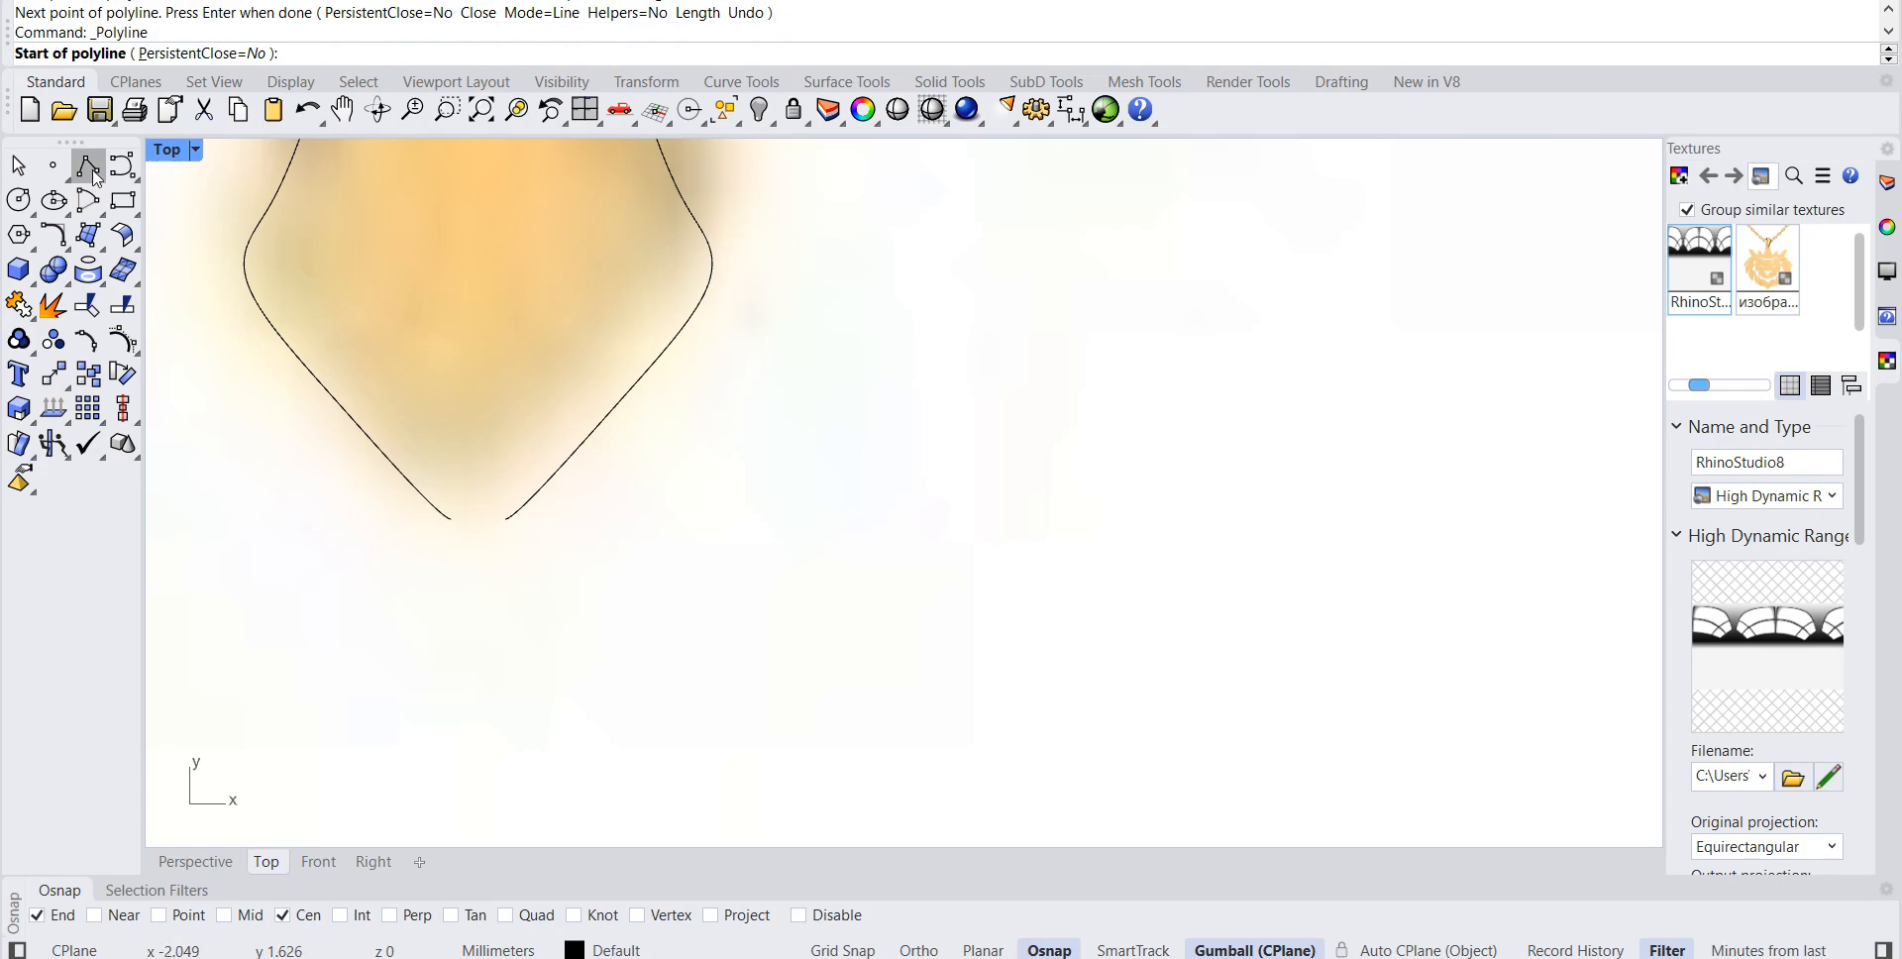
left_click(450, 519)
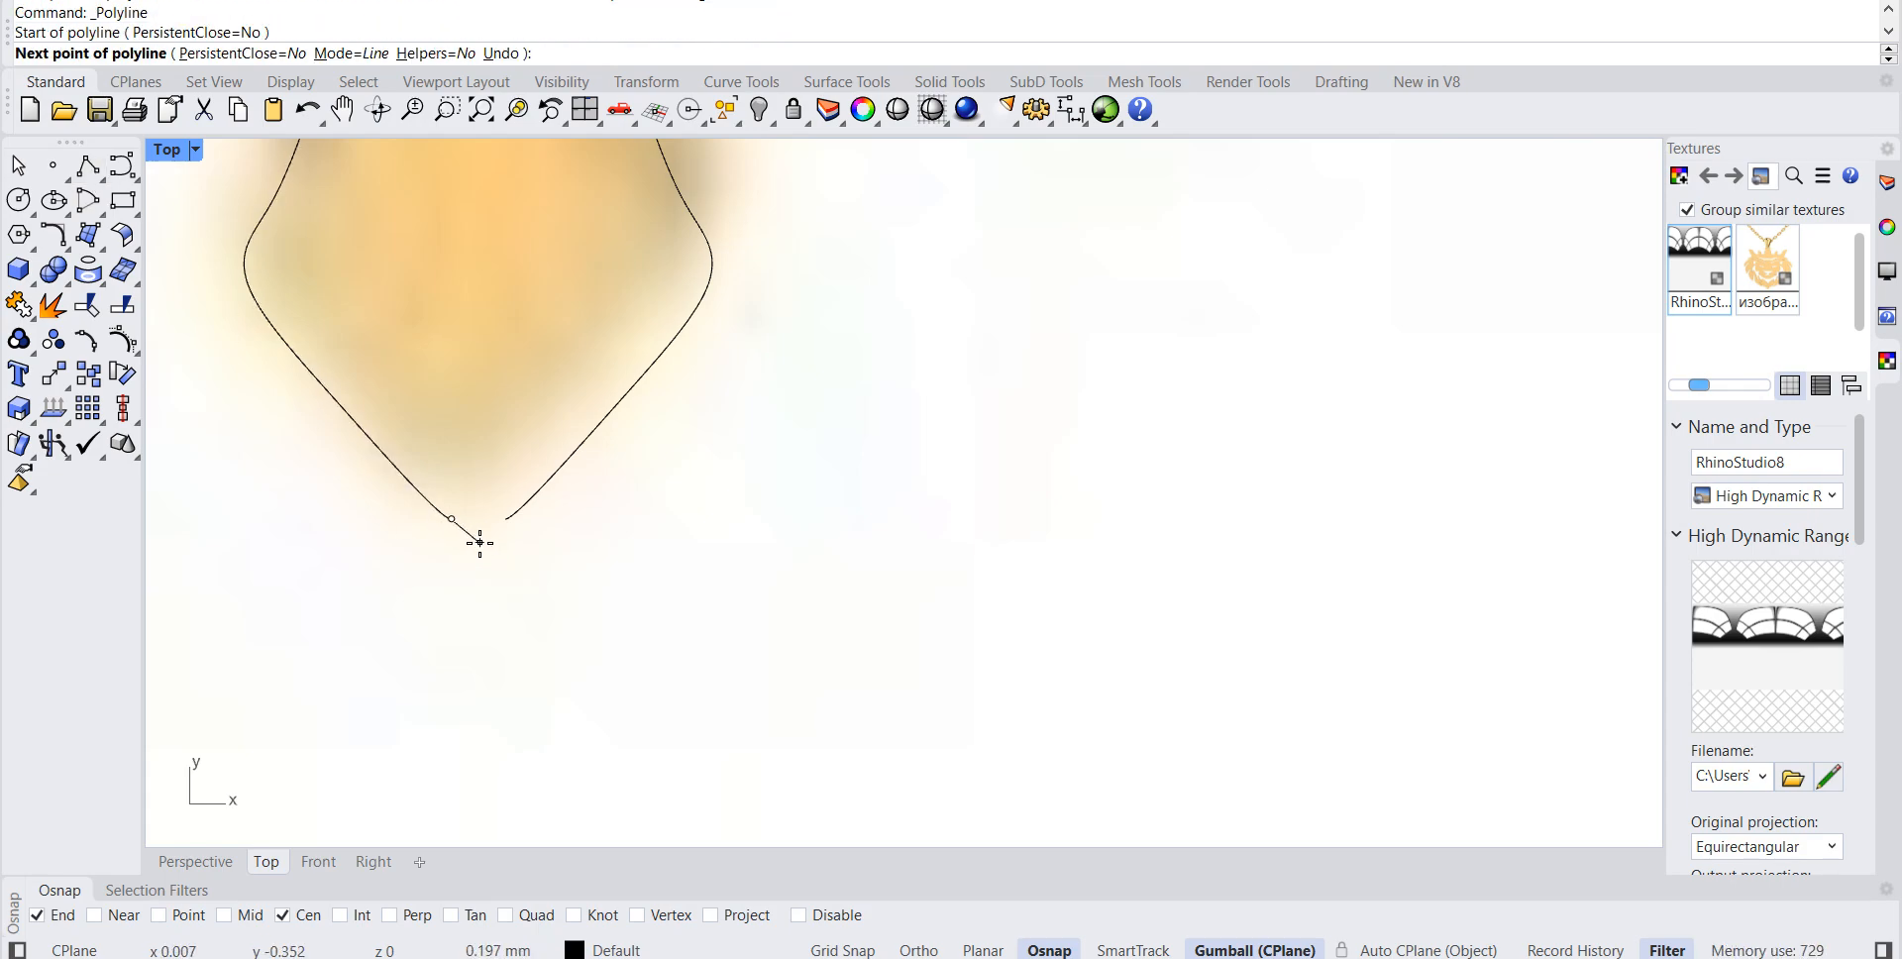
left_click(481, 543)
left_click(504, 519)
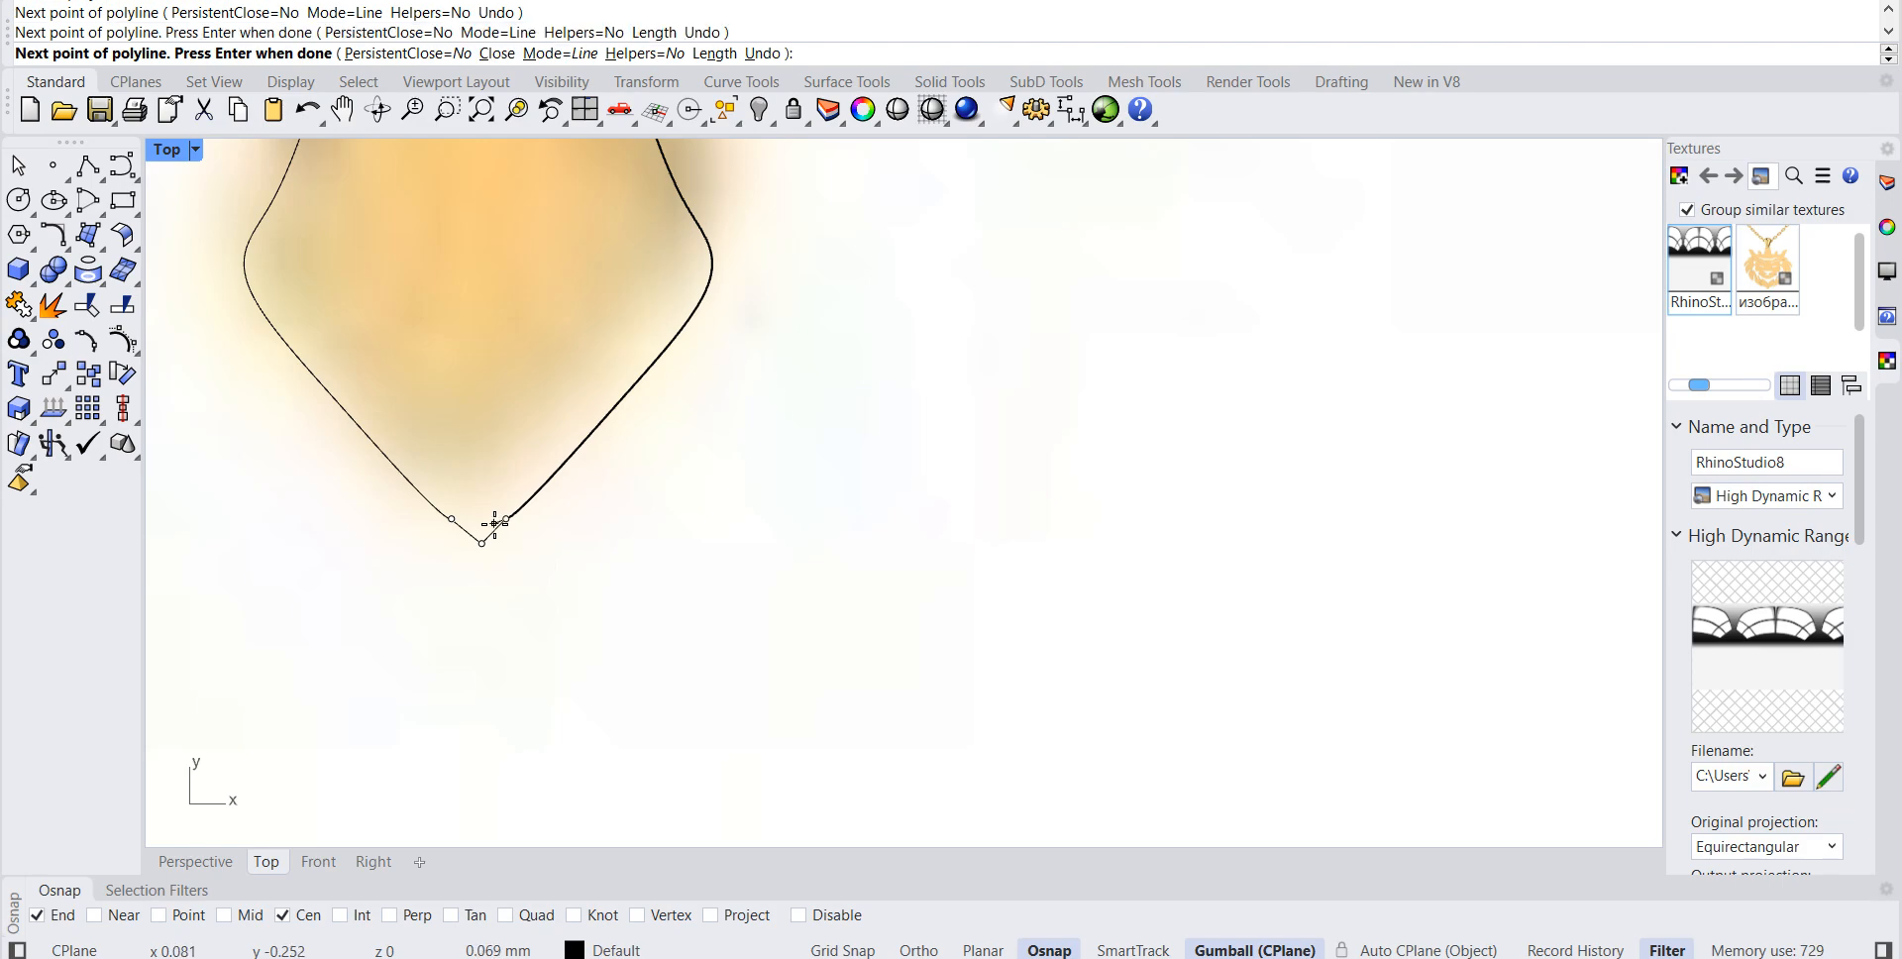
key("Return")
Step: Join the tip's V-shaped polyline to the left outer contour
left_click(477, 545)
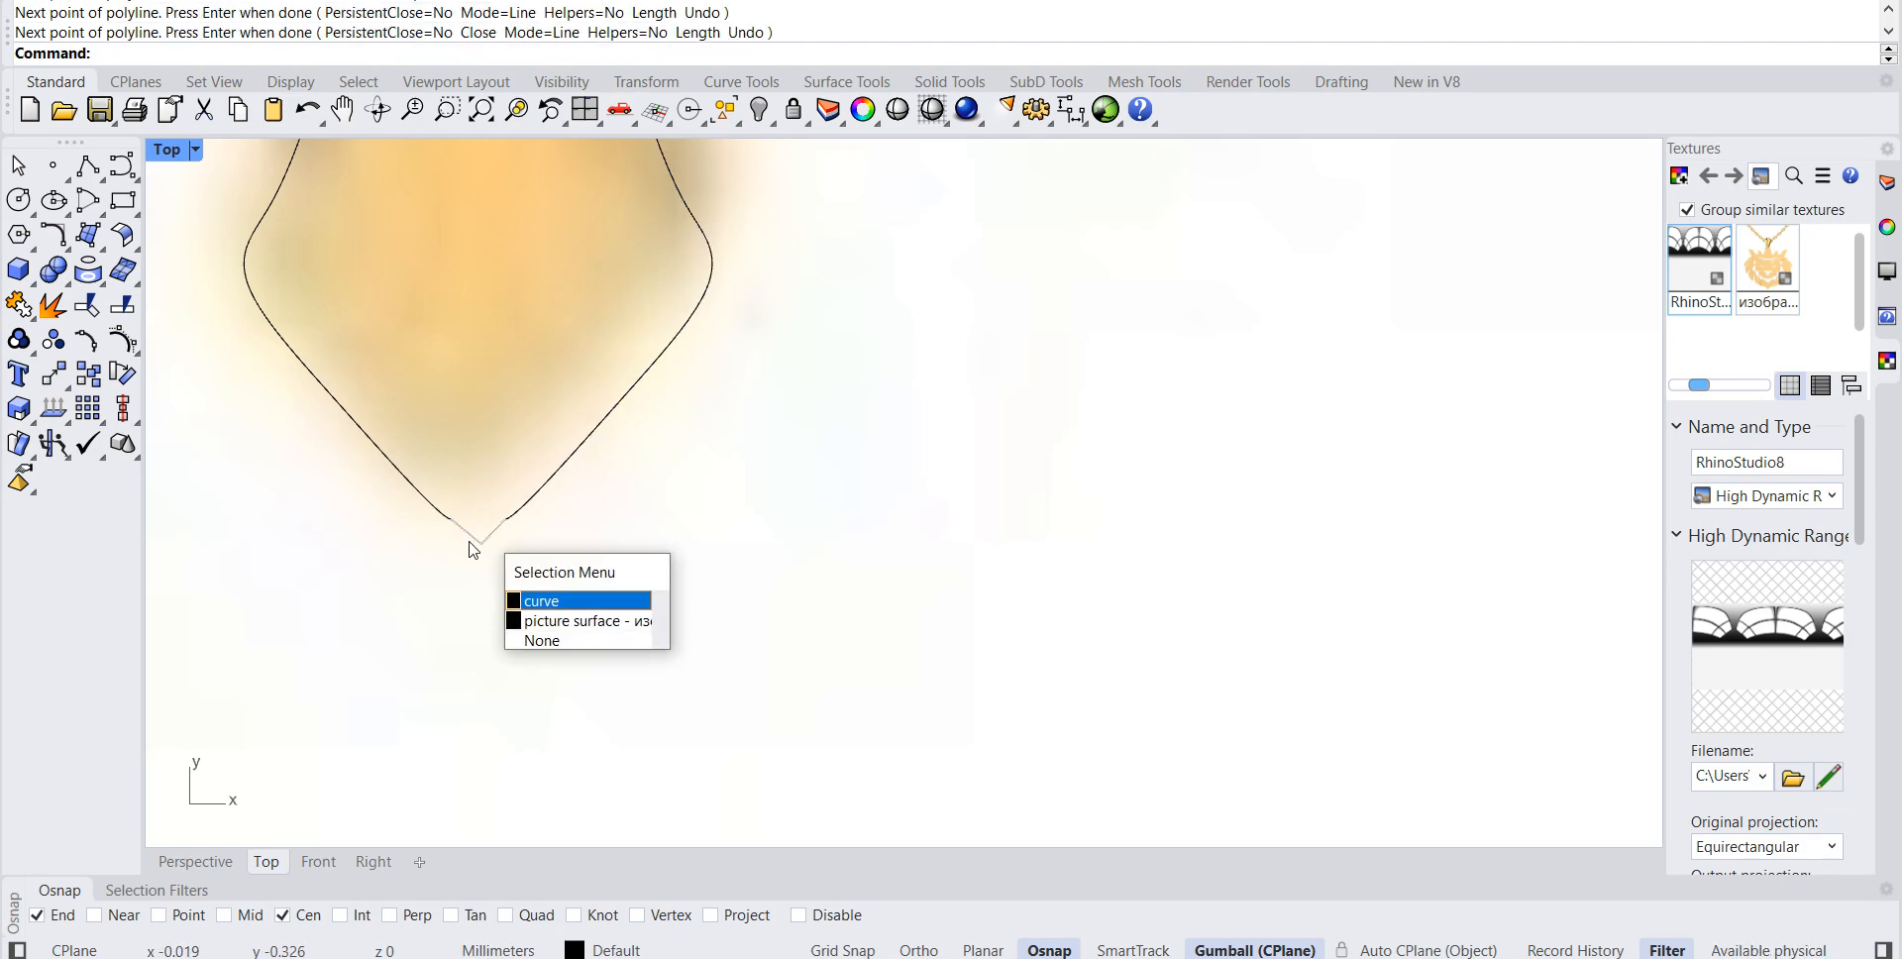
left_click(561, 602)
left_click(445, 513, "shift")
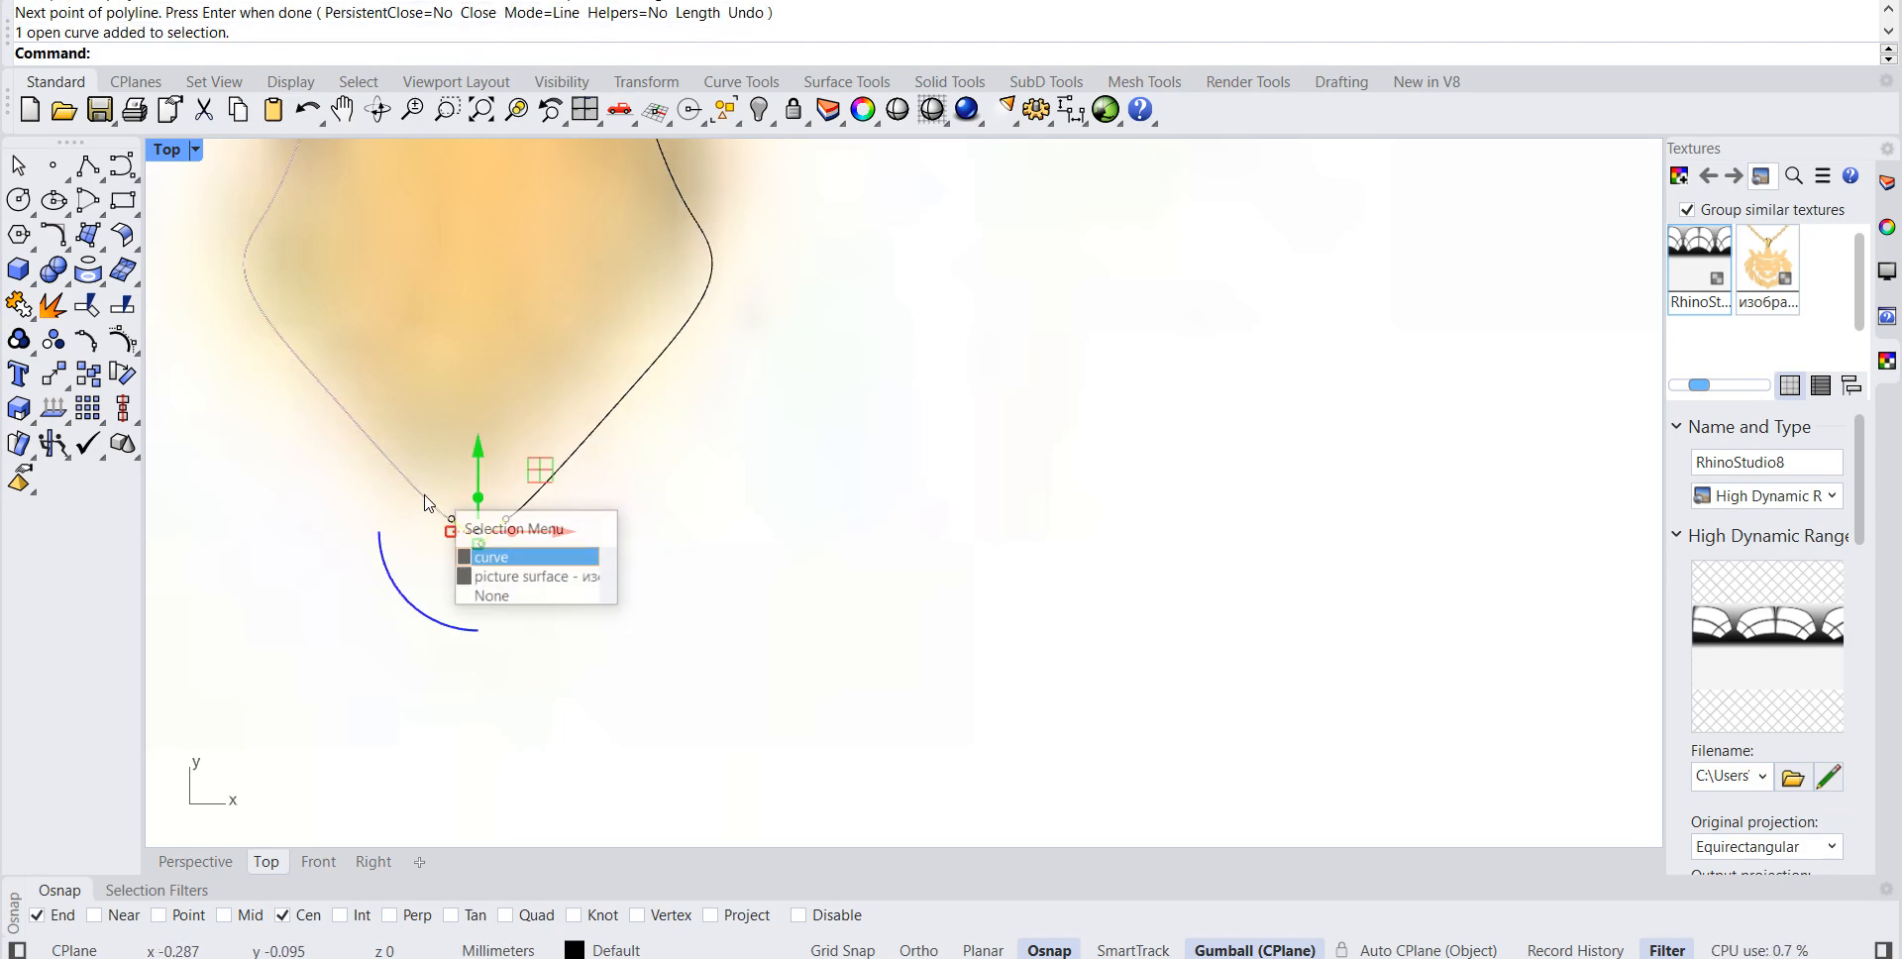
left_click(496, 555)
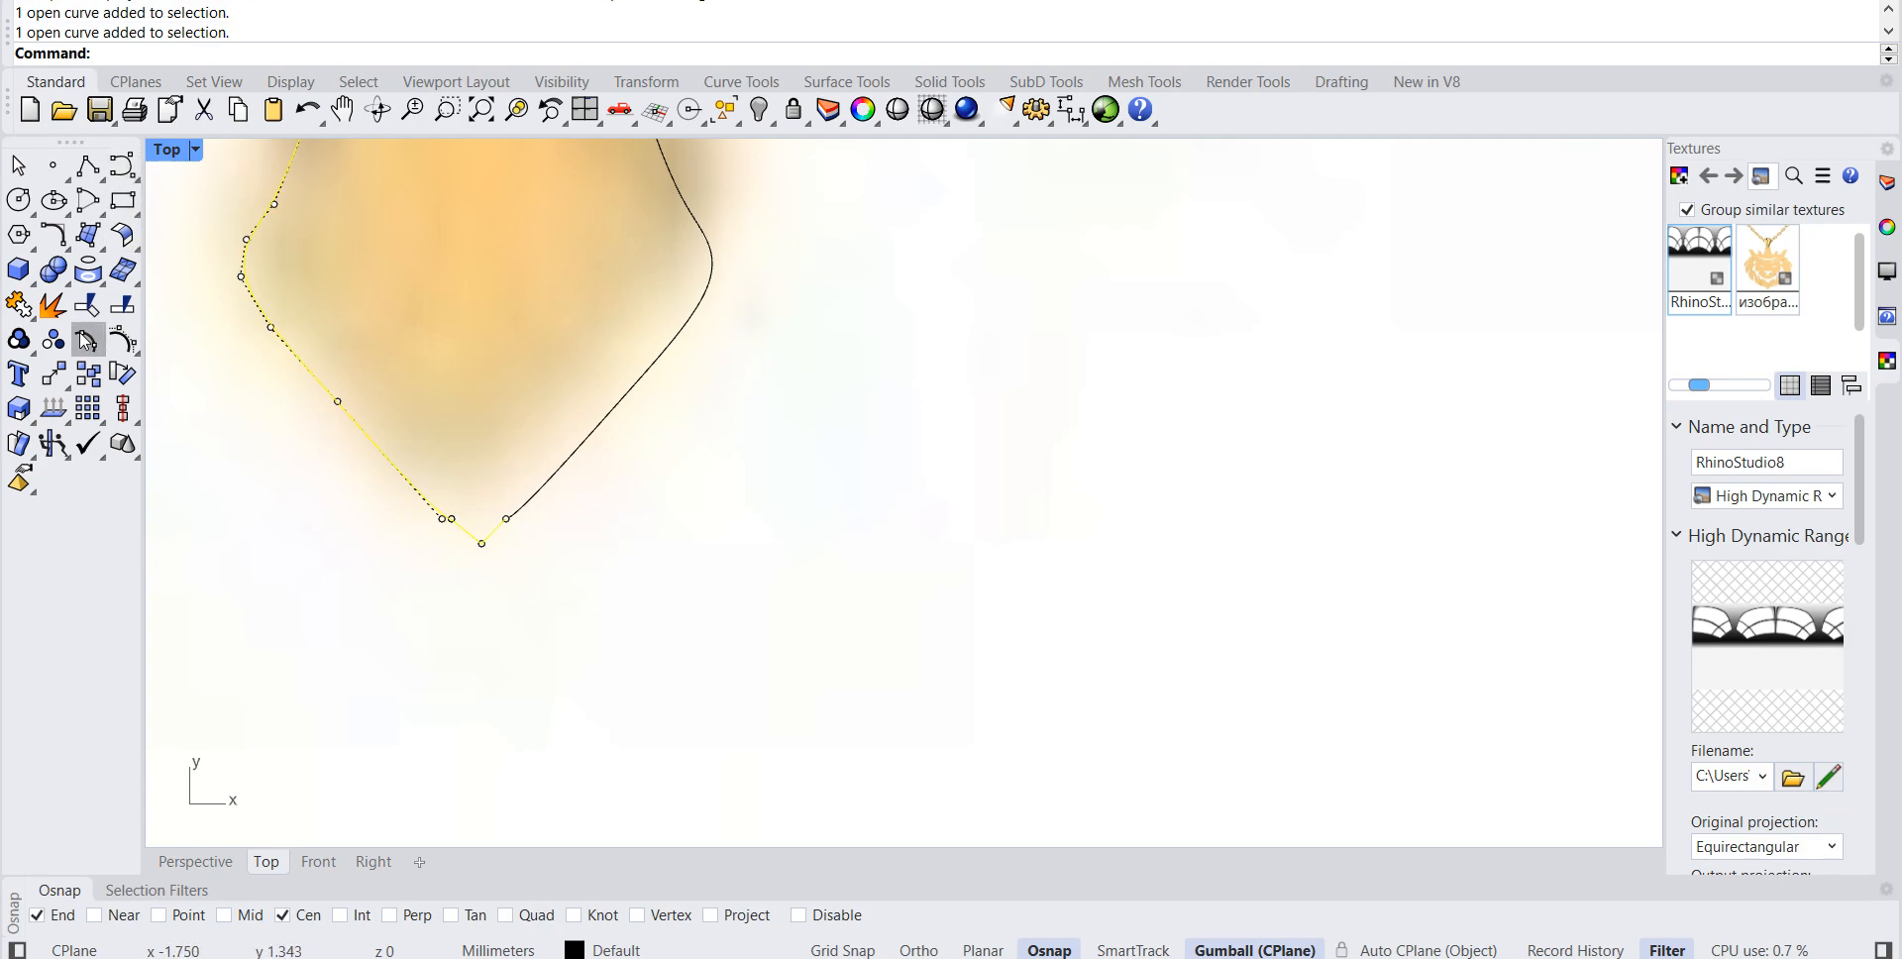
left_click(18, 305)
scroll(453, 300, "down", 2)
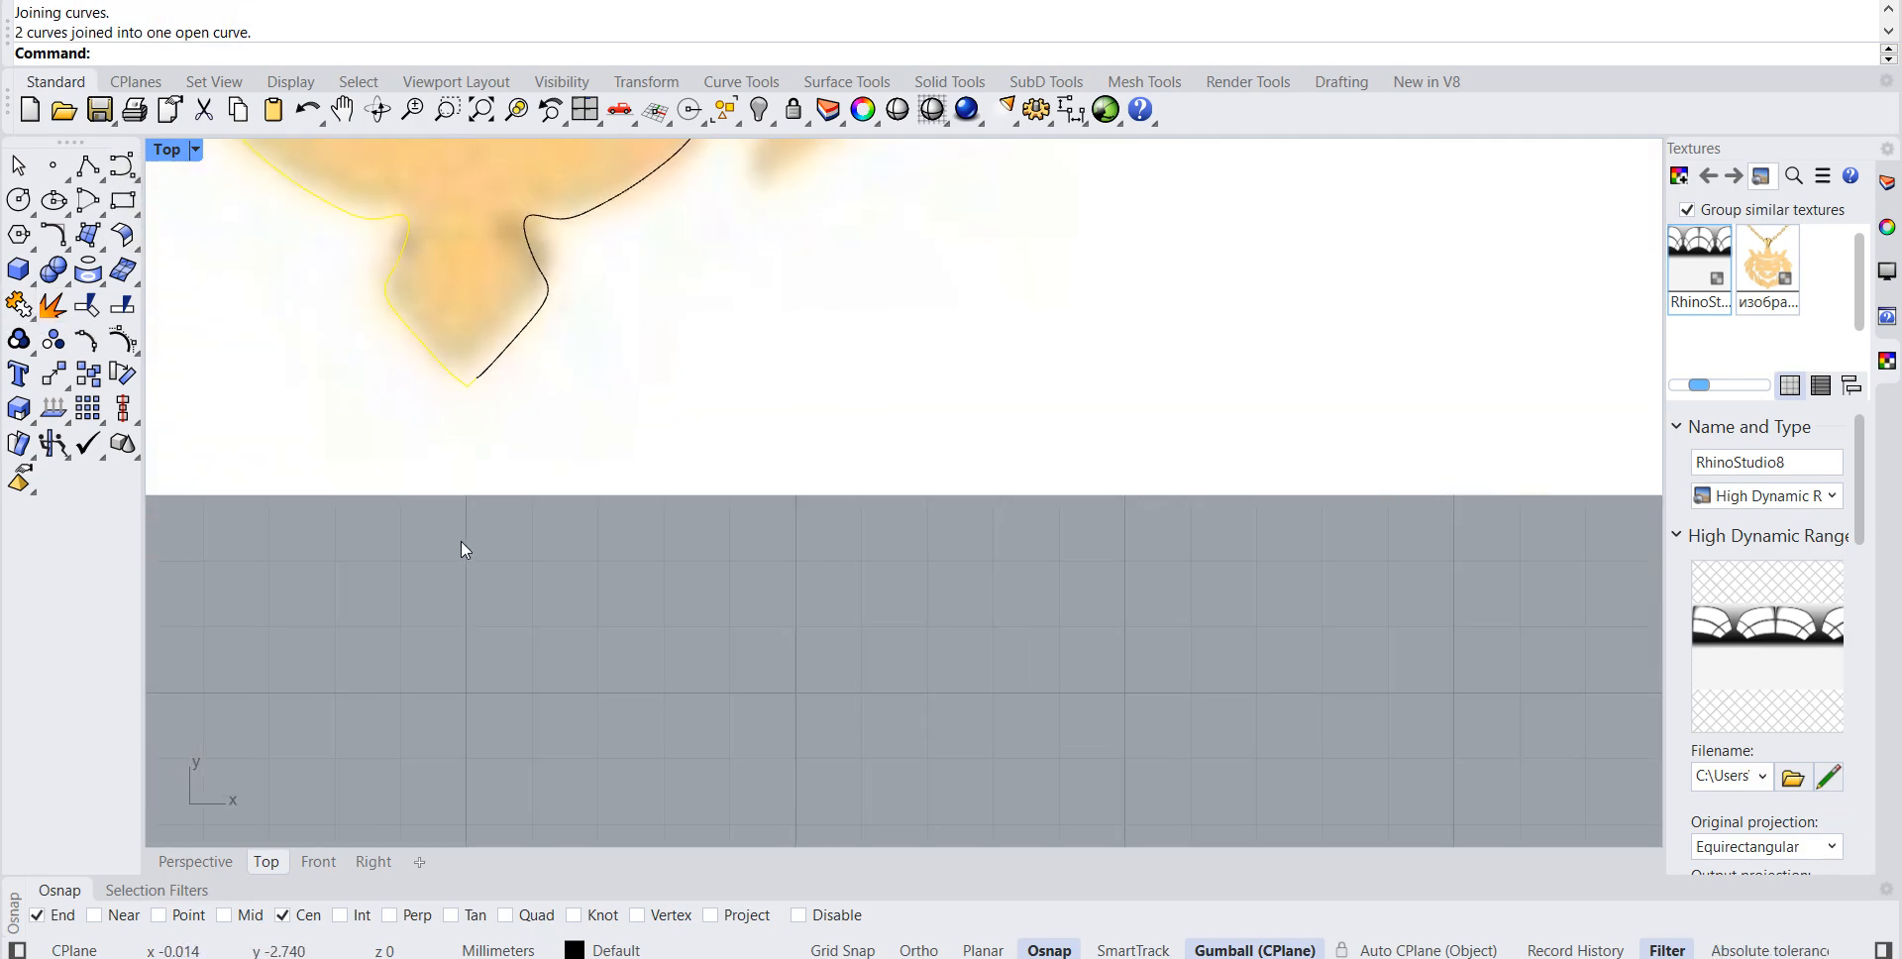
Step: Move the left muzzle curve's end point at the chin's centre onto the end of its mirrored counterpart
right_click_drag(460, 540, 687, 768)
scroll(630, 323, "down", 8)
right_click_drag(691, 251, 792, 582)
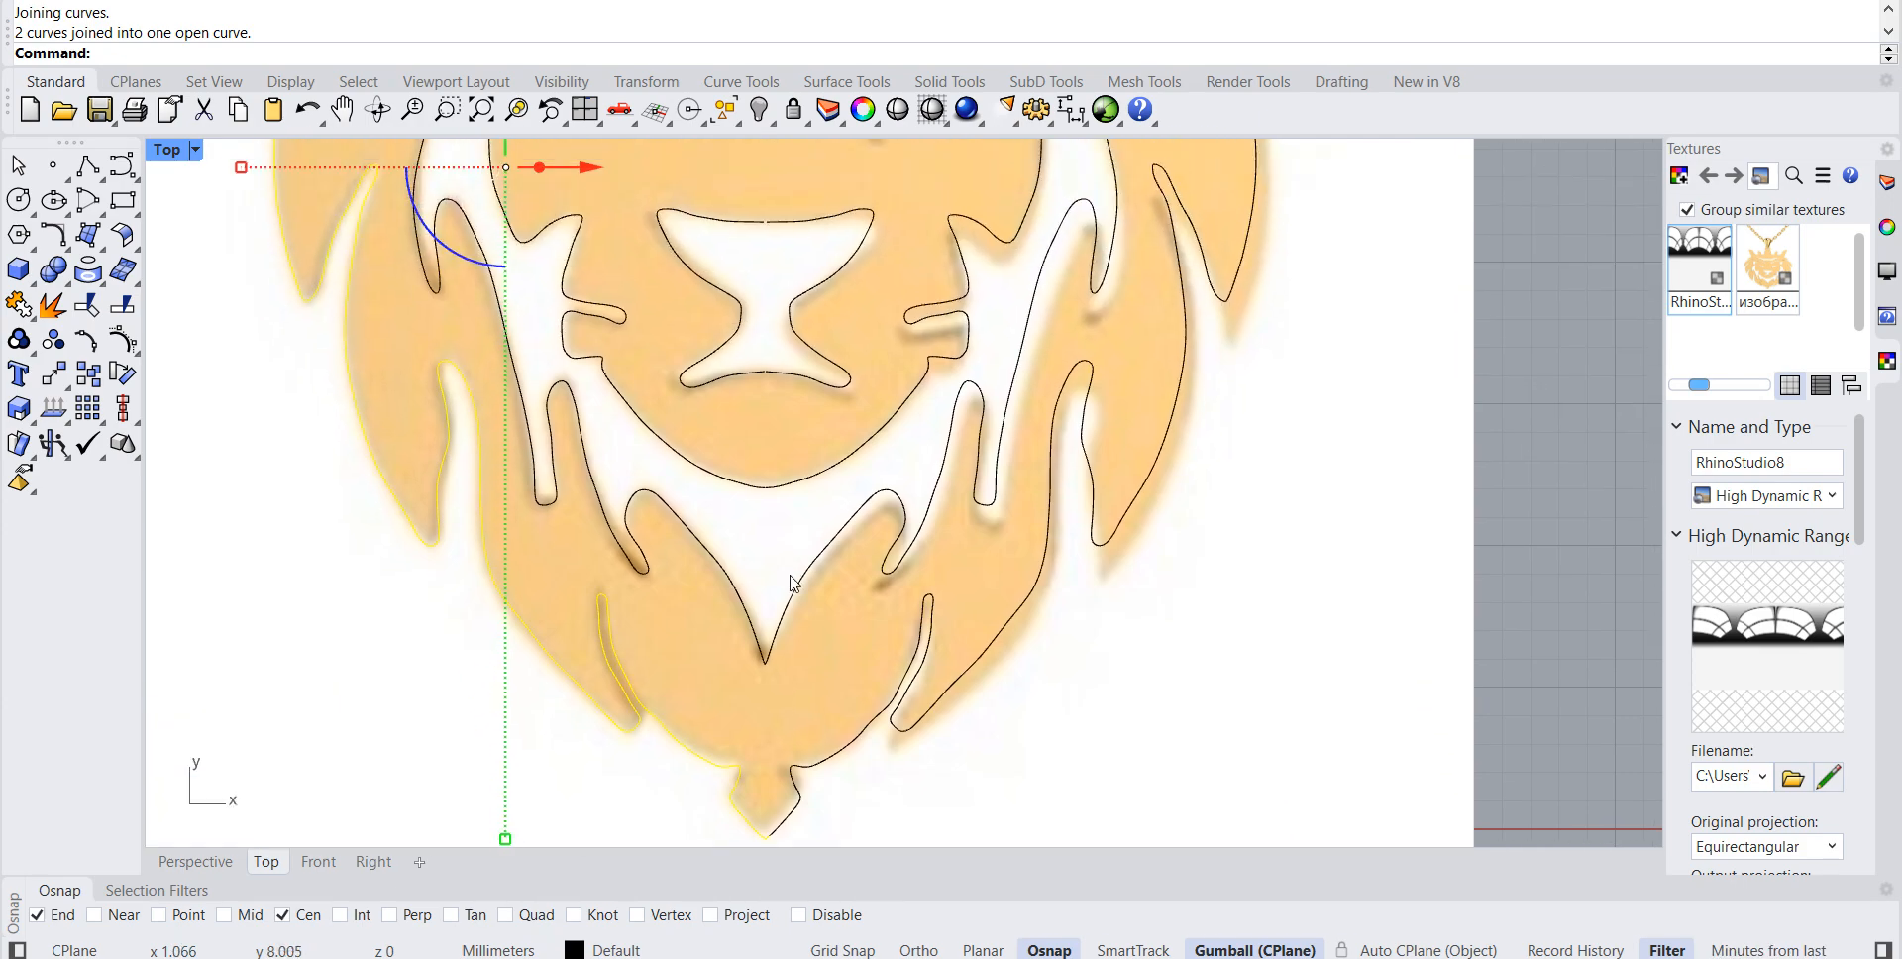
right_click_drag(787, 267, 766, 300)
scroll(739, 365, "up", 5)
left_click(740, 390)
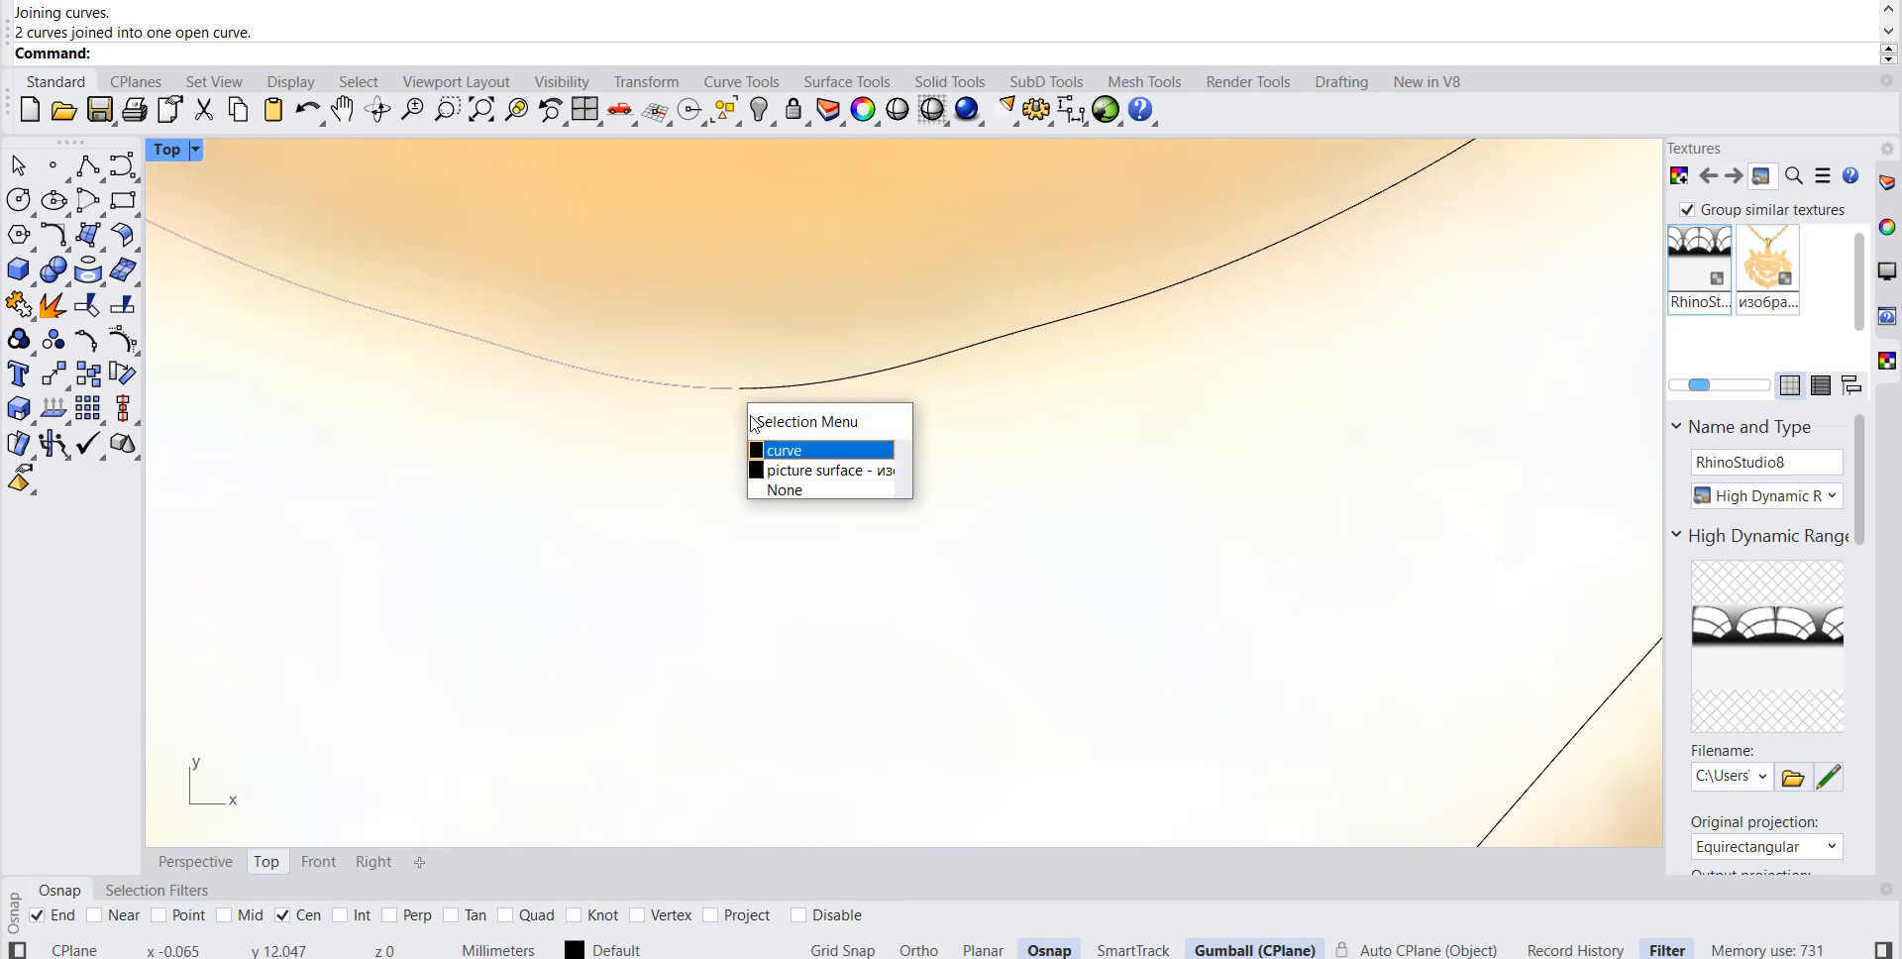
left_click(768, 451)
left_click(736, 390)
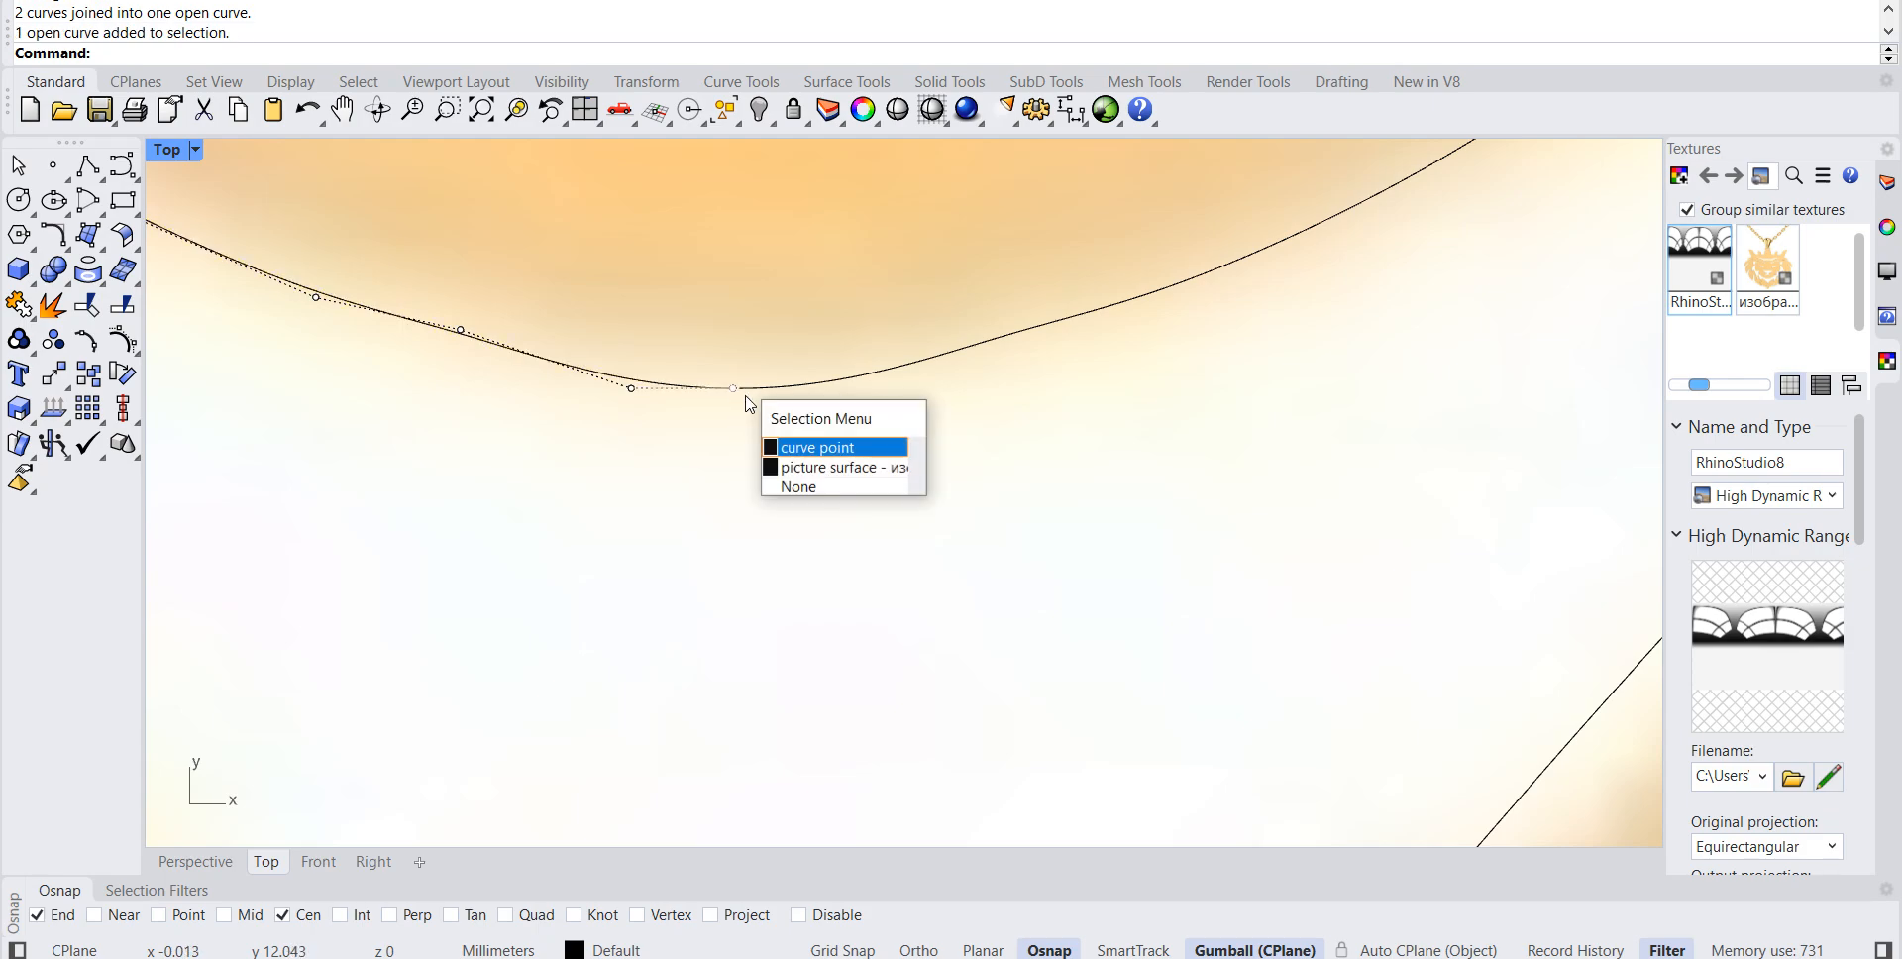
left_click(793, 442)
scroll(757, 393, "up", 10)
mouse_move(675, 382)
left_mouse_down()
mouse_move(696, 403)
mouse_move(701, 383)
left_mouse_up()
scroll(695, 416, "down", 10)
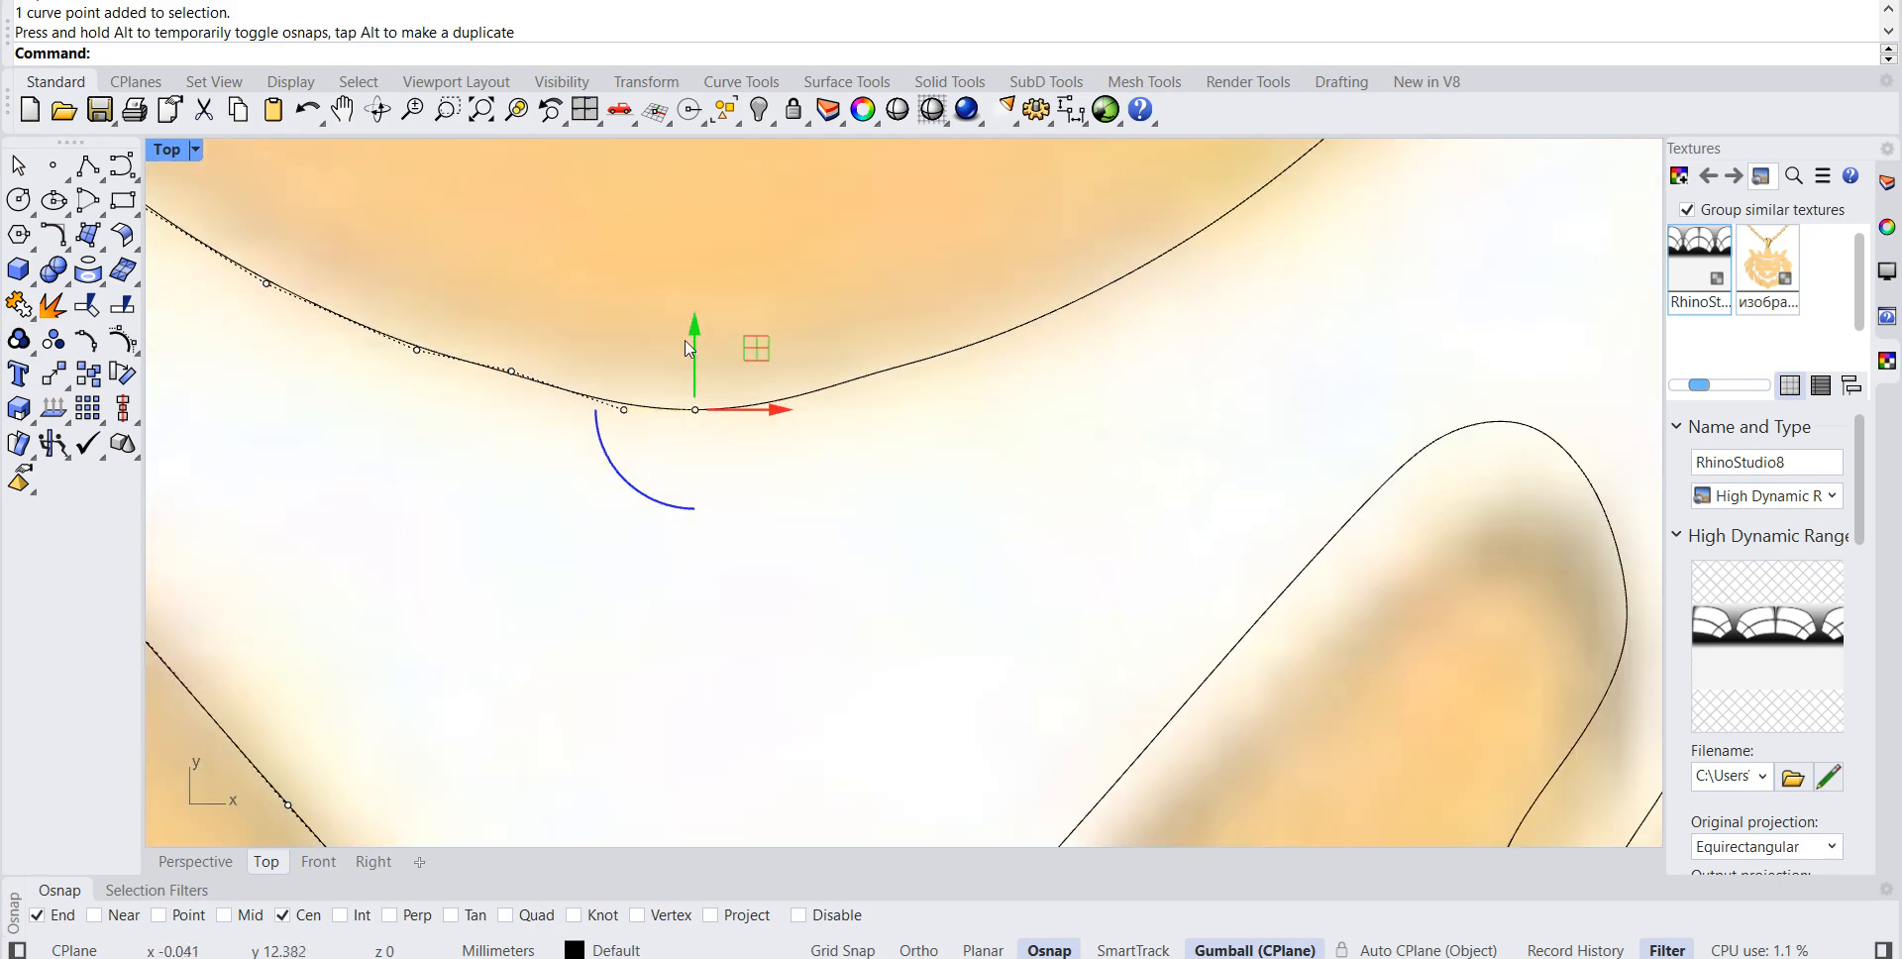
Step: Move the end point of the left nose curve's lower edge onto the mirrored curve's end at the centre
right_click_drag(682, 247, 701, 641)
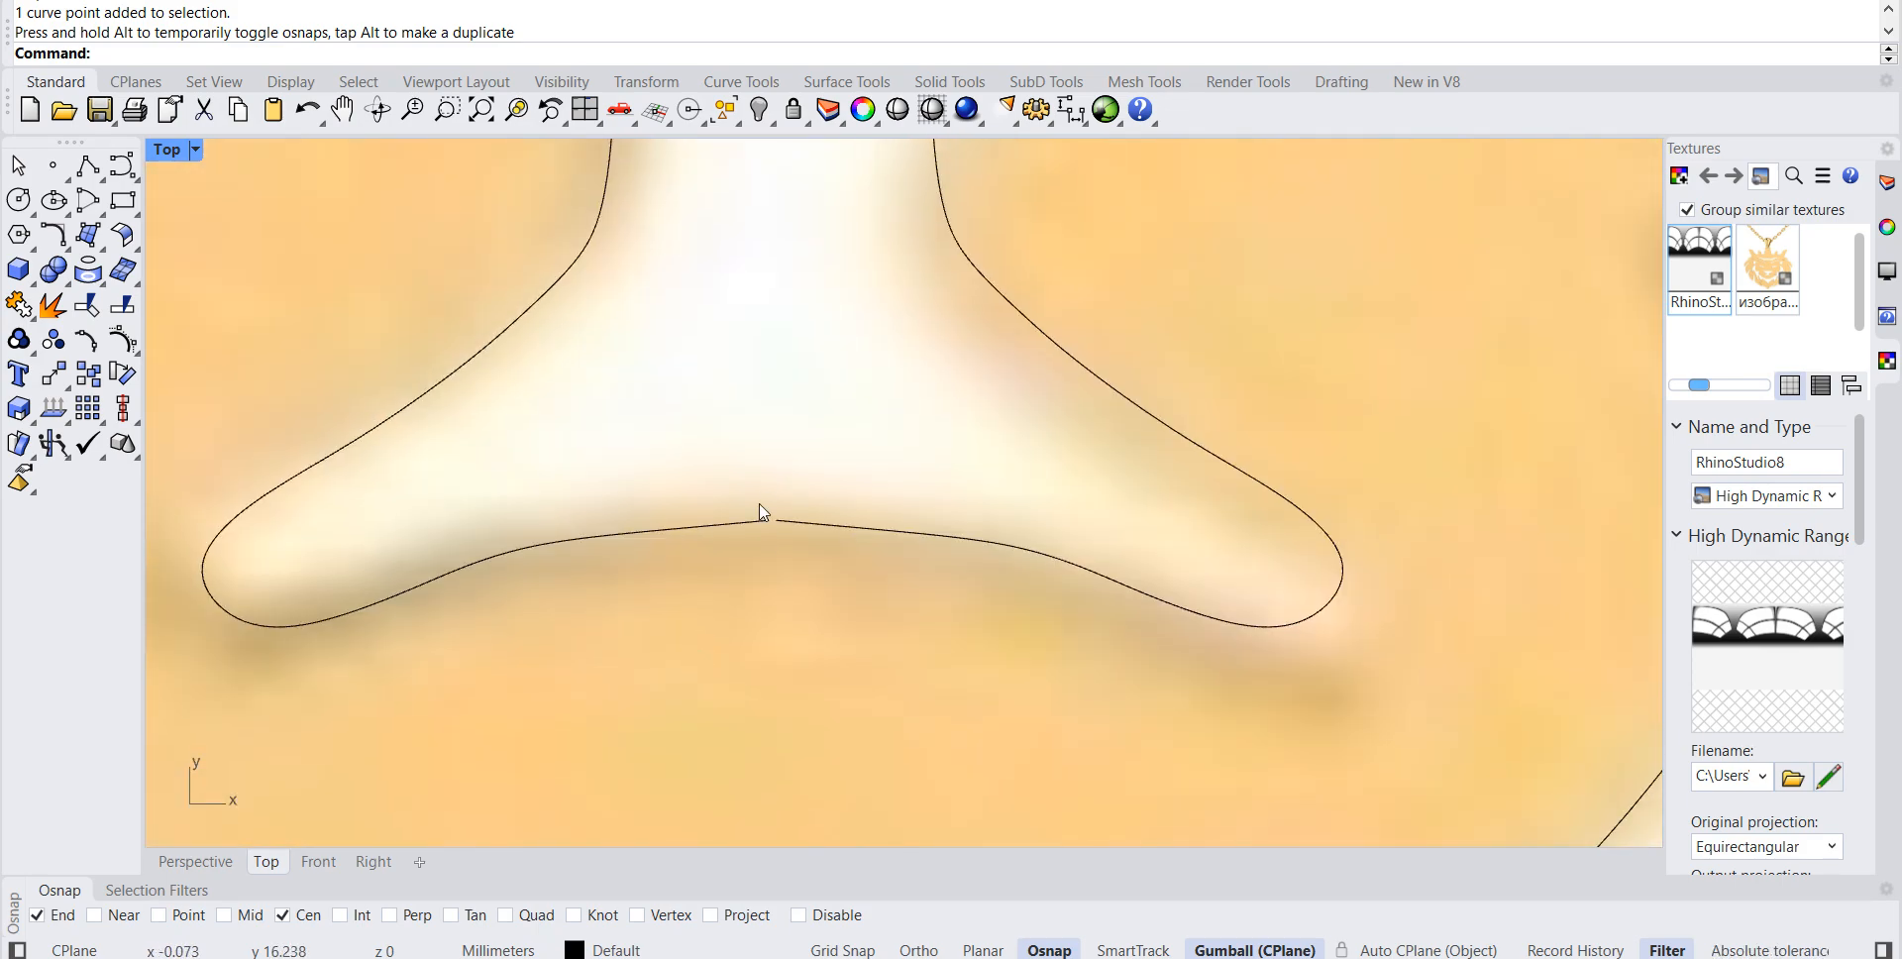
left_click(768, 530)
left_click(818, 581)
scroll(776, 557, "up", 5)
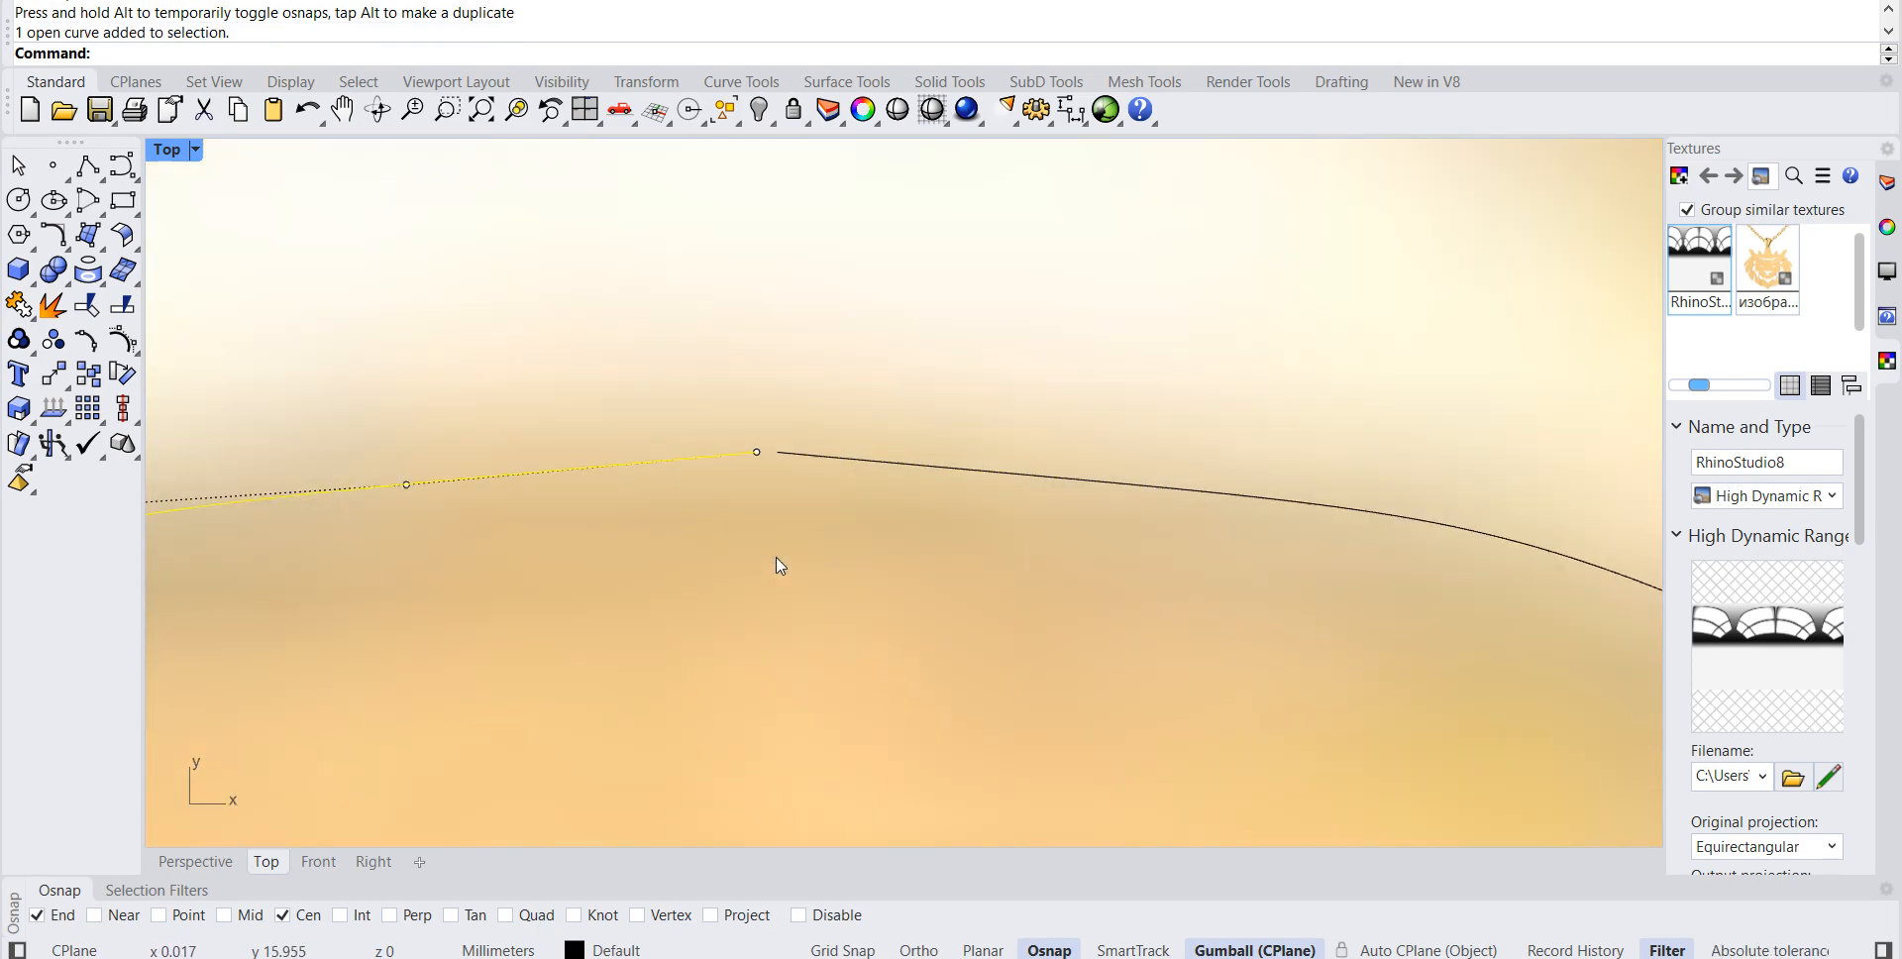
left_click(745, 400)
left_click(804, 459)
left_click_drag(749, 400, 777, 400)
scroll(714, 278, "down", 8)
Step: Move the end point of the left nose curve's upper edge onto the mirrored curve's end at the centre
right_click_drag(696, 218, 746, 559)
right_click_drag(700, 259, 730, 513)
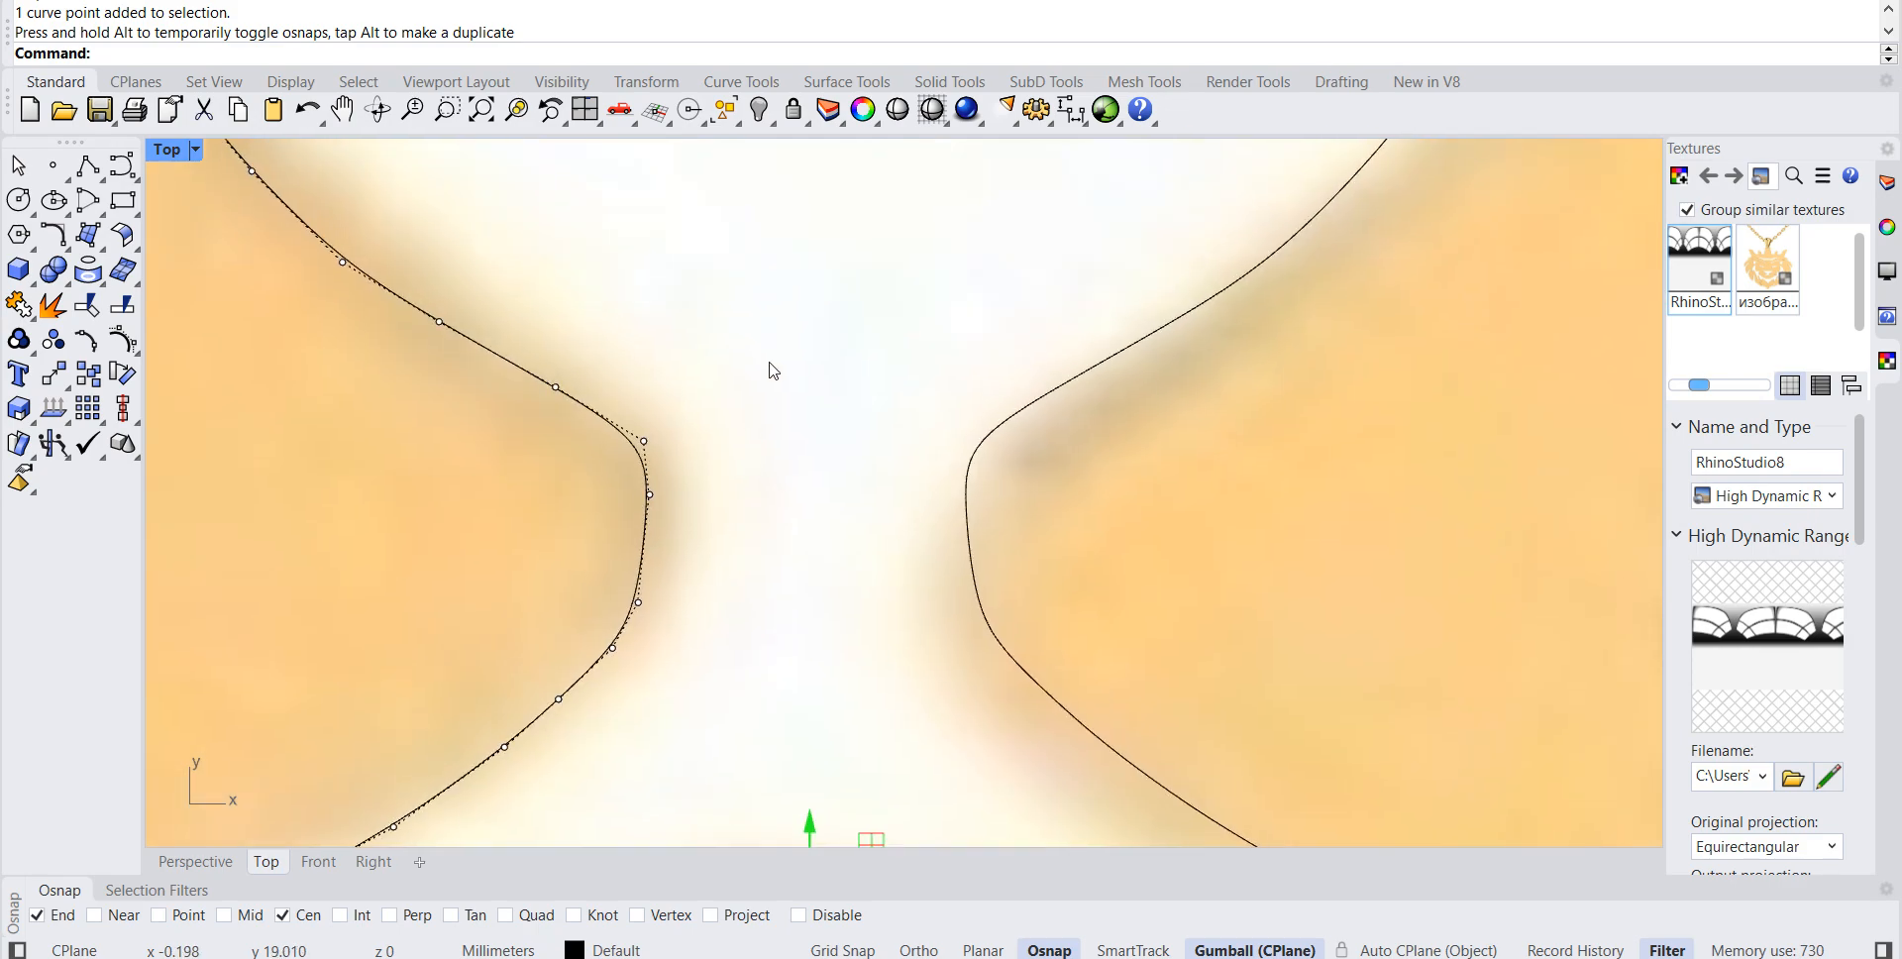
right_click_drag(780, 193, 762, 481)
right_click_drag(791, 309, 763, 636)
scroll(768, 643, "up", 5)
left_click(723, 309)
left_click(797, 365)
left_click_drag(723, 309, 785, 308)
scroll(667, 201, "down", 5)
Step: Move the end point of the left forehead curve's lower edge onto the mirrored curve's end at the centre
scroll(666, 199, "down", 6)
mouse_move(659, 192)
right_mouse_down()
mouse_move(652, 272)
mouse_move(711, 536)
right_mouse_up()
right_click_drag(724, 240, 751, 578)
mouse_move(754, 343)
right_mouse_down()
mouse_move(739, 595)
mouse_move(773, 556)
right_mouse_up()
scroll(728, 561, "up", 15)
left_click(759, 532)
left_click(743, 539)
left_click(805, 596)
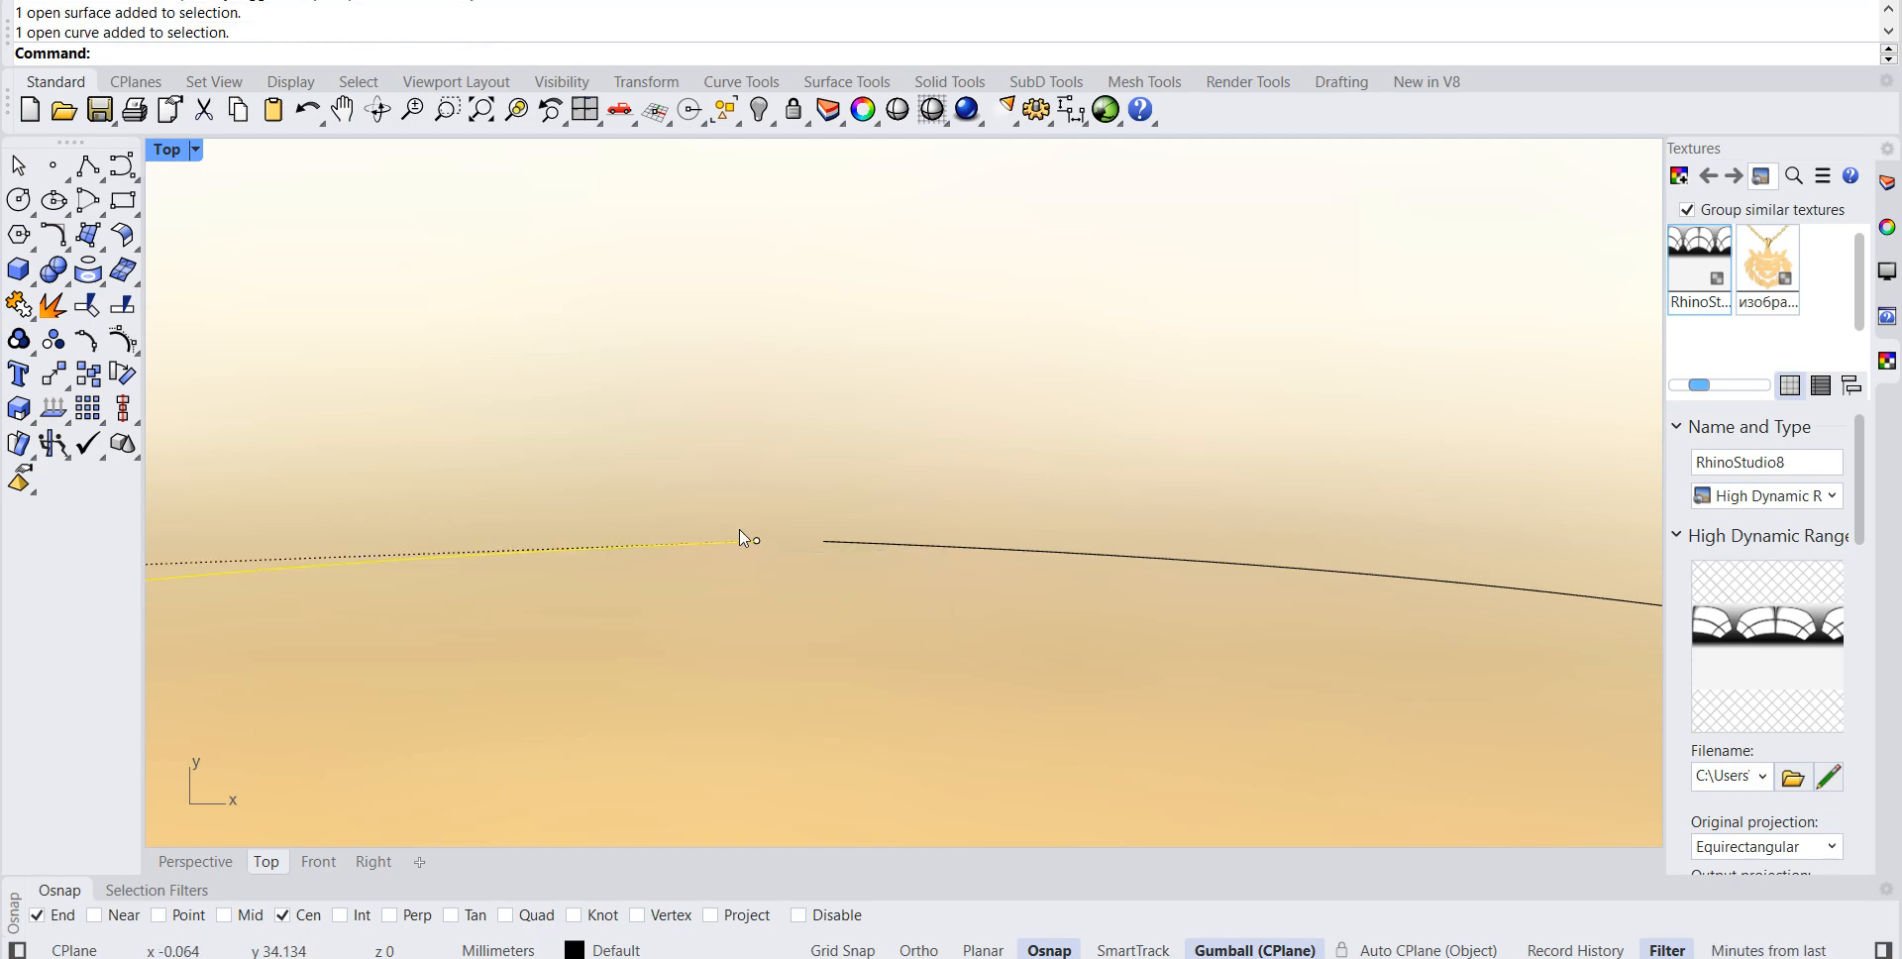
left_click(757, 544)
left_click(805, 598)
left_click_drag(758, 542, 816, 544)
scroll(733, 362, "down", 10)
Step: Move the end point of the left forehead curve's upper edge onto the mirrored curve's end at the centre and clear the selection
right_click_drag(722, 166, 763, 332)
scroll(763, 336, "up", 5)
left_click(752, 390)
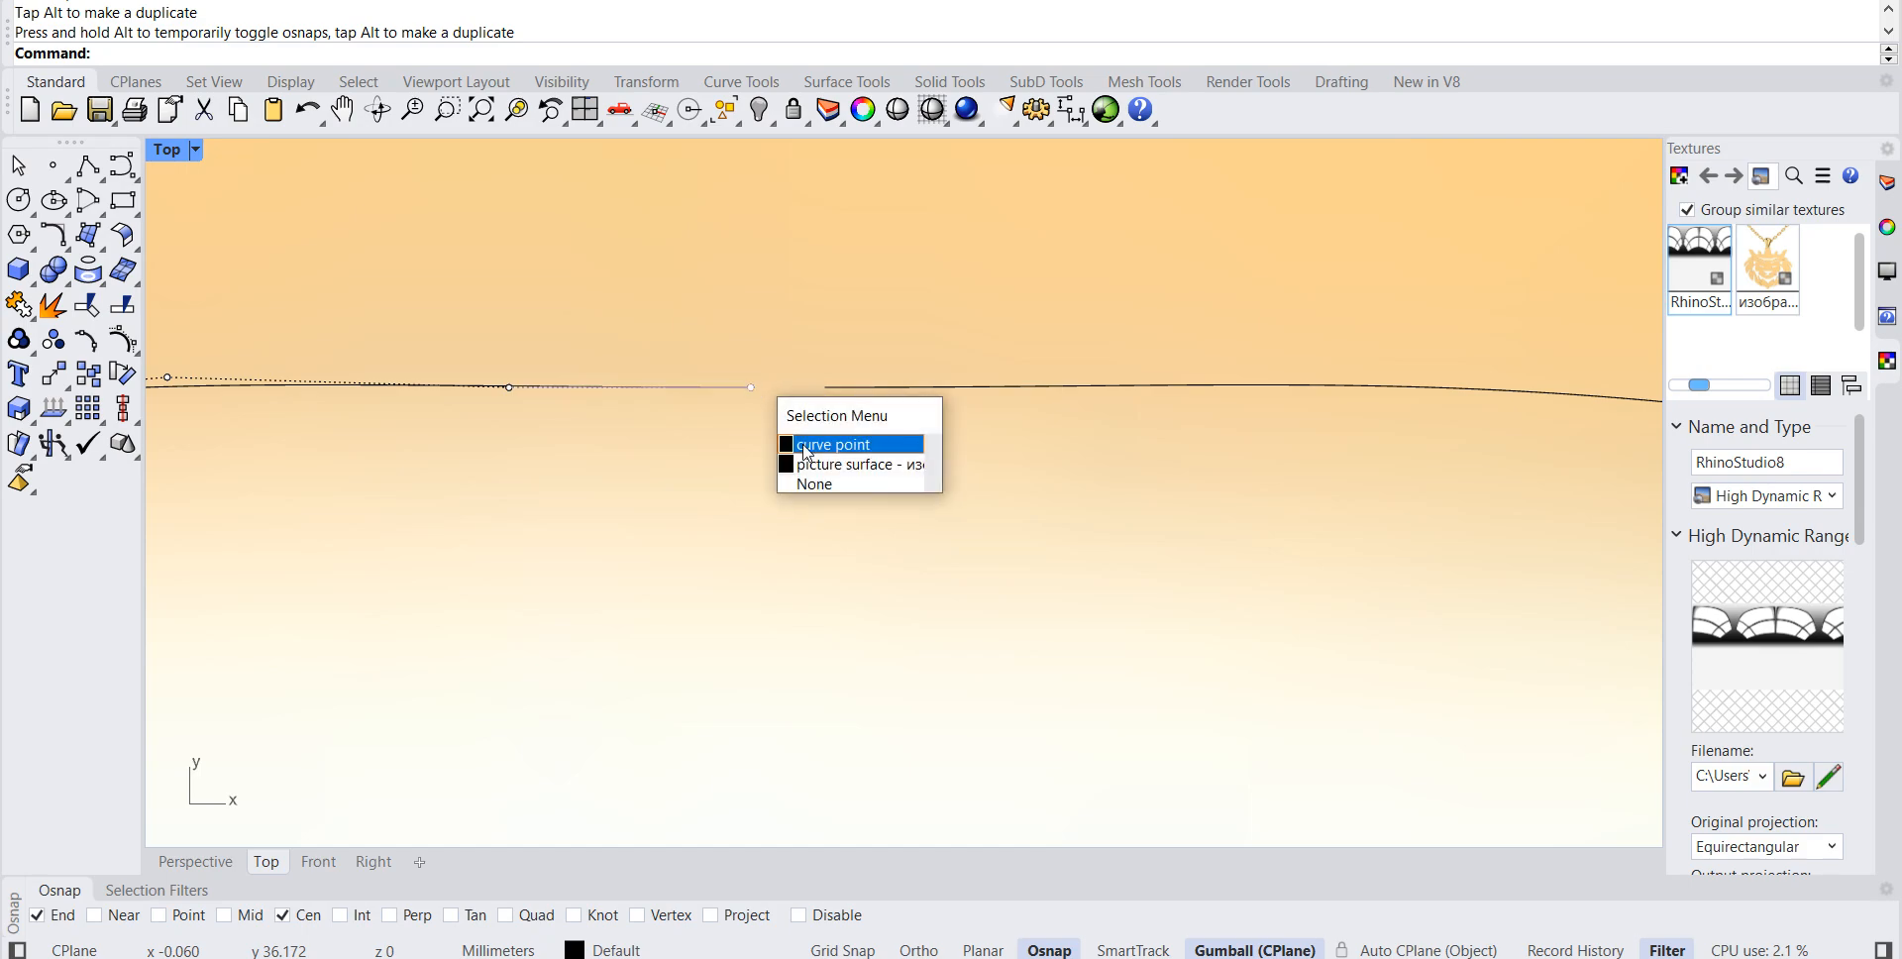
left_click(823, 439)
left_click_drag(756, 394, 818, 389)
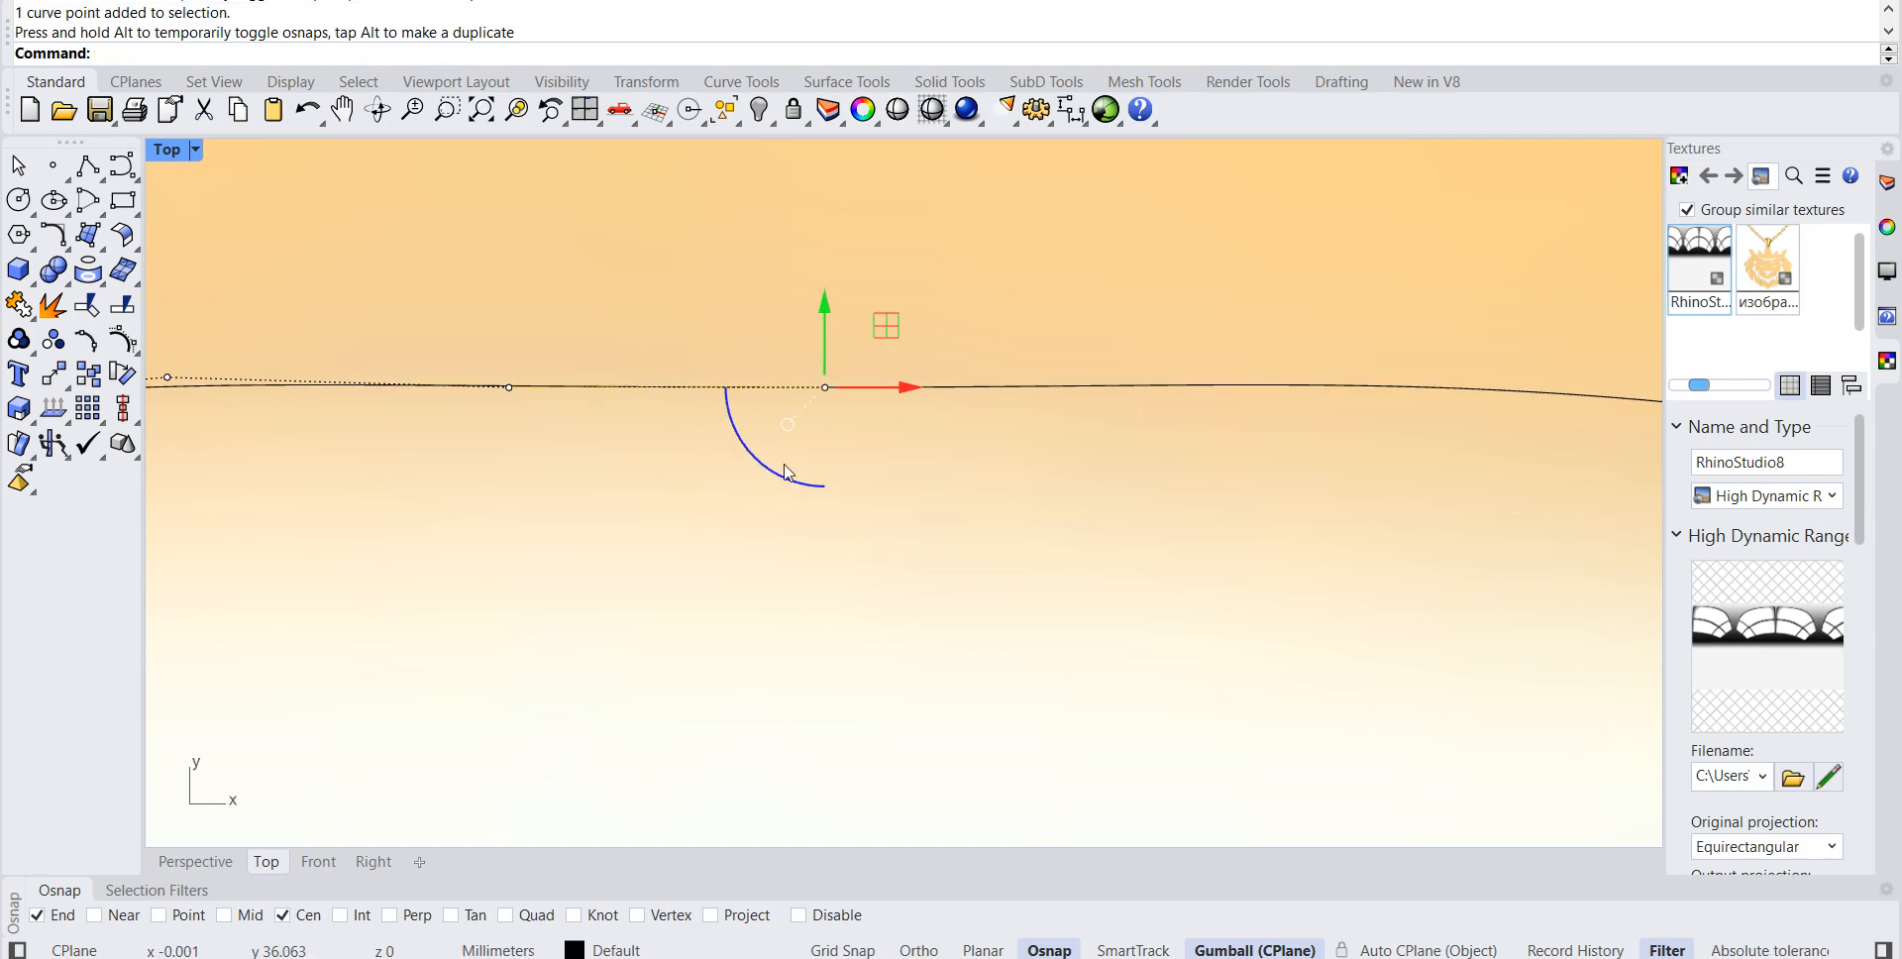
scroll(785, 555, "down", 3)
right_click_drag(771, 325, 775, 584)
right_click_drag(774, 297, 767, 584)
right_click_drag(776, 231, 762, 599)
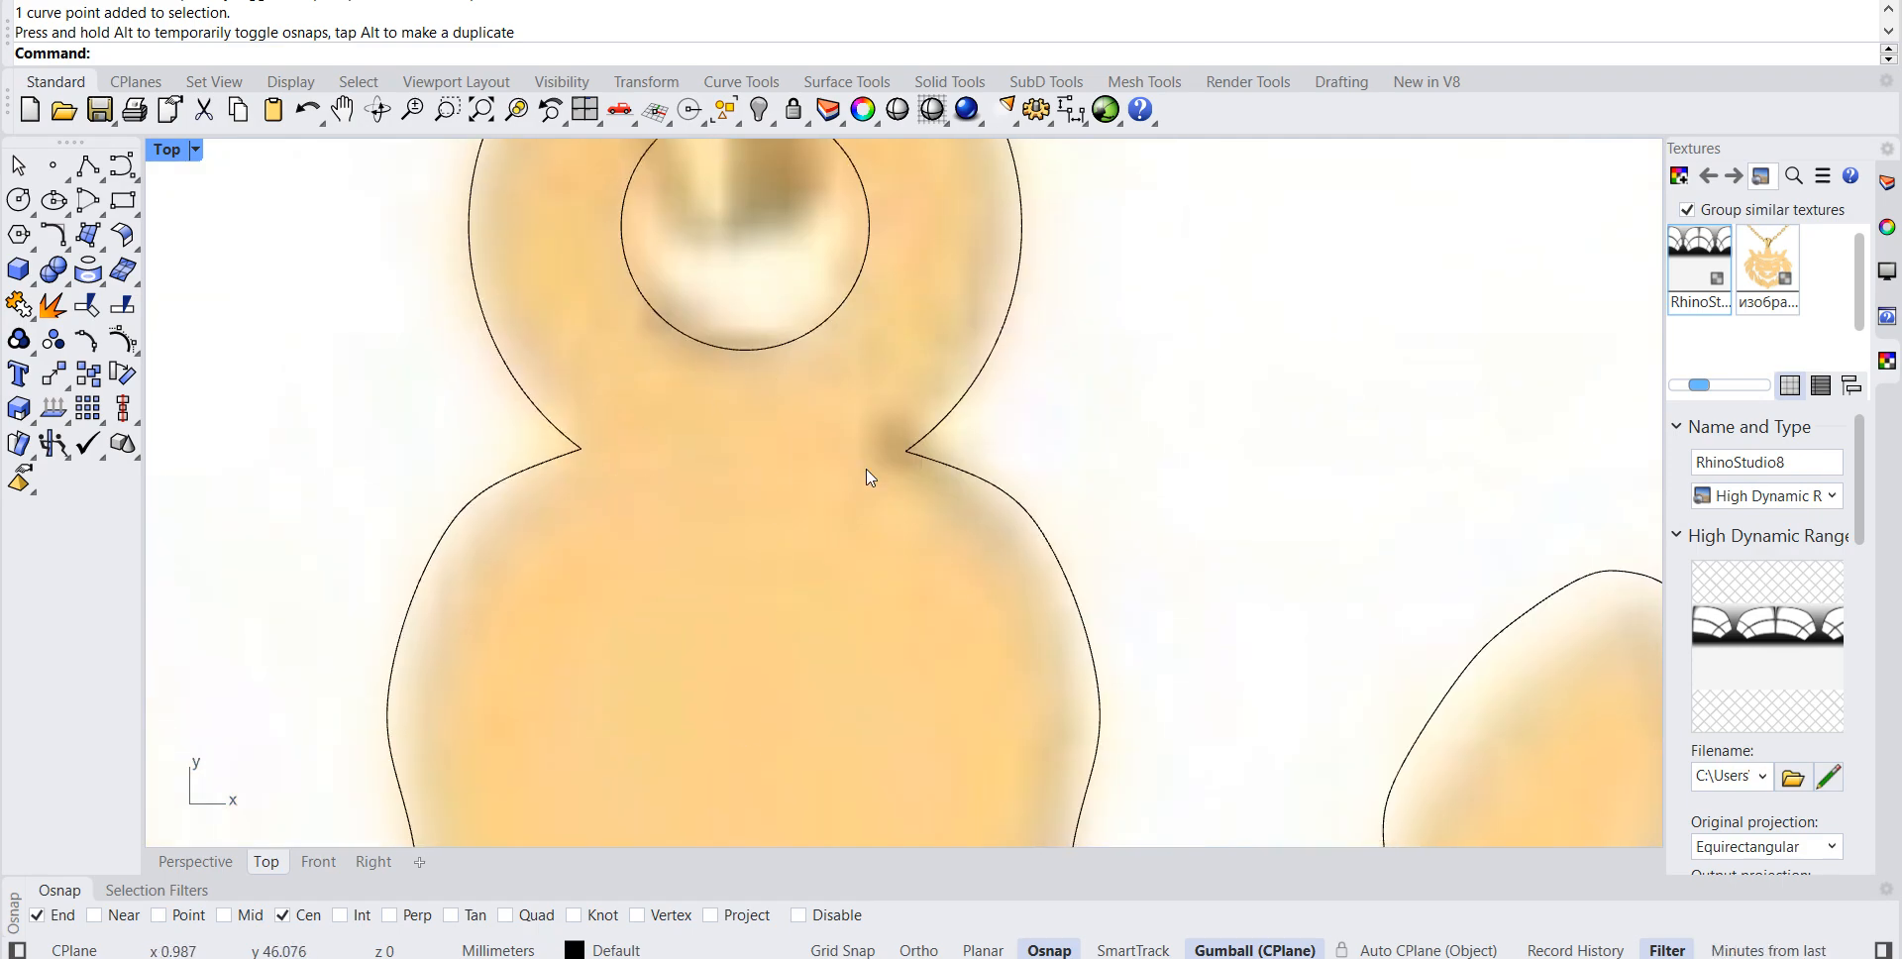
scroll(850, 481, "up", 2)
scroll(850, 495, "down", 6)
key("Escape")
Step: Join the left outer contour, including its V-shaped tip, to the mirrored right outer contour
right_click_drag(860, 691, 1169, 358)
scroll(755, 568, "up", 4)
left_click(651, 613)
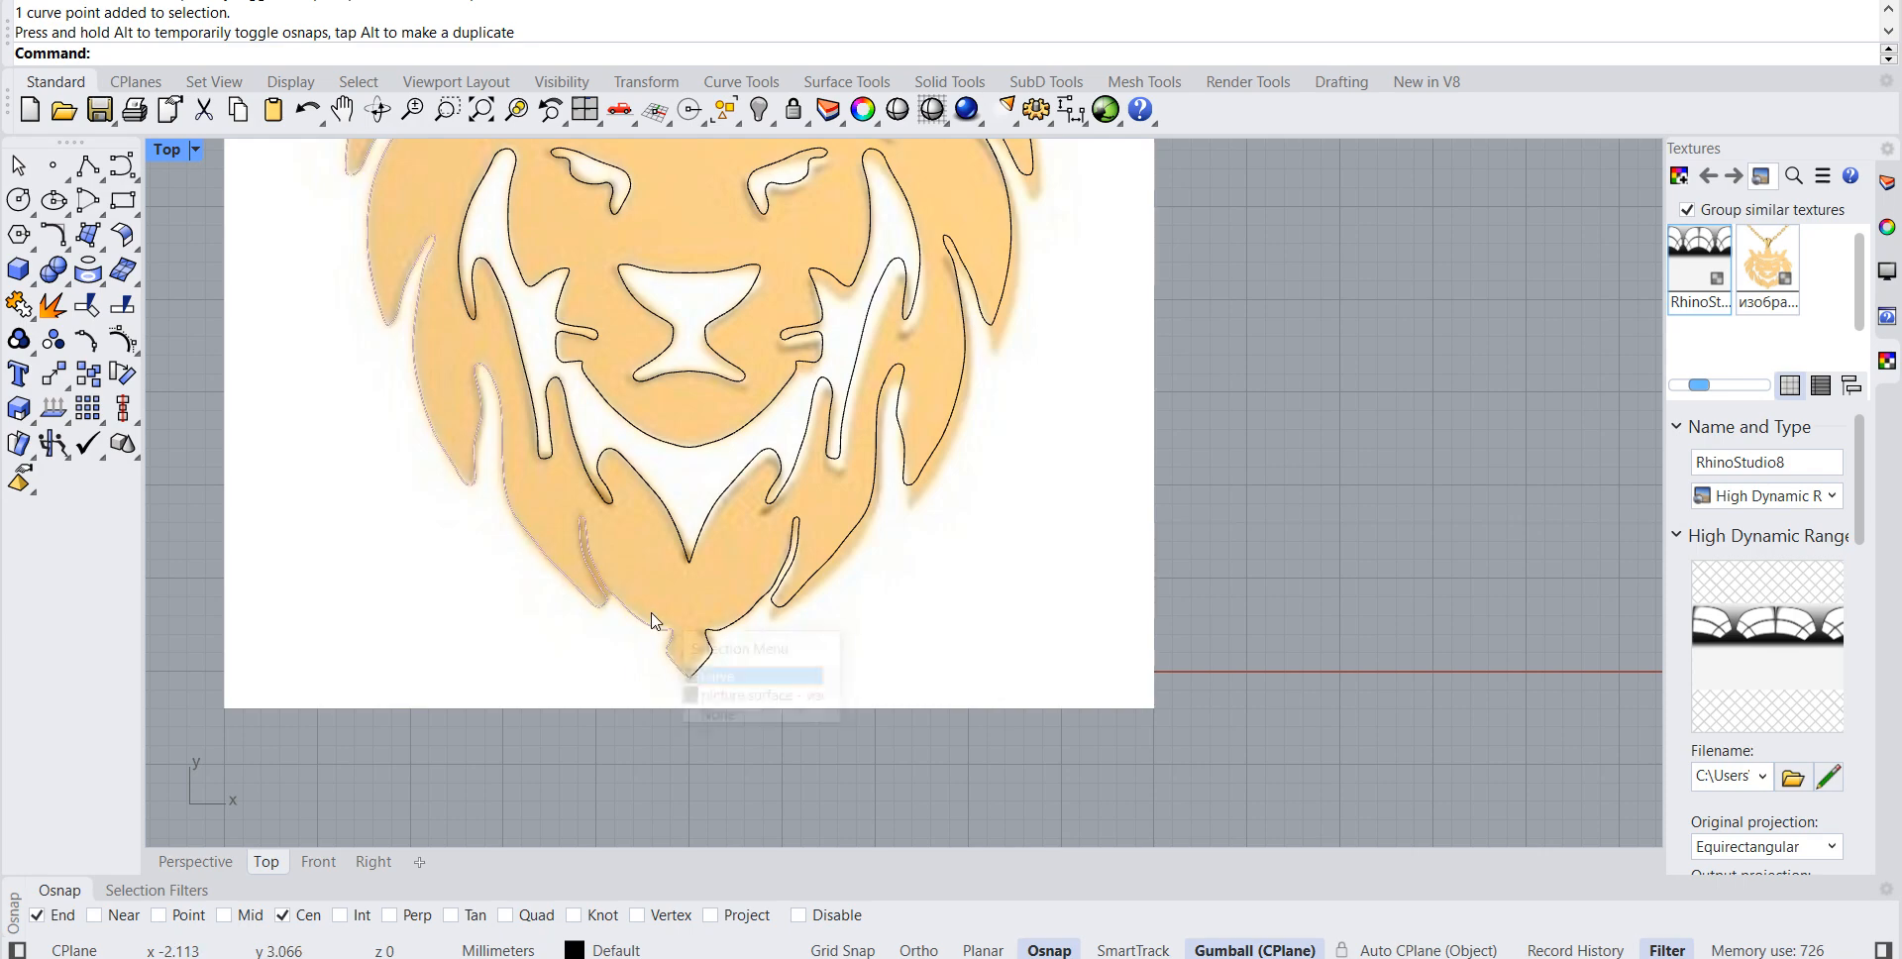
left_click(654, 621)
left_click(693, 683)
scroll(718, 644, "up", 3)
left_click(714, 636)
left_click(747, 685)
left_click(636, 615, "shift")
left_click(683, 657)
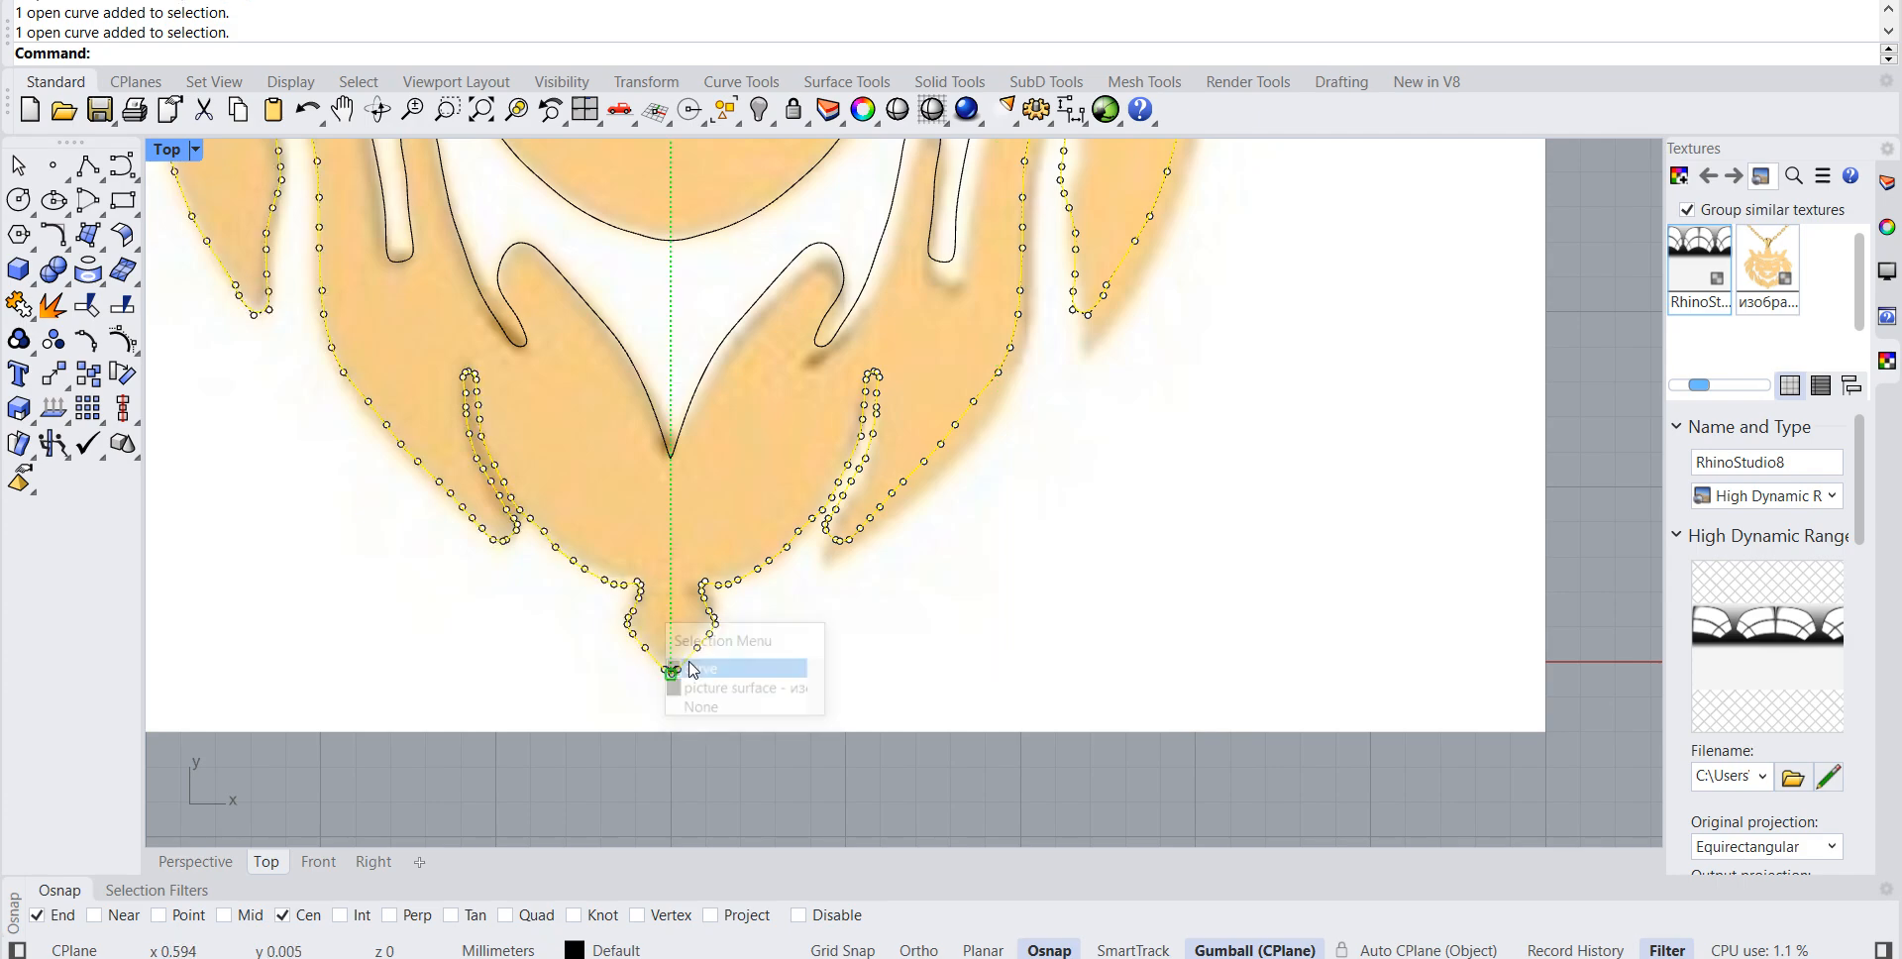
left_click(18, 304)
left_click(575, 801)
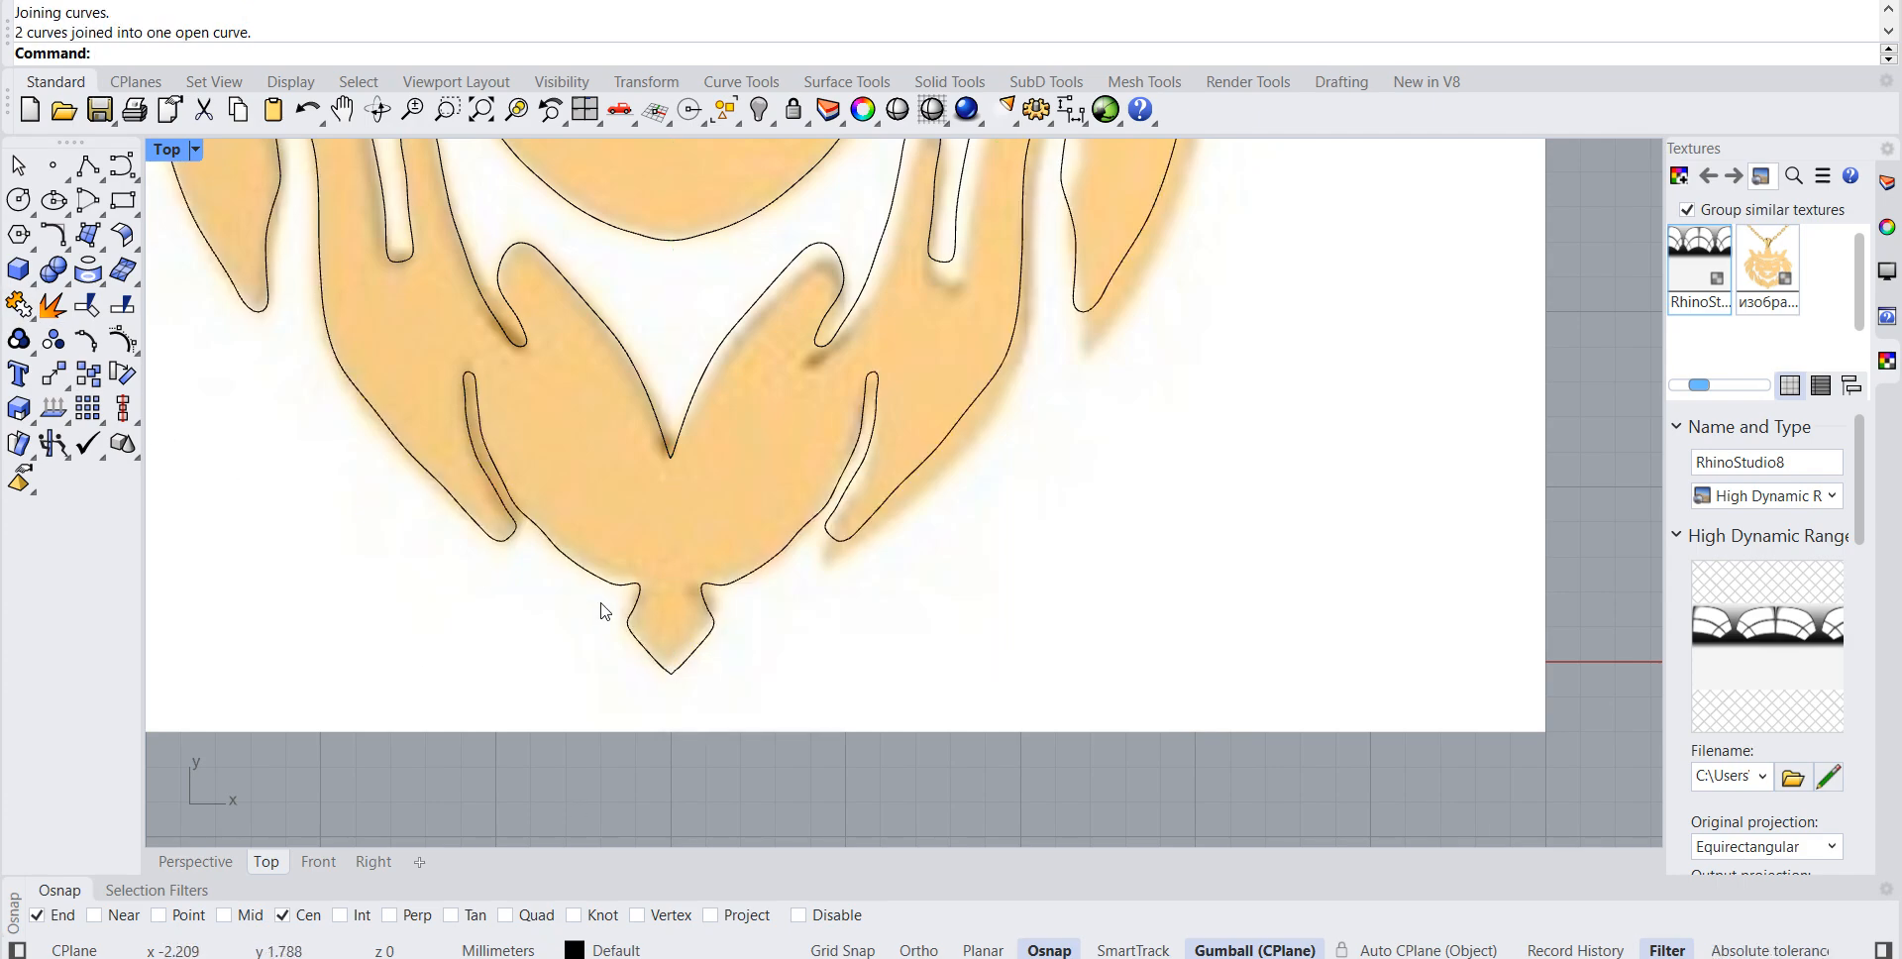
Step: Join the outer contour to the hanging ring's outer arc above the crown
scroll(622, 311, "down", 8)
right_click_drag(618, 237, 733, 620)
right_click_drag(644, 363, 654, 644)
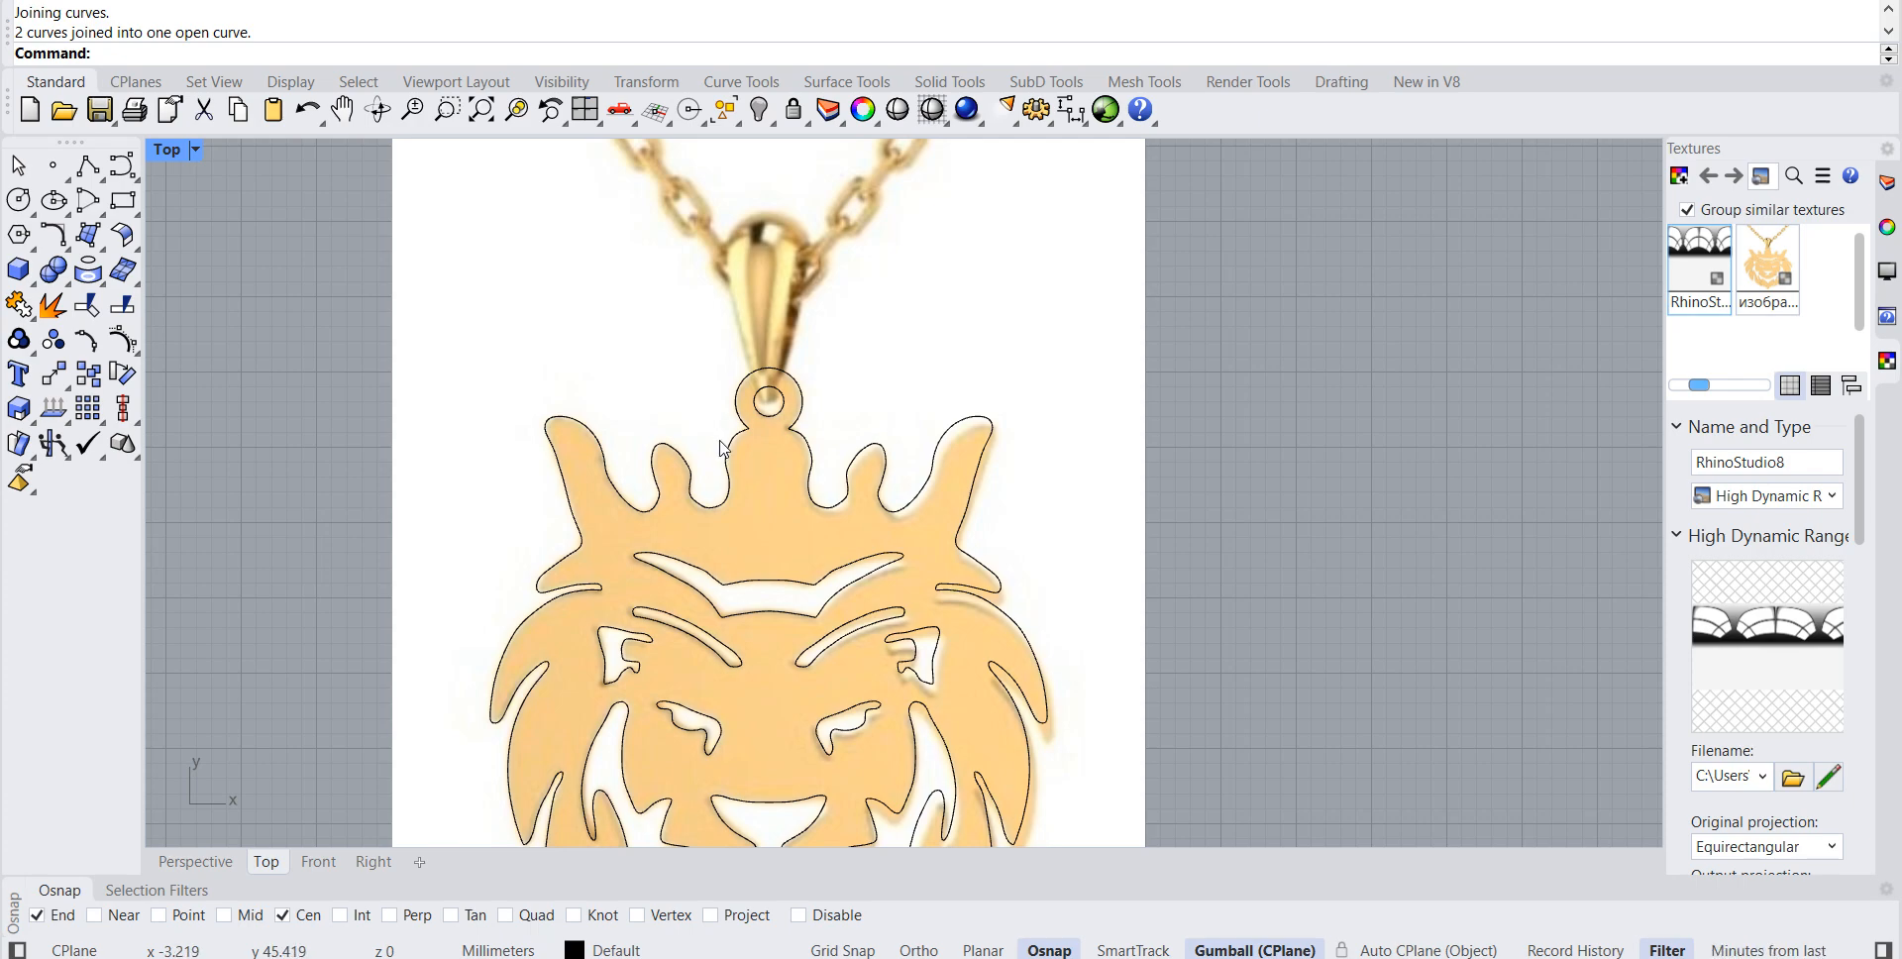
left_click(721, 447)
left_click(783, 509)
scroll(751, 414, "up", 5)
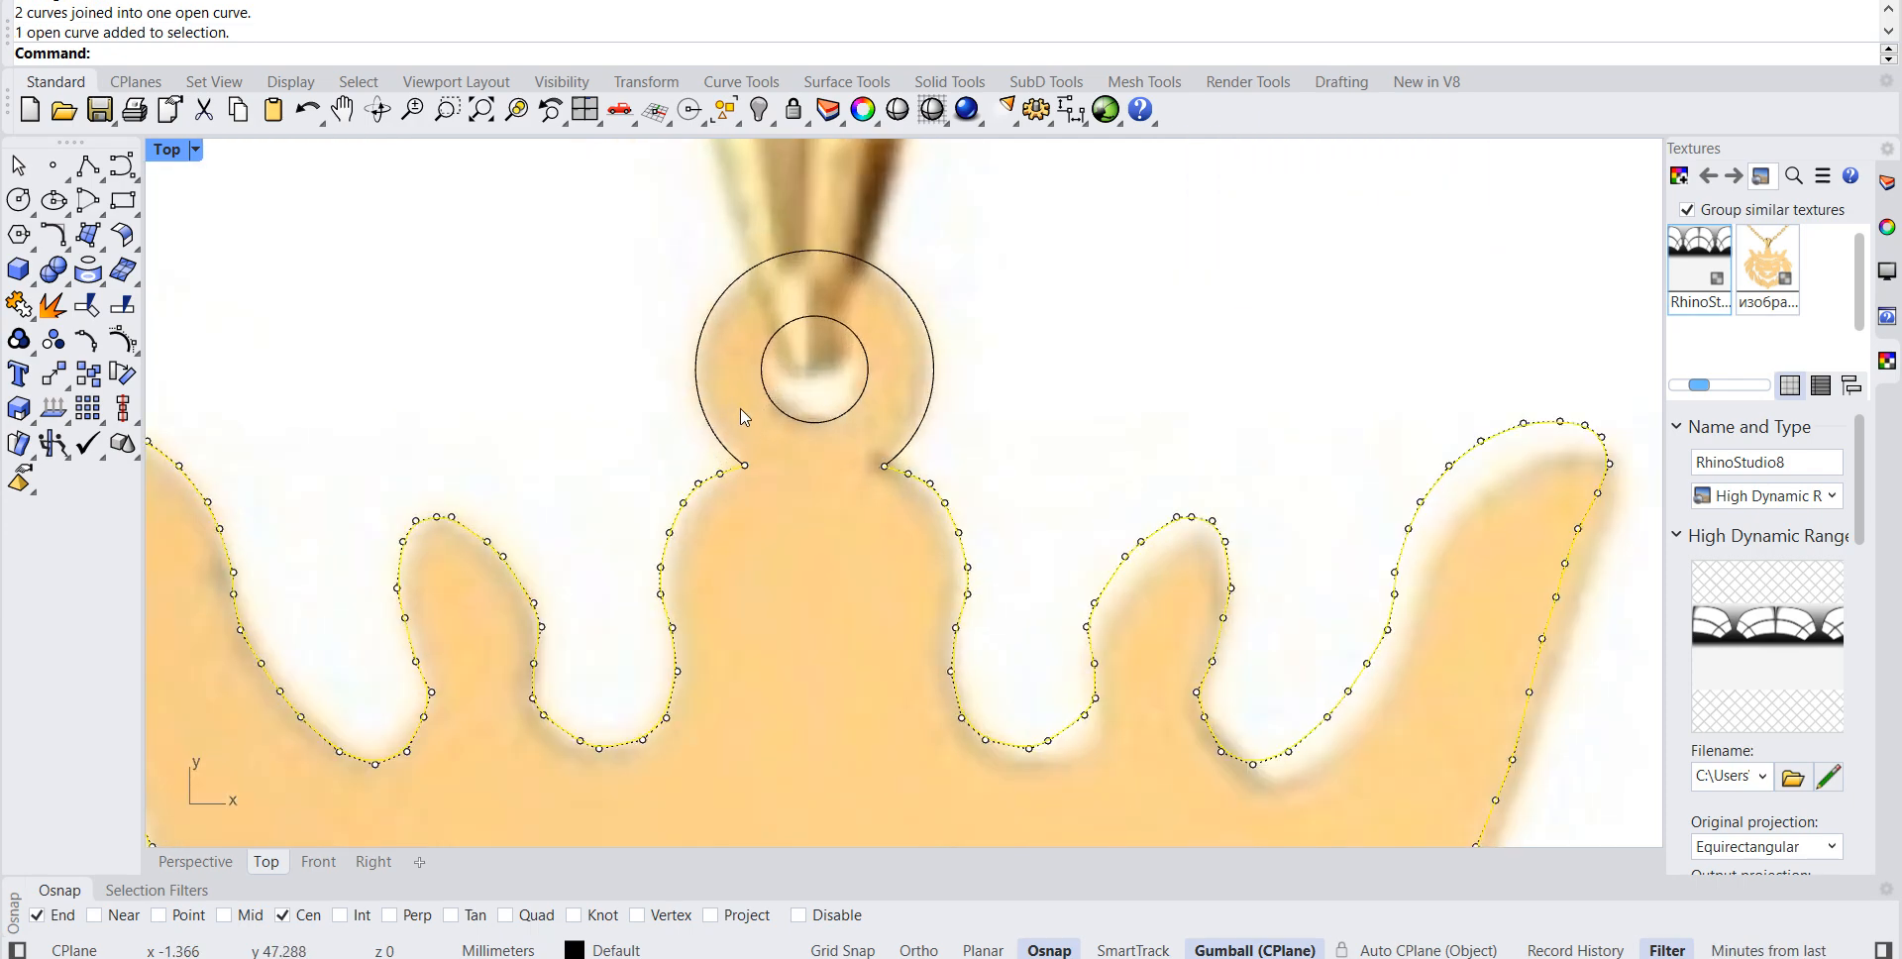
left_click(707, 418)
left_click(747, 461)
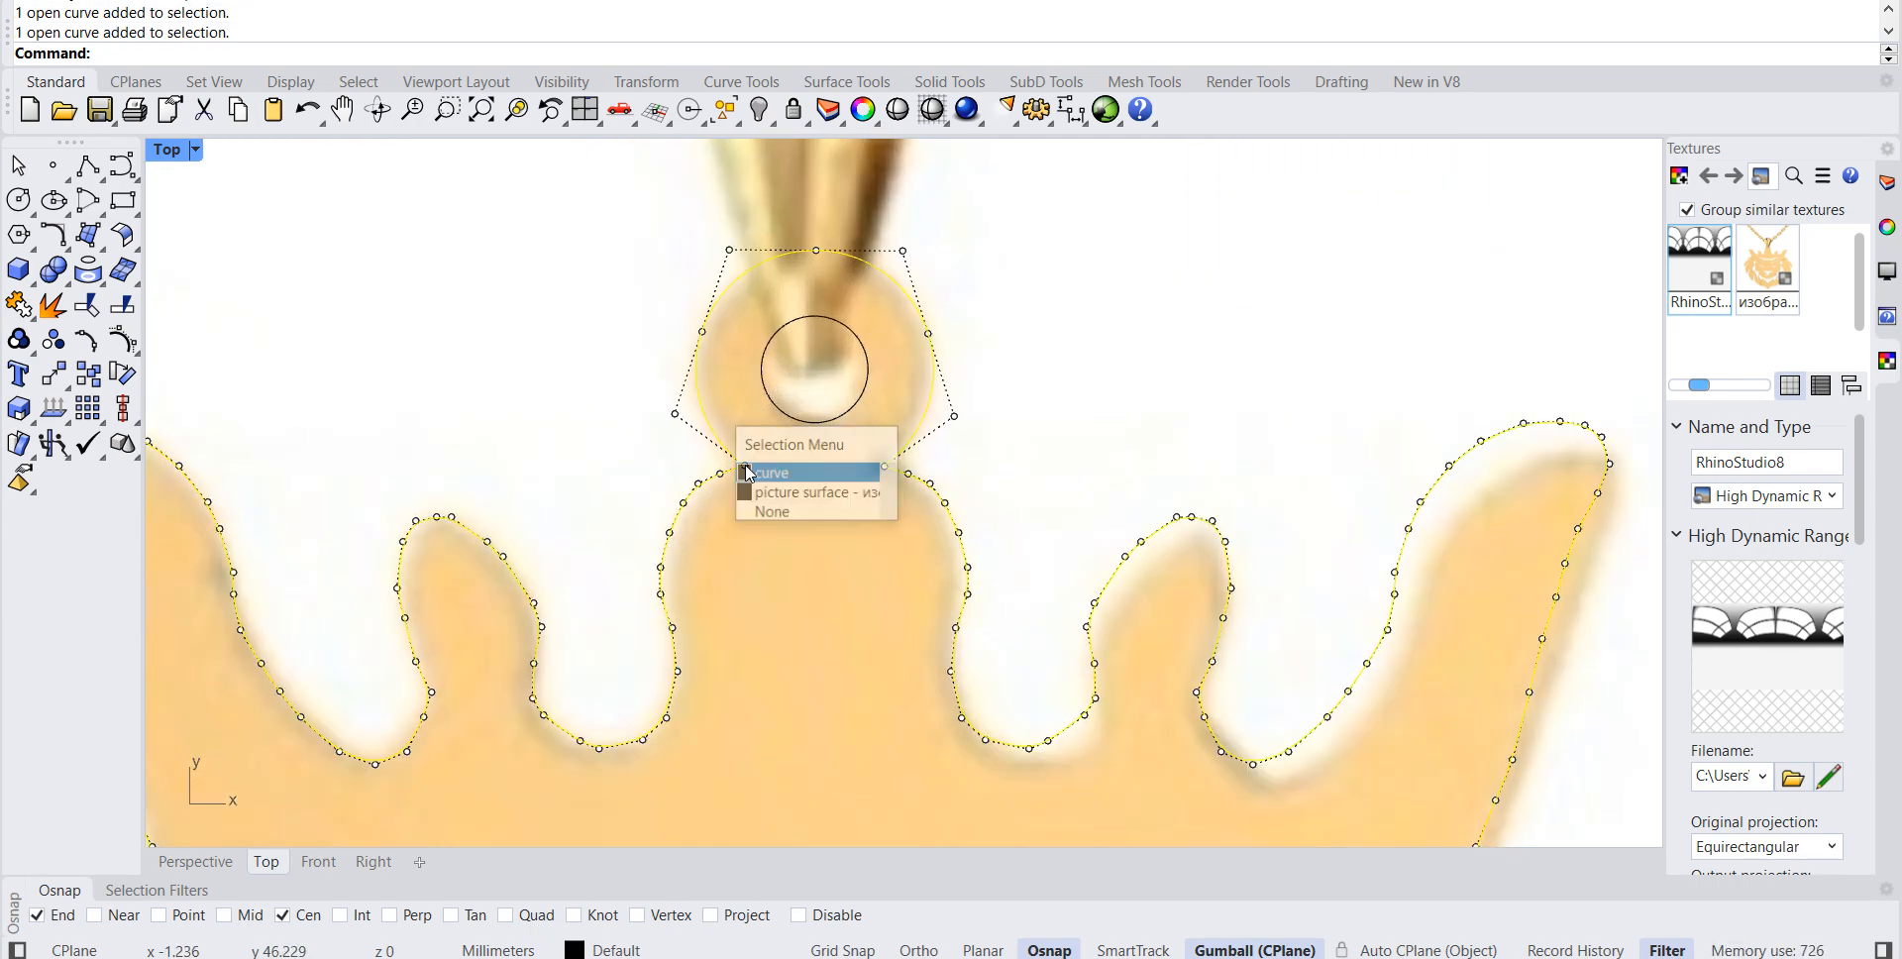
left_click(17, 307)
scroll(650, 535, "down", 5)
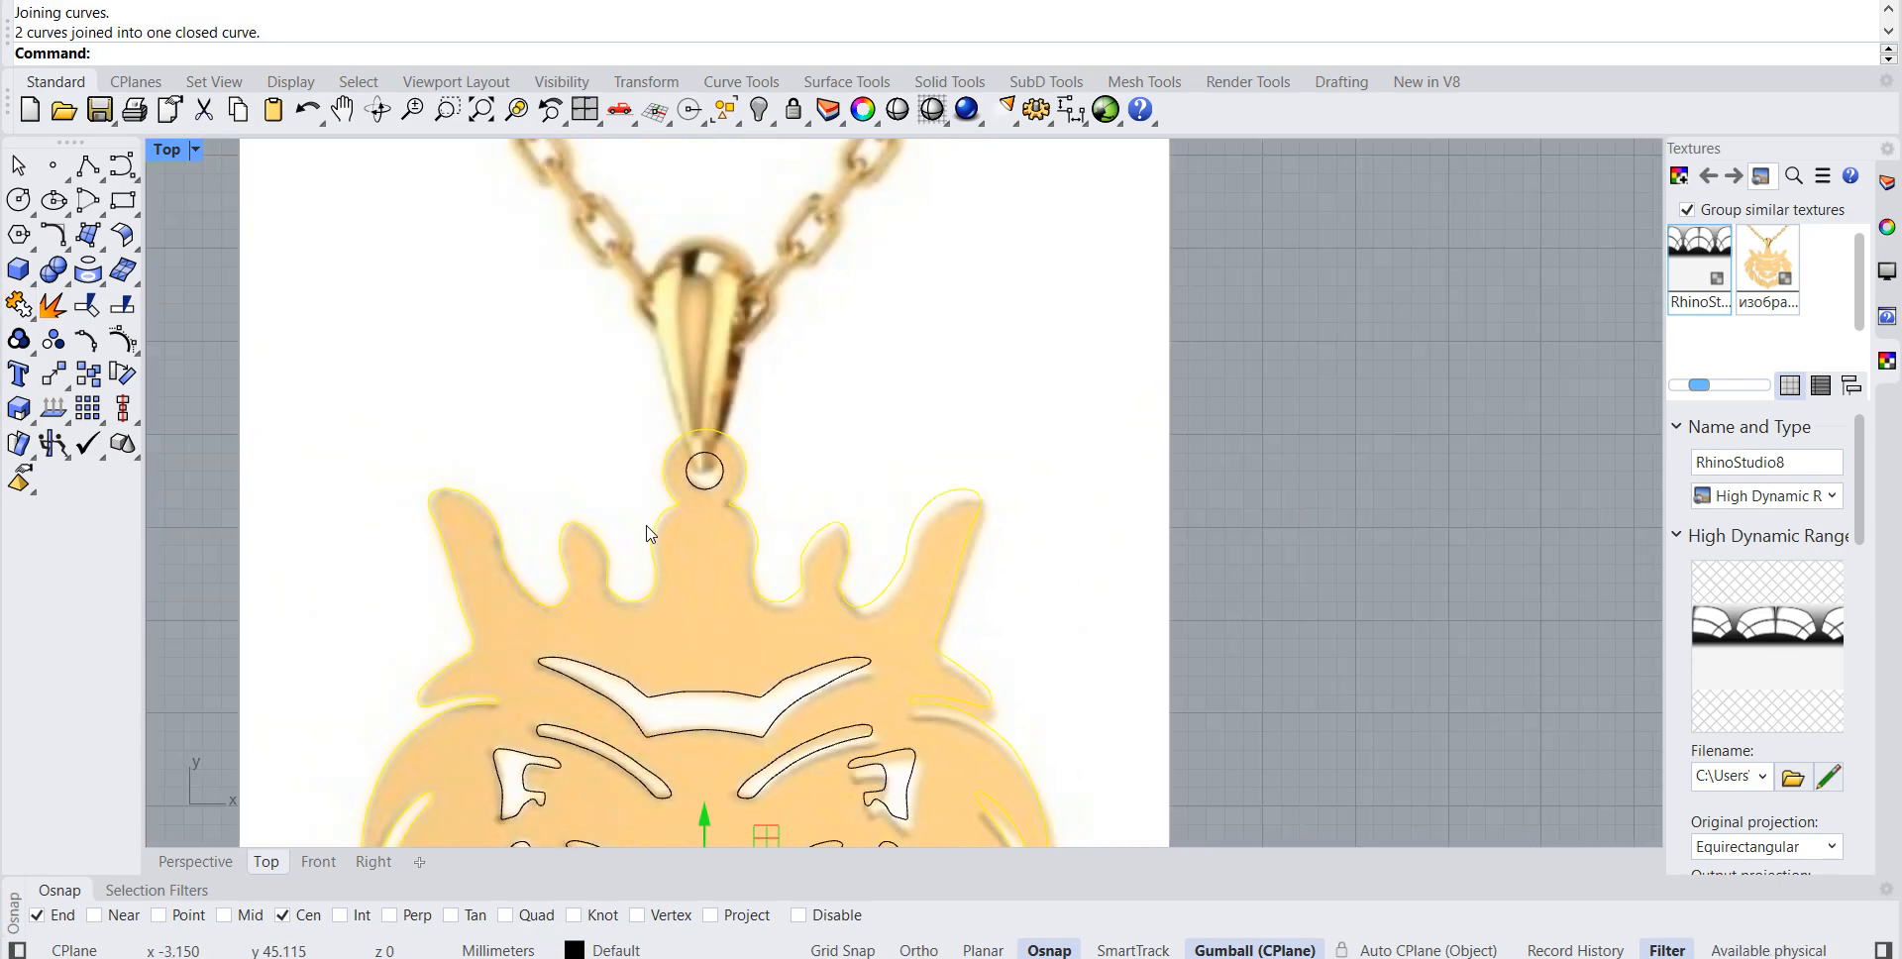
Step: Join the left and mirrored forehead curves into one closed outline
right_click_drag(880, 670, 971, 369)
scroll(966, 368, "up", 5)
left_click(763, 413)
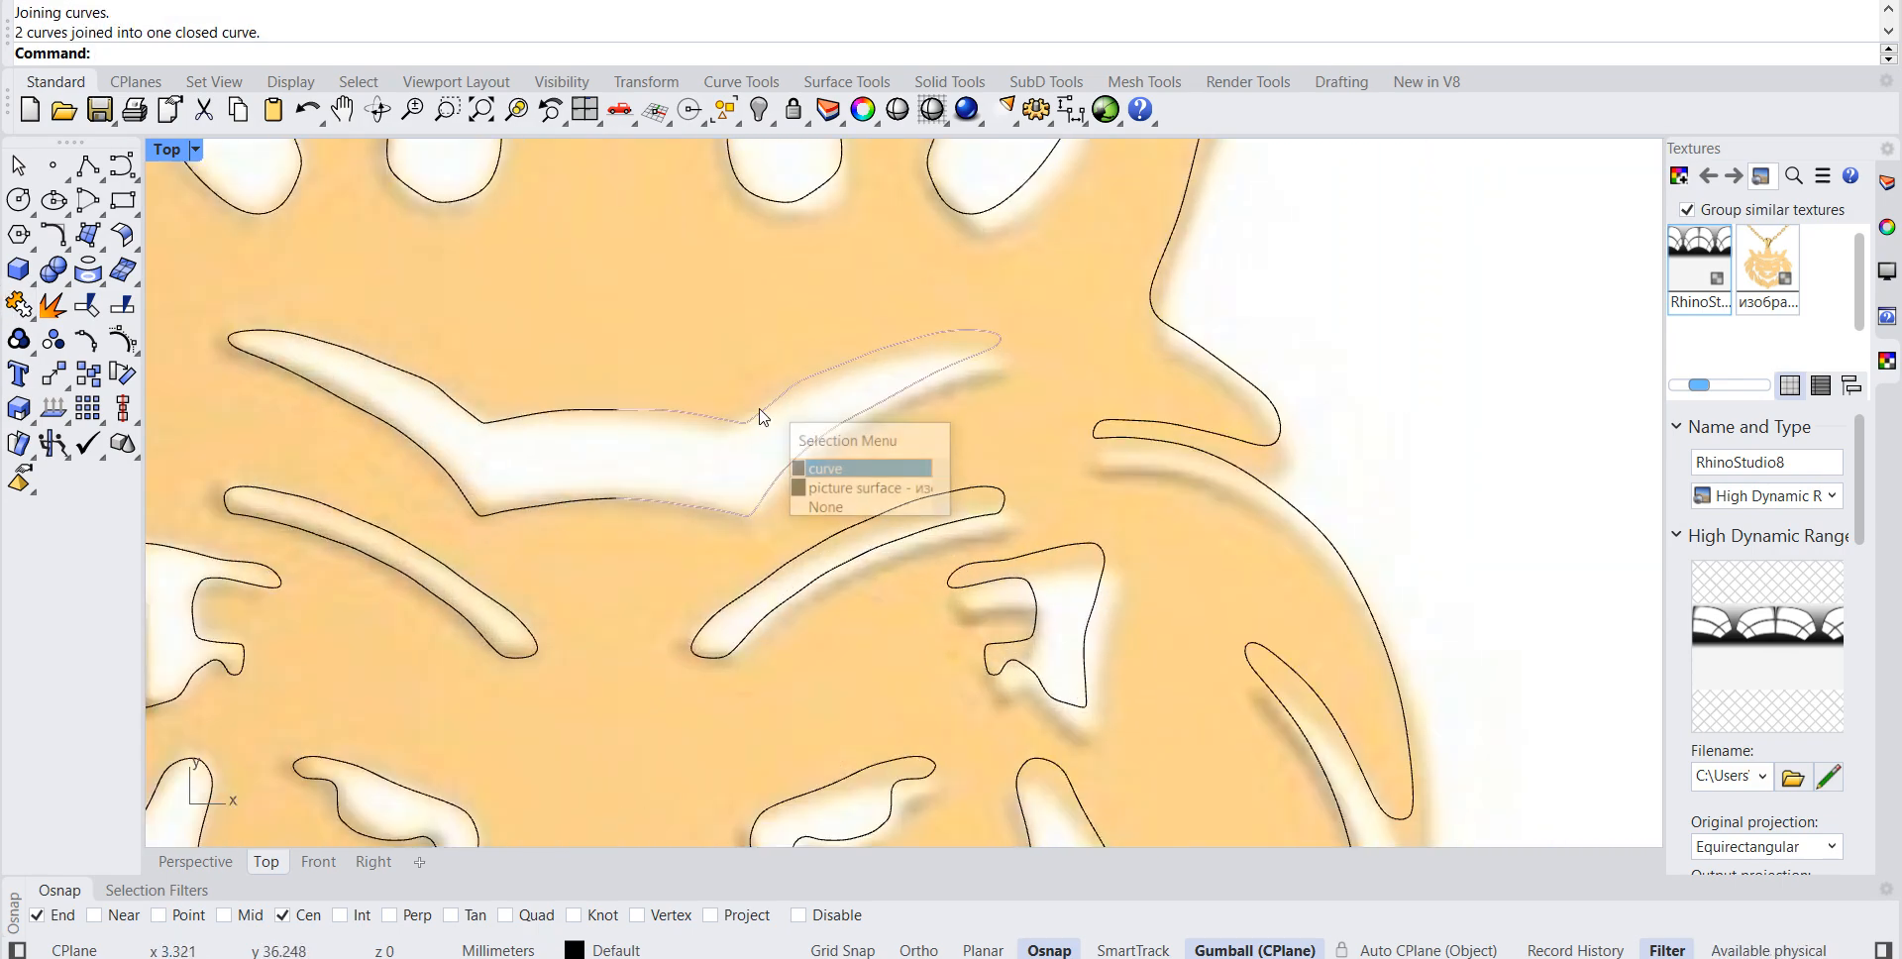
left_click(822, 472)
left_click(580, 423)
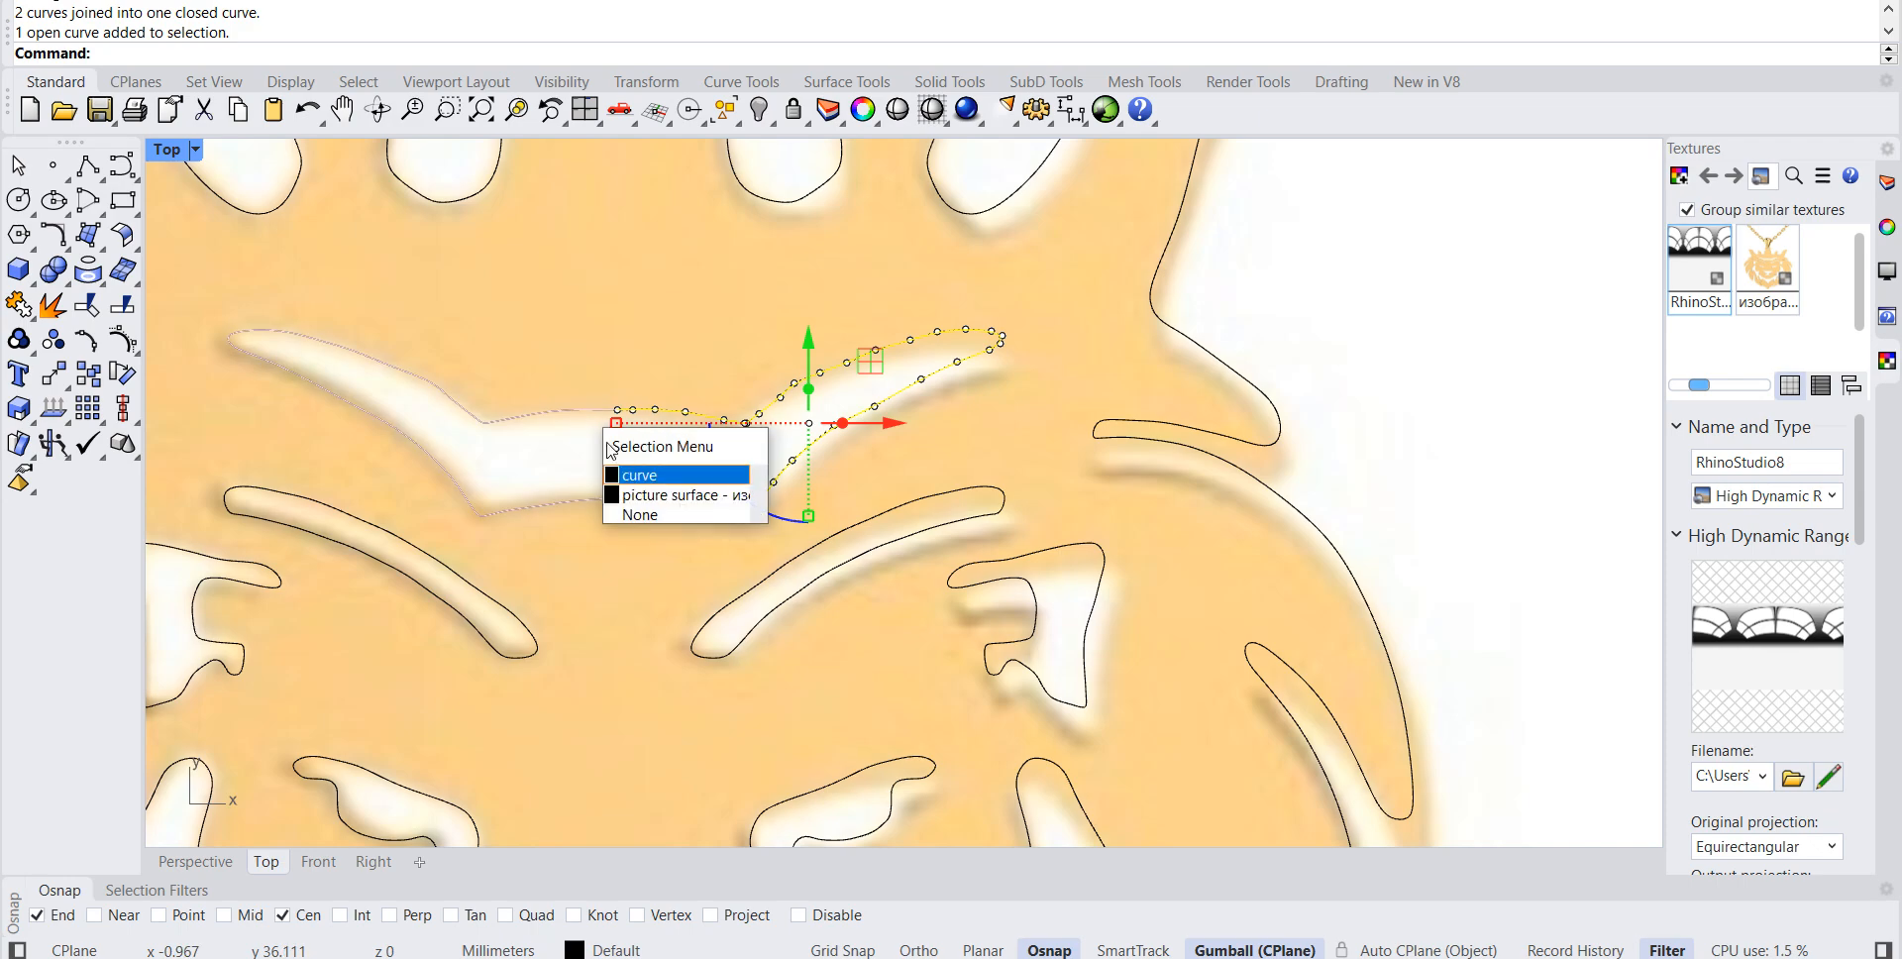
left_click(634, 475)
left_click(19, 304)
Step: Join the left and mirrored halves of the hourglass-shaped nose opening
right_click_drag(613, 574, 777, 377)
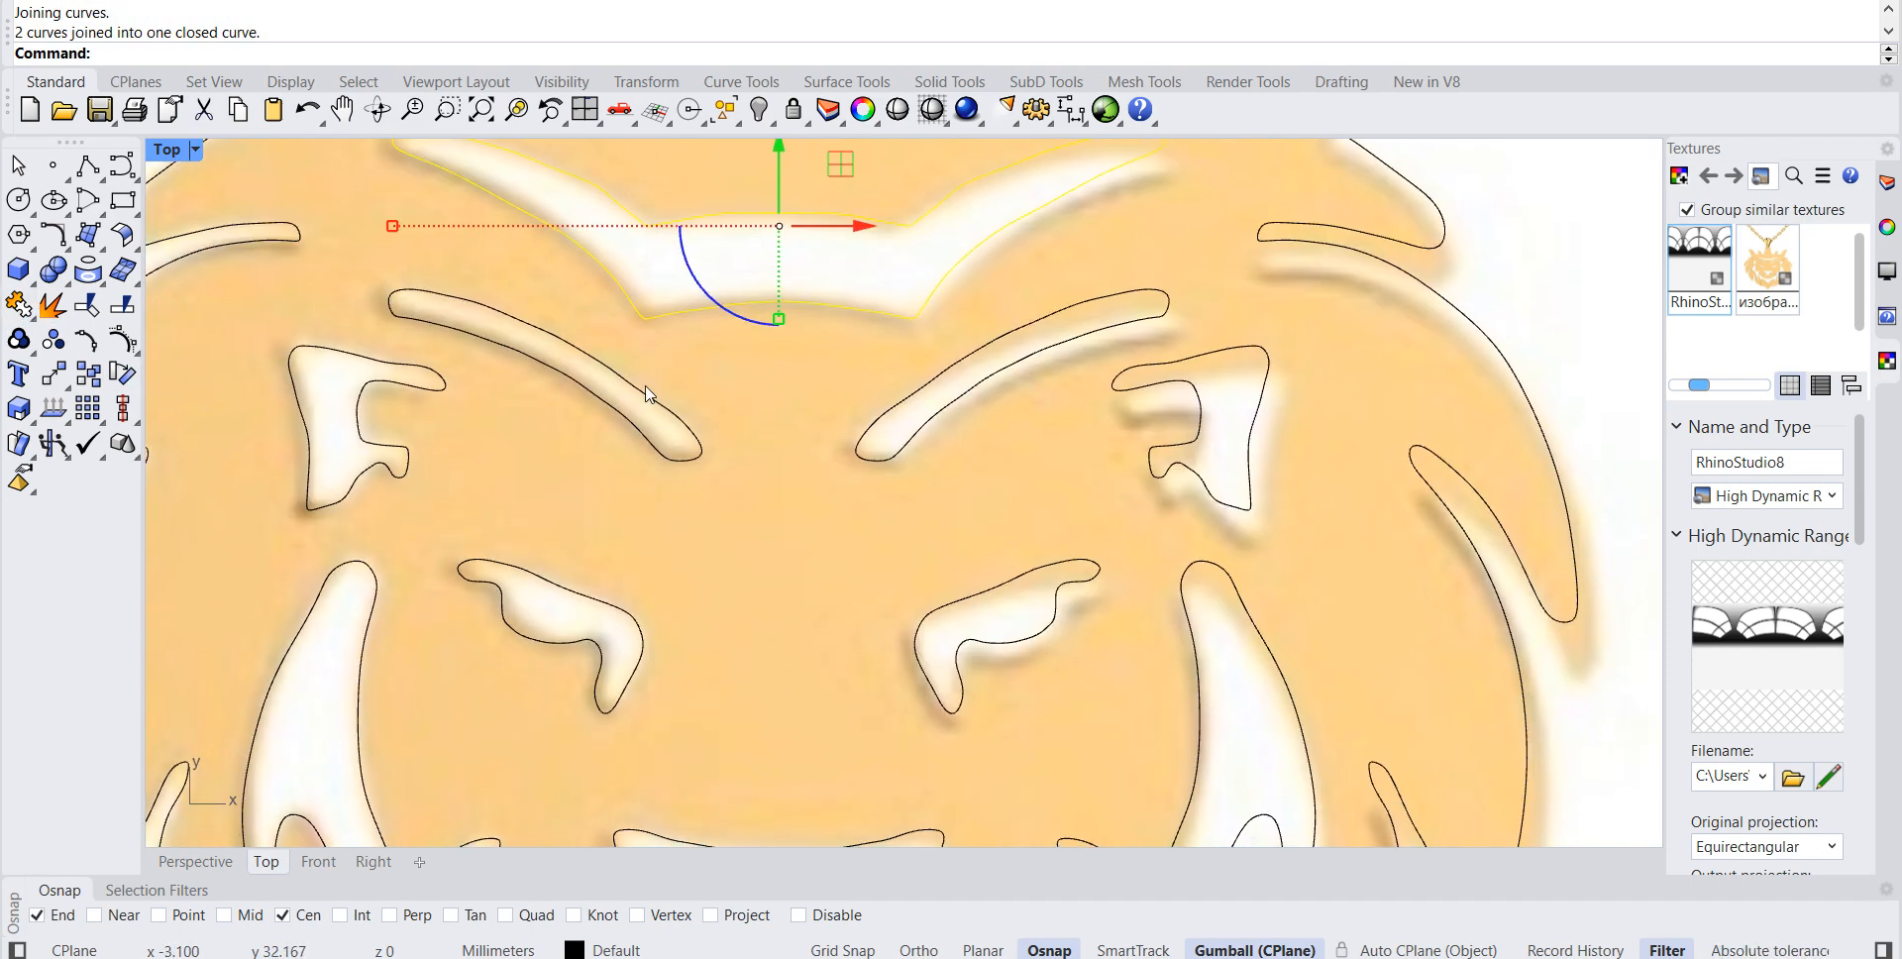
right_click_drag(439, 362, 485, 135)
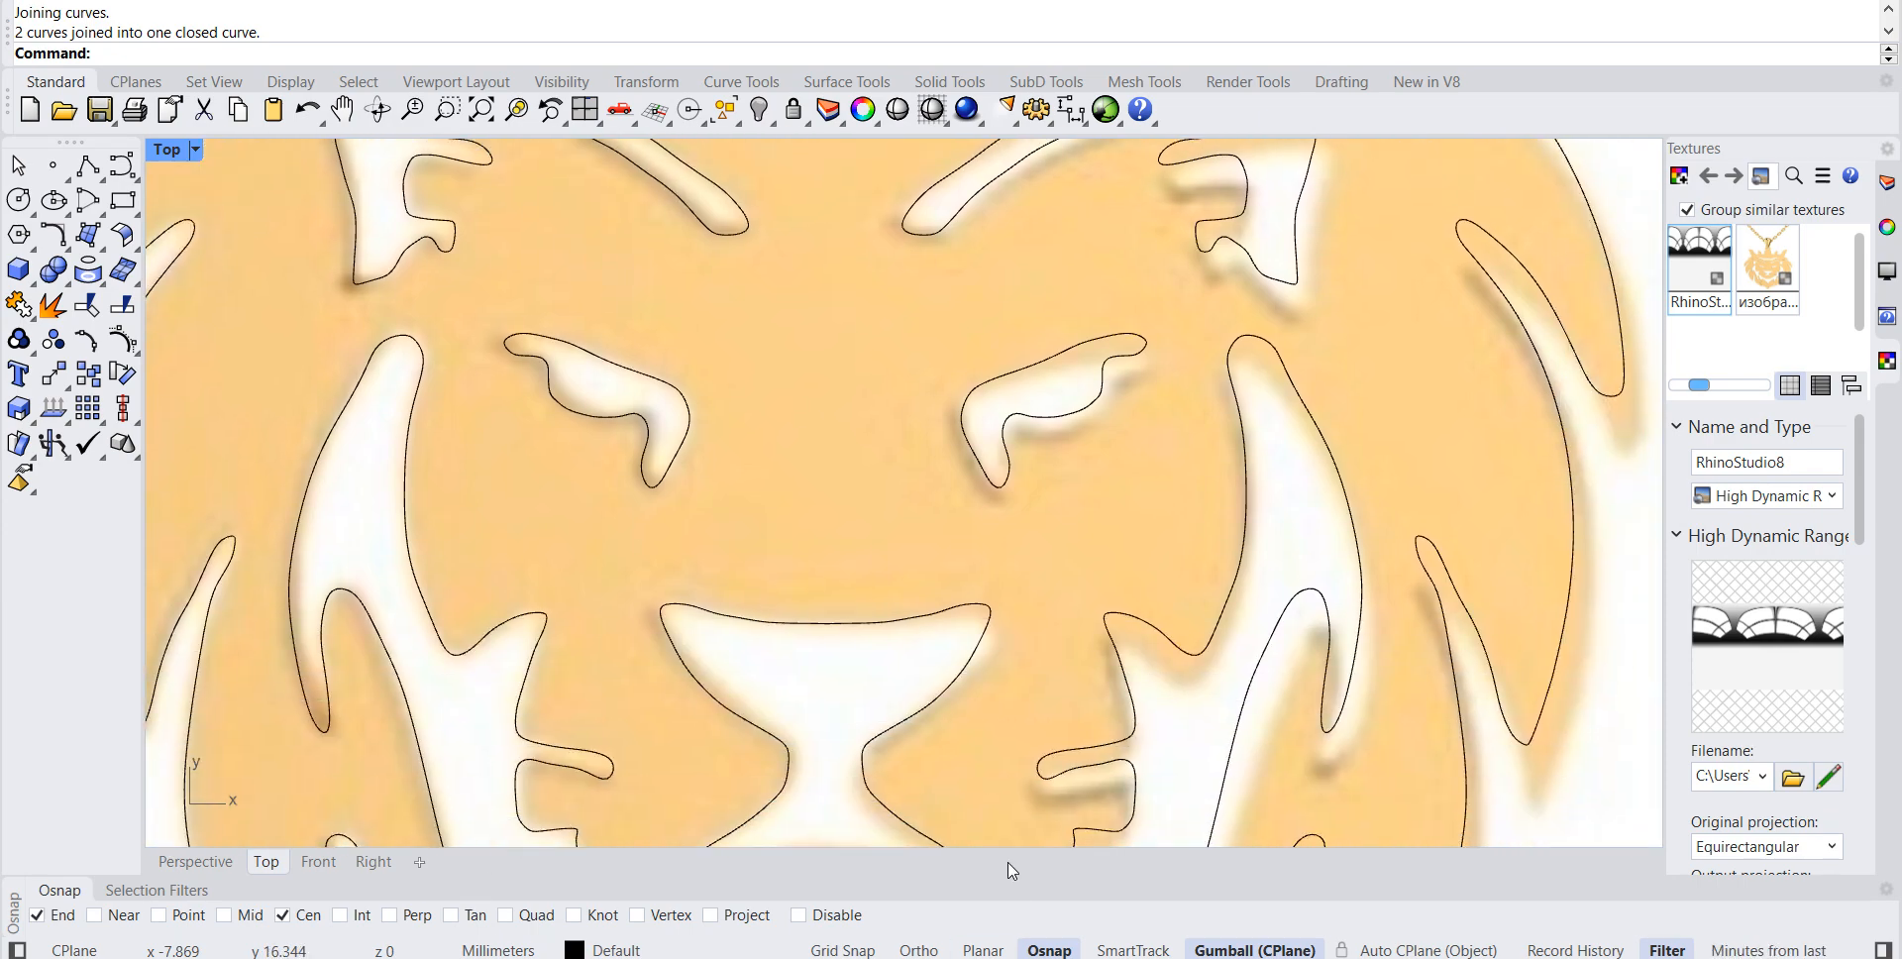
scroll(743, 471, "up", 4)
left_click(709, 293)
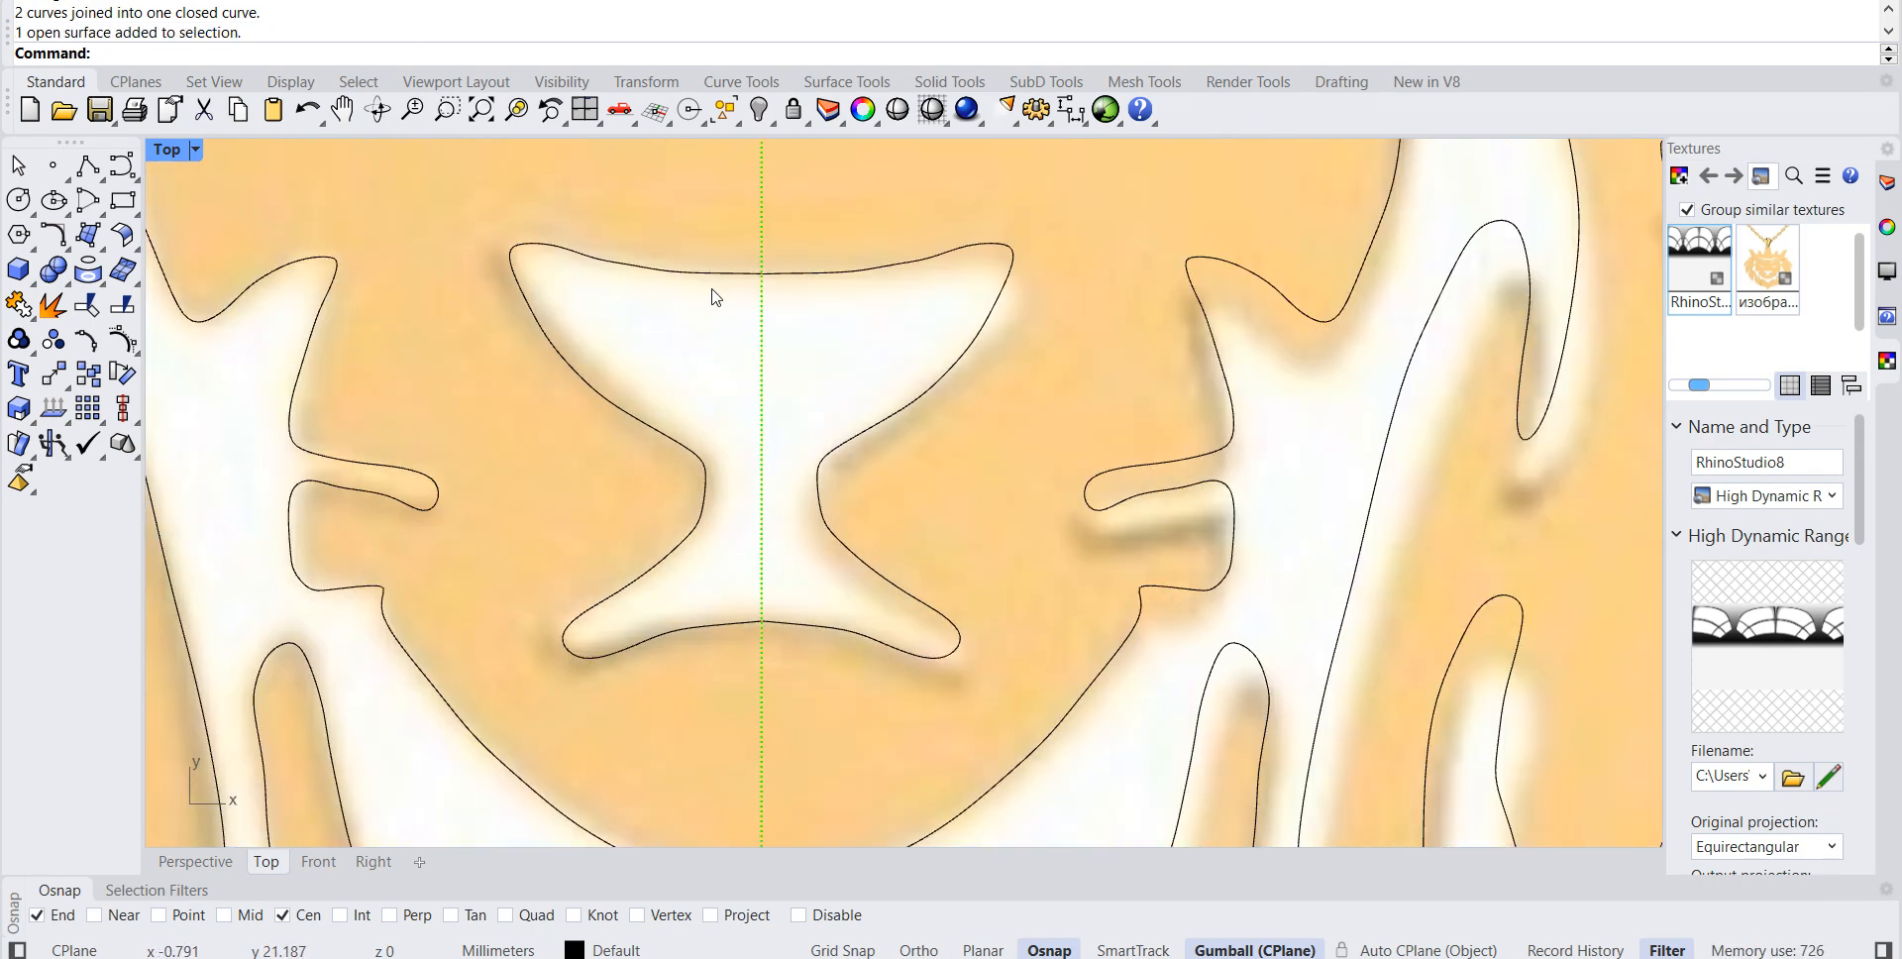
left_click(763, 282)
left_click(847, 331)
left_click(821, 278)
left_click(876, 331)
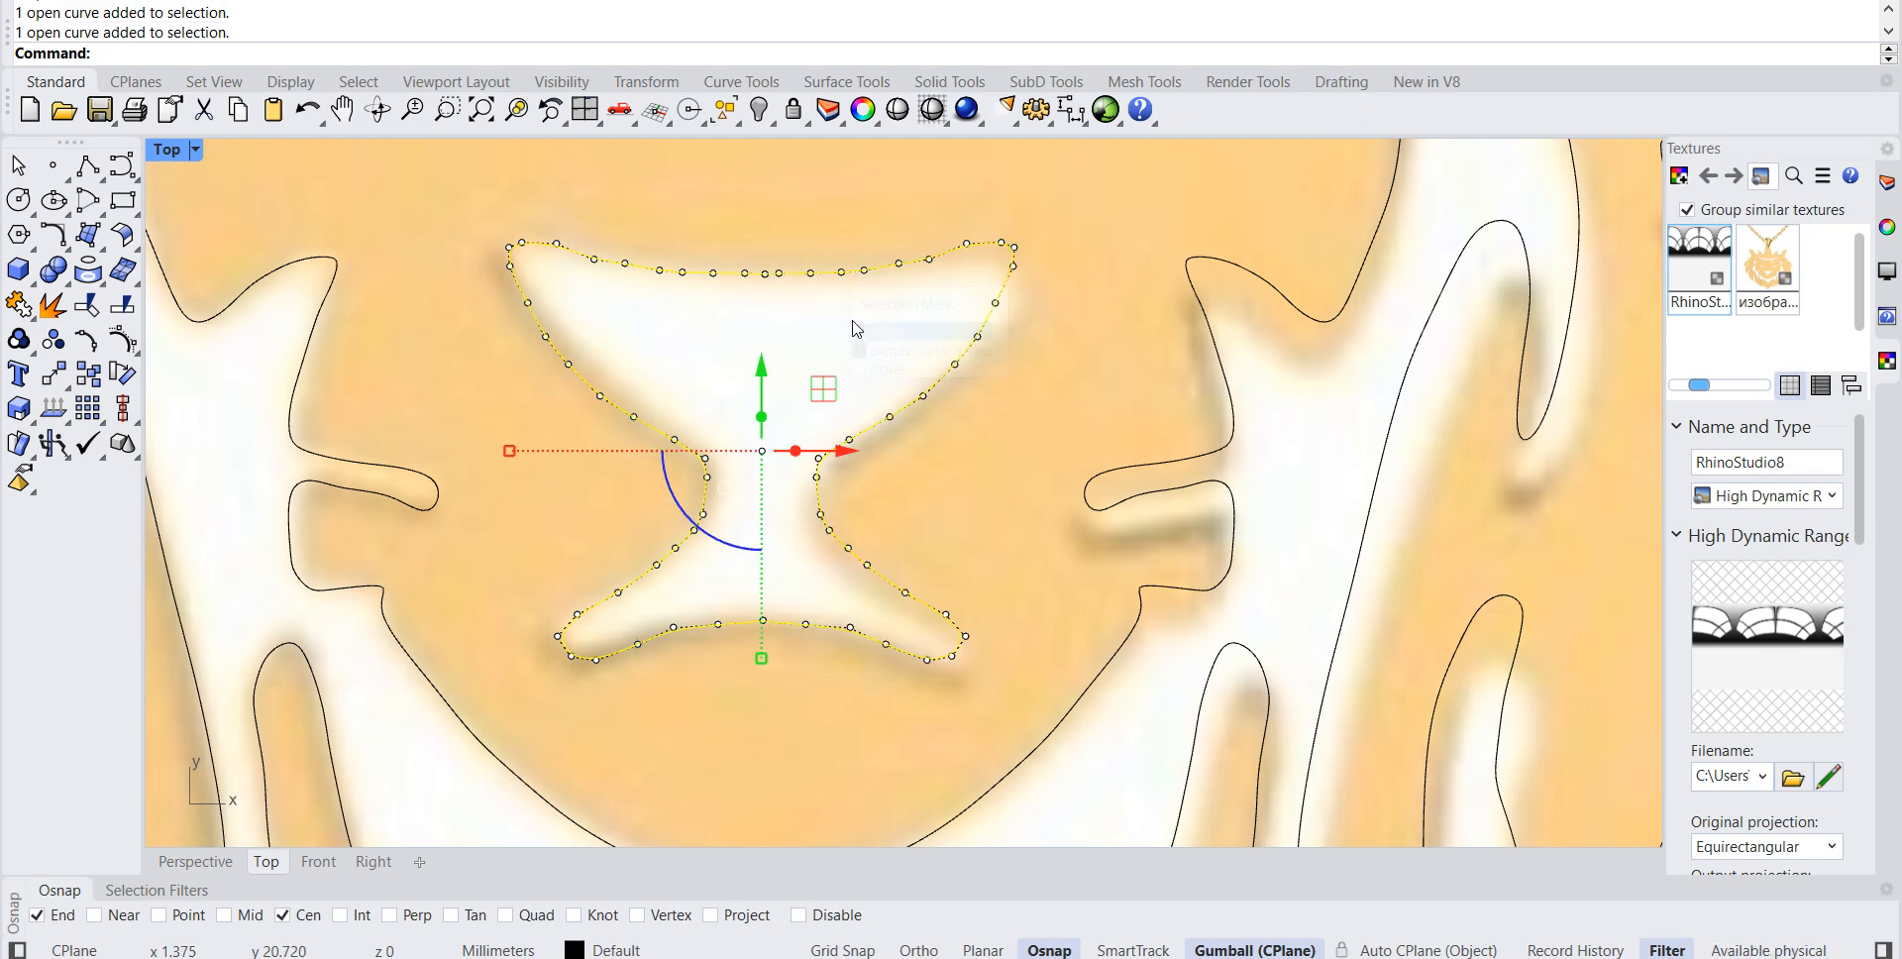
left_click(18, 304)
Step: Join the left and mirrored halves of the large opening around the muzzle and chin
right_click_drag(755, 692, 747, 342)
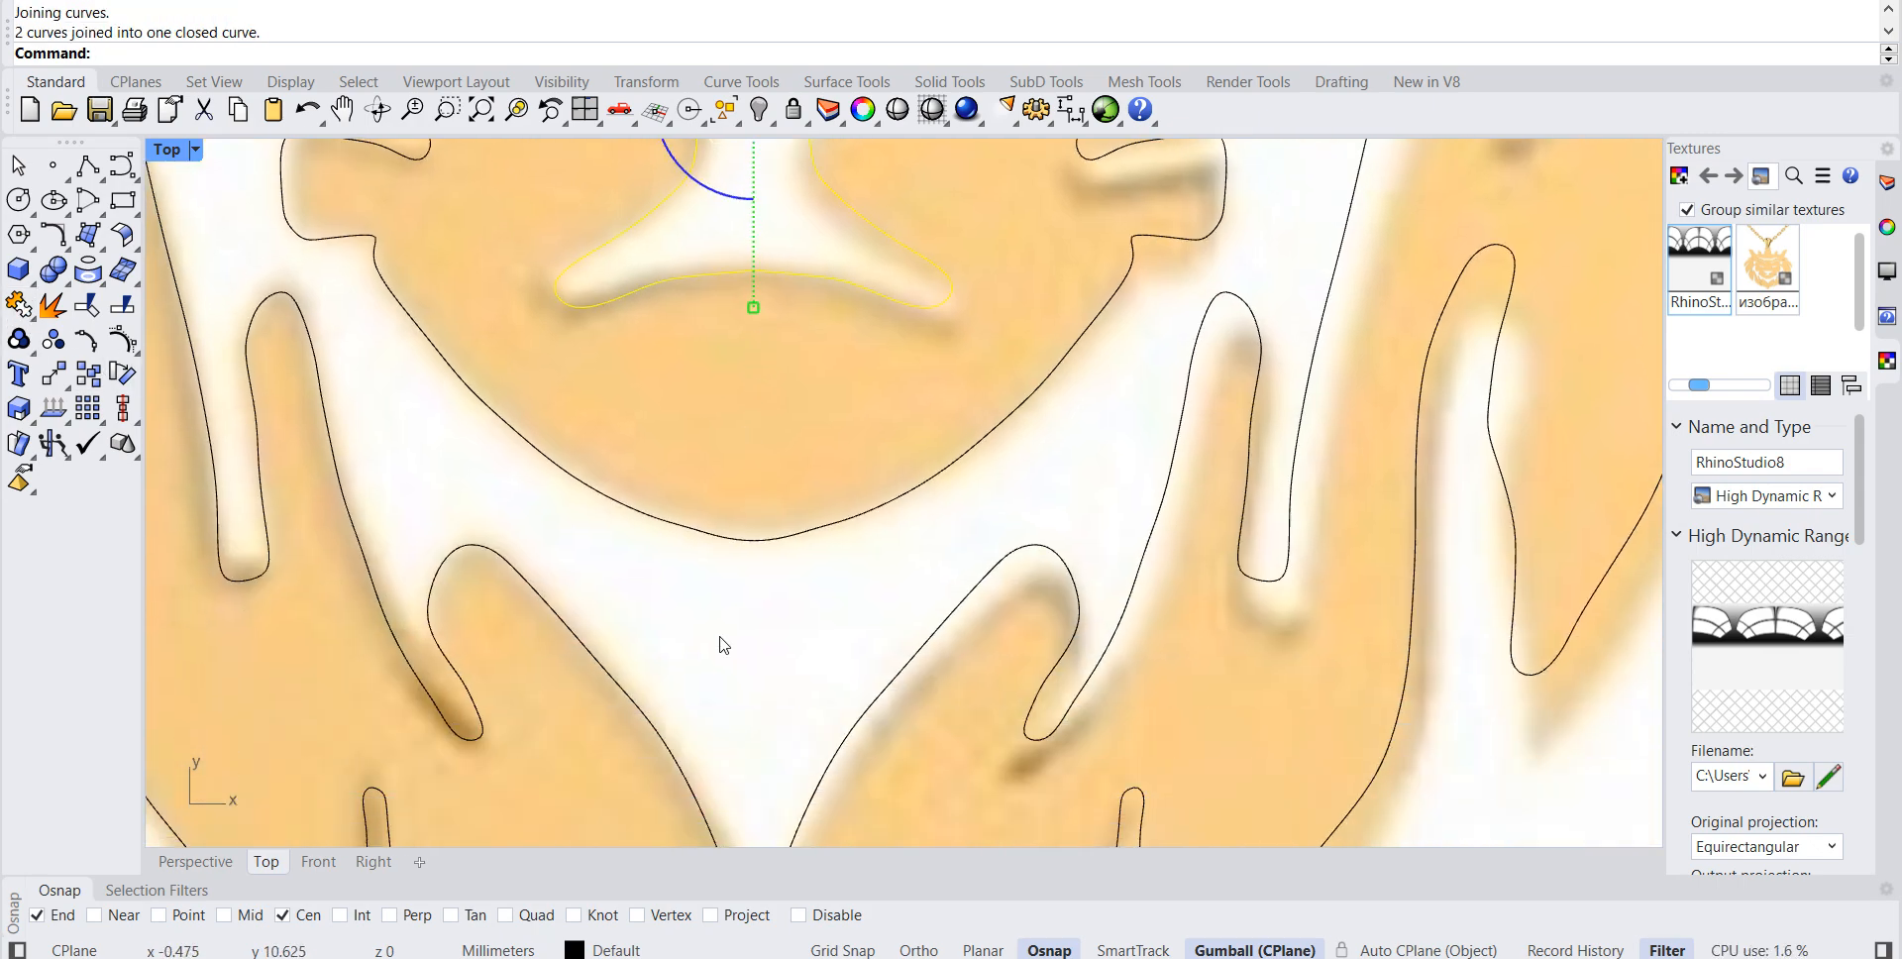
left_click(700, 533)
left_click(792, 598)
left_click(792, 543)
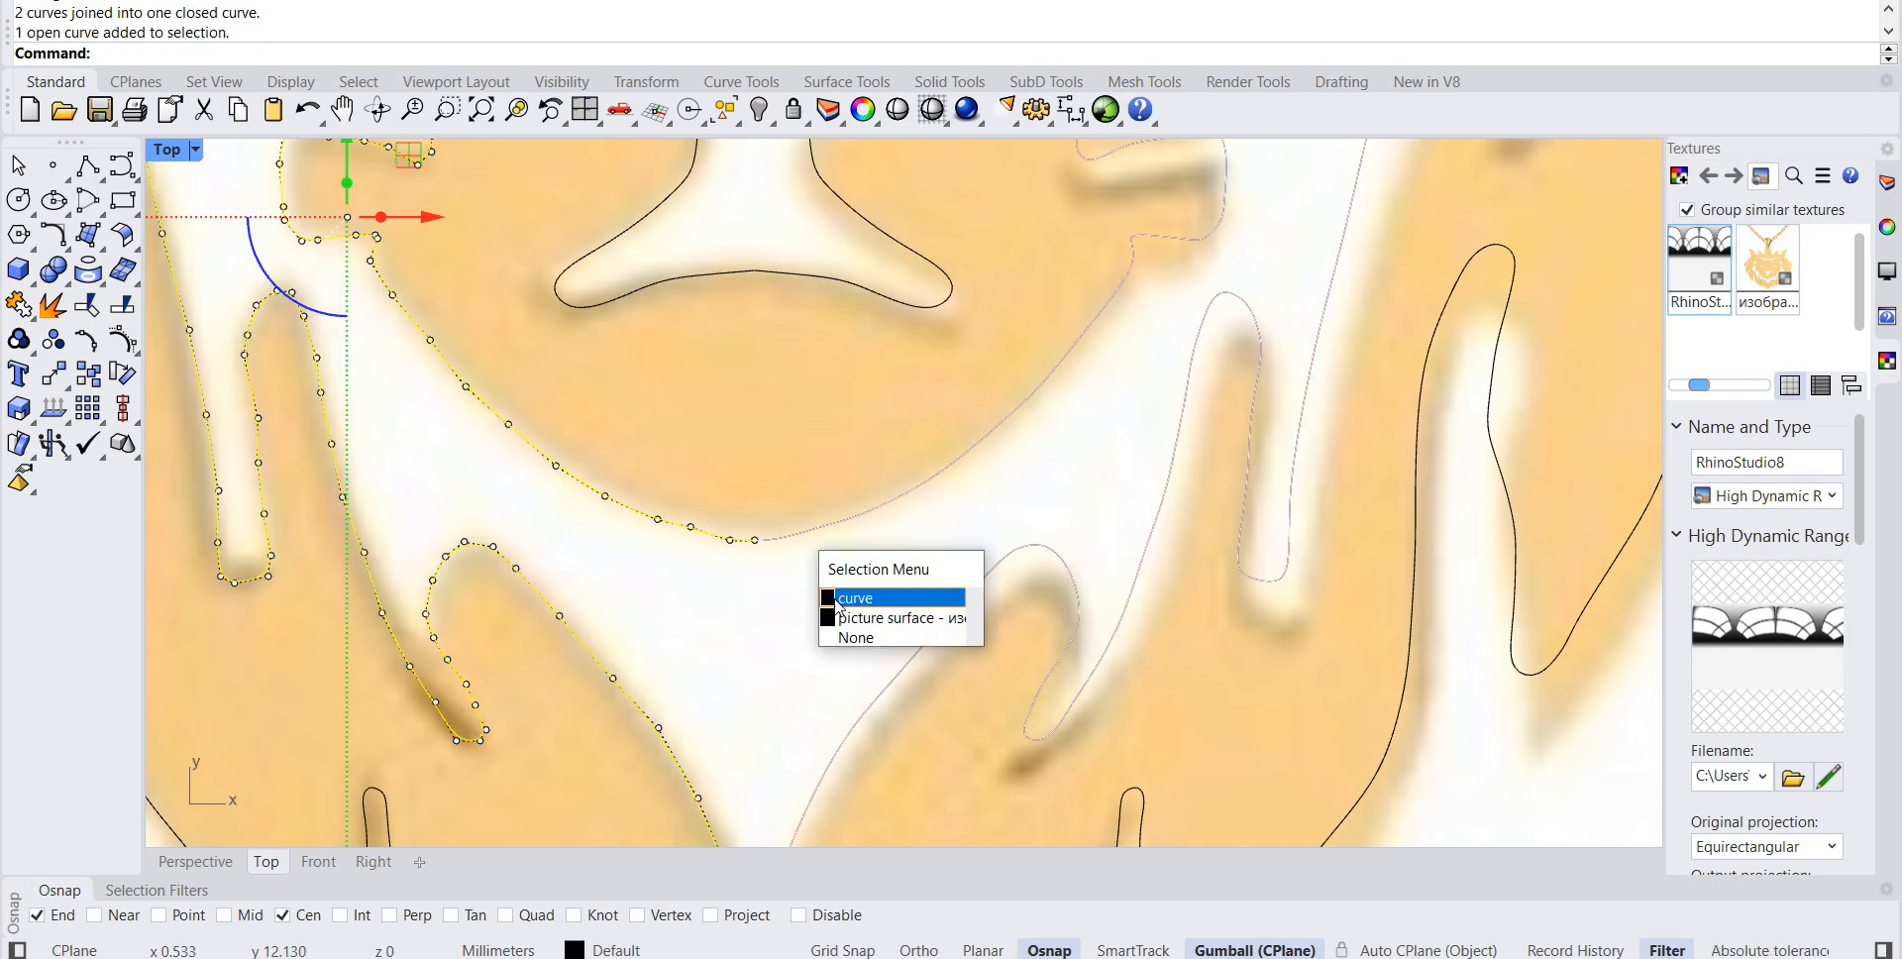
left_click(815, 595)
left_click(18, 304)
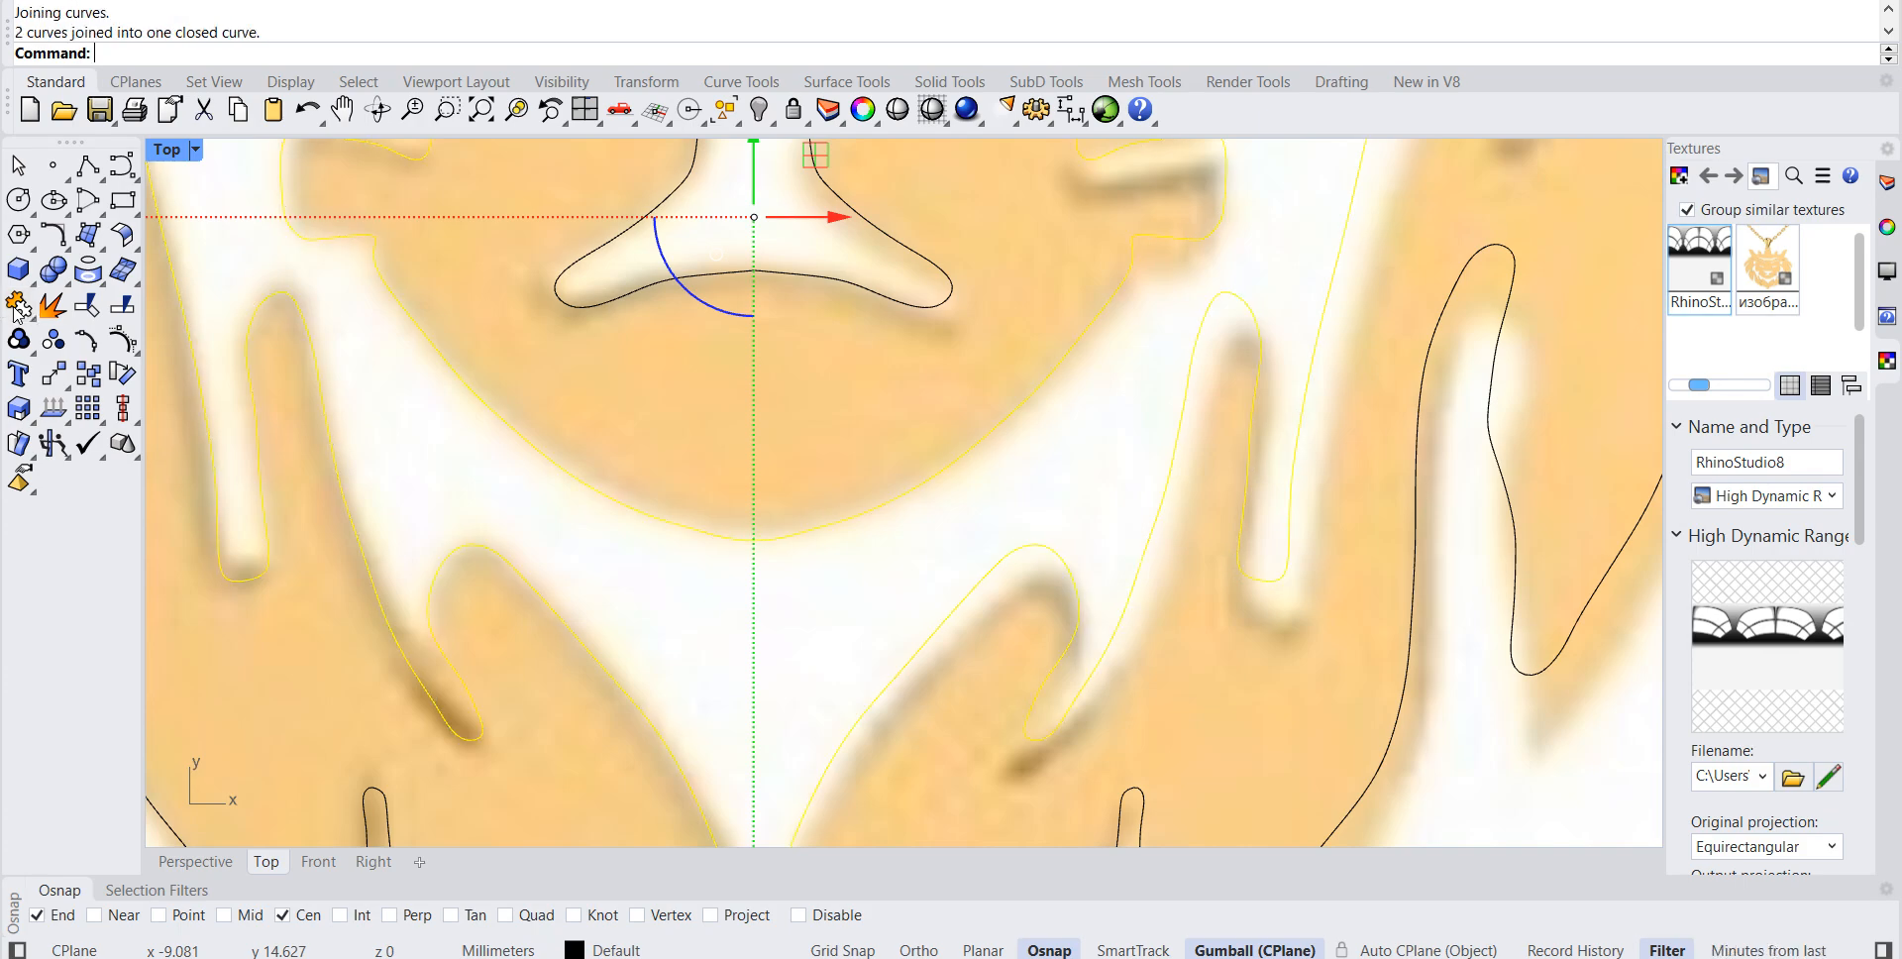
scroll(537, 581, "down", 4)
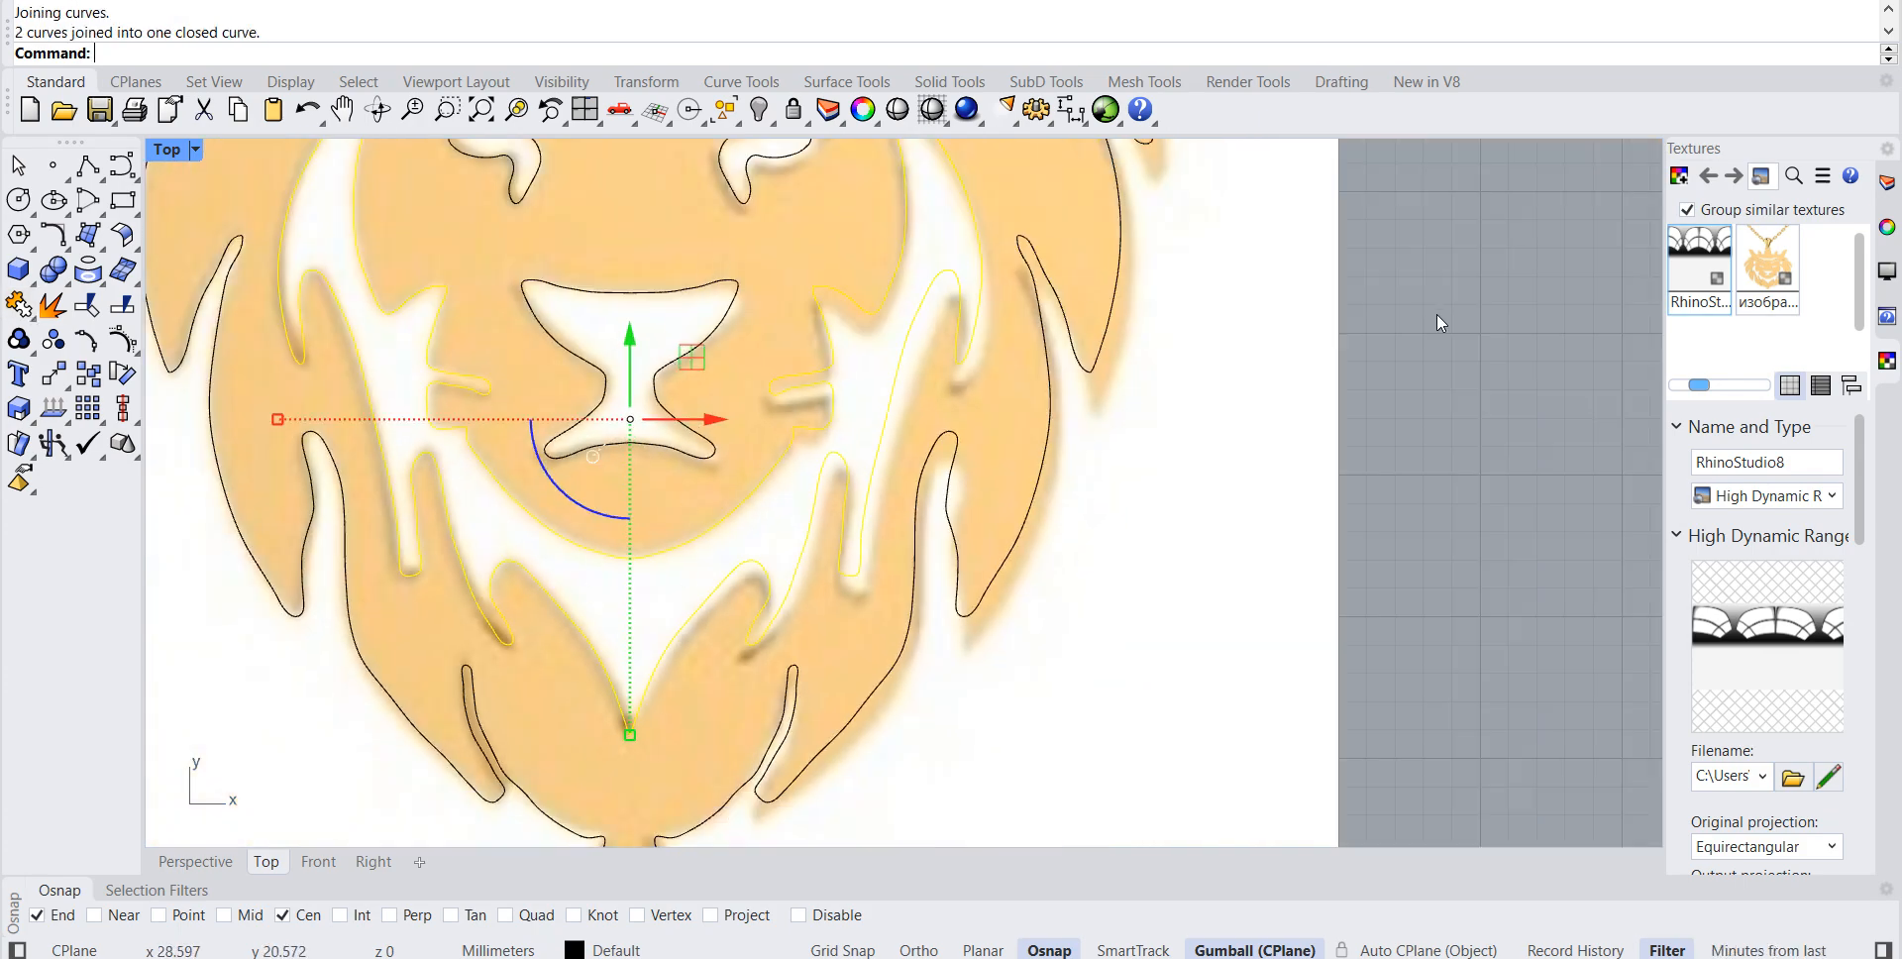
Step: Select the lion's outer contour to check that it runs unbroken around the mane, crown and hanging ring, and clear the selection
right_click_drag(1441, 322, 1590, 474)
scroll(1565, 479, "down", 6)
left_click(636, 355)
right_click_drag(673, 347, 427, 430)
right_click_drag(773, 169, 690, 286)
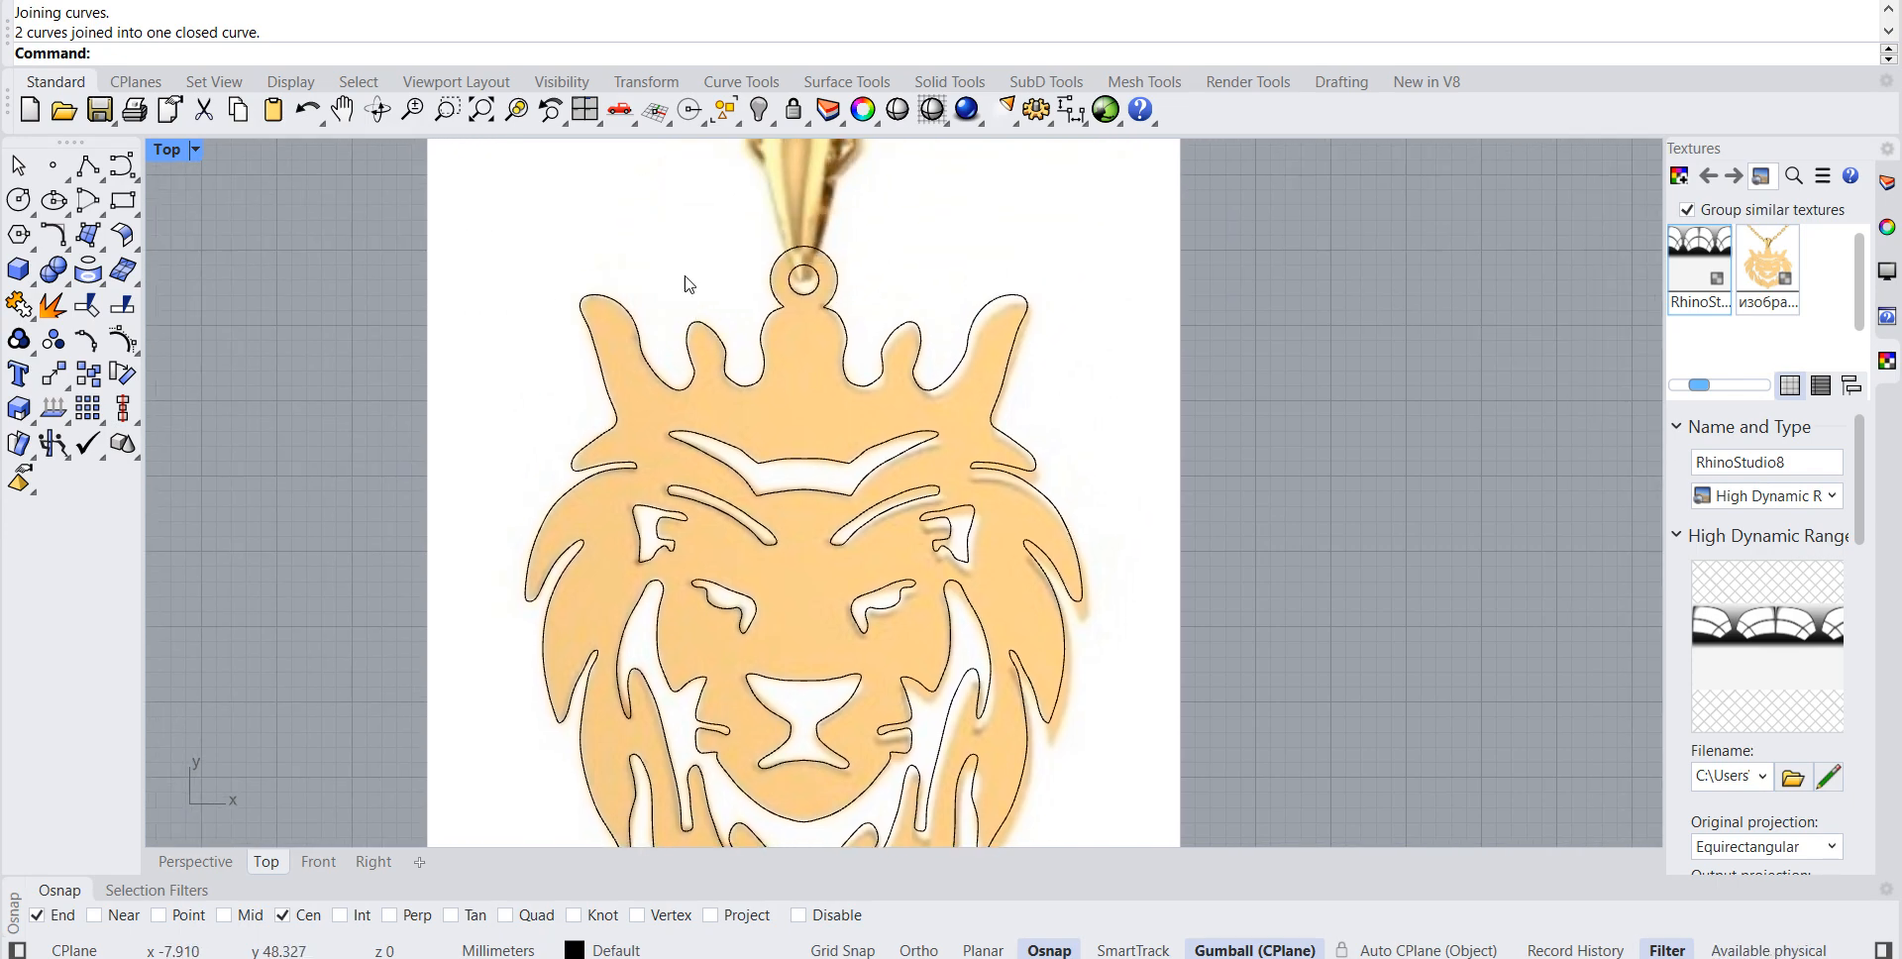
left_click(813, 282)
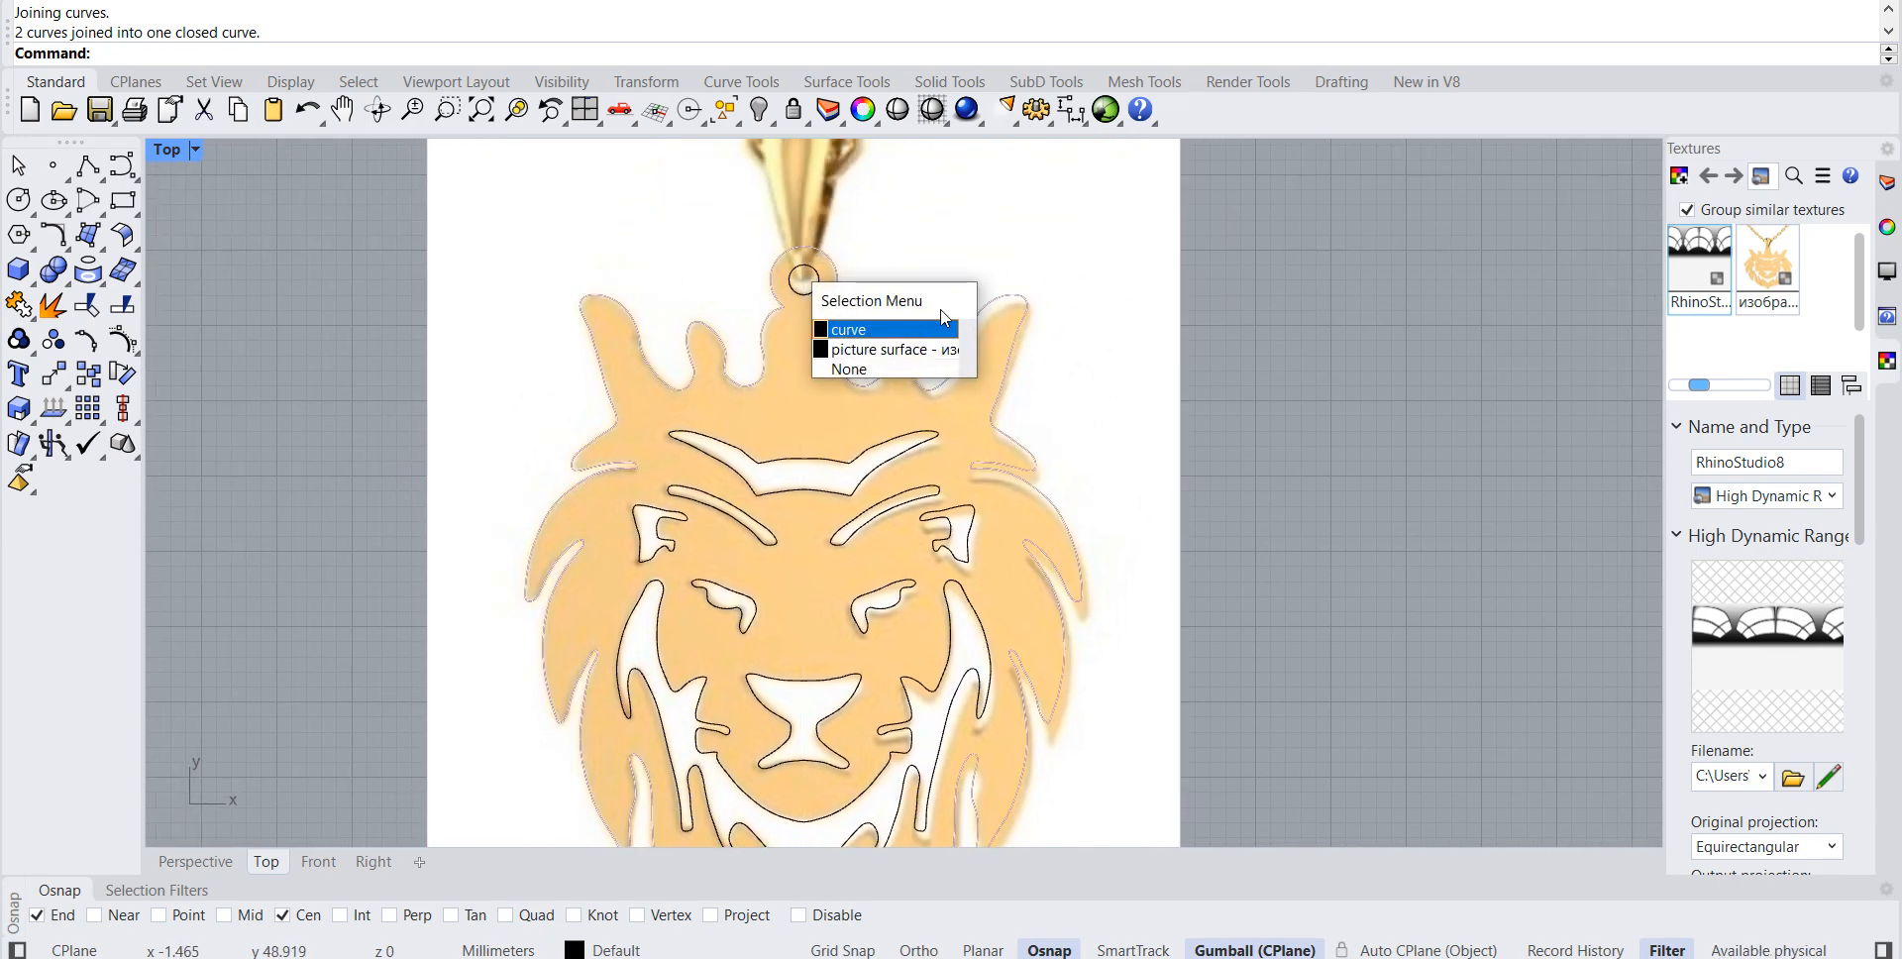
left_click(892, 329)
scroll(1335, 479, "down", 3)
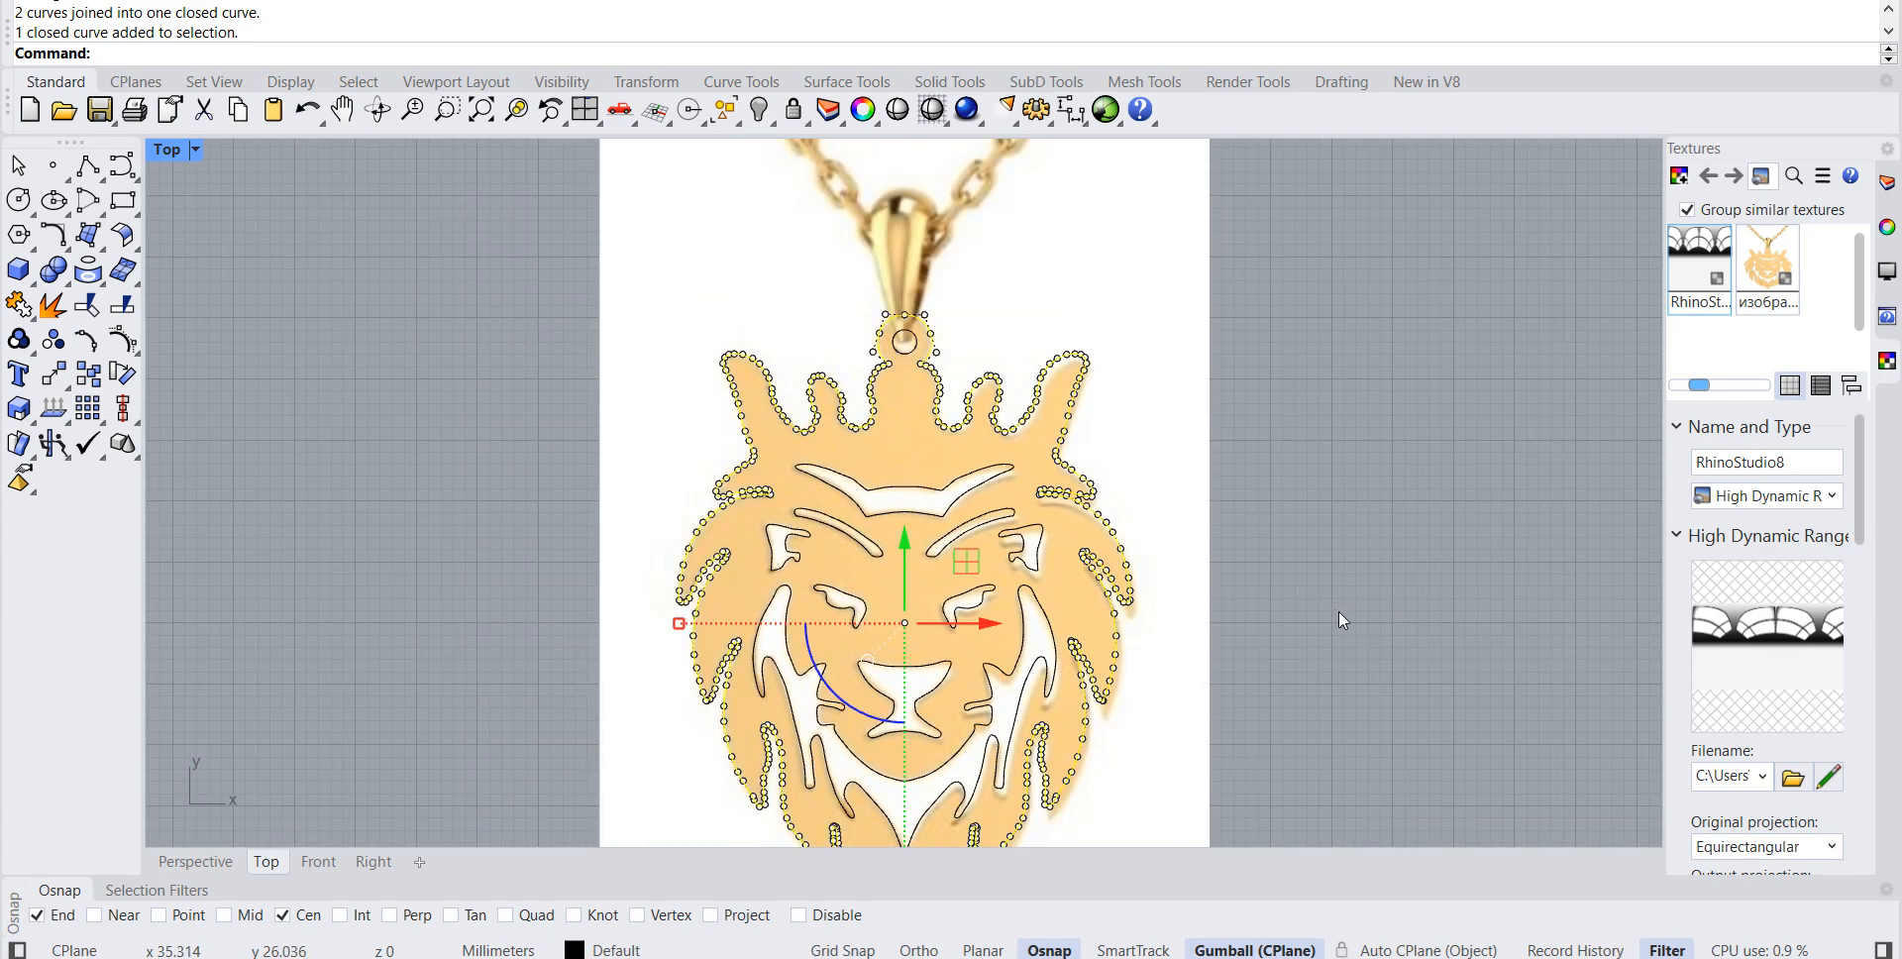
right_click_drag(1375, 654, 1329, 462)
left_click(1327, 462)
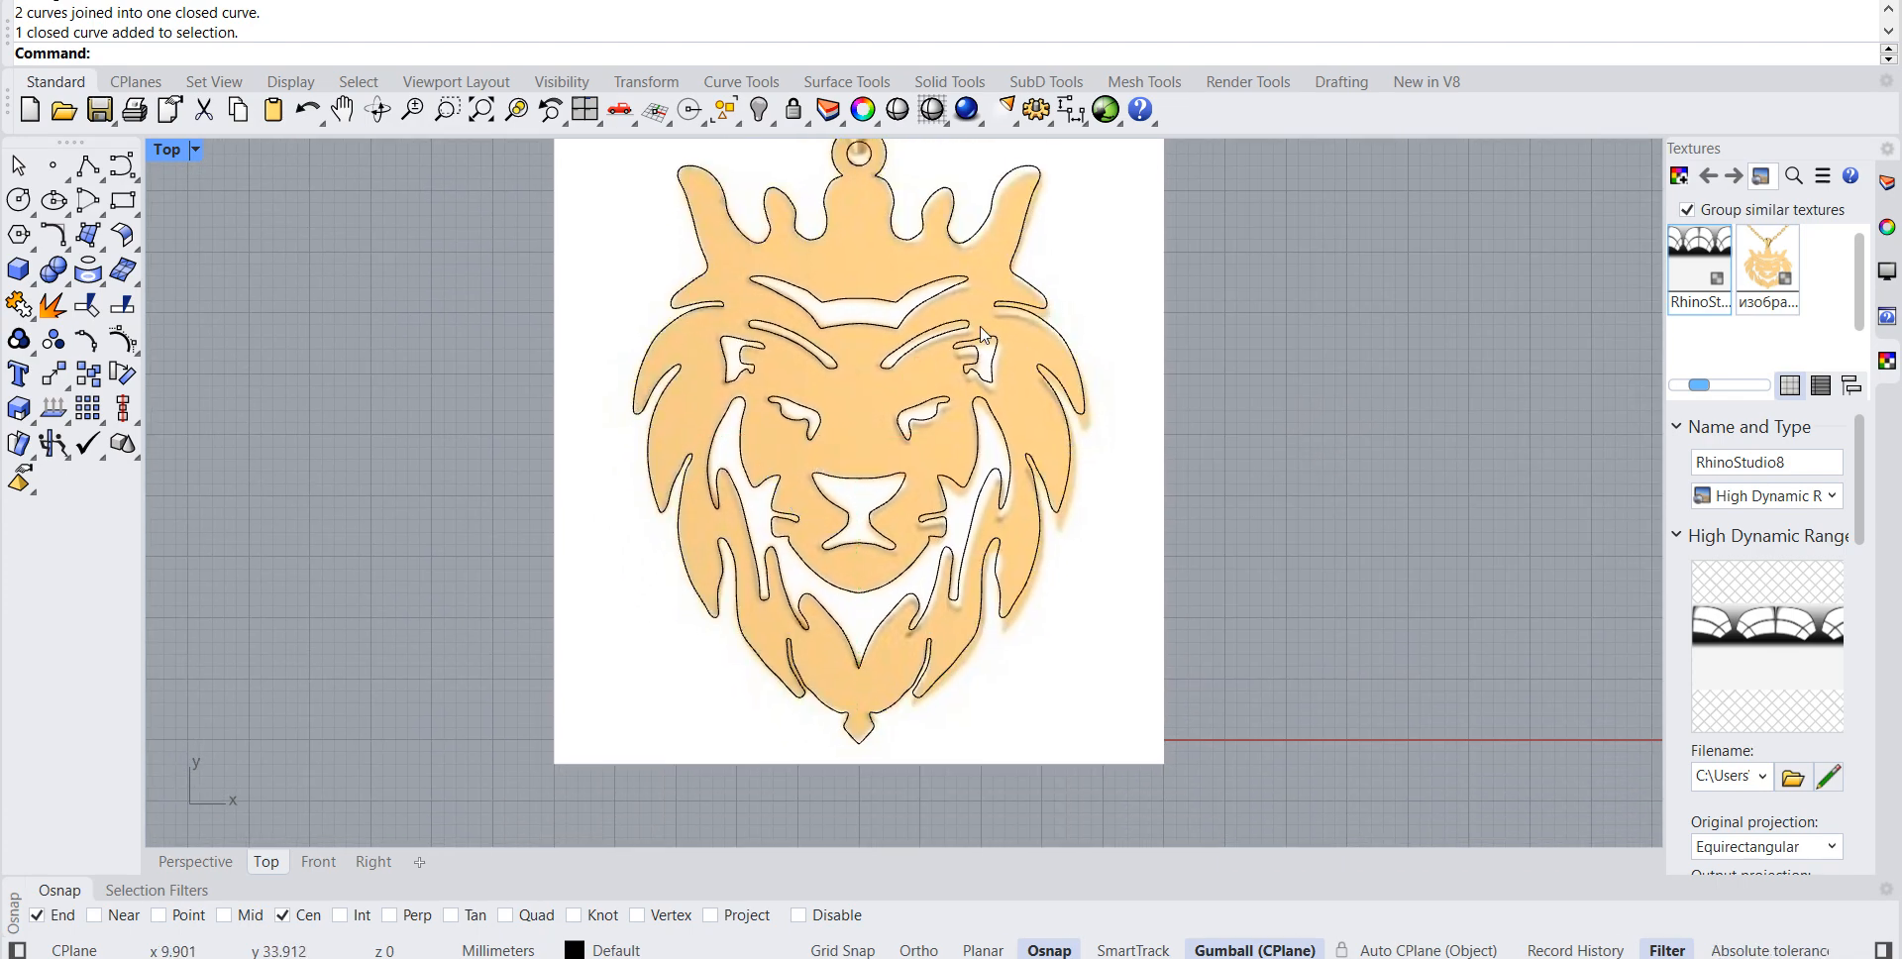
Step: Switch to a maximized Perspective view and orbit it to see the whole lion tracing at an angle
scroll(983, 335, "up", 2)
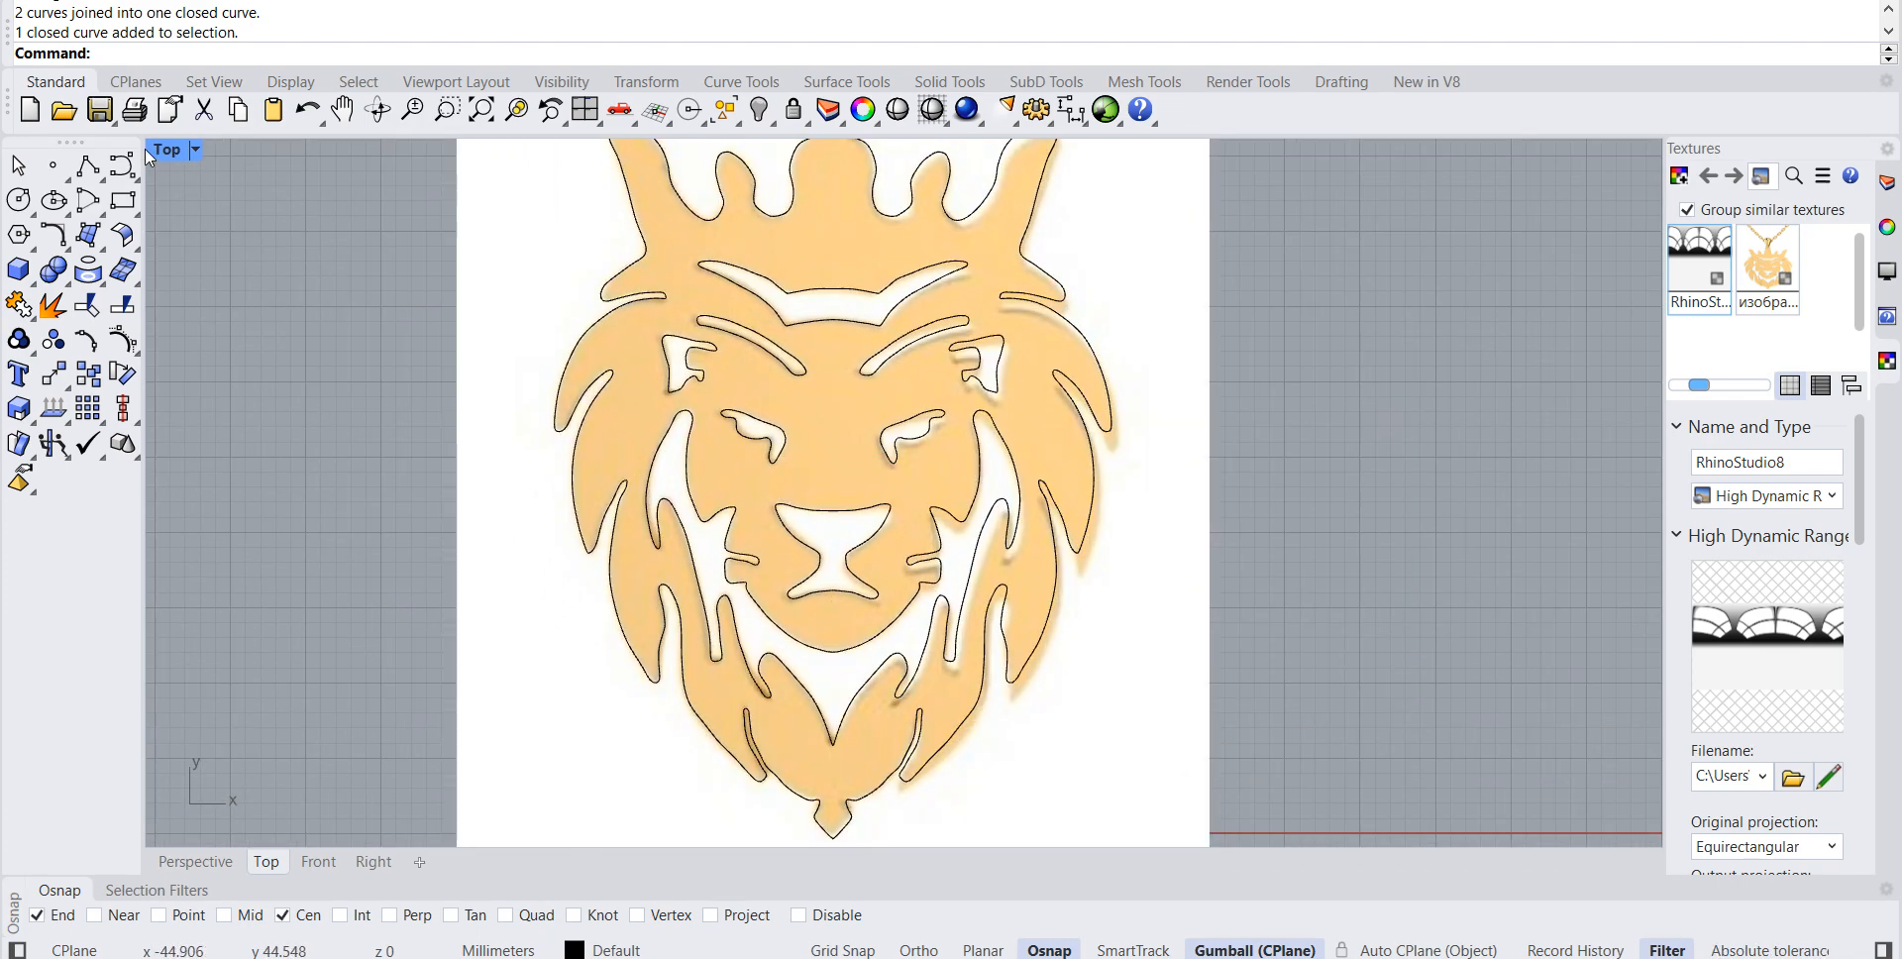
double_click(170, 152)
double_click(946, 154)
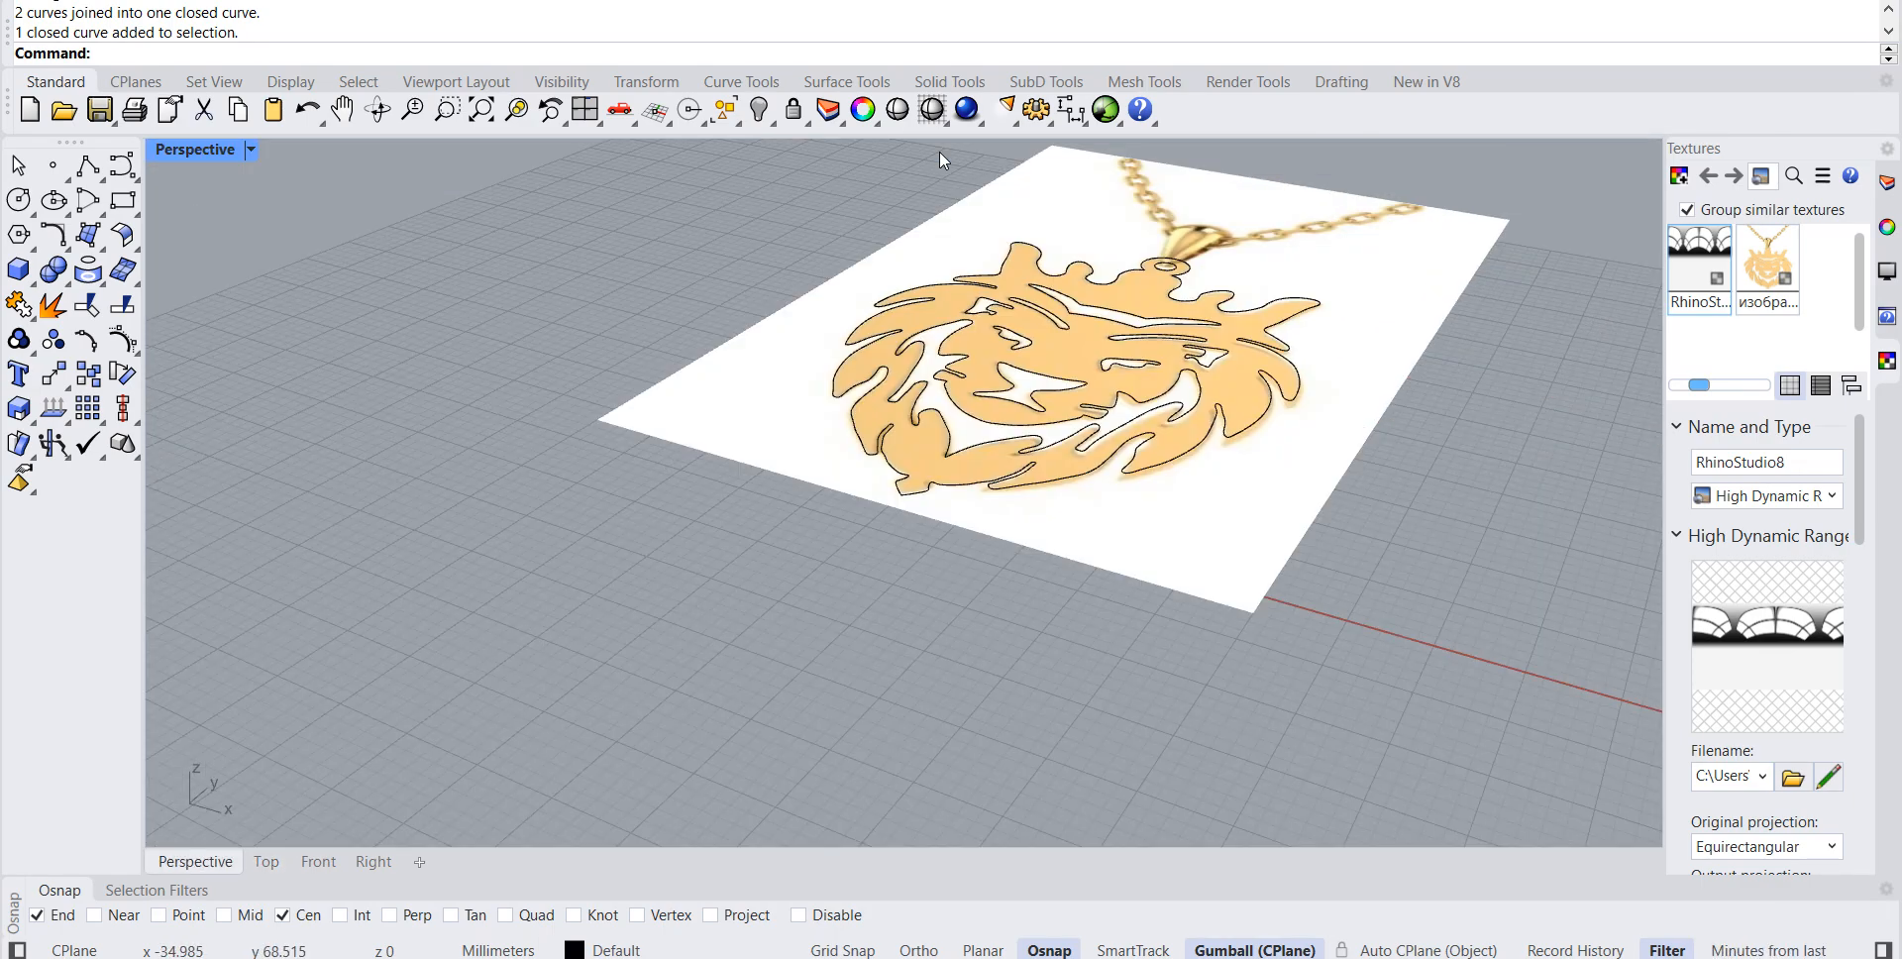
right_click_drag(1489, 321, 1320, 569)
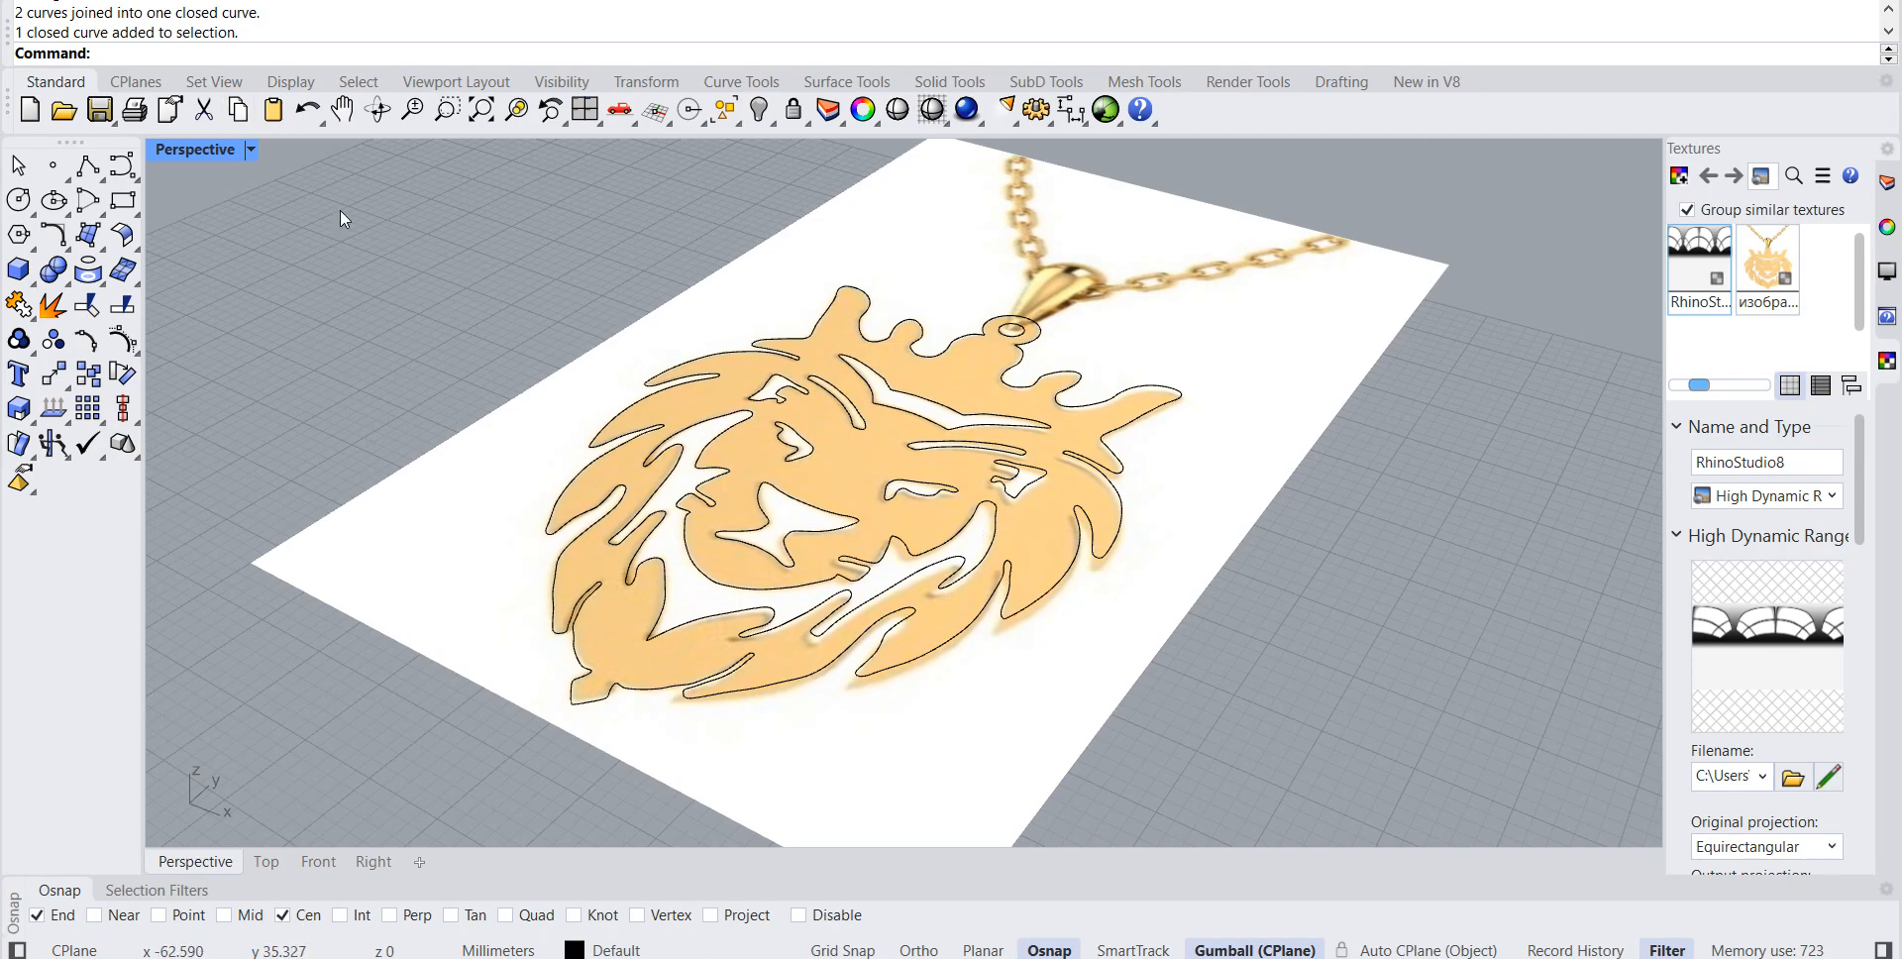
Step: Extrude the lion's outer contour 0.5 mm as a surface with ExtrudeCrv
type("Ext")
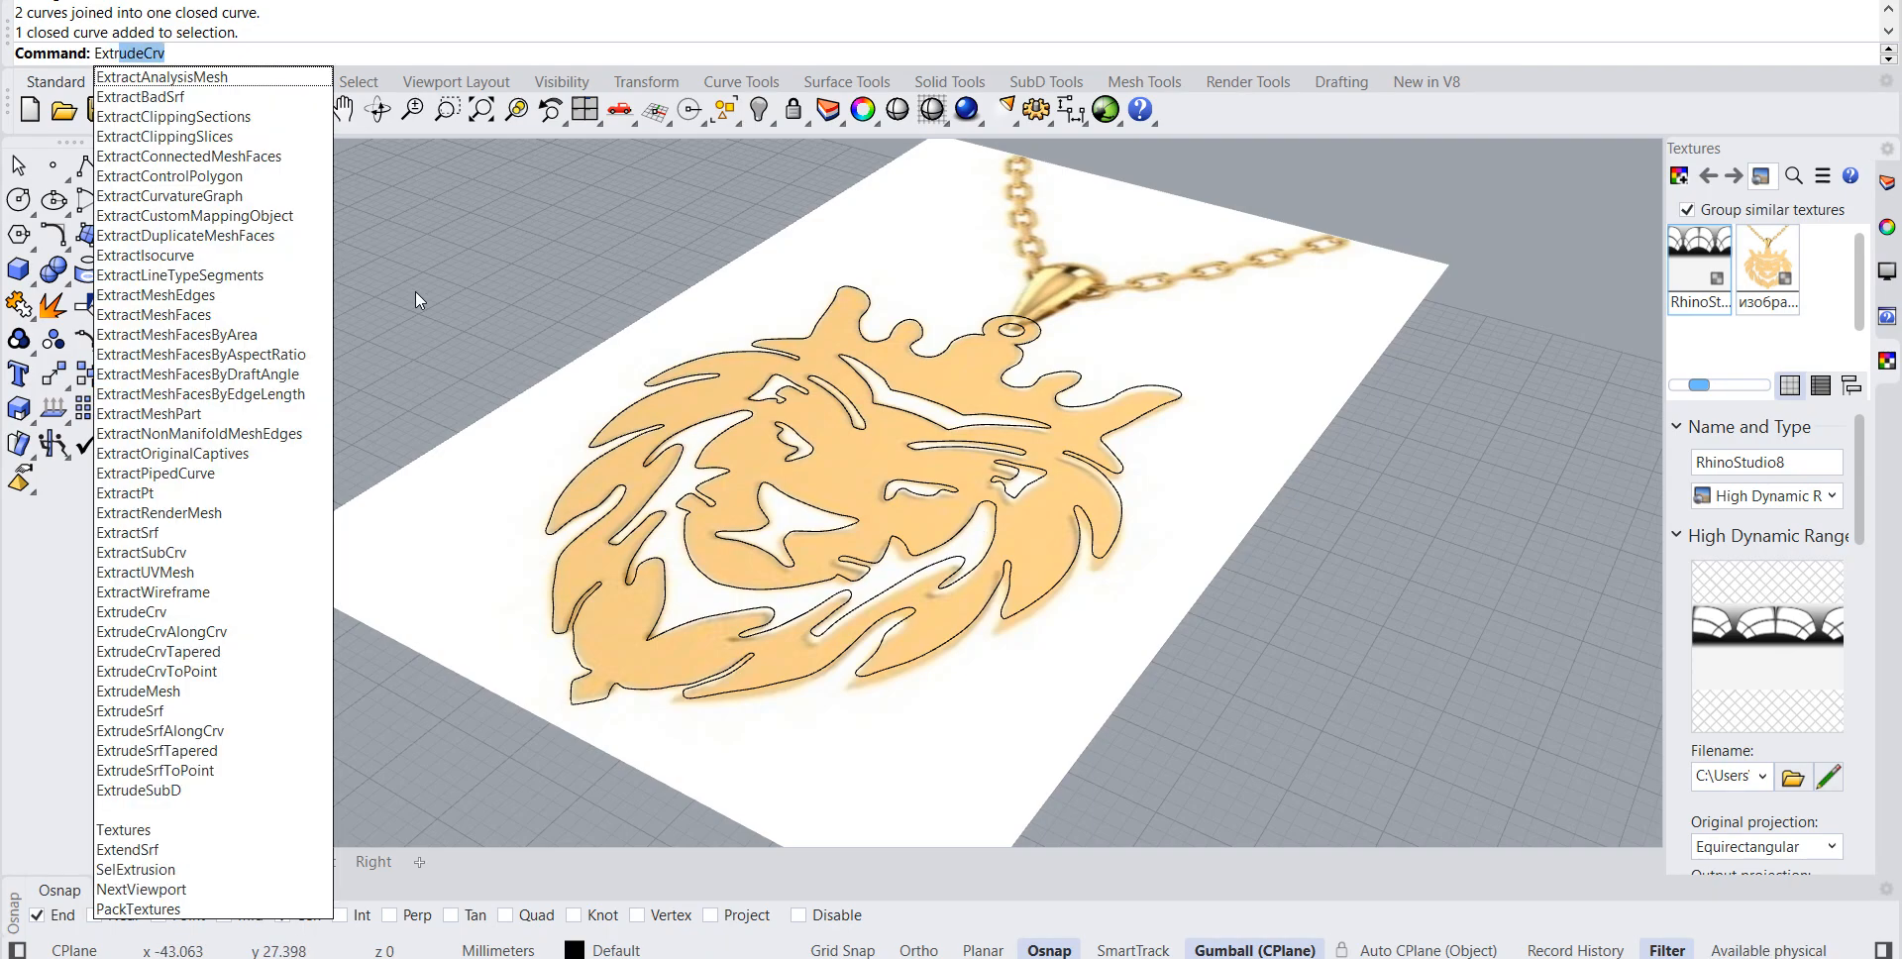
type("rude")
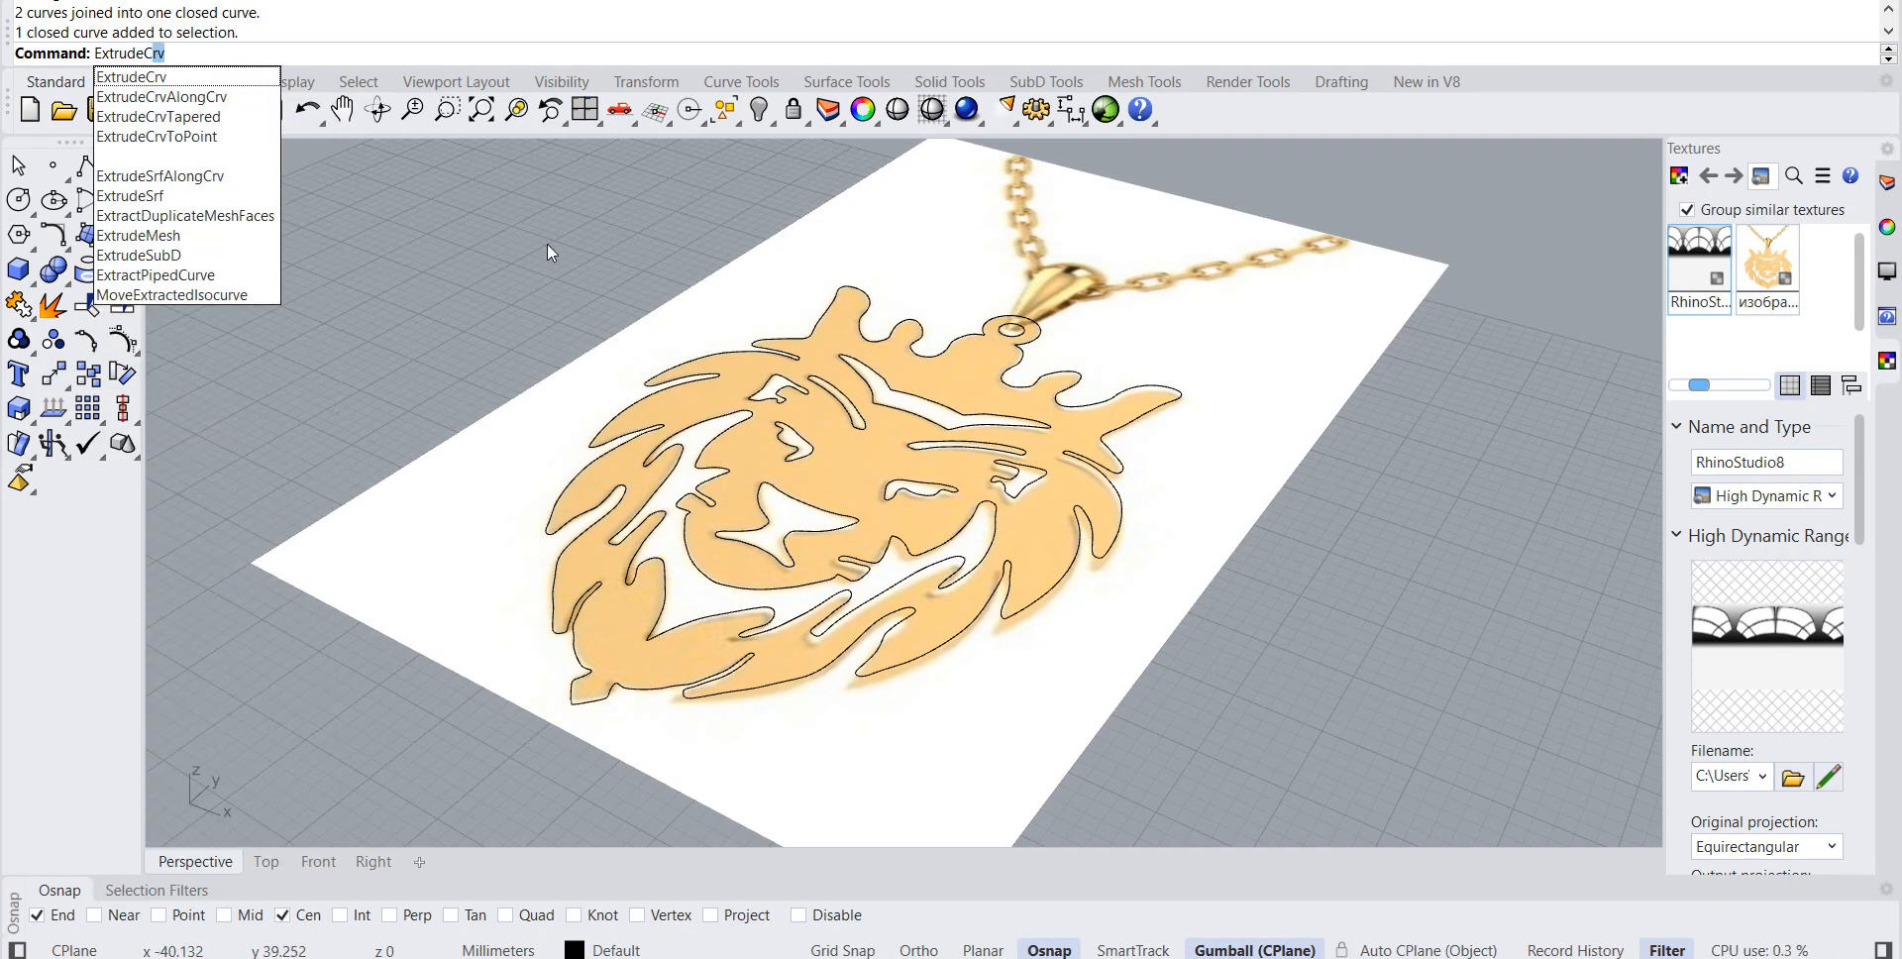
key("Return")
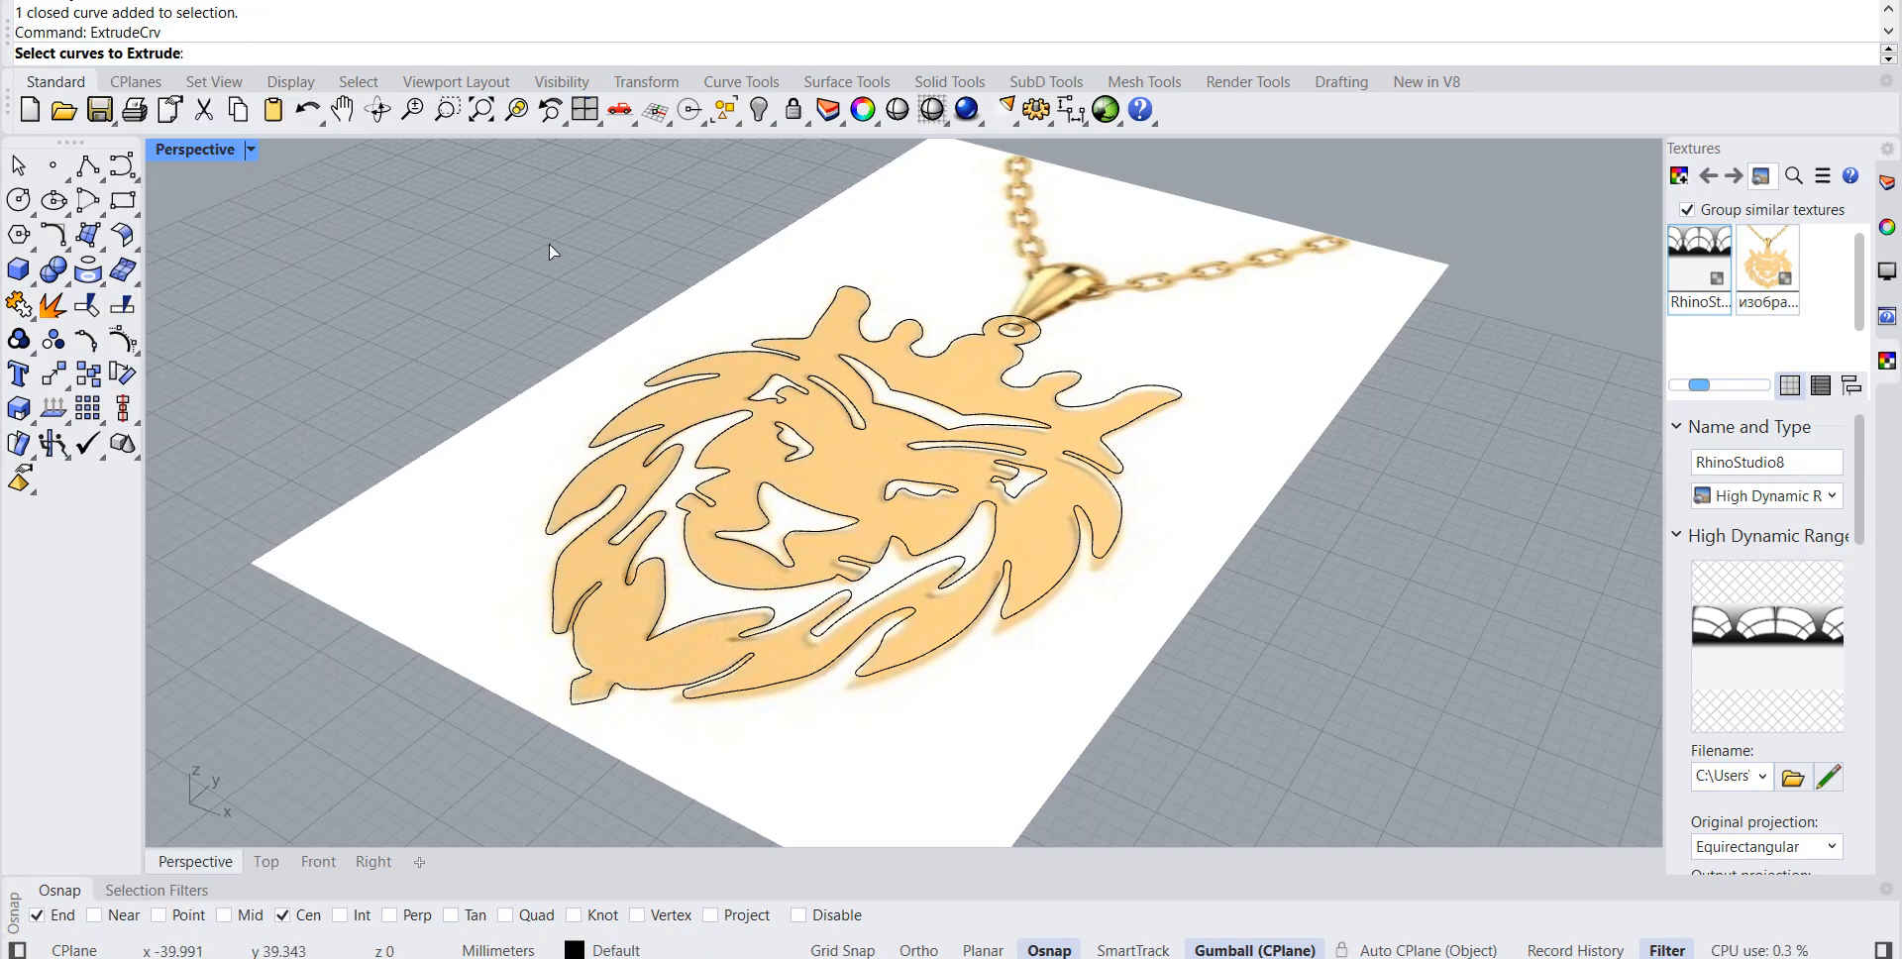
left_click(642, 408)
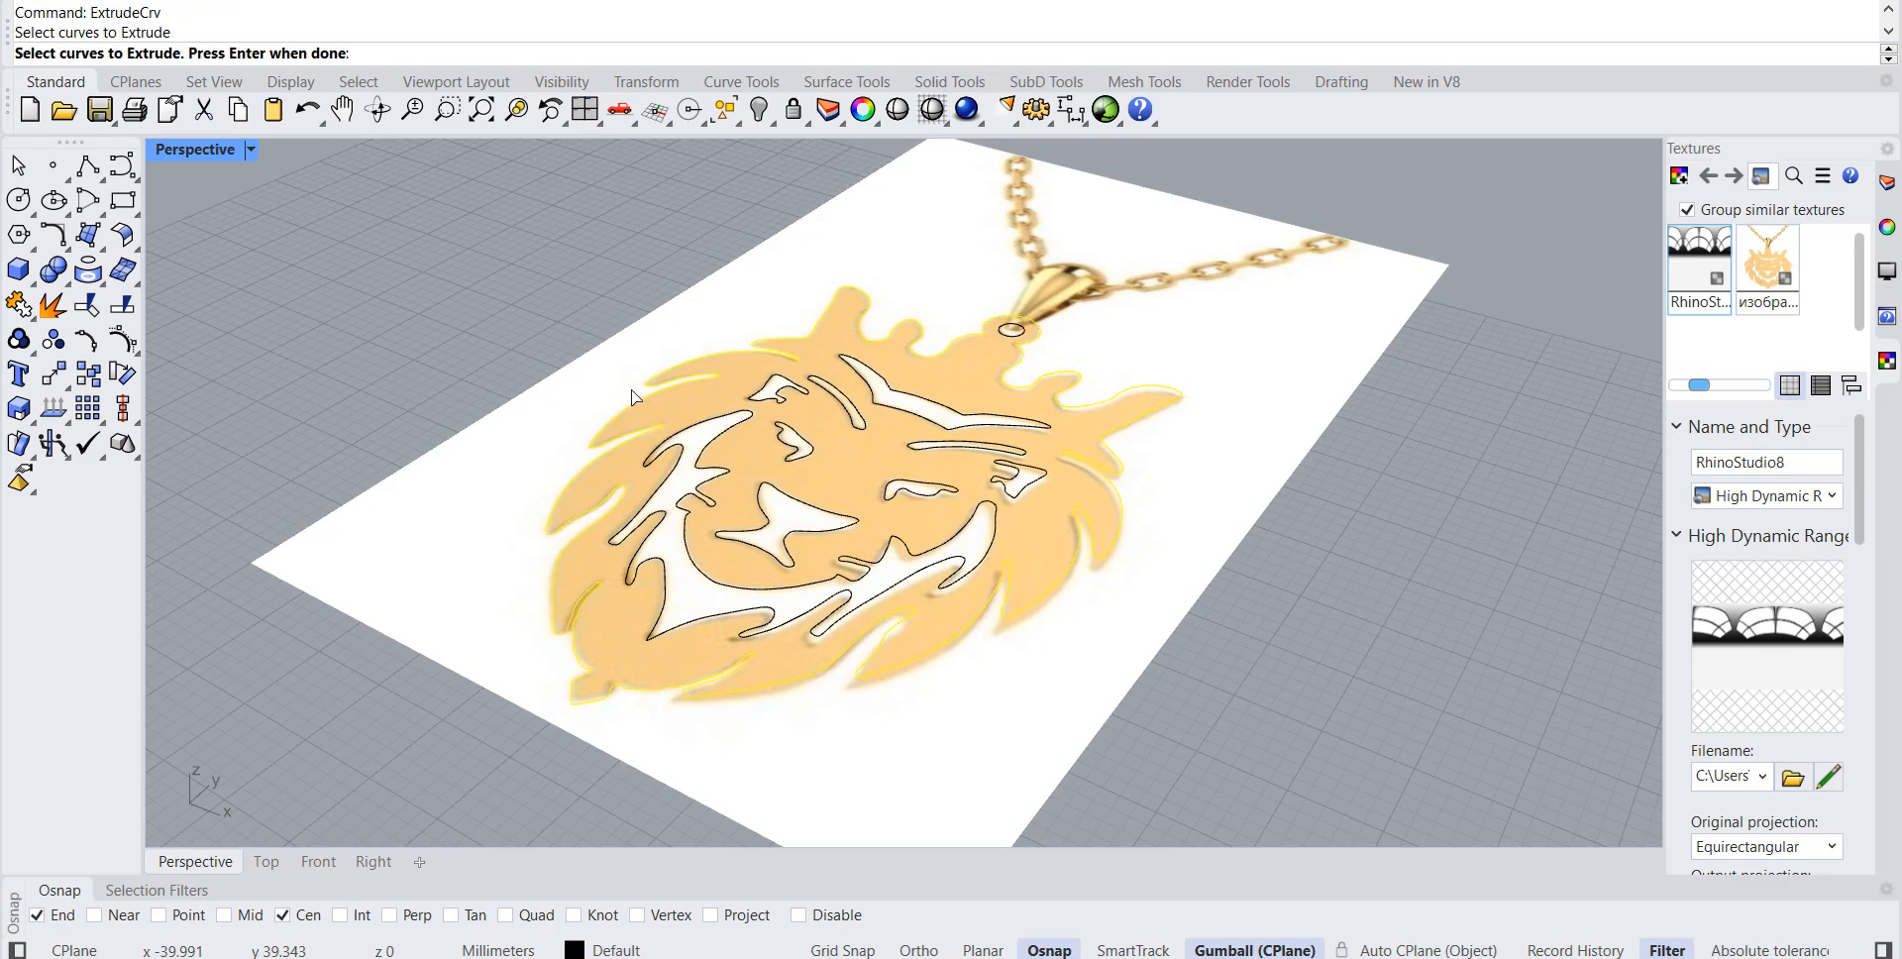
key("Return")
type("0.5")
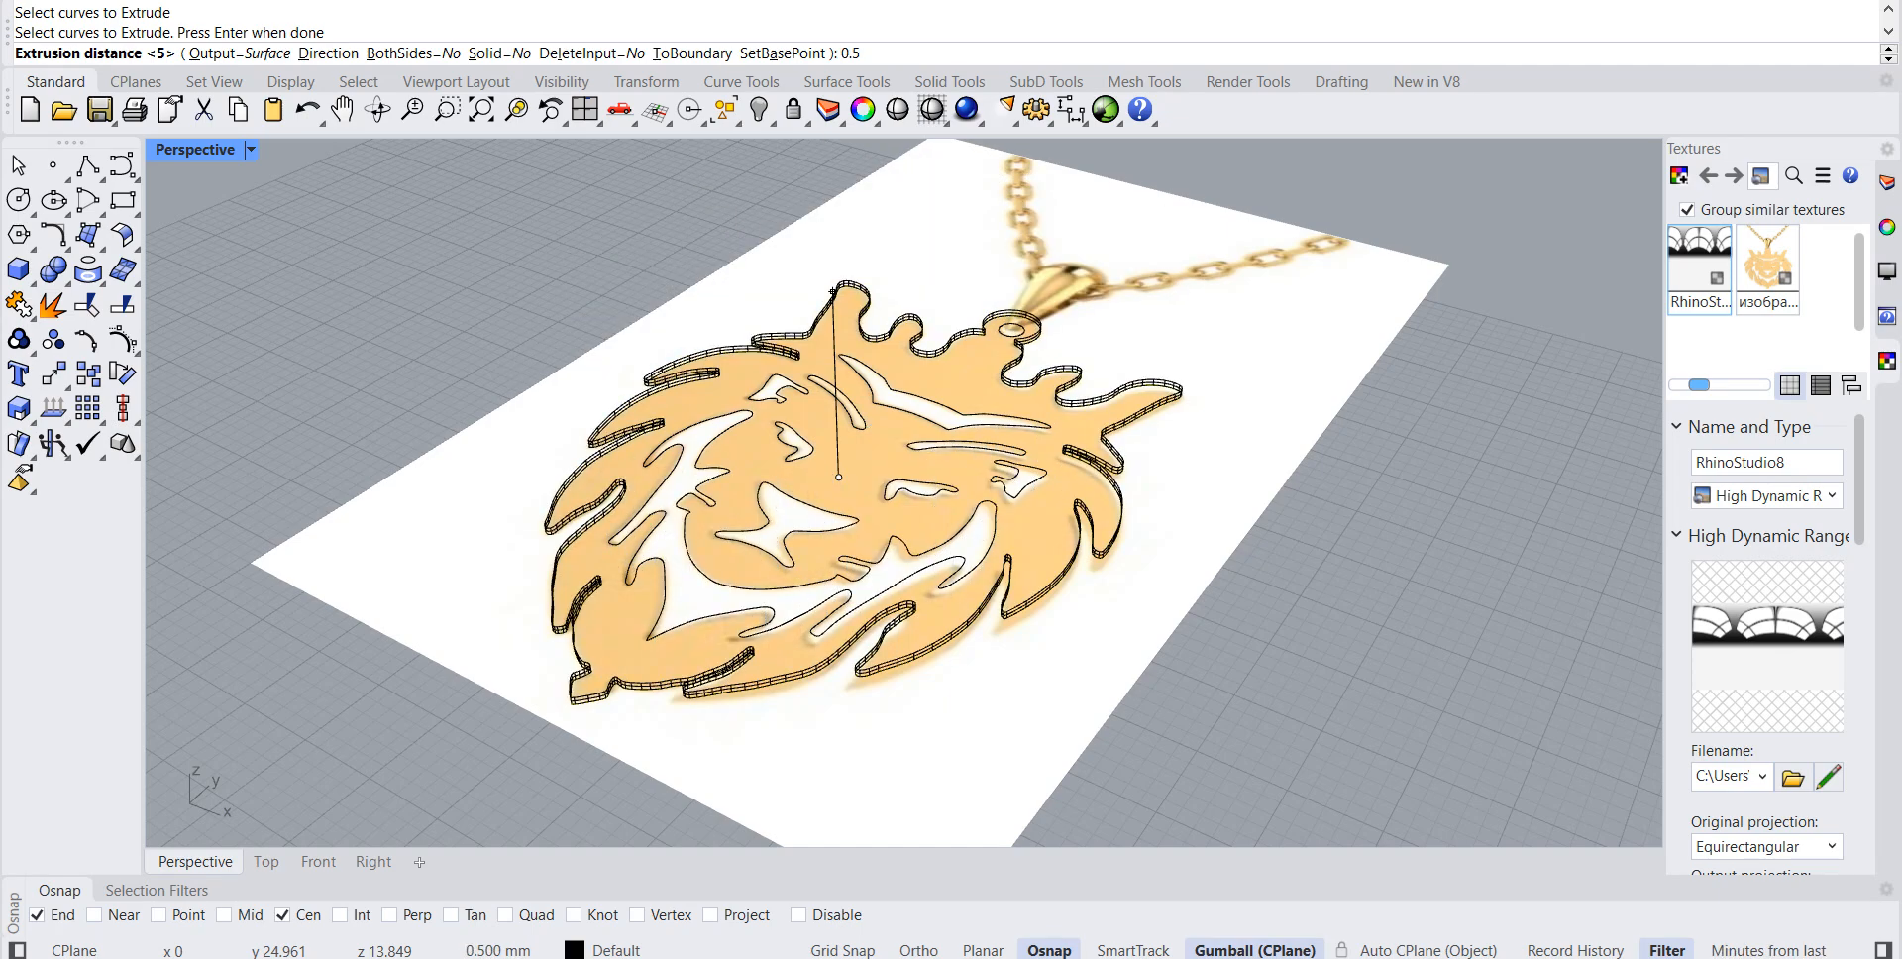
key("Return")
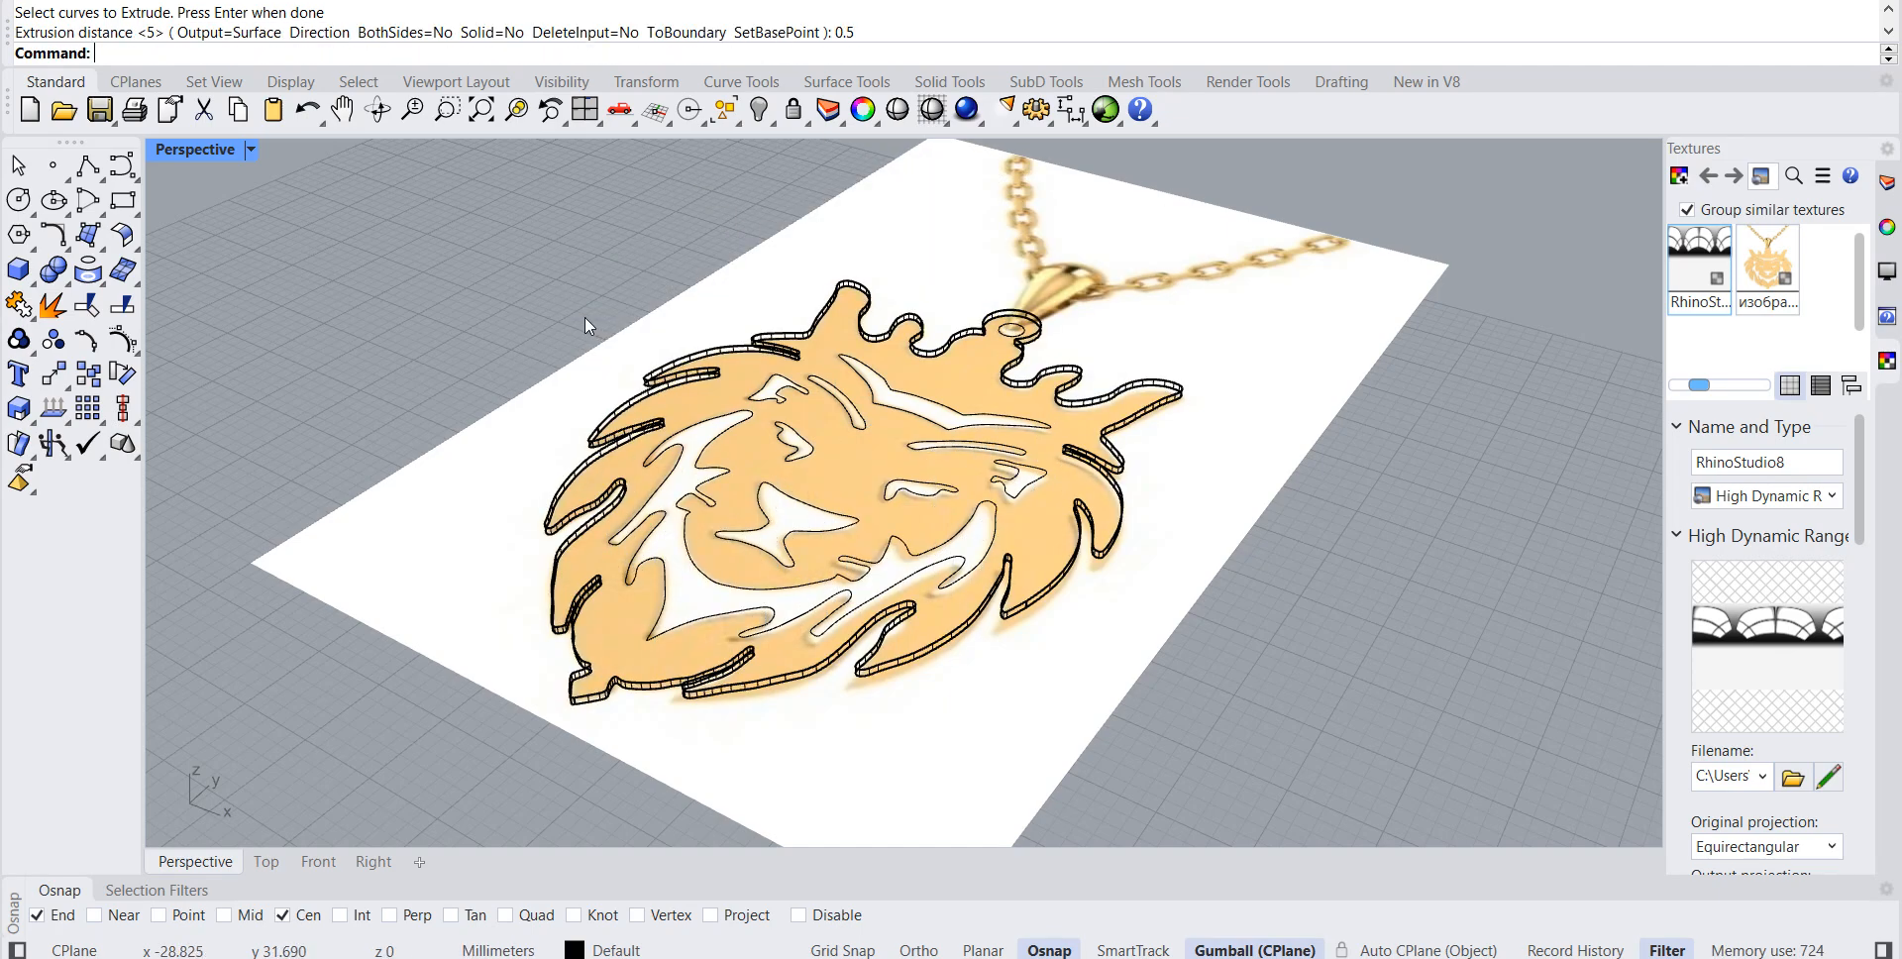
Step: Set the Perspective view's display mode to Shaded
left_click(250, 151)
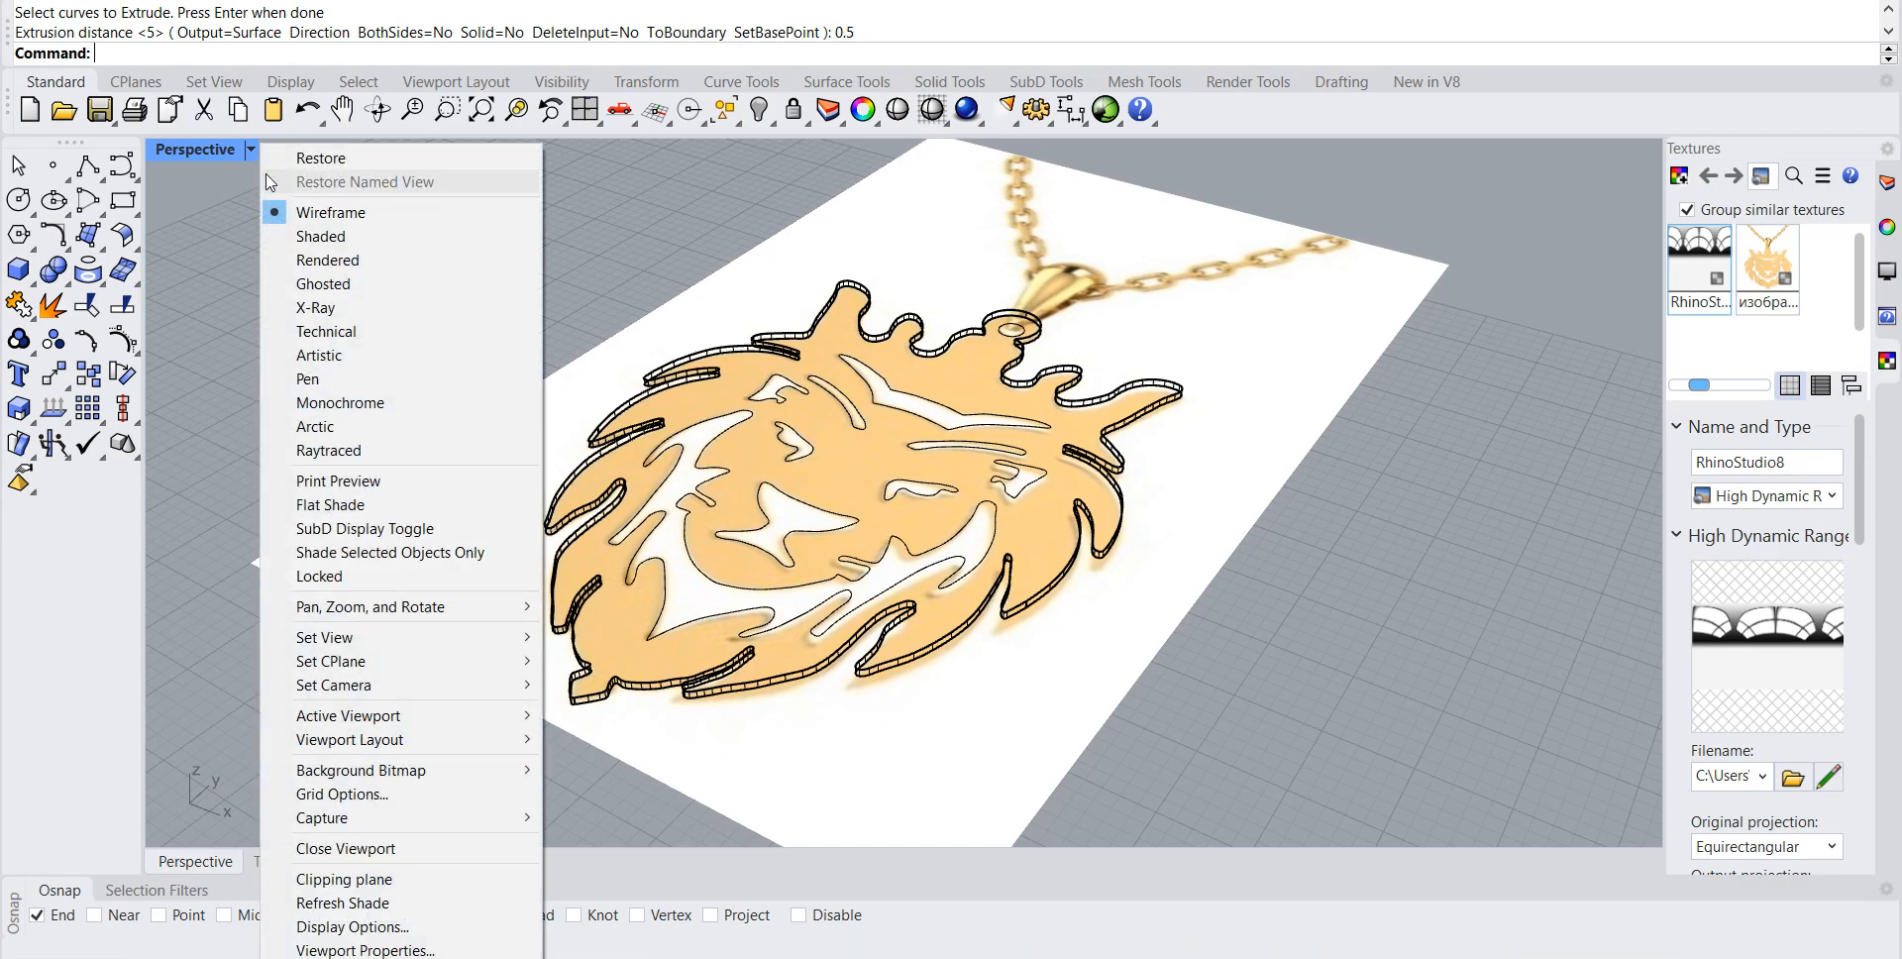
left_click(321, 237)
scroll(451, 436, "up", 2)
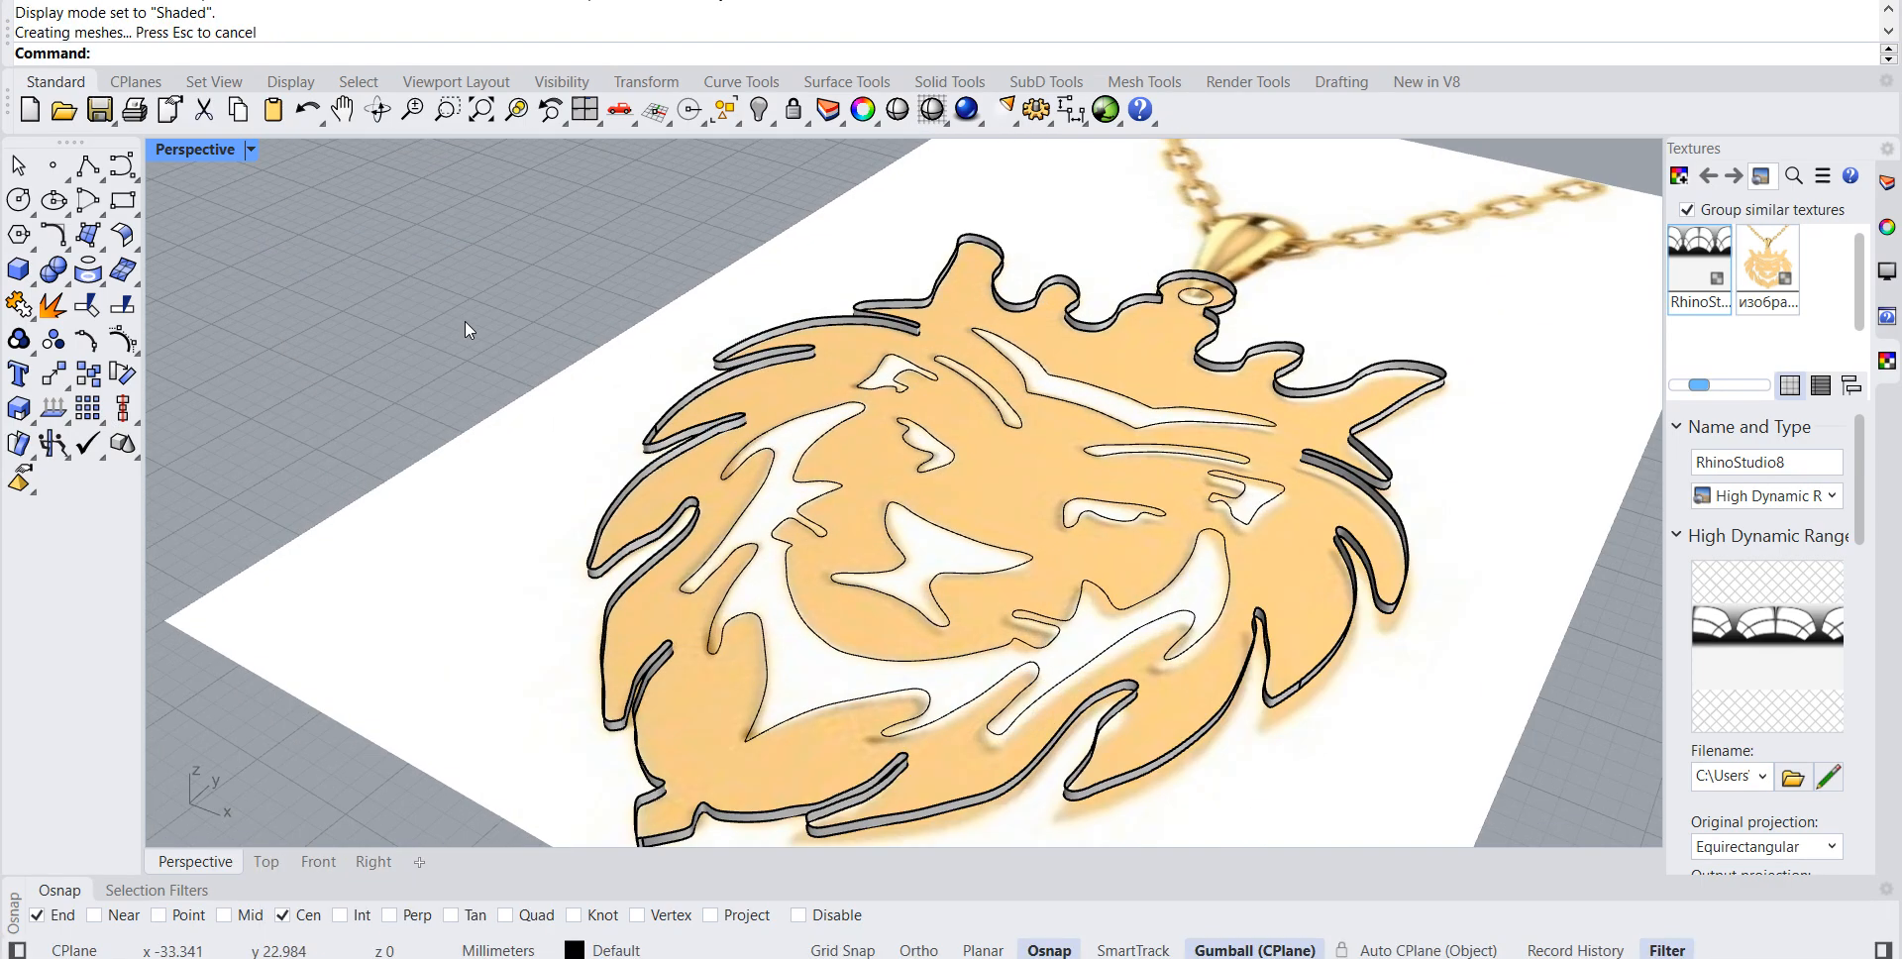
Step: Extrude all inner opening curves of the face, forehead and mane plus the hanging ring's hole 5 mm as surfaces
type("Ext")
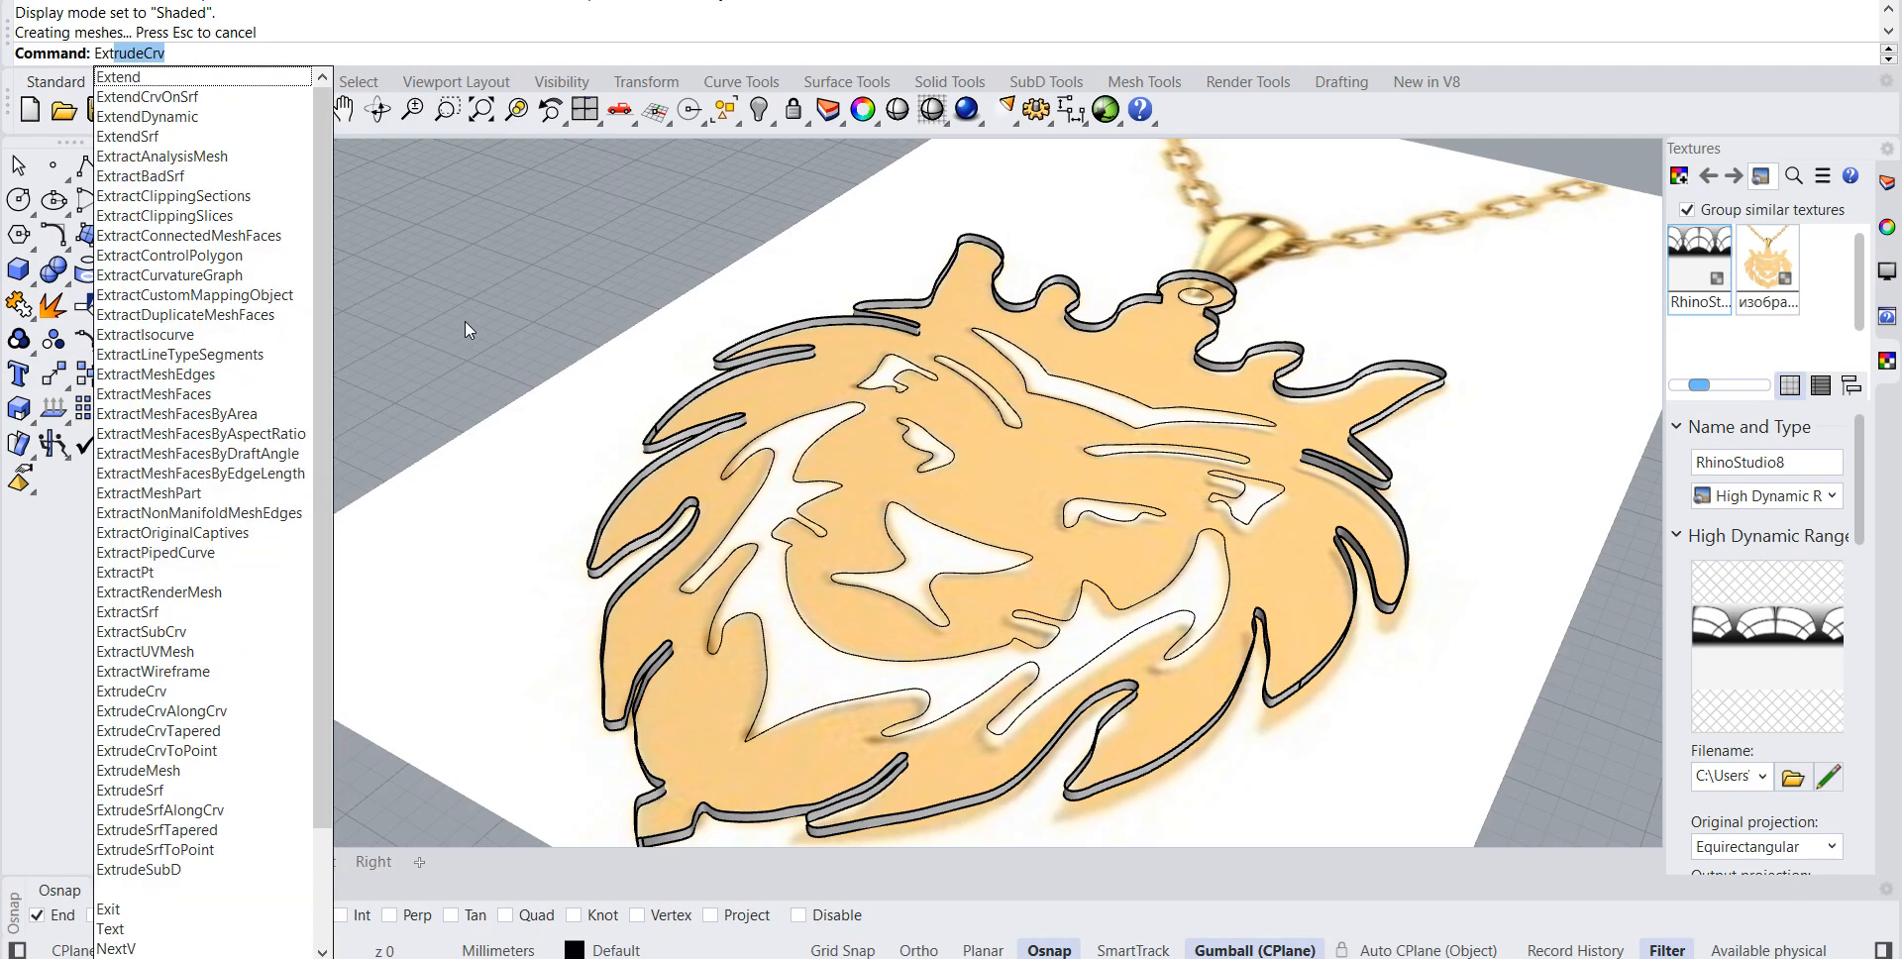
key("Return")
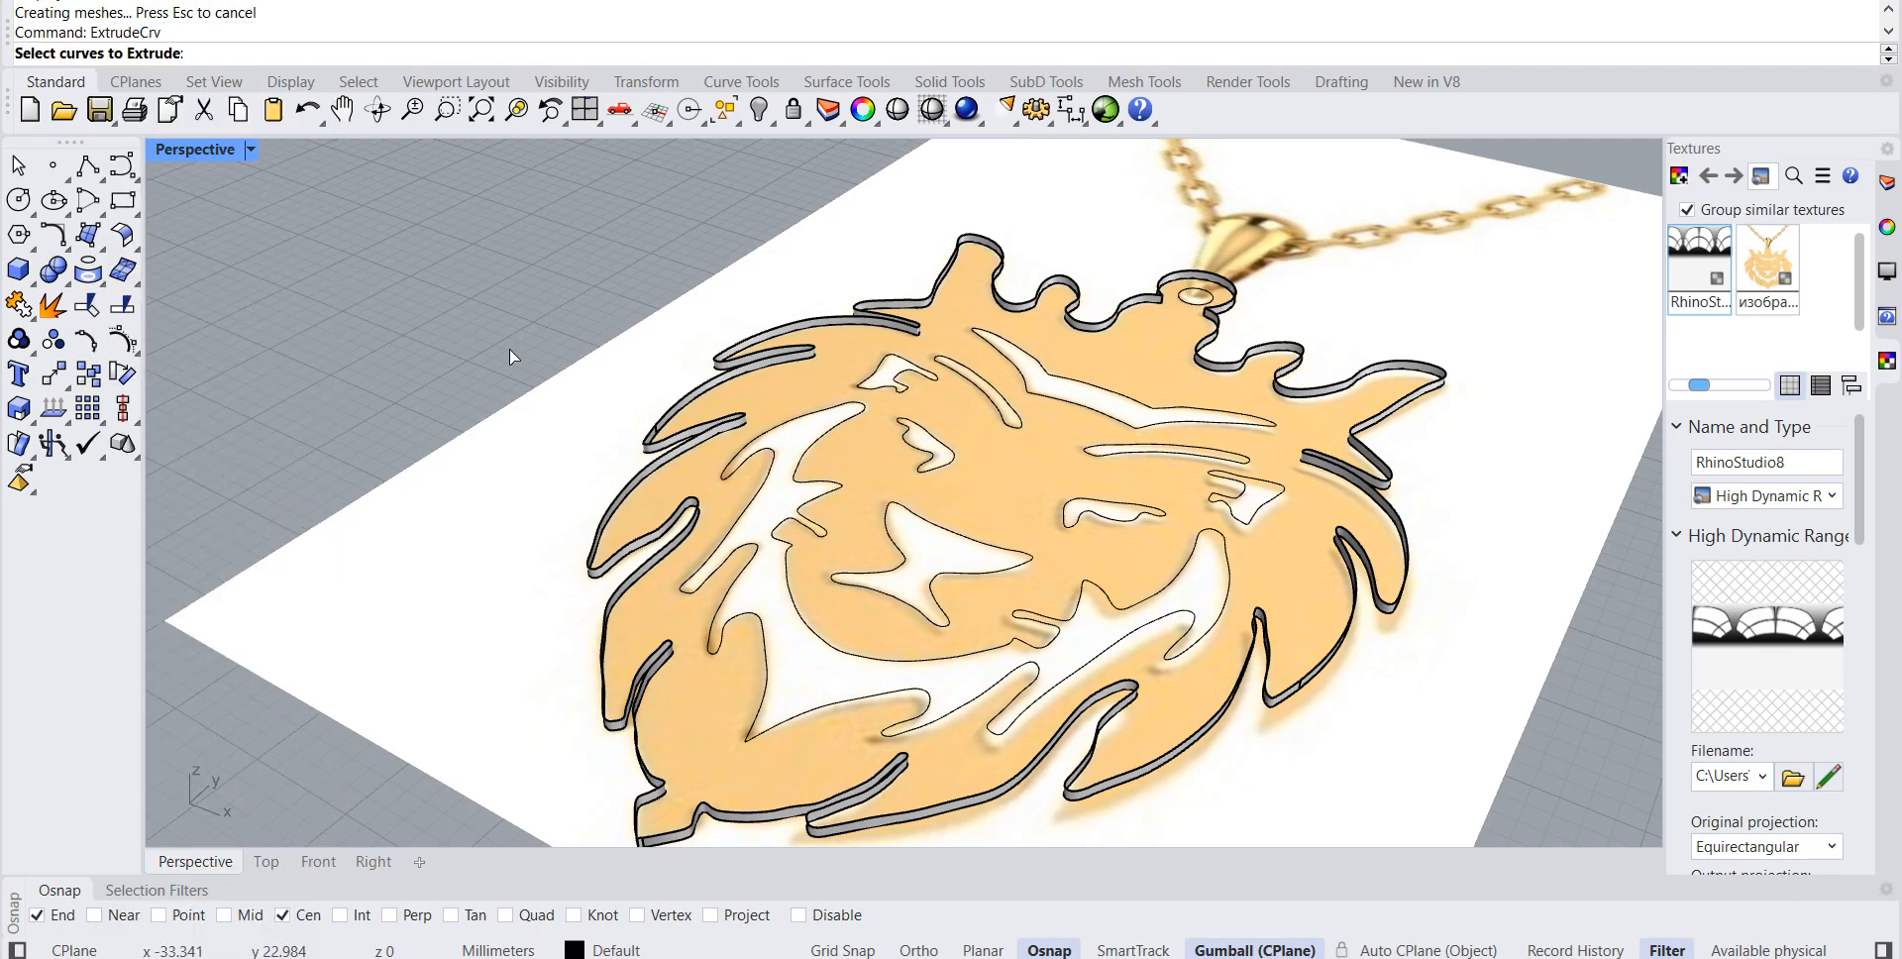
left_click(807, 522)
left_click(879, 581)
left_click(925, 462)
left_click(894, 393)
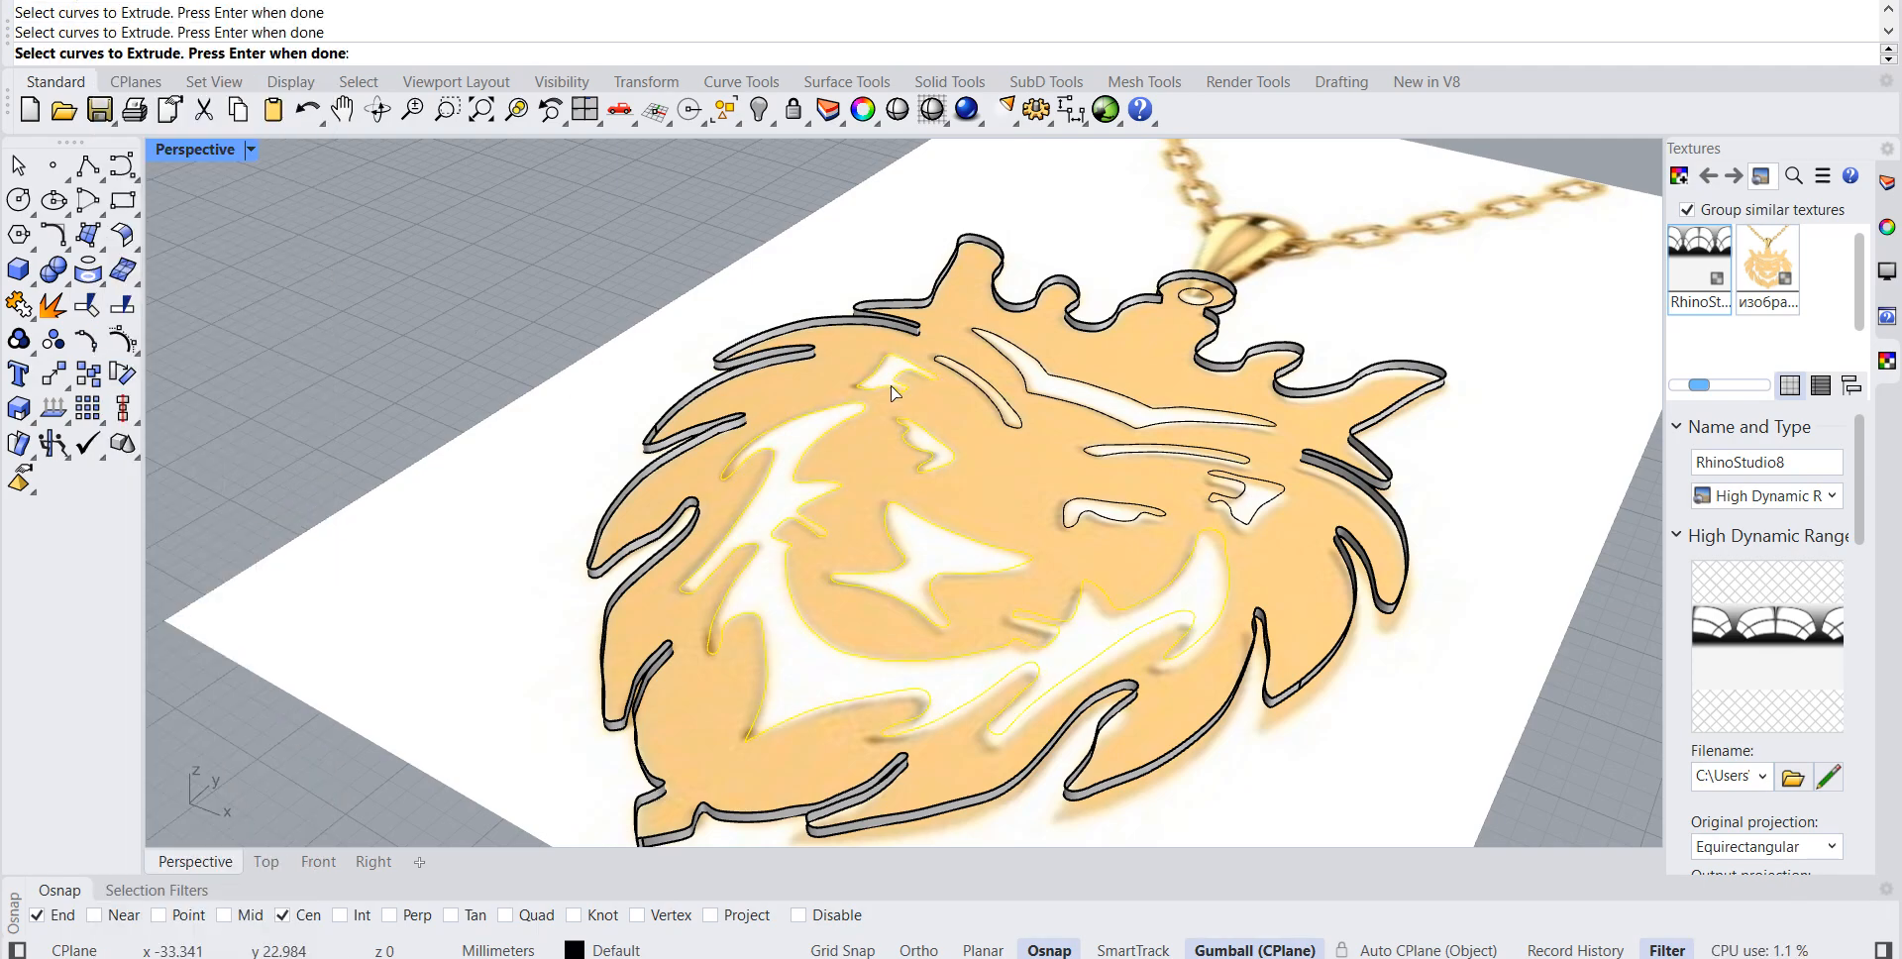
left_click(1072, 527)
left_click(1003, 407)
left_click(1094, 466)
left_click(1260, 511)
left_click(1163, 407)
left_click(1187, 303)
key("Return")
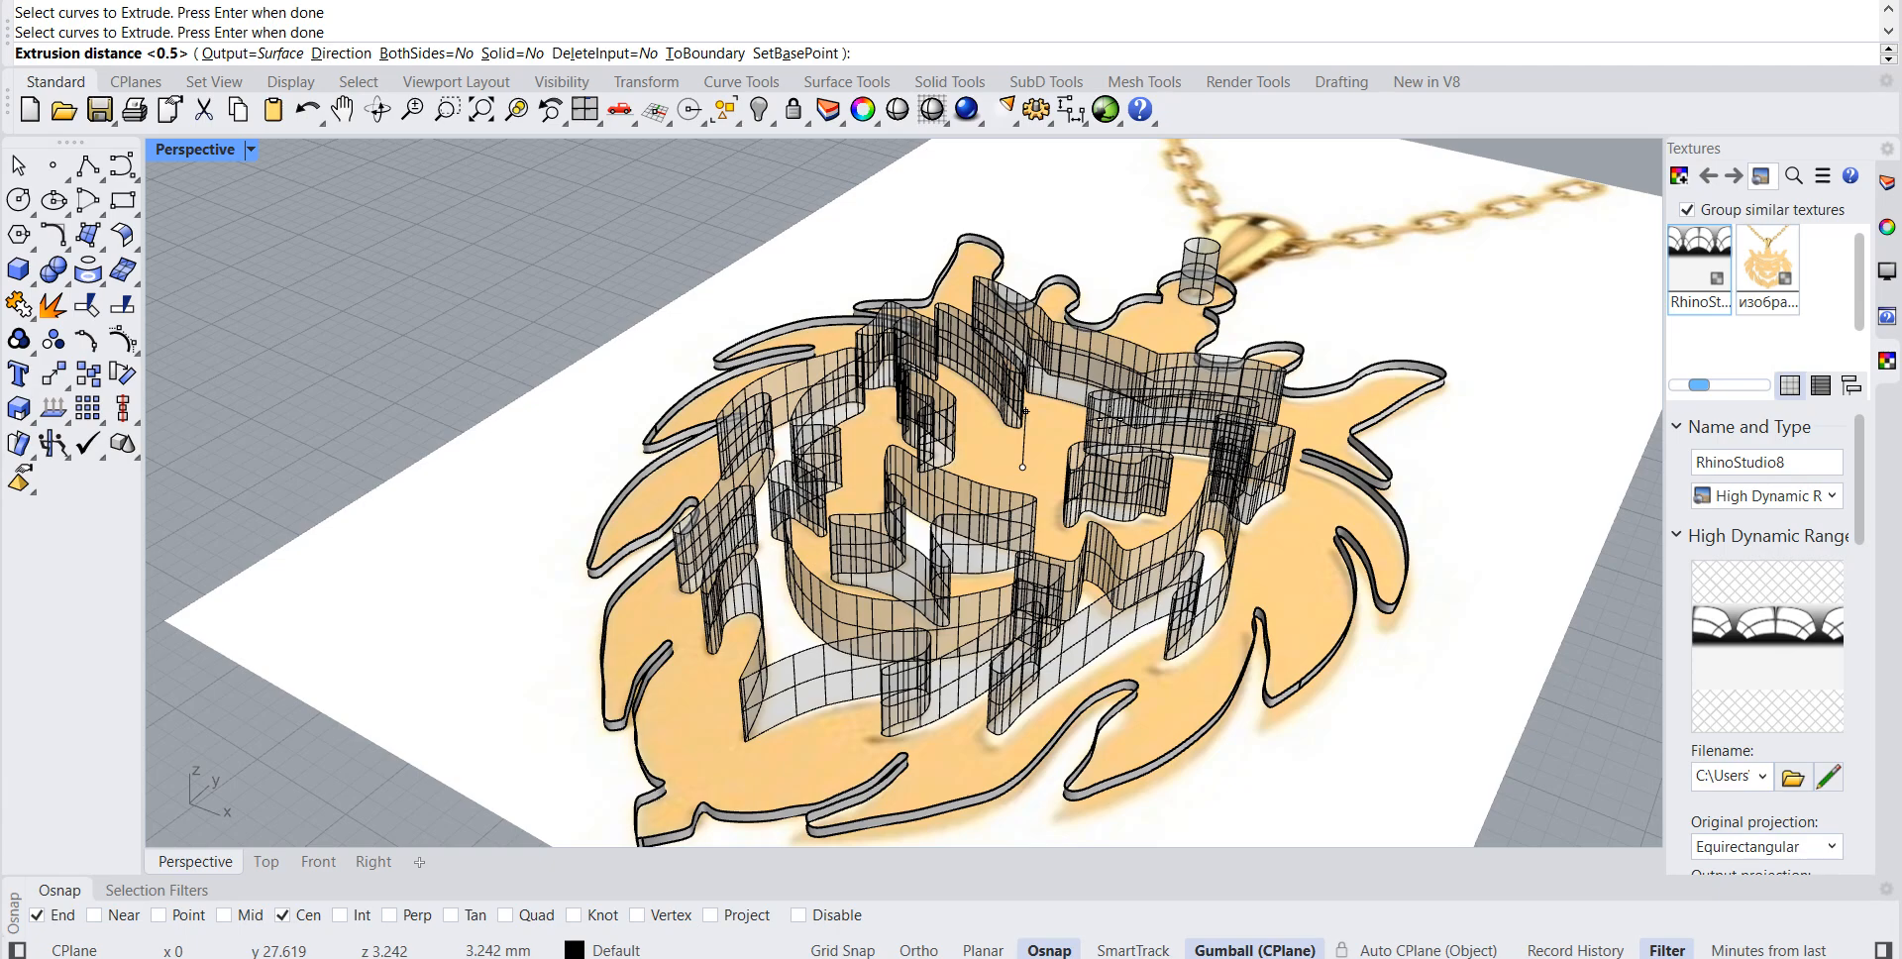
type("3")
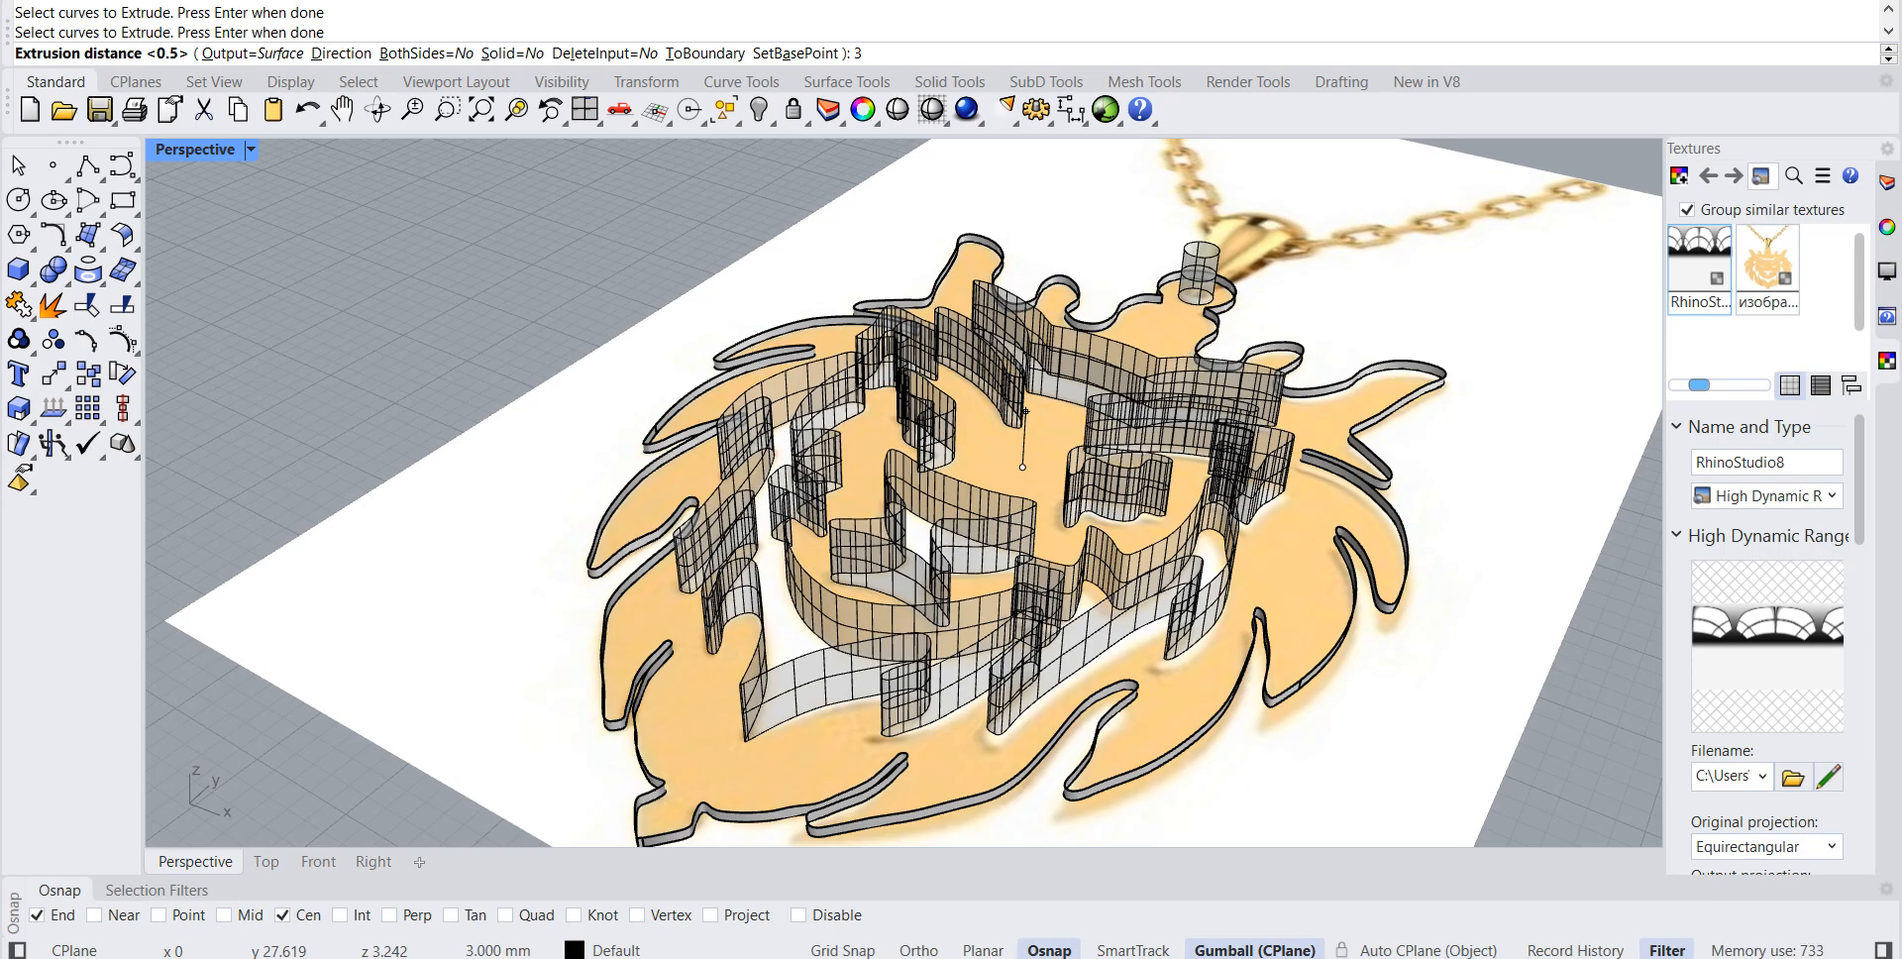
key("BackSpace")
key("Return")
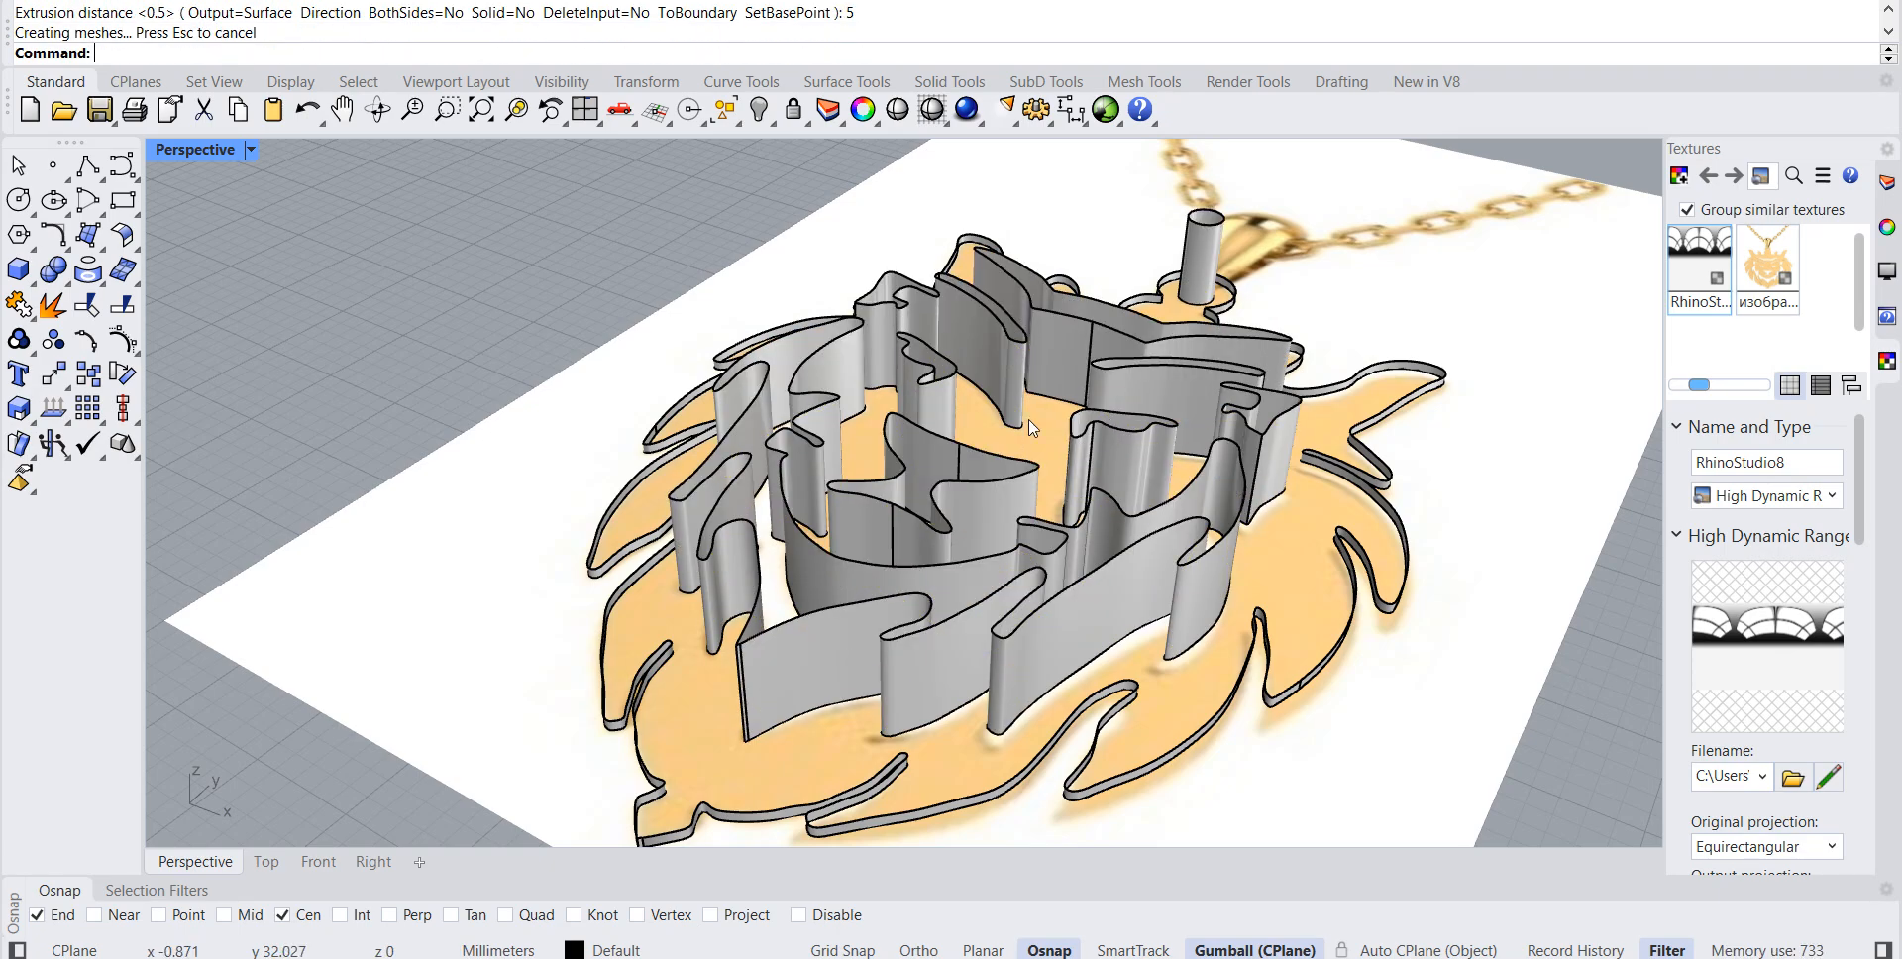
Step: Select the inner opening extrusions and the ring hole cylinder and move them down so they pass through both sides of the outer body
scroll(628, 276, "down", 3)
right_click_drag(604, 256, 731, 324)
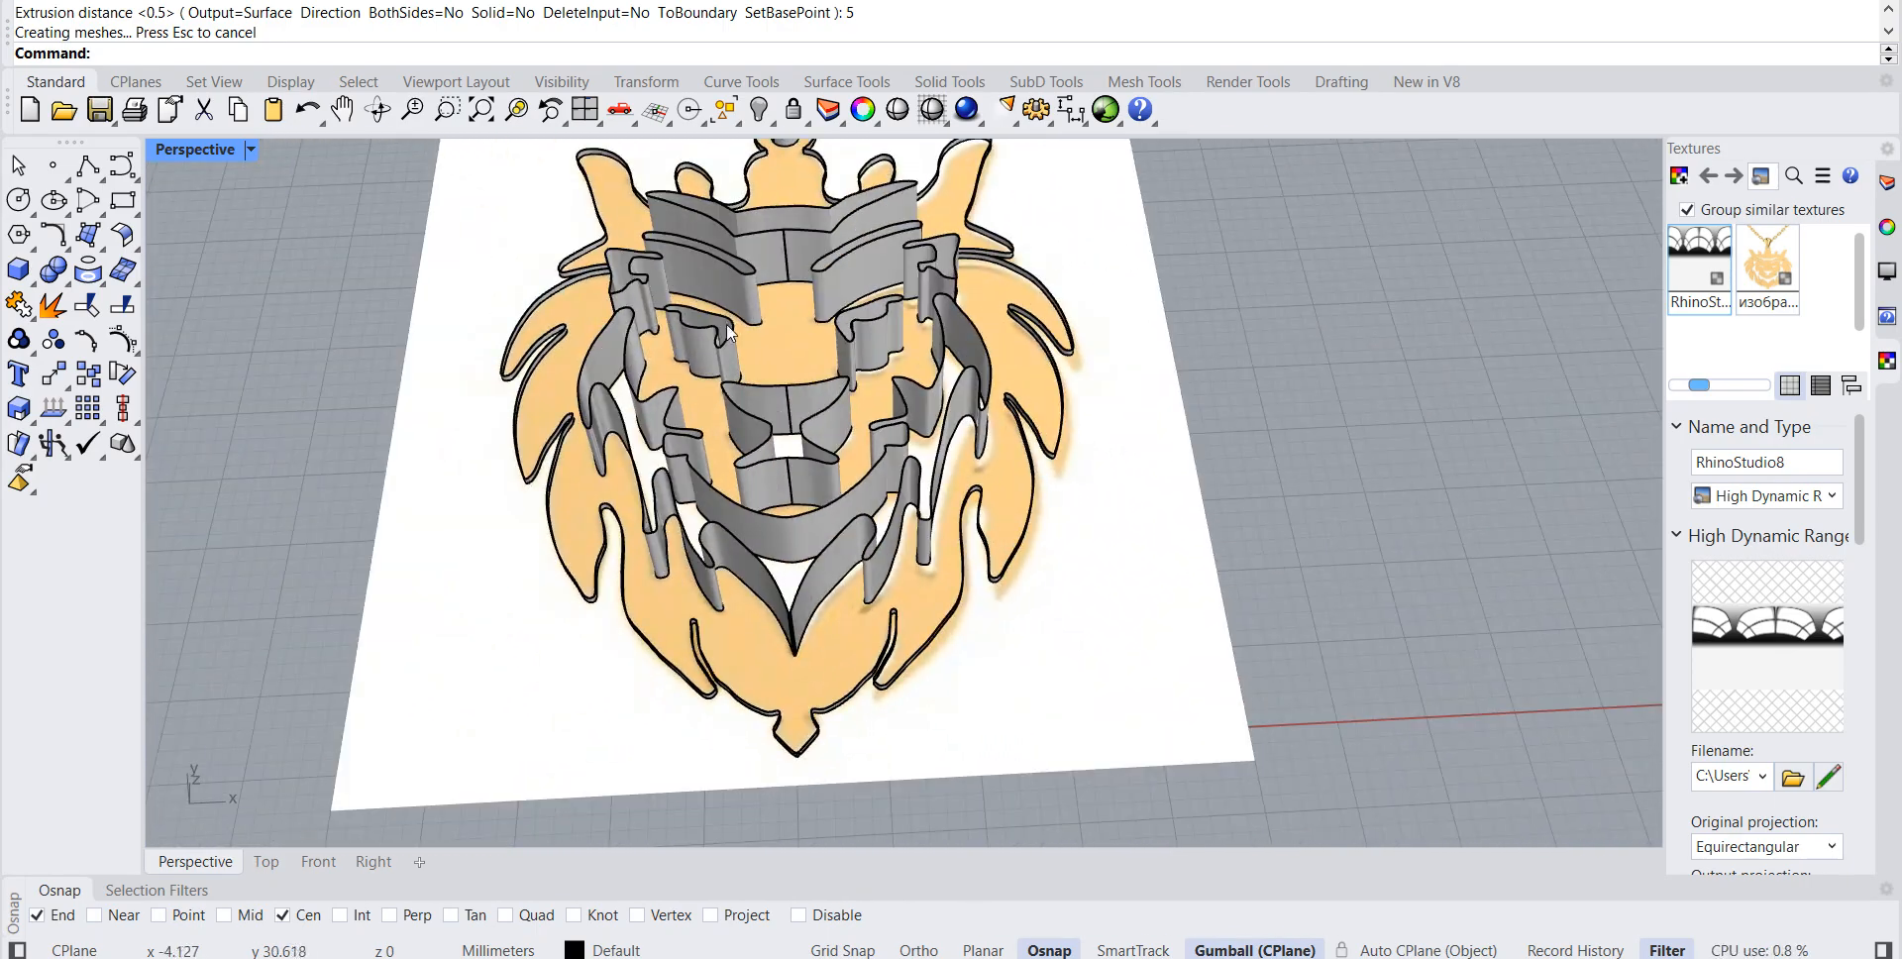
right_click_drag(1270, 467, 1359, 396)
left_click_drag(1302, 422, 907, 589)
left_click_drag(953, 316, 969, 325)
left_click_drag(1361, 439, 900, 503)
right_click_drag(899, 503, 1277, 337)
left_click_drag(661, 392, 662, 425)
left_click(661, 353)
scroll(656, 329, "up", 4)
right_click_drag(733, 319, 200, 434)
scroll(1221, 621, "up", 5)
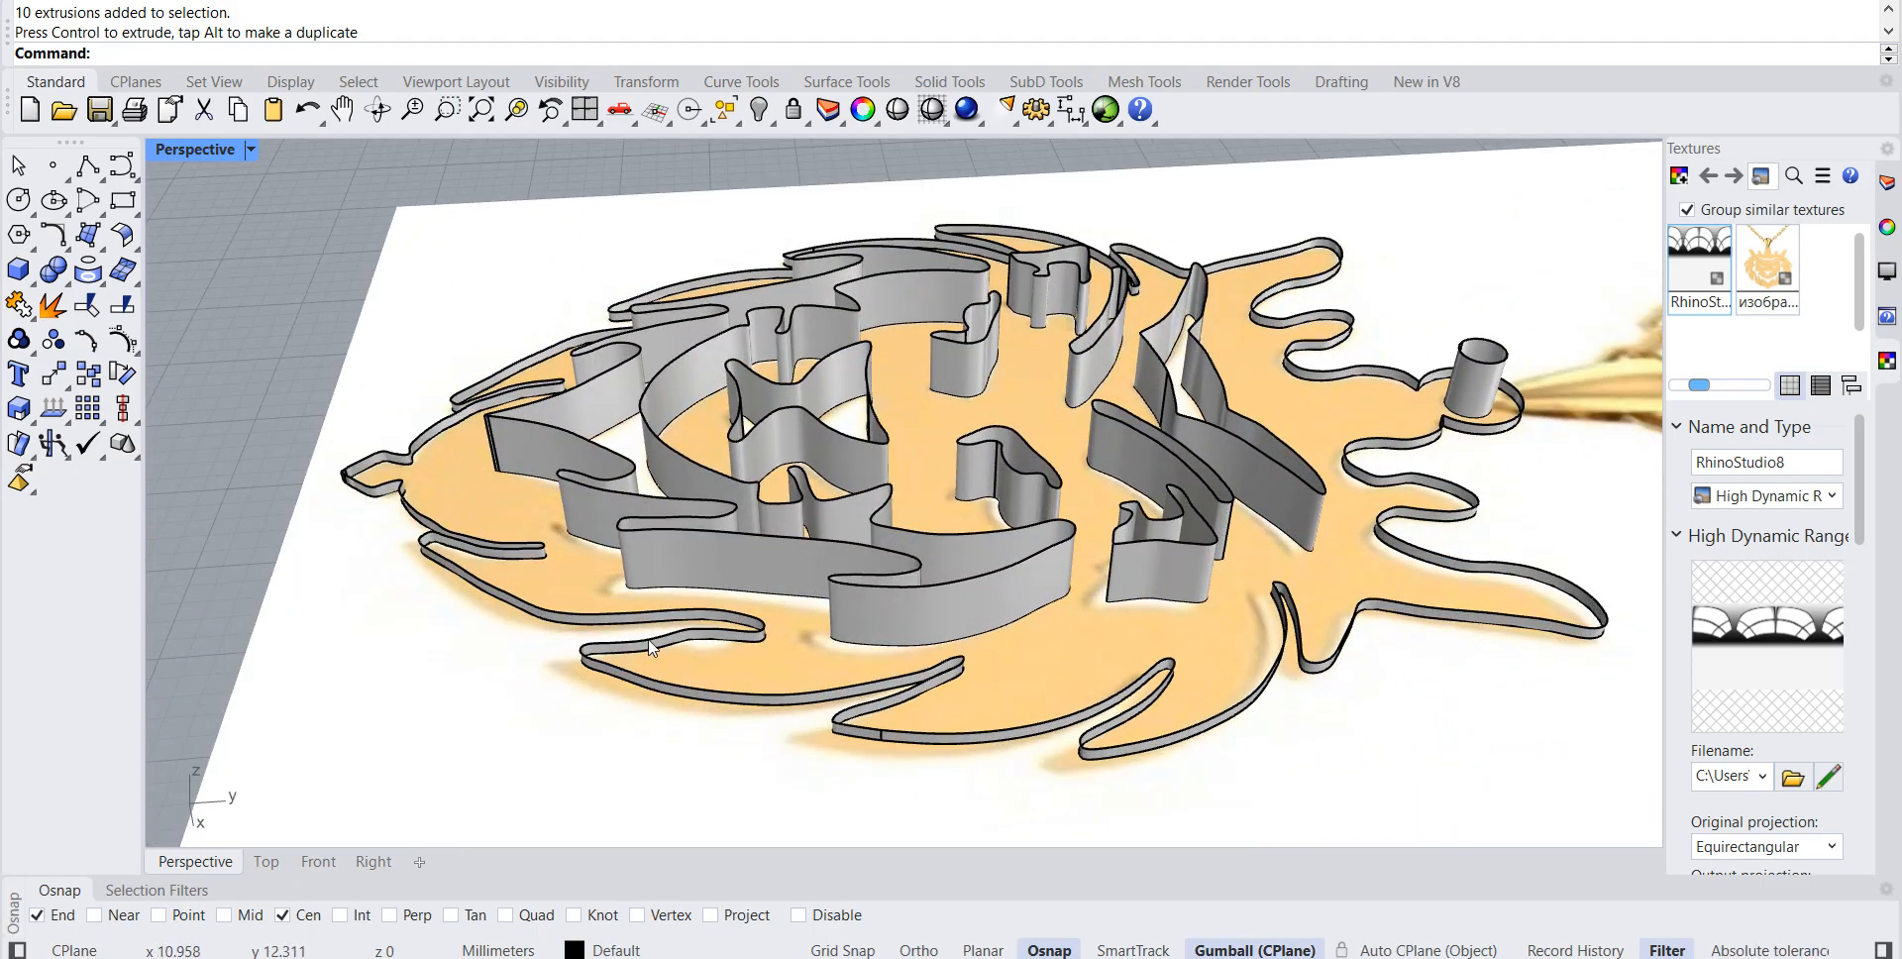
Step: Cap the outer contour's extrusion to make it a closed solid plate
left_click(616, 620)
left_click(241, 472)
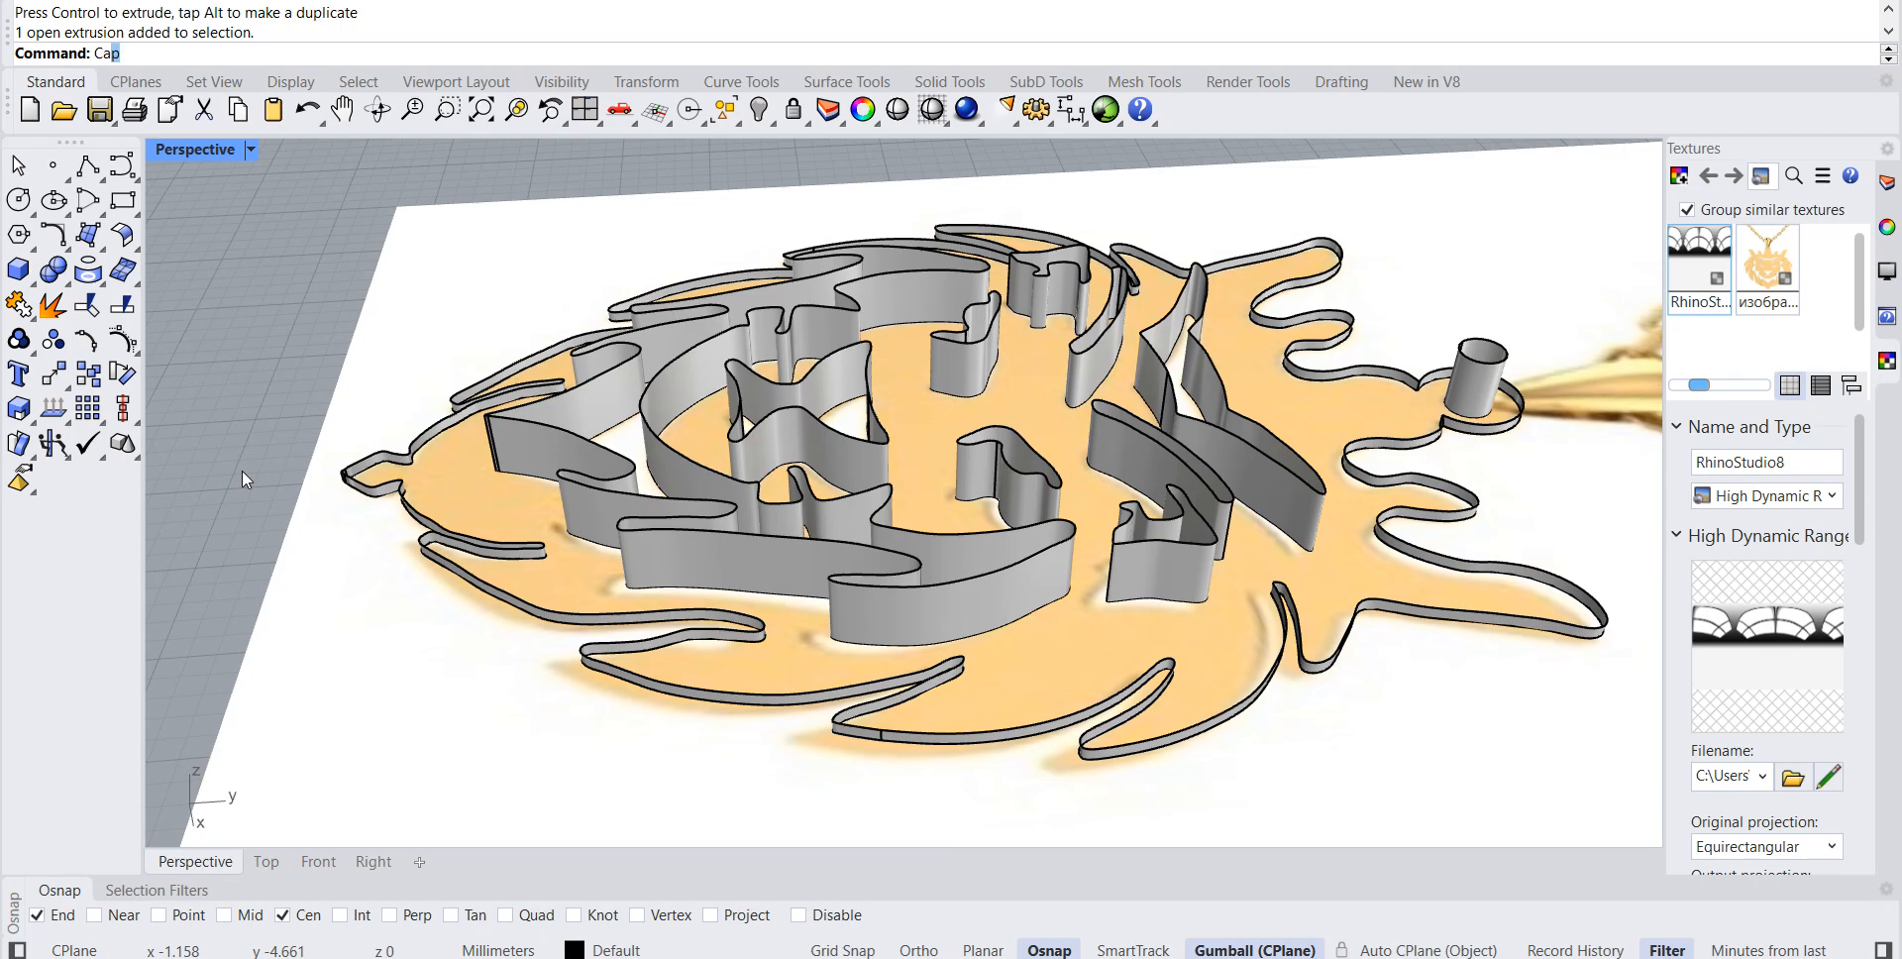
type("Cap")
key("Return")
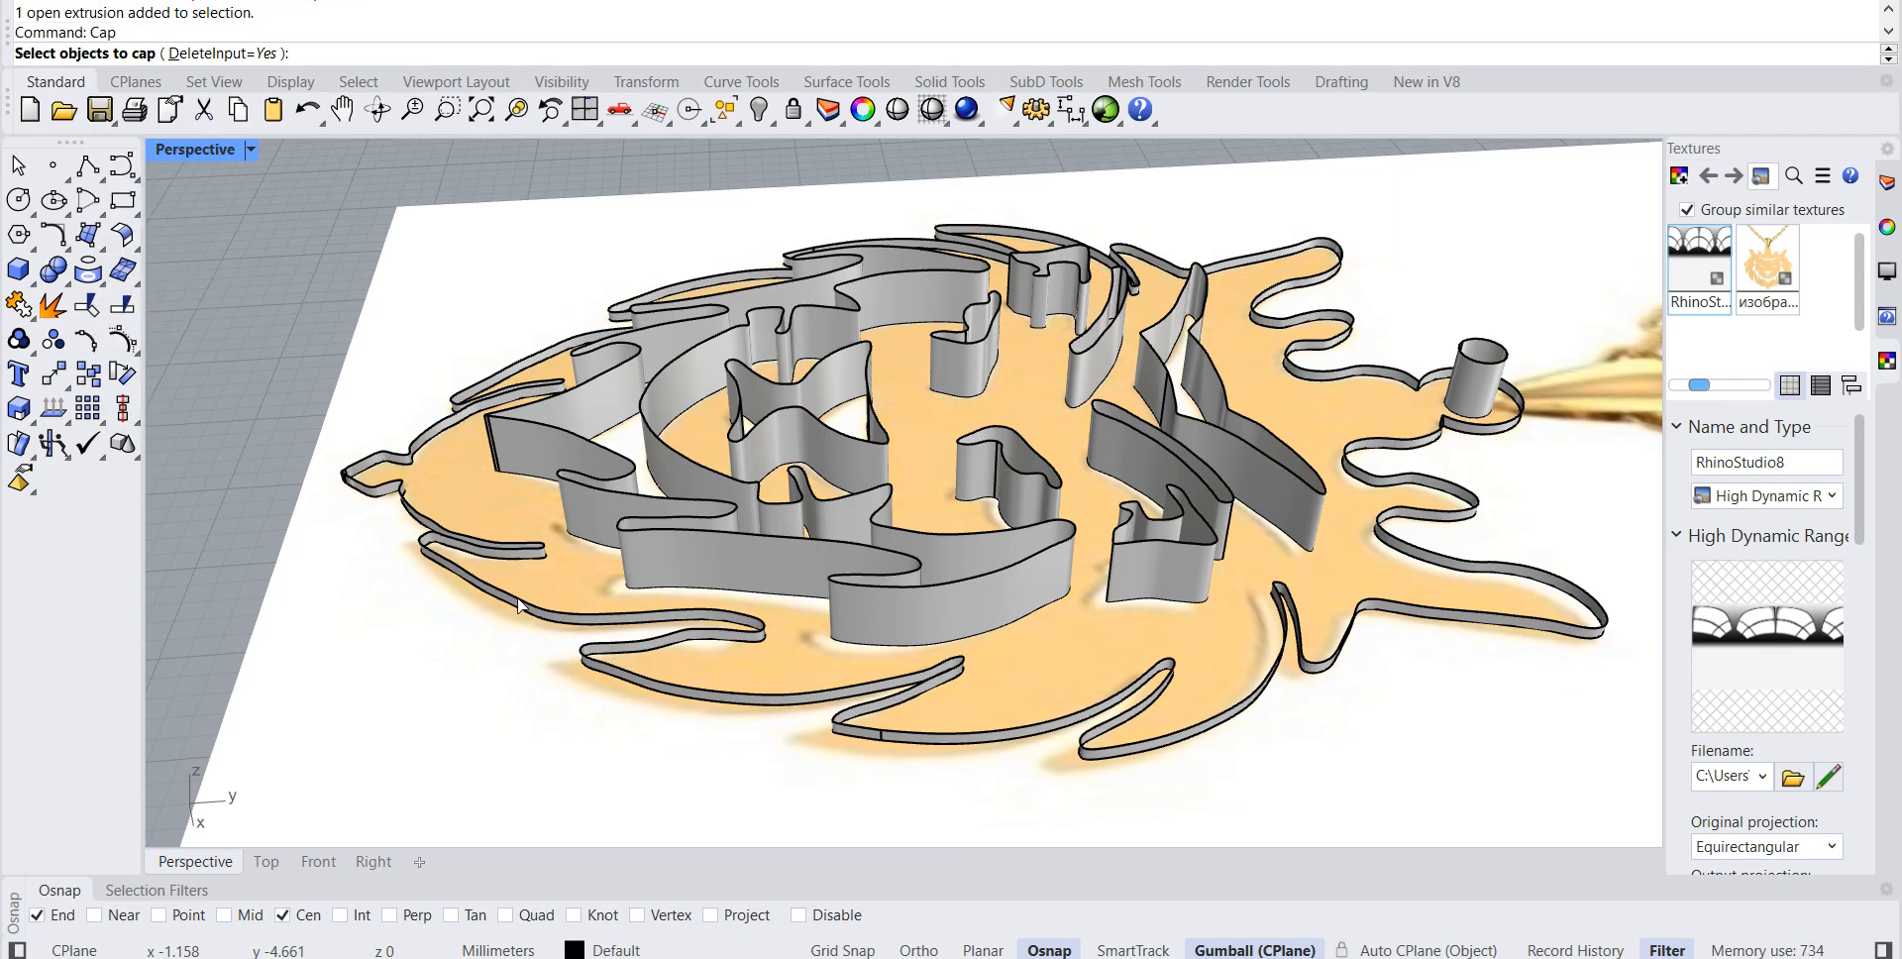
left_click(488, 594)
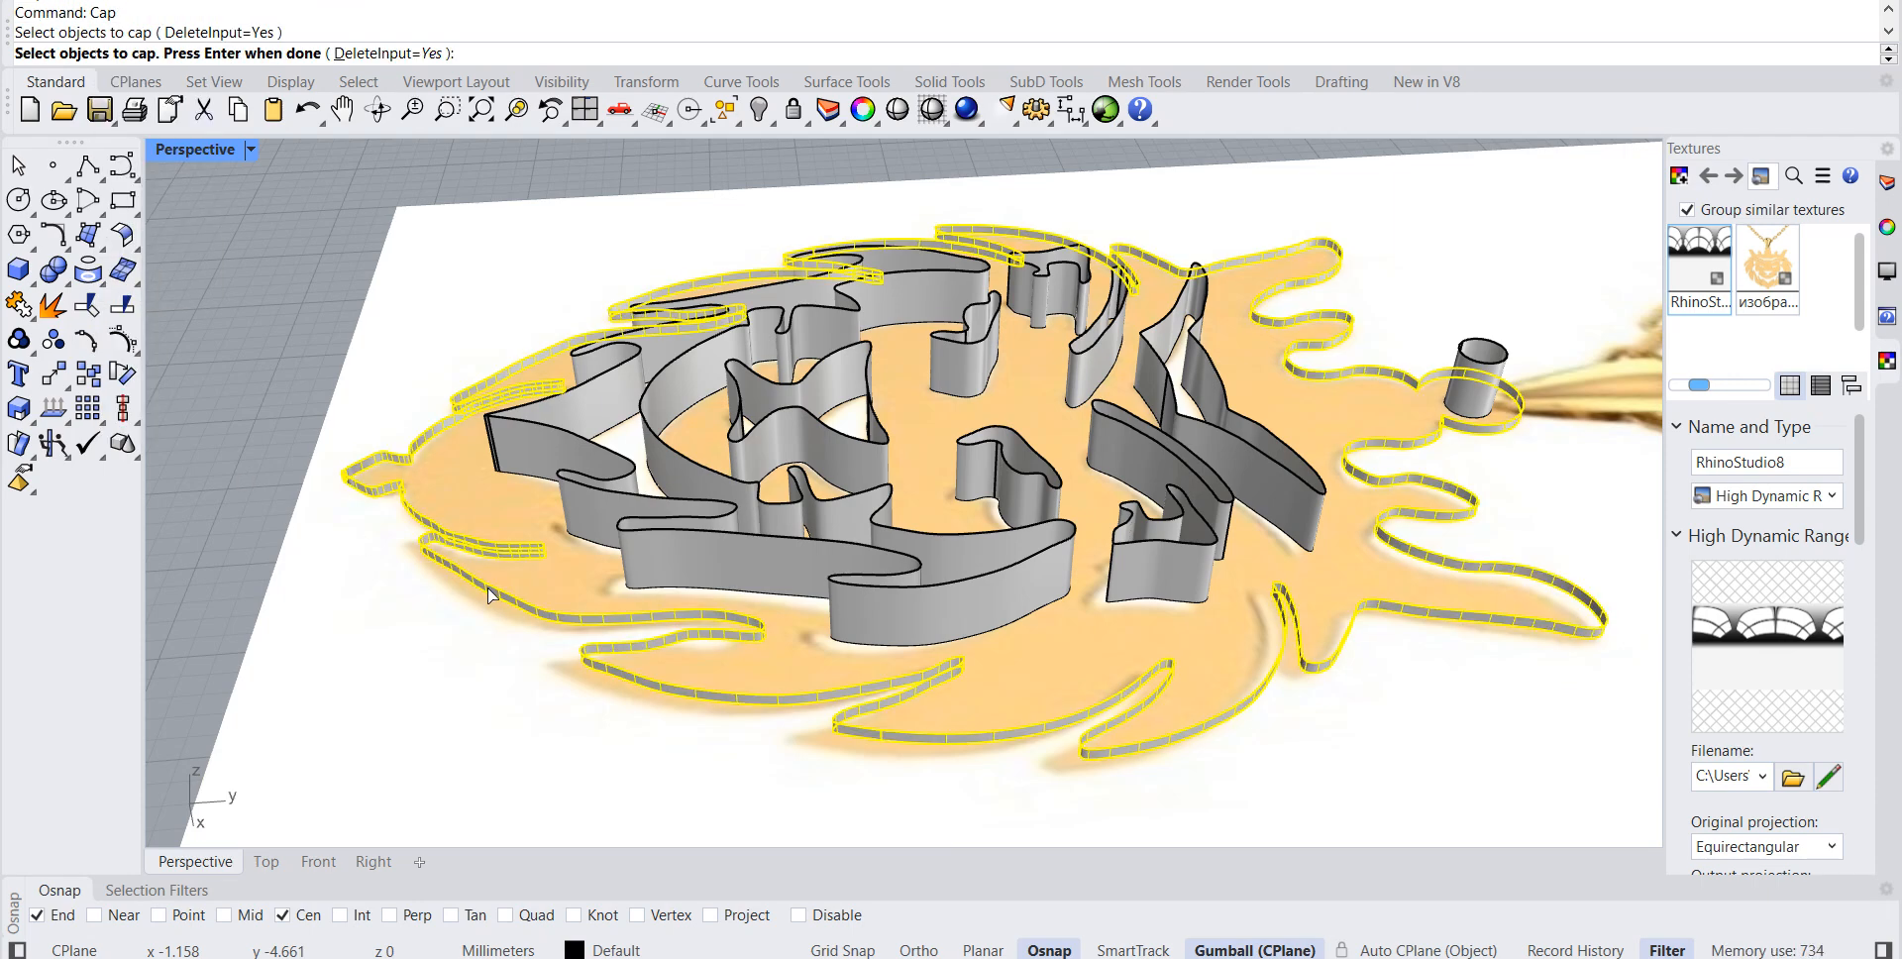
key("Return")
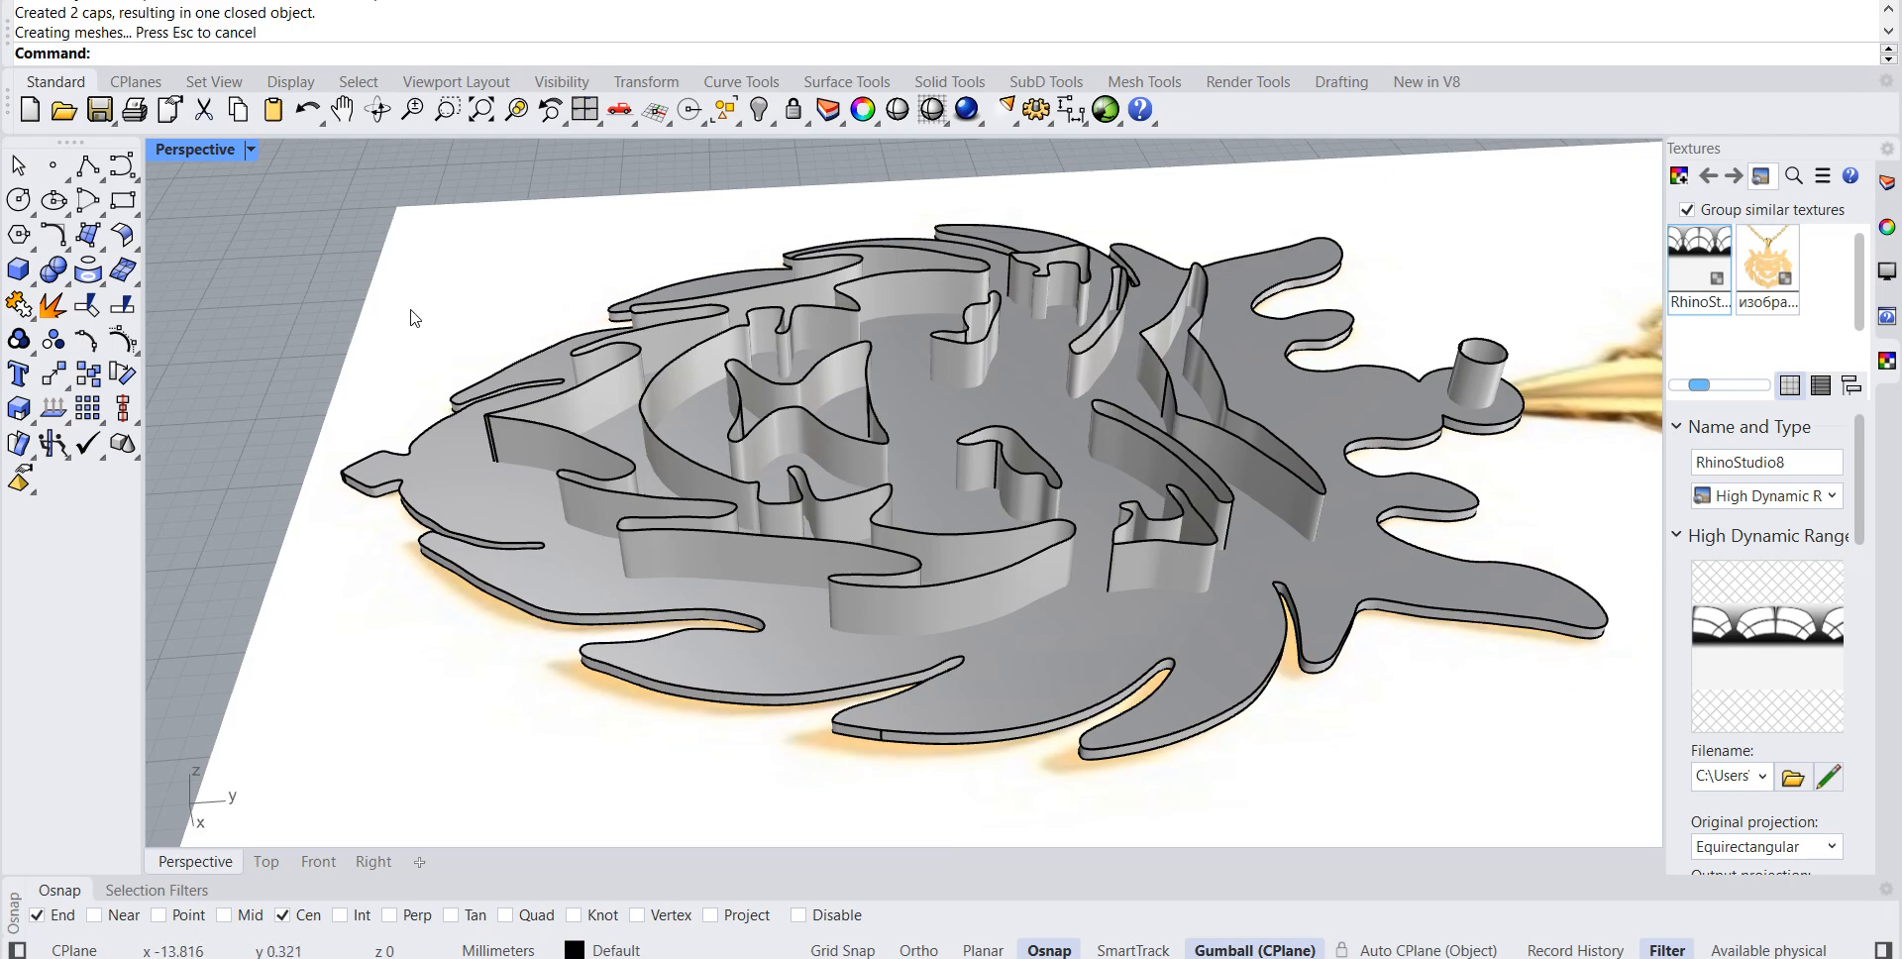
Step: Cap all inner opening extrusions and the ring hole cylinder to make them closed solids
type("Cap")
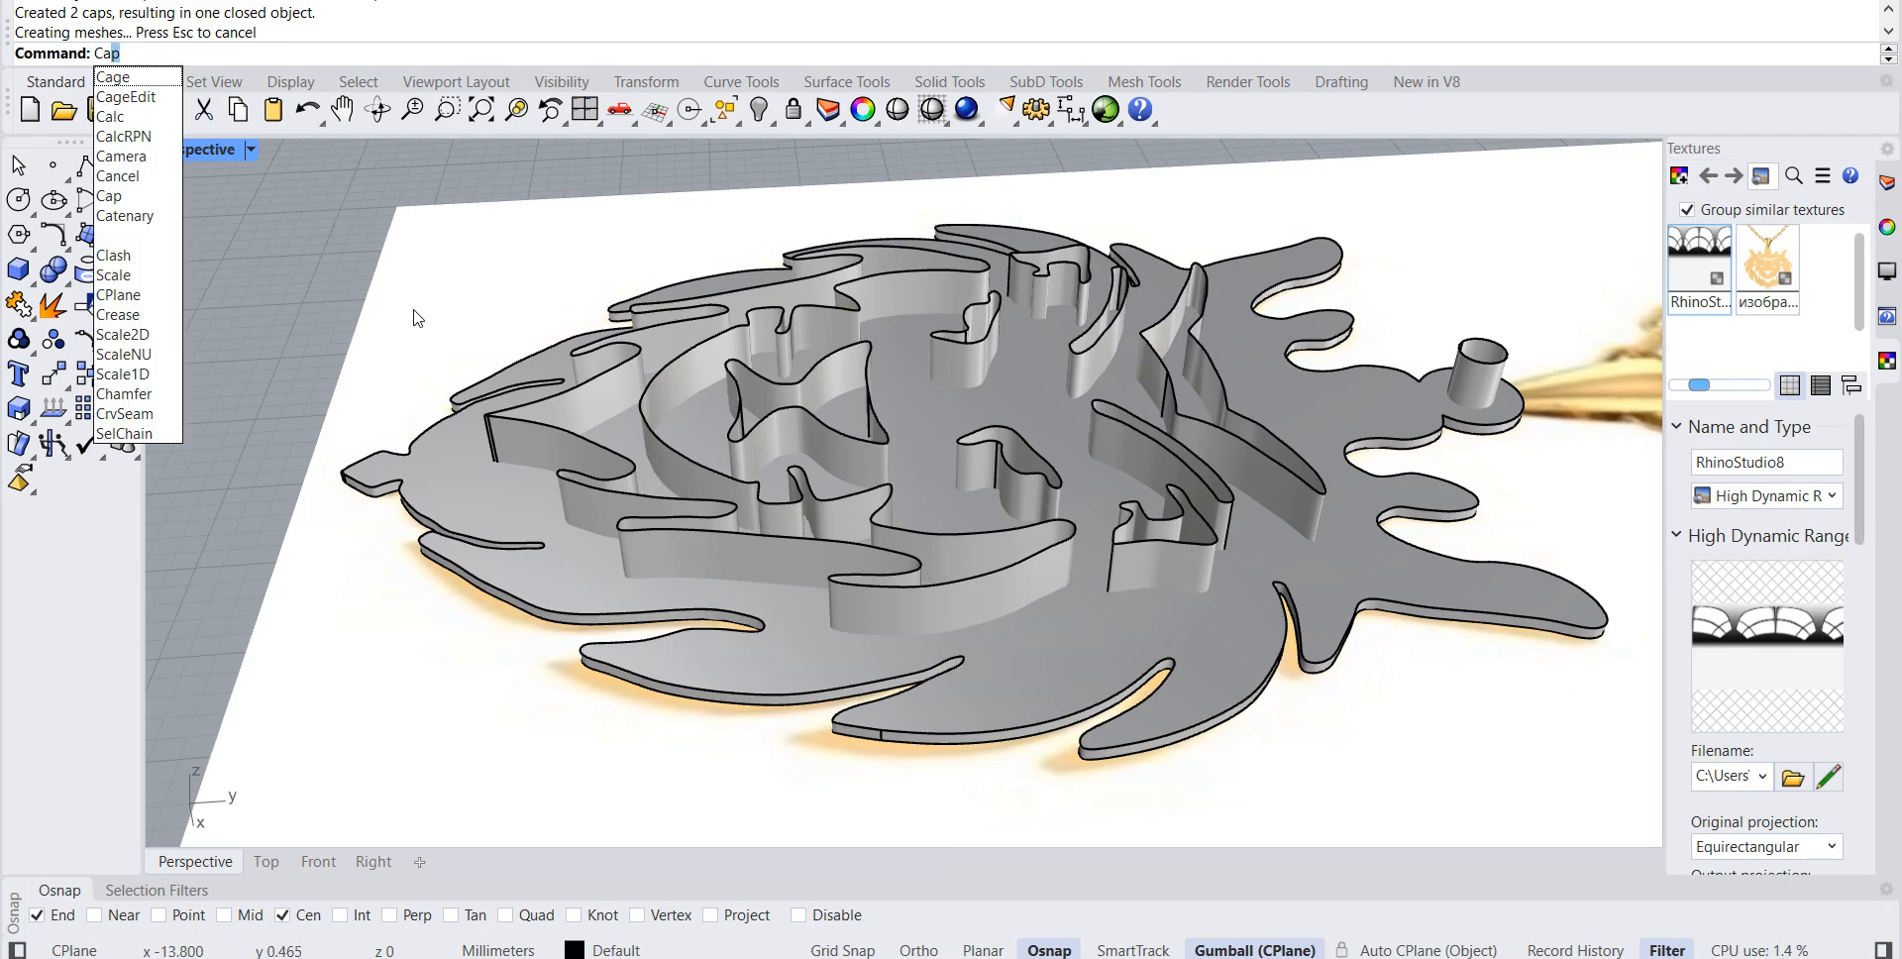
key("Return")
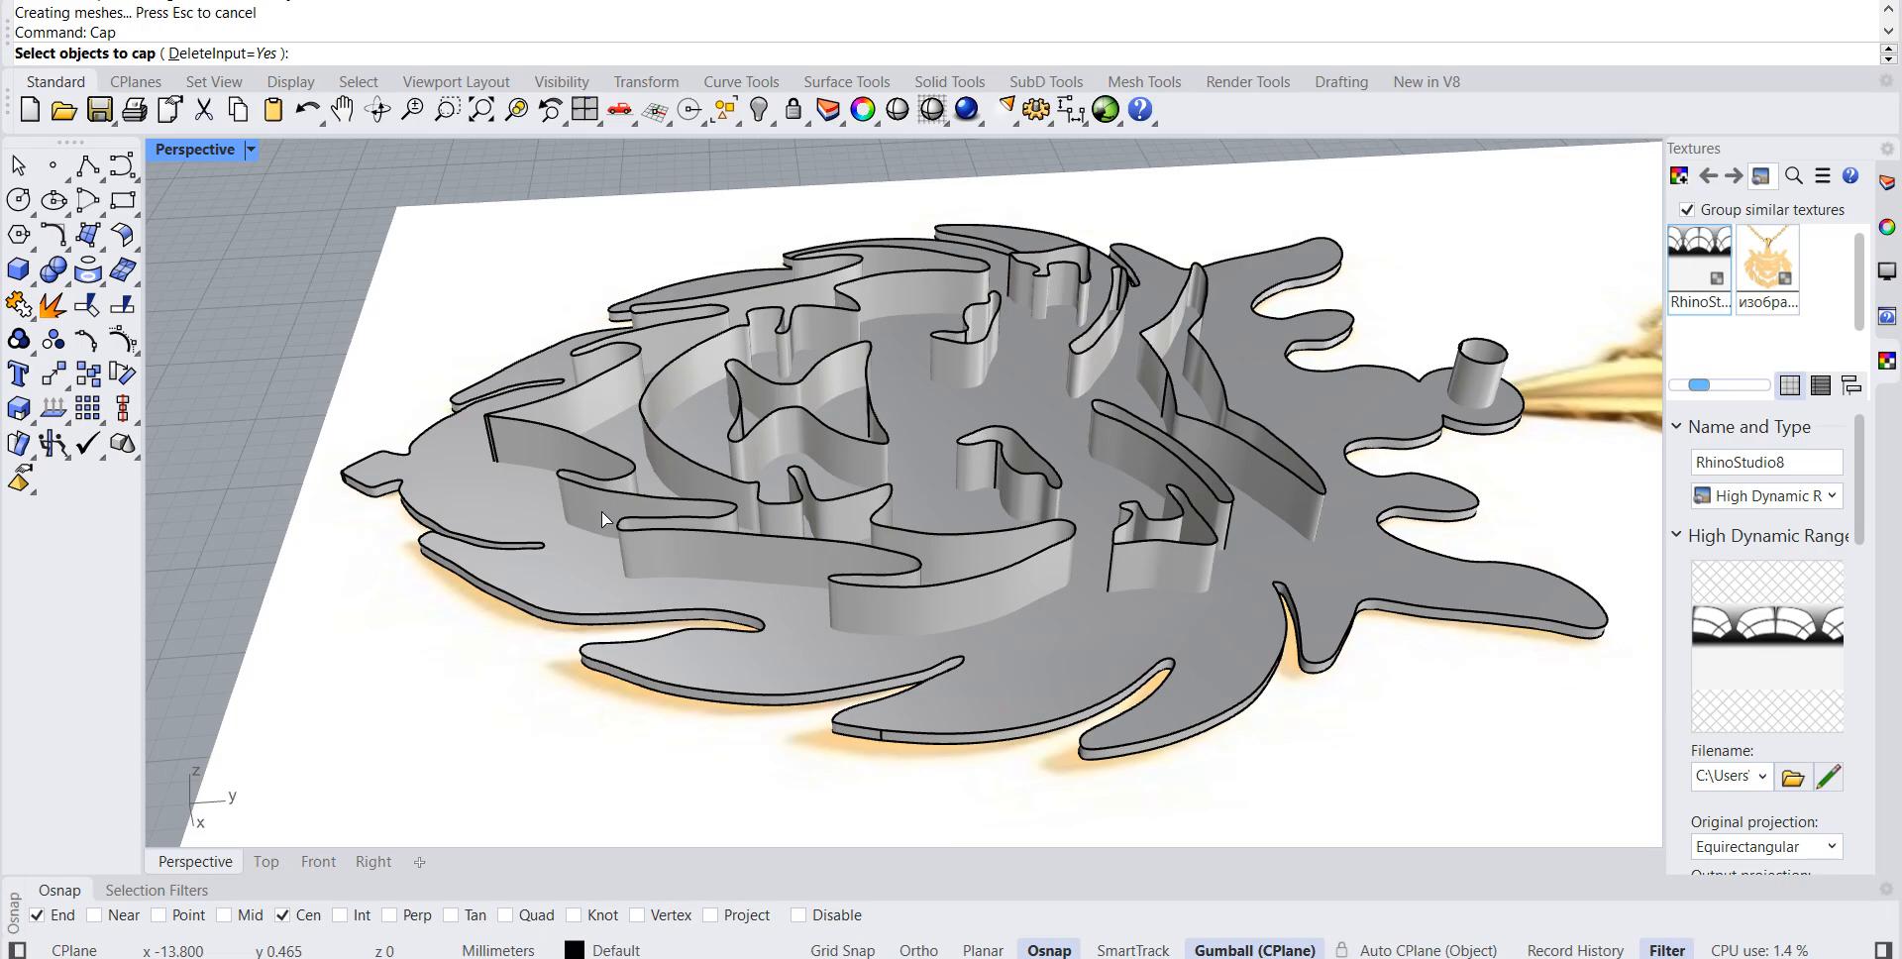
left_click(602, 511)
right_click_drag(684, 470, 667, 348)
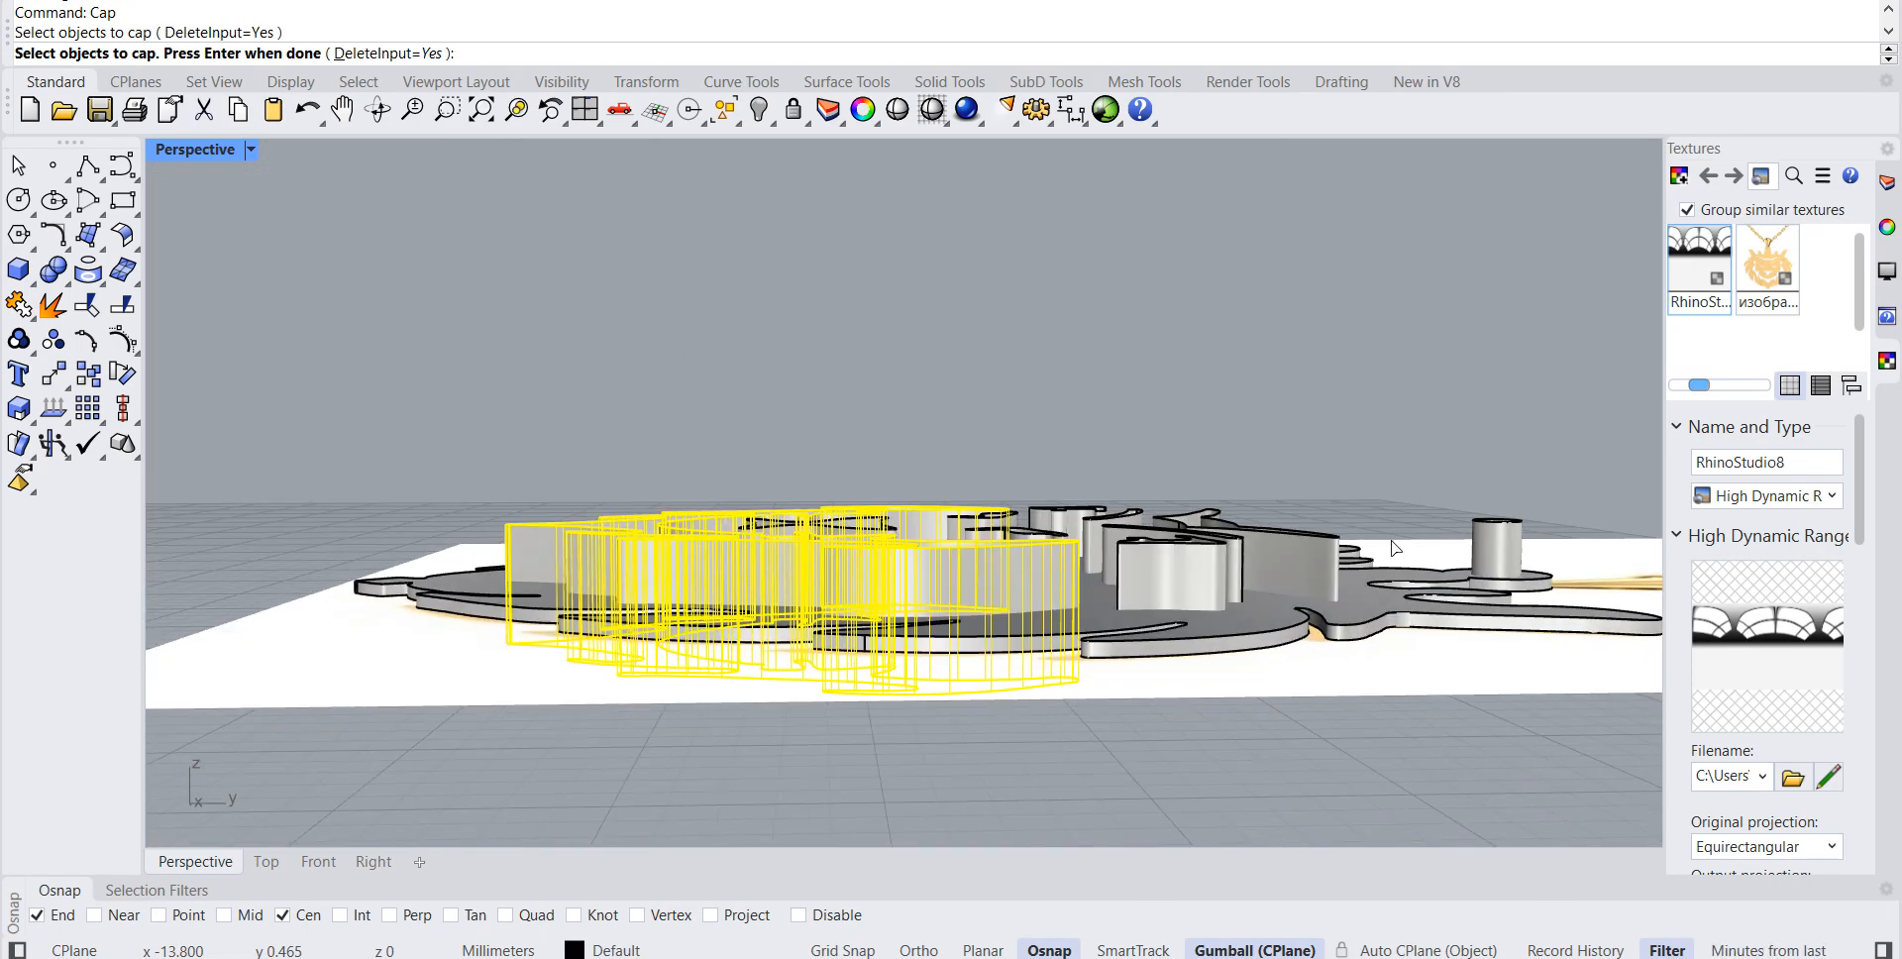
left_click(1503, 555)
left_click(1243, 548)
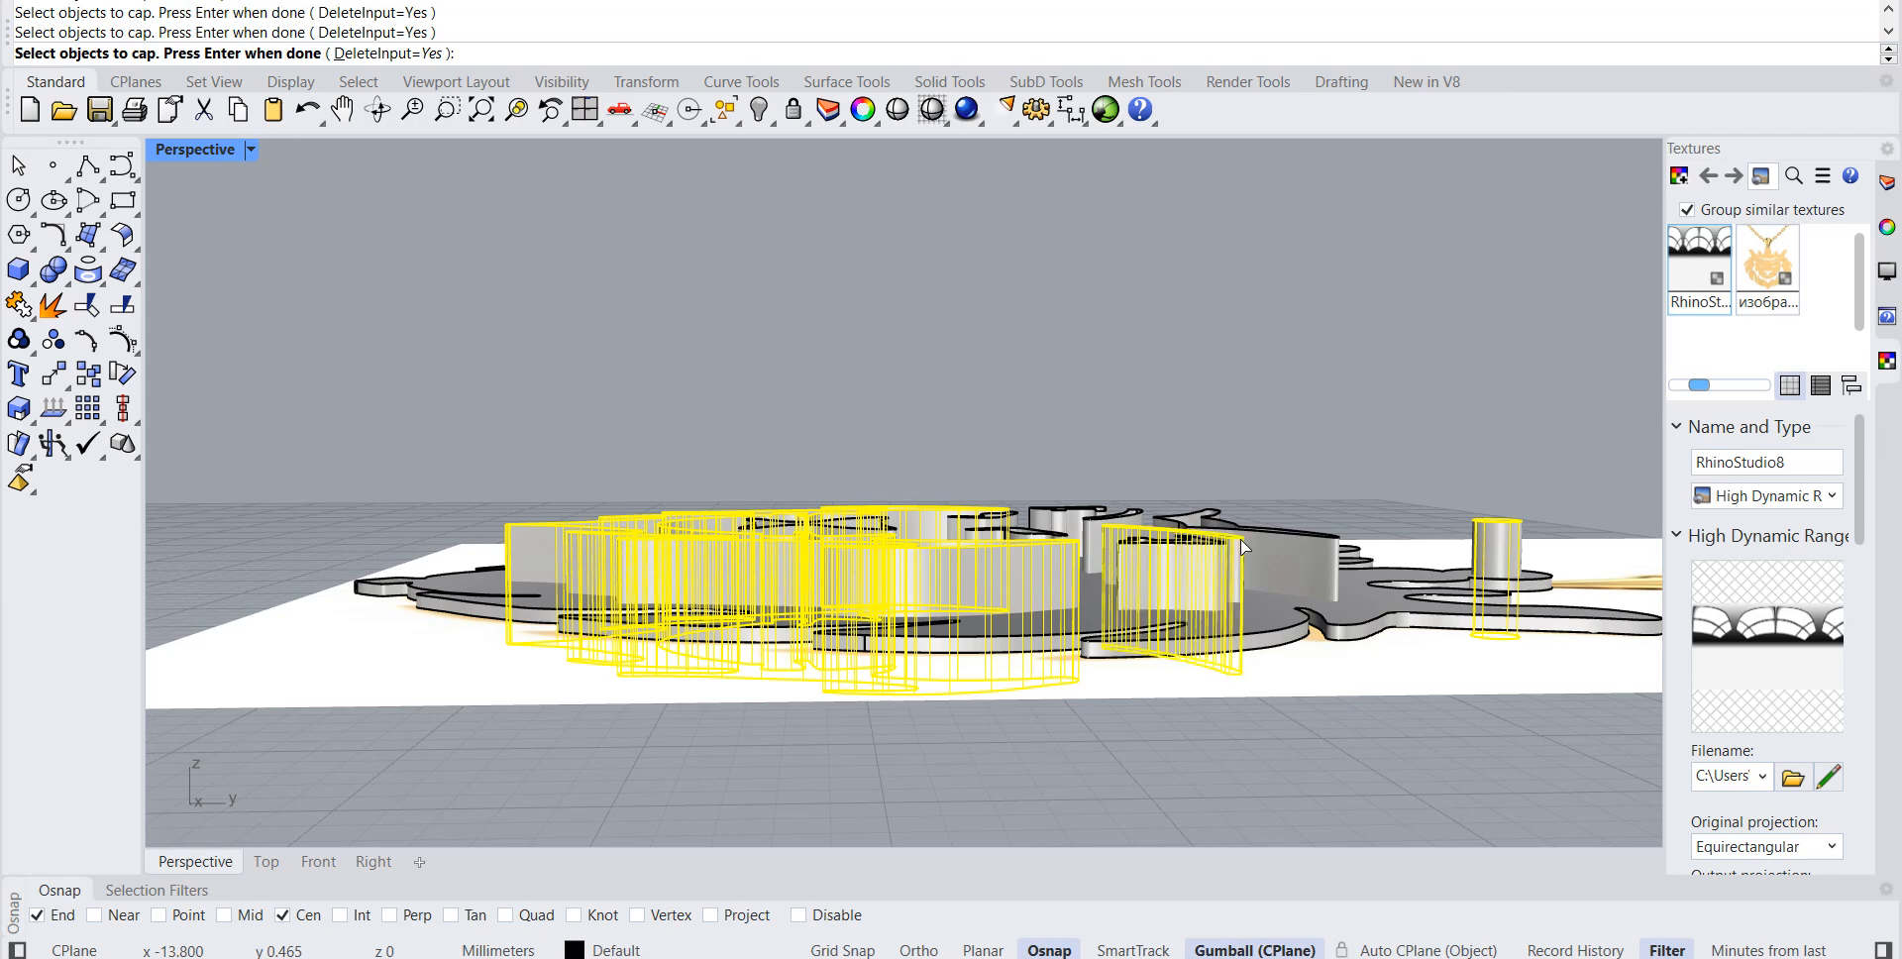
left_click(1260, 526)
right_click_drag(1226, 504, 1149, 441)
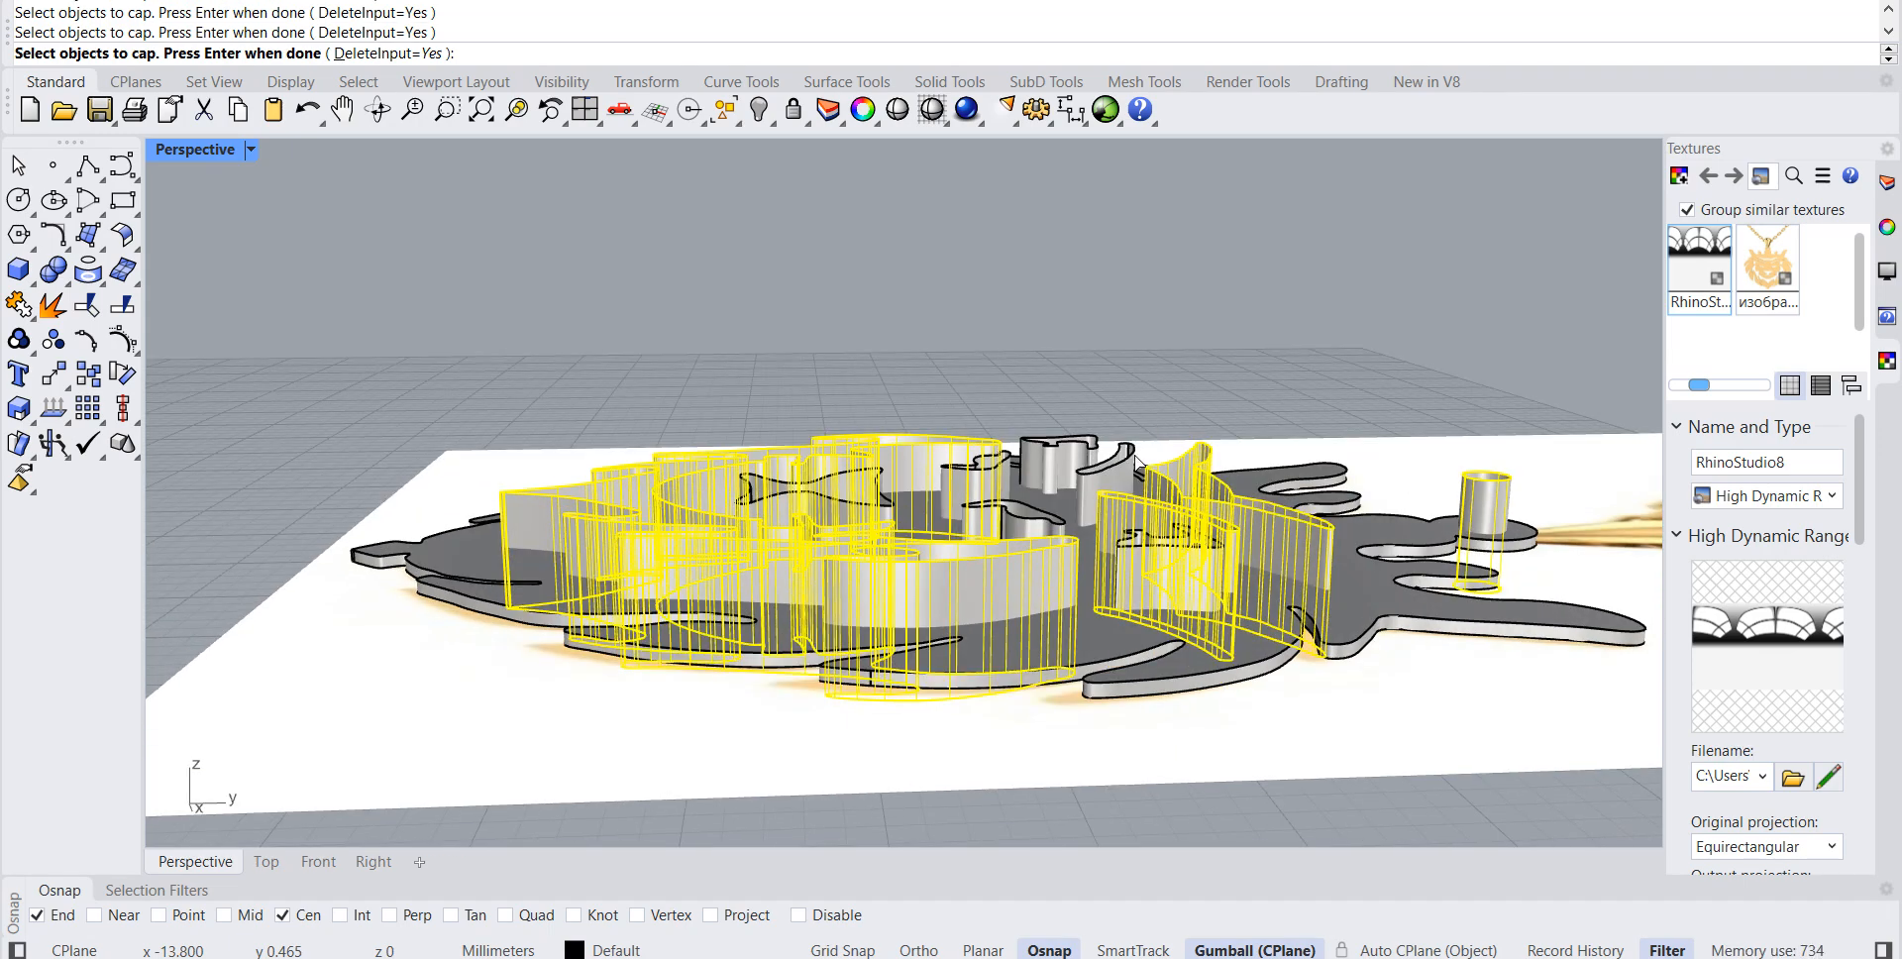
left_click(1130, 459)
right_click_drag(1109, 366, 1118, 555)
left_click(1121, 529)
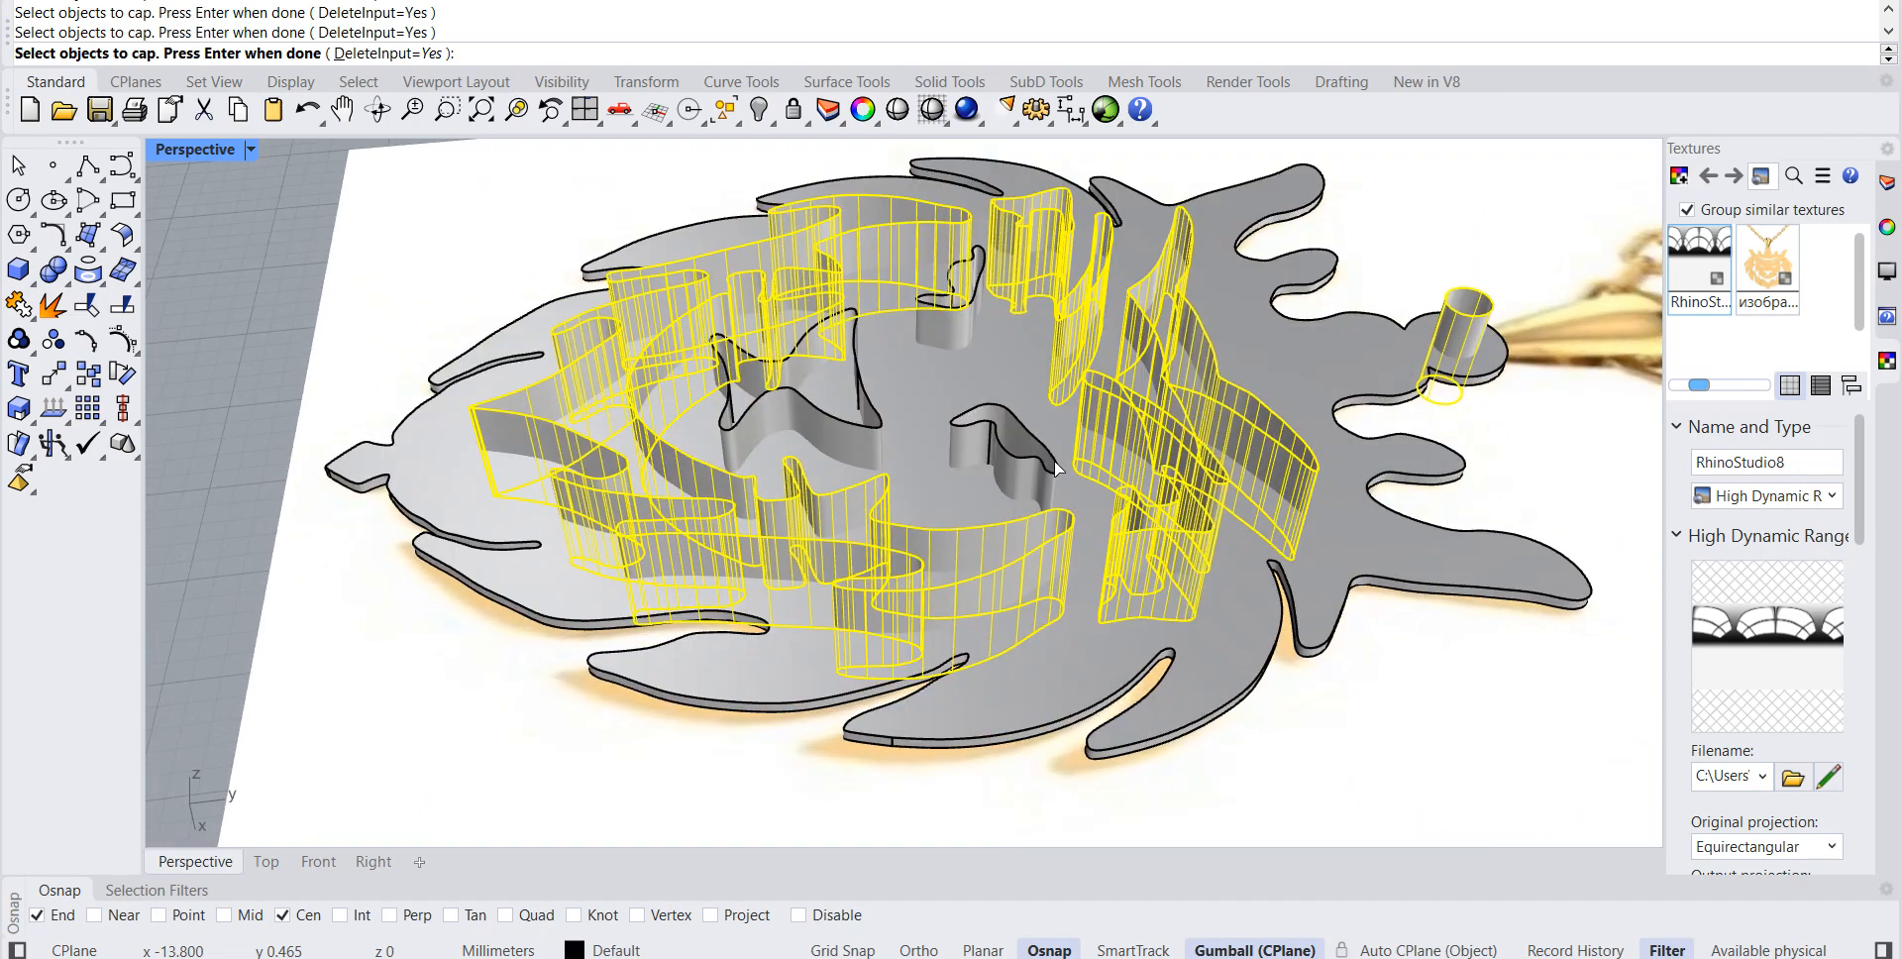
left_click(1058, 467)
left_click(873, 414)
left_click(949, 315)
scroll(931, 311, "down", 6)
right_click_drag(931, 311, 1133, 225)
key("Return")
Step: Subtract all inner opening solids and the ring hole cylinder from the lion pendant plate with BooleanDifference
scroll(934, 450, "up", 5)
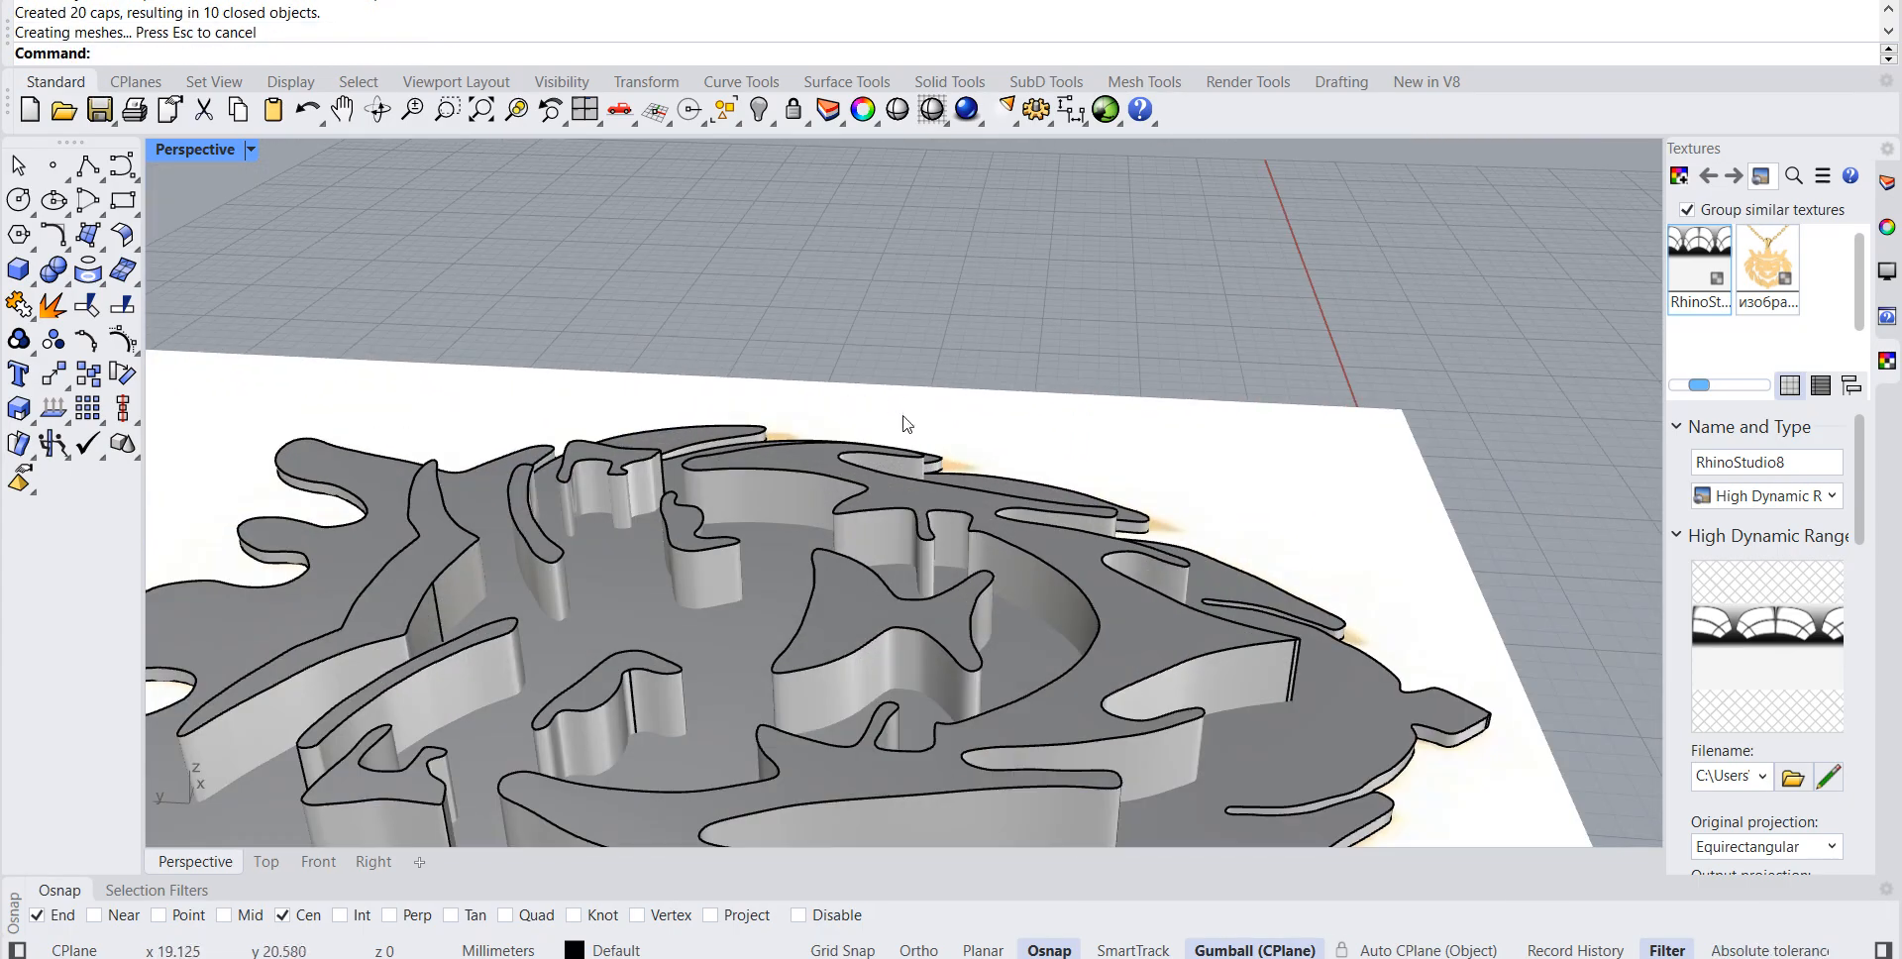
scroll(900, 357, "down", 5)
right_click_drag(892, 299, 648, 307)
type("BooleanDifference")
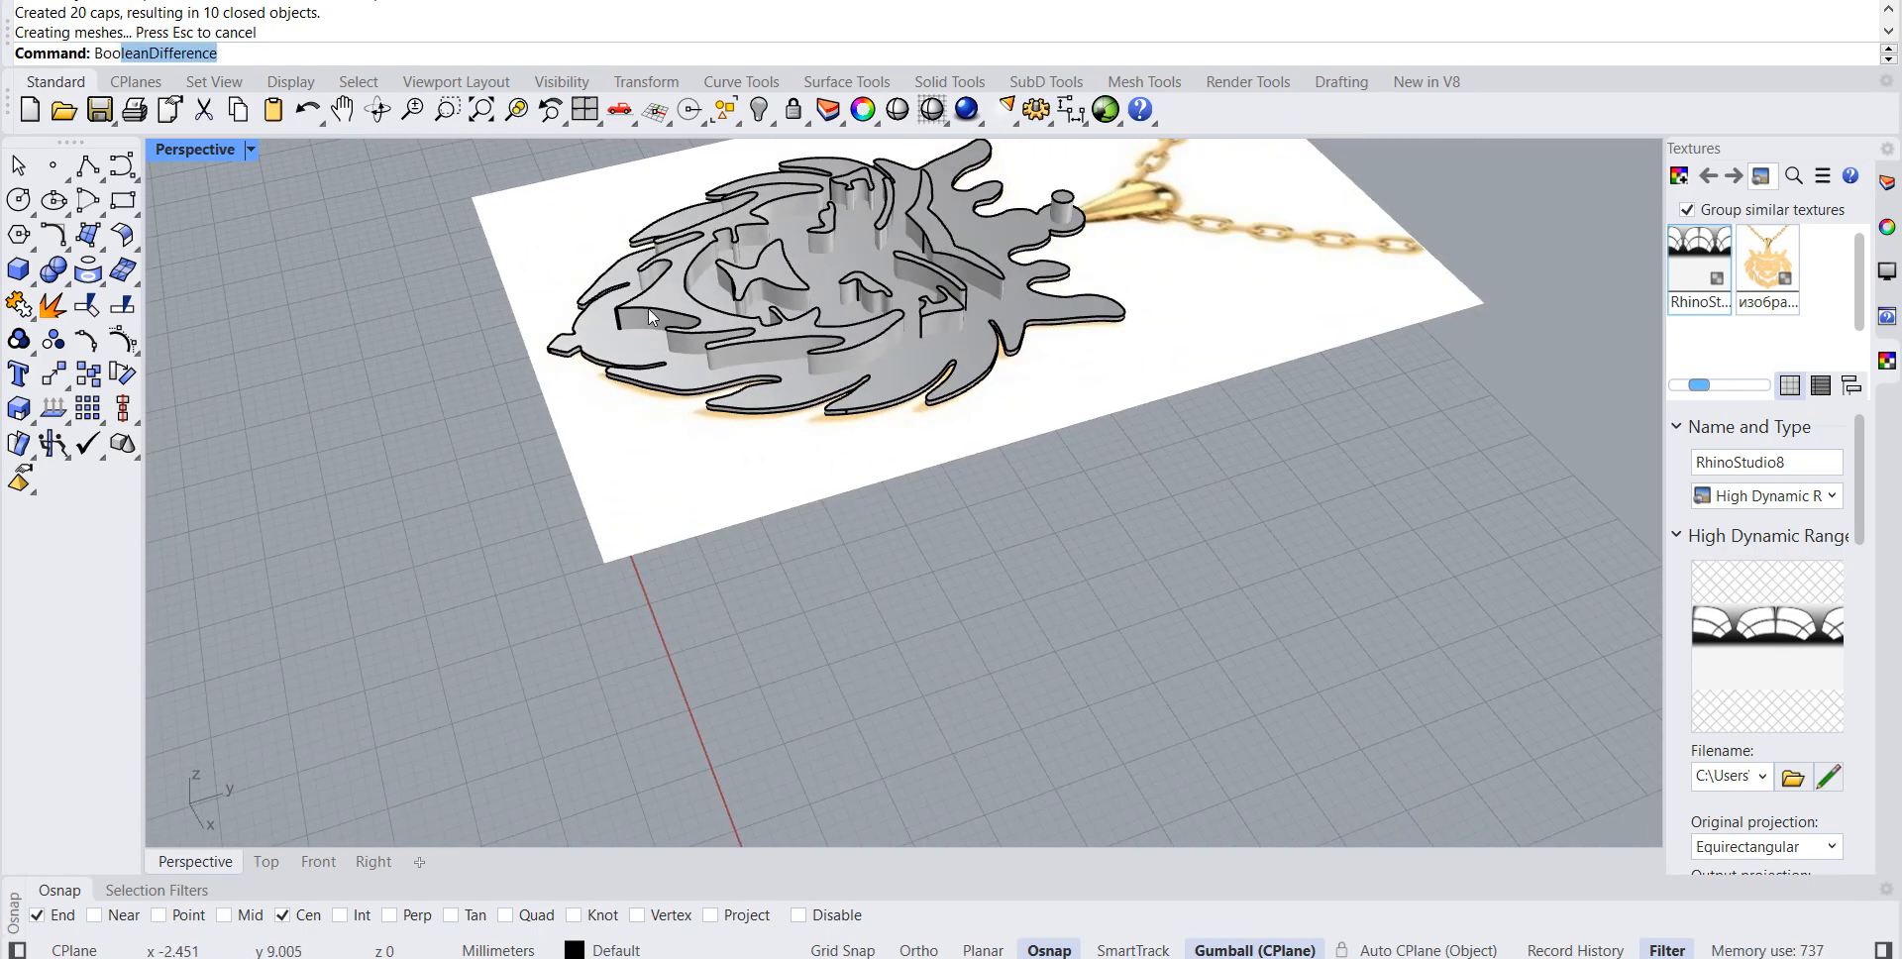
key("Return")
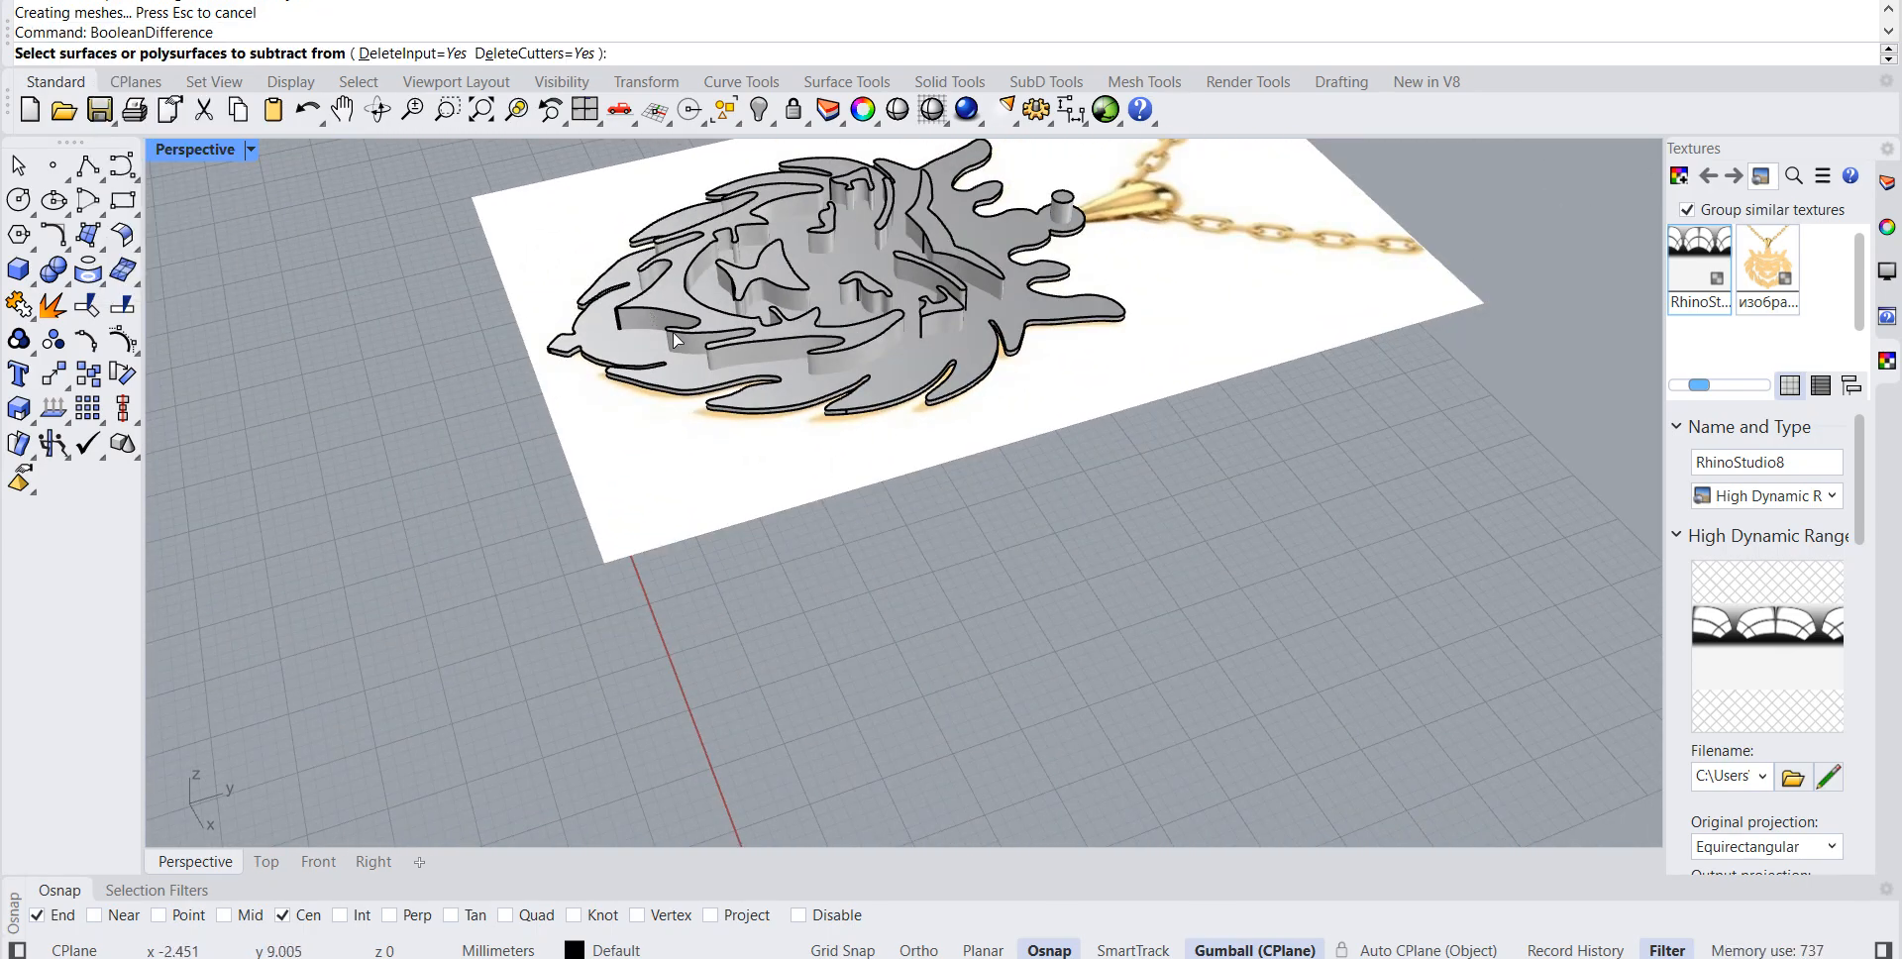
left_click(913, 358)
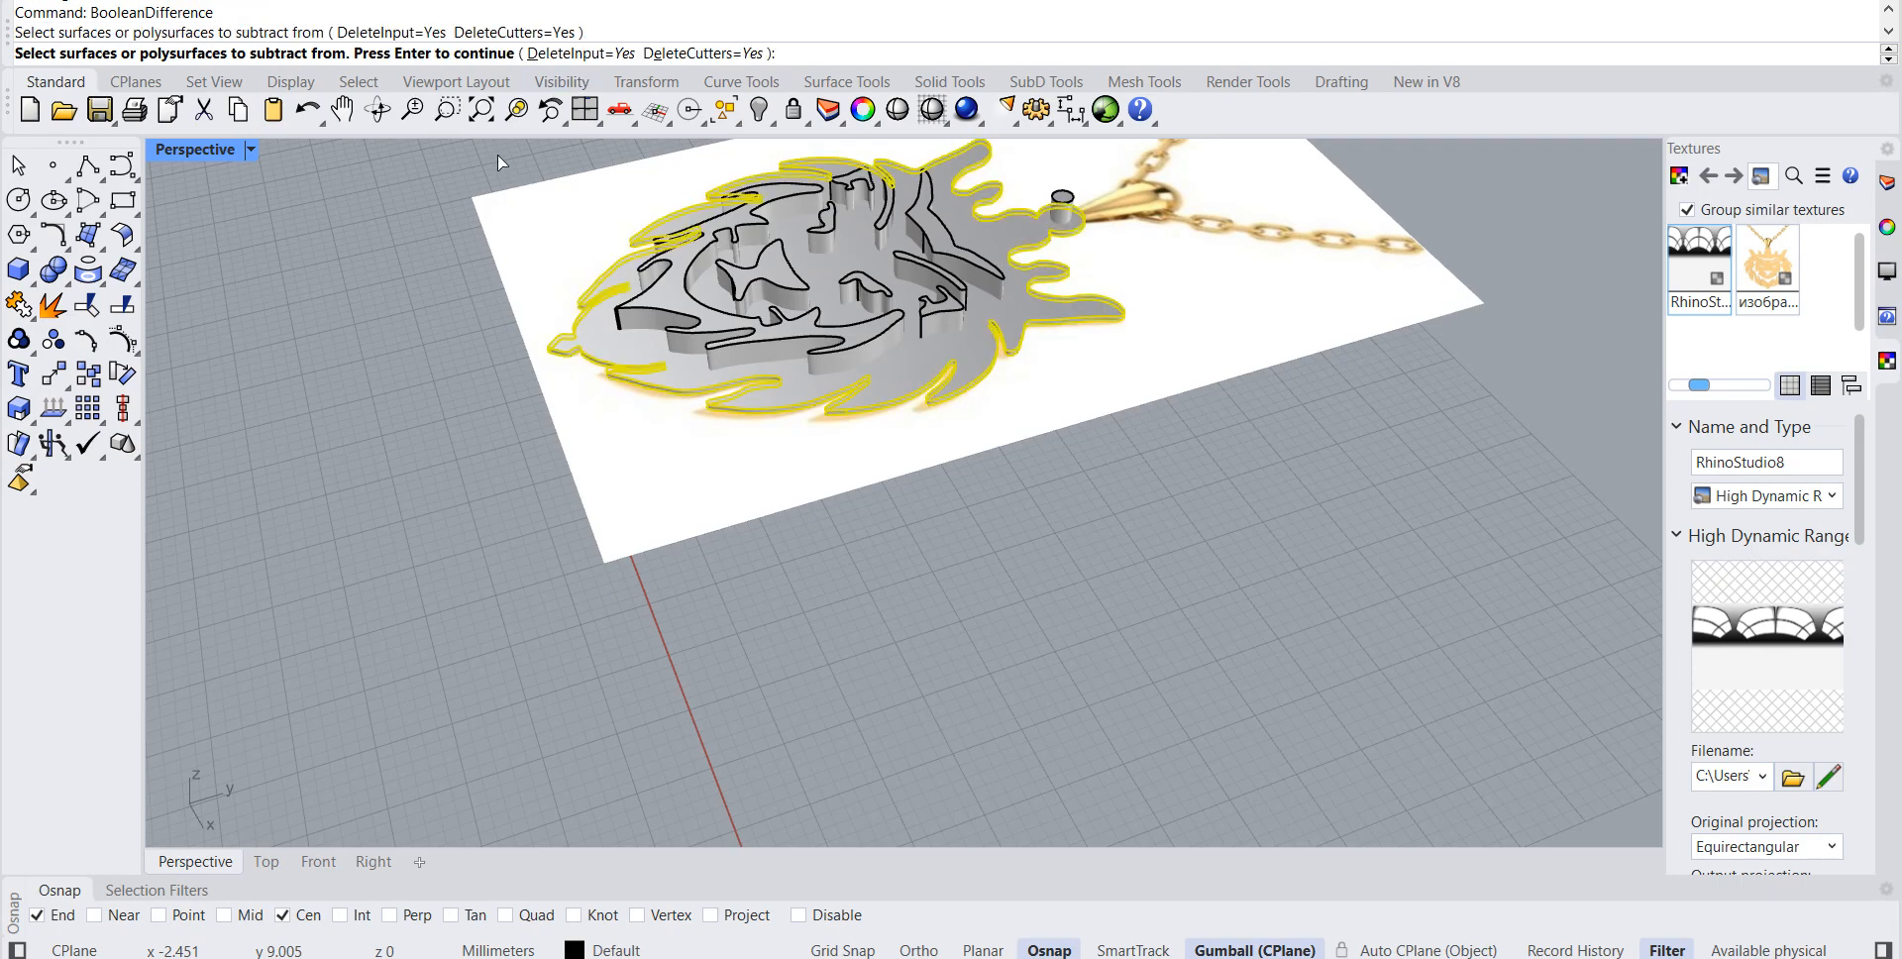
scroll(459, 187, "up", 5)
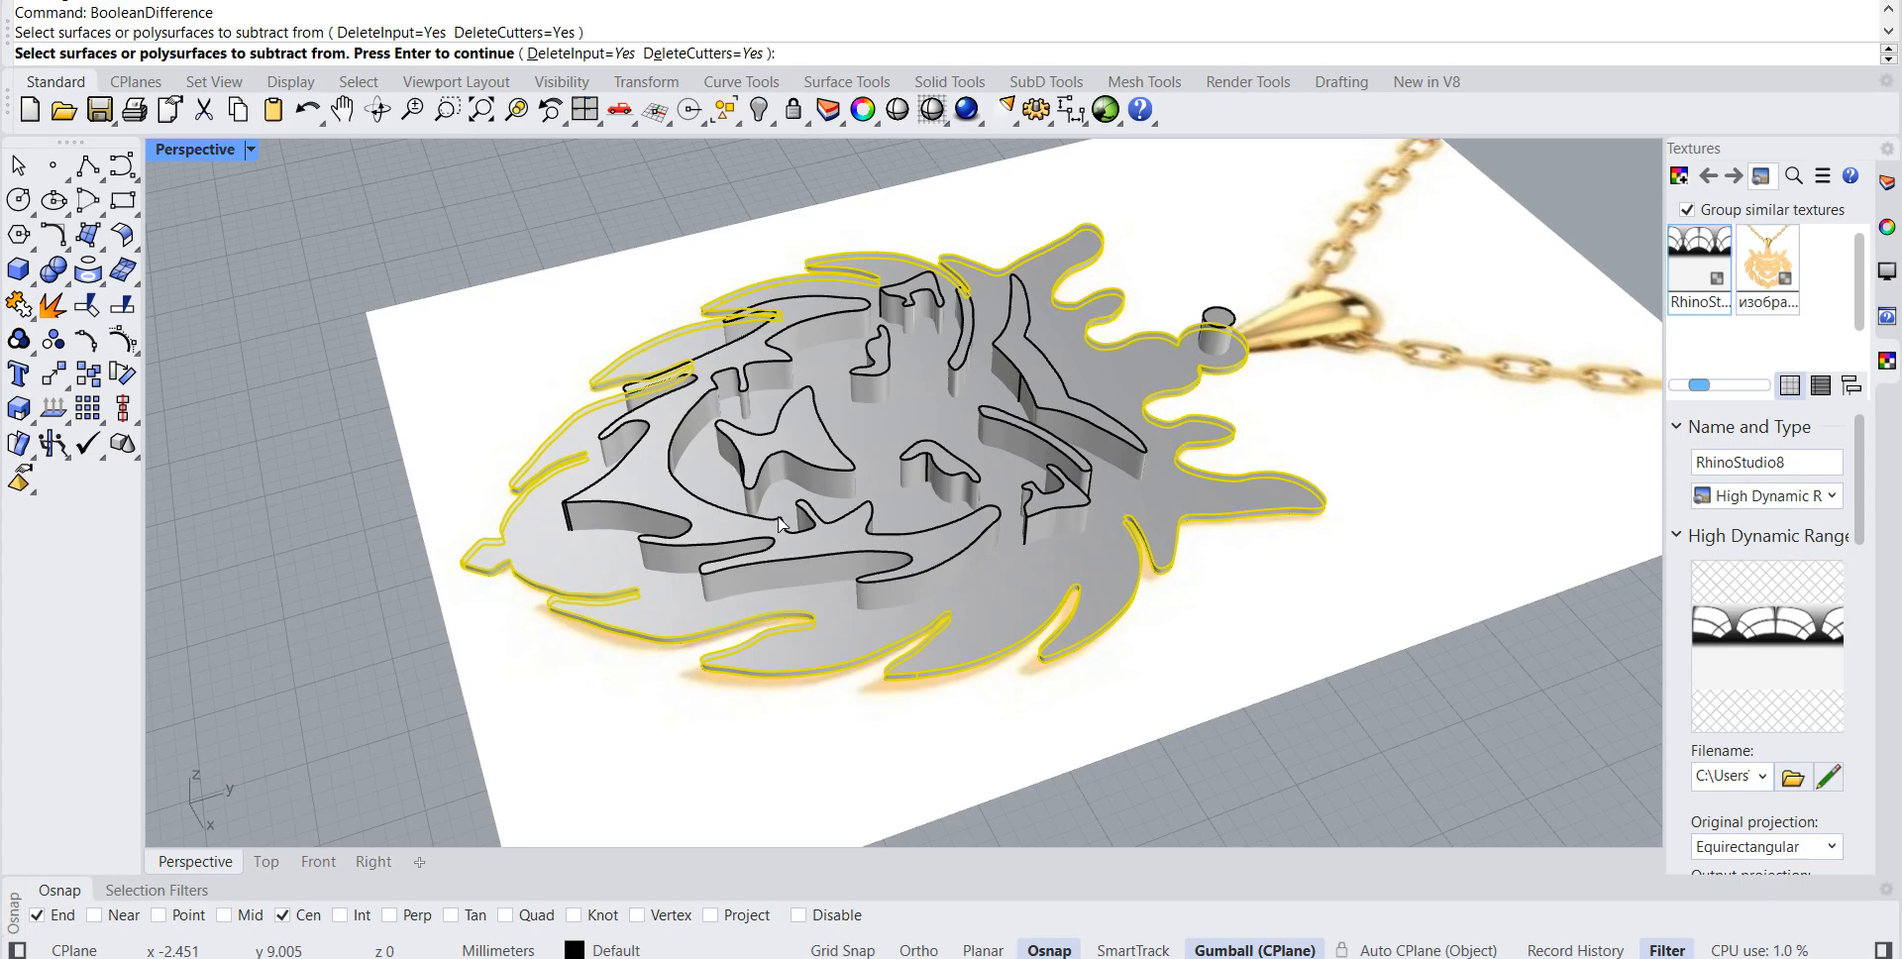
key("Return")
left_click(692, 537)
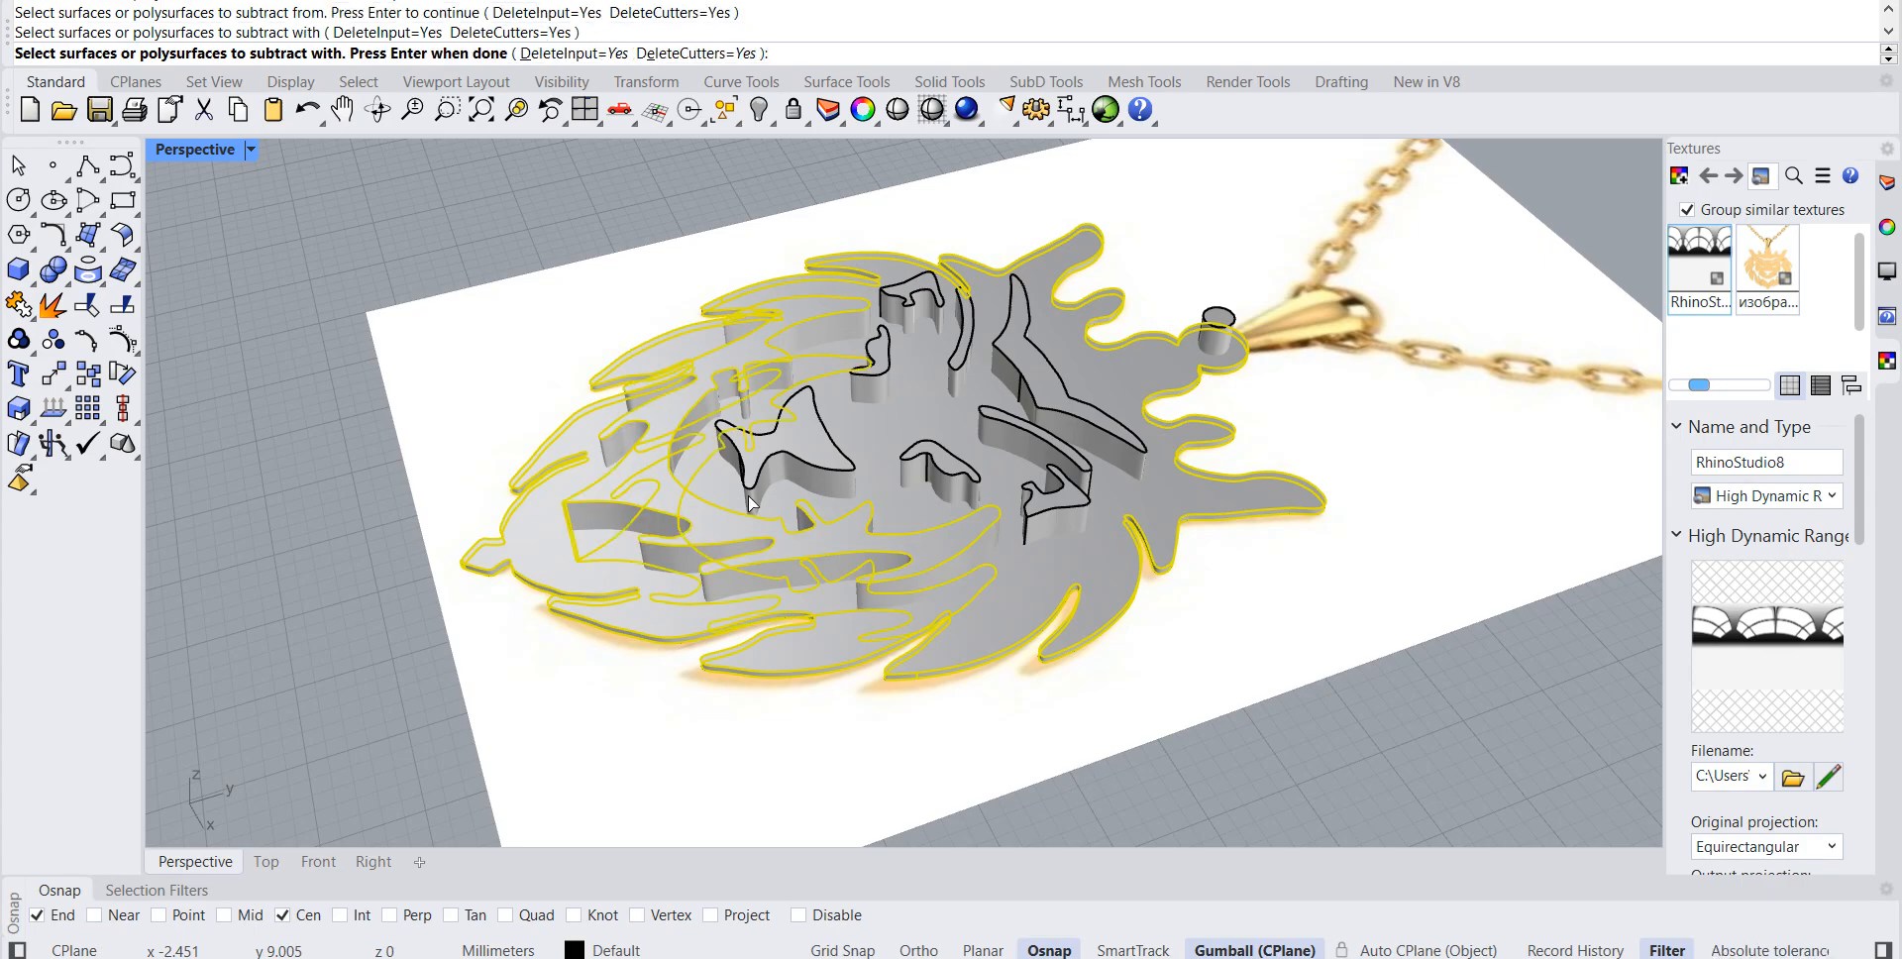
left_click(798, 451)
left_click(931, 457)
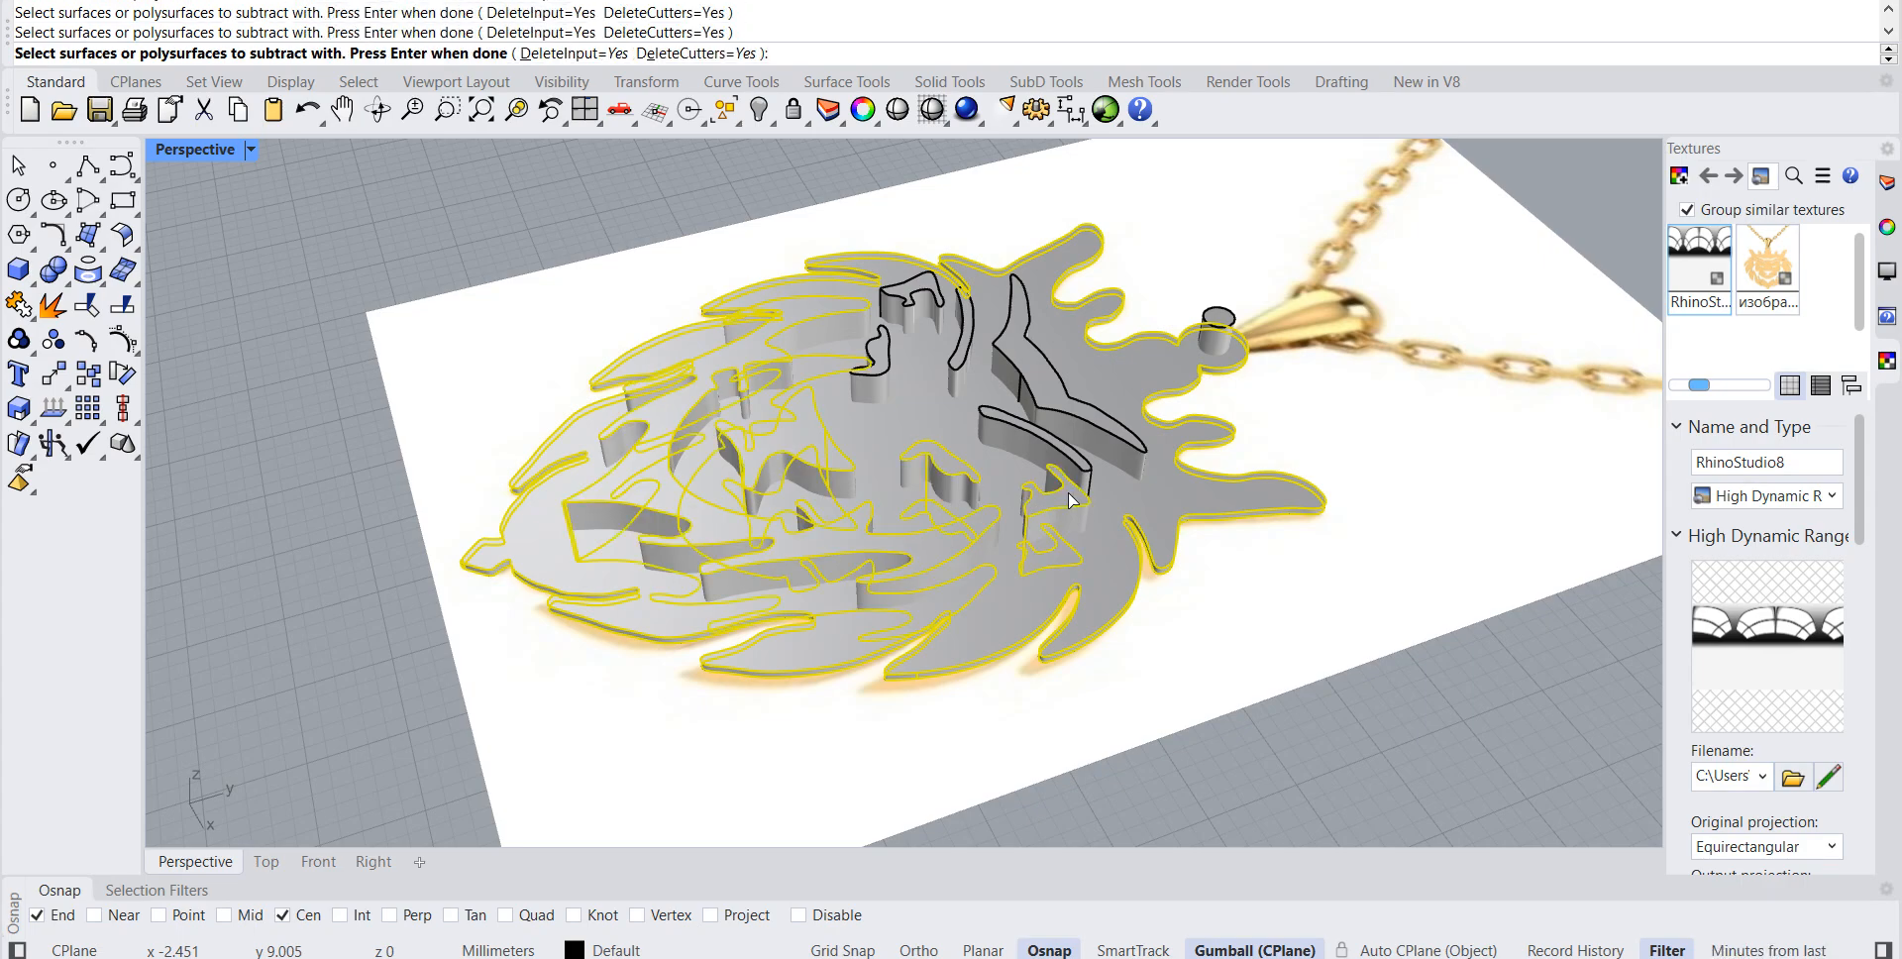
left_click(1009, 418)
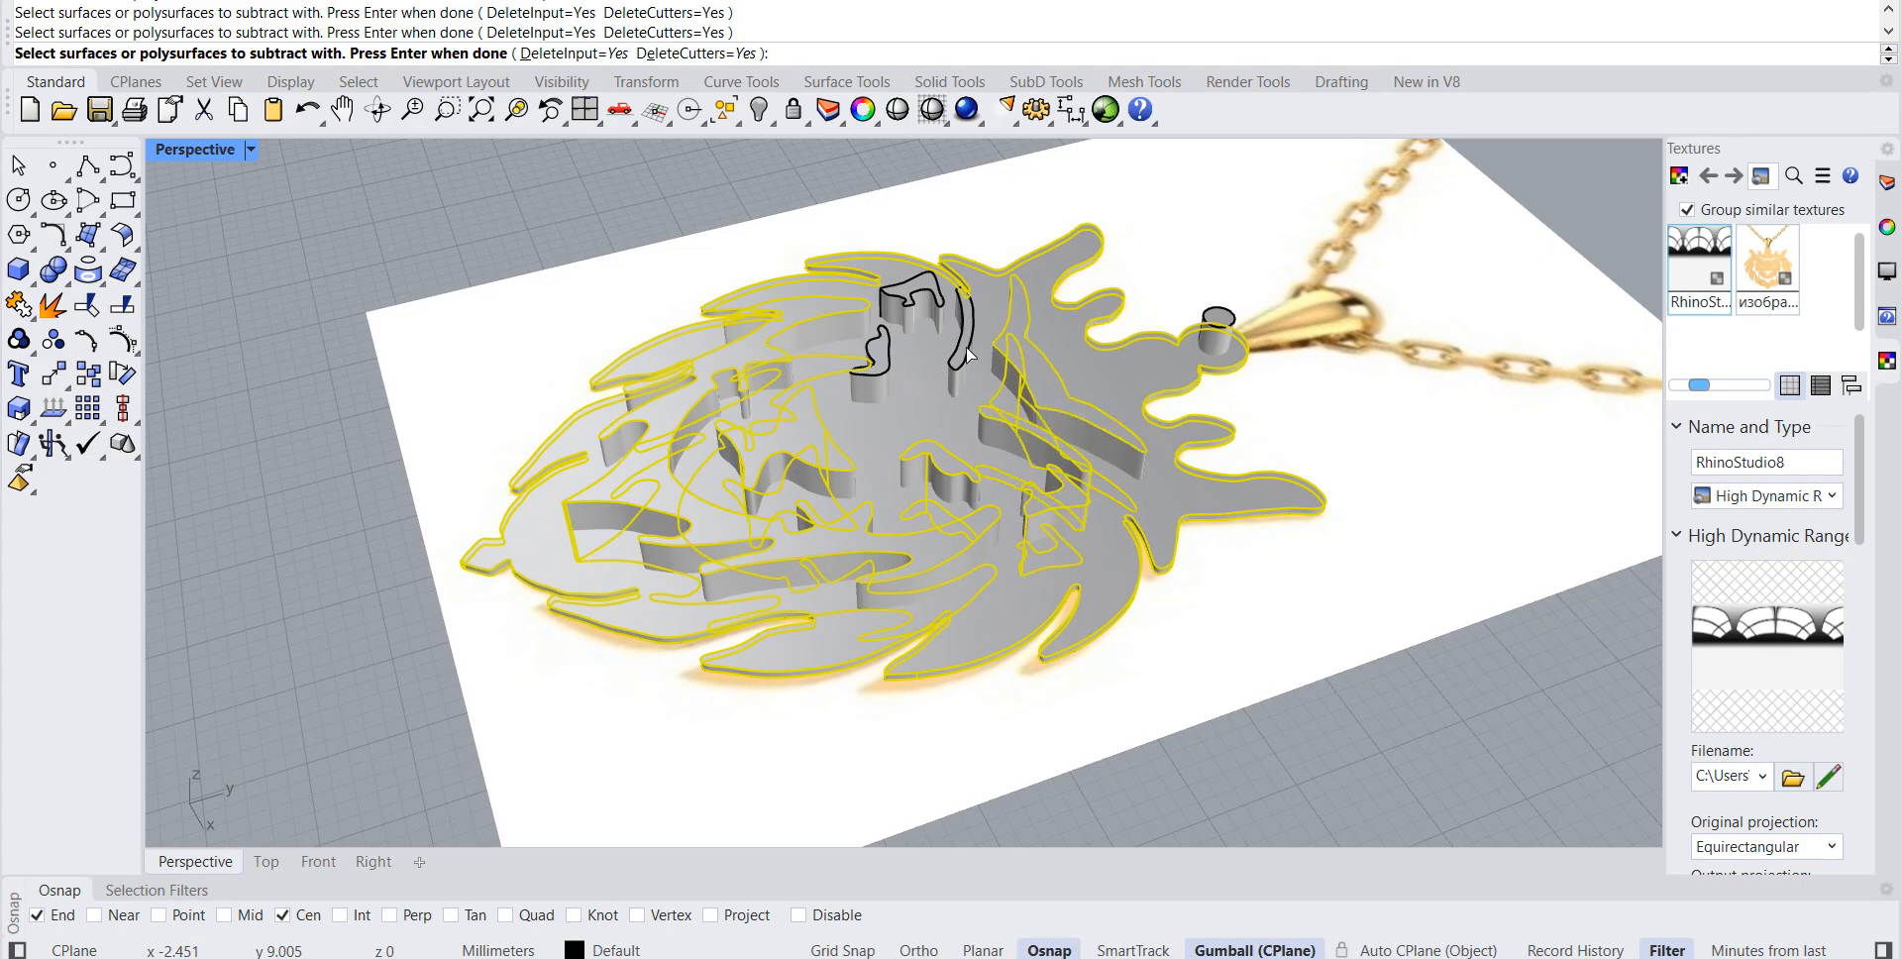
left_click(965, 349)
left_click(880, 362)
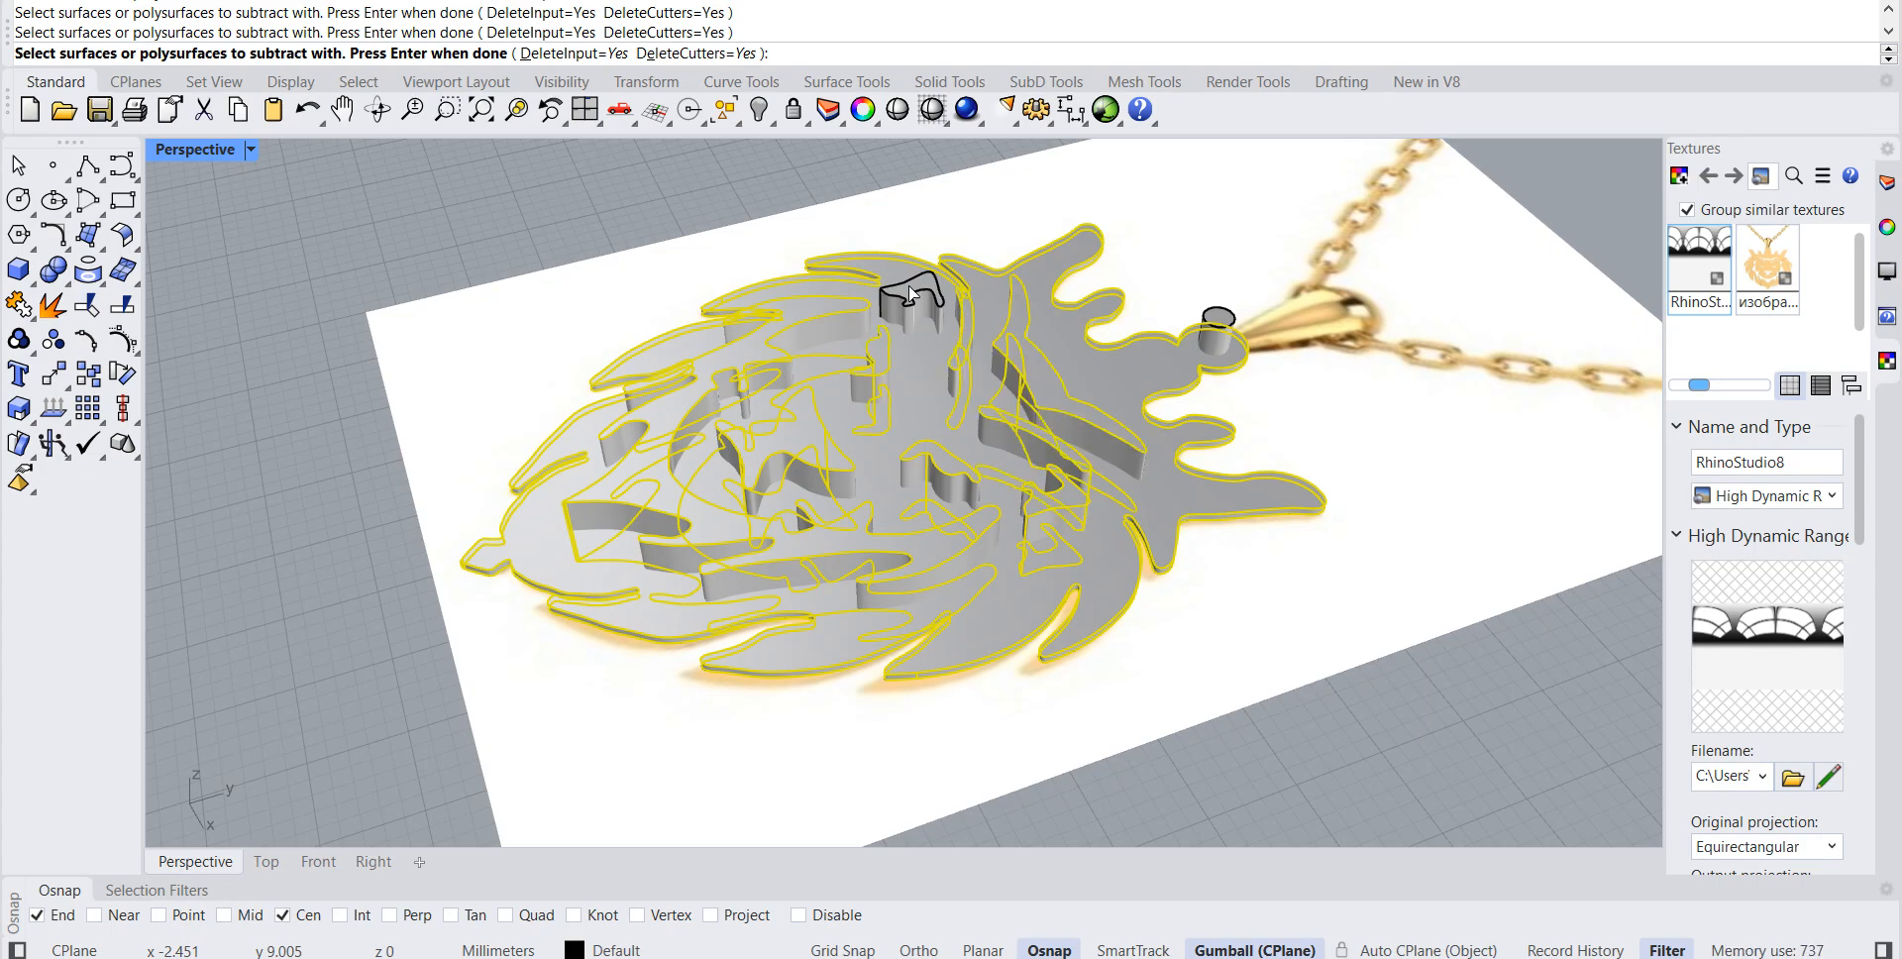
left_click(1220, 323)
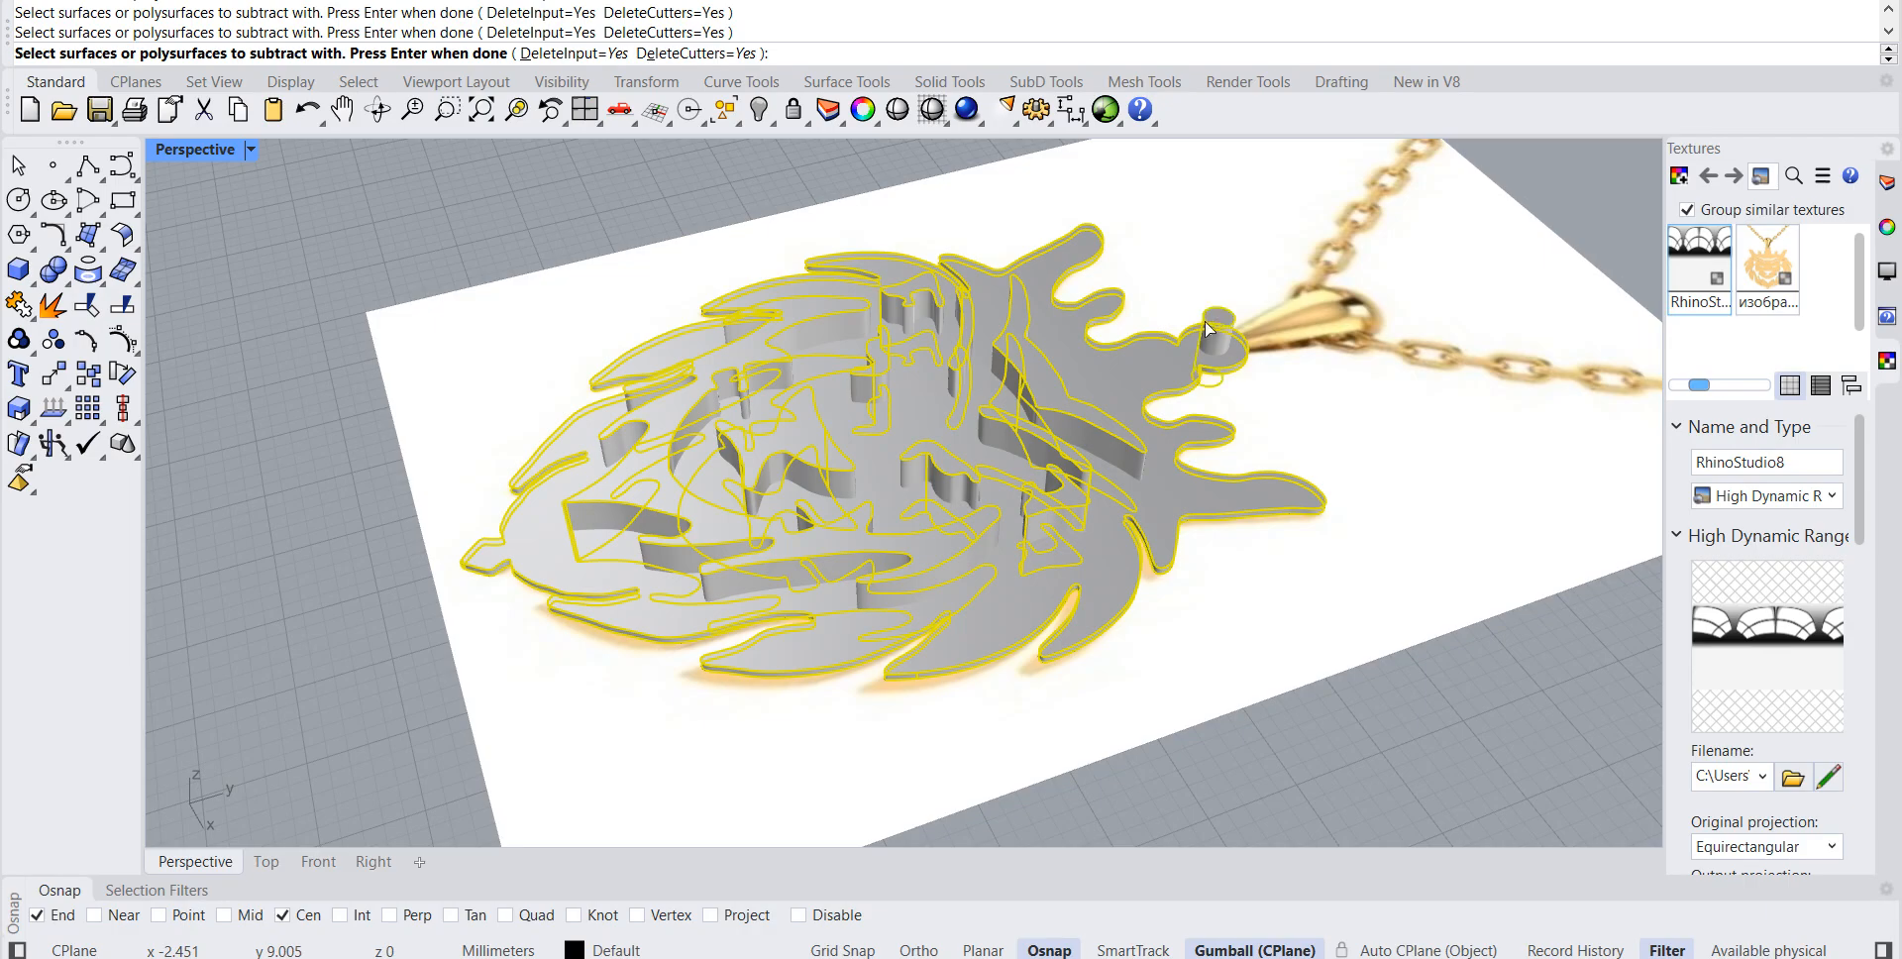
key("Return")
right_click_drag(310, 234, 880, 365)
right_click_drag(1167, 387, 1617, 560, "shift")
right_click_drag(1288, 352, 1256, 381)
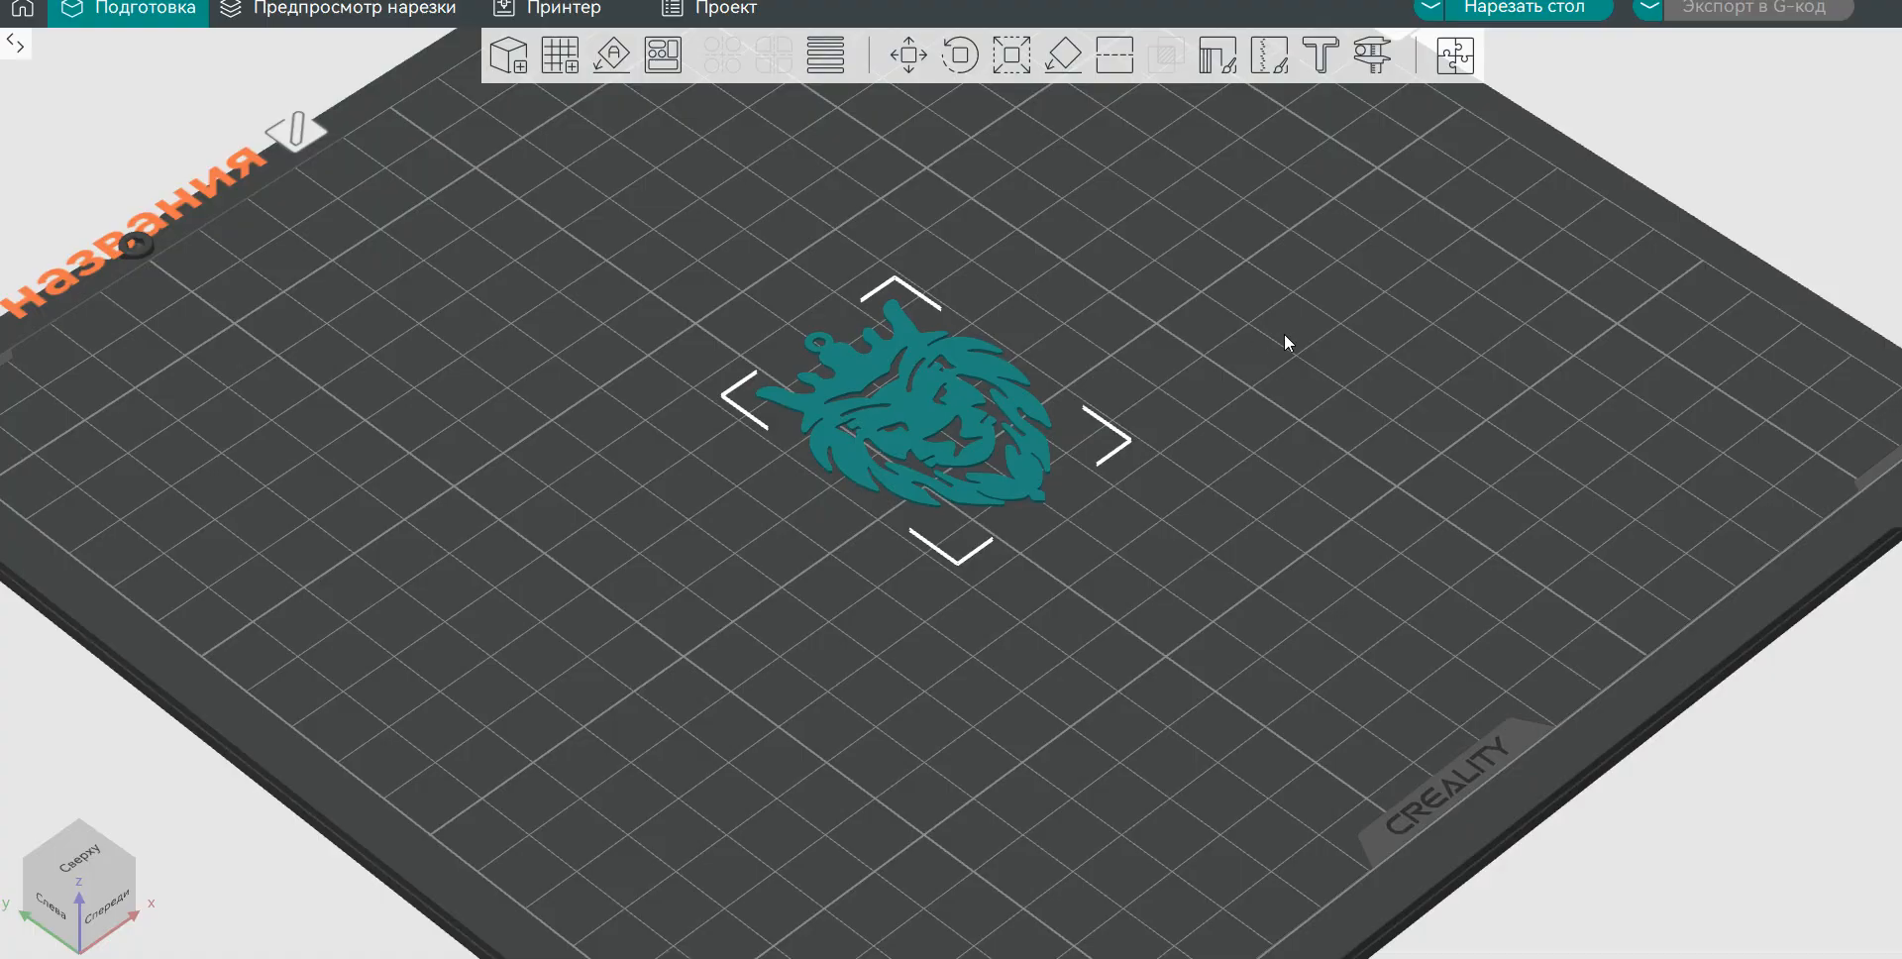
Step: Switch to Creality Print and scale the lion pendant model uniformly to an X size of 120 mm
right_click_drag(1282, 340, 1238, 189)
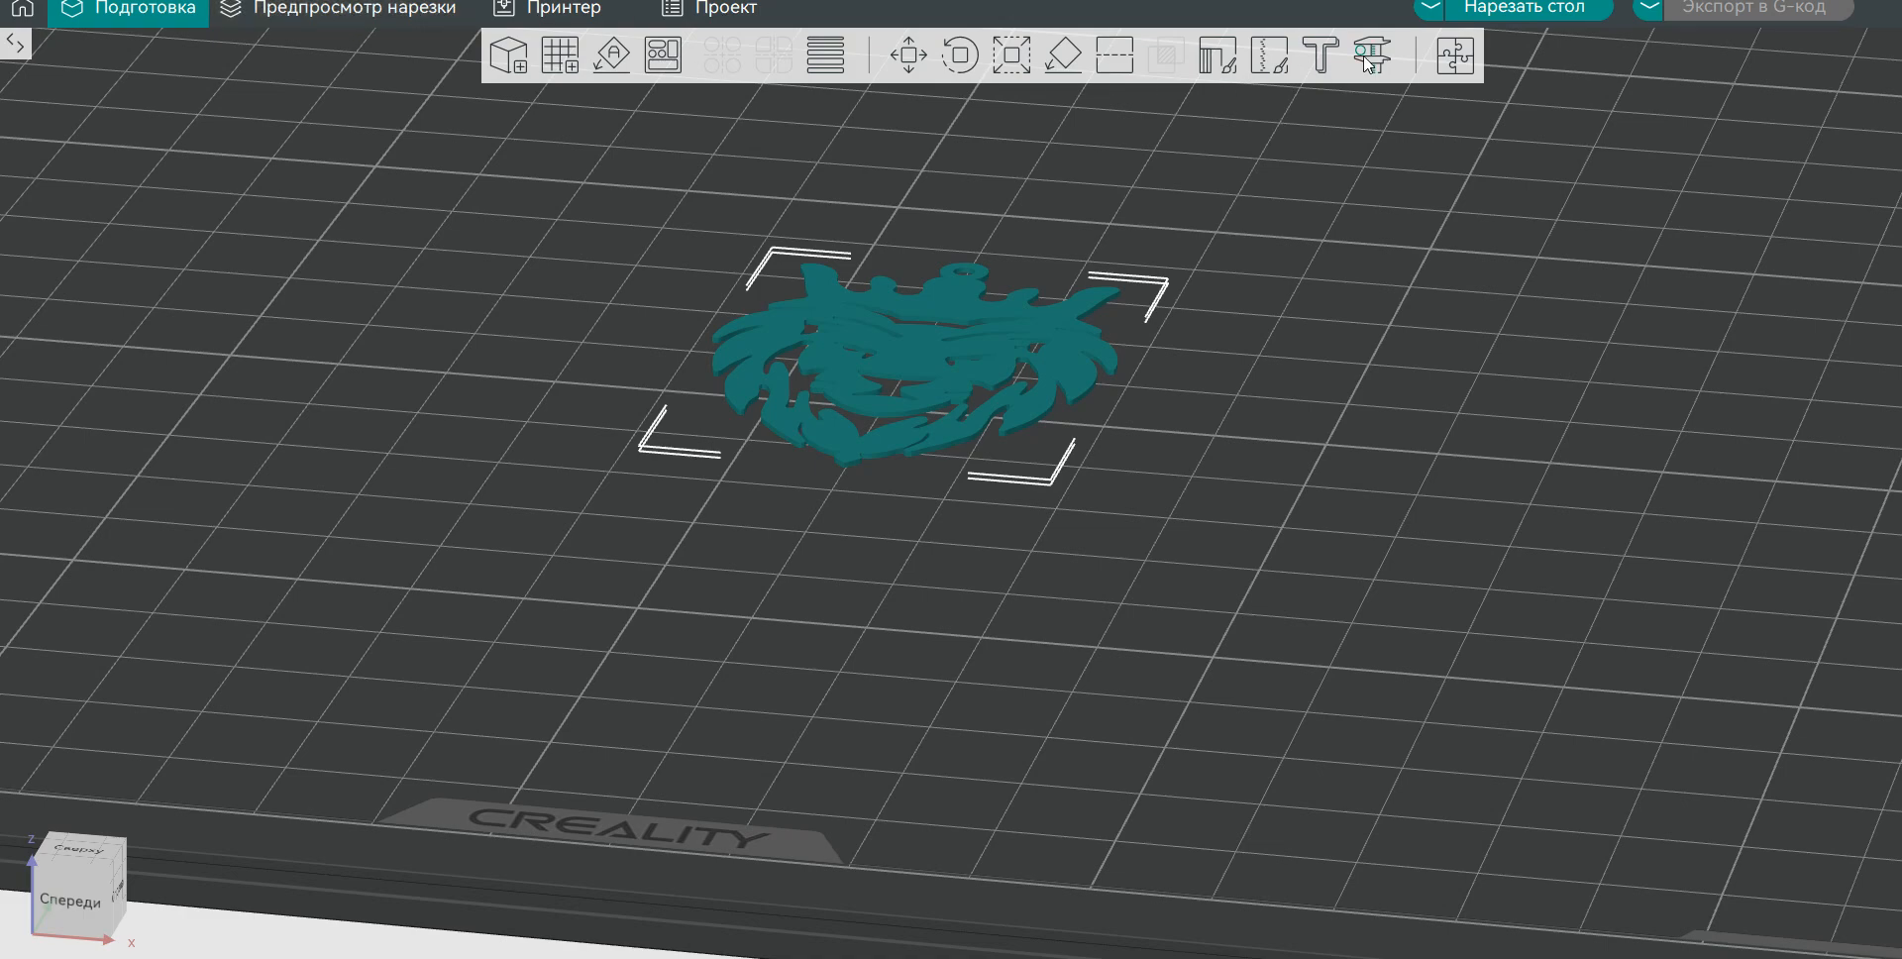
left_click(1009, 56)
left_click(1116, 168)
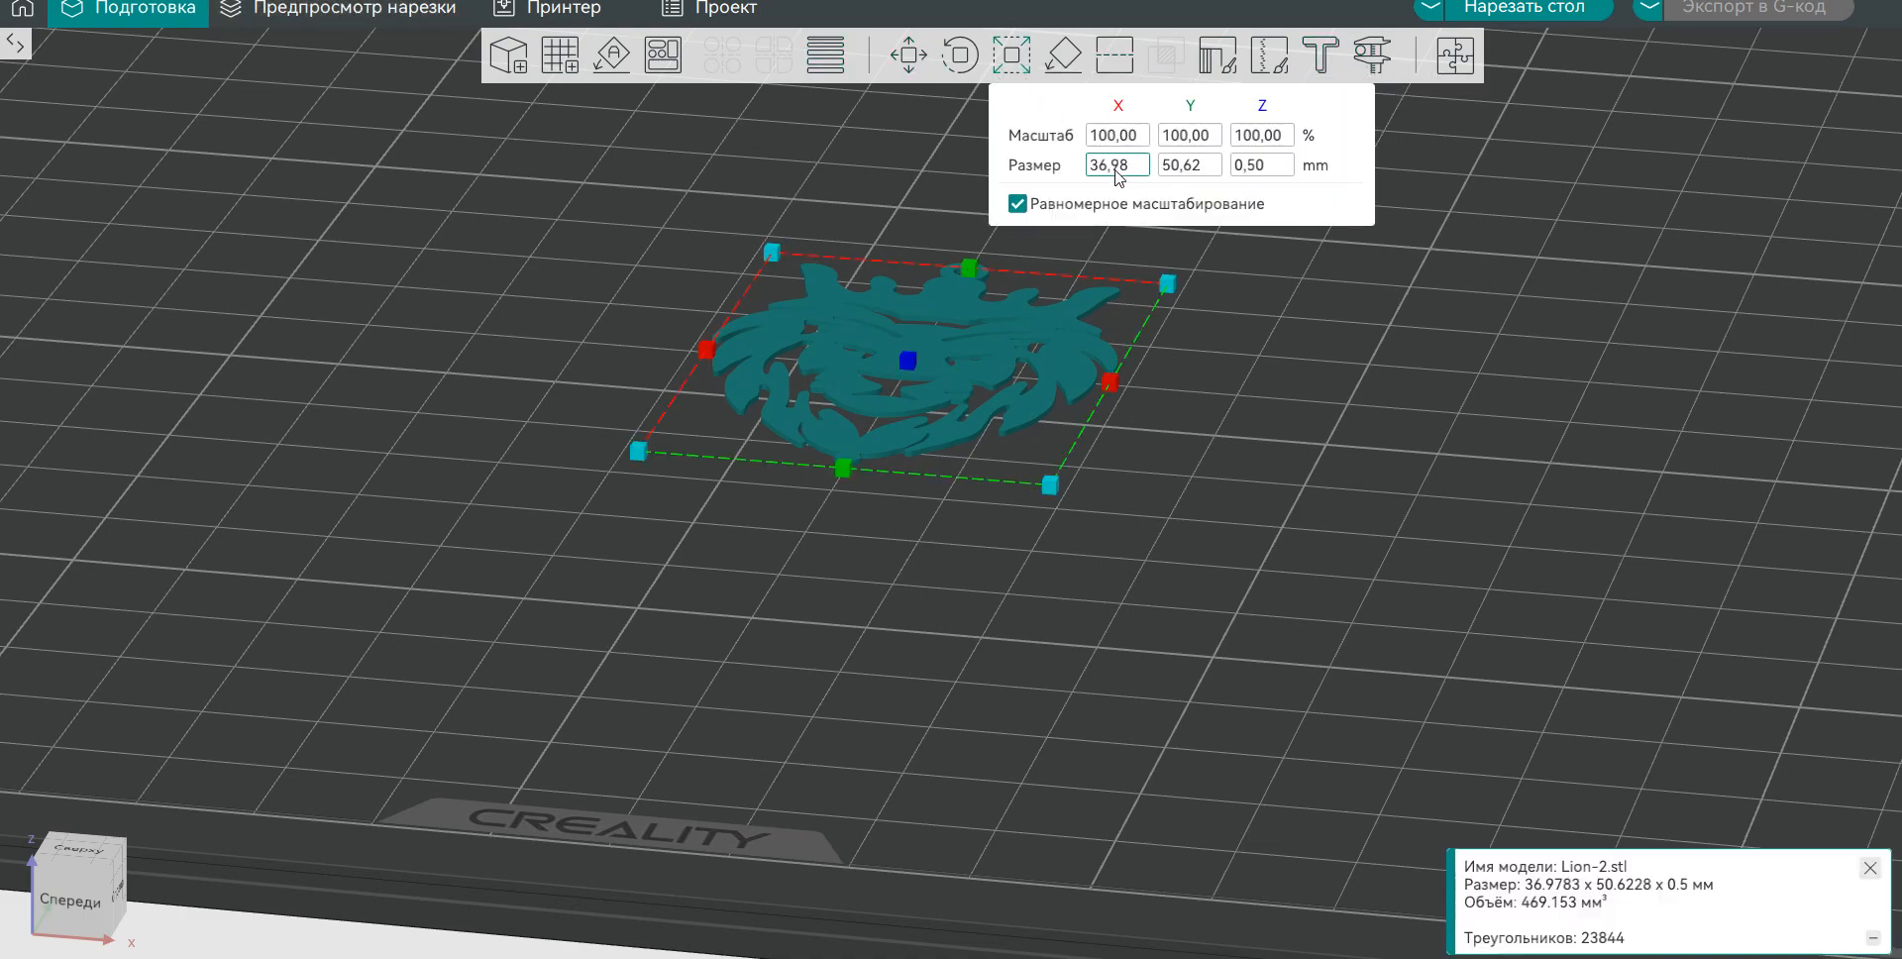
left_click(1115, 172)
type("120")
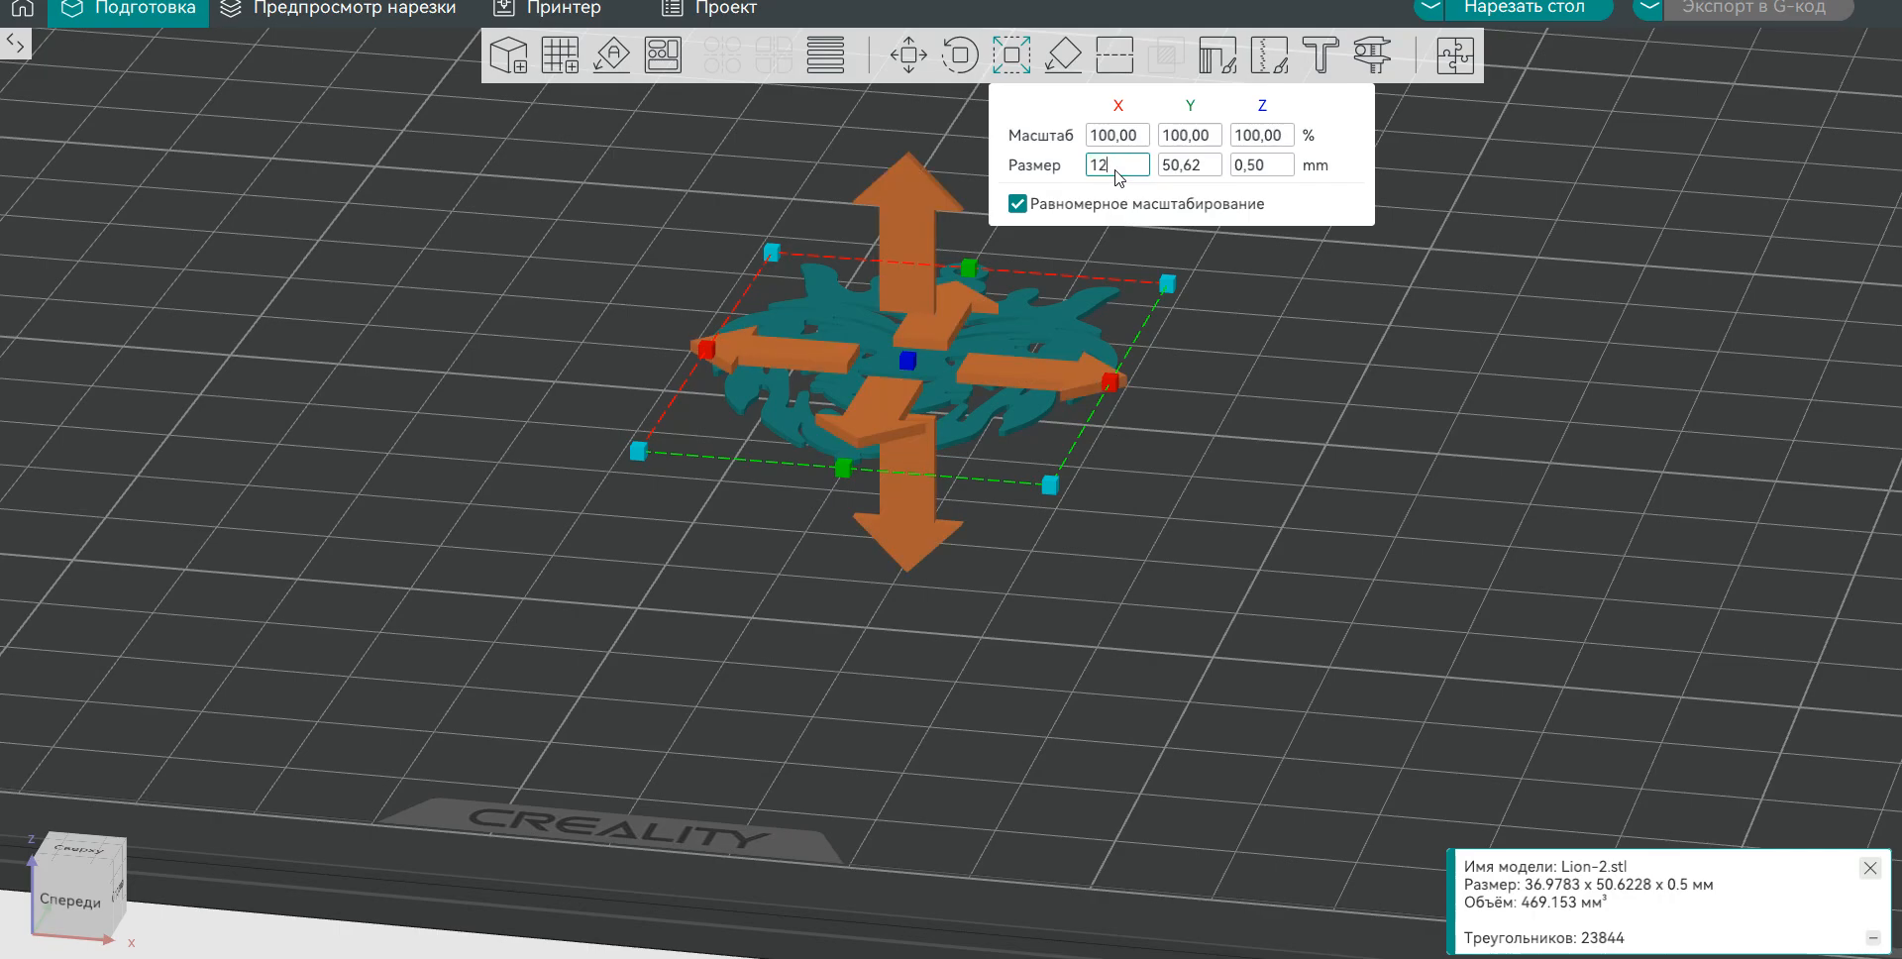
key("Return")
scroll(1613, 272, "up", 3)
left_click(1726, 408)
Step: Slice the enlarged lion pendant and examine the preview of its printed layers
left_click_drag(1725, 402, 1658, 390)
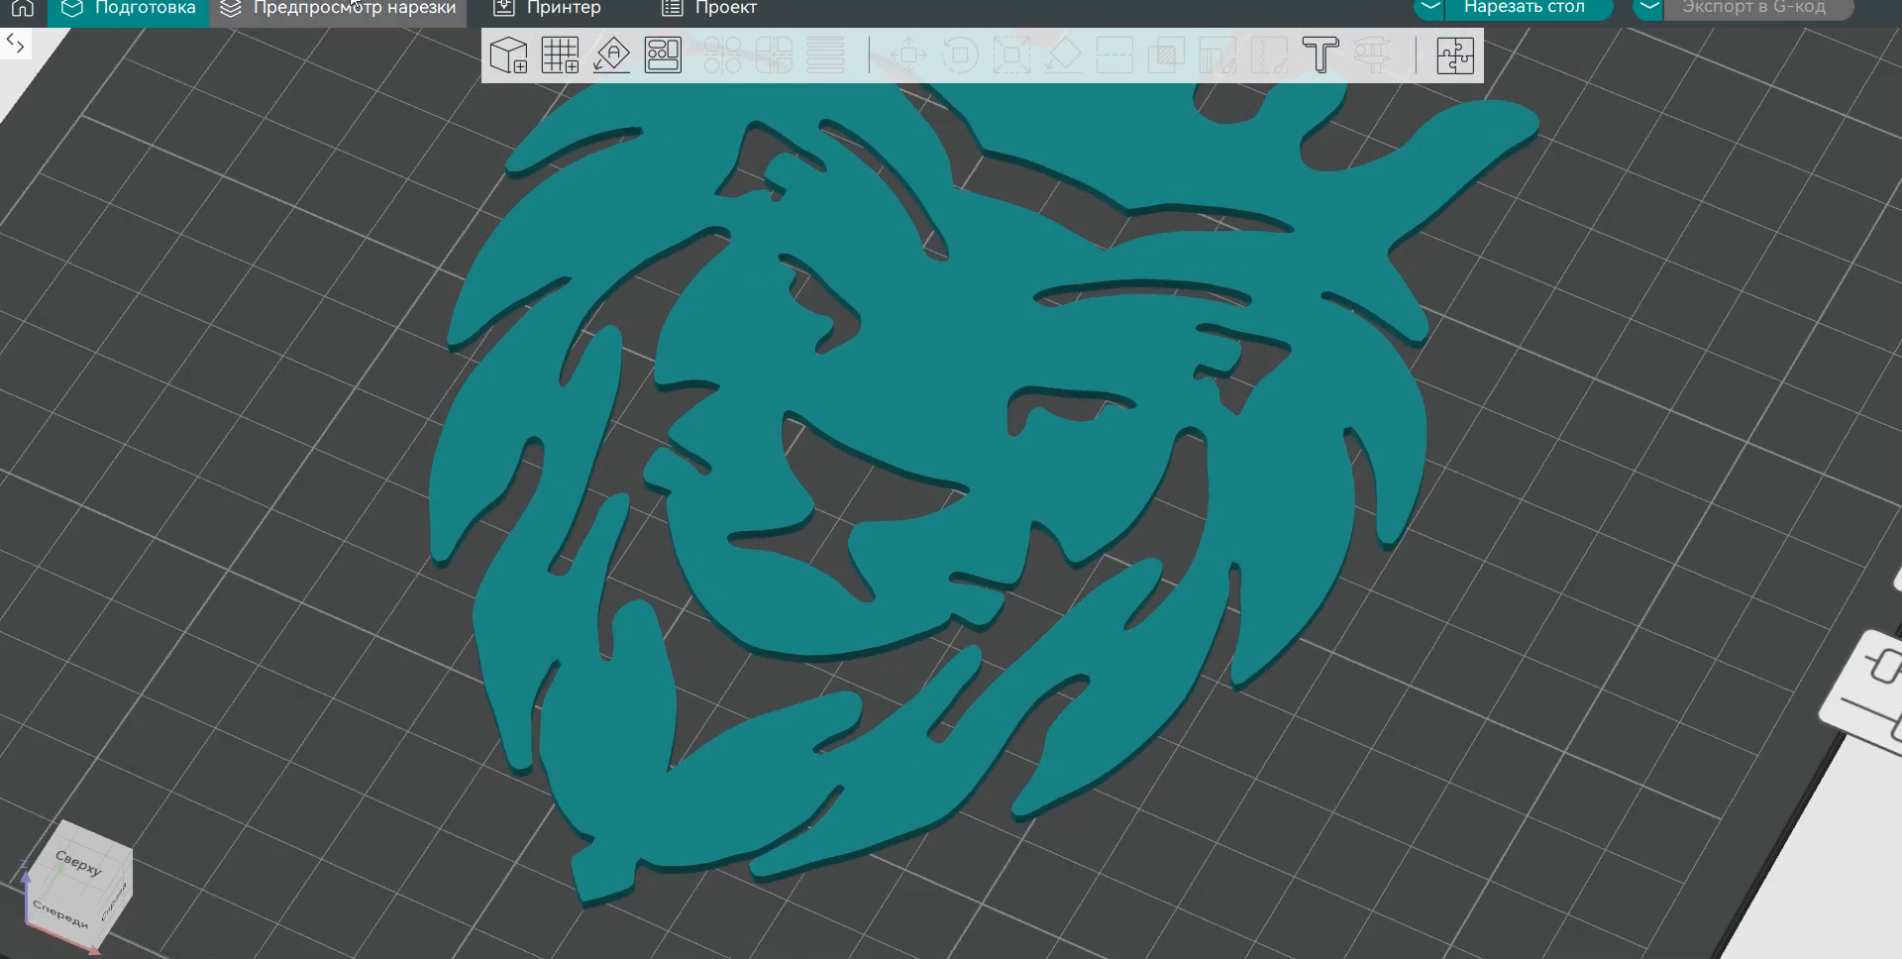
left_click(372, 14)
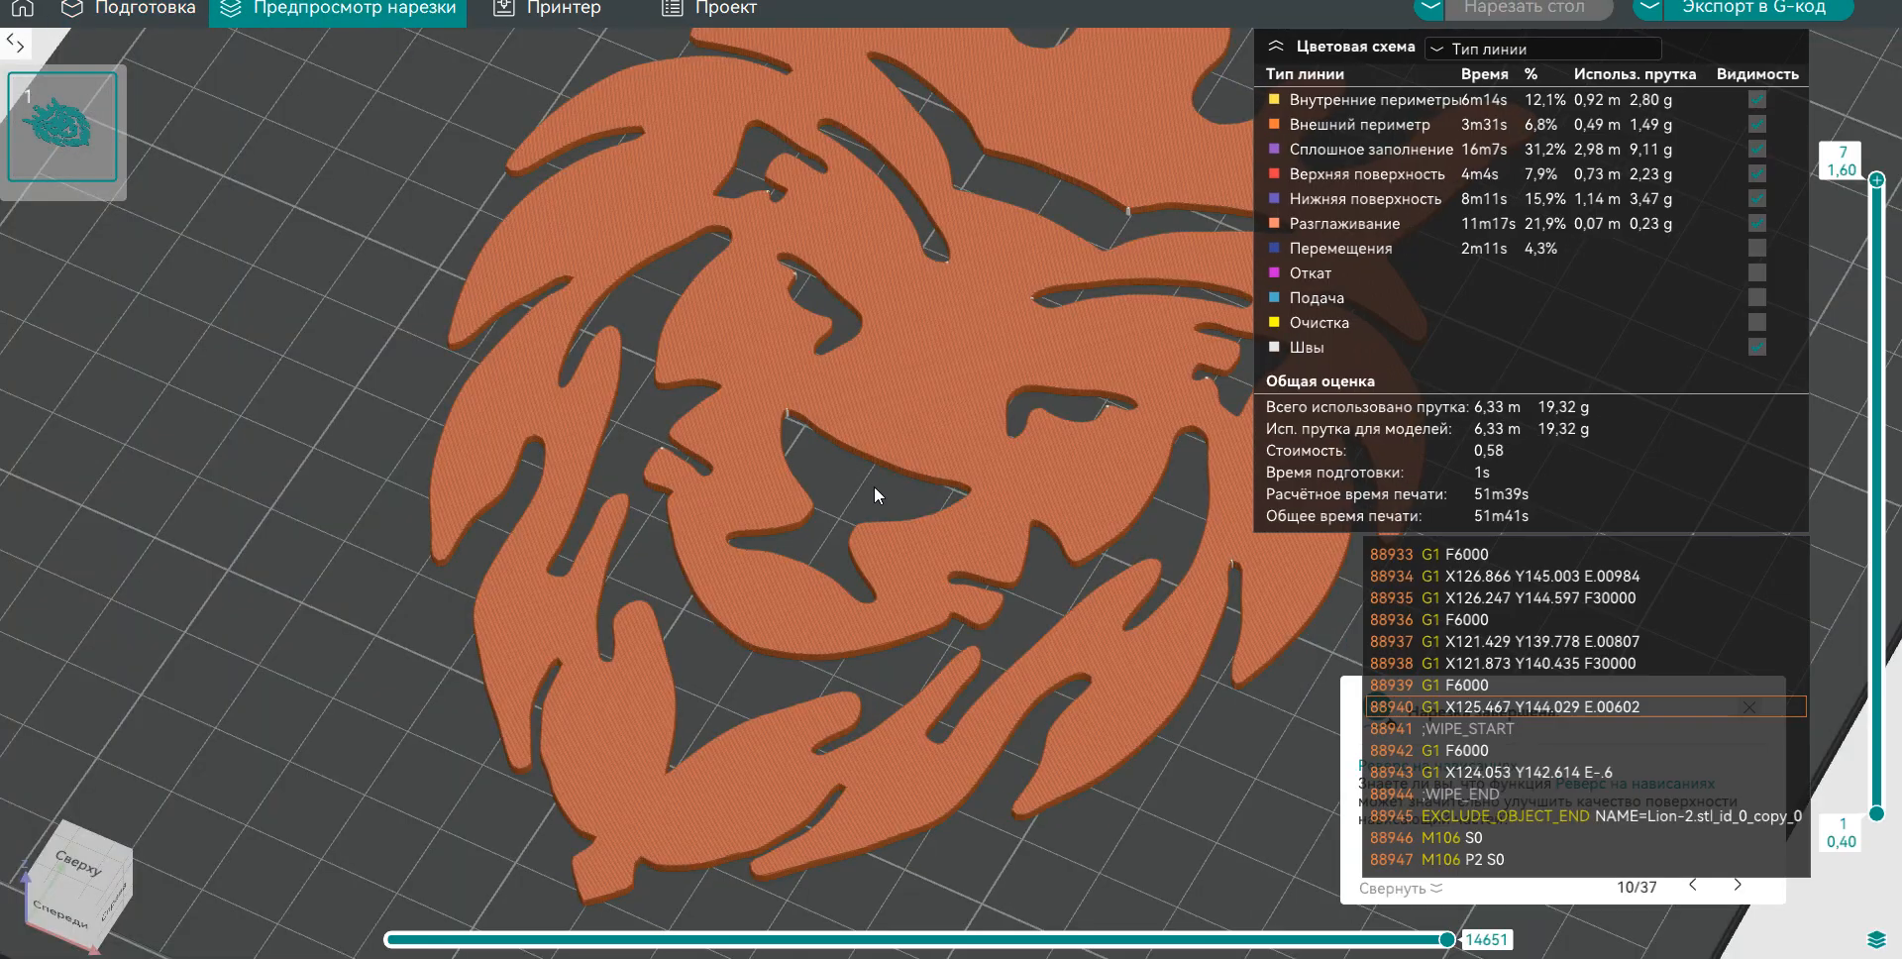
scroll(993, 362, "down", 3)
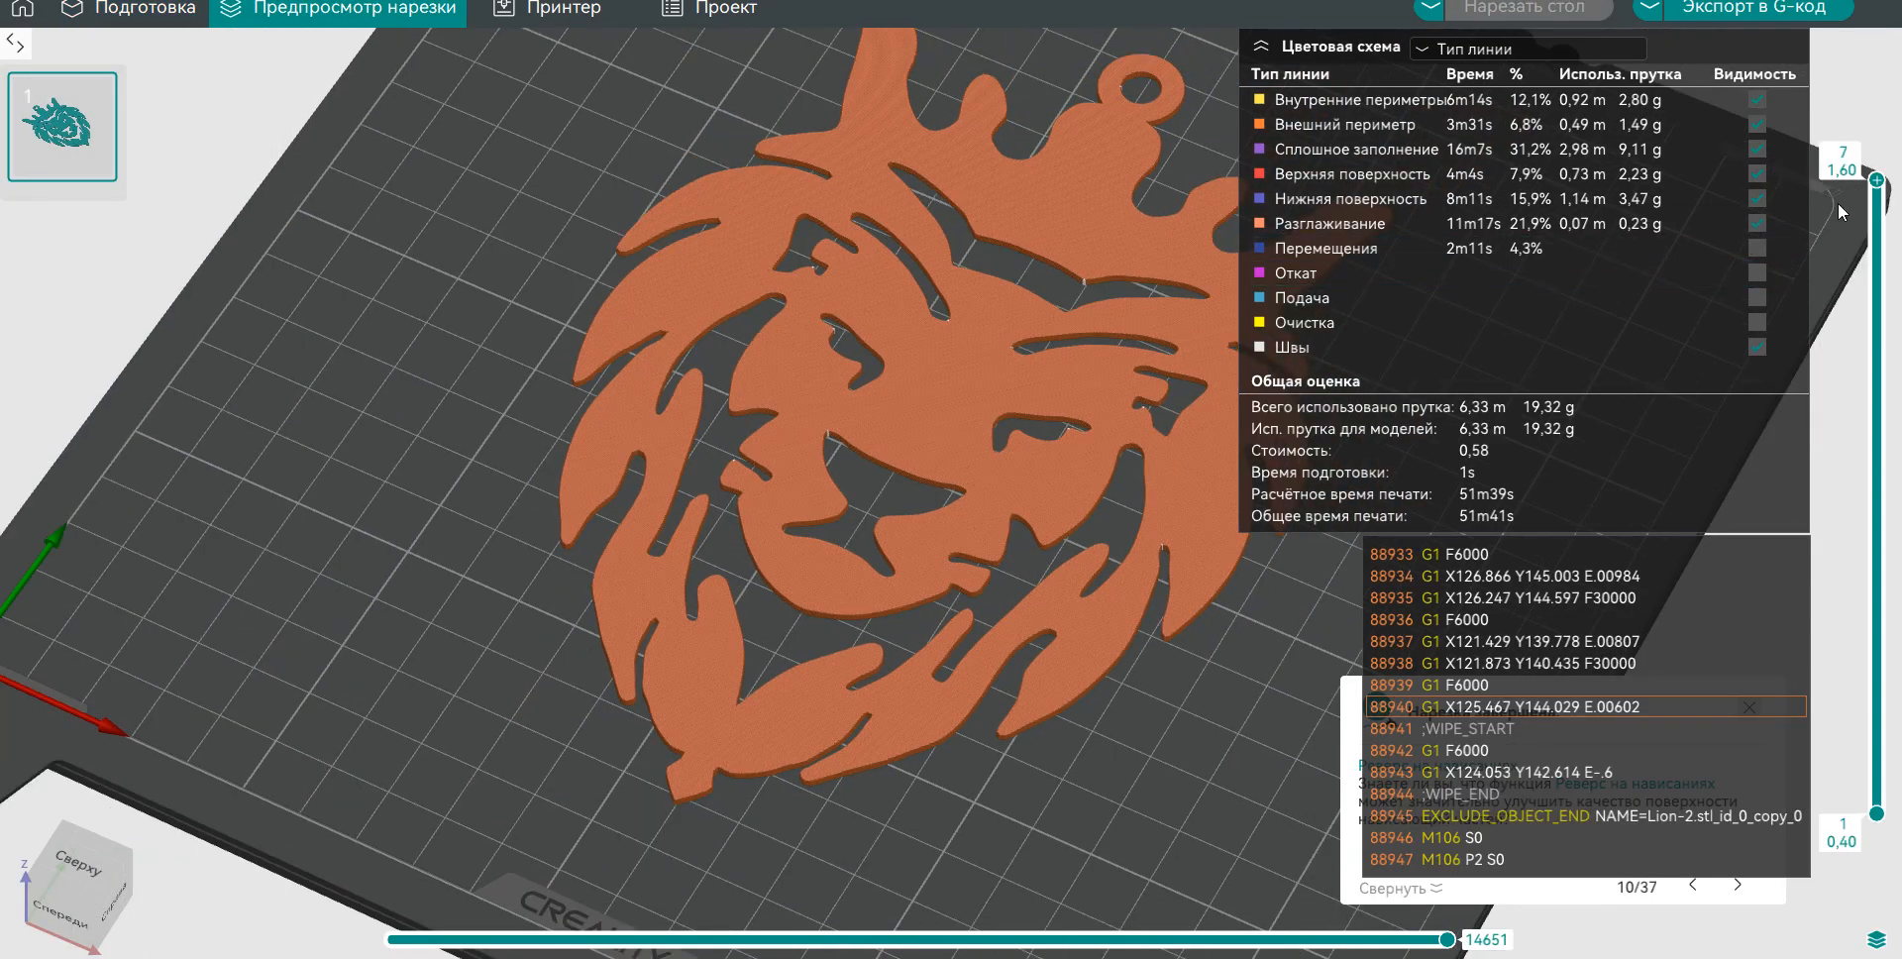
mouse_move(1879, 185)
left_mouse_down()
mouse_move(1877, 804)
mouse_move(1877, 179)
left_mouse_up()
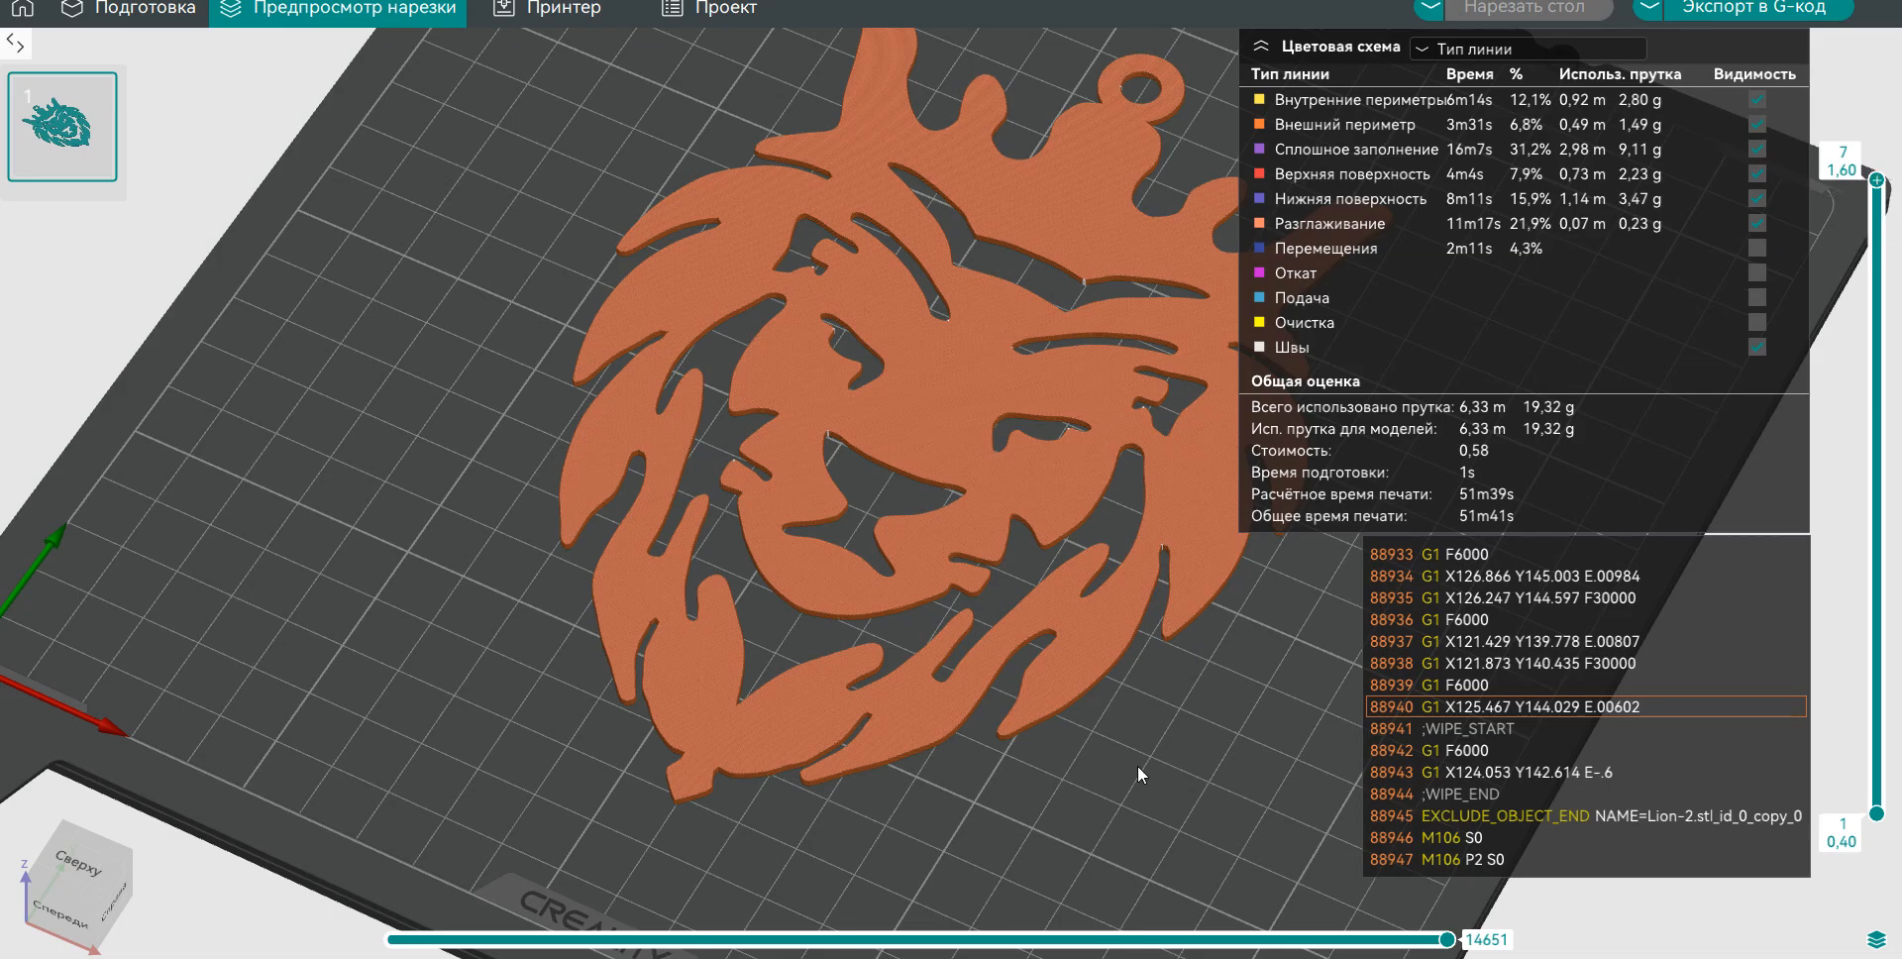
left_click_drag(1137, 765, 1073, 680)
Step: Return to print preparation and view the whole lion pendant straight from above
left_click(157, 11)
left_click_drag(922, 738, 966, 777)
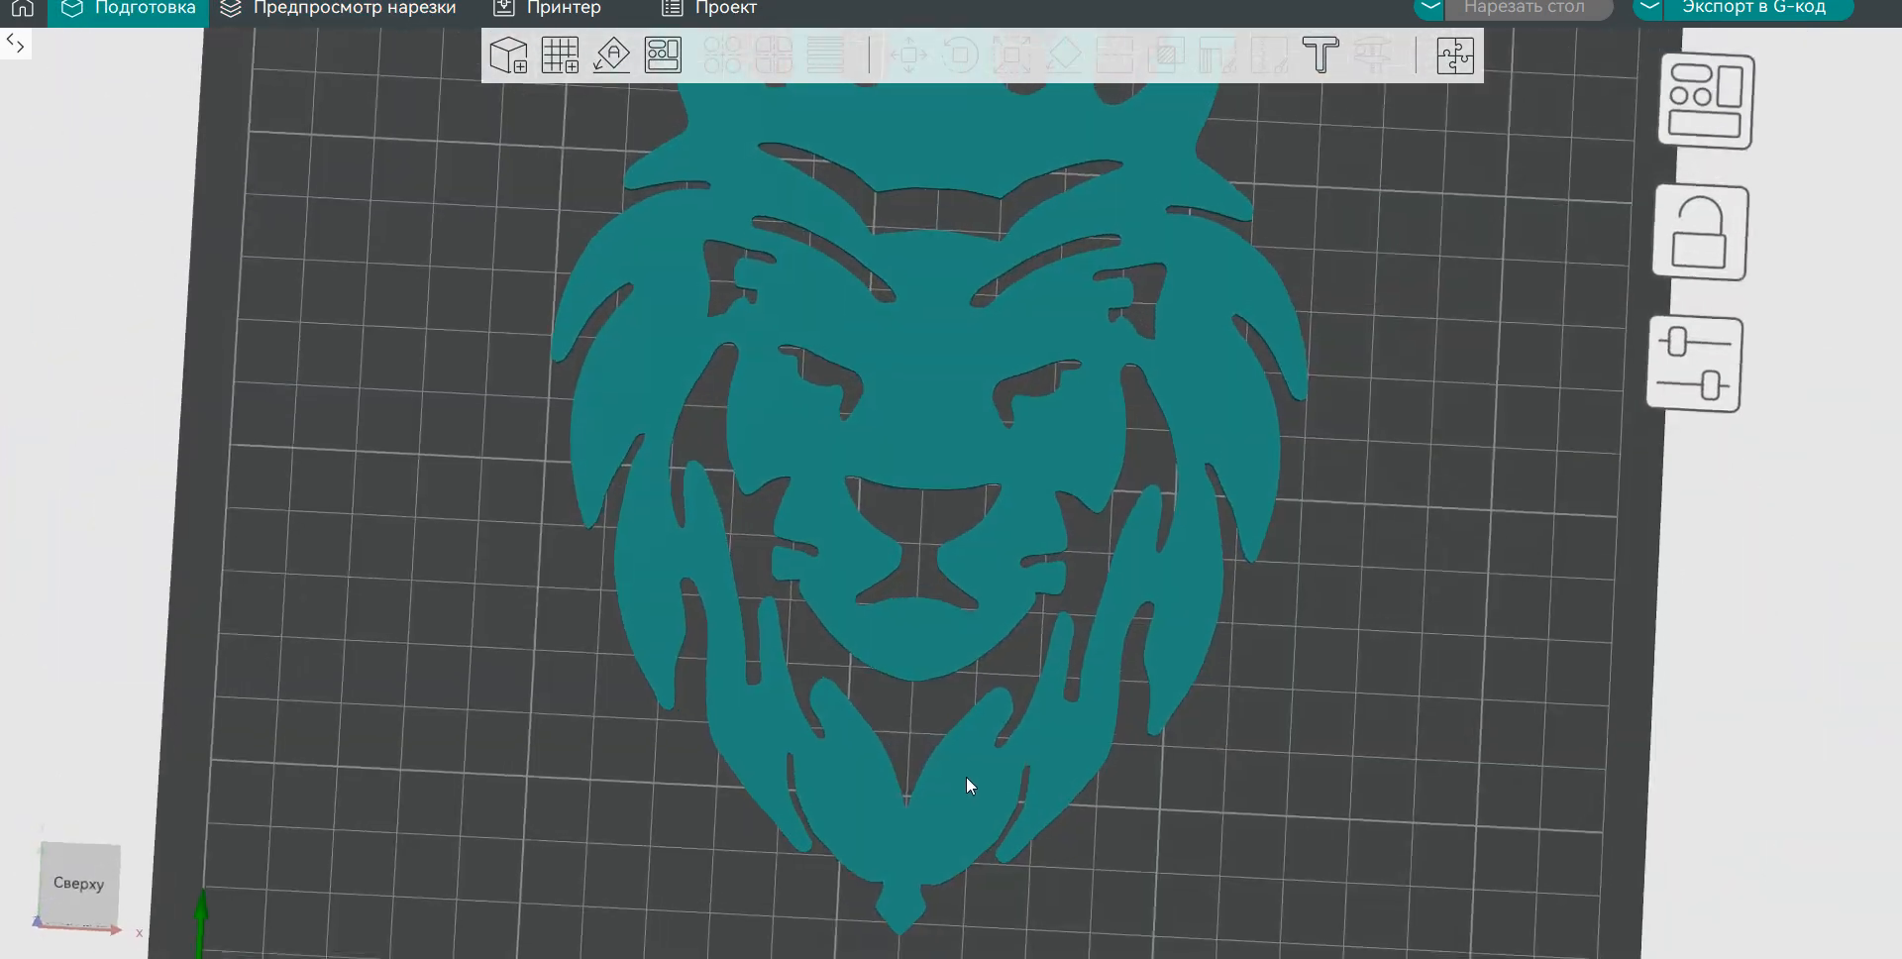
scroll(966, 776, "down", 1)
right_click_drag(1242, 420, 1269, 537)
scroll(1269, 537, "down", 2)
left_click_drag(1318, 624, 1325, 644)
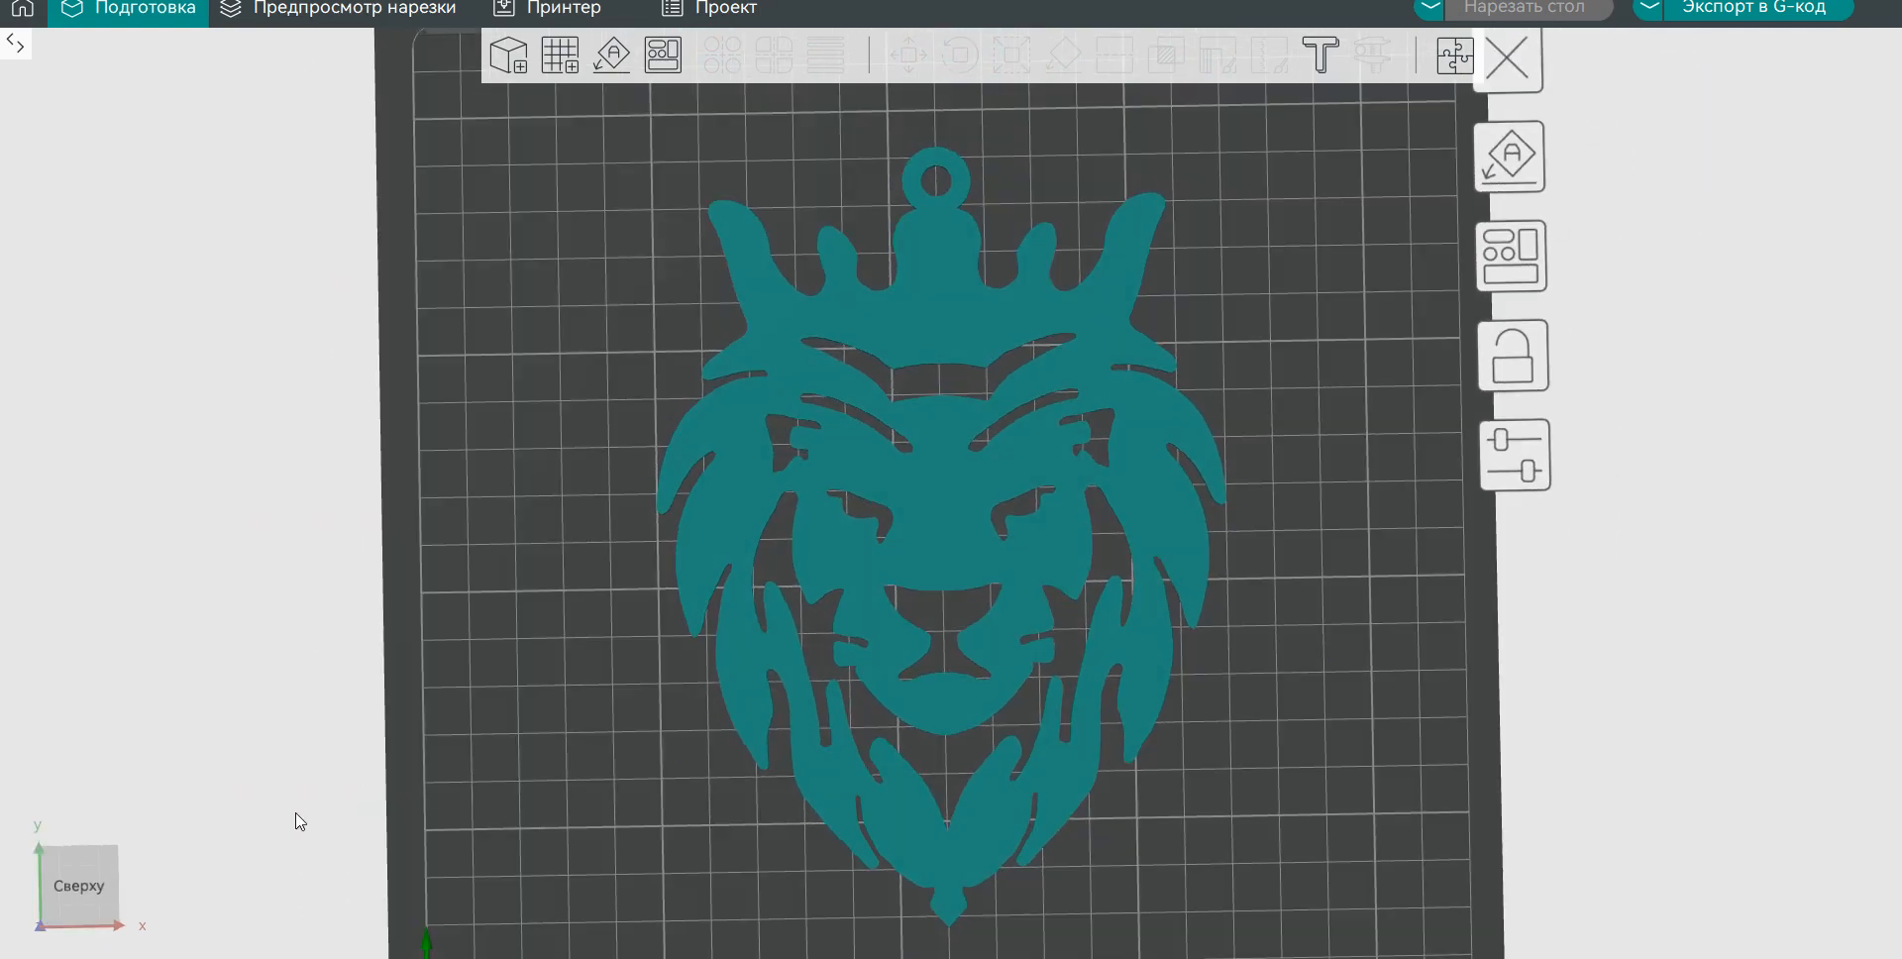
left_click(79, 885)
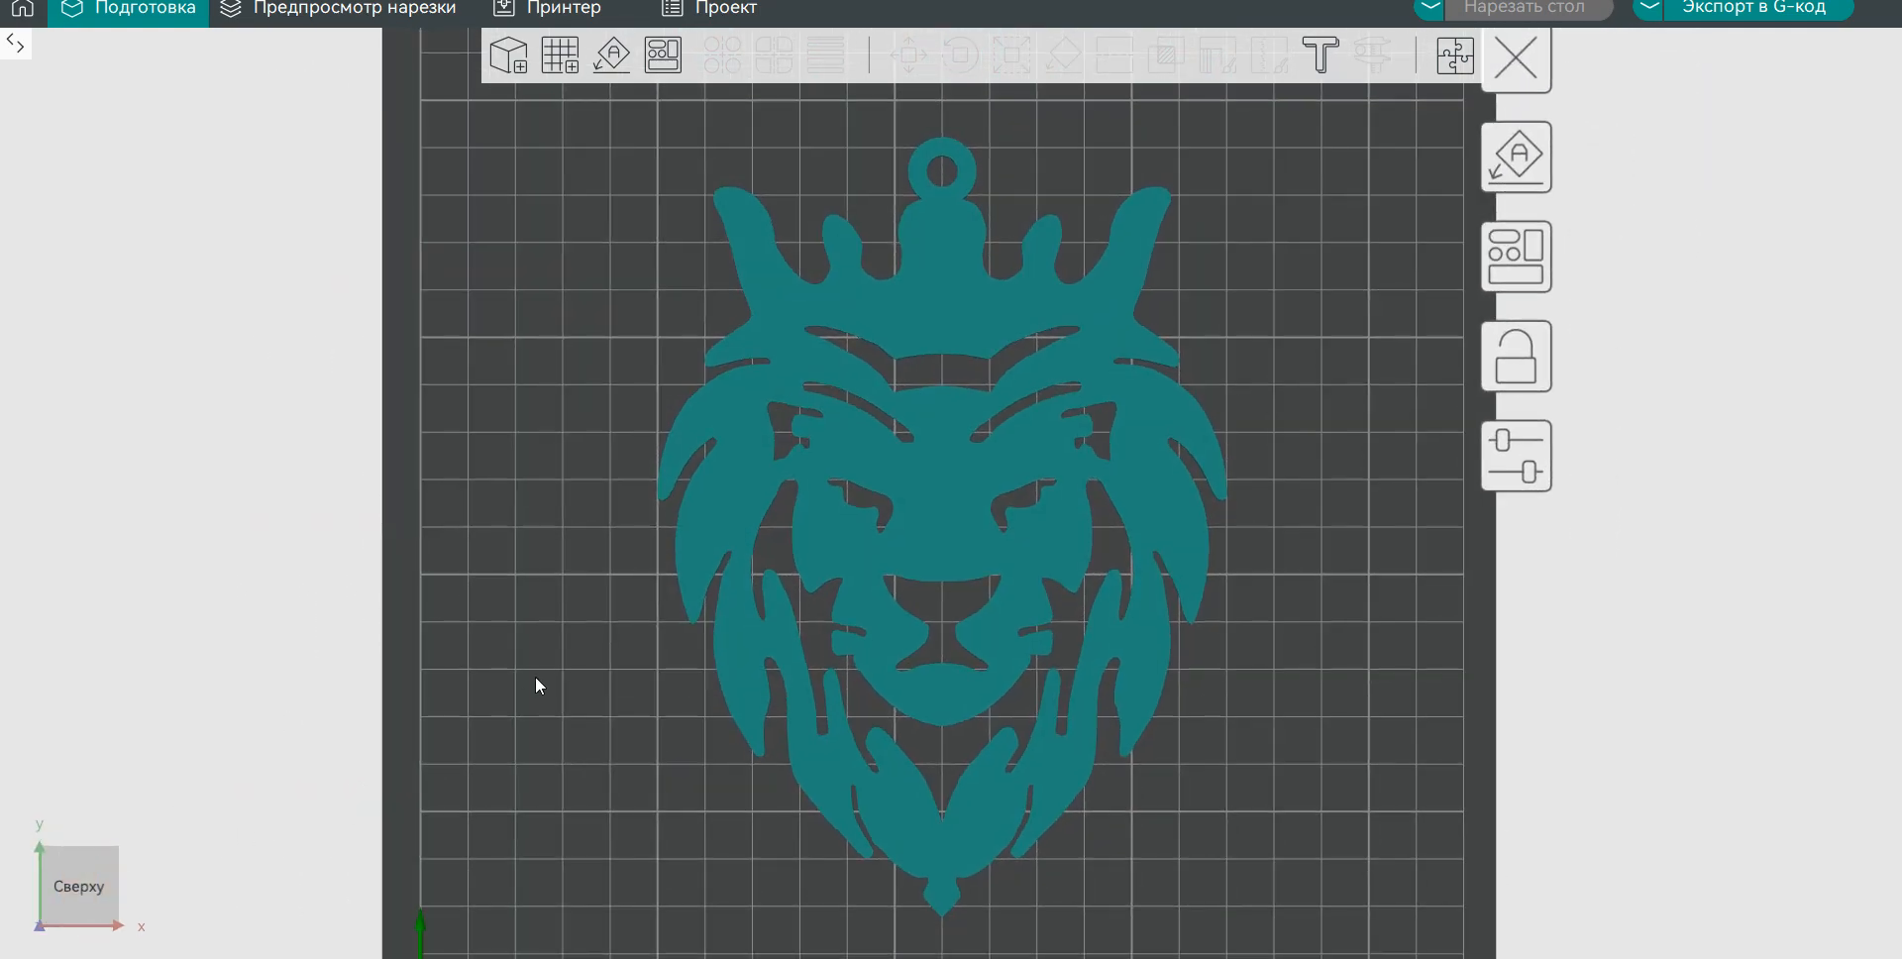